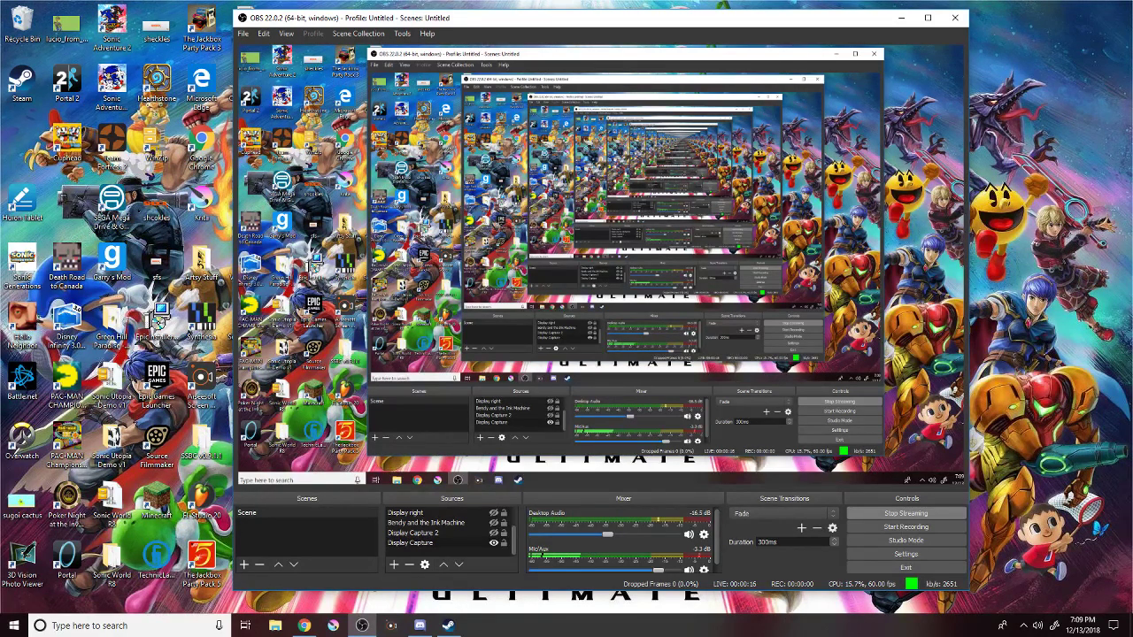
# Minimize OBS Studio, then briefly bring up and hide the Discord call window.
pyautogui.click(902, 19)
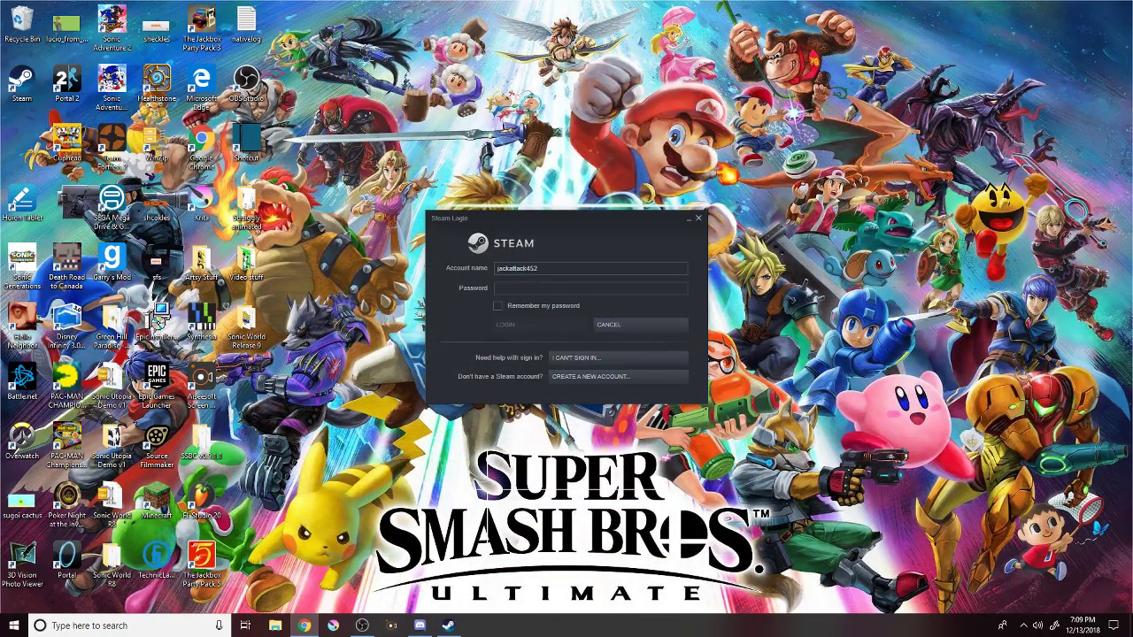
pyautogui.click(420, 625)
pyautogui.click(918, 178)
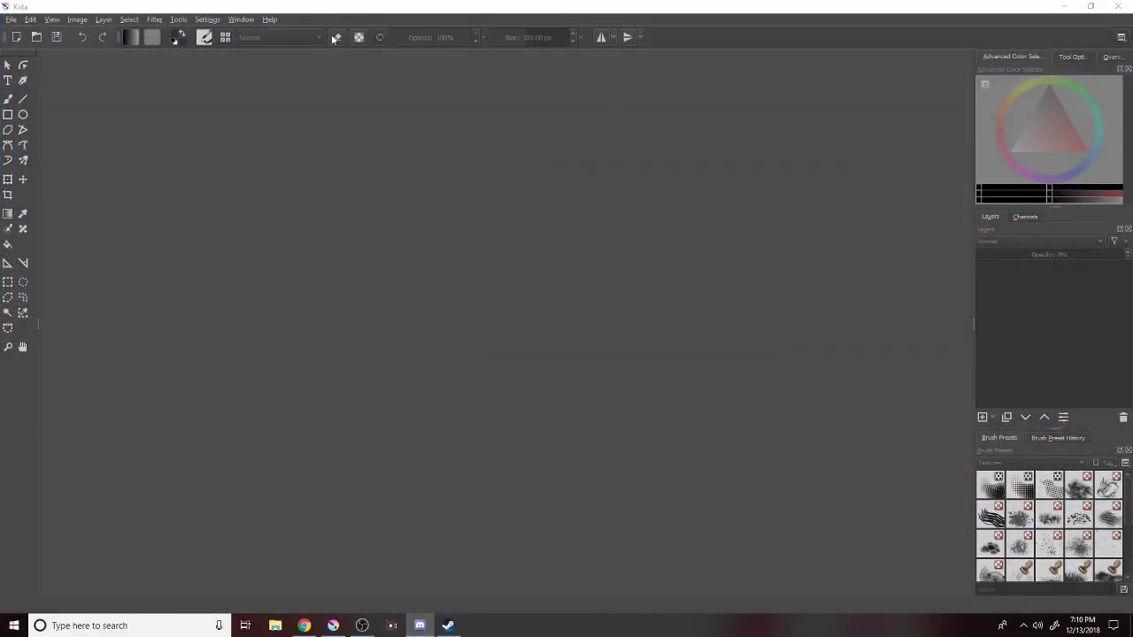
# Create a new 1280 × 720 px custom document via File > New.
pyautogui.click(12, 20)
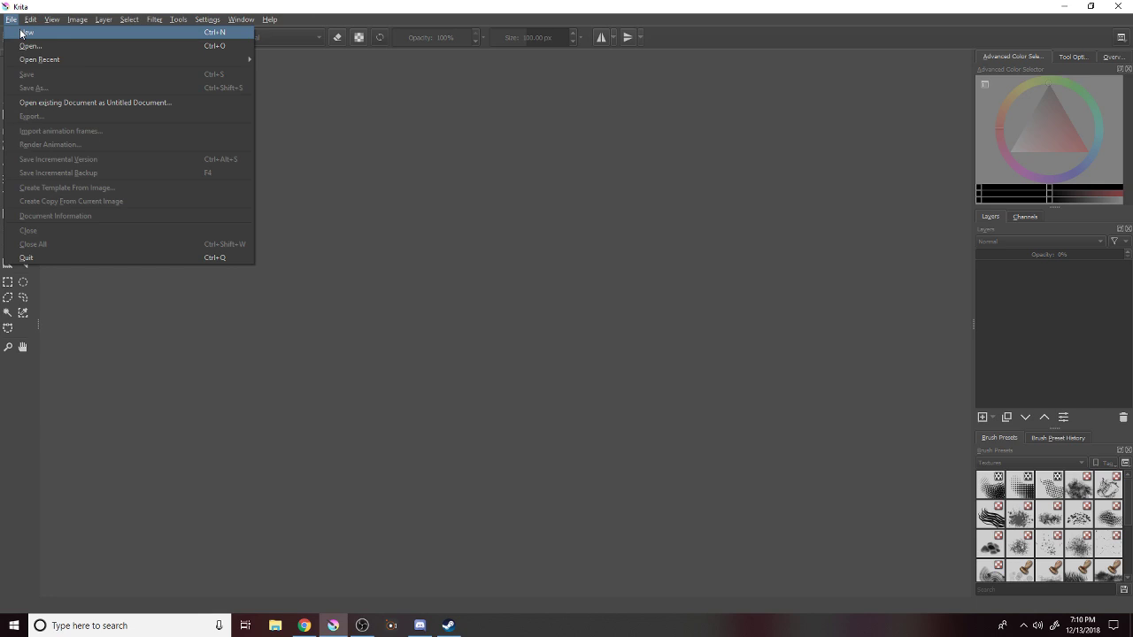
pyautogui.click(25, 33)
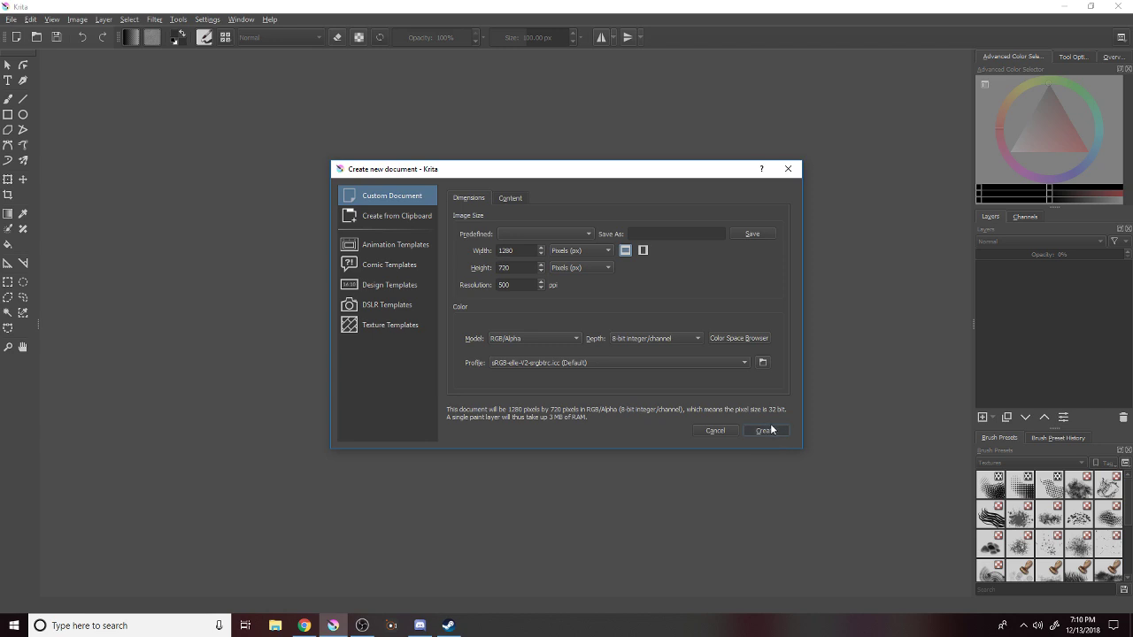
pyautogui.click(772, 430)
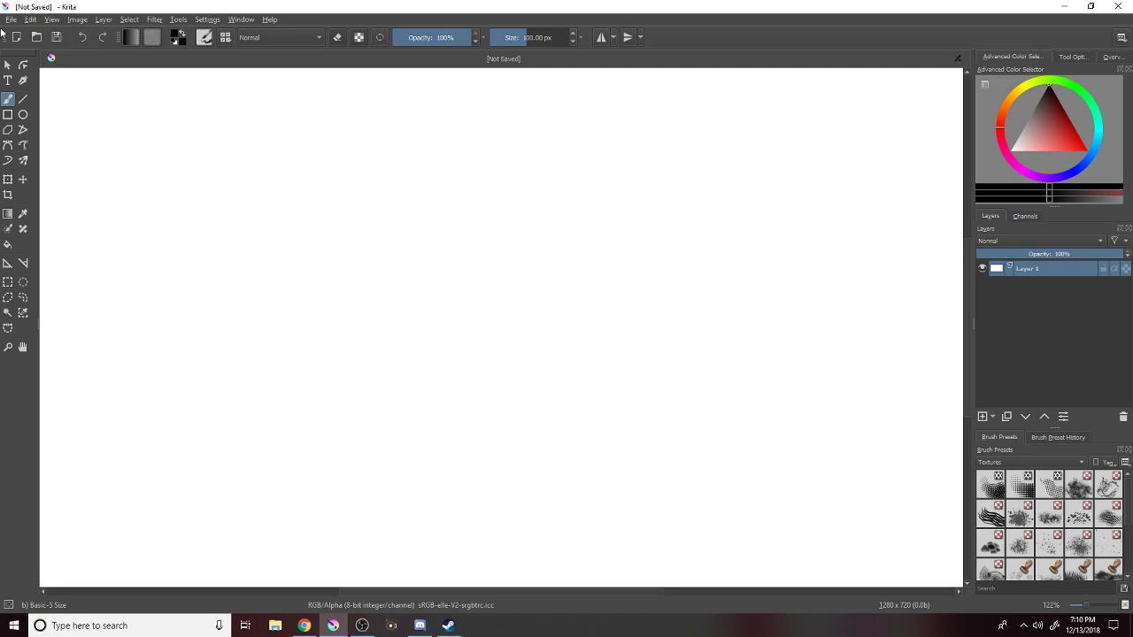
# Pick black, add Layer 2 and lower its opacity to about 51%.
pyautogui.click(1056, 134)
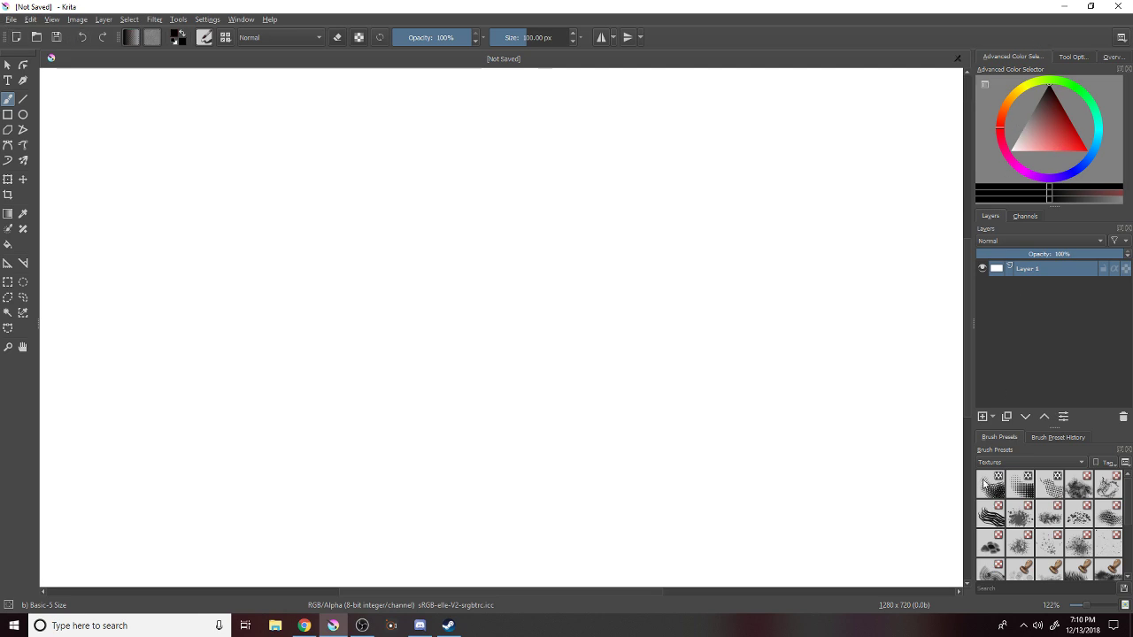
pyautogui.click(982, 417)
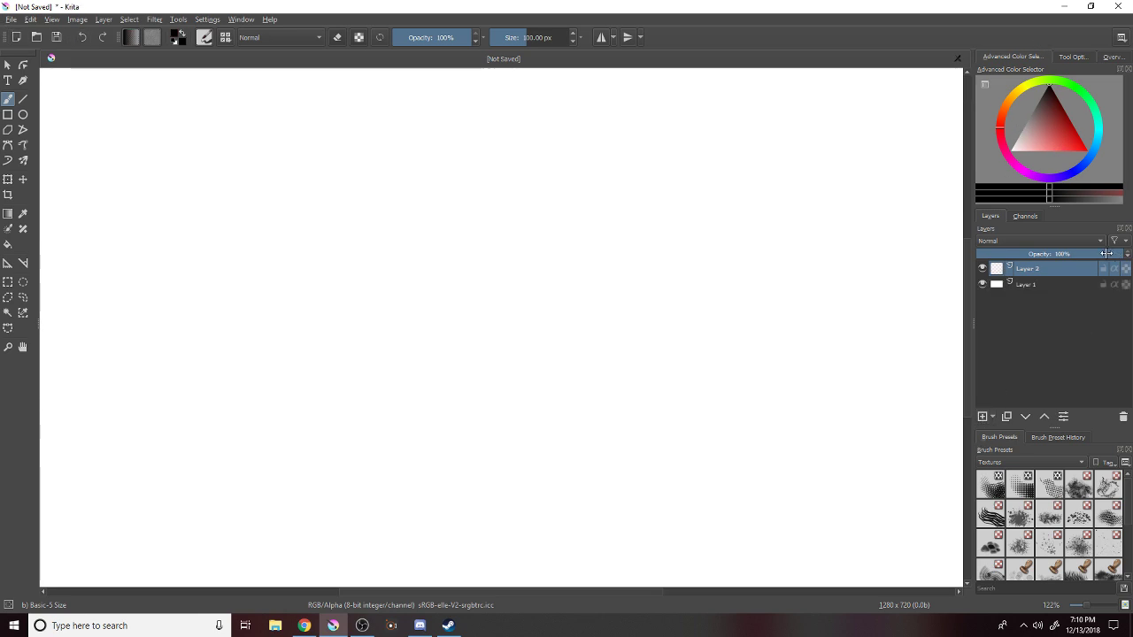
pyautogui.moveTo(1060, 254); pyautogui.dragTo(1053, 256)
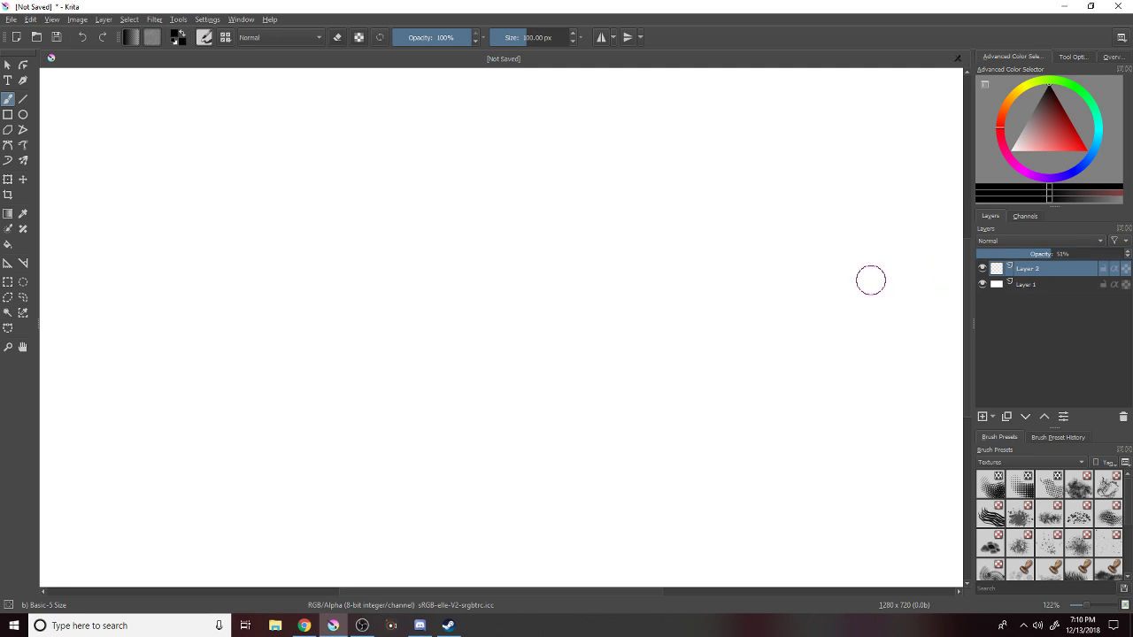
# Sketch the head oval with crossing guide lines and two eyes on Layer 2.
pyautogui.moveTo(275, 297); pyautogui.dragTo(482, 372)
pyautogui.hotkey('ctrl', 'z')
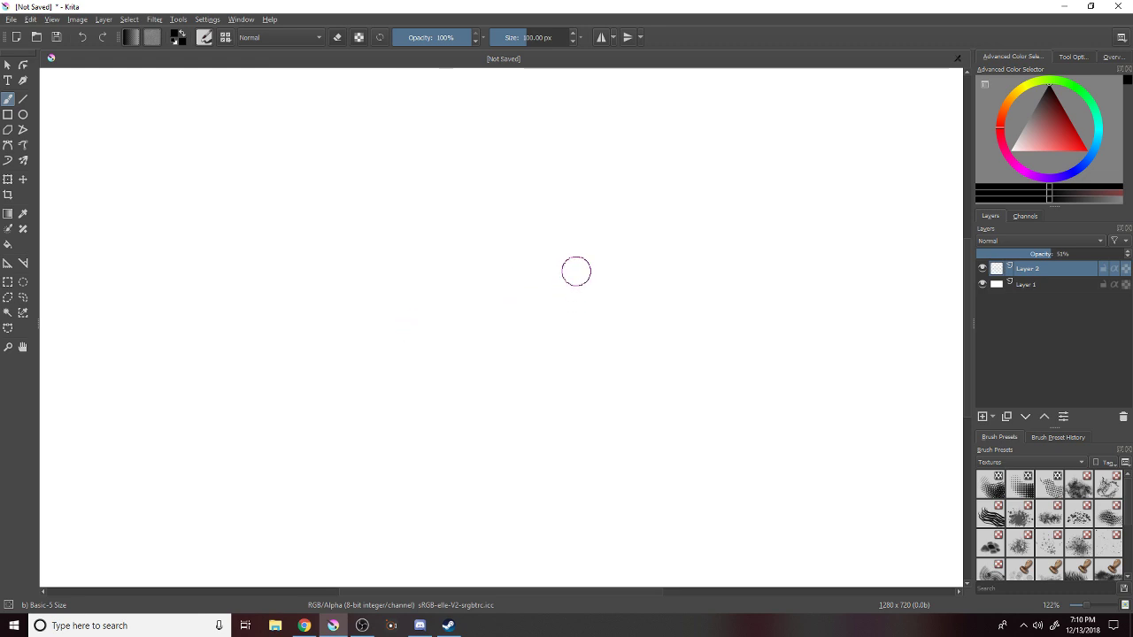
pyautogui.moveTo(797, 253)
pyautogui.mouseDown()
pyautogui.moveTo(746, 260)
pyautogui.moveTo(803, 233)
pyautogui.moveTo(763, 211)
pyautogui.moveTo(754, 314)
pyautogui.mouseUp()
pyautogui.hotkey('ctrl', 'z')
pyautogui.moveTo(683, 236); pyautogui.dragTo(827, 249)
pyautogui.moveTo(766, 216)
pyautogui.mouseDown()
pyautogui.moveTo(778, 217)
pyautogui.moveTo(740, 232)
pyautogui.moveTo(757, 255)
pyautogui.mouseUp()
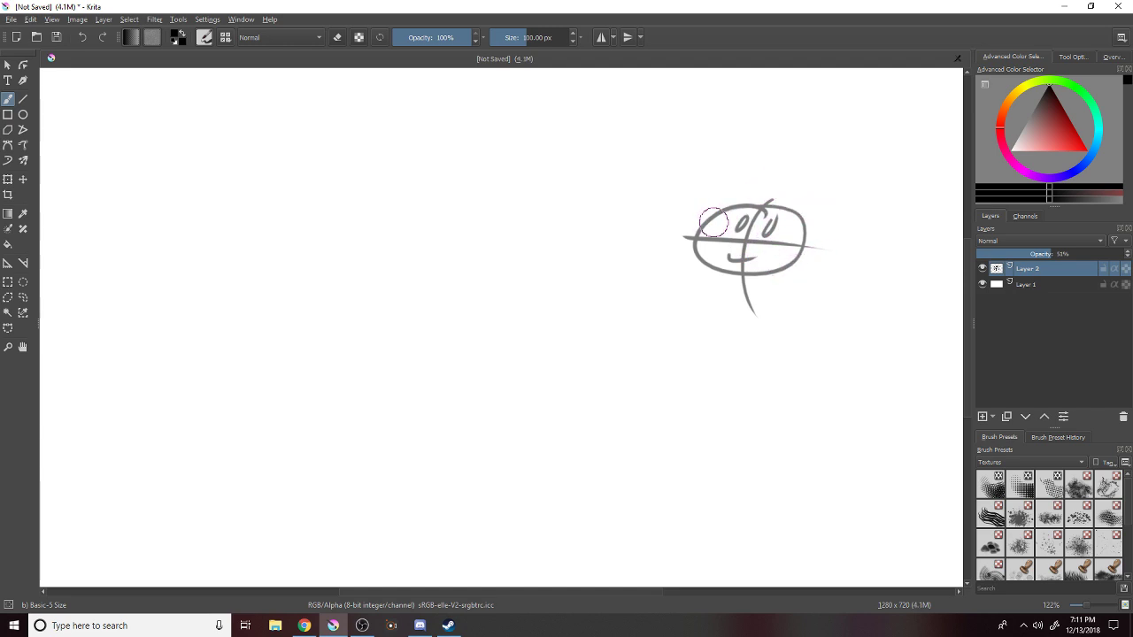
pyautogui.moveTo(696, 238)
pyautogui.mouseDown()
pyautogui.moveTo(765, 193)
pyautogui.moveTo(820, 210)
pyautogui.moveTo(814, 258)
pyautogui.moveTo(781, 278)
pyautogui.moveTo(743, 271)
pyautogui.moveTo(734, 283)
pyautogui.moveTo(754, 281)
pyautogui.moveTo(752, 291)
pyautogui.moveTo(717, 279)
pyautogui.moveTo(713, 292)
pyautogui.moveTo(742, 301)
pyautogui.mouseUp()
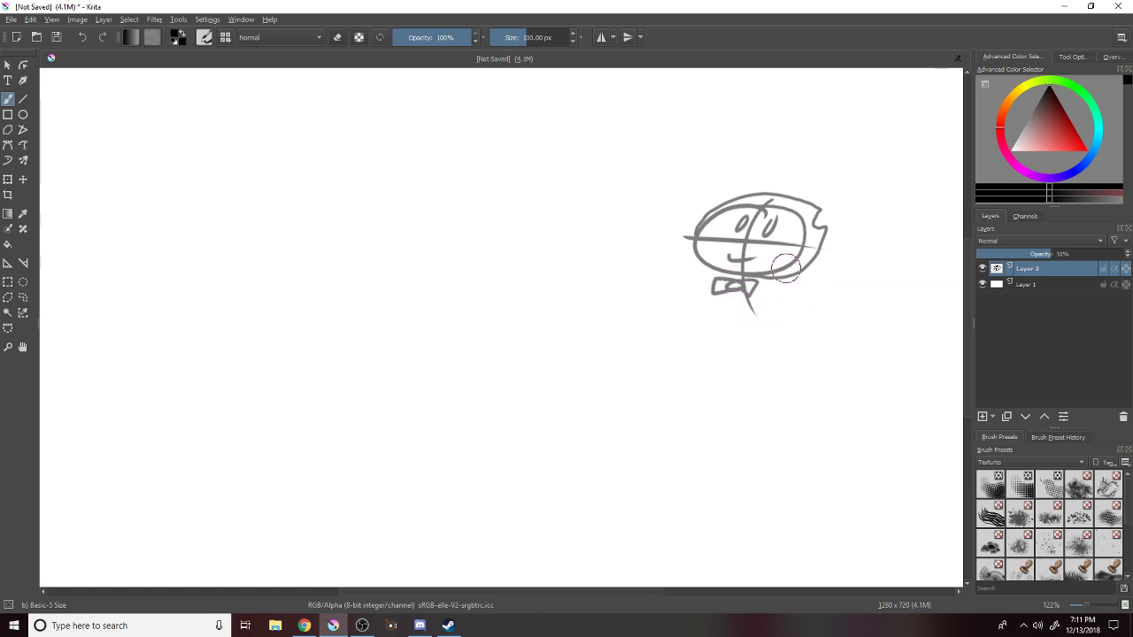
# Draw the arm reaching right below the bow tie, ending in a looped gloved hand.
pyautogui.moveTo(767, 291); pyautogui.dragTo(810, 308)
pyautogui.moveTo(795, 320); pyautogui.dragTo(802, 303)
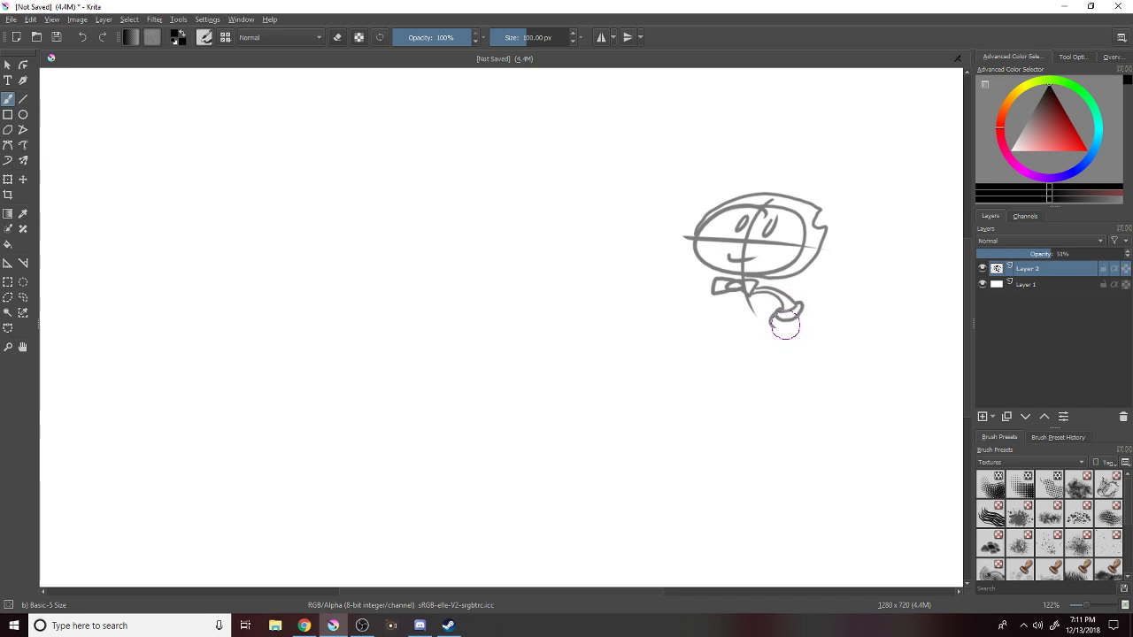
pyautogui.moveTo(783, 316); pyautogui.dragTo(772, 327)
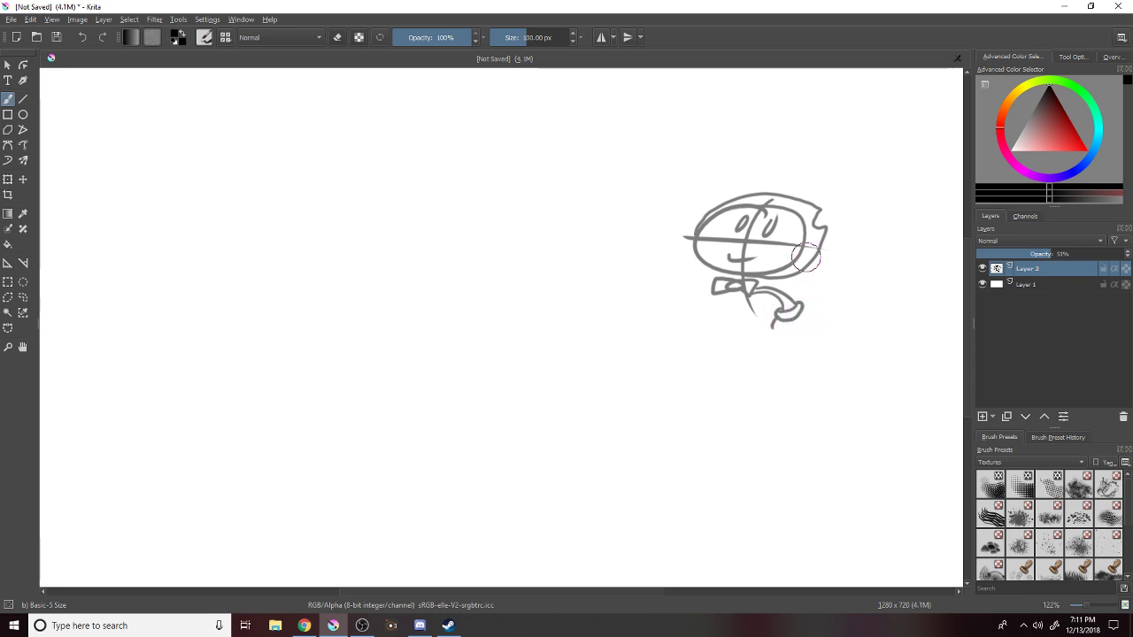
pyautogui.moveTo(771, 323); pyautogui.dragTo(774, 334)
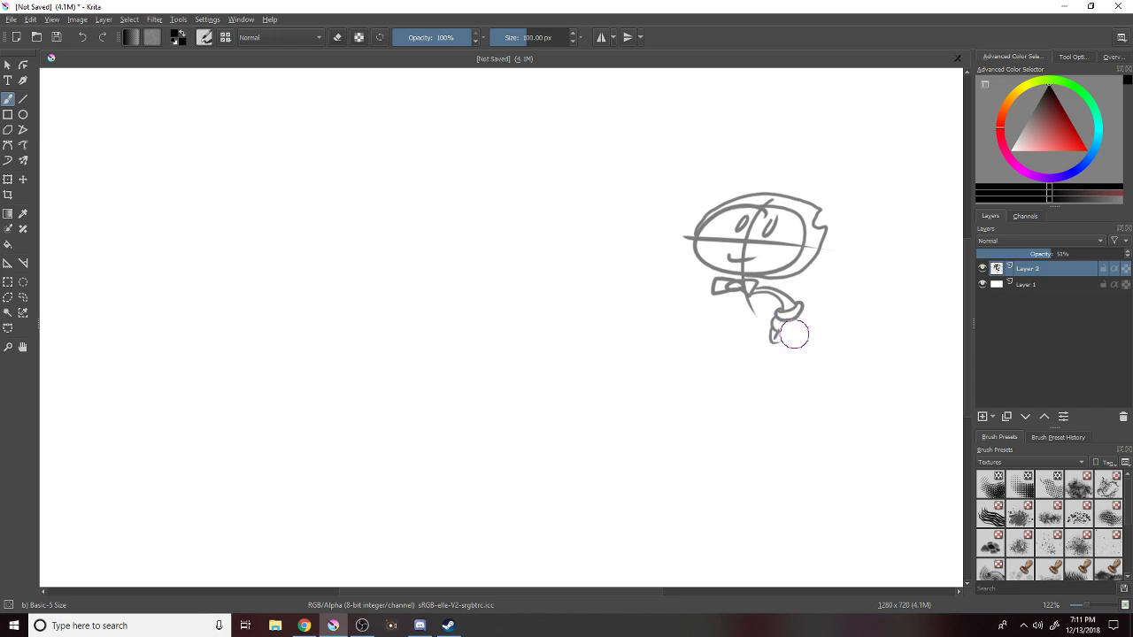
pyautogui.moveTo(772, 327)
pyautogui.mouseDown()
pyautogui.moveTo(766, 343)
pyautogui.moveTo(793, 345)
pyautogui.moveTo(809, 316)
pyautogui.moveTo(800, 345)
pyautogui.mouseUp()
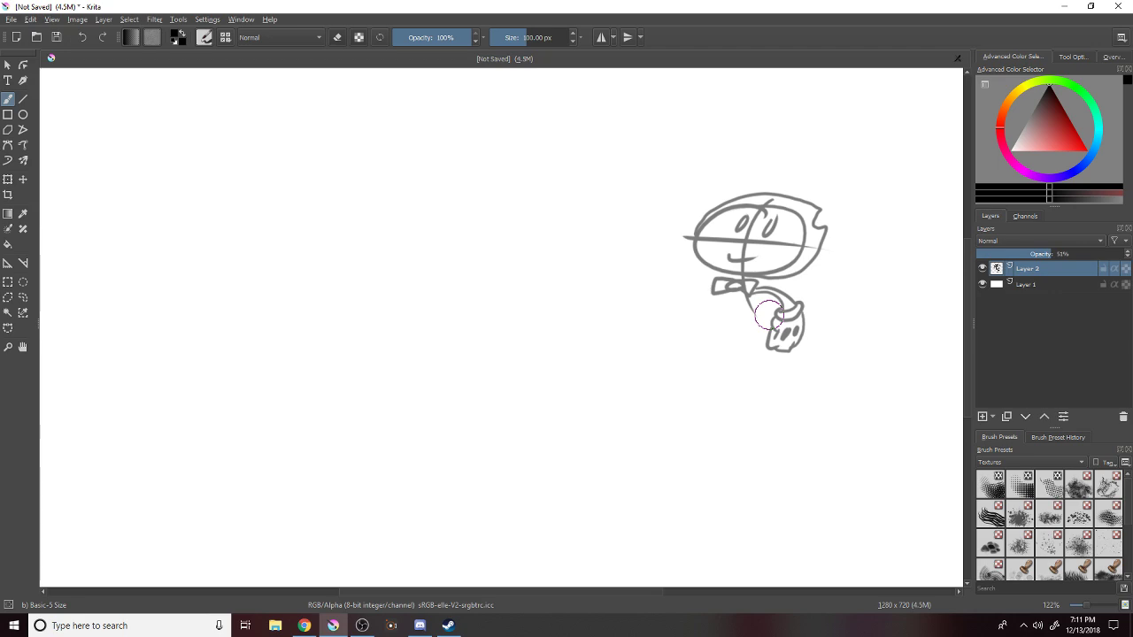
# Raise OBS's Desktop Audio volume to -3.3 dB and return to Krita.
pyautogui.click(362, 625)
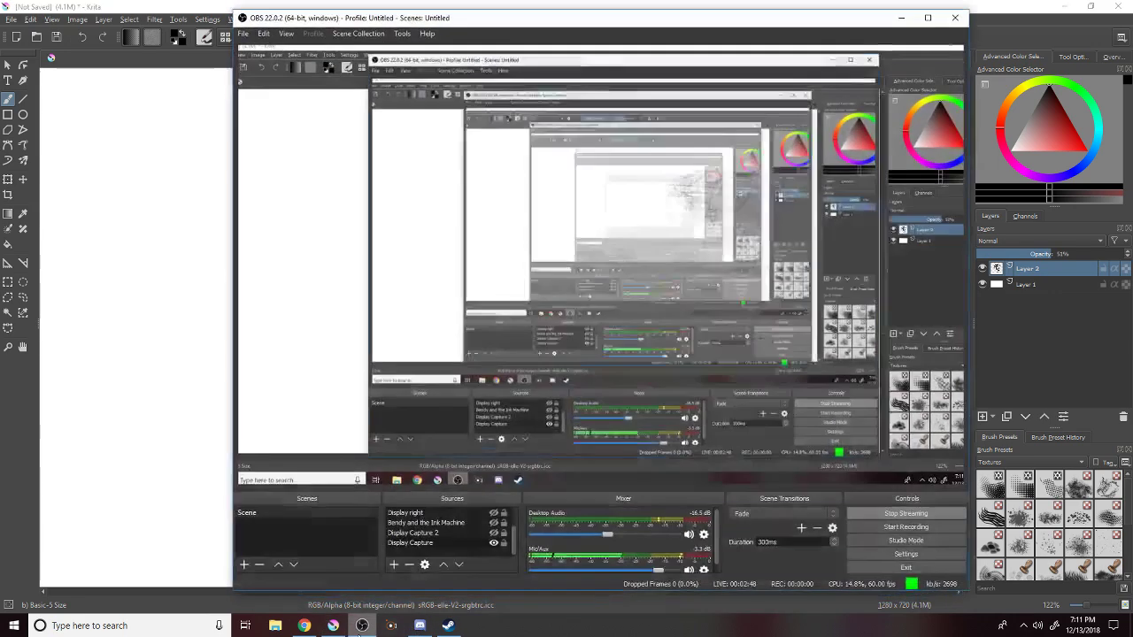
pyautogui.moveTo(606, 535); pyautogui.dragTo(658, 538)
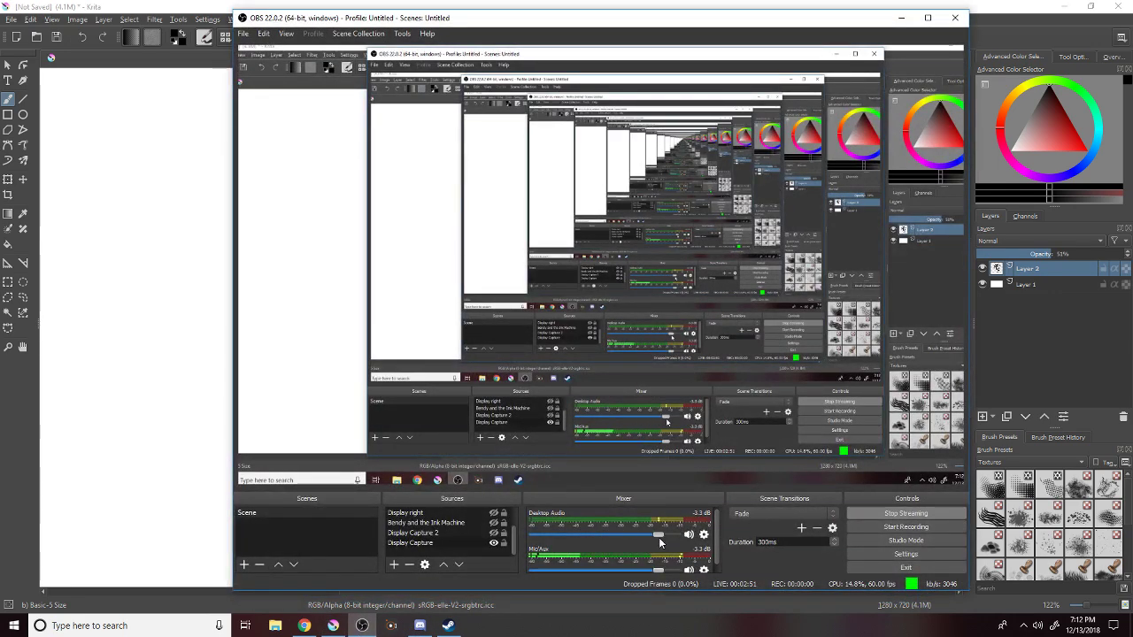
pyautogui.click(677, 606)
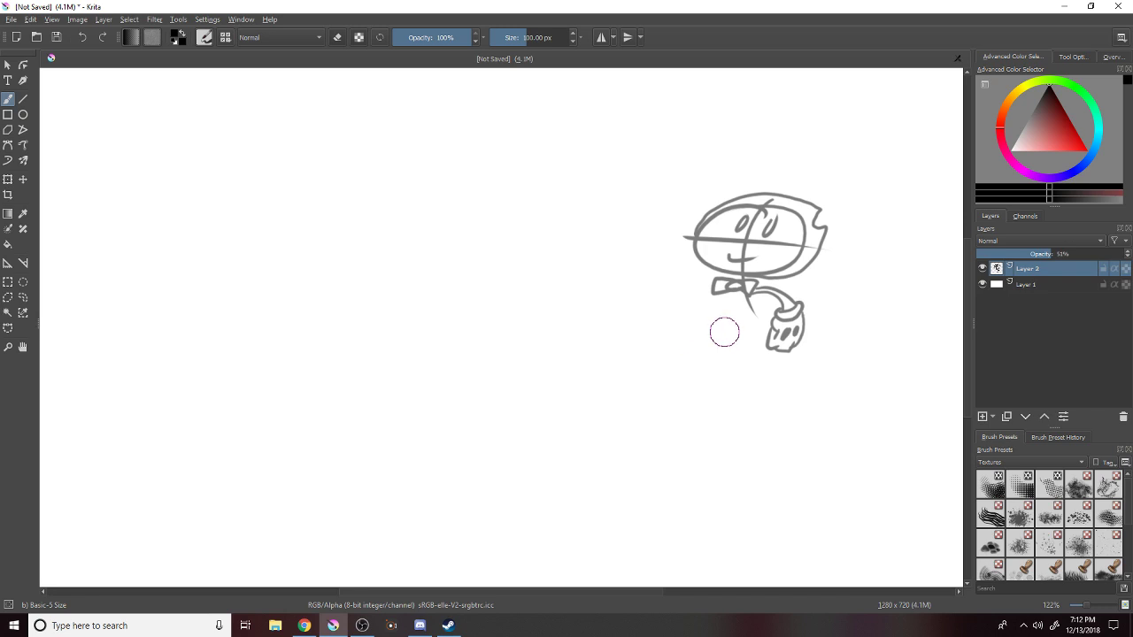
# Zoom in to 200% and brush the body down from under the bow tie.
pyautogui.scroll(3, 740, 321)
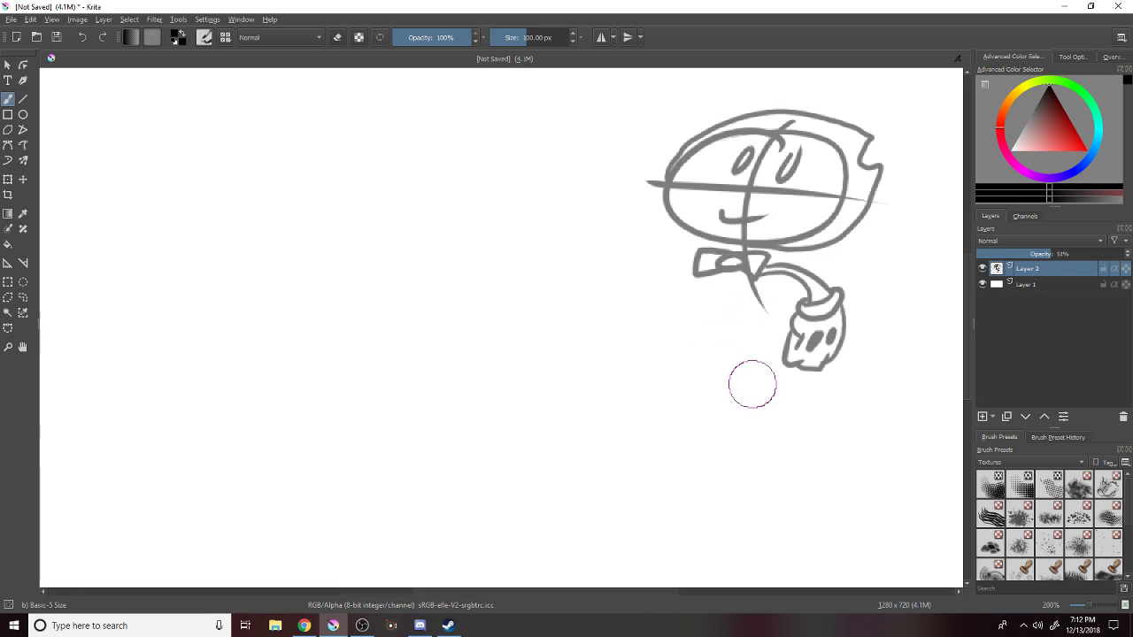
pyautogui.moveTo(718, 275)
pyautogui.mouseDown()
pyautogui.moveTo(720, 337)
pyautogui.moveTo(738, 327)
pyautogui.moveTo(745, 282)
pyautogui.moveTo(720, 278)
pyautogui.moveTo(735, 358)
pyautogui.moveTo(759, 281)
pyautogui.mouseUp()
pyautogui.hotkey('ctrl', 'z')
pyautogui.hotkey('ctrl', 'z')
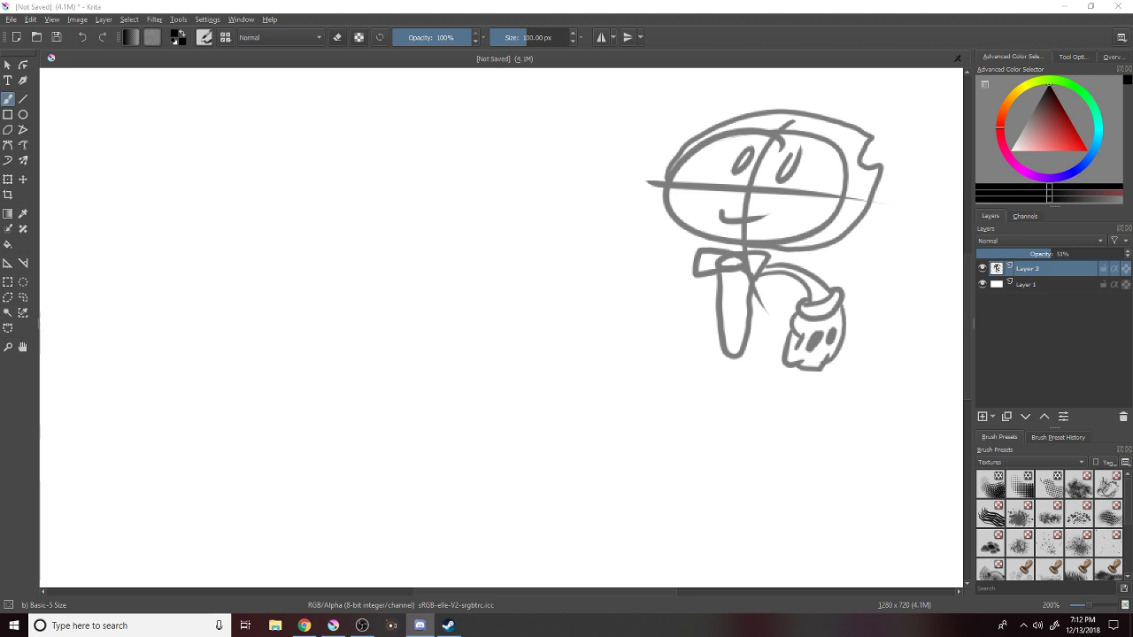
pyautogui.click(748, 609)
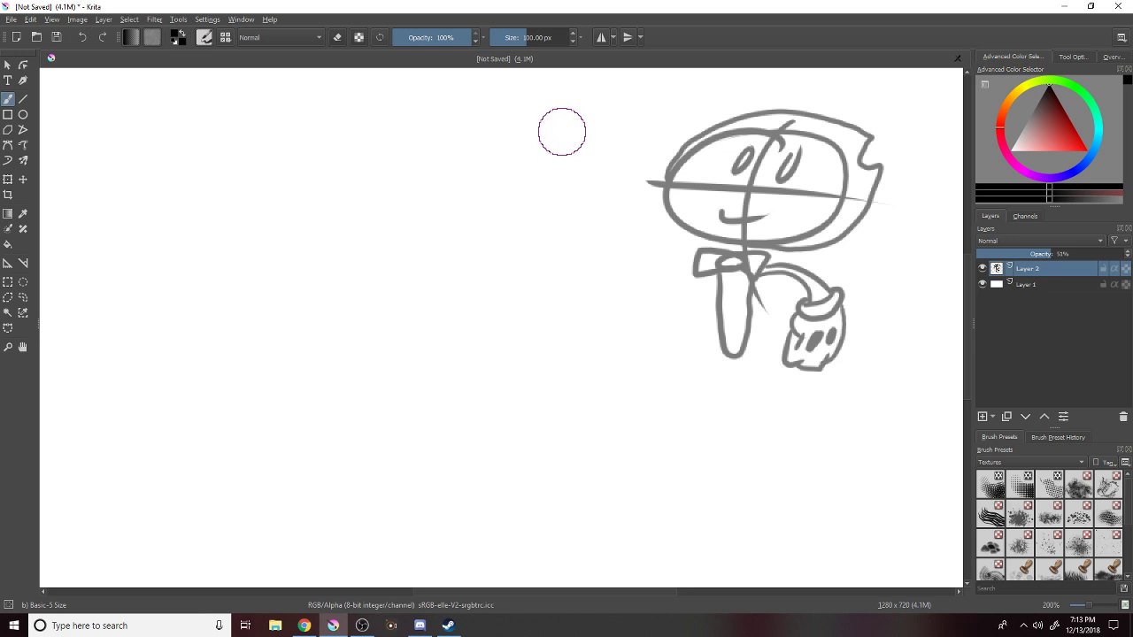
# Draw the left arm with a rounded gloved hand, then a grey zigzag stroke at left.
pyautogui.moveTo(700, 262)
pyautogui.mouseDown()
pyautogui.moveTo(672, 314)
pyautogui.moveTo(690, 280)
pyautogui.moveTo(691, 320)
pyautogui.moveTo(679, 311)
pyautogui.moveTo(701, 307)
pyautogui.moveTo(685, 307)
pyautogui.moveTo(693, 330)
pyautogui.moveTo(665, 332)
pyautogui.moveTo(669, 296)
pyautogui.mouseUp()
pyautogui.moveTo(698, 336)
pyautogui.mouseDown()
pyautogui.moveTo(707, 368)
pyautogui.moveTo(687, 377)
pyautogui.mouseUp()
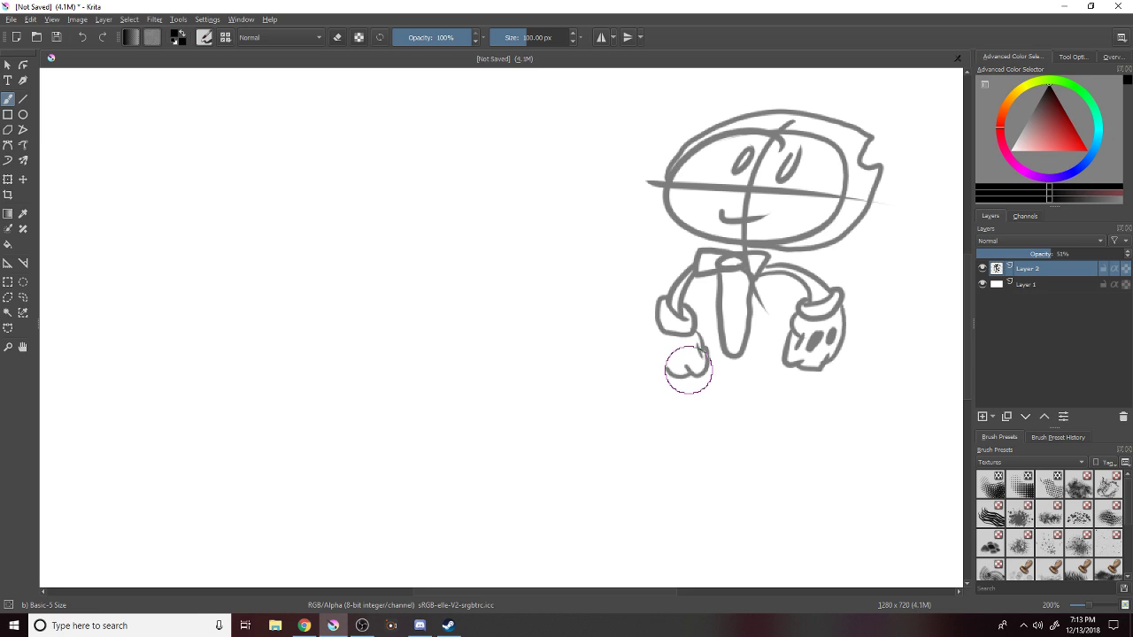
pyautogui.moveTo(678, 372)
pyautogui.mouseDown()
pyautogui.moveTo(658, 369)
pyautogui.moveTo(679, 360)
pyautogui.mouseUp()
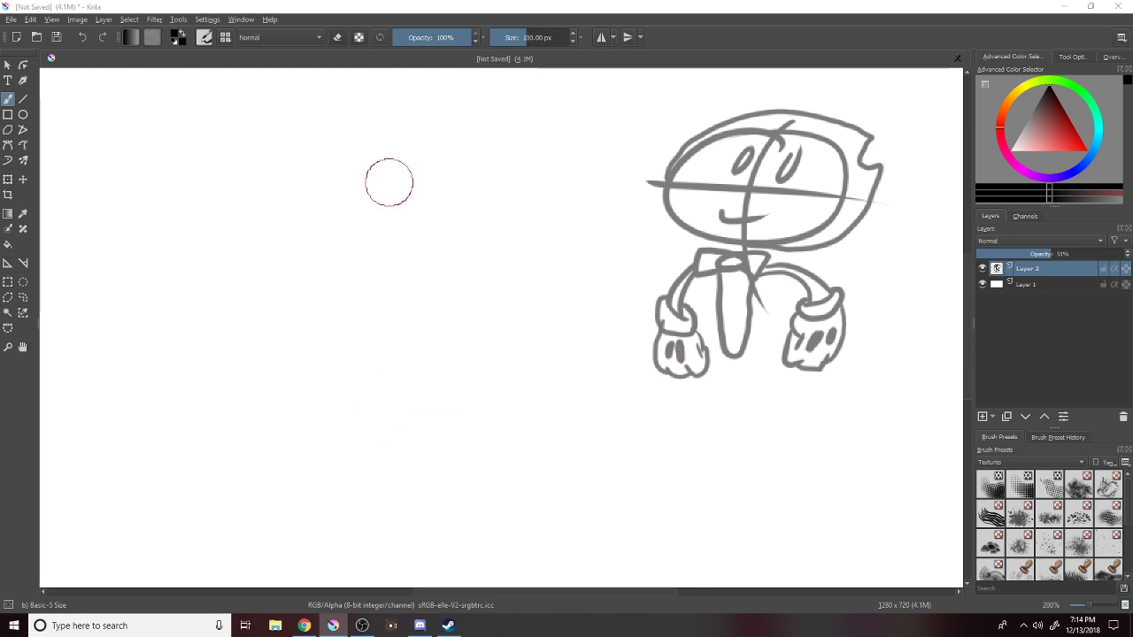
pyautogui.moveTo(277, 158)
pyautogui.mouseDown()
pyautogui.moveTo(229, 232)
pyautogui.moveTo(272, 268)
pyautogui.moveTo(234, 363)
pyautogui.moveTo(326, 400)
pyautogui.moveTo(450, 175)
pyautogui.moveTo(401, 139)
pyautogui.mouseUp()
# Undo the grey stroke, add Layer 3, and outline a bold black 3D letter Y.
pyautogui.hotkey('ctrl', 'z')
pyautogui.click(982, 416)
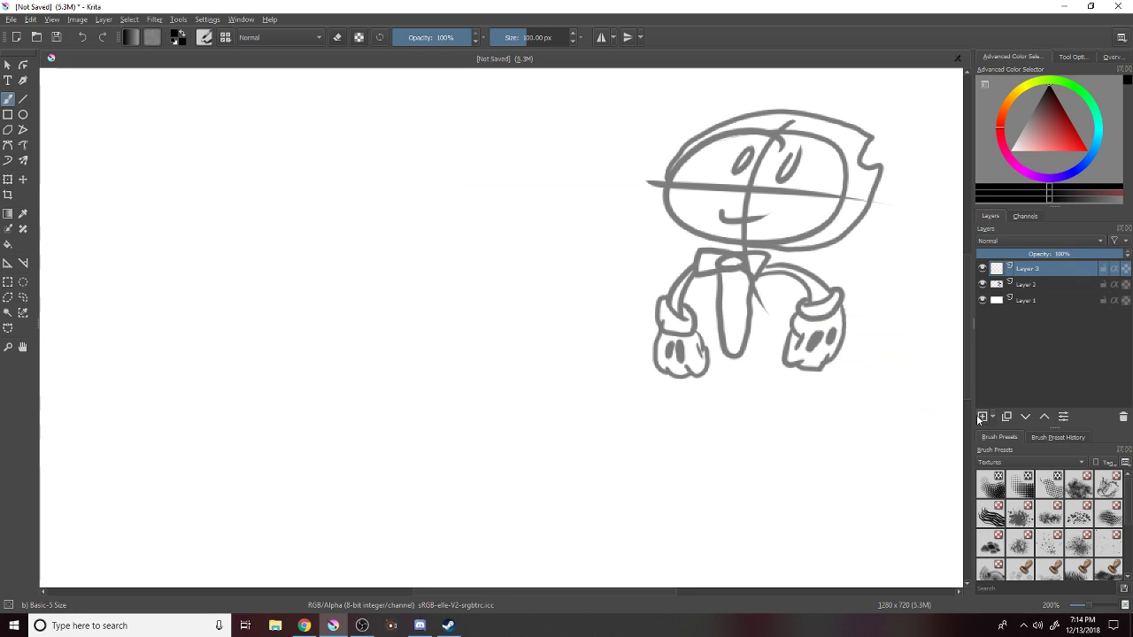
pyautogui.moveTo(246, 166)
pyautogui.mouseDown()
pyautogui.moveTo(194, 232)
pyautogui.moveTo(261, 294)
pyautogui.moveTo(207, 378)
pyautogui.moveTo(281, 421)
pyautogui.moveTo(305, 413)
pyautogui.moveTo(435, 214)
pyautogui.moveTo(403, 173)
pyautogui.moveTo(357, 151)
pyautogui.moveTo(303, 230)
pyautogui.moveTo(244, 168)
pyautogui.moveTo(264, 158)
pyautogui.moveTo(295, 179)
pyautogui.moveTo(306, 224)
pyautogui.mouseUp()
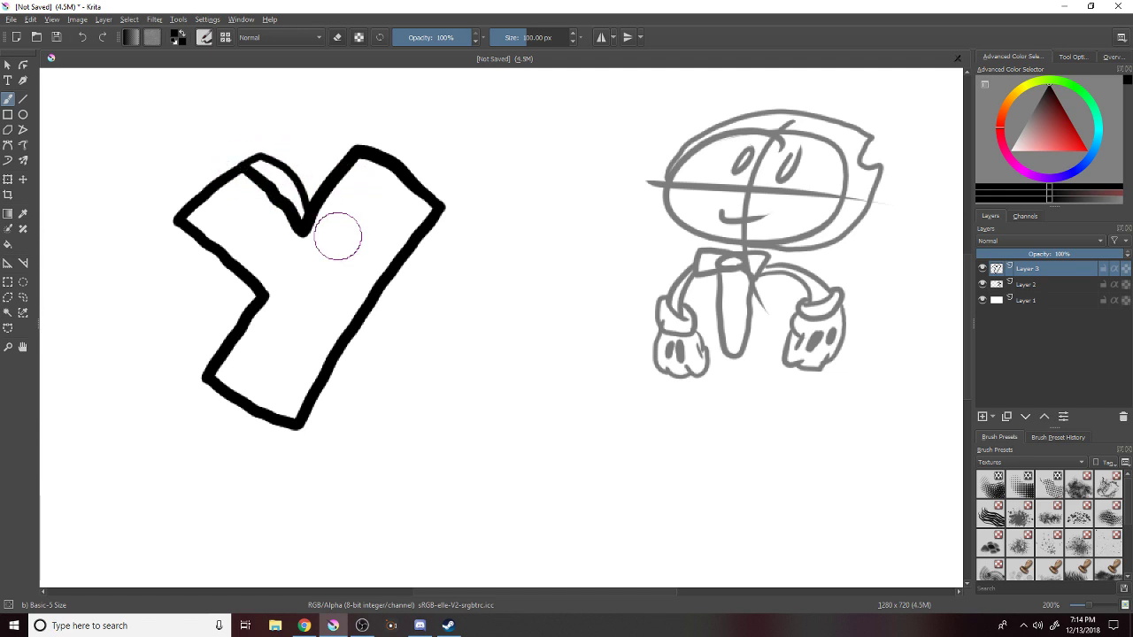
pyautogui.moveTo(299, 425)
pyautogui.mouseDown()
pyautogui.moveTo(316, 432)
pyautogui.moveTo(434, 273)
pyautogui.moveTo(458, 219)
pyautogui.moveTo(422, 202)
pyautogui.mouseUp()
pyautogui.moveTo(488, 223)
pyautogui.mouseDown()
pyautogui.moveTo(571, 215)
pyautogui.moveTo(576, 292)
pyautogui.moveTo(551, 299)
pyautogui.mouseUp()
pyautogui.hotkey('ctrl', 'z')
pyautogui.moveTo(503, 184); pyautogui.dragTo(653, 178)
pyautogui.hotkey('ctrl', 'z')
pyautogui.moveTo(447, 211); pyautogui.dragTo(467, 239)
pyautogui.hotkey('ctrl', 'z')
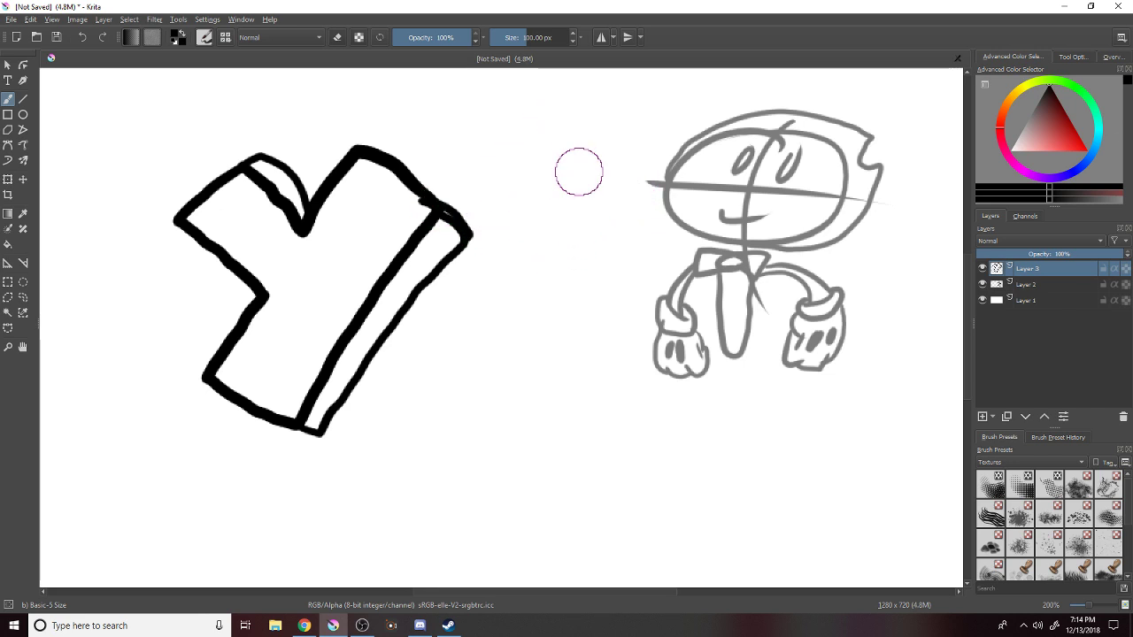
# Outline the black letter E beside the Y with a depth edge on its top and right.
pyautogui.moveTo(526, 132)
pyautogui.mouseDown()
pyautogui.moveTo(640, 142)
pyautogui.moveTo(625, 217)
pyautogui.moveTo(577, 219)
pyautogui.moveTo(617, 260)
pyautogui.moveTo(639, 259)
pyautogui.moveTo(615, 311)
pyautogui.moveTo(561, 316)
pyautogui.mouseUp()
pyautogui.hotkey('ctrl', 'z')
pyautogui.moveTo(506, 155)
pyautogui.mouseDown()
pyautogui.moveTo(609, 167)
pyautogui.moveTo(605, 254)
pyautogui.moveTo(554, 262)
pyautogui.moveTo(551, 311)
pyautogui.moveTo(605, 317)
pyautogui.moveTo(597, 367)
pyautogui.moveTo(547, 375)
pyautogui.moveTo(538, 419)
pyautogui.moveTo(606, 412)
pyautogui.moveTo(594, 454)
pyautogui.moveTo(479, 457)
pyautogui.moveTo(499, 165)
pyautogui.moveTo(522, 149)
pyautogui.mouseUp()
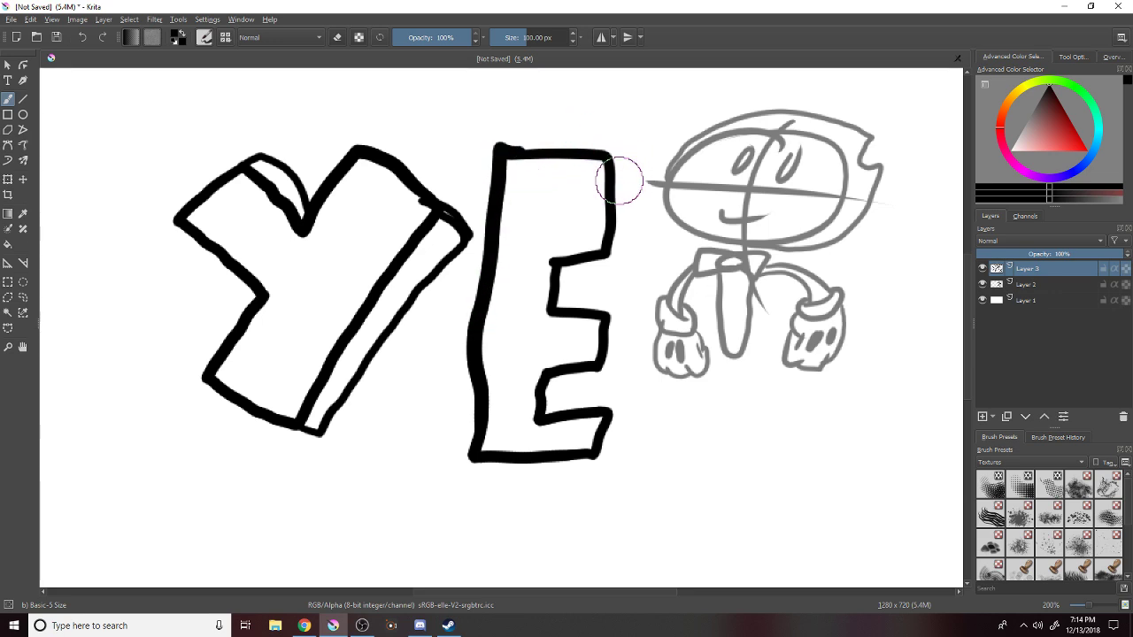
pyautogui.moveTo(605, 155)
pyautogui.mouseDown()
pyautogui.moveTo(626, 190)
pyautogui.moveTo(614, 249)
pyautogui.mouseUp()
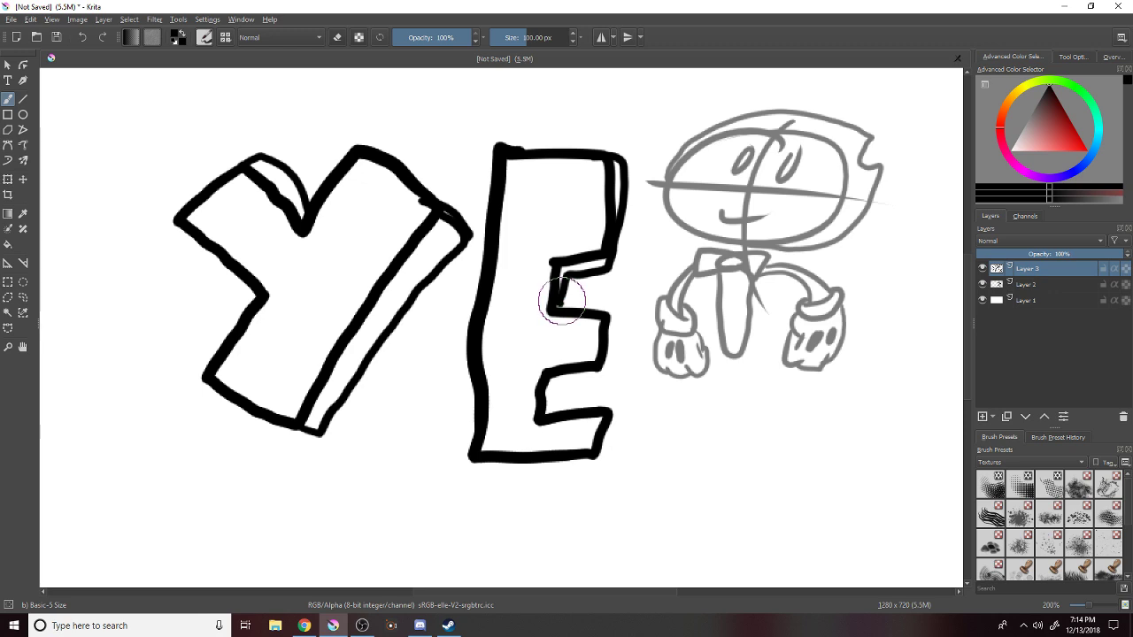
# Undo the old E and move the Y up and to the left with the Transform tool.
pyautogui.hotkey('ctrl', 'z')
pyautogui.hotkey('ctrl', 'z')
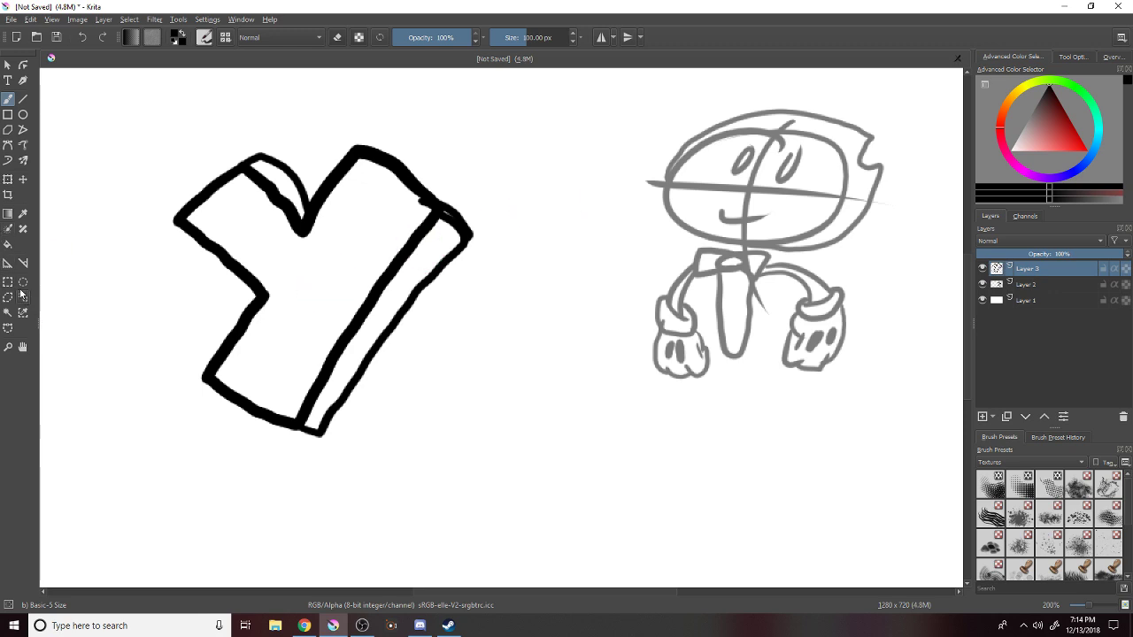
pyautogui.click(8, 179)
pyautogui.moveTo(422, 324); pyautogui.dragTo(321, 314)
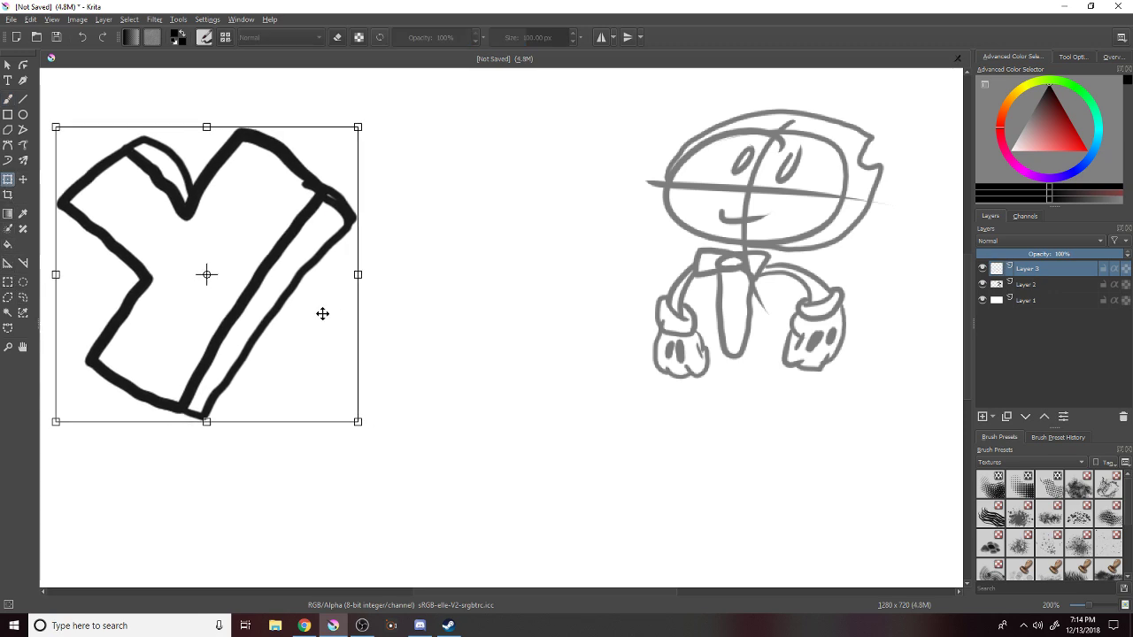
# Switch back to the brush and draw a thinner top and right outline for a new E.
pyautogui.click(8, 98)
pyautogui.moveTo(381, 152); pyautogui.dragTo(494, 140)
pyautogui.hotkey('ctrl', 'z')
pyautogui.moveTo(358, 141)
pyautogui.mouseDown()
pyautogui.moveTo(510, 144)
pyautogui.moveTo(508, 218)
pyautogui.moveTo(431, 228)
pyautogui.moveTo(429, 270)
pyautogui.moveTo(501, 266)
pyautogui.moveTo(501, 291)
pyautogui.moveTo(492, 314)
pyautogui.moveTo(424, 332)
pyautogui.moveTo(424, 360)
pyautogui.moveTo(486, 359)
pyautogui.mouseUp()
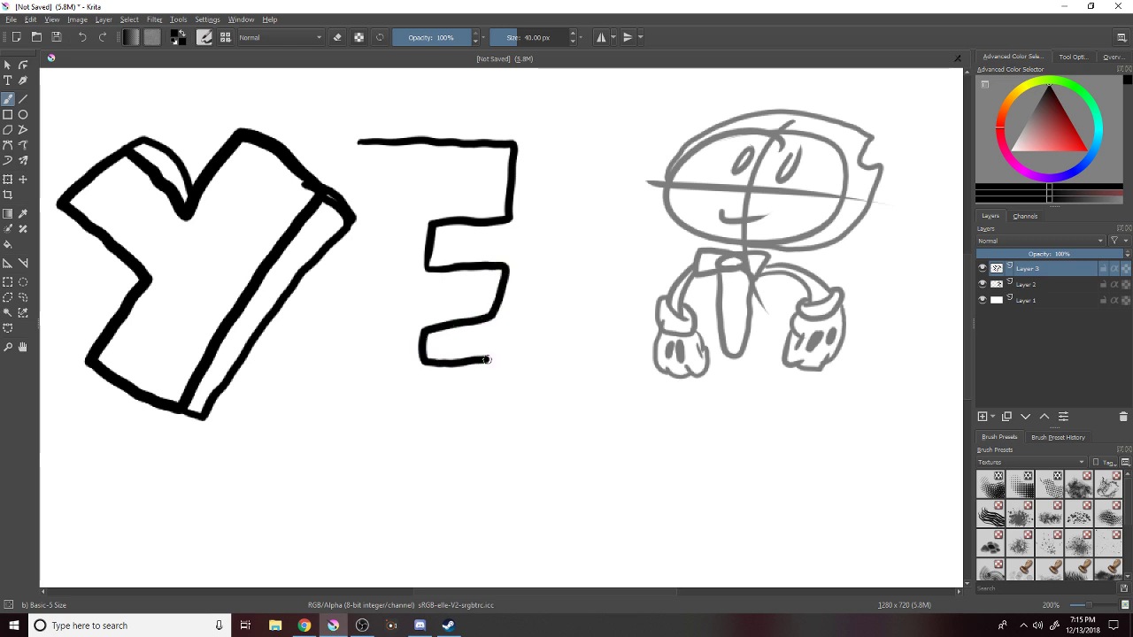
# Complete the E's bottom and left outline, joining it to the top bar, and start its depth edge.
pyautogui.moveTo(476, 417)
pyautogui.mouseDown()
pyautogui.moveTo(335, 427)
pyautogui.moveTo(310, 395)
pyautogui.moveTo(317, 270)
pyautogui.mouseUp()
pyautogui.moveTo(329, 189)
pyautogui.mouseDown()
pyautogui.moveTo(327, 161)
pyautogui.moveTo(359, 142)
pyautogui.moveTo(509, 159)
pyautogui.moveTo(510, 141)
pyautogui.moveTo(523, 140)
pyautogui.moveTo(521, 227)
pyautogui.moveTo(460, 245)
pyautogui.moveTo(522, 261)
pyautogui.moveTo(514, 321)
pyautogui.moveTo(452, 349)
pyautogui.moveTo(522, 351)
pyautogui.moveTo(487, 415)
pyautogui.mouseUp()
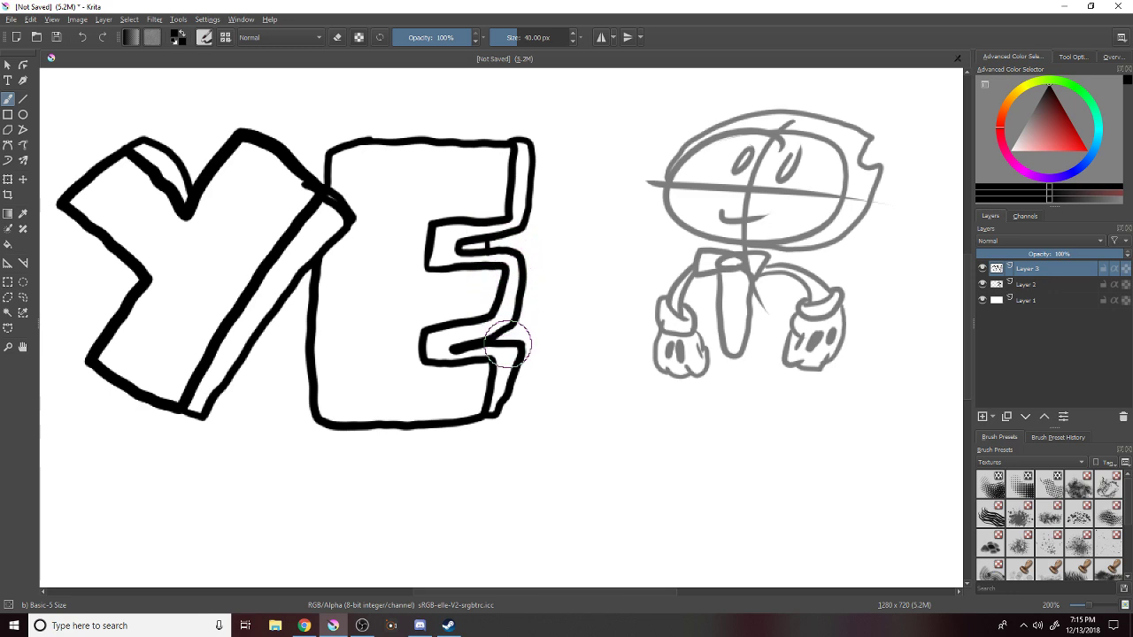
pyautogui.moveTo(506, 420)
pyautogui.mouseDown()
pyautogui.moveTo(604, 419)
pyautogui.moveTo(615, 373)
pyautogui.moveTo(589, 354)
pyautogui.mouseUp()
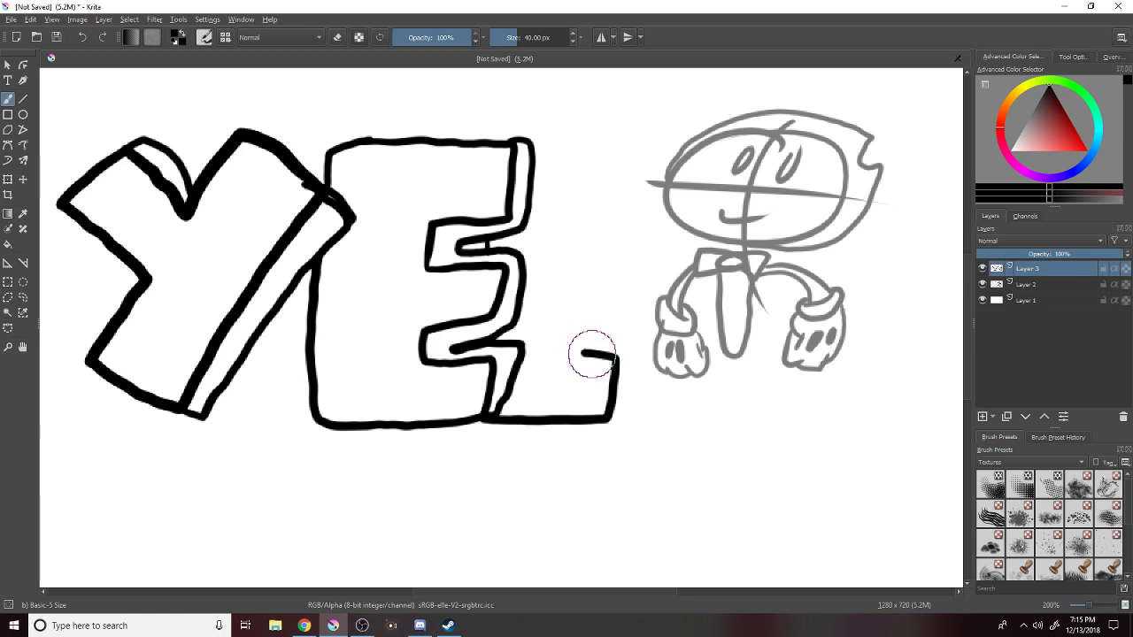
pyautogui.hotkey('ctrl', 'z')
pyautogui.moveTo(501, 415)
pyautogui.mouseDown()
pyautogui.moveTo(636, 410)
pyautogui.moveTo(656, 345)
pyautogui.moveTo(623, 336)
pyautogui.moveTo(623, 290)
pyautogui.moveTo(641, 289)
pyautogui.moveTo(661, 241)
pyautogui.moveTo(620, 228)
pyautogui.mouseUp()
# Rework the E's baseline depth stroke and begin the second E's outline.
pyautogui.hotkey('ctrl', 'z')
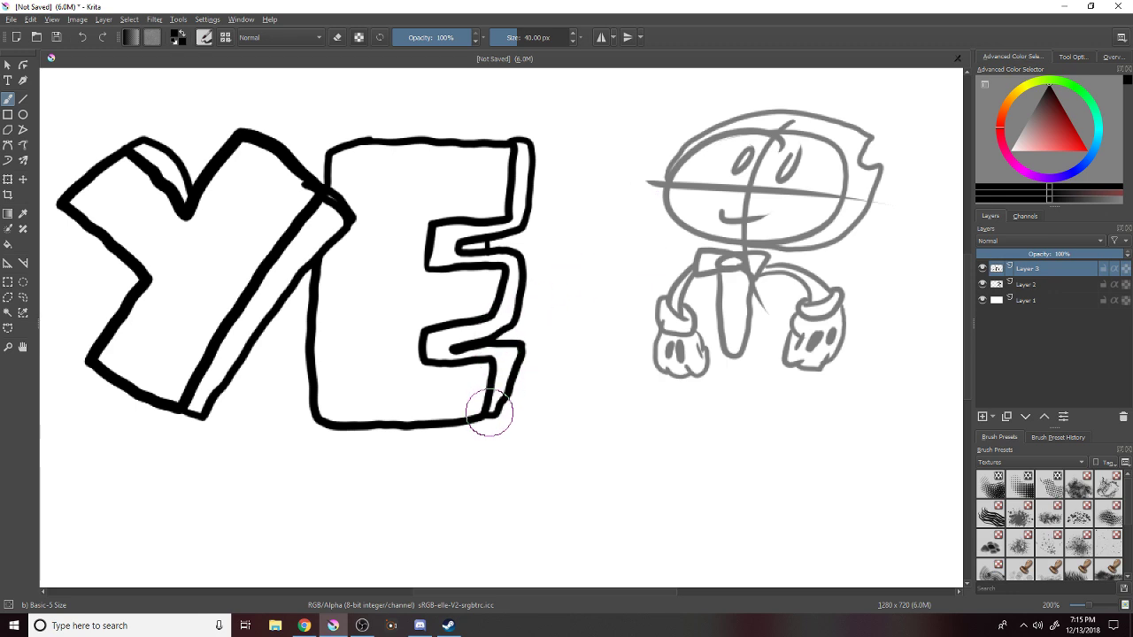
pyautogui.moveTo(485, 416)
pyautogui.mouseDown()
pyautogui.moveTo(616, 417)
pyautogui.moveTo(623, 352)
pyautogui.moveTo(581, 355)
pyautogui.mouseUp()
pyautogui.hotkey('ctrl', 'z')
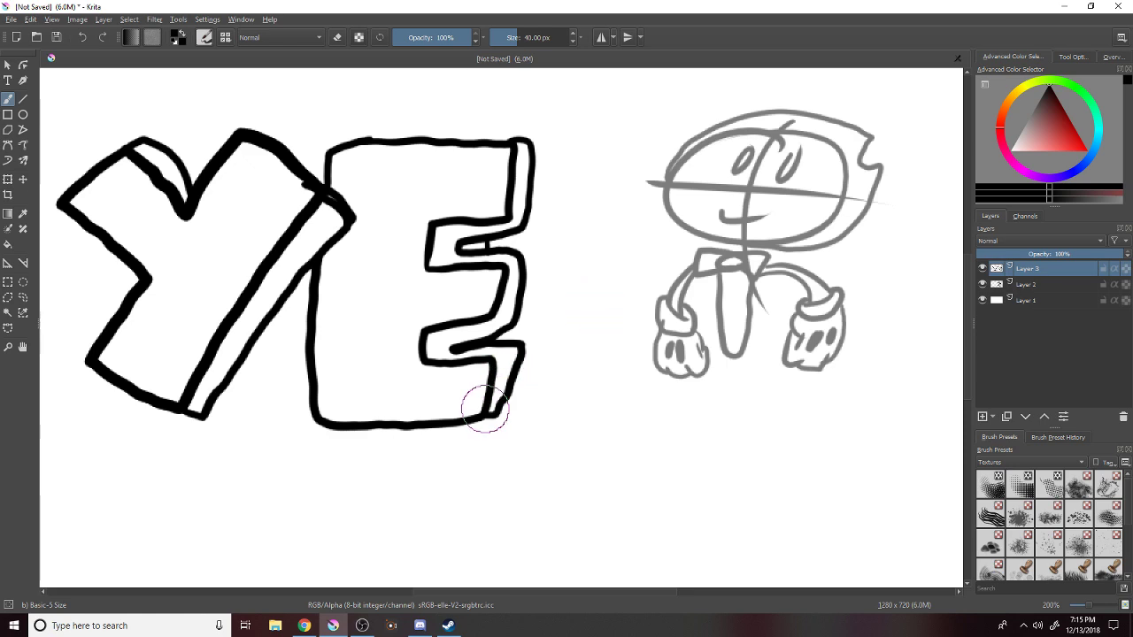
pyautogui.moveTo(483, 423); pyautogui.dragTo(531, 424)
pyautogui.hotkey('ctrl', 'z')
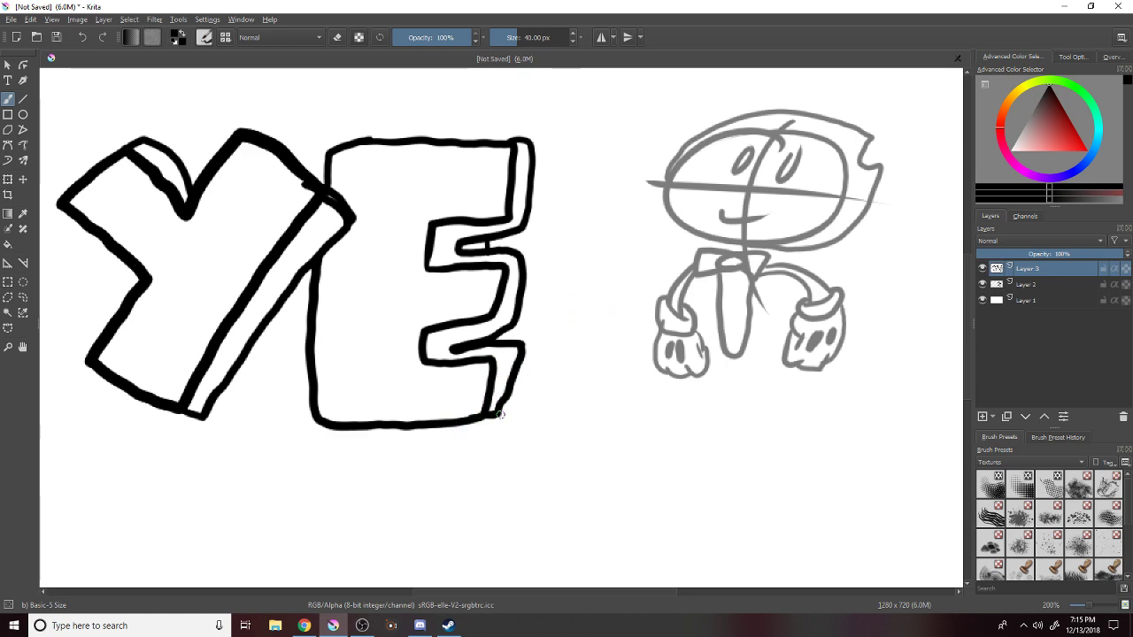
pyautogui.moveTo(511, 423)
pyautogui.mouseDown()
pyautogui.moveTo(629, 416)
pyautogui.moveTo(644, 352)
pyautogui.moveTo(591, 338)
pyautogui.moveTo(589, 309)
pyautogui.moveTo(638, 279)
pyautogui.moveTo(644, 246)
pyautogui.moveTo(603, 218)
pyautogui.moveTo(634, 201)
pyautogui.moveTo(639, 150)
pyautogui.moveTo(580, 135)
pyautogui.moveTo(522, 146)
pyautogui.mouseUp()
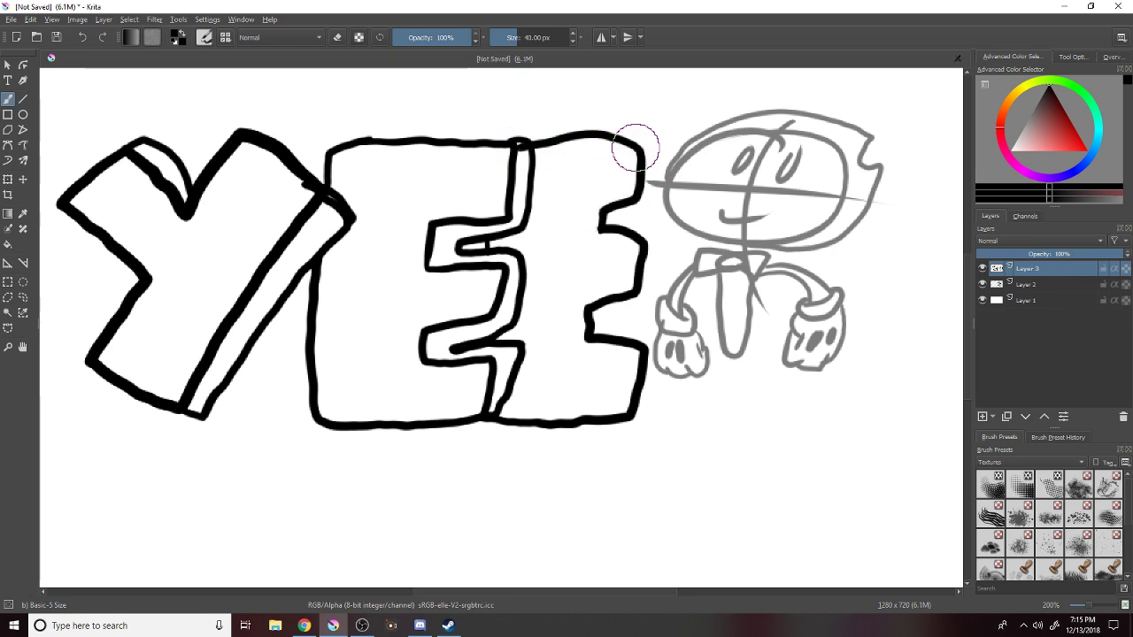
# Extend the second E's right edge down, add its right-side depth strokes, and square off the top-right corner.
pyautogui.moveTo(651, 133)
pyautogui.mouseDown()
pyautogui.moveTo(649, 205)
pyautogui.moveTo(630, 219)
pyautogui.moveTo(658, 240)
pyautogui.moveTo(649, 281)
pyautogui.mouseUp()
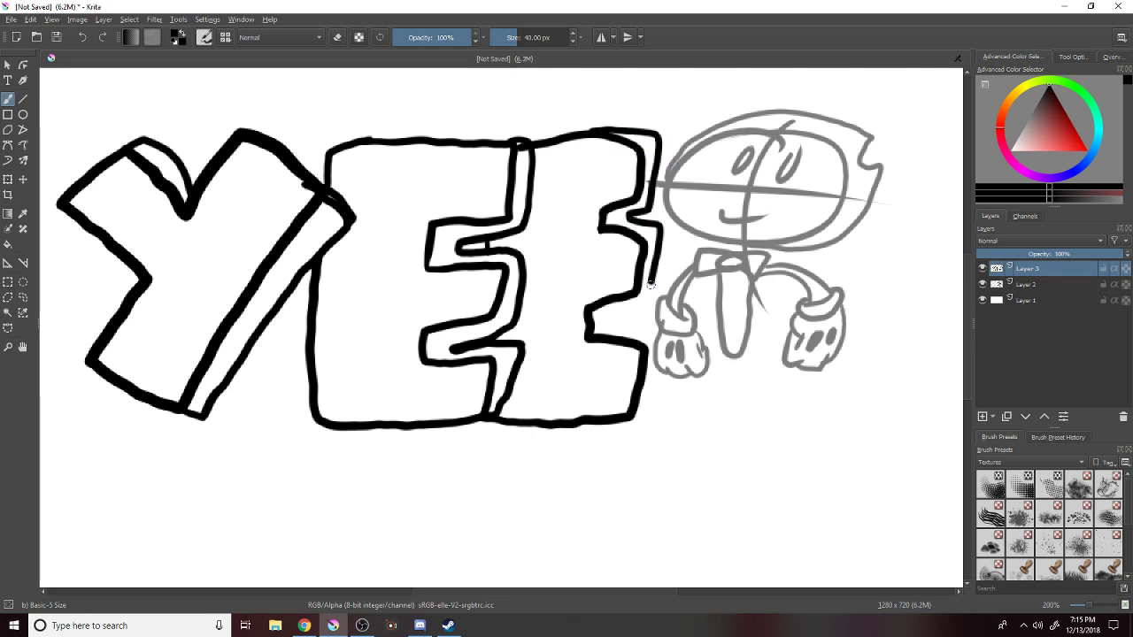
pyautogui.moveTo(608, 324)
pyautogui.mouseDown()
pyautogui.moveTo(650, 328)
pyautogui.moveTo(654, 345)
pyautogui.moveTo(630, 419)
pyautogui.mouseUp()
pyautogui.moveTo(713, 303)
pyautogui.mouseDown()
pyautogui.moveTo(702, 318)
pyautogui.moveTo(691, 283)
pyautogui.moveTo(677, 301)
pyautogui.mouseUp()
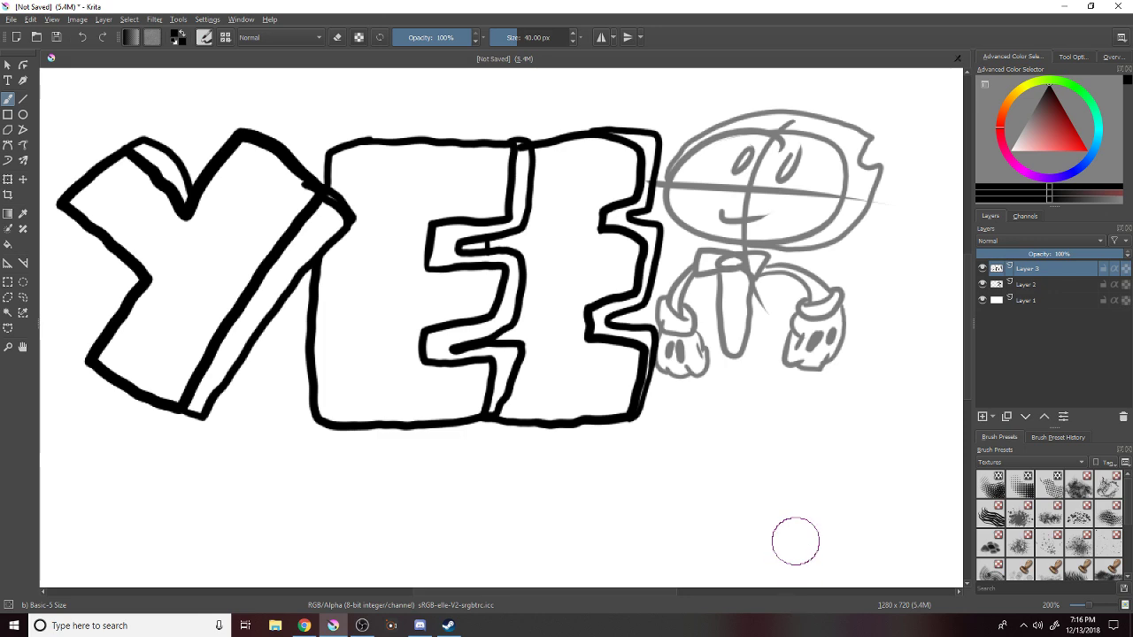
# Draw the T's top bar and stem with 3D depth after YEE, redrawing its misdrawn top-right end.
pyautogui.moveTo(654, 189)
pyautogui.mouseDown()
pyautogui.moveTo(704, 191)
pyautogui.moveTo(690, 394)
pyautogui.mouseUp()
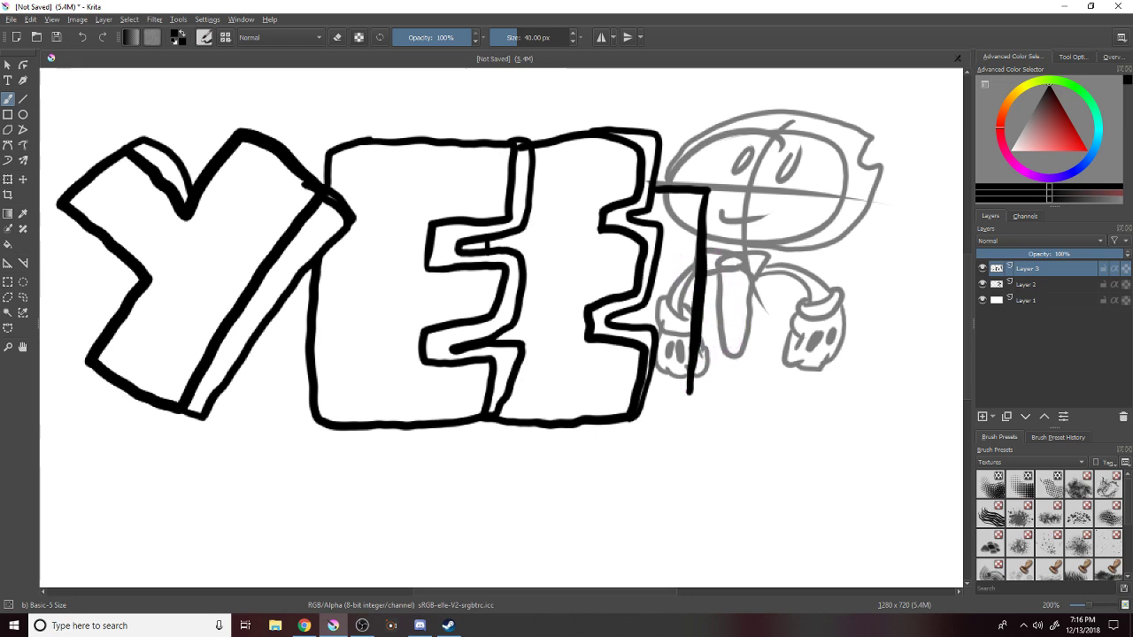
pyautogui.hotkey('ctrl', 'z')
pyautogui.moveTo(706, 191)
pyautogui.mouseDown()
pyautogui.moveTo(683, 424)
pyautogui.moveTo(767, 431)
pyautogui.moveTo(789, 383)
pyautogui.moveTo(823, 206)
pyautogui.moveTo(890, 204)
pyautogui.moveTo(906, 141)
pyautogui.moveTo(800, 124)
pyautogui.moveTo(657, 136)
pyautogui.mouseUp()
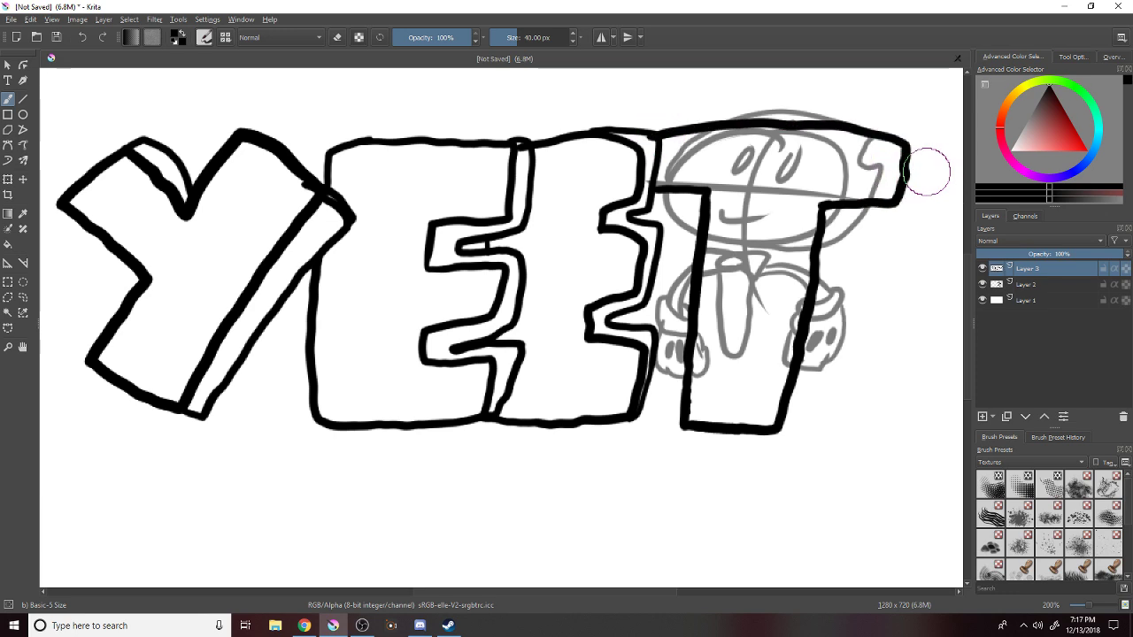
pyautogui.moveTo(905, 144)
pyautogui.mouseDown()
pyautogui.moveTo(926, 149)
pyautogui.moveTo(917, 181)
pyautogui.mouseUp()
pyautogui.hotkey('ctrl', 'z')
pyautogui.hotkey('ctrl', 'z')
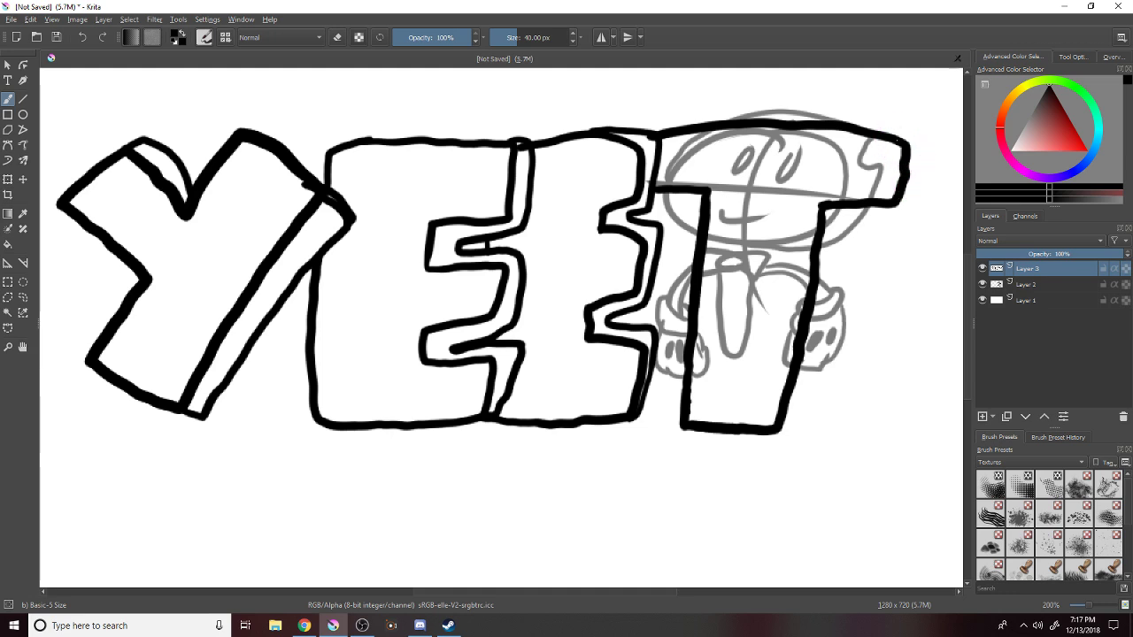
pyautogui.moveTo(896, 139)
pyautogui.mouseDown()
pyautogui.moveTo(922, 163)
pyautogui.moveTo(906, 206)
pyautogui.moveTo(836, 218)
pyautogui.moveTo(813, 338)
pyautogui.moveTo(784, 435)
pyautogui.moveTo(773, 432)
pyautogui.mouseUp()
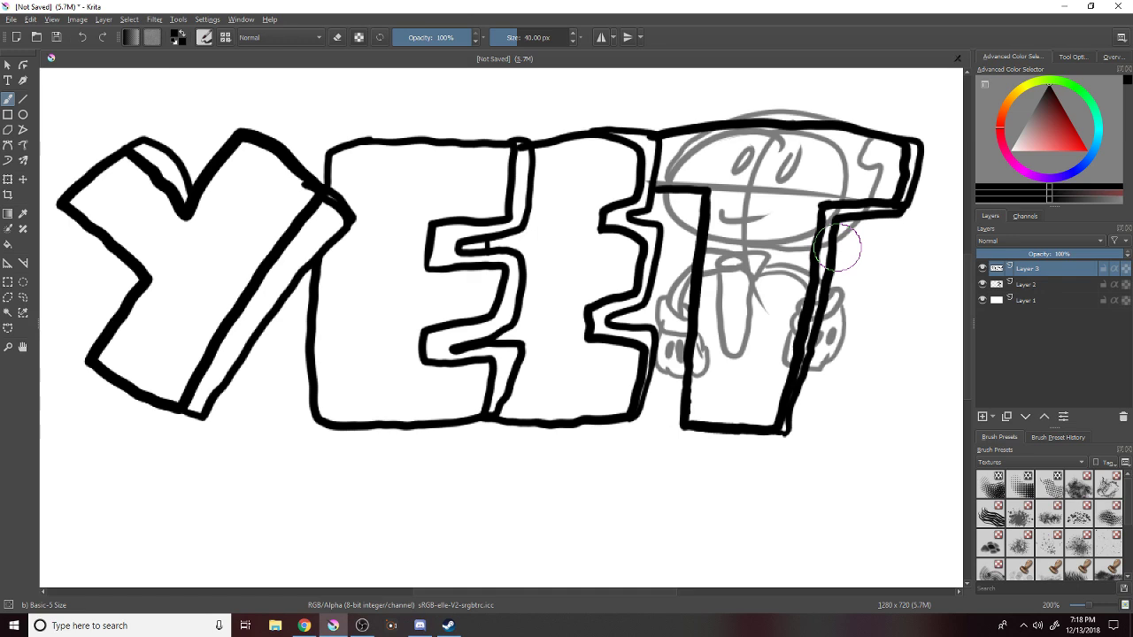
# Hide Layer 3's YEET lettering, select Layer 2, and zoom to 400% on the sketch's lower body.
pyautogui.click(982, 268)
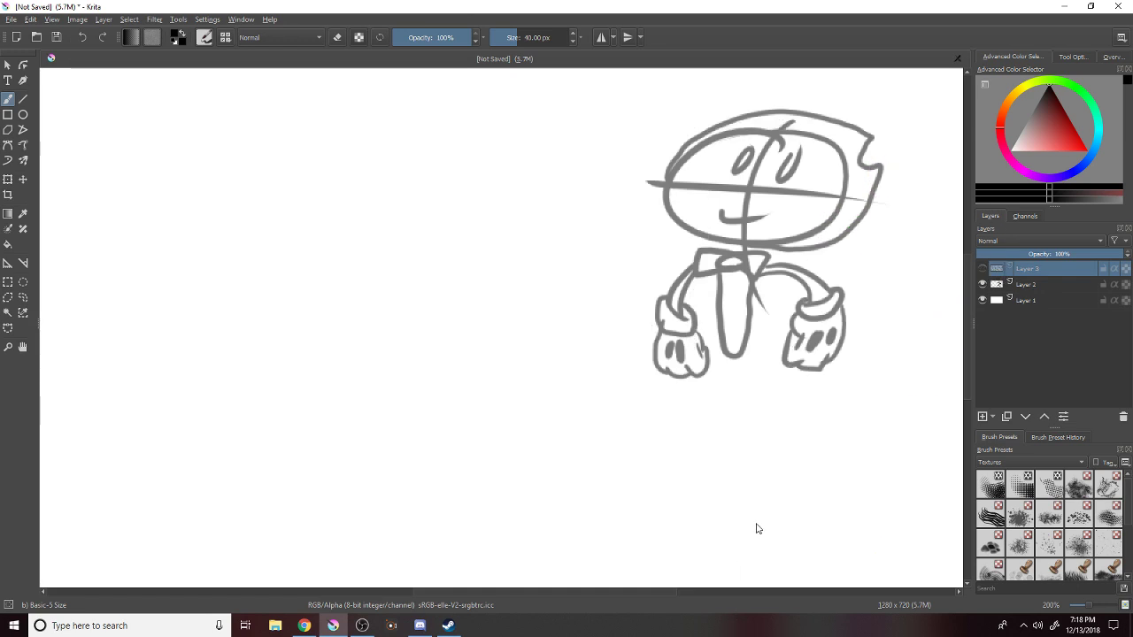
pyautogui.click(1032, 287)
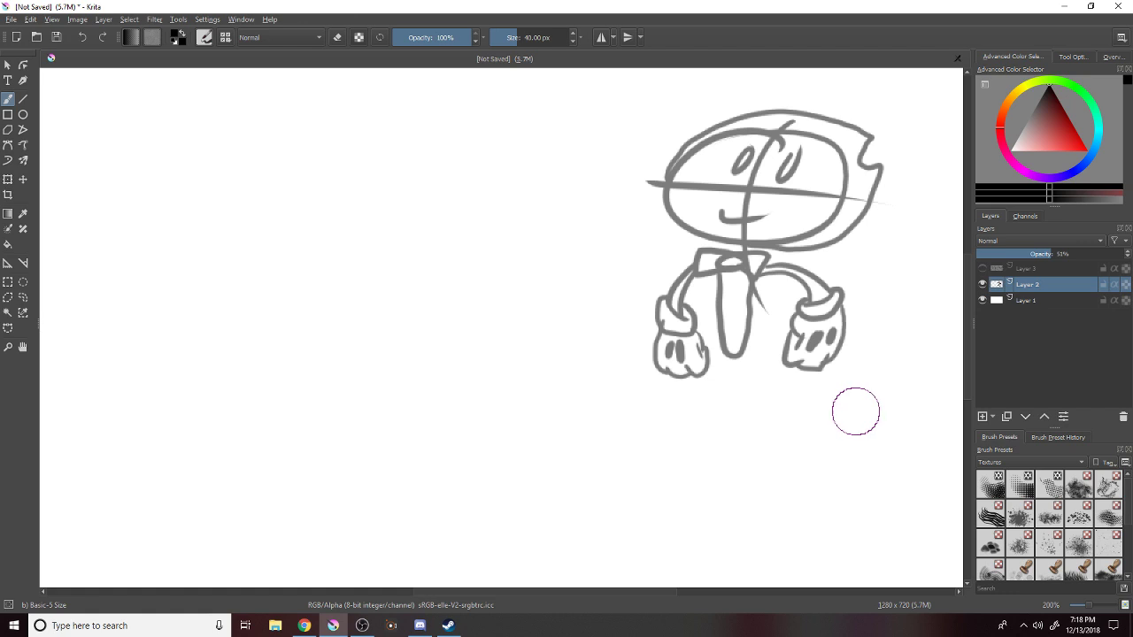
pyautogui.scroll(2, 857, 411)
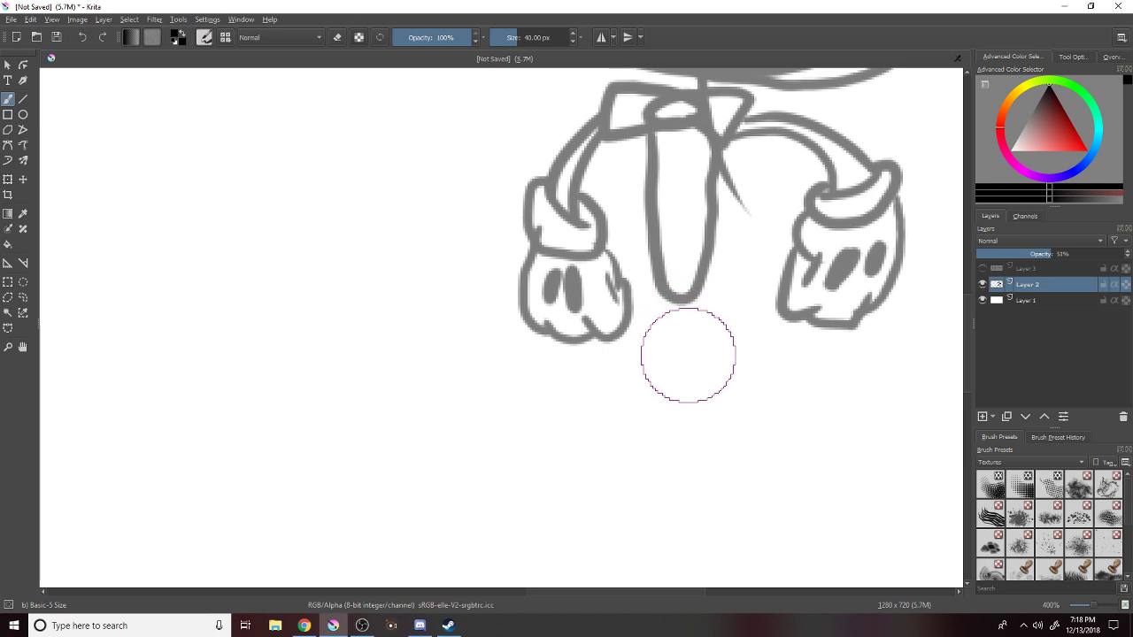
# Try freehand leg strokes down from the body, then undo them all.
pyautogui.moveTo(700, 281); pyautogui.dragTo(714, 384)
pyautogui.hotkey('ctrl', 'z')
pyautogui.moveTo(697, 285)
pyautogui.mouseDown()
pyautogui.moveTo(735, 475)
pyautogui.moveTo(682, 480)
pyautogui.moveTo(671, 427)
pyautogui.moveTo(673, 328)
pyautogui.moveTo(720, 425)
pyautogui.moveTo(712, 492)
pyautogui.moveTo(674, 489)
pyautogui.moveTo(688, 319)
pyautogui.moveTo(647, 355)
pyautogui.moveTo(641, 479)
pyautogui.moveTo(661, 490)
pyautogui.moveTo(663, 377)
pyautogui.moveTo(682, 304)
pyautogui.moveTo(667, 303)
pyautogui.moveTo(662, 352)
pyautogui.mouseUp()
pyautogui.hotkey('ctrl', 'z')
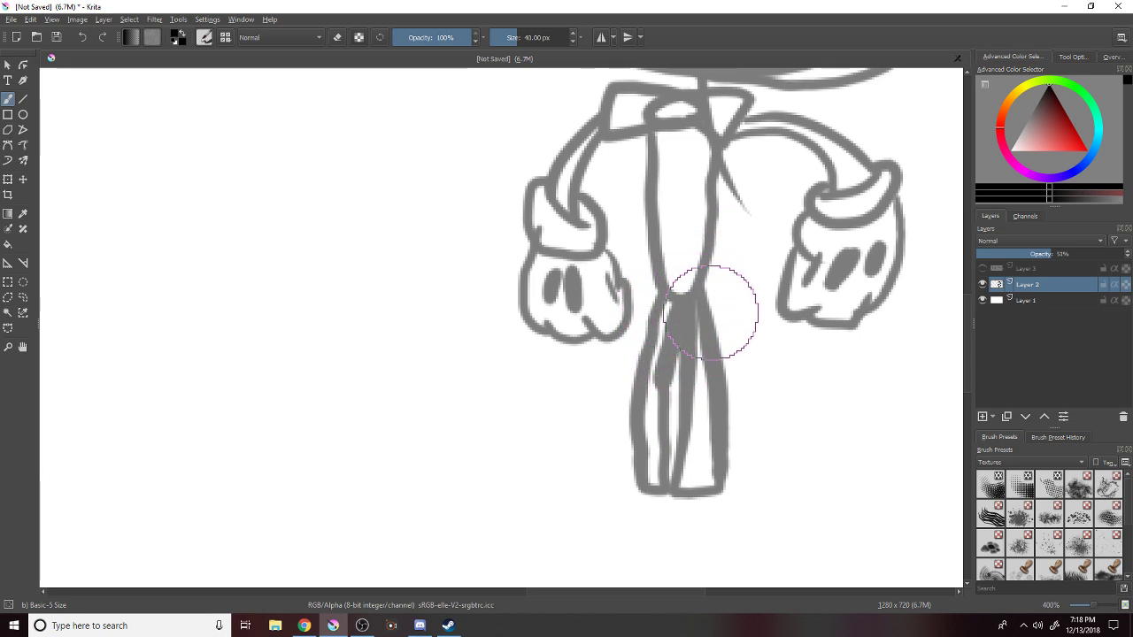
pyautogui.moveTo(969, 298); pyautogui.dragTo(967, 326)
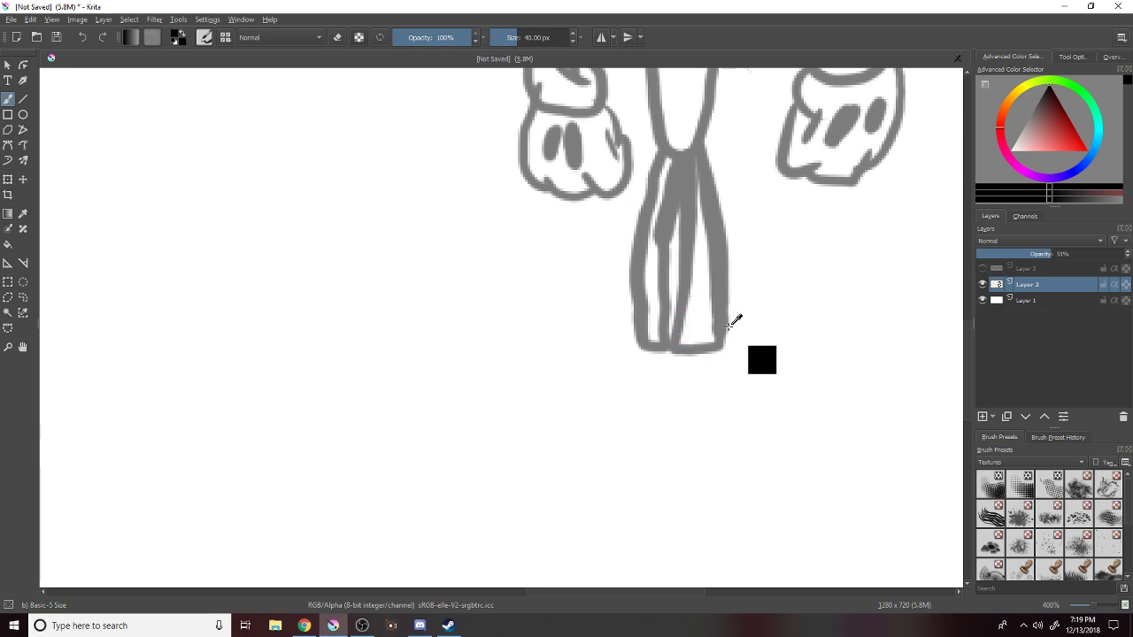
pyautogui.hotkey('ctrl', 'z')
pyautogui.hotkey('ctrl', 'z')
# With the Line tool, draw straight outline edges for both long grey legs.
pyautogui.click(23, 99)
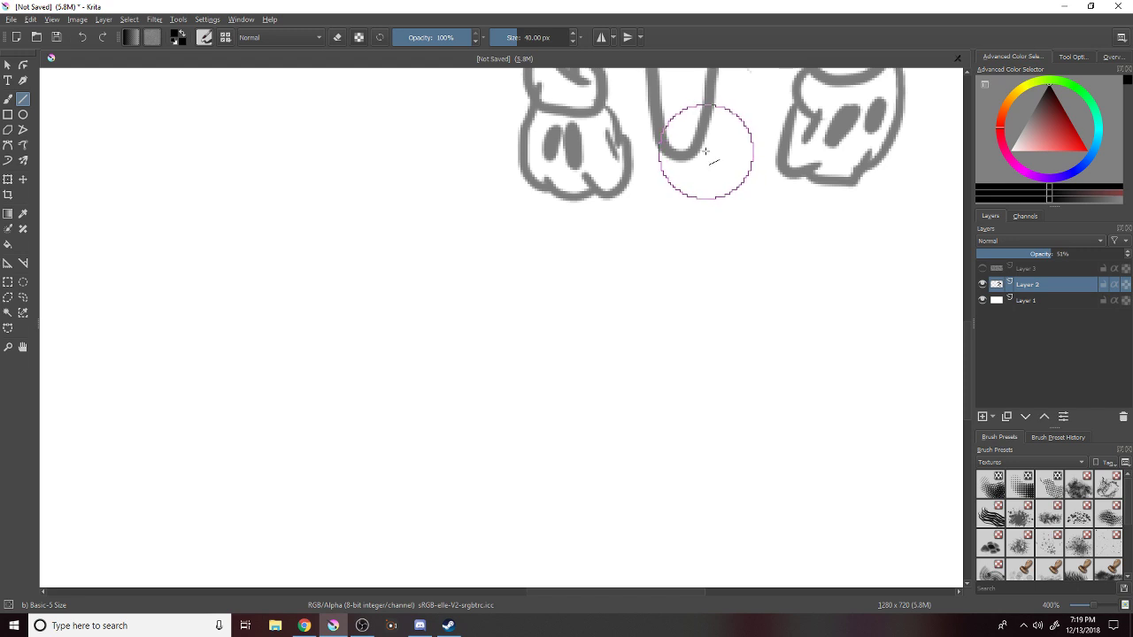
pyautogui.moveTo(697, 152)
pyautogui.mouseDown()
pyautogui.moveTo(758, 345)
pyautogui.moveTo(765, 405)
pyautogui.mouseUp()
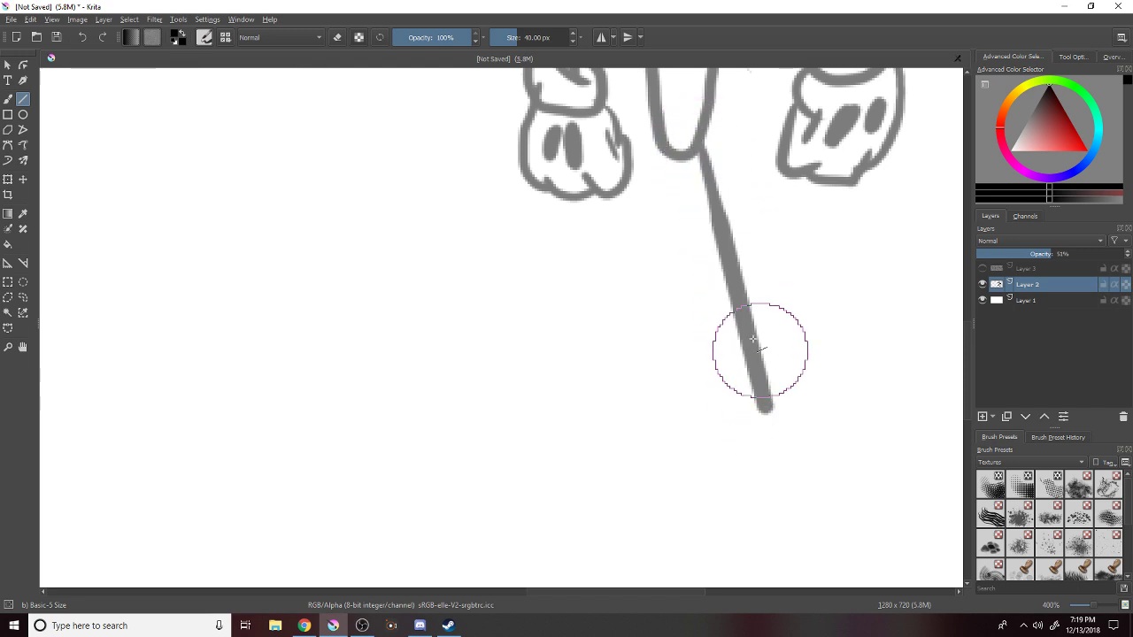
pyautogui.moveTo(691, 156)
pyautogui.mouseDown()
pyautogui.moveTo(716, 387)
pyautogui.moveTo(731, 408)
pyautogui.moveTo(767, 409)
pyautogui.mouseUp()
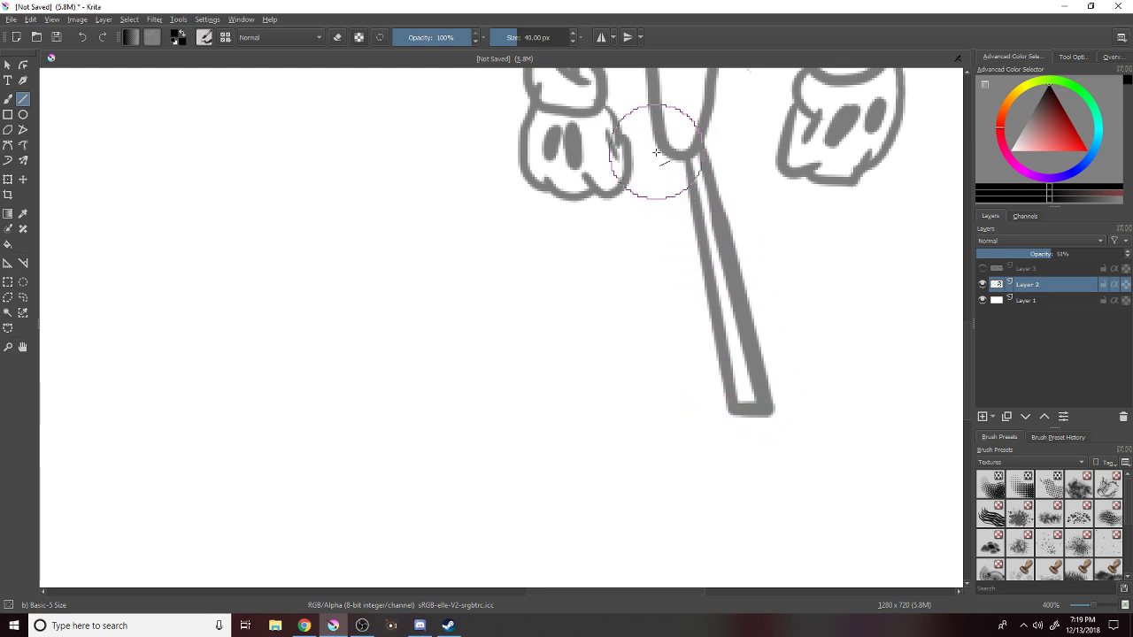
pyautogui.moveTo(669, 152)
pyautogui.mouseDown()
pyautogui.moveTo(640, 354)
pyautogui.moveTo(643, 401)
pyautogui.moveTo(680, 406)
pyautogui.mouseUp()
pyautogui.moveTo(688, 283); pyautogui.dragTo(681, 156)
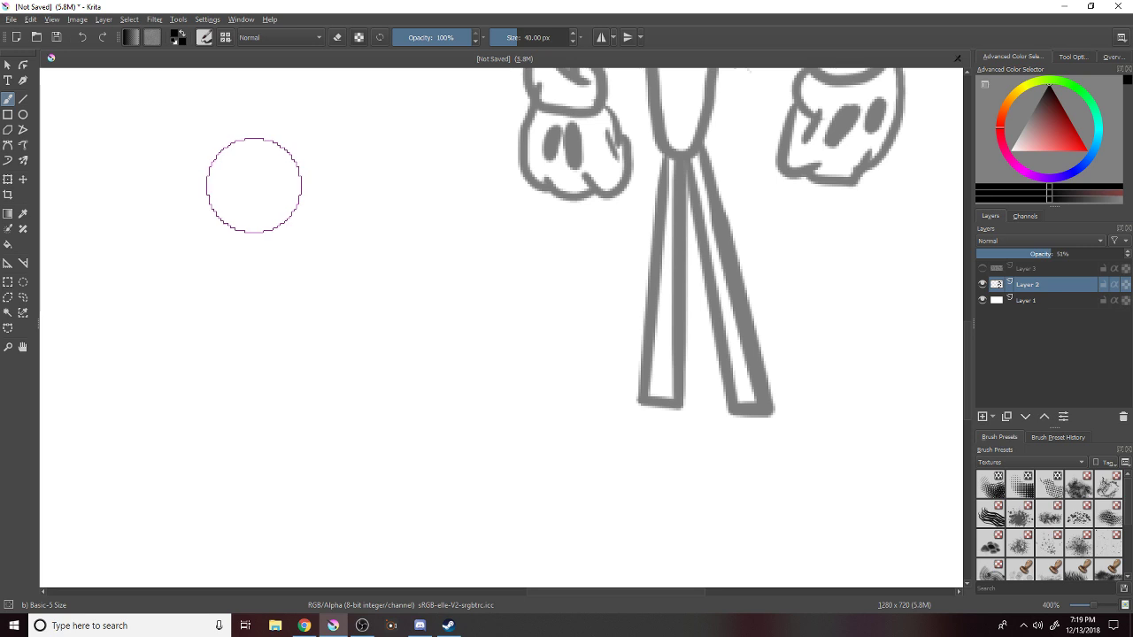
# Draw big rounded shoes with ankle cuffs at the bottom of both legs.
pyautogui.moveTo(722, 401)
pyautogui.mouseDown()
pyautogui.moveTo(717, 425)
pyautogui.moveTo(795, 431)
pyautogui.moveTo(733, 425)
pyautogui.moveTo(717, 487)
pyautogui.mouseUp()
pyautogui.hotkey('ctrl', 'z')
pyautogui.moveTo(713, 432)
pyautogui.mouseDown()
pyautogui.moveTo(709, 517)
pyautogui.moveTo(754, 503)
pyautogui.moveTo(772, 525)
pyautogui.moveTo(894, 512)
pyautogui.moveTo(868, 441)
pyautogui.moveTo(777, 433)
pyautogui.mouseUp()
pyautogui.moveTo(631, 400)
pyautogui.mouseDown()
pyautogui.moveTo(645, 428)
pyautogui.moveTo(685, 428)
pyautogui.moveTo(578, 427)
pyautogui.moveTo(560, 451)
pyautogui.moveTo(559, 507)
pyautogui.moveTo(605, 515)
pyautogui.moveTo(694, 500)
pyautogui.moveTo(699, 418)
pyautogui.mouseUp()
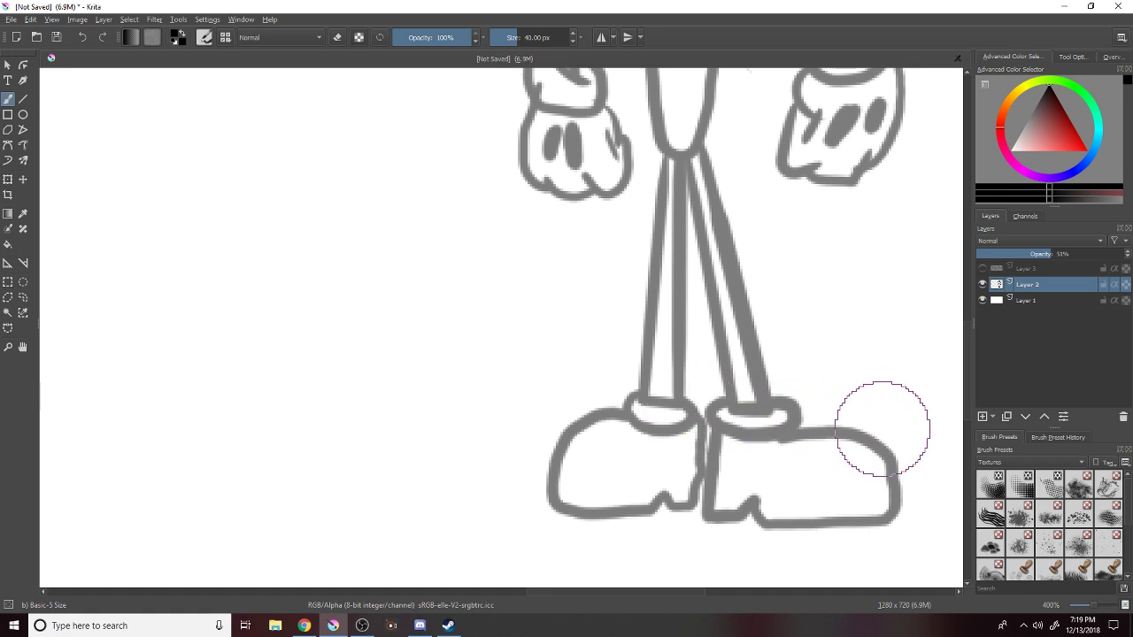
pyautogui.hotkey('ctrl', 'z')
pyautogui.moveTo(624, 412)
pyautogui.mouseDown()
pyautogui.moveTo(566, 431)
pyautogui.moveTo(539, 498)
pyautogui.moveTo(574, 517)
pyautogui.moveTo(661, 512)
pyautogui.moveTo(680, 498)
pyautogui.moveTo(696, 512)
pyautogui.moveTo(705, 436)
pyautogui.moveTo(691, 418)
pyautogui.mouseUp()
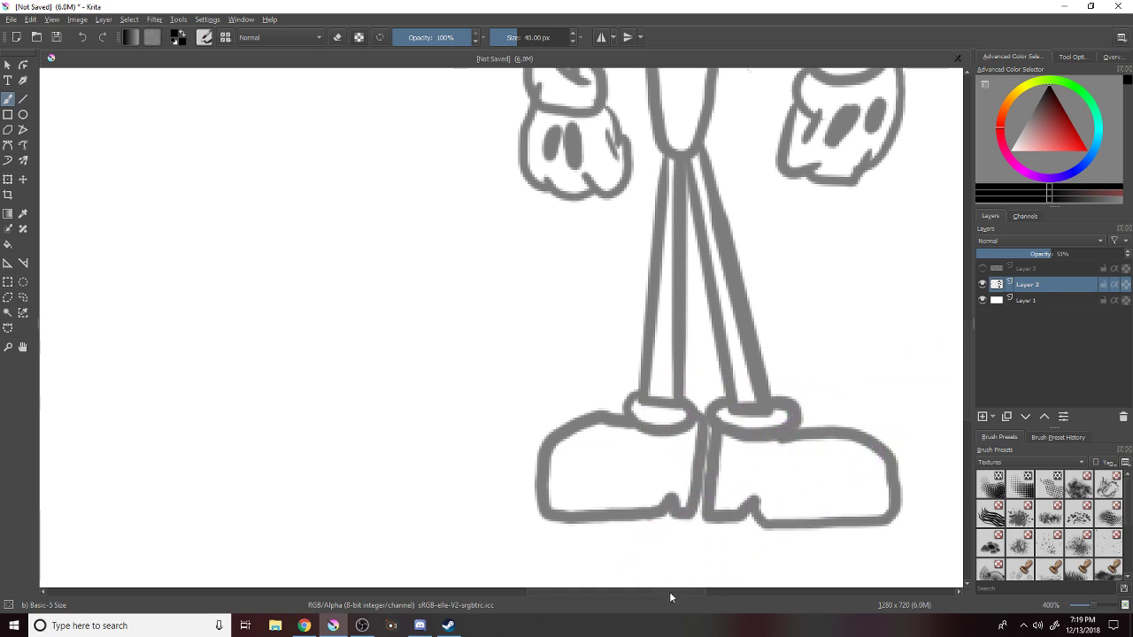
# Finish the shoe strokes and set the zoom to Fit Page so the whole canvas shows.
pyautogui.moveTo(669, 592); pyautogui.dragTo(696, 592)
pyautogui.moveTo(965, 370); pyautogui.dragTo(942, 355)
pyautogui.scroll(-3, 859, 351)
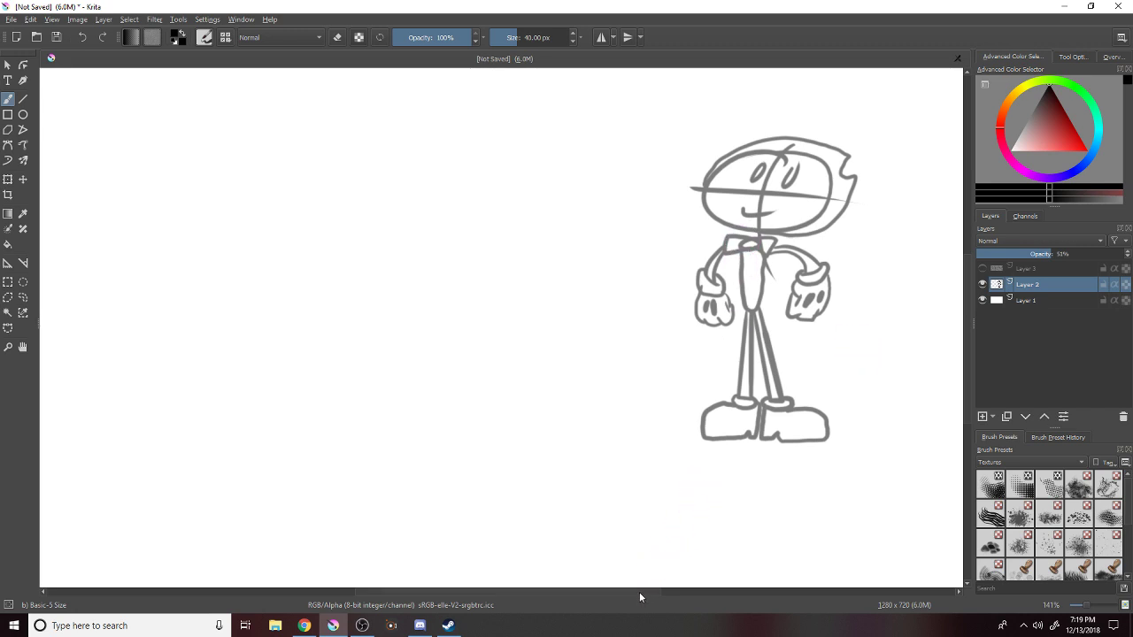
pyautogui.moveTo(631, 590); pyautogui.dragTo(617, 591)
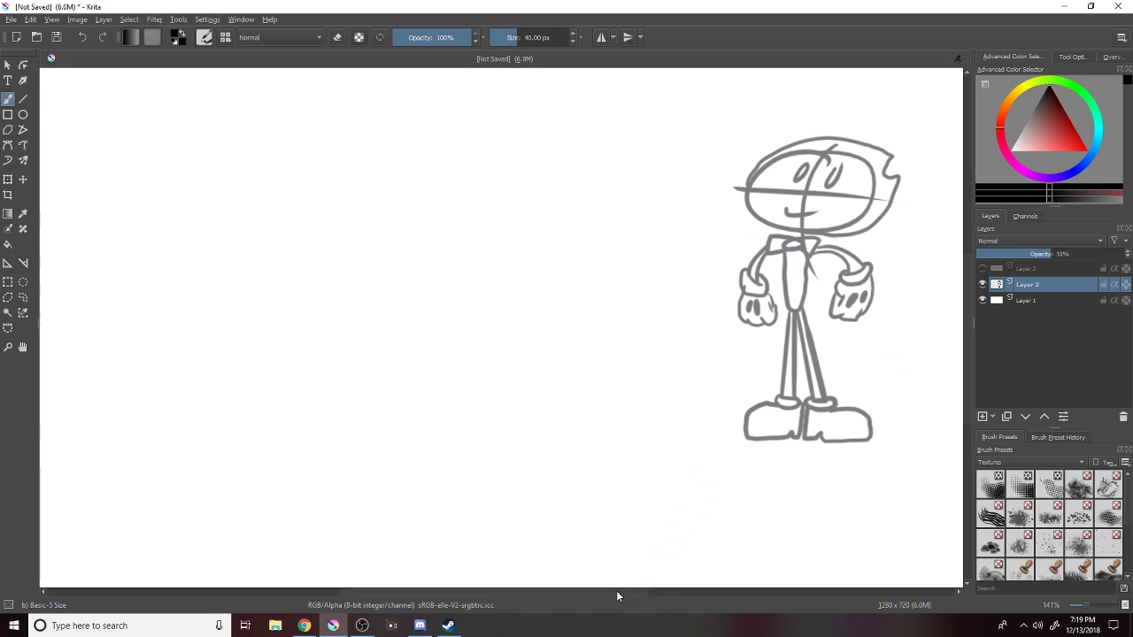
pyautogui.click(1045, 604)
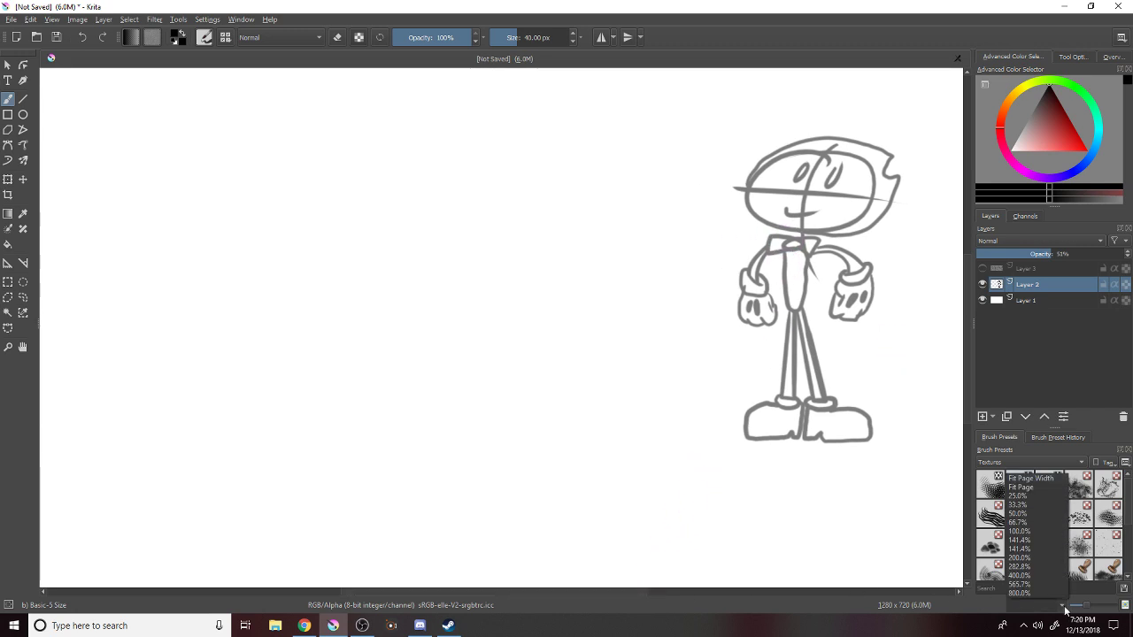
pyautogui.click(1020, 493)
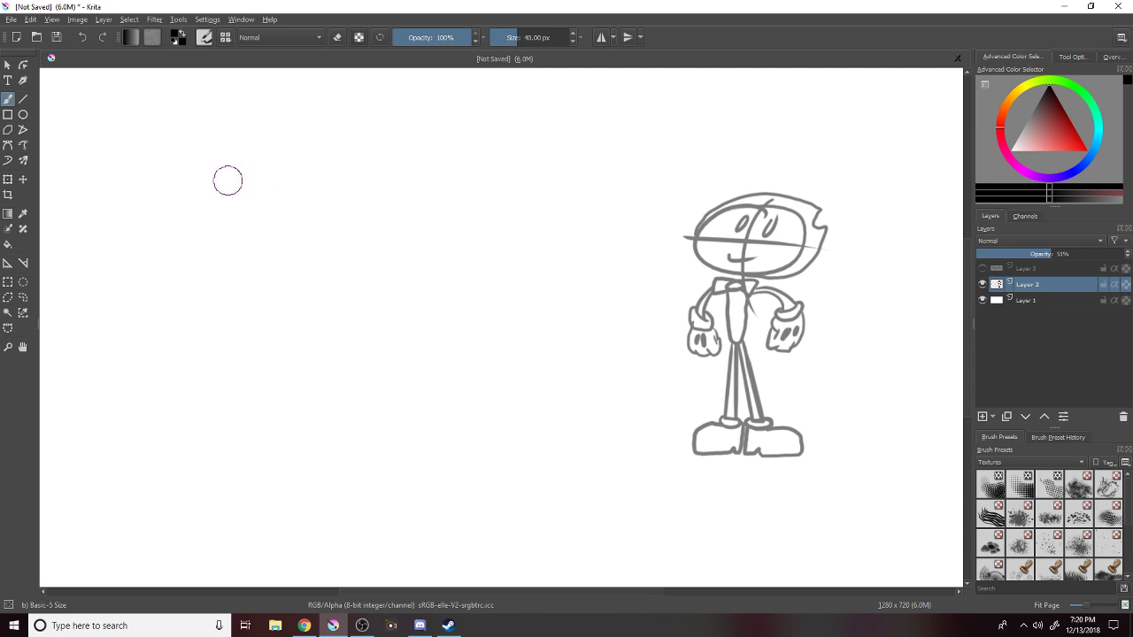
# Sketch two large oval eyes with pupils, a big head outline, and a heart-shaped mouth.
pyautogui.moveTo(366, 210); pyautogui.dragTo(367, 208)
pyautogui.moveTo(611, 223)
pyautogui.mouseDown()
pyautogui.moveTo(572, 204)
pyautogui.moveTo(641, 227)
pyautogui.mouseUp()
pyautogui.moveTo(431, 231); pyautogui.dragTo(423, 260)
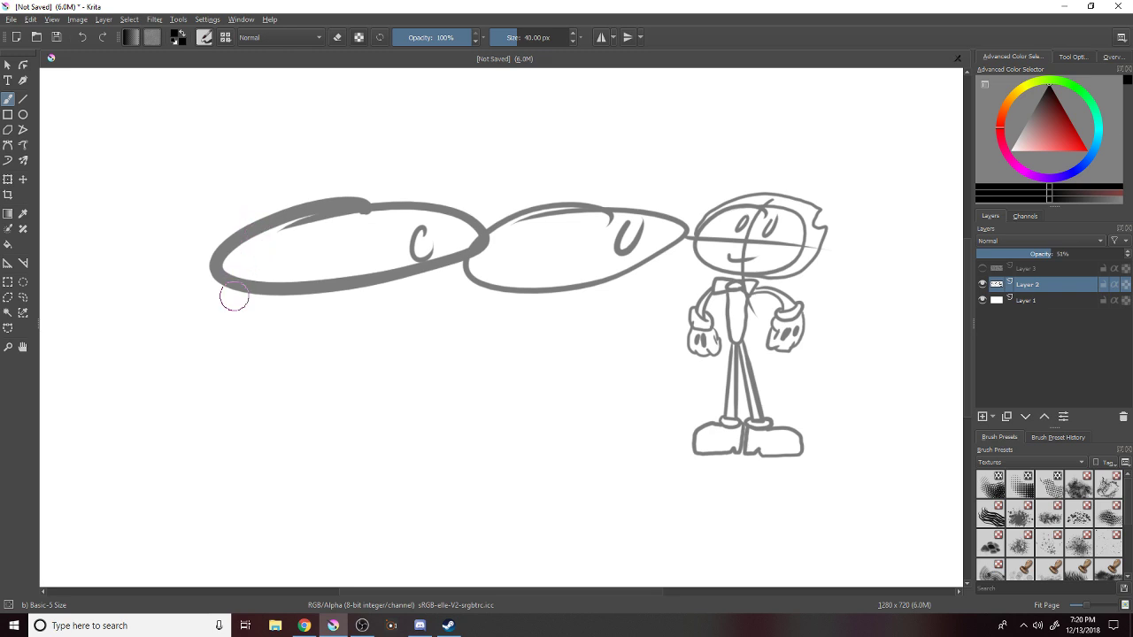
pyautogui.moveTo(314, 425)
pyautogui.mouseDown()
pyautogui.moveTo(237, 379)
pyautogui.moveTo(195, 239)
pyautogui.moveTo(245, 159)
pyautogui.moveTo(325, 128)
pyautogui.moveTo(355, 151)
pyautogui.moveTo(446, 154)
pyautogui.moveTo(424, 101)
pyautogui.moveTo(557, 104)
pyautogui.moveTo(682, 182)
pyautogui.moveTo(695, 260)
pyautogui.moveTo(632, 349)
pyautogui.moveTo(529, 410)
pyautogui.moveTo(276, 431)
pyautogui.mouseUp()
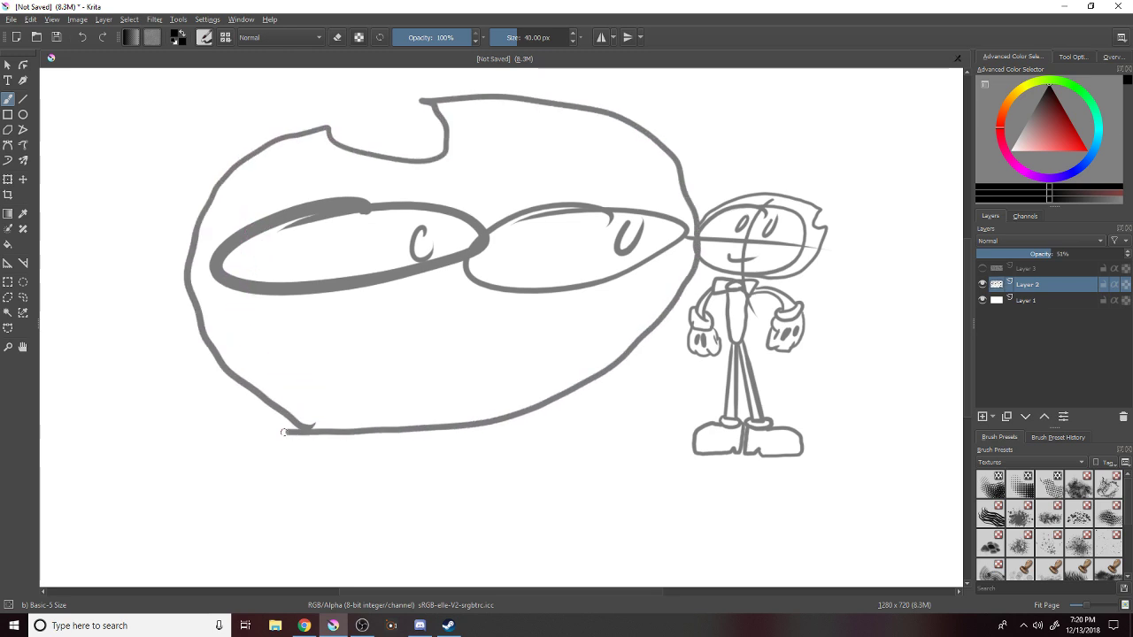
pyautogui.moveTo(253, 380)
pyautogui.mouseDown()
pyautogui.moveTo(219, 266)
pyautogui.moveTo(287, 183)
pyautogui.moveTo(435, 189)
pyautogui.moveTo(577, 163)
pyautogui.moveTo(638, 210)
pyautogui.mouseUp()
pyautogui.moveTo(632, 262); pyautogui.dragTo(586, 368)
pyautogui.moveTo(381, 396)
pyautogui.mouseDown()
pyautogui.moveTo(431, 371)
pyautogui.moveTo(453, 398)
pyautogui.mouseUp()
pyautogui.moveTo(380, 327); pyautogui.dragTo(362, 391)
pyautogui.moveTo(536, 317); pyautogui.dragTo(520, 376)
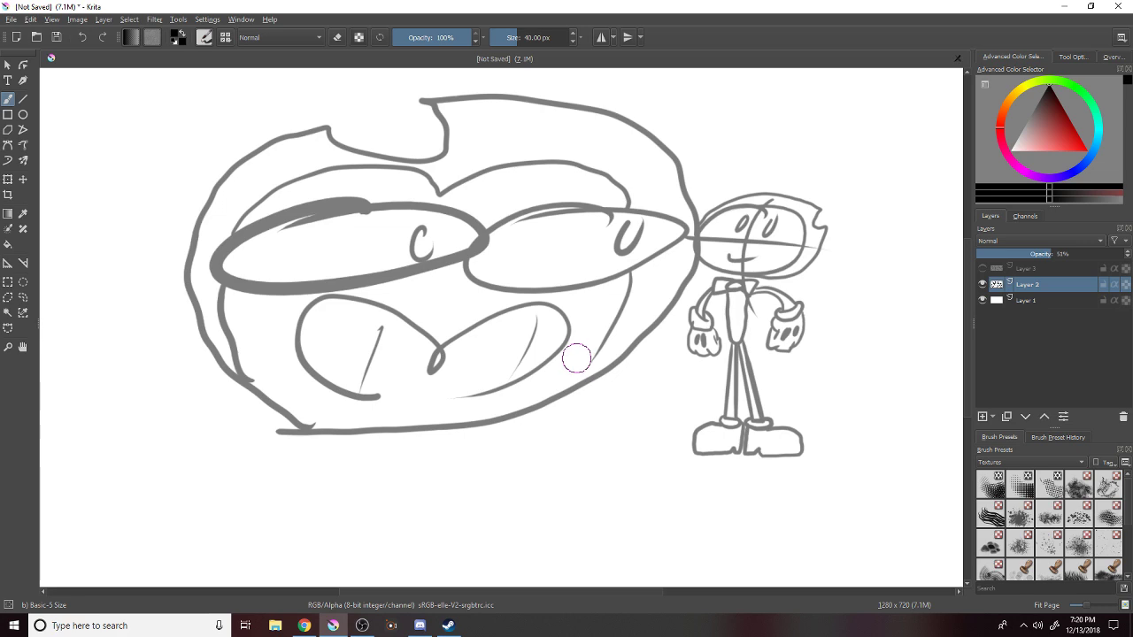
# Pick red, add a new layer beneath Layer 2, and paint translucent pink blush across both eyes.
pyautogui.click(1085, 149)
pyautogui.moveTo(643, 250)
pyautogui.mouseDown()
pyautogui.moveTo(575, 252)
pyautogui.moveTo(690, 228)
pyautogui.moveTo(571, 257)
pyautogui.mouseUp()
pyautogui.hotkey('ctrl', 'z')
pyautogui.click(982, 416)
pyautogui.moveTo(1027, 288)
pyautogui.mouseDown()
pyautogui.moveTo(1029, 311)
pyautogui.moveTo(1023, 254)
pyautogui.mouseUp()
pyautogui.moveTo(602, 238)
pyautogui.mouseDown()
pyautogui.moveTo(708, 232)
pyautogui.moveTo(540, 252)
pyautogui.moveTo(752, 230)
pyautogui.mouseUp()
pyautogui.moveTo(437, 242)
pyautogui.mouseDown()
pyautogui.moveTo(333, 259)
pyautogui.moveTo(505, 231)
pyautogui.moveTo(398, 249)
pyautogui.mouseUp()
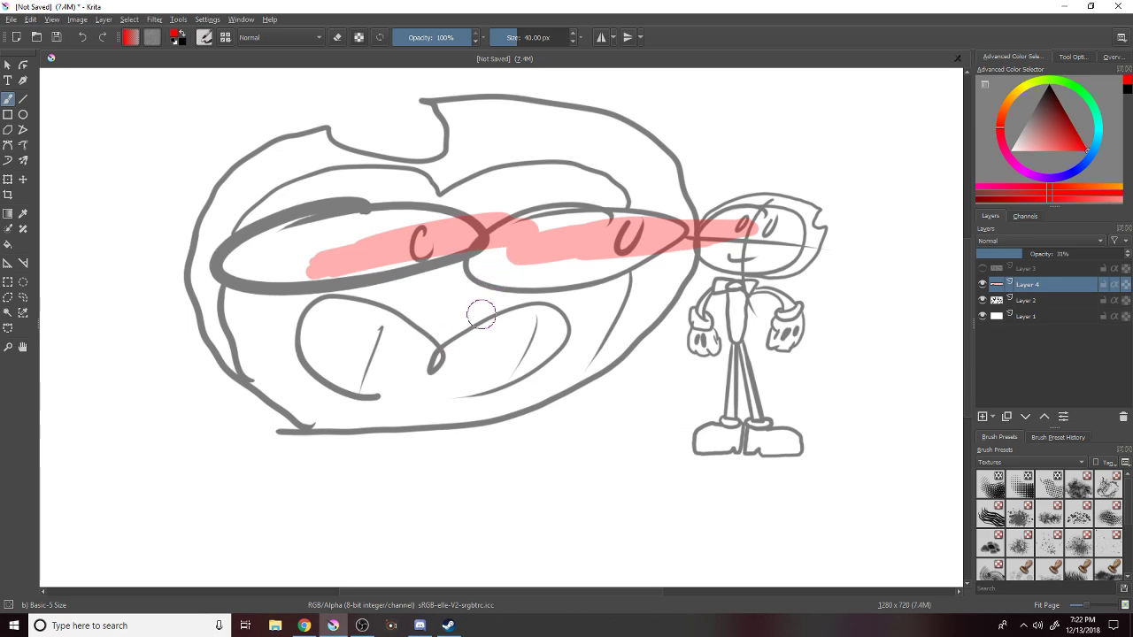
# Clear and delete the pink blush layer, then undo the big head strokes on Layer 2.
pyautogui.press('Delete')
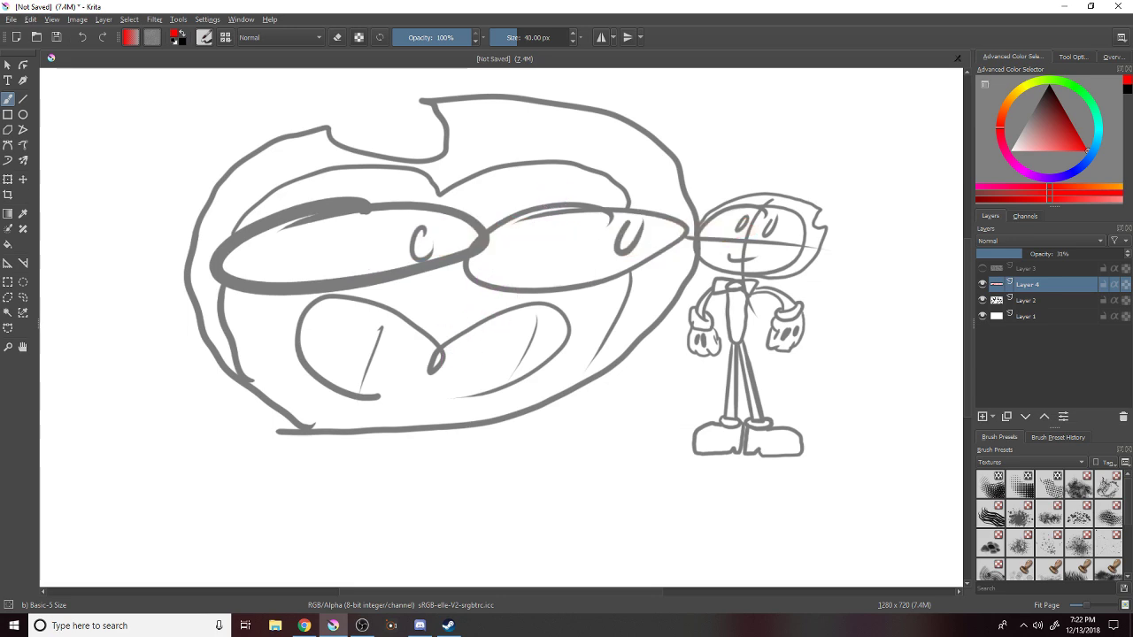
pyautogui.hotkey('shift', 'Delete')
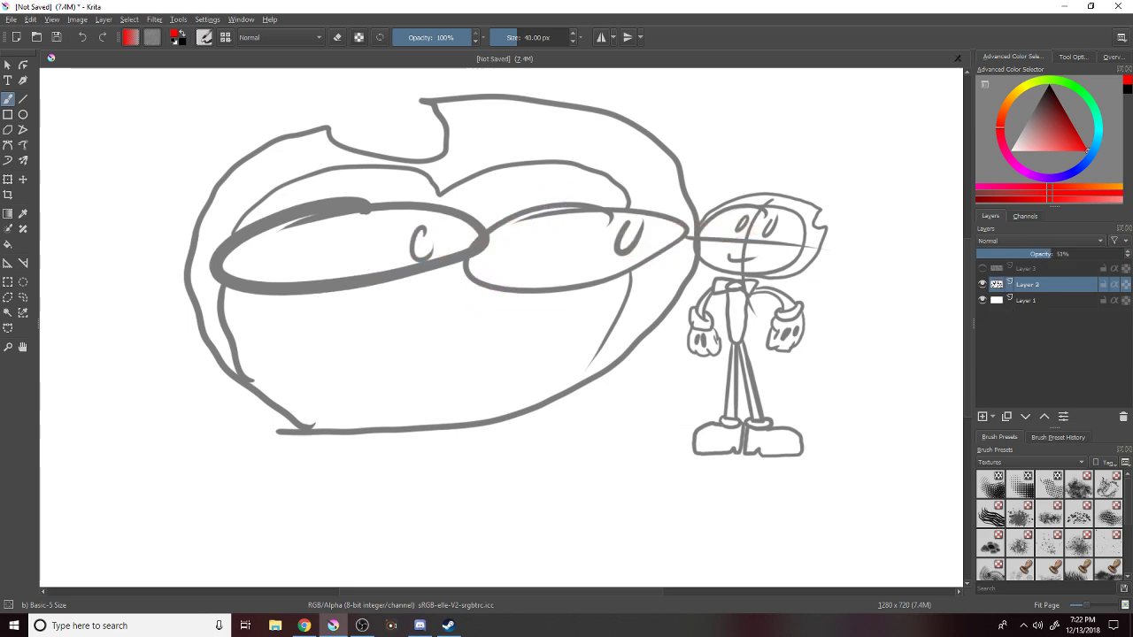
pyautogui.hotkey('ctrl', 'z')
pyautogui.hotkey('ctrl', 'z')
pyautogui.hotkey('ctrl', 'z')
pyautogui.hotkey('ctrl', 'z')
pyautogui.hotkey('ctrl', 'z')
pyautogui.hotkey('ctrl', 'z')
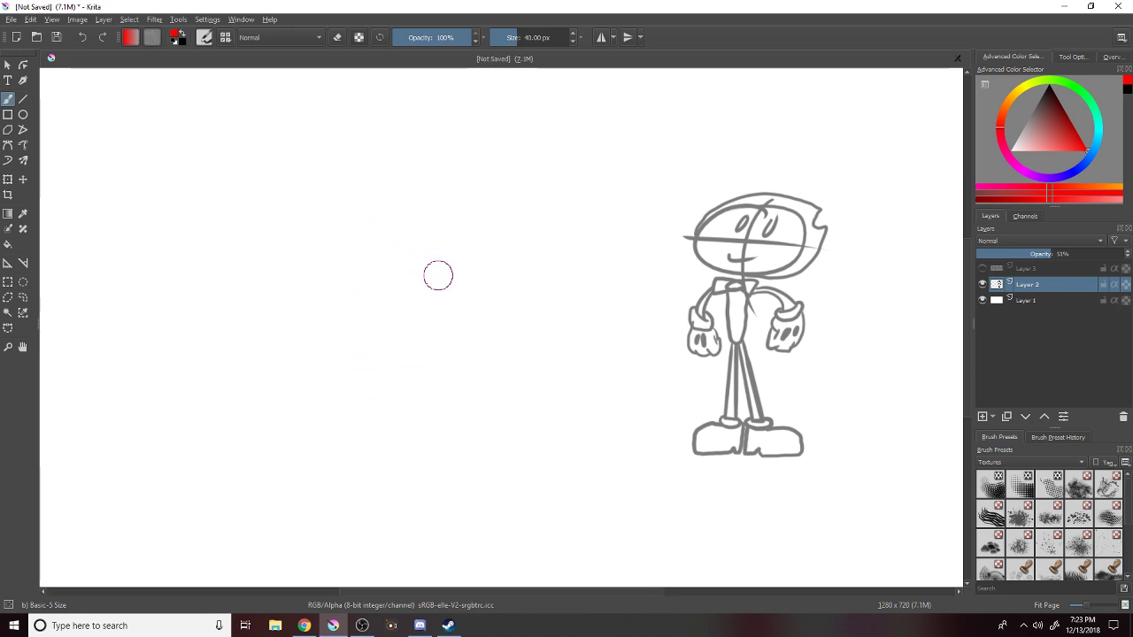
# Switch the painting colour from red to blue and discard the false-start head ovals.
pyautogui.moveTo(508, 203); pyautogui.dragTo(460, 189)
pyautogui.hotkey('ctrl', 'z')
pyautogui.click(1098, 166)
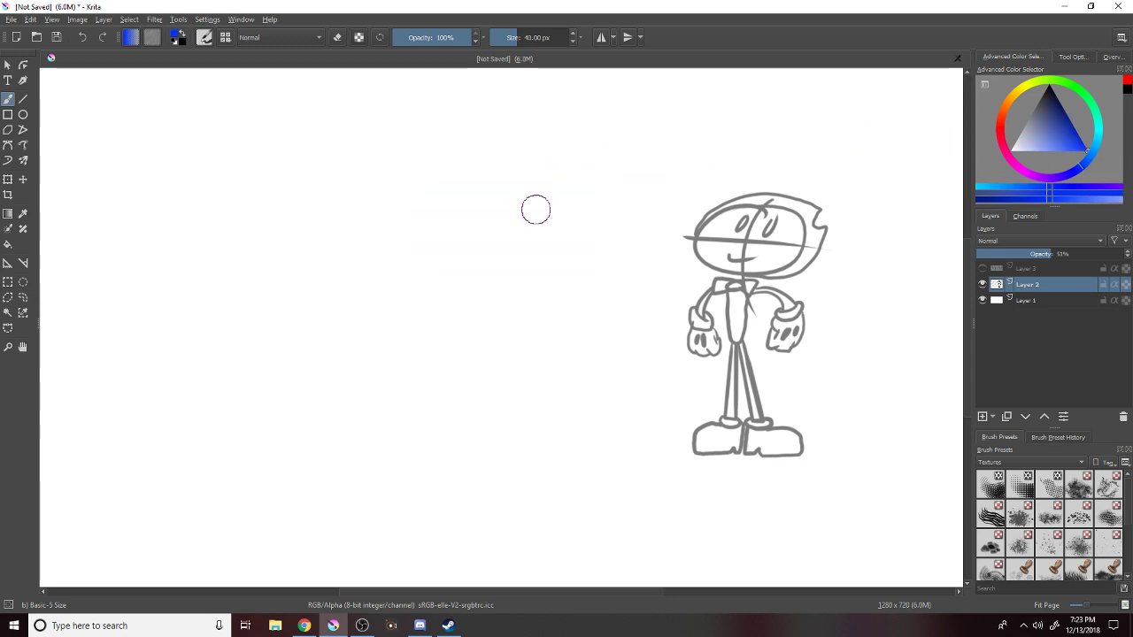
pyautogui.moveTo(463, 207)
pyautogui.mouseDown()
pyautogui.moveTo(452, 191)
pyautogui.moveTo(473, 180)
pyautogui.moveTo(399, 233)
pyautogui.moveTo(518, 196)
pyautogui.moveTo(561, 247)
pyautogui.moveTo(471, 222)
pyautogui.moveTo(451, 311)
pyautogui.moveTo(508, 216)
pyautogui.mouseUp()
pyautogui.hotkey('ctrl', 'z')
pyautogui.hotkey('ctrl', 'z')
pyautogui.hotkey('ctrl', 'z')
pyautogui.hotkey('ctrl', 'z')
pyautogui.hotkey('ctrl', 'z')
# Draw the blue character's spiky quills, top spike, eye, oval body, and arm with looped hand.
pyautogui.moveTo(489, 323); pyautogui.dragTo(370, 346)
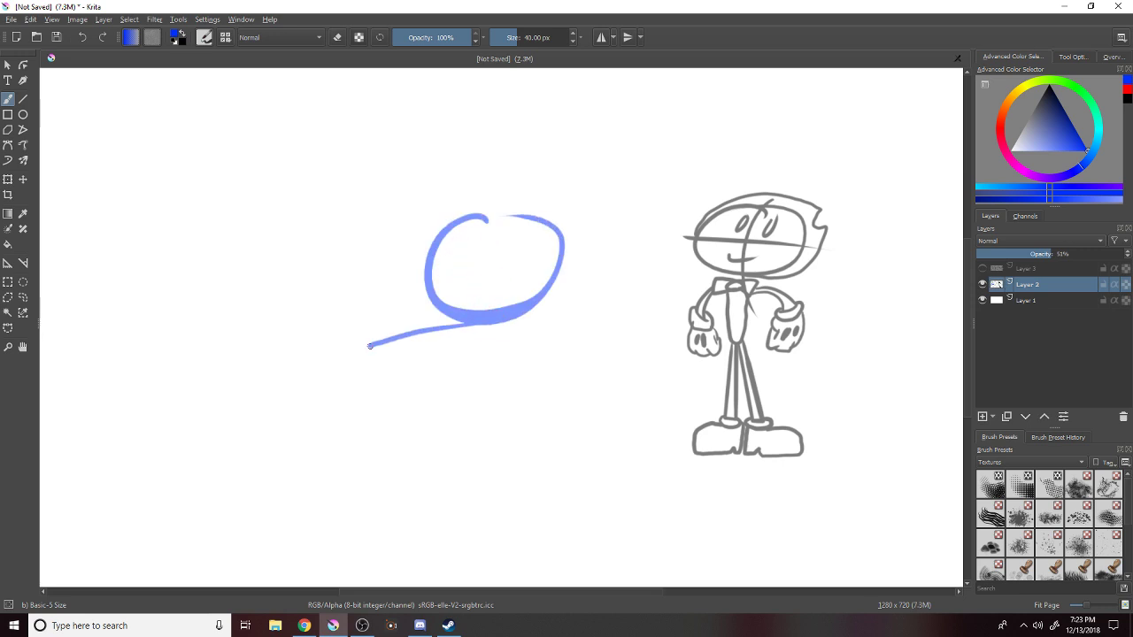
pyautogui.moveTo(395, 303)
pyautogui.mouseDown()
pyautogui.moveTo(374, 258)
pyautogui.moveTo(396, 242)
pyautogui.moveTo(366, 234)
pyautogui.moveTo(453, 188)
pyautogui.moveTo(533, 184)
pyautogui.moveTo(561, 241)
pyautogui.mouseUp()
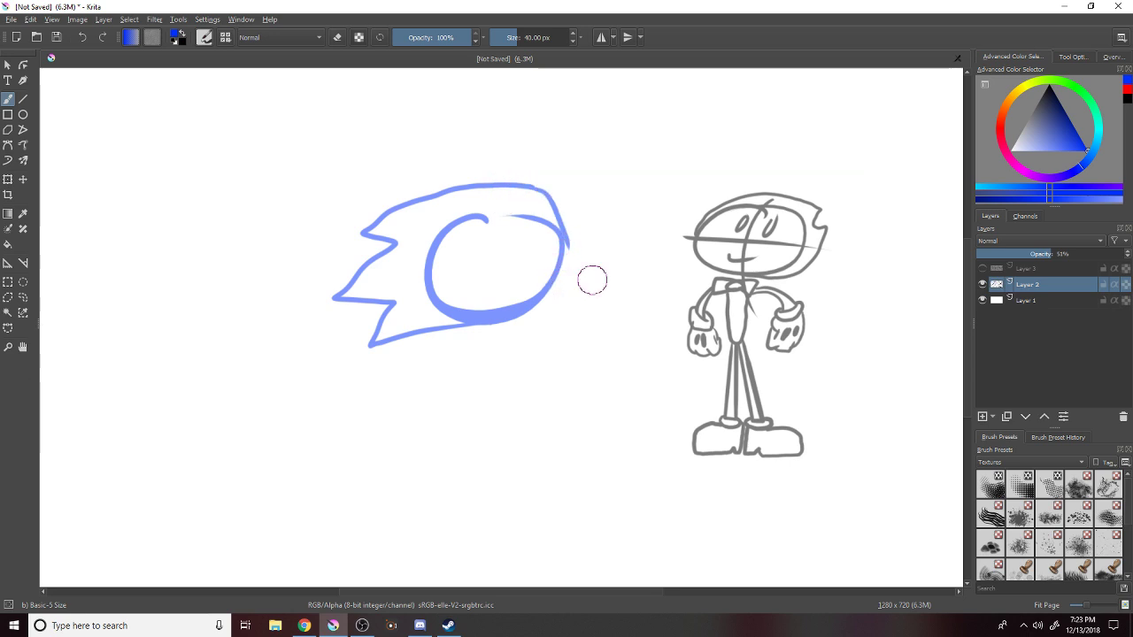
pyautogui.moveTo(510, 211)
pyautogui.mouseDown()
pyautogui.moveTo(540, 173)
pyautogui.moveTo(551, 213)
pyautogui.mouseUp()
pyautogui.moveTo(491, 239)
pyautogui.mouseDown()
pyautogui.moveTo(487, 287)
pyautogui.moveTo(495, 248)
pyautogui.moveTo(522, 252)
pyautogui.mouseUp()
pyautogui.moveTo(476, 336)
pyautogui.mouseDown()
pyautogui.moveTo(491, 315)
pyautogui.moveTo(388, 391)
pyautogui.mouseUp()
pyautogui.moveTo(505, 333); pyautogui.dragTo(569, 319)
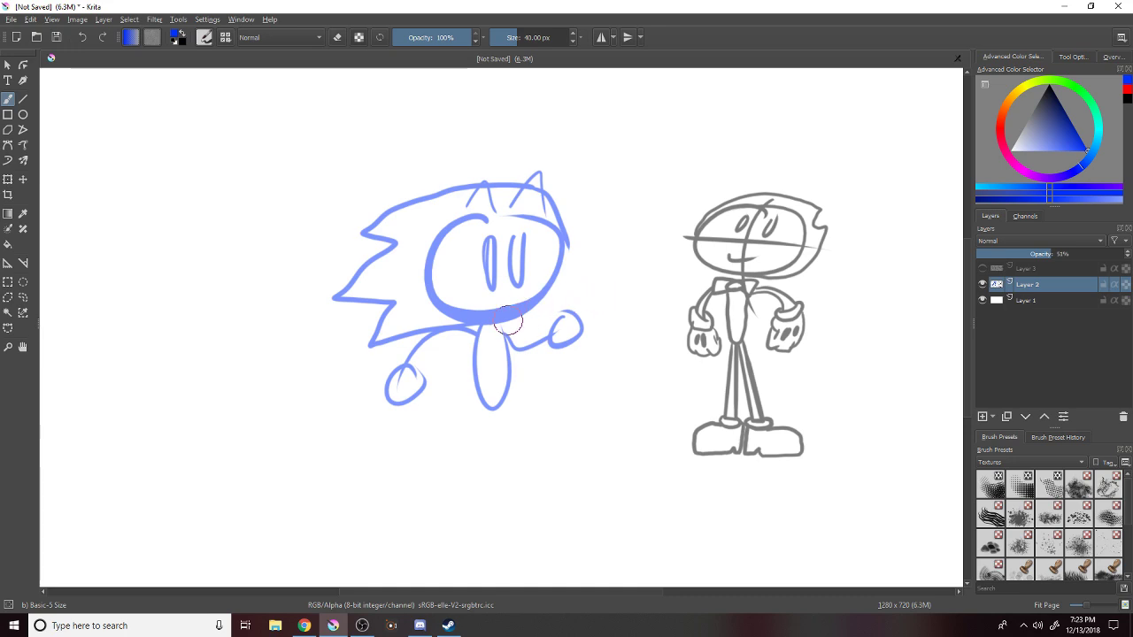
# Zoom in and draw a bent blue leg ending in a large shoe with an inner line.
pyautogui.scroll(5, 467, 412)
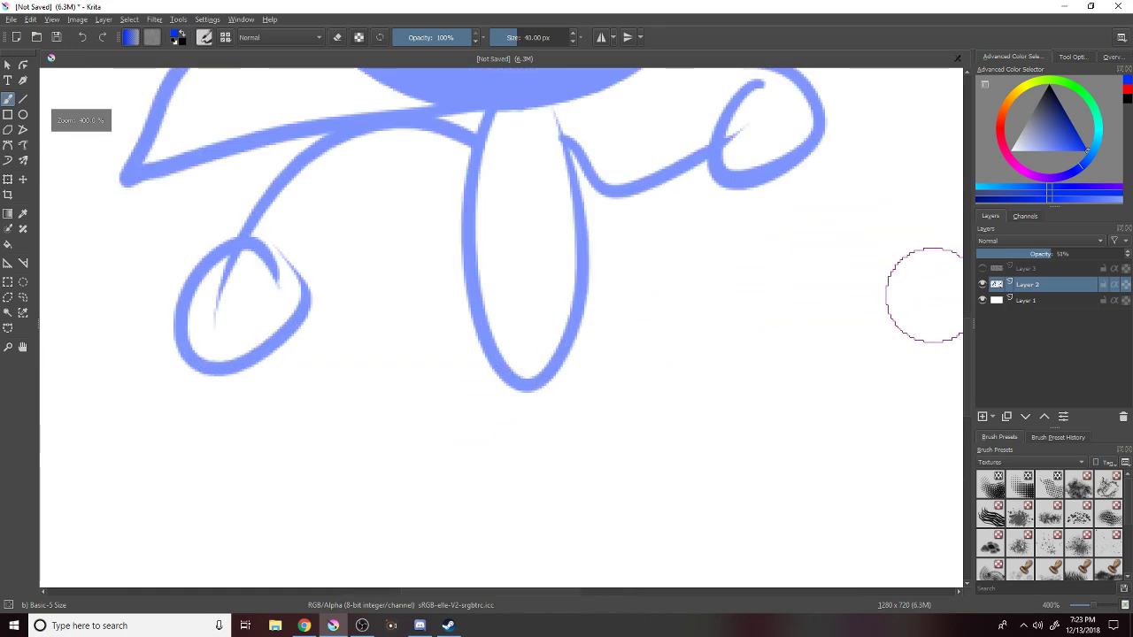
pyautogui.scroll(-2, 967, 339)
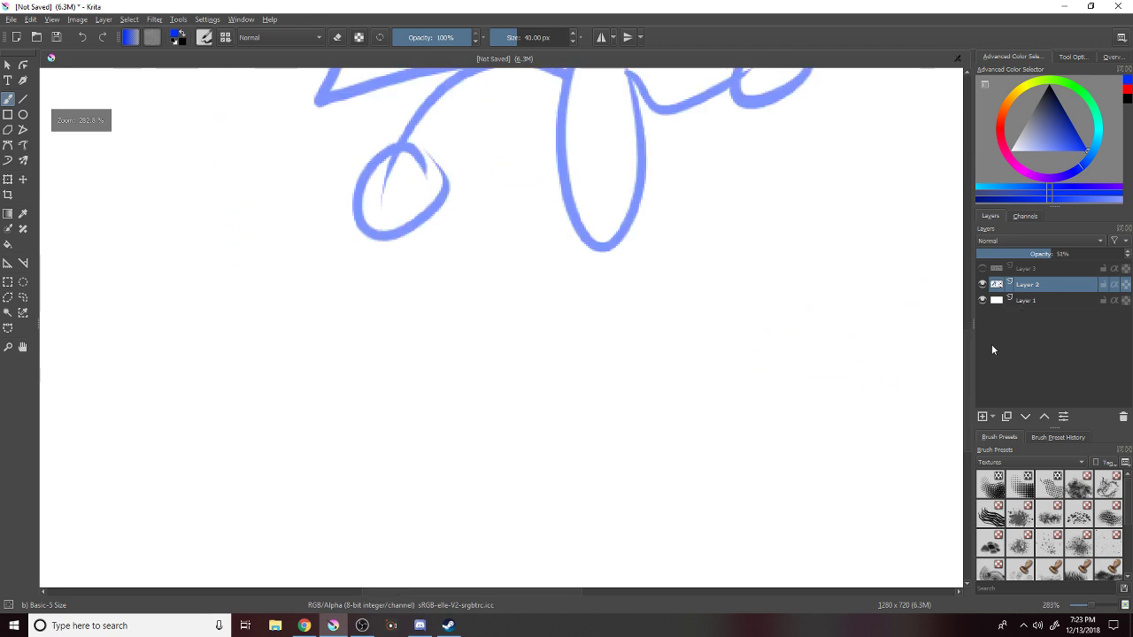
pyautogui.scroll(-2, 967, 354)
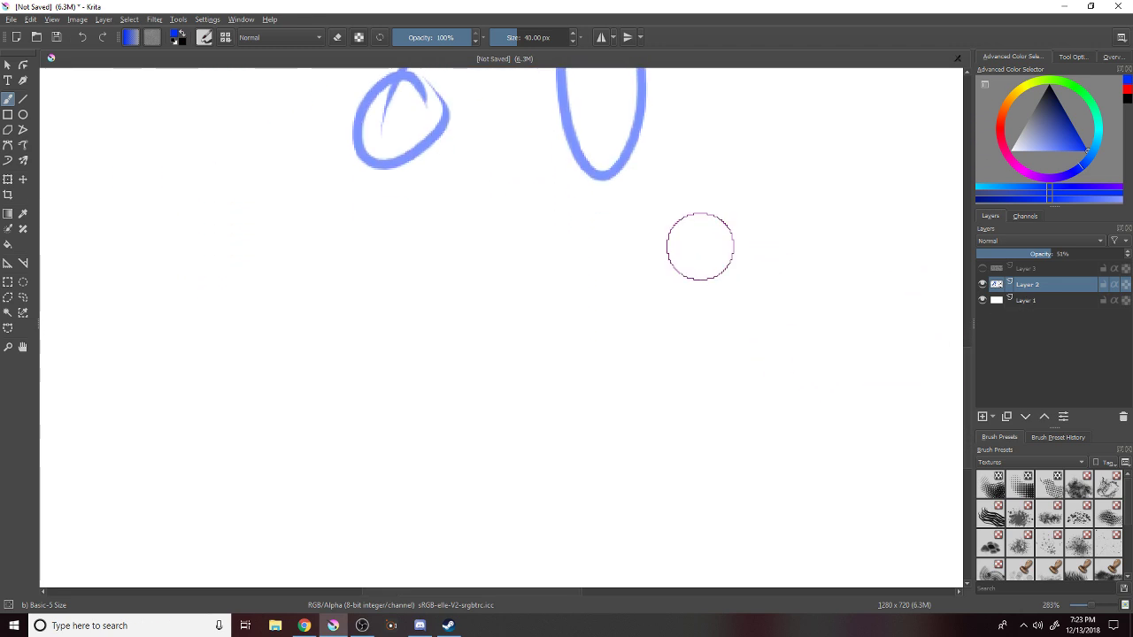
pyautogui.moveTo(588, 174)
pyautogui.mouseDown()
pyautogui.moveTo(528, 224)
pyautogui.moveTo(505, 303)
pyautogui.moveTo(405, 350)
pyautogui.mouseUp()
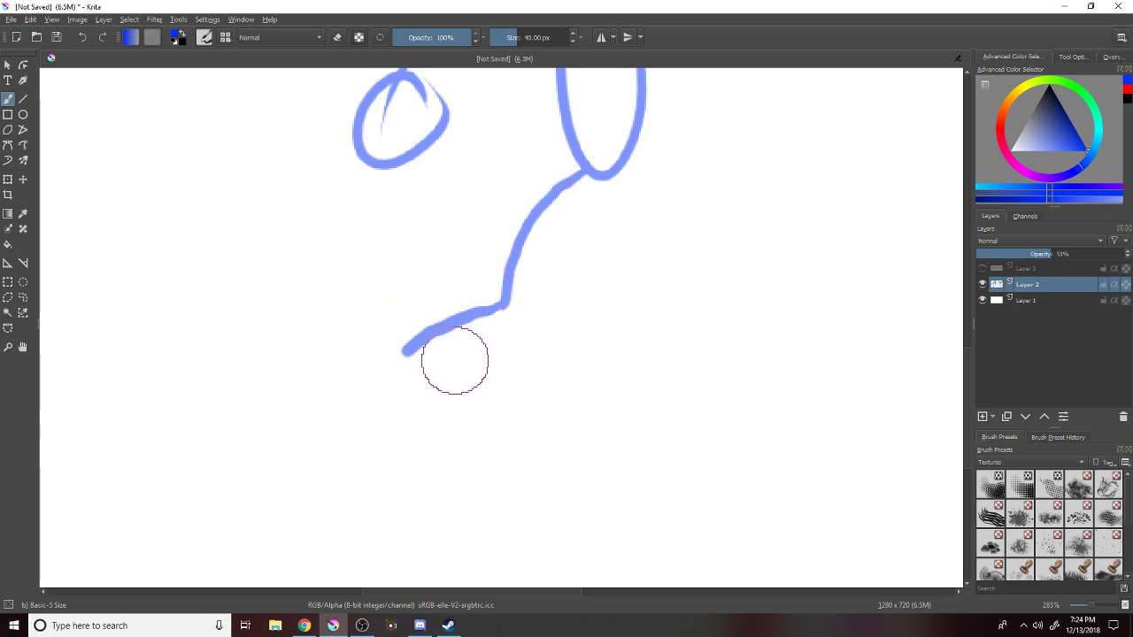
pyautogui.moveTo(605, 177)
pyautogui.mouseDown()
pyautogui.moveTo(599, 264)
pyautogui.moveTo(571, 358)
pyautogui.moveTo(447, 400)
pyautogui.mouseUp()
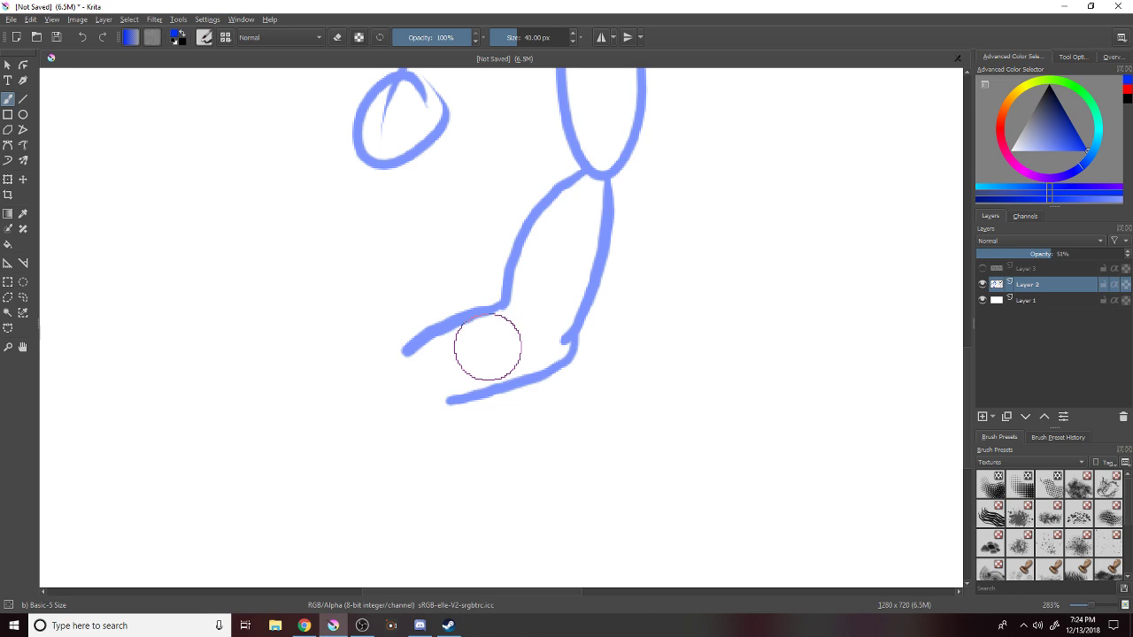
pyautogui.moveTo(407, 341); pyautogui.dragTo(450, 403)
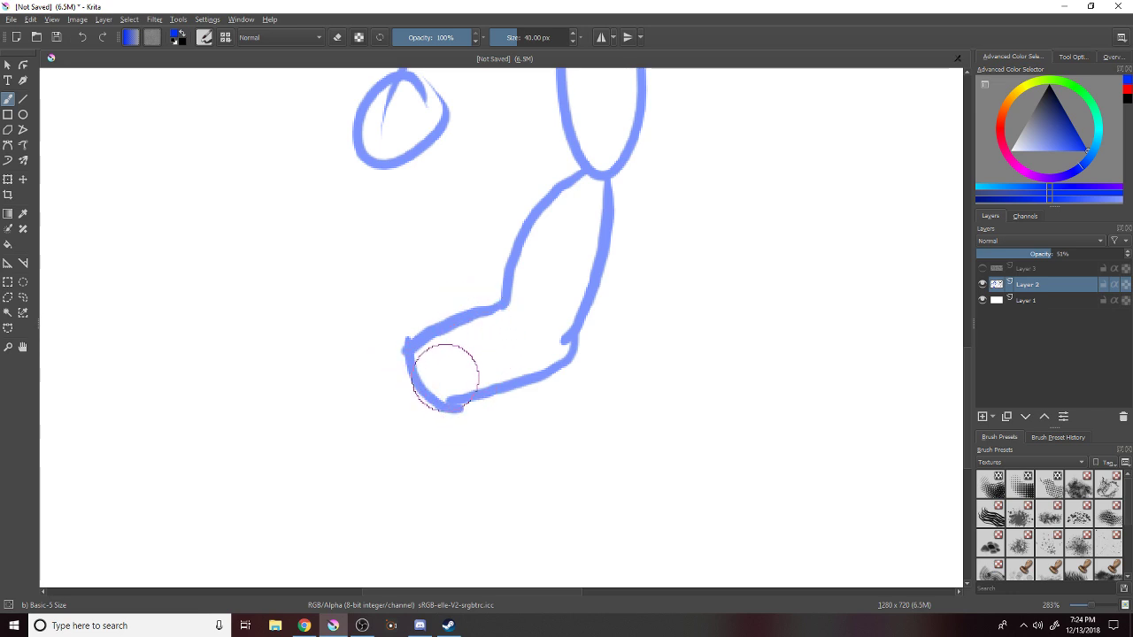
pyautogui.moveTo(432, 315)
pyautogui.mouseDown()
pyautogui.moveTo(397, 326)
pyautogui.moveTo(353, 379)
pyautogui.moveTo(402, 478)
pyautogui.mouseUp()
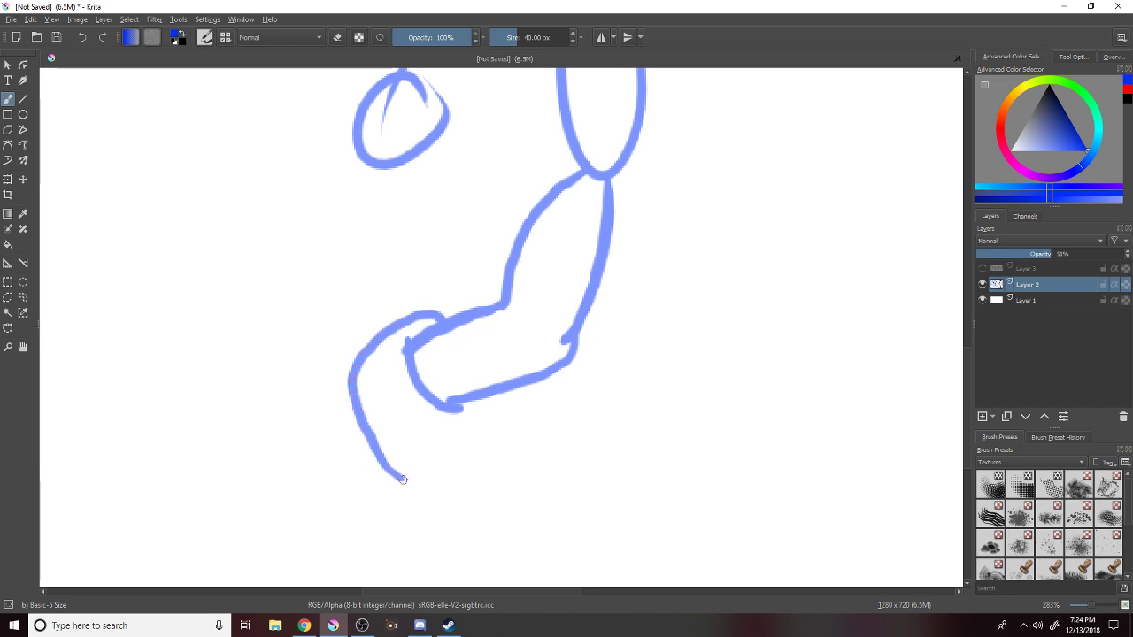
pyautogui.moveTo(474, 481)
pyautogui.mouseDown()
pyautogui.moveTo(478, 453)
pyautogui.moveTo(459, 411)
pyautogui.moveTo(437, 427)
pyautogui.moveTo(466, 450)
pyautogui.mouseUp()
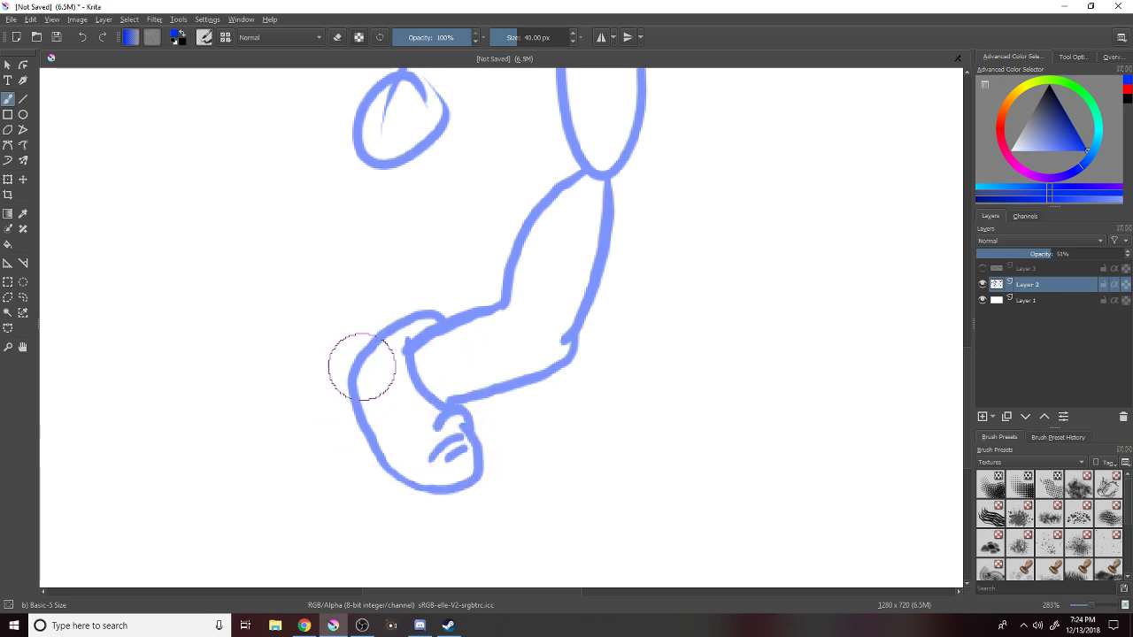
pyautogui.moveTo(361, 356)
pyautogui.mouseDown()
pyautogui.moveTo(385, 437)
pyautogui.moveTo(418, 490)
pyautogui.mouseUp()
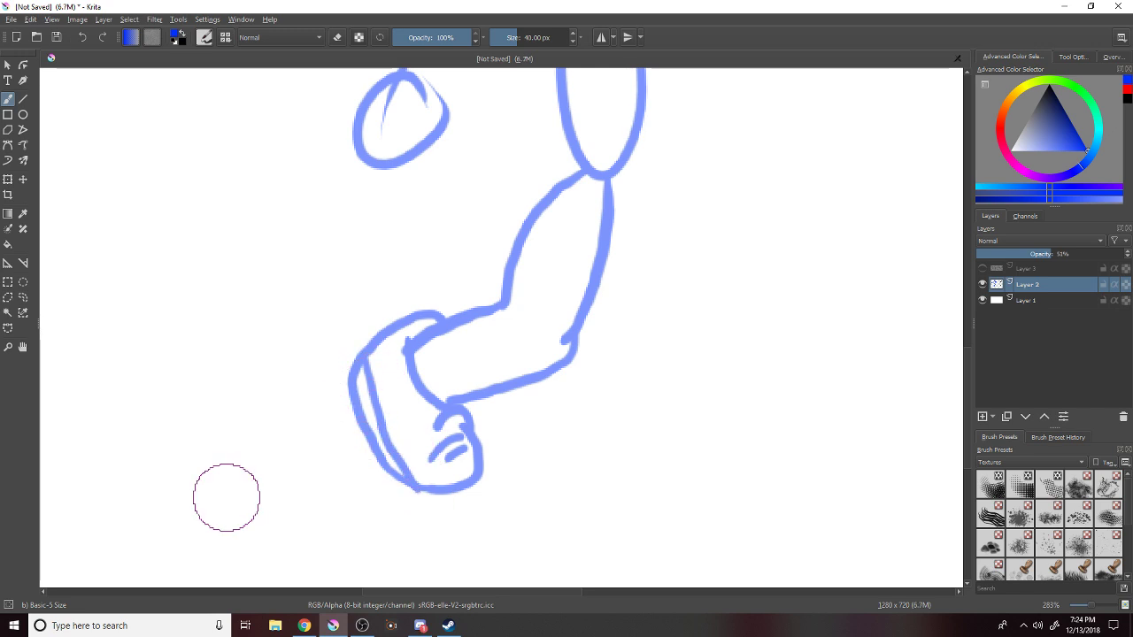
# Bring the Discord window to the front.
pyautogui.click(421, 626)
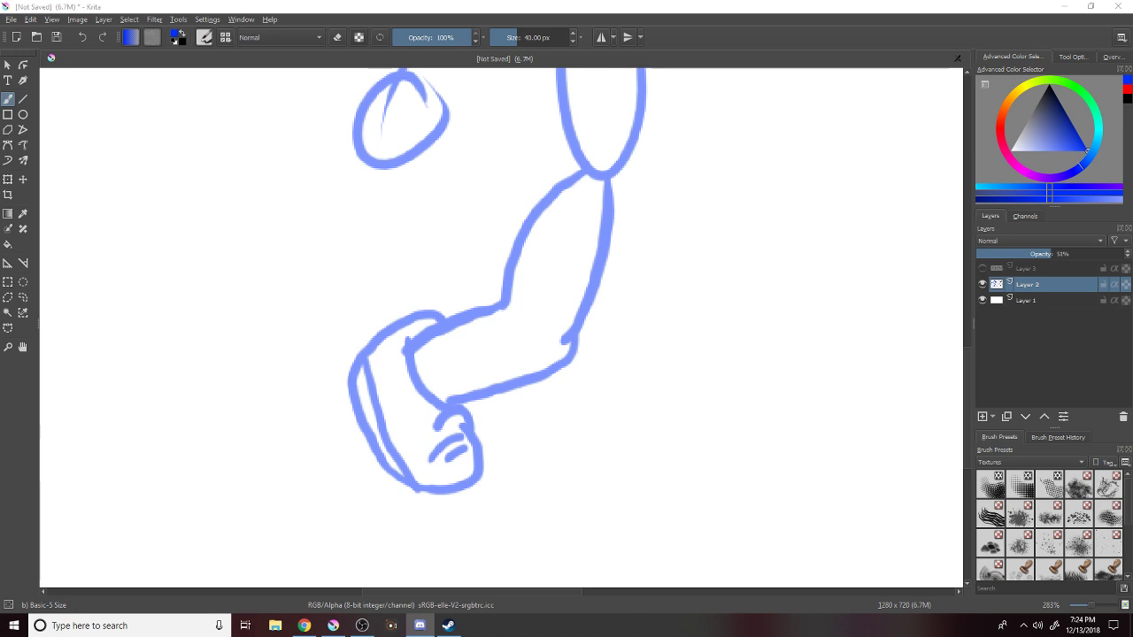
pyautogui.hotkey('alt', 'Tab')
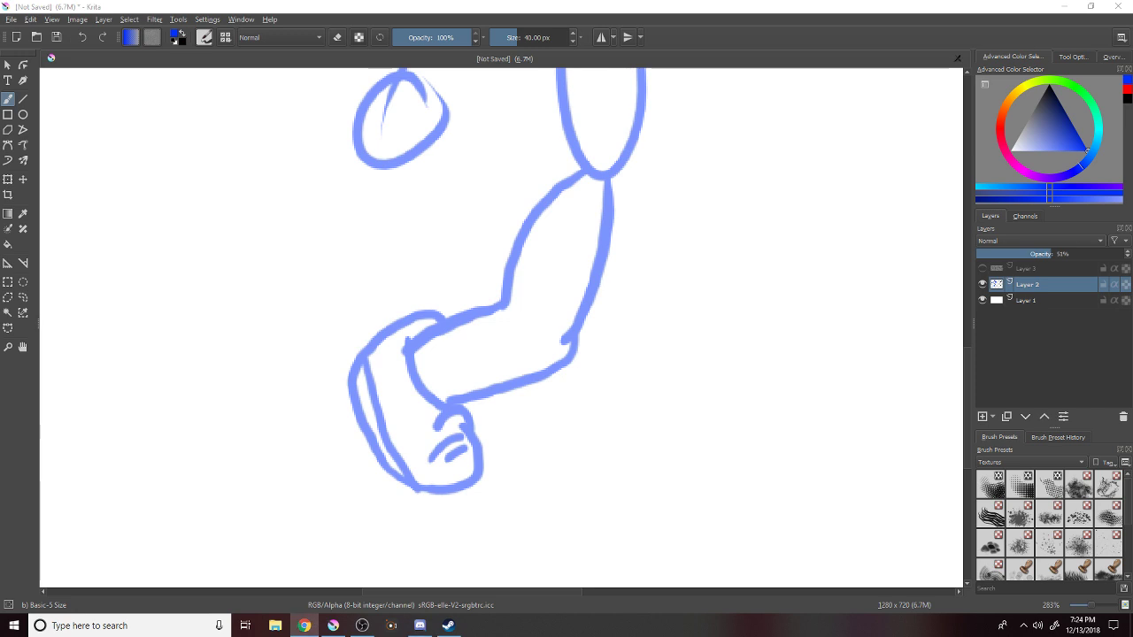
pyautogui.hotkey('alt', 'Tab')
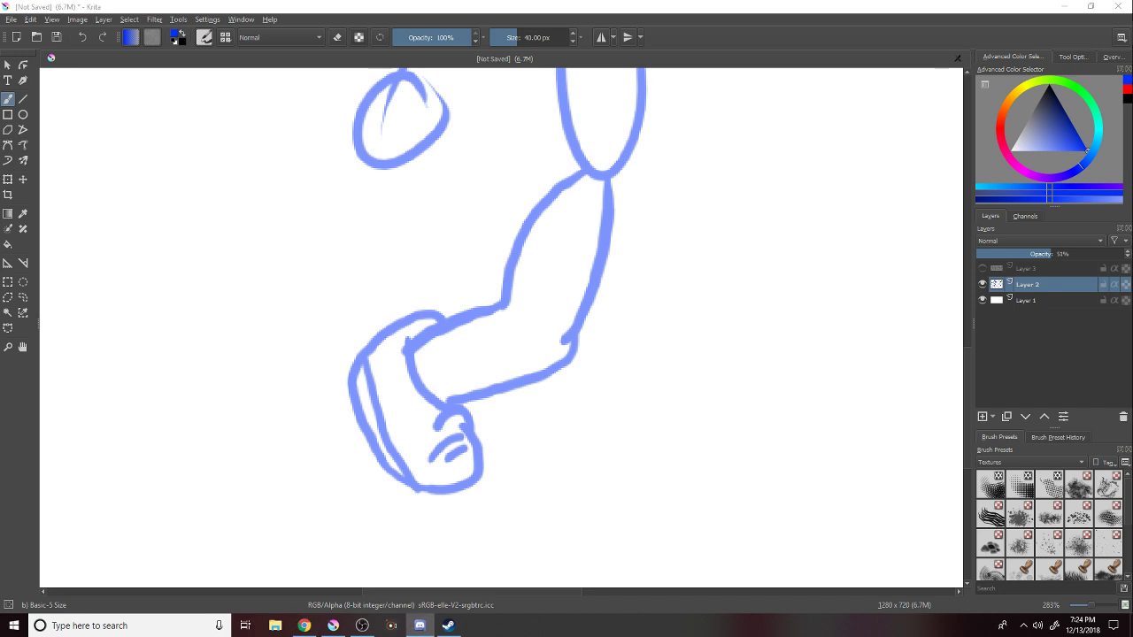
pyautogui.hotkey('alt', 'Tab')
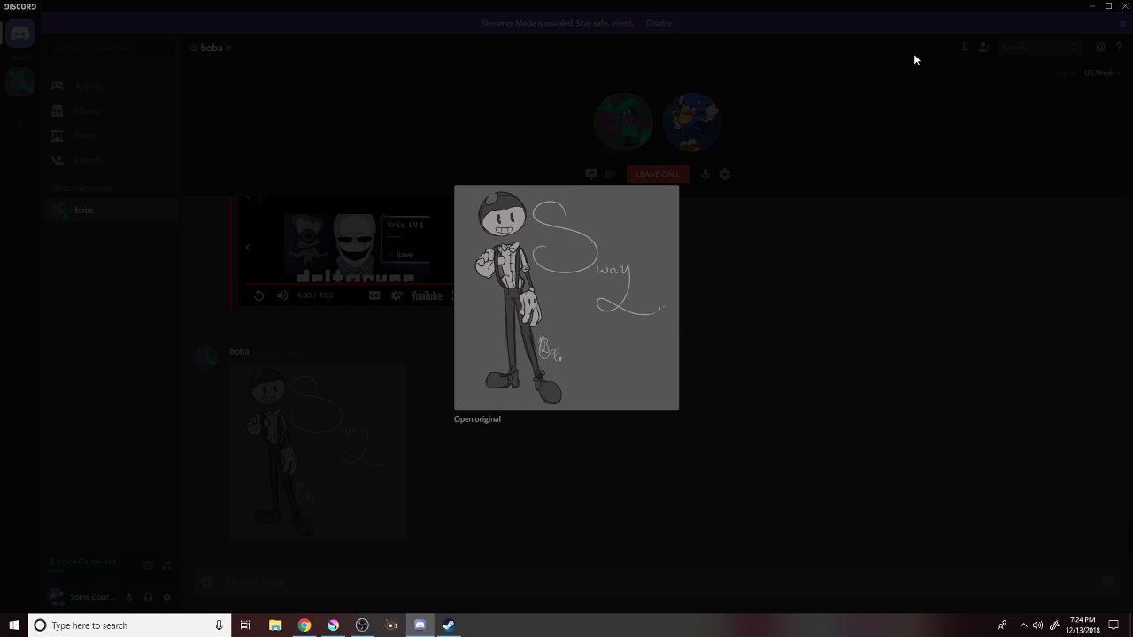
# Back in Krita, draw the second leg's outline from the hip down to a closed ankle.
pyautogui.click(1093, 8)
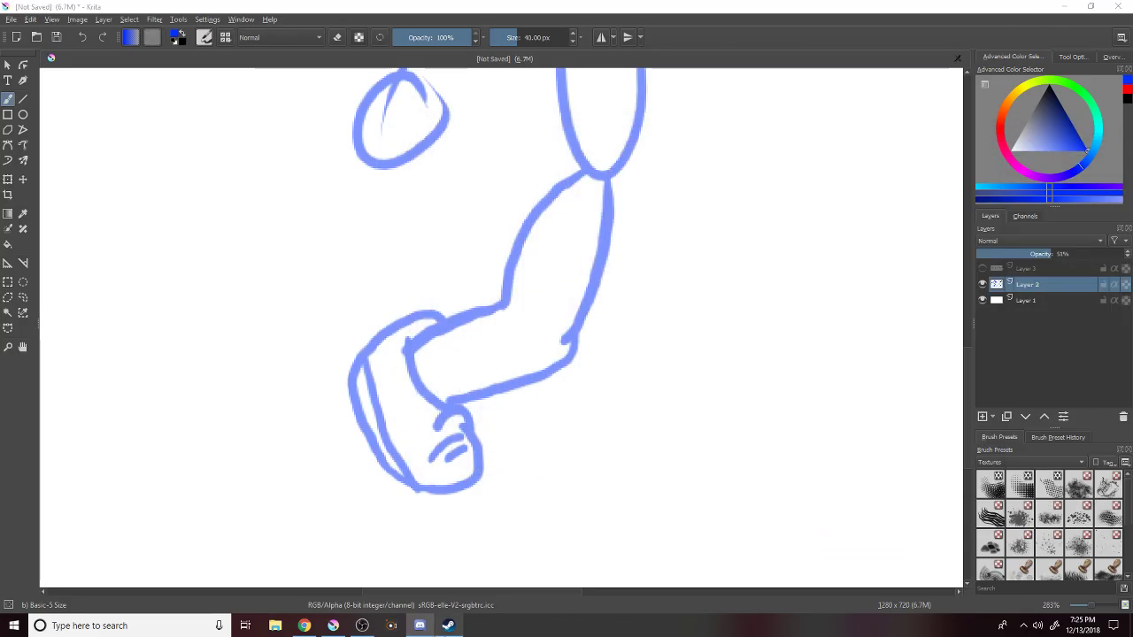
pyautogui.hscroll(2, 508, 598)
pyautogui.hscroll(1, 507, 598)
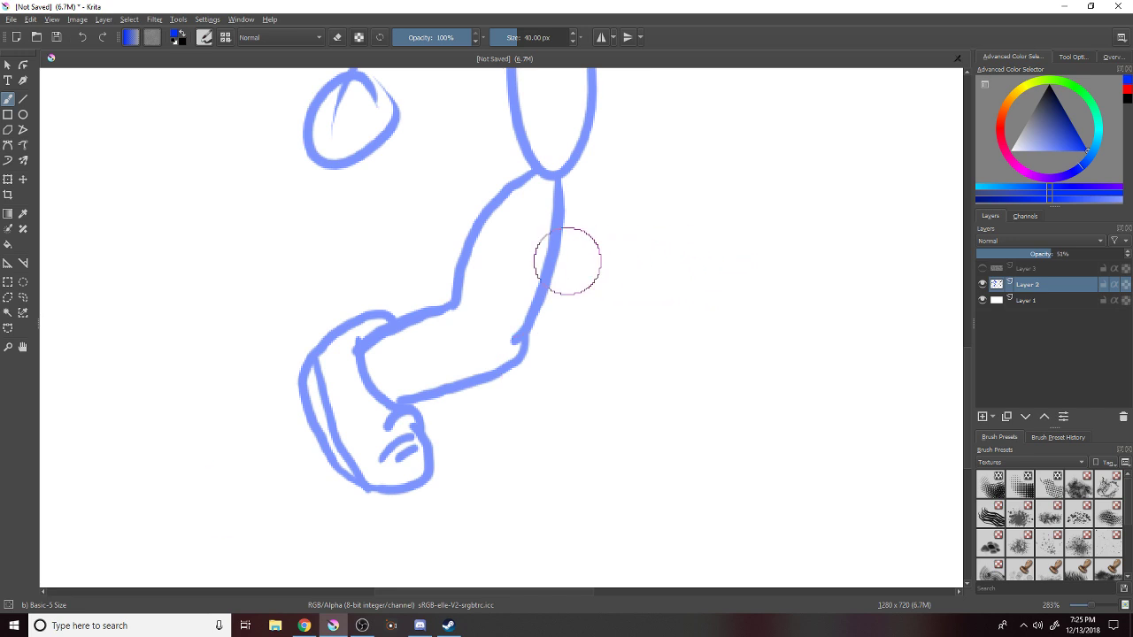
pyautogui.moveTo(520, 224); pyautogui.dragTo(500, 257)
pyautogui.hotkey('ctrl', 'z')
pyautogui.moveTo(566, 170)
pyautogui.mouseDown()
pyautogui.moveTo(593, 175)
pyautogui.moveTo(615, 253)
pyautogui.mouseUp()
pyautogui.hotkey('ctrl', 'z')
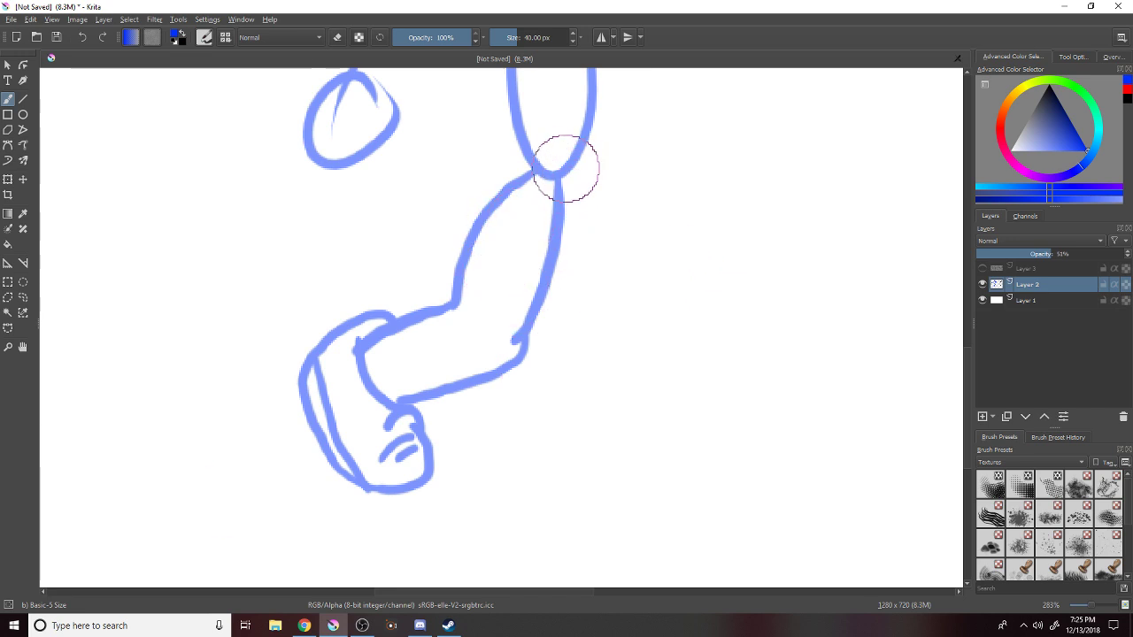
pyautogui.moveTo(575, 162)
pyautogui.mouseDown()
pyautogui.moveTo(614, 221)
pyautogui.moveTo(632, 299)
pyautogui.moveTo(655, 323)
pyautogui.moveTo(678, 430)
pyautogui.mouseUp()
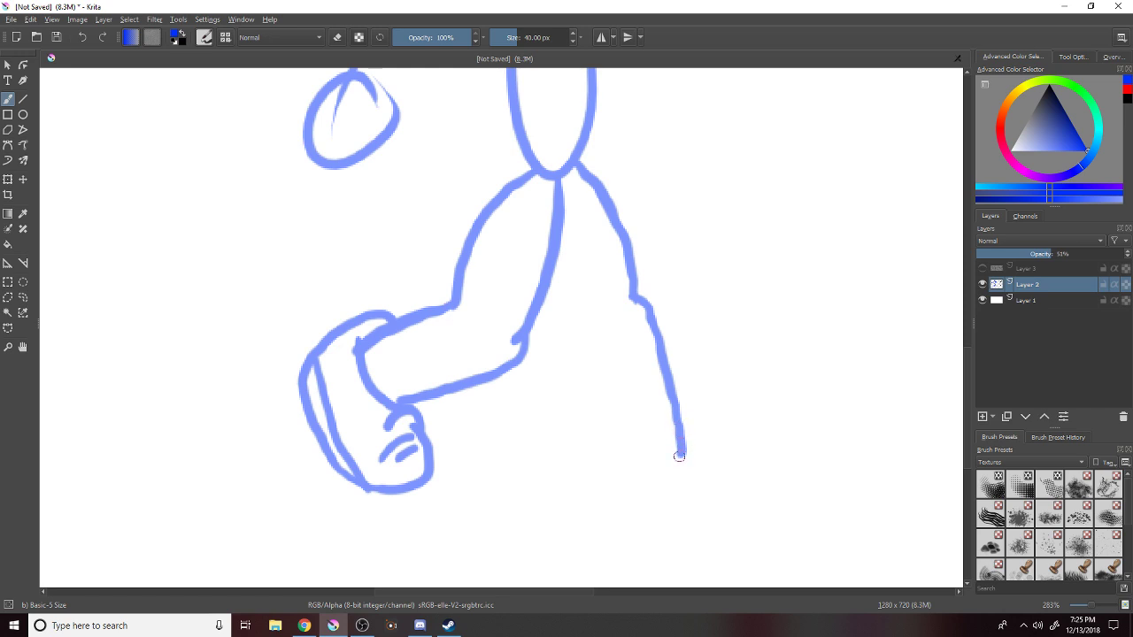
pyautogui.moveTo(647, 476)
pyautogui.mouseDown()
pyautogui.moveTo(611, 476)
pyautogui.moveTo(598, 342)
pyautogui.moveTo(562, 219)
pyautogui.mouseUp()
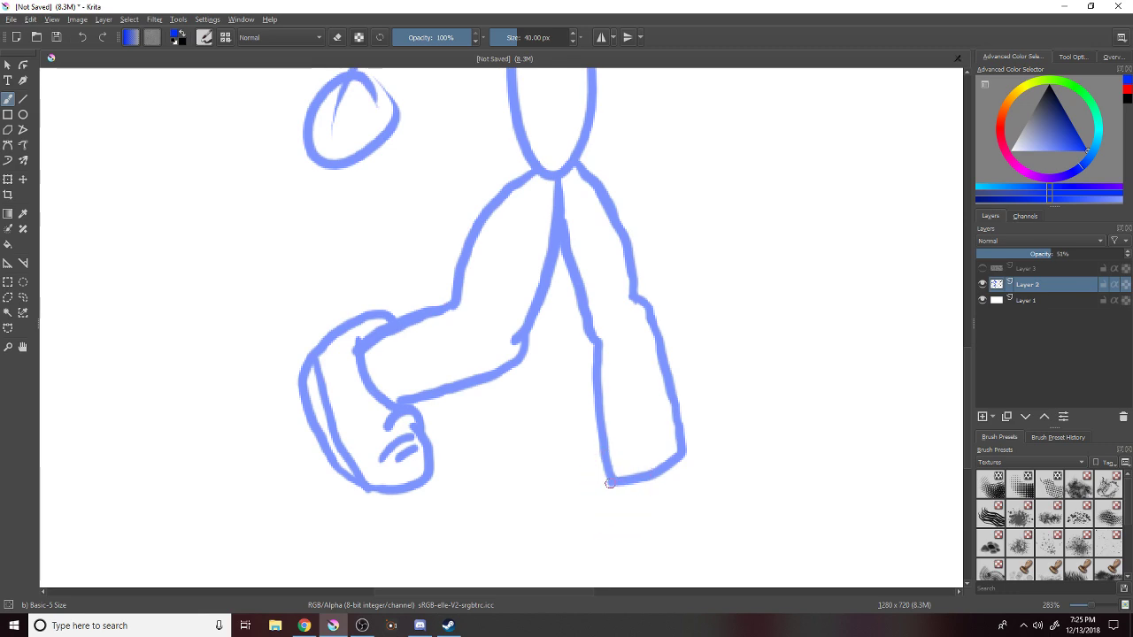
pyautogui.moveTo(605, 478)
pyautogui.mouseDown()
pyautogui.moveTo(619, 541)
pyautogui.moveTo(738, 520)
pyautogui.moveTo(774, 481)
pyautogui.moveTo(743, 431)
pyautogui.moveTo(695, 443)
pyautogui.moveTo(676, 462)
pyautogui.moveTo(714, 490)
pyautogui.mouseUp()
# Add toe lines, a sole, and a heel mark to the back shoe, plus a front-shoe detail line.
pyautogui.moveTo(736, 450); pyautogui.dragTo(726, 491)
pyautogui.moveTo(620, 531); pyautogui.dragTo(713, 510)
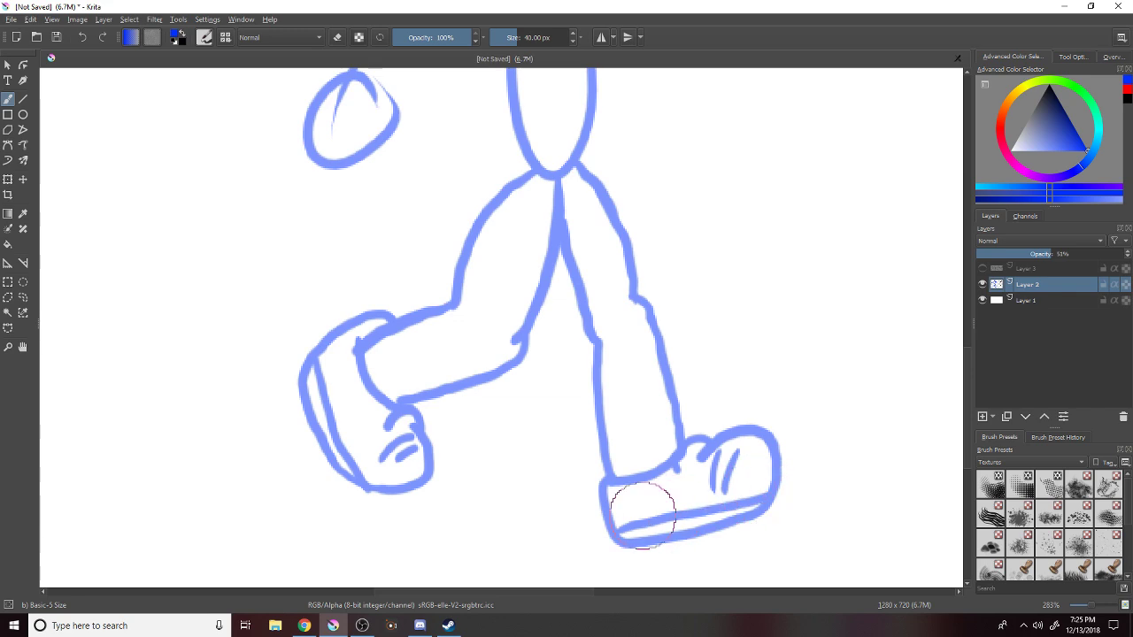
pyautogui.moveTo(634, 512); pyautogui.dragTo(621, 523)
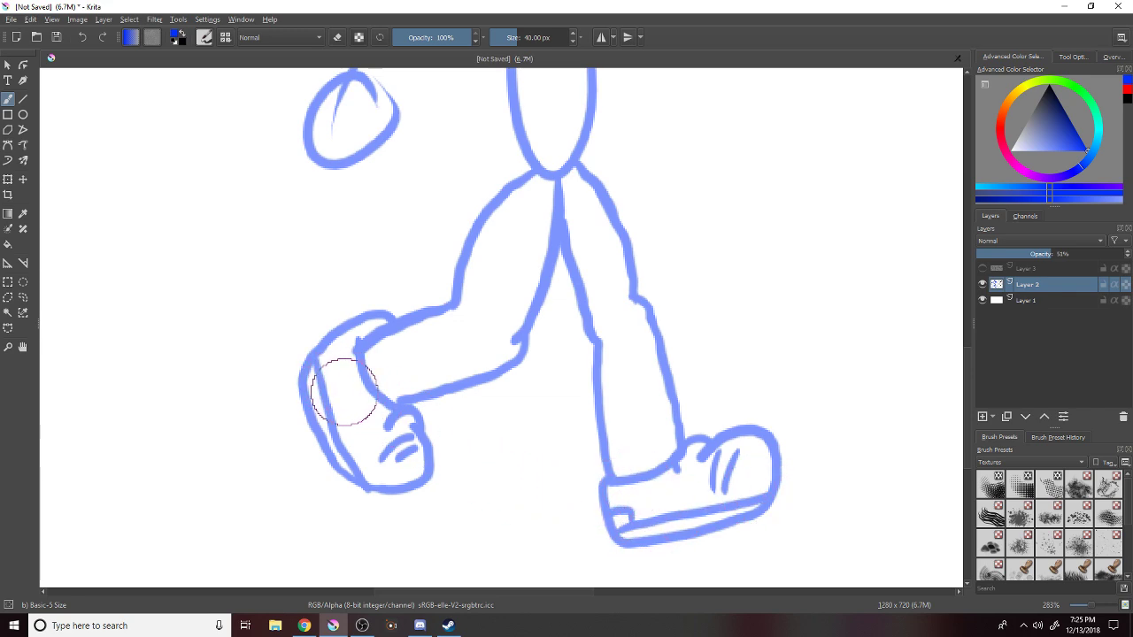
pyautogui.moveTo(335, 370); pyautogui.dragTo(326, 351)
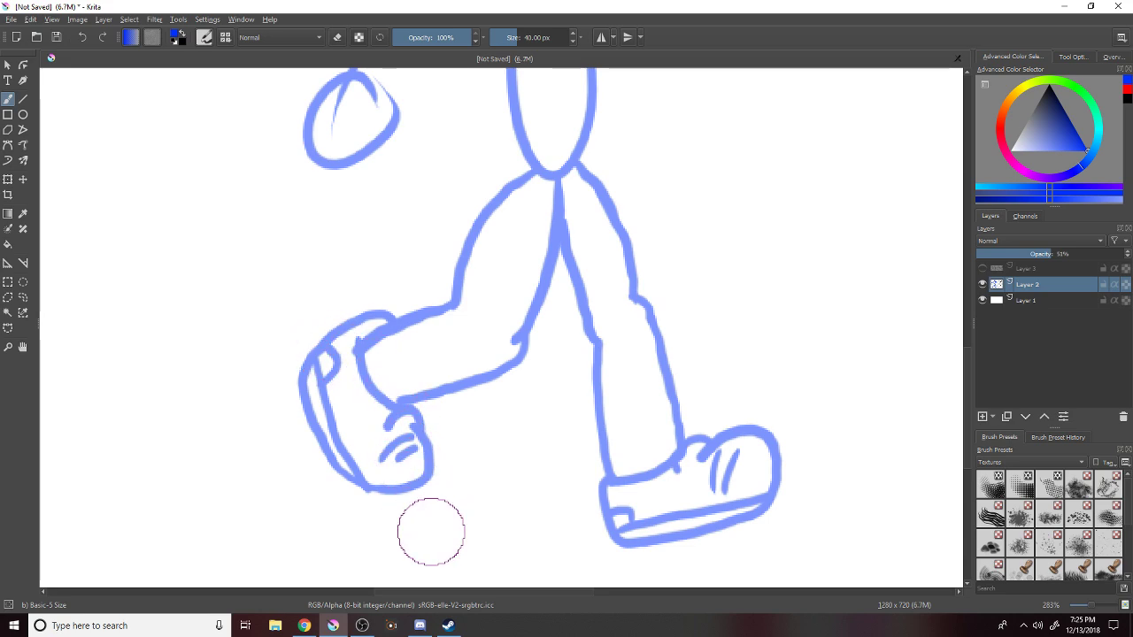
# Paint a small oval nose just below the blue character's eyes, then set the zoom to 141%.
pyautogui.scroll(-1, 476, 531)
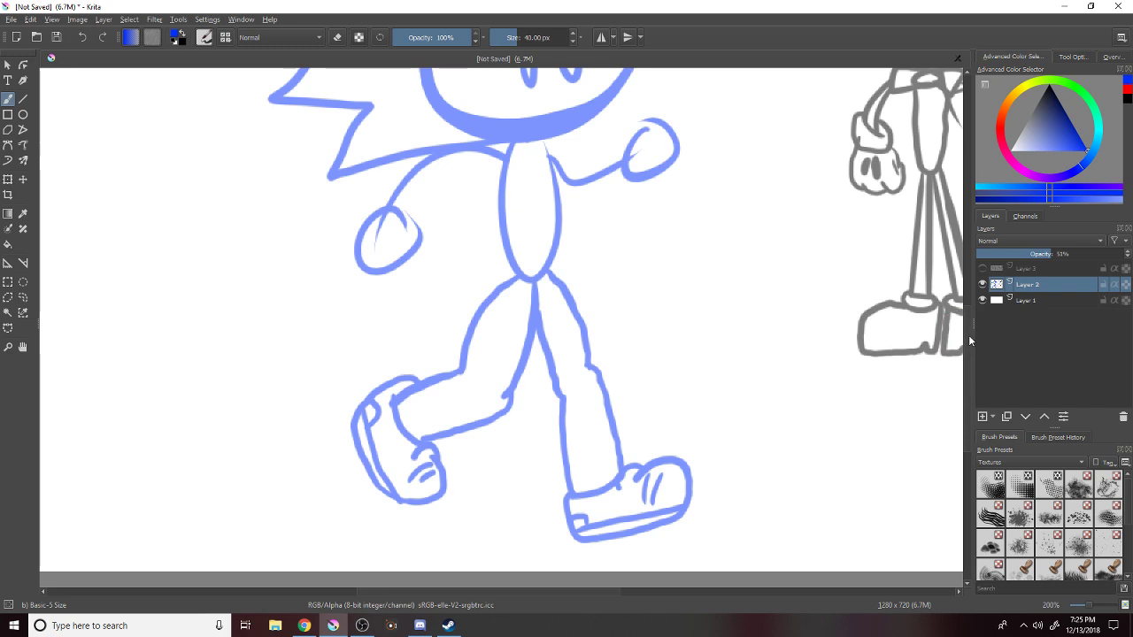
pyautogui.scroll(1, 965, 319)
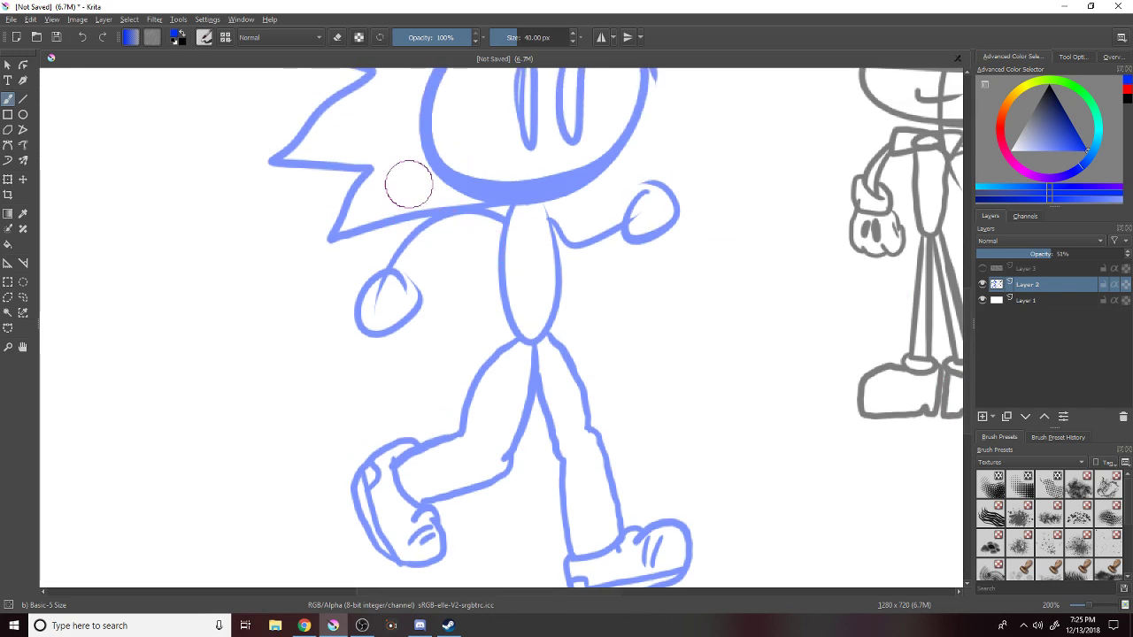
pyautogui.moveTo(563, 146); pyautogui.dragTo(554, 151)
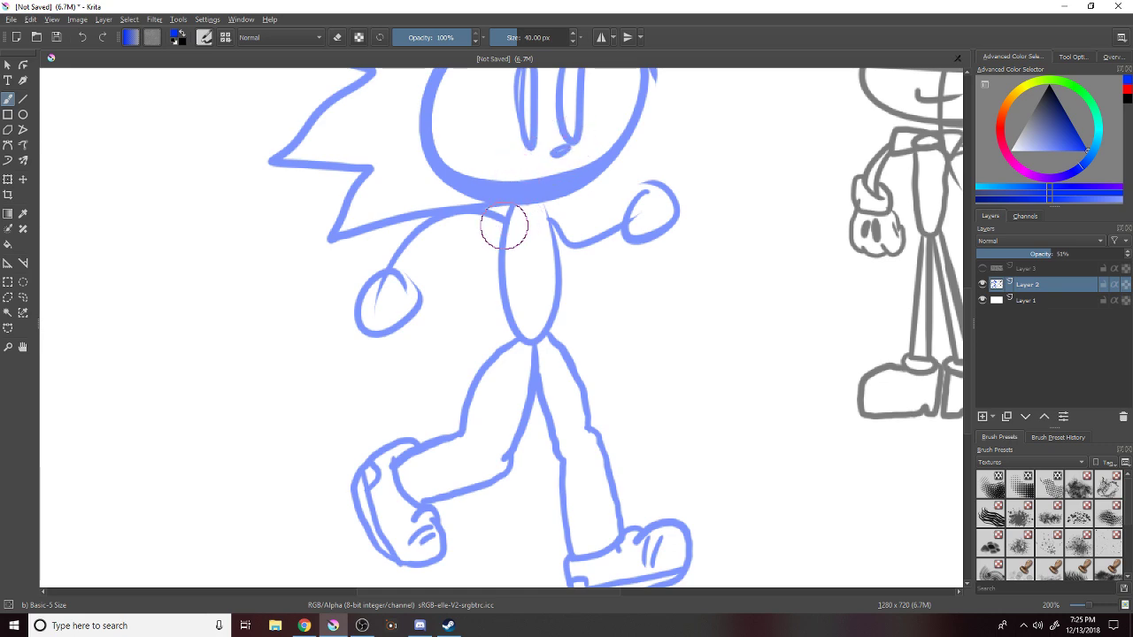
pyautogui.scroll(-3, 504, 228)
pyautogui.scroll(2, 531, 223)
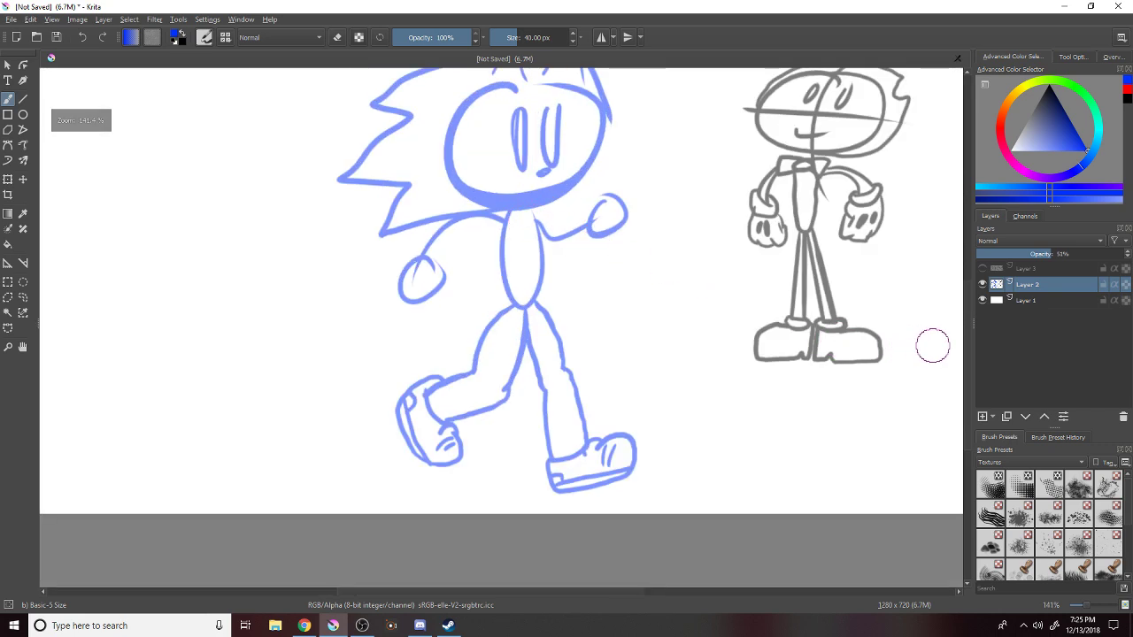
pyautogui.moveTo(967, 343); pyautogui.dragTo(967, 322)
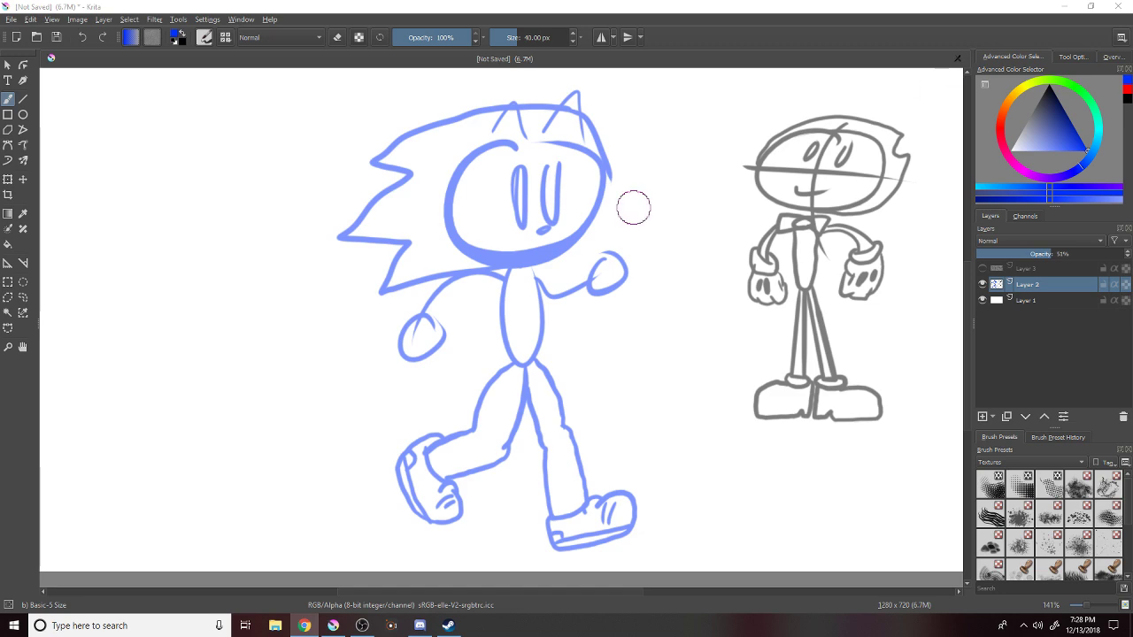
pyautogui.click(644, 595)
pyautogui.moveTo(567, 593); pyautogui.dragTo(520, 590)
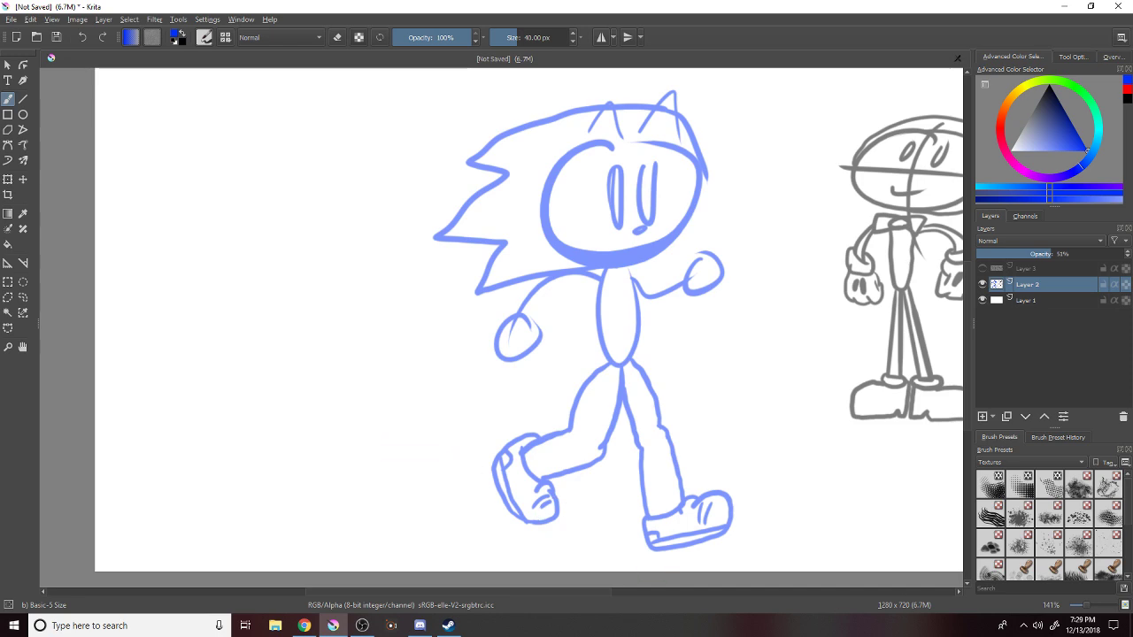
pyautogui.hotkey('alt', 'Tab')
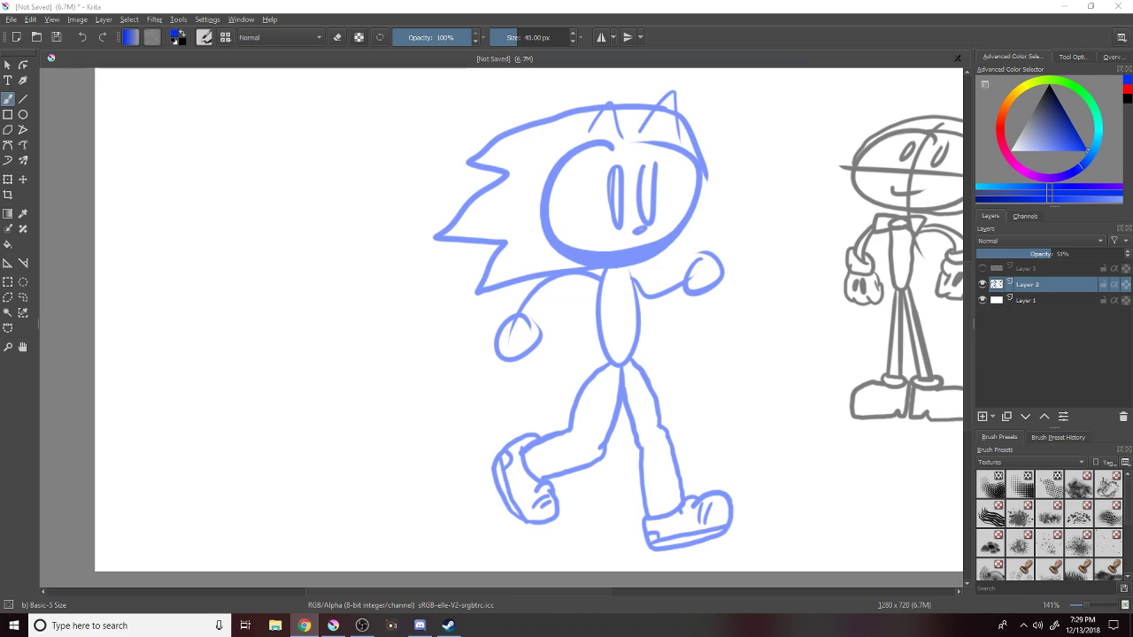
pyautogui.click(744, 607)
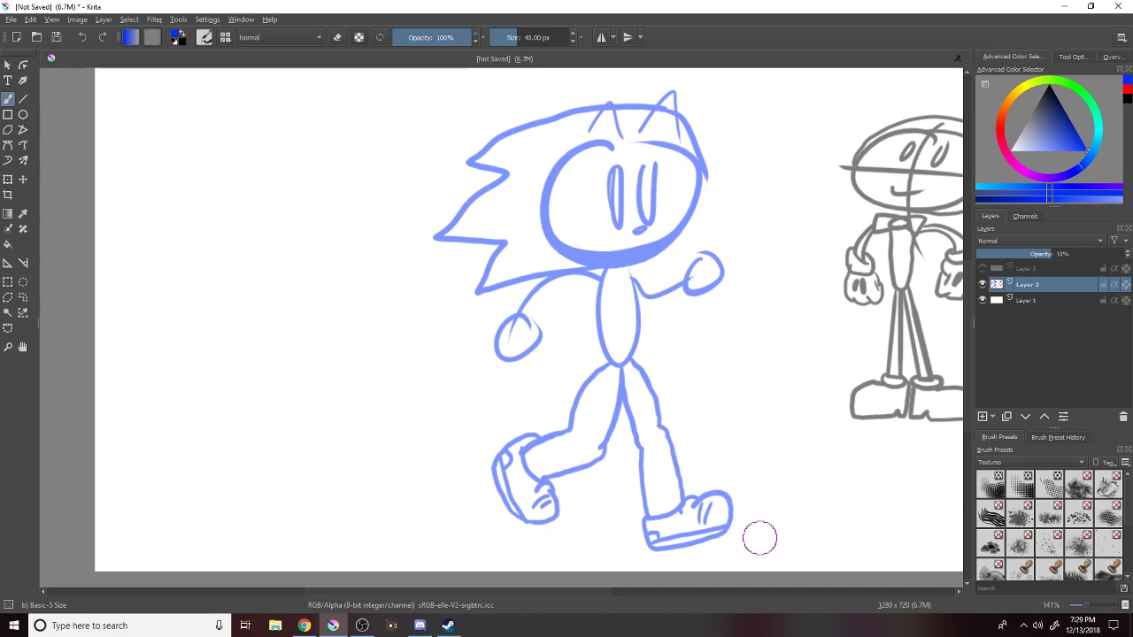
# Switch the painting colour to red and try a test stroke, undoing it.
pyautogui.click(1005, 137)
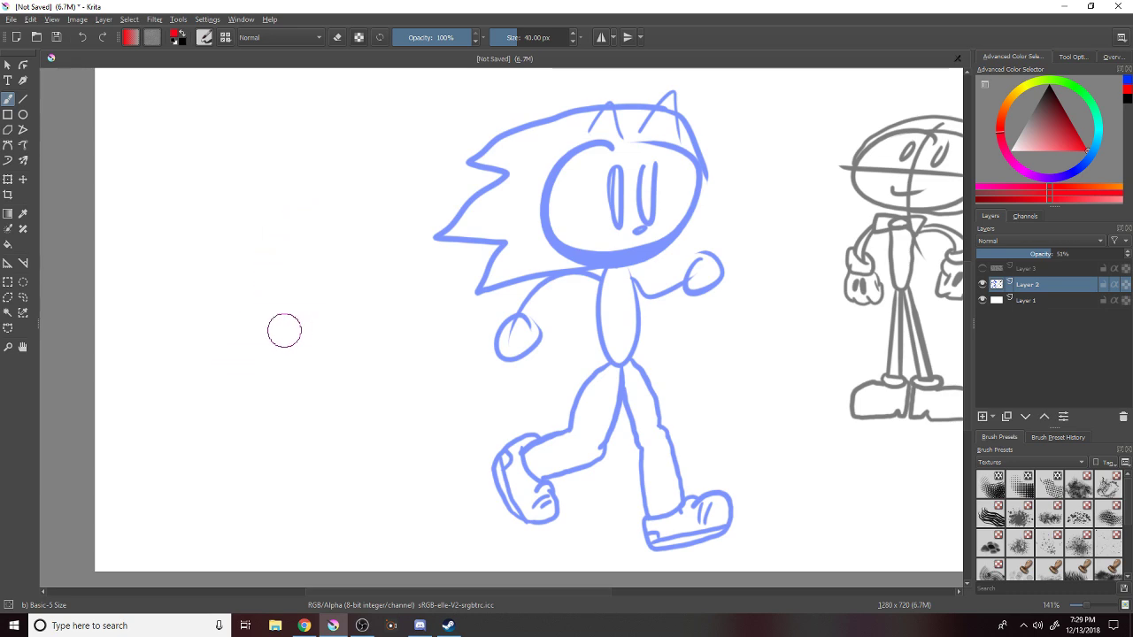
pyautogui.moveTo(269, 342); pyautogui.dragTo(356, 304)
pyautogui.hotkey('ctrl', 'z')
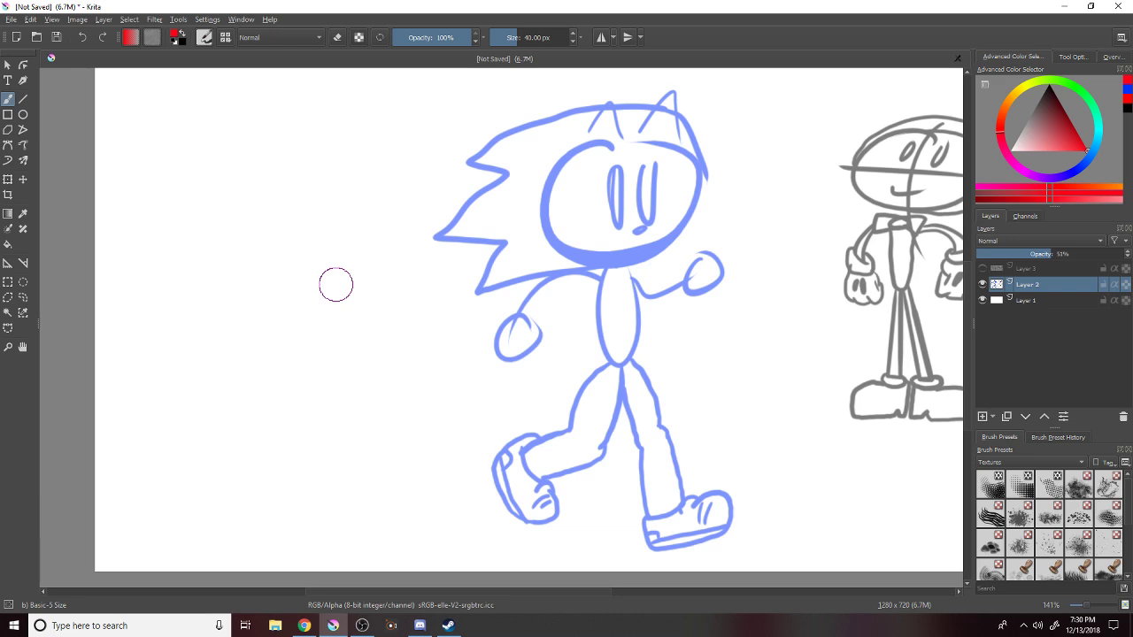
pyautogui.click(303, 626)
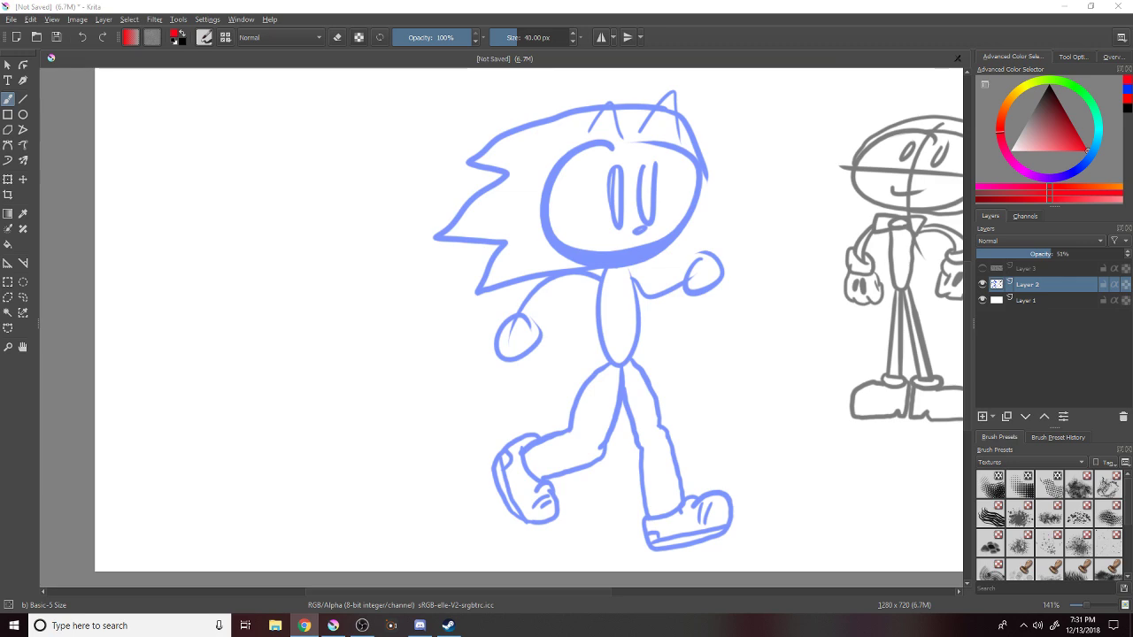
# Back in Krita, pan the canvas and try small red arcs left of the blue character.
pyautogui.click(748, 611)
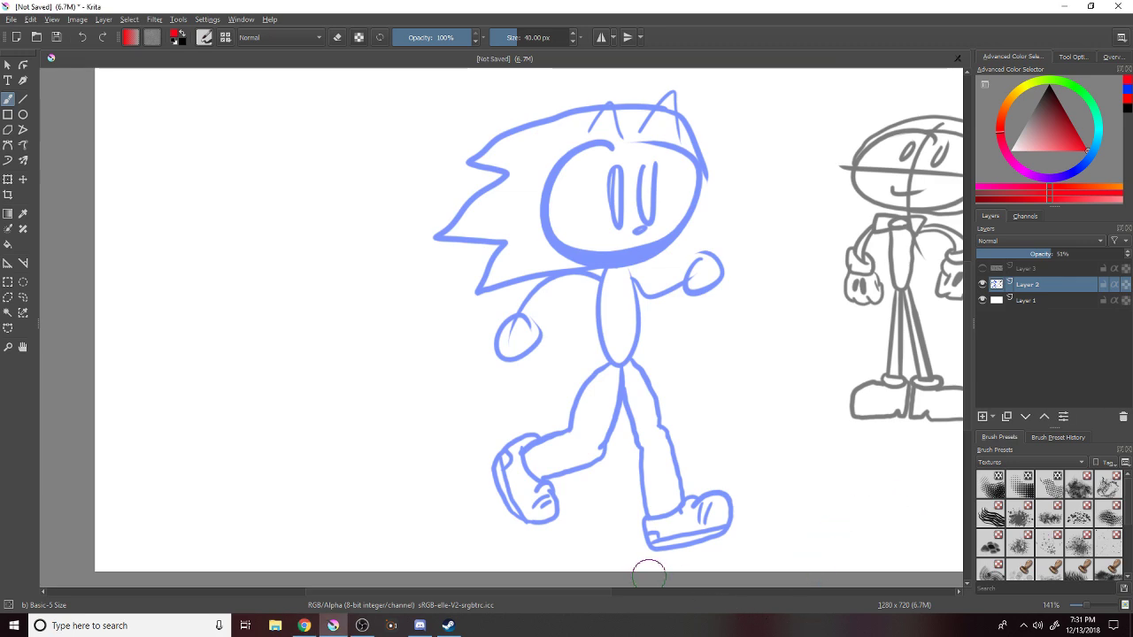
pyautogui.moveTo(611, 591); pyautogui.dragTo(583, 588)
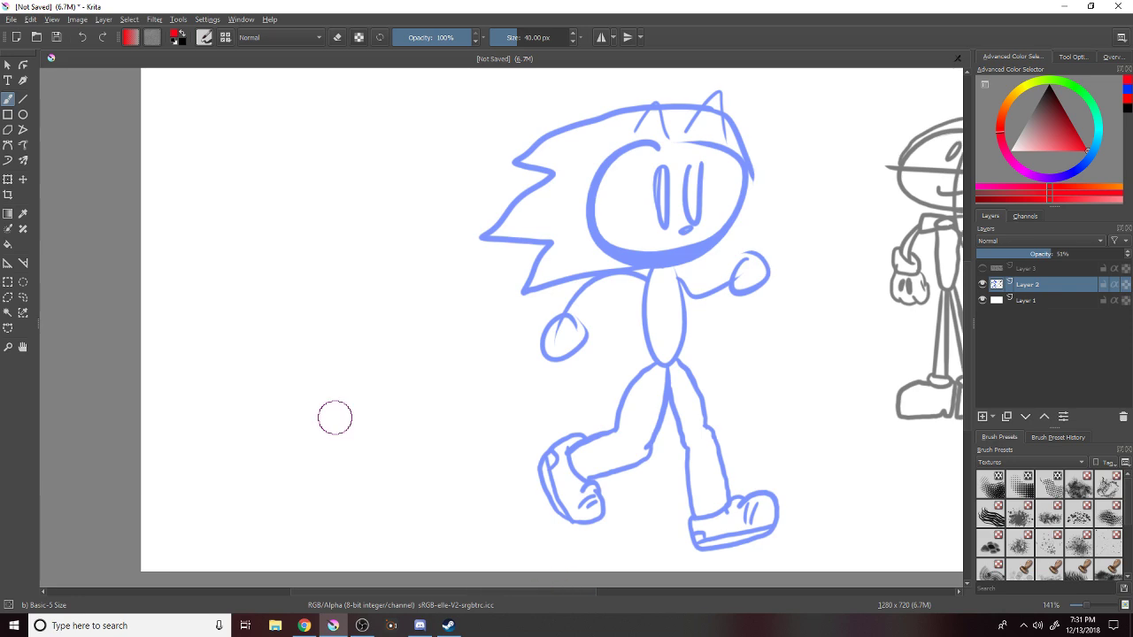
pyautogui.moveTo(372, 299); pyautogui.dragTo(390, 344)
pyautogui.hotkey('ctrl', 'z')
pyautogui.moveTo(381, 298)
pyautogui.mouseDown()
pyautogui.moveTo(404, 327)
pyautogui.moveTo(394, 303)
pyautogui.moveTo(397, 316)
pyautogui.mouseUp()
pyautogui.hotkey('ctrl', 'z')
pyautogui.hotkey('ctrl', 'z')
pyautogui.hotkey('ctrl', 'z')
pyautogui.hotkey('ctrl', 'z')
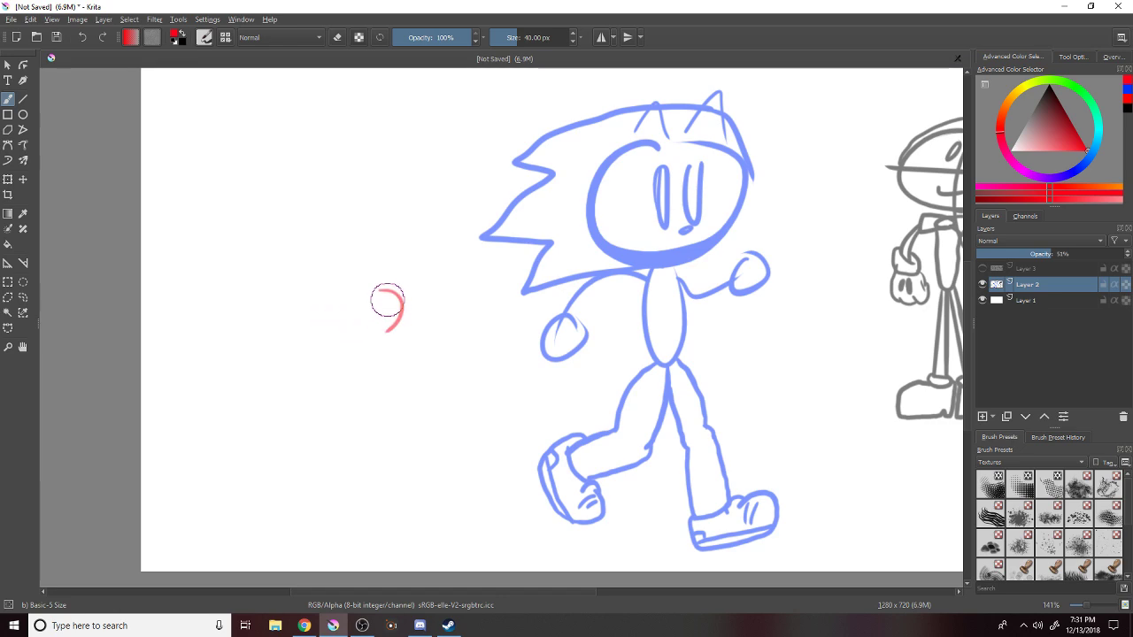
# Draw the red spiky head outline beside the blue sketch, undoing stray strokes.
pyautogui.moveTo(387, 329)
pyautogui.mouseDown()
pyautogui.moveTo(342, 377)
pyautogui.moveTo(325, 367)
pyautogui.moveTo(363, 333)
pyautogui.mouseUp()
pyautogui.hotkey('ctrl', 'z')
pyautogui.hotkey('ctrl', 'z')
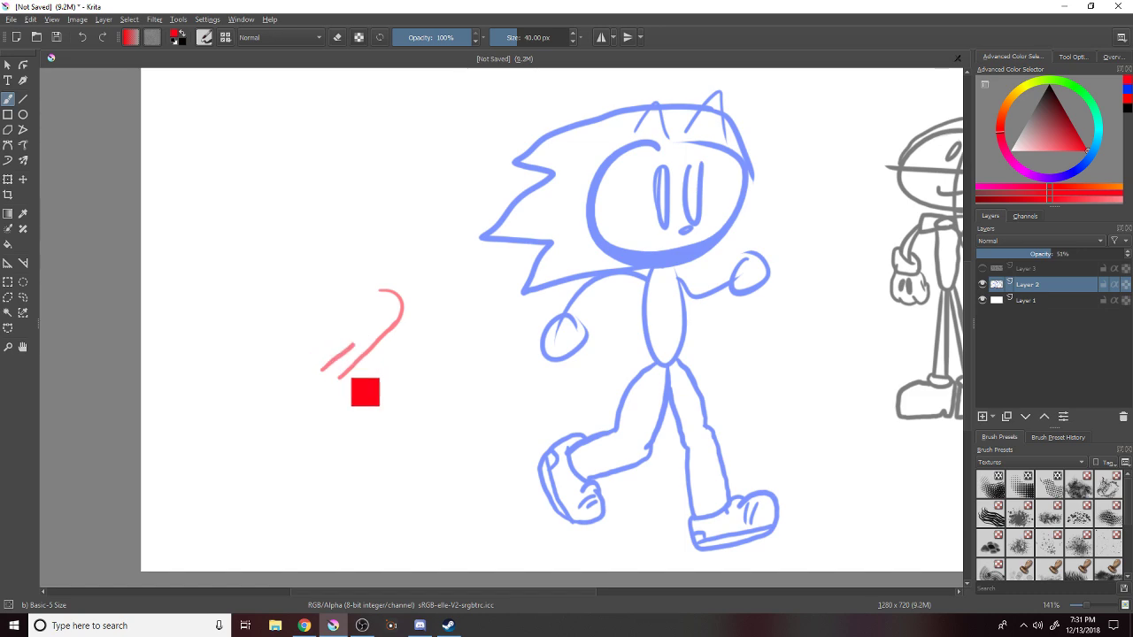
pyautogui.moveTo(291, 384)
pyautogui.mouseDown()
pyautogui.moveTo(322, 356)
pyautogui.moveTo(297, 347)
pyautogui.moveTo(223, 354)
pyautogui.moveTo(249, 322)
pyautogui.moveTo(236, 318)
pyautogui.moveTo(238, 287)
pyautogui.moveTo(293, 282)
pyautogui.moveTo(354, 247)
pyautogui.moveTo(358, 256)
pyautogui.moveTo(397, 240)
pyautogui.moveTo(425, 242)
pyautogui.moveTo(413, 258)
pyautogui.moveTo(435, 271)
pyautogui.moveTo(415, 292)
pyautogui.moveTo(437, 275)
pyautogui.mouseUp()
pyautogui.hotkey('ctrl', 'z')
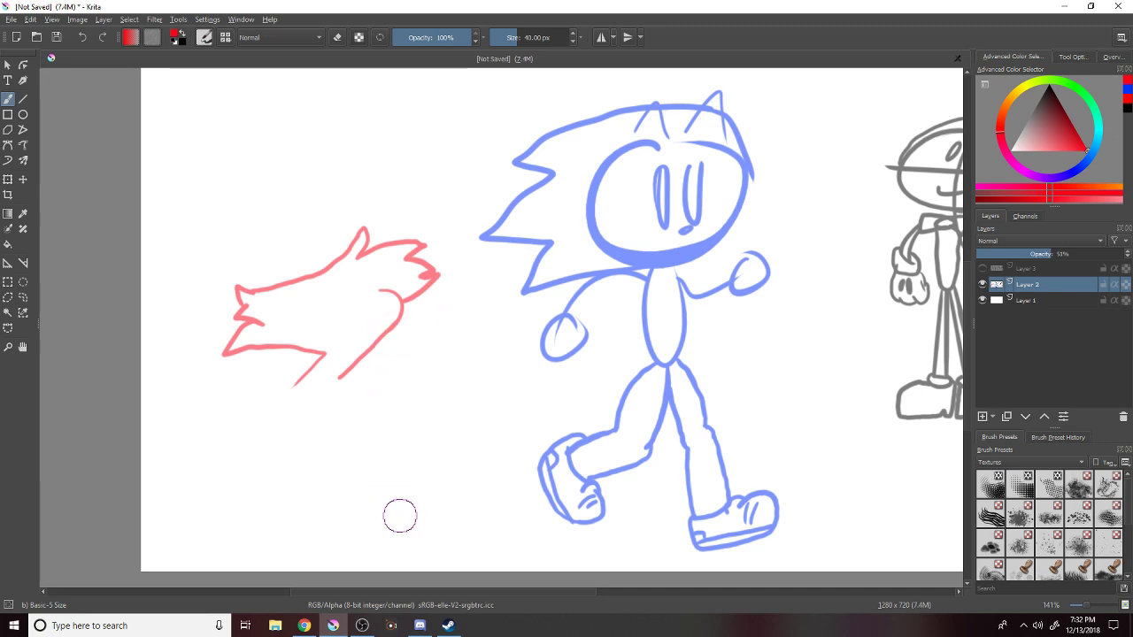
# Centre the red head in view and add a curved stroke inside it.
pyautogui.scroll(2, 381, 283)
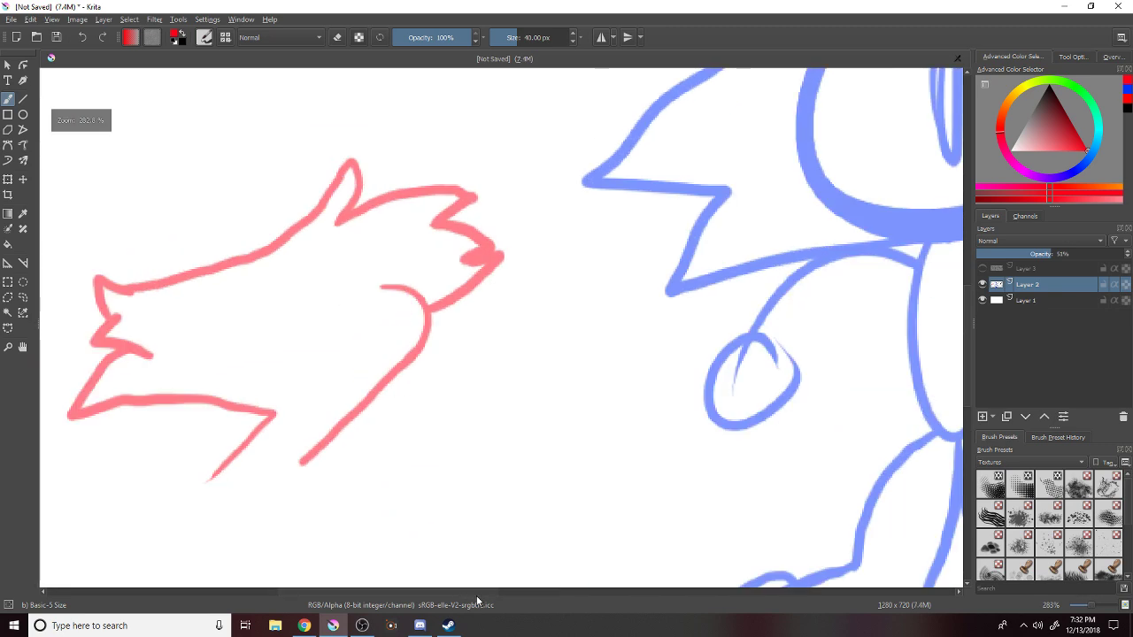
pyautogui.click(453, 571)
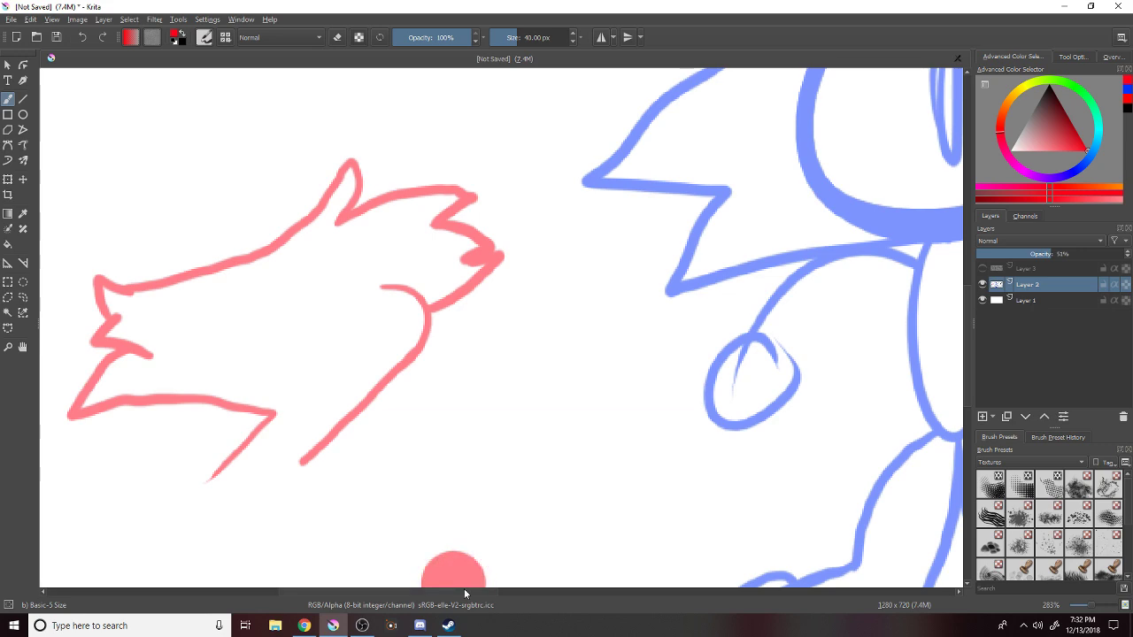
pyautogui.hotkey('ctrl', 'z')
pyautogui.moveTo(464, 591); pyautogui.dragTo(430, 591)
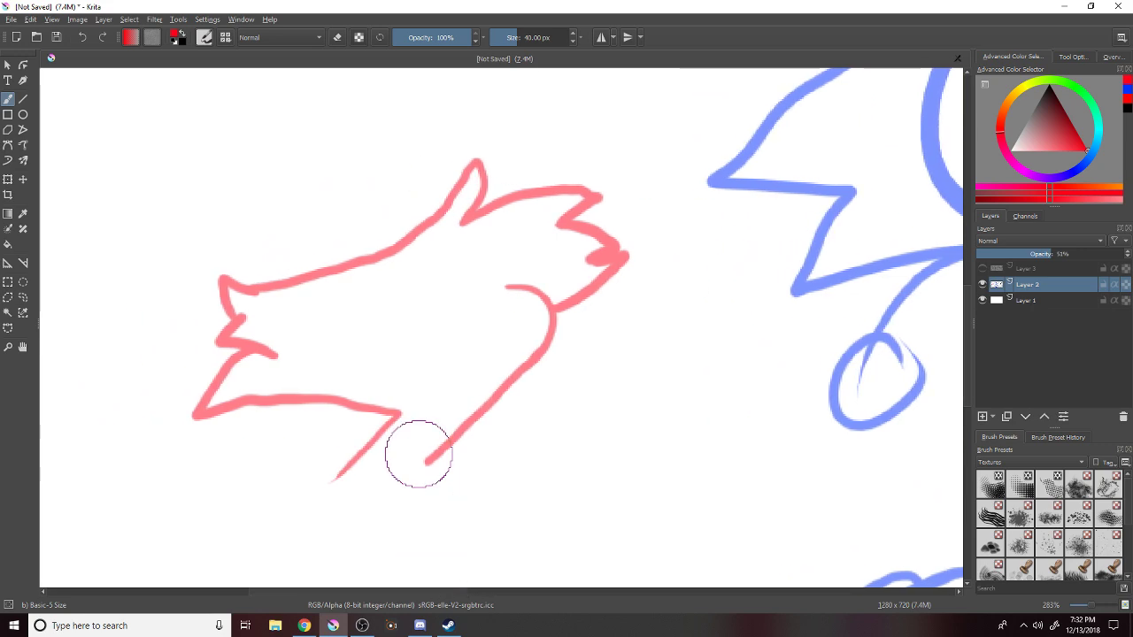
pyautogui.moveTo(451, 344)
pyautogui.mouseDown()
pyautogui.moveTo(394, 354)
pyautogui.moveTo(468, 328)
pyautogui.mouseUp()
pyautogui.hotkey('ctrl', 'z')
# Draw the eye's long horizontal line and the short curve beside it.
pyautogui.hotkey('ctrl', 'z')
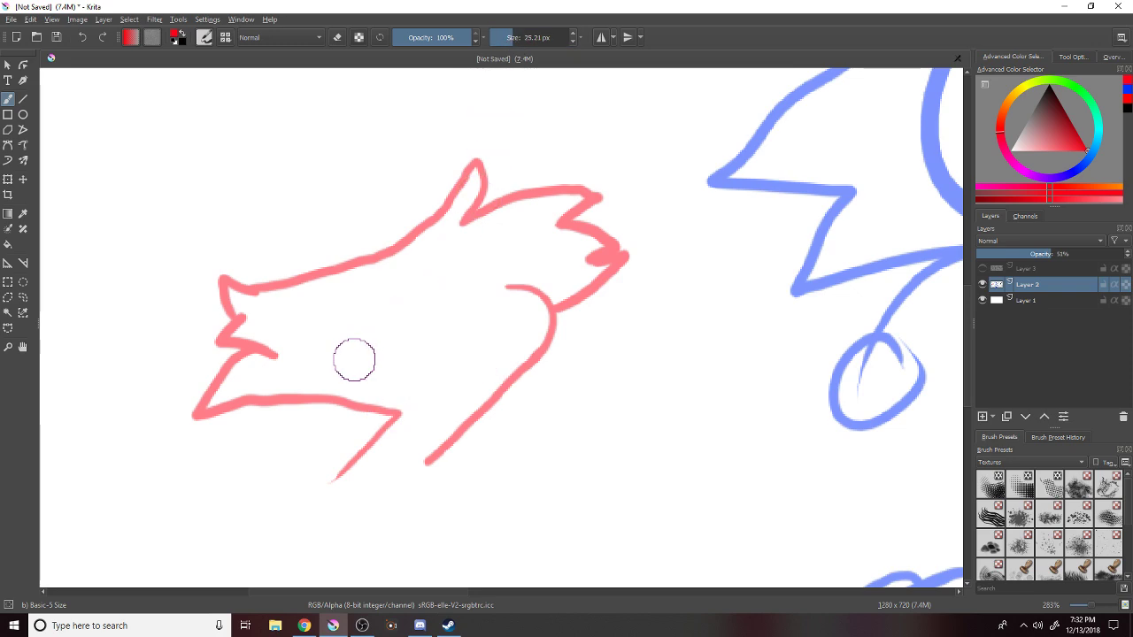
pyautogui.moveTo(337, 371); pyautogui.dragTo(432, 340)
pyautogui.moveTo(323, 316); pyautogui.dragTo(425, 276)
pyautogui.moveTo(455, 334); pyautogui.dragTo(485, 301)
pyautogui.hotkey('ctrl', 'z')
pyautogui.hotkey('ctrl', 'z')
pyautogui.moveTo(346, 303); pyautogui.dragTo(438, 301)
pyautogui.moveTo(460, 338)
pyautogui.mouseDown()
pyautogui.moveTo(497, 301)
pyautogui.moveTo(476, 286)
pyautogui.moveTo(447, 310)
pyautogui.moveTo(450, 346)
pyautogui.moveTo(444, 319)
pyautogui.moveTo(481, 304)
pyautogui.moveTo(489, 270)
pyautogui.mouseUp()
pyautogui.hotkey('ctrl', 'z')
# Close both sides of the eye, add a cheek arc, and fill the eye red.
pyautogui.moveTo(346, 358); pyautogui.dragTo(347, 308)
pyautogui.moveTo(427, 344); pyautogui.dragTo(435, 301)
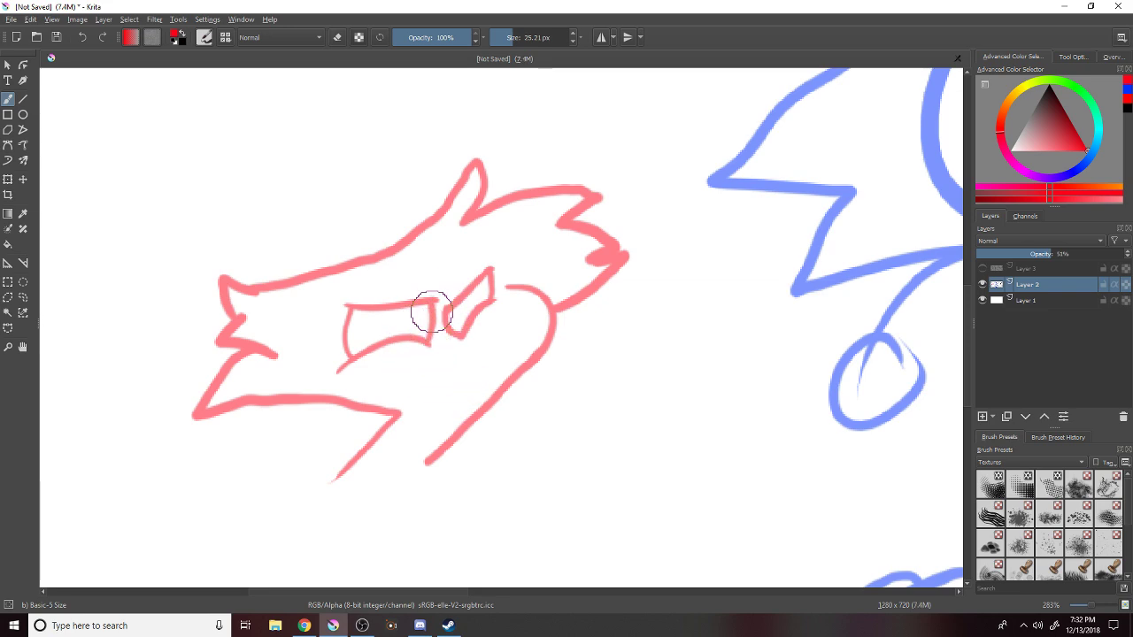
pyautogui.moveTo(448, 381)
pyautogui.mouseDown()
pyautogui.moveTo(397, 369)
pyautogui.moveTo(393, 391)
pyautogui.mouseUp()
pyautogui.hotkey('ctrl', 'z')
pyautogui.moveTo(408, 335)
pyautogui.mouseDown()
pyautogui.moveTo(411, 322)
pyautogui.moveTo(460, 328)
pyautogui.moveTo(491, 298)
pyautogui.moveTo(470, 310)
pyautogui.moveTo(478, 283)
pyautogui.moveTo(455, 307)
pyautogui.mouseUp()
pyautogui.moveTo(453, 311)
pyautogui.mouseDown()
pyautogui.moveTo(452, 326)
pyautogui.moveTo(441, 310)
pyautogui.mouseUp()
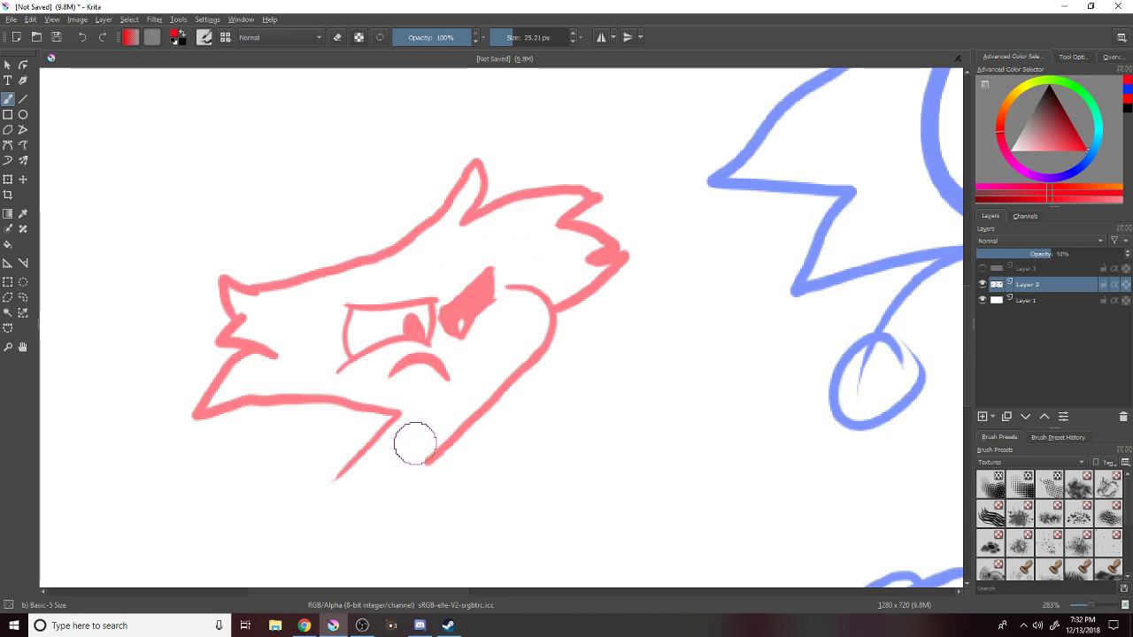
# Erase the old lower-jaw stroke and redraw the jaw line with a tapered end.
pyautogui.click(337, 37)
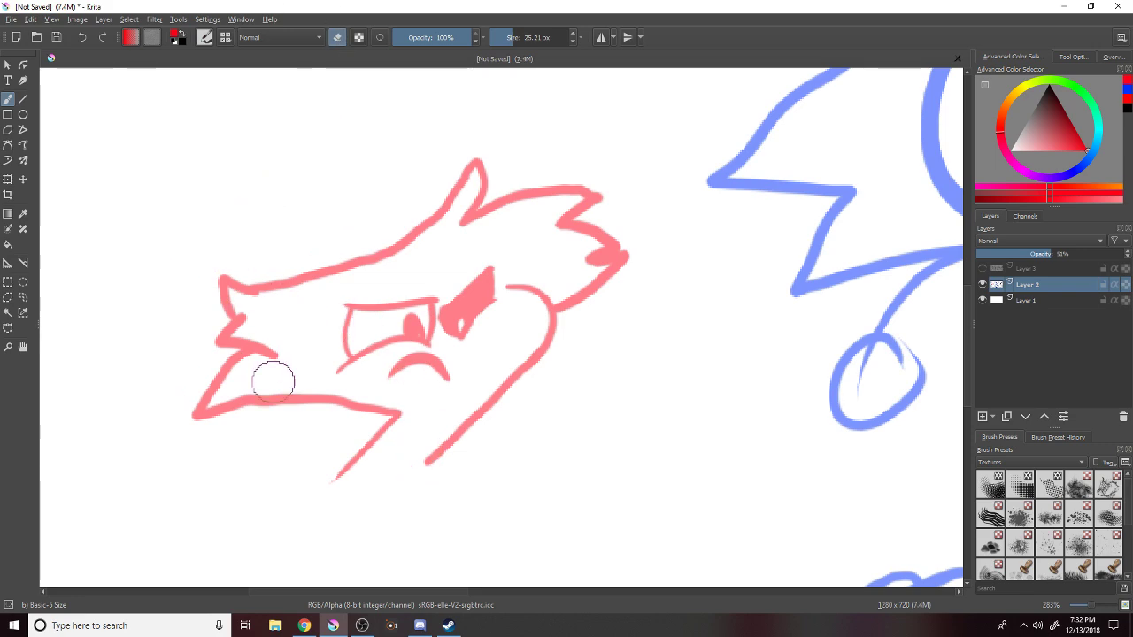
pyautogui.moveTo(366, 466)
pyautogui.mouseDown()
pyautogui.moveTo(349, 457)
pyautogui.moveTo(403, 418)
pyautogui.mouseUp()
pyautogui.click(336, 37)
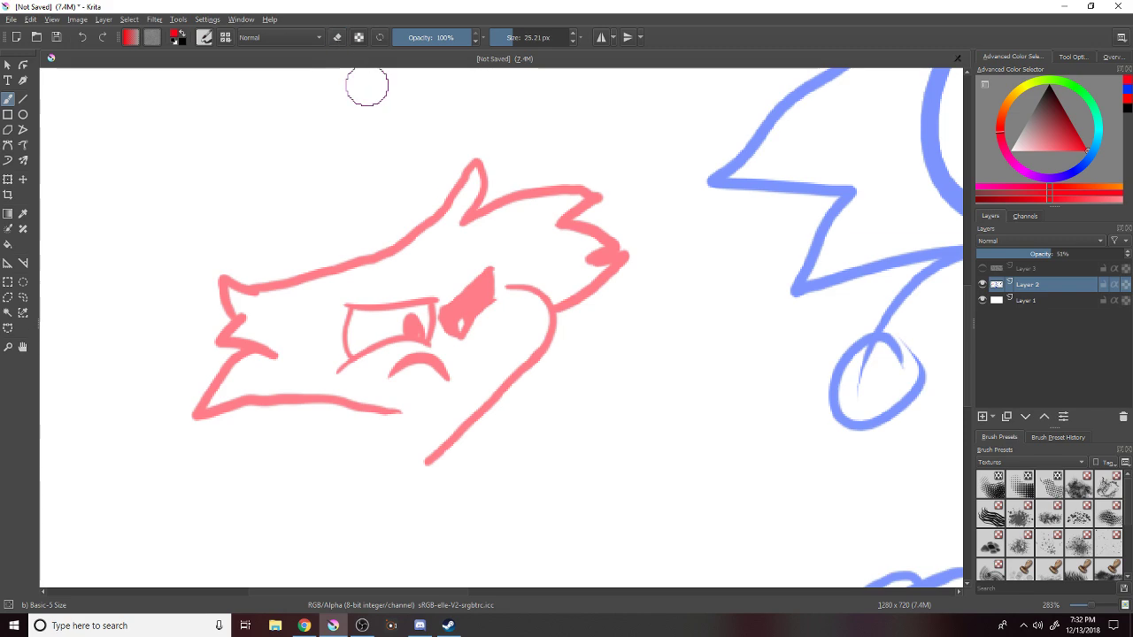
pyautogui.moveTo(376, 409)
pyautogui.mouseDown()
pyautogui.moveTo(429, 420)
pyautogui.moveTo(380, 478)
pyautogui.moveTo(415, 481)
pyautogui.moveTo(422, 449)
pyautogui.mouseUp()
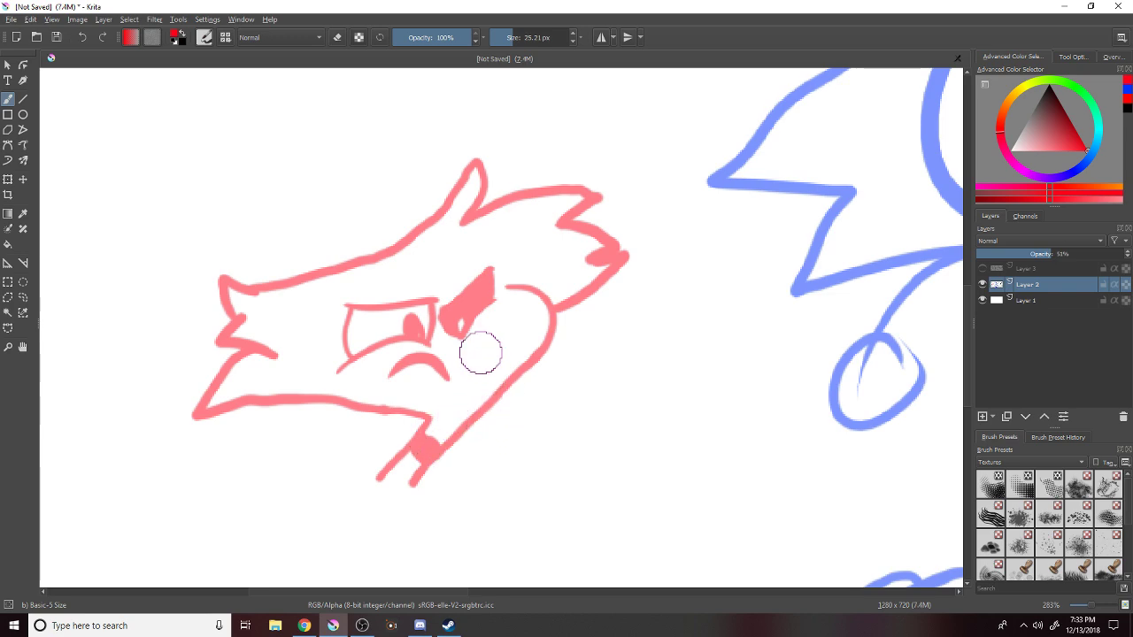
# Dot freckles under the left eye and beside the brow.
pyautogui.click(370, 359)
pyautogui.click(382, 356)
pyautogui.moveTo(467, 328); pyautogui.dragTo(474, 335)
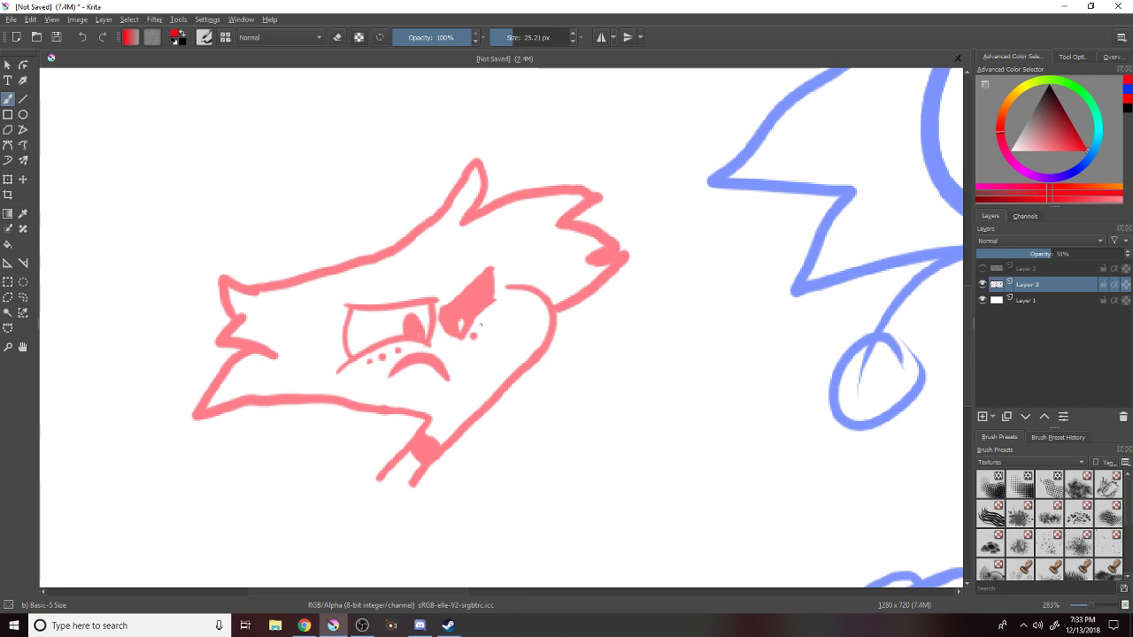
pyautogui.click(488, 312)
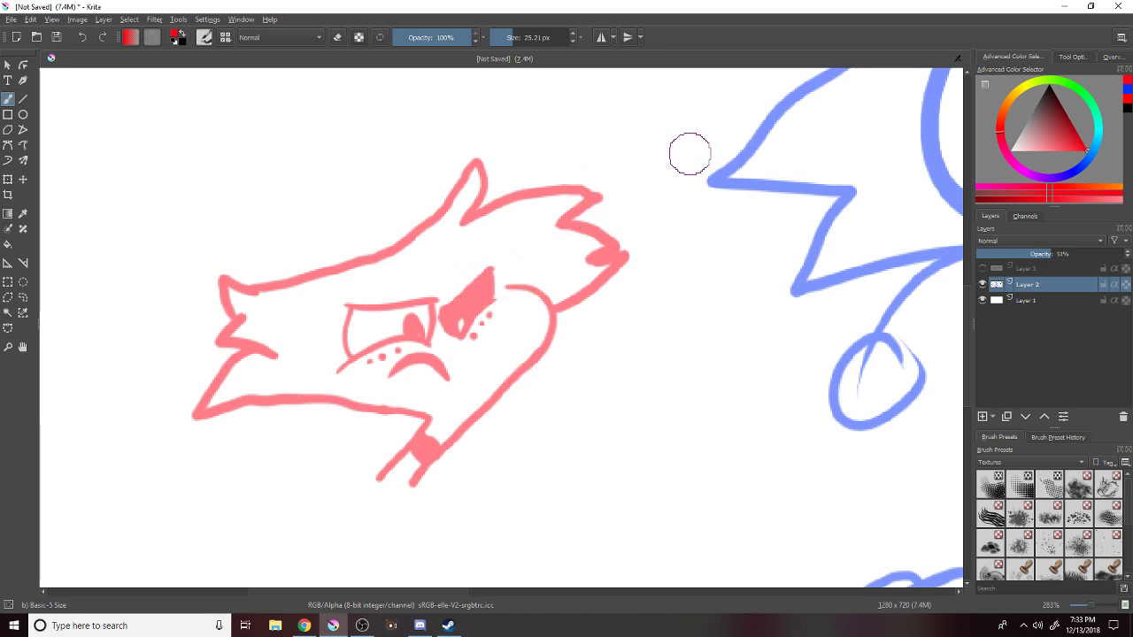
# Paint light pink blush marks with small dots on the cheek and forehead.
pyautogui.moveTo(1071, 142); pyautogui.dragTo(1053, 150)
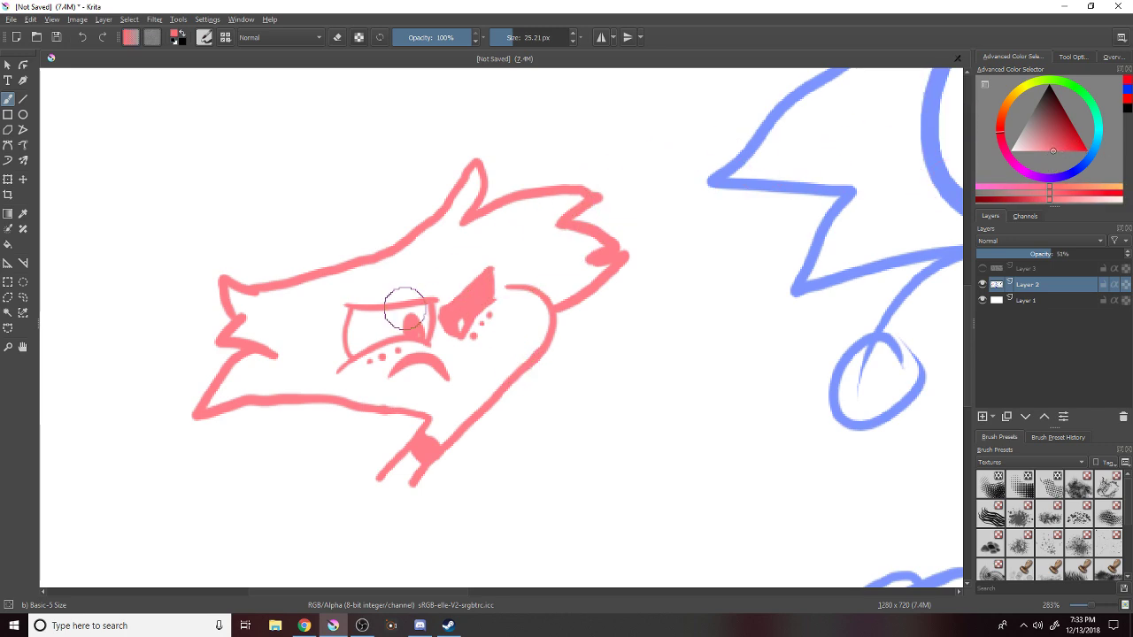
pyautogui.moveTo(320, 312)
pyautogui.mouseDown()
pyautogui.moveTo(282, 315)
pyautogui.moveTo(283, 333)
pyautogui.mouseUp()
pyautogui.click(314, 328)
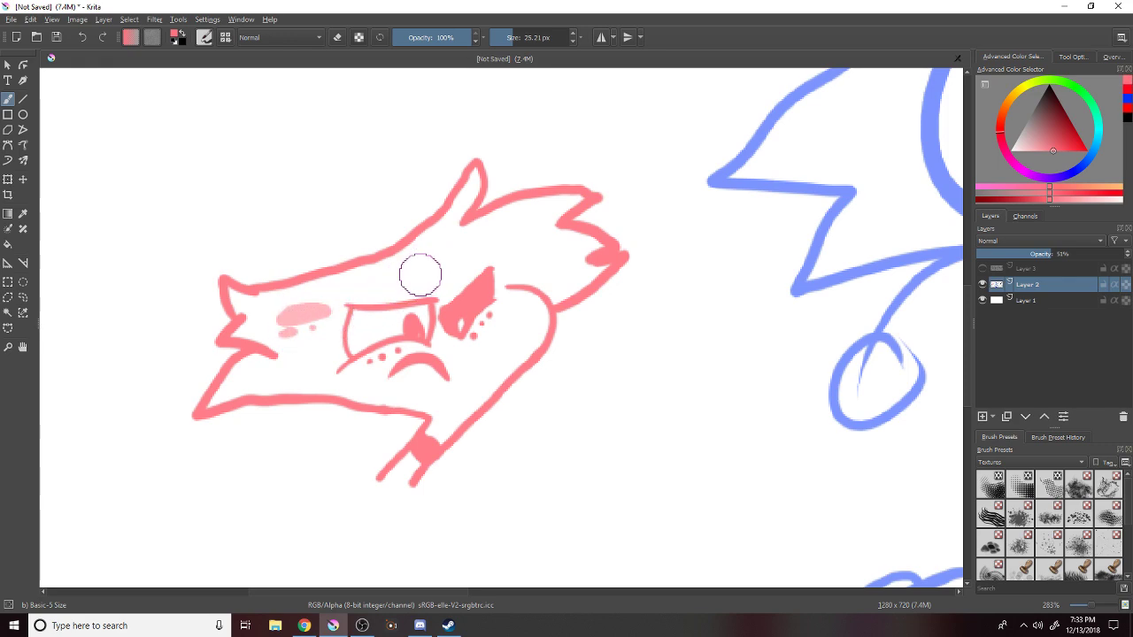
pyautogui.moveTo(453, 237)
pyautogui.mouseDown()
pyautogui.moveTo(445, 247)
pyautogui.moveTo(462, 241)
pyautogui.mouseUp()
pyautogui.click(455, 221)
pyautogui.click(484, 232)
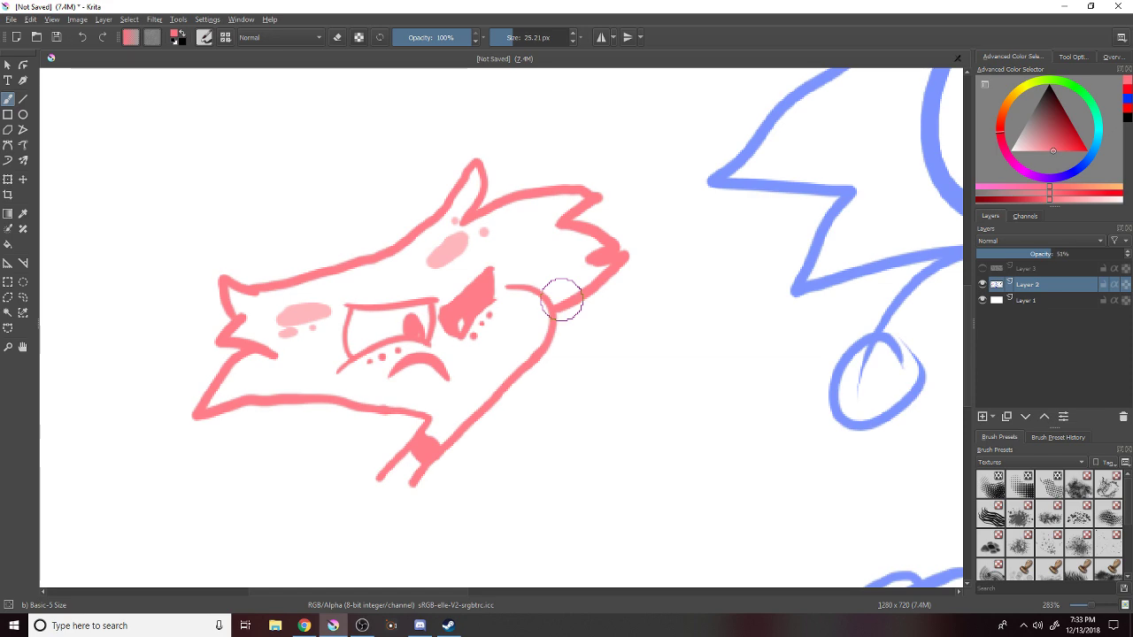
# Briefly switch to the browser and return to the drawing.
pyautogui.scroll(-2, 562, 301)
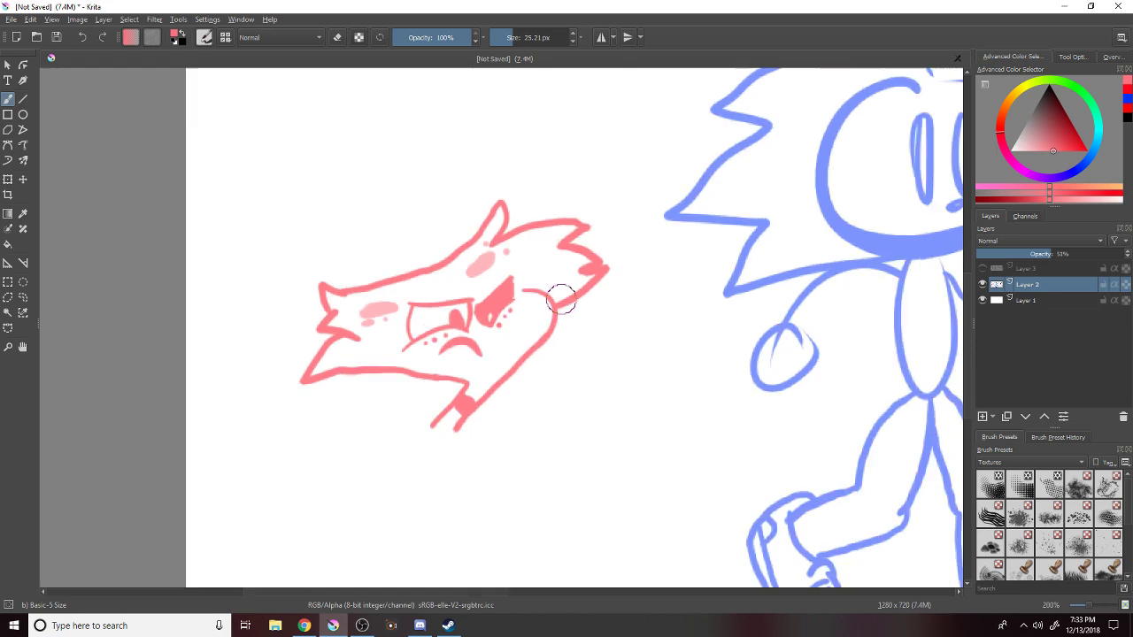
pyautogui.scroll(2, 561, 301)
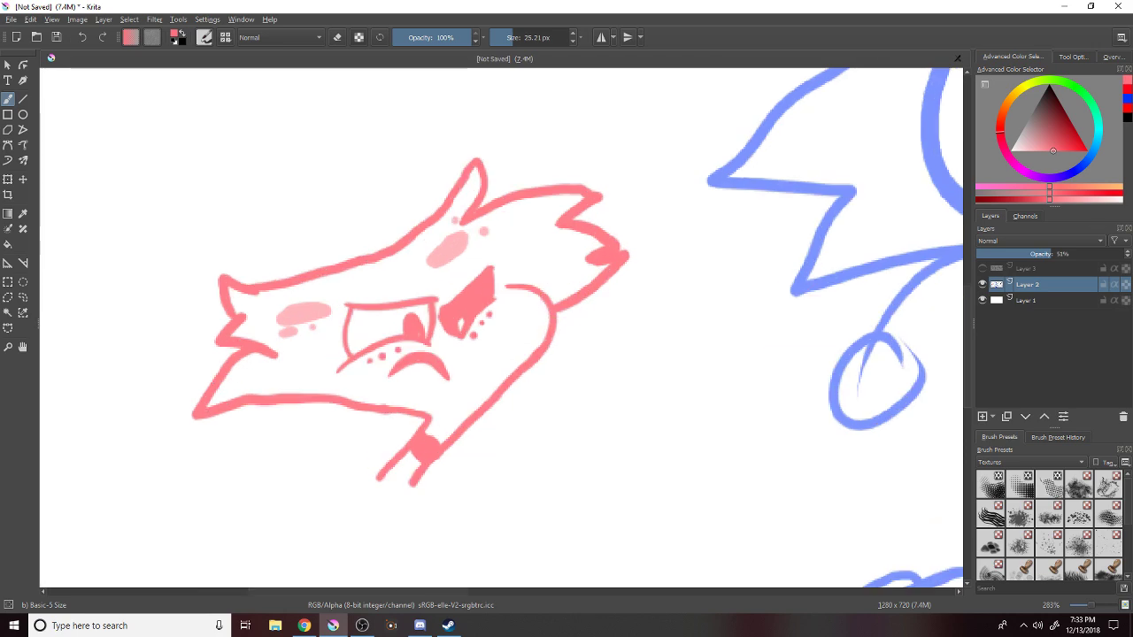
pyautogui.click(304, 626)
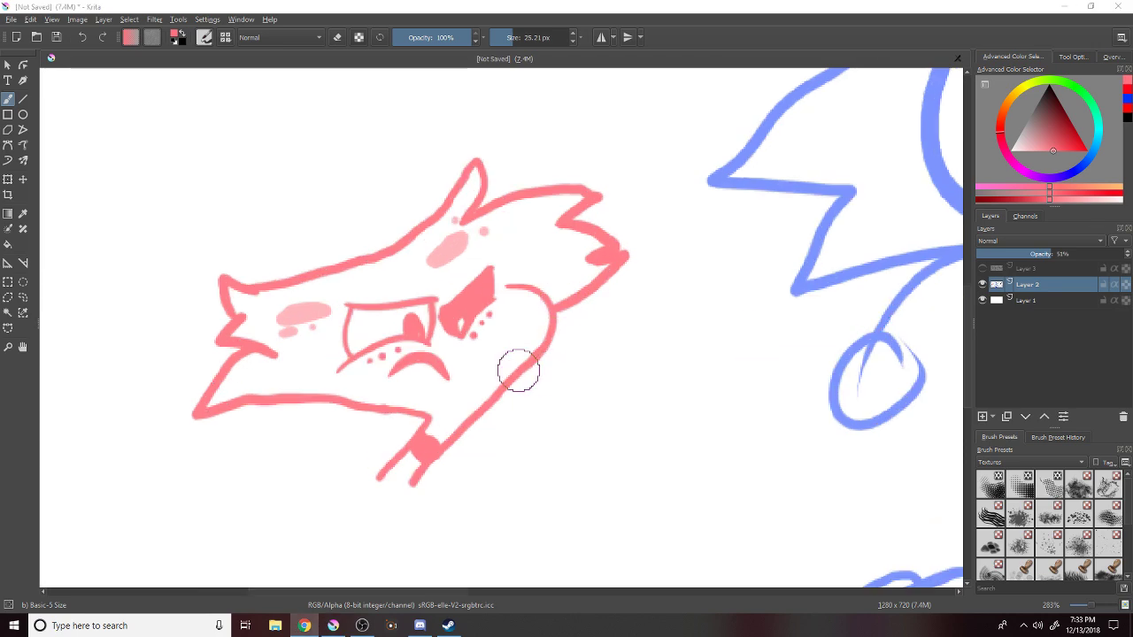
pyautogui.click(505, 602)
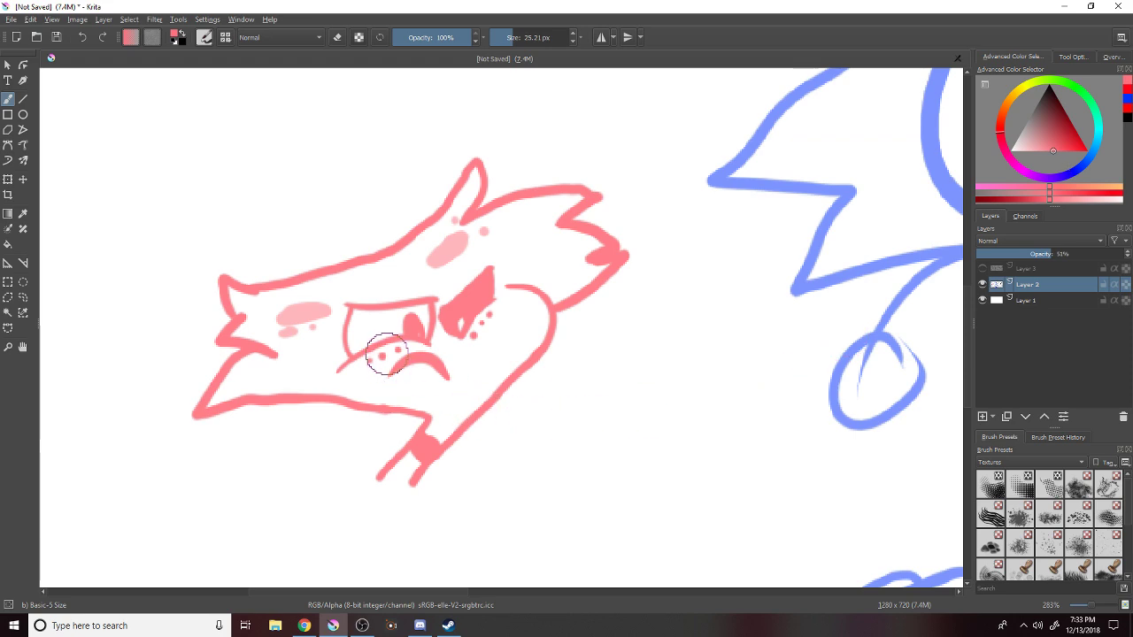
# With a 7.47 px eraser, clean stray pink pixels around the right-eye highlight.
pyautogui.scroll(5, 456, 323)
pyautogui.click(337, 37)
pyautogui.scroll(3, 549, 338)
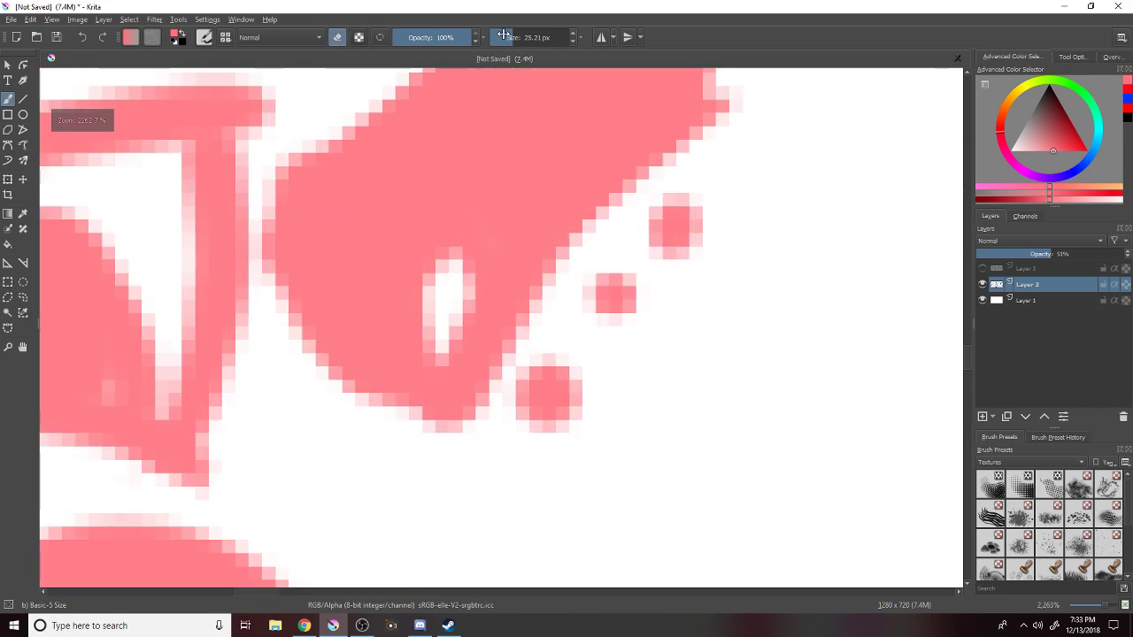
pyautogui.press('[')
pyautogui.press('[')
pyautogui.press('[')
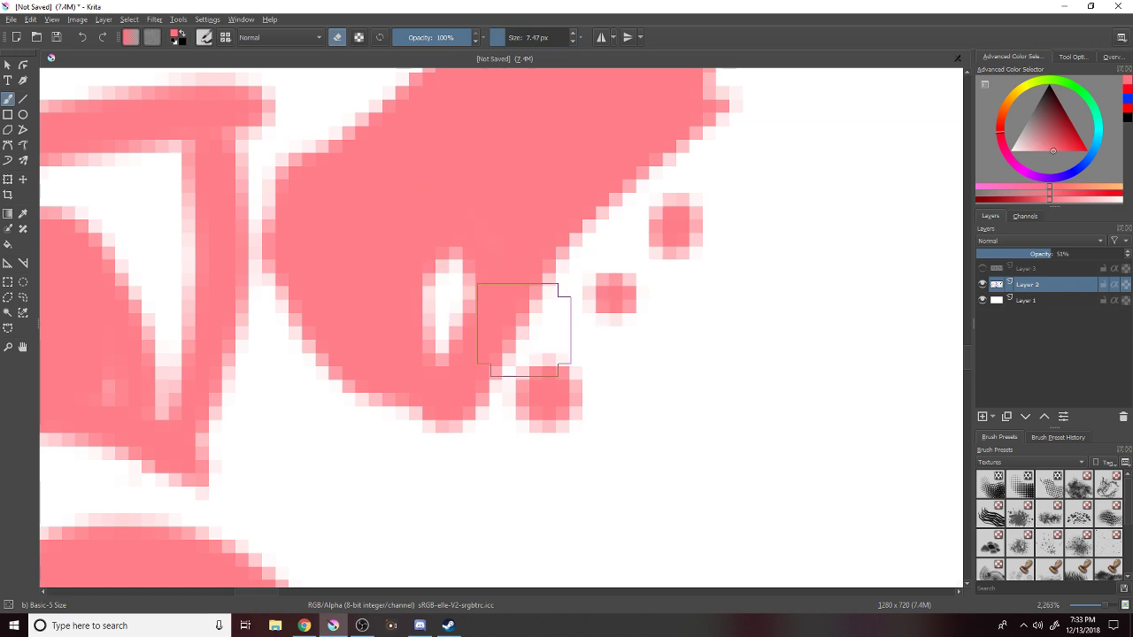
pyautogui.moveTo(434, 283)
pyautogui.mouseDown()
pyautogui.moveTo(428, 238)
pyautogui.moveTo(460, 239)
pyautogui.moveTo(466, 280)
pyautogui.moveTo(459, 217)
pyautogui.moveTo(443, 213)
pyautogui.moveTo(444, 300)
pyautogui.moveTo(449, 236)
pyautogui.moveTo(448, 292)
pyautogui.moveTo(443, 266)
pyautogui.mouseUp()
pyautogui.scroll(-6, 447, 288)
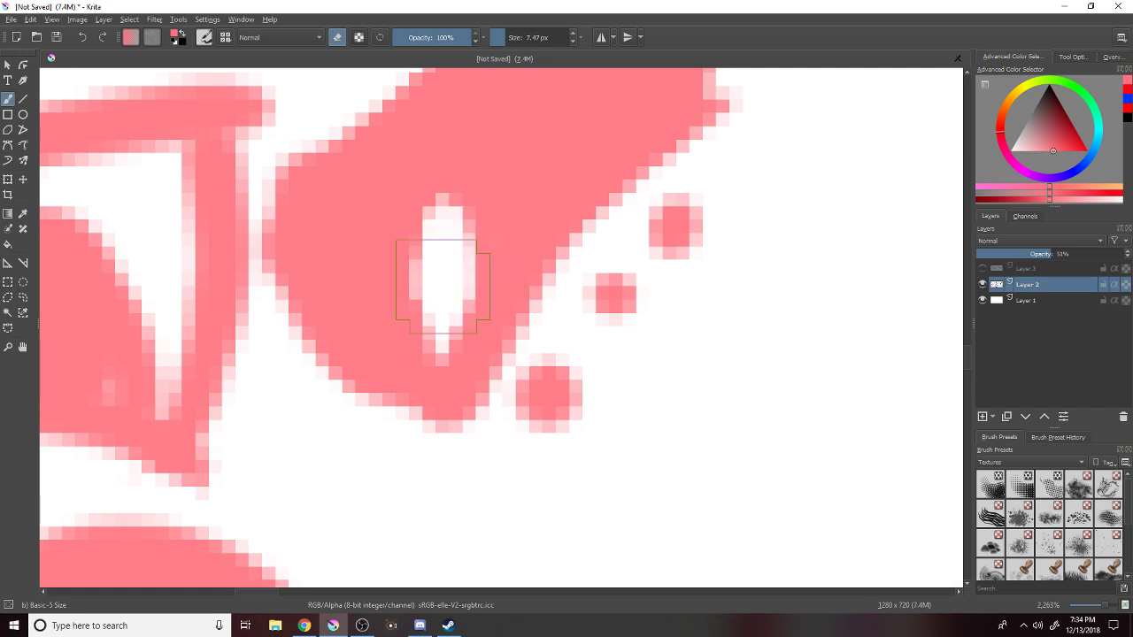
pyautogui.scroll(2, 537, 312)
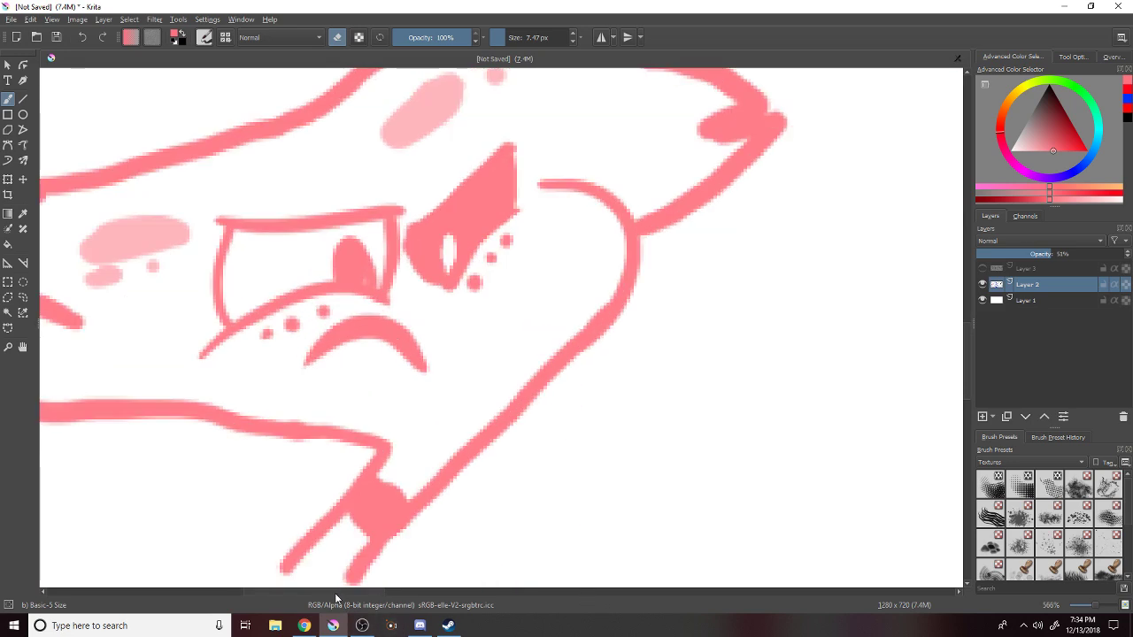
pyautogui.scroll(-1, 320, 587)
# Dab a tiny freckle near the mouth and switch the colour to saturated red.
pyautogui.scroll(-1, 449, 442)
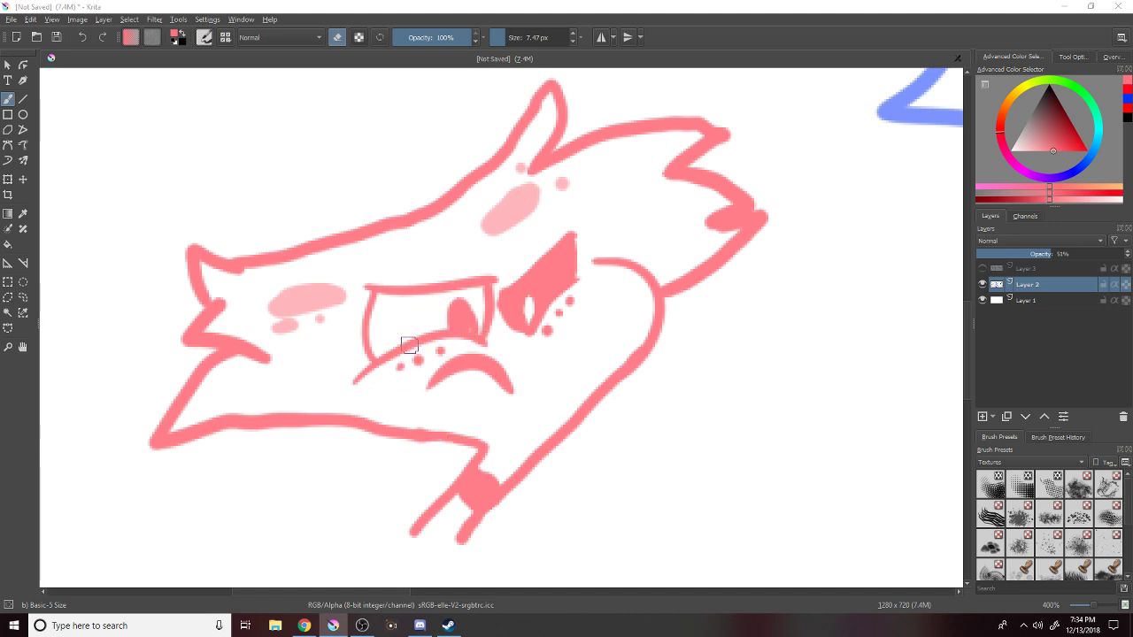
pyautogui.click(404, 383)
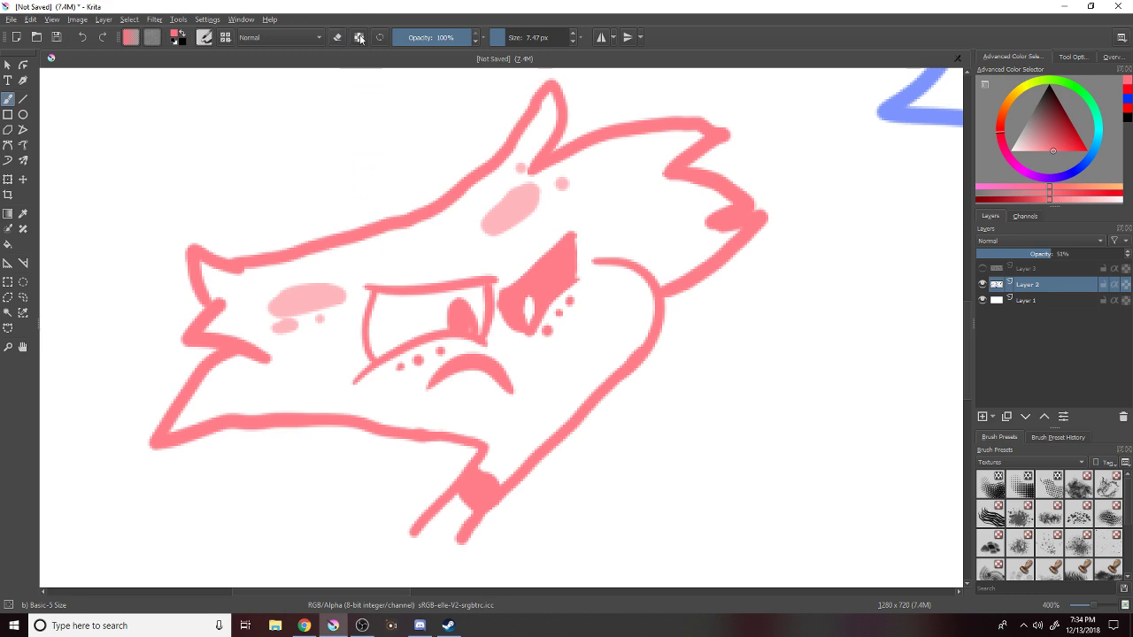
pyautogui.click(1086, 150)
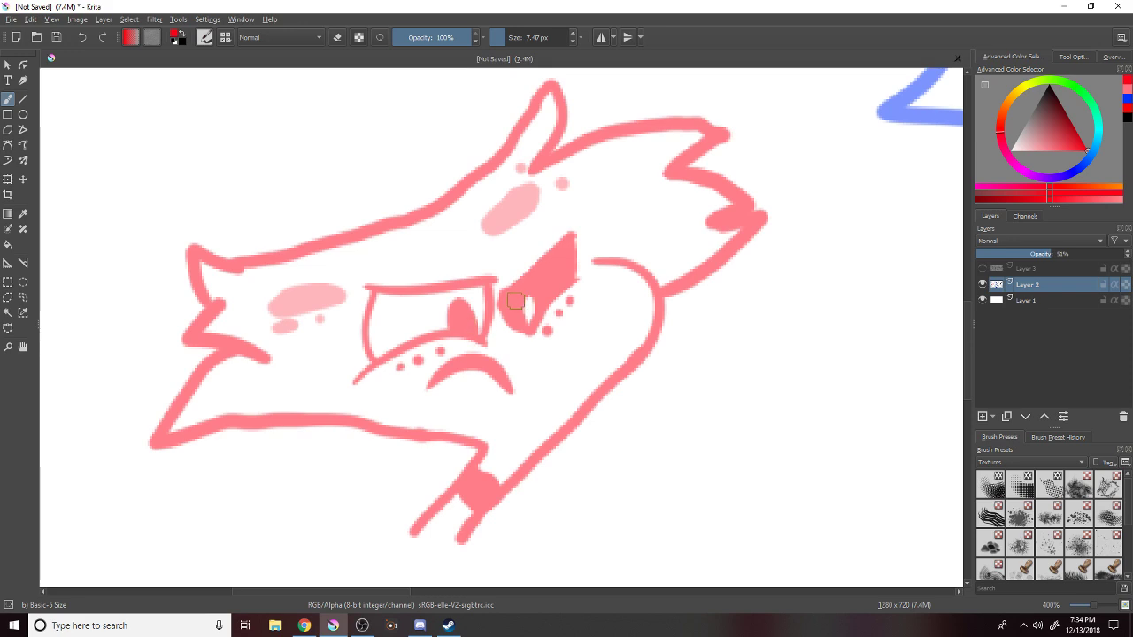
pyautogui.hotkey('alt', 'Tab')
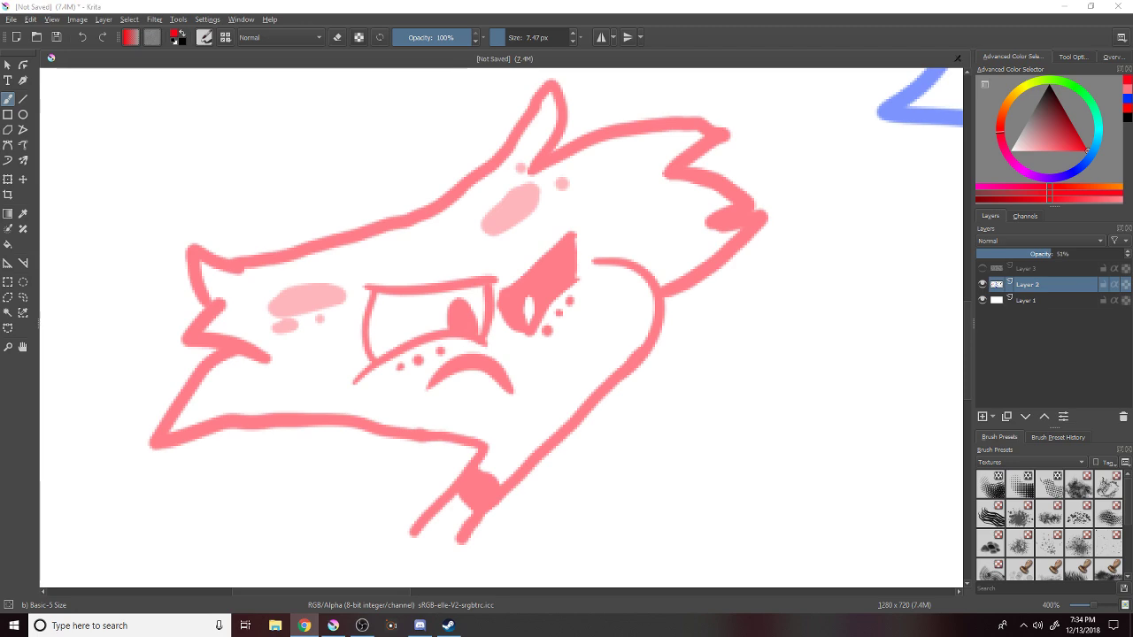
# Repaint the forehead dots beside the blush larger in a lighter pink.
pyautogui.scroll(1, 779, 214)
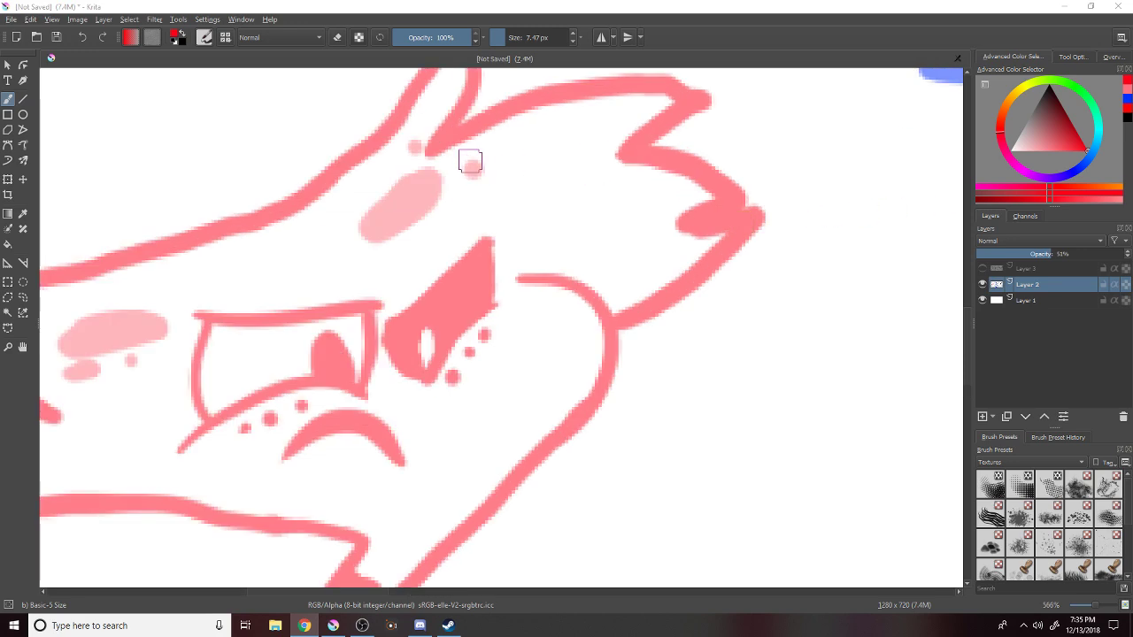
pyautogui.moveTo(470, 168); pyautogui.dragTo(475, 167)
pyautogui.hotkey('ctrl', 'z')
pyautogui.moveTo(1051, 153); pyautogui.dragTo(1052, 157)
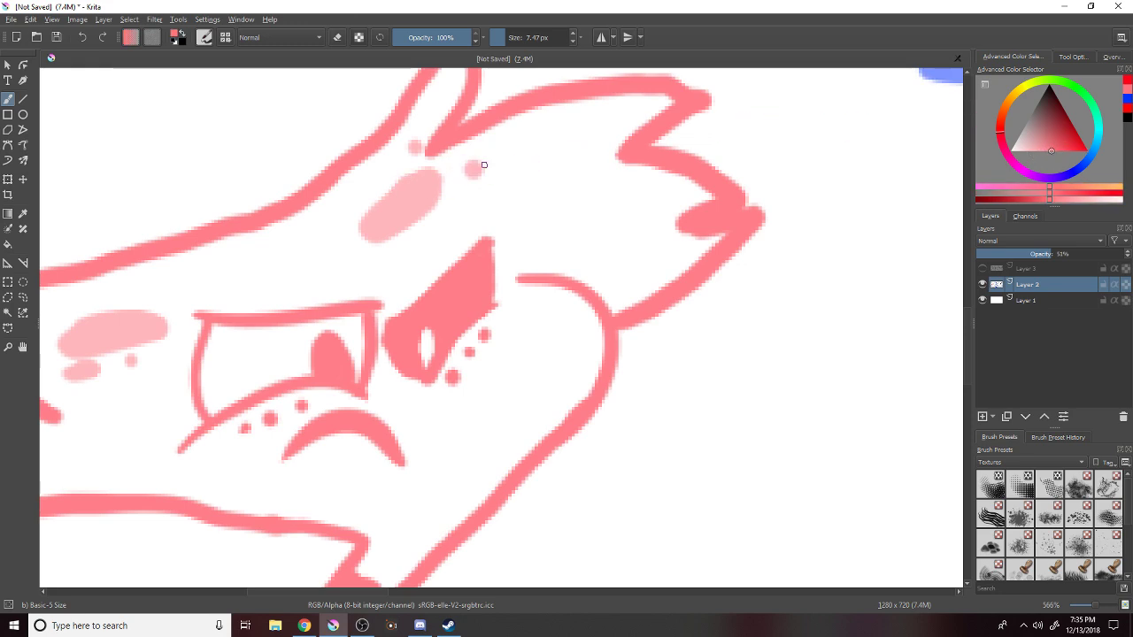
pyautogui.moveTo(467, 172)
pyautogui.mouseDown()
pyautogui.moveTo(477, 167)
pyautogui.moveTo(413, 147)
pyautogui.mouseUp()
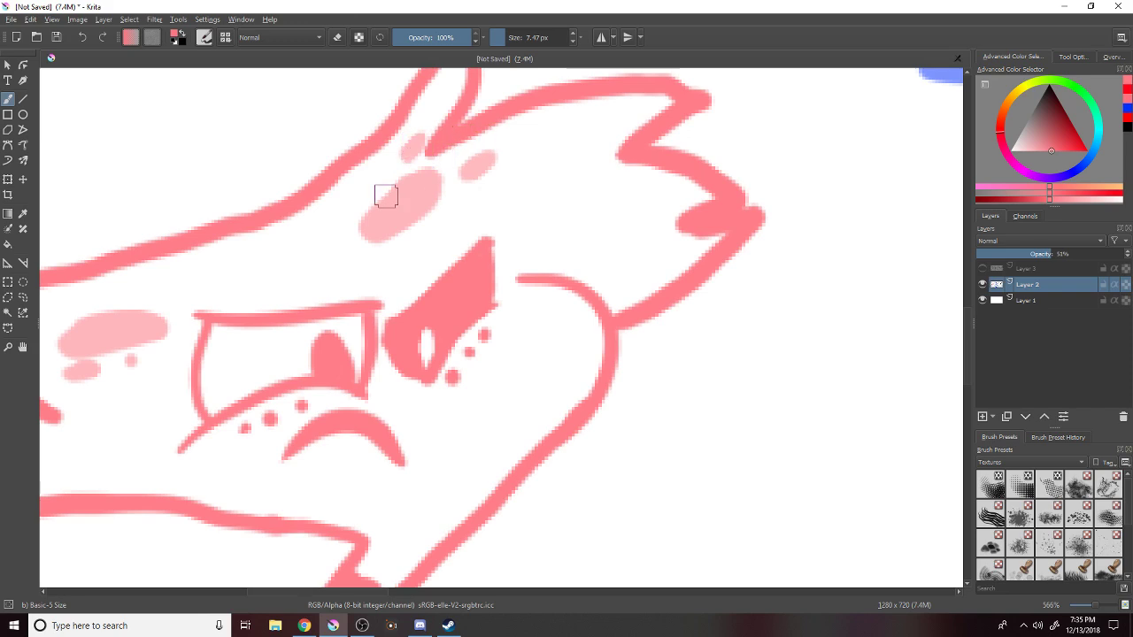
pyautogui.scroll(-4, 386, 197)
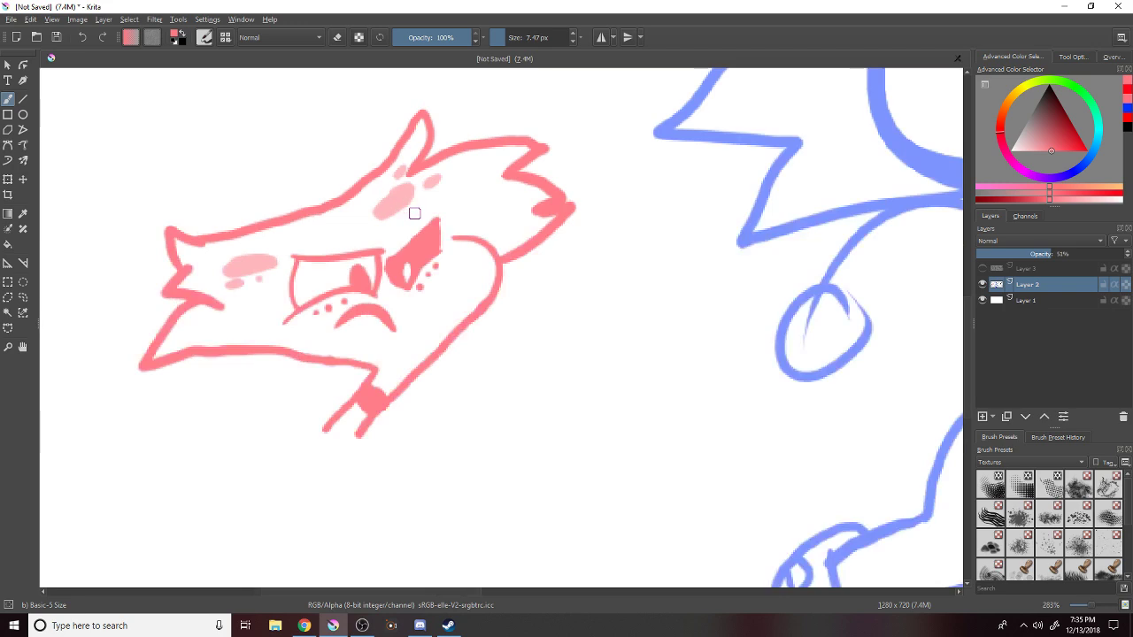
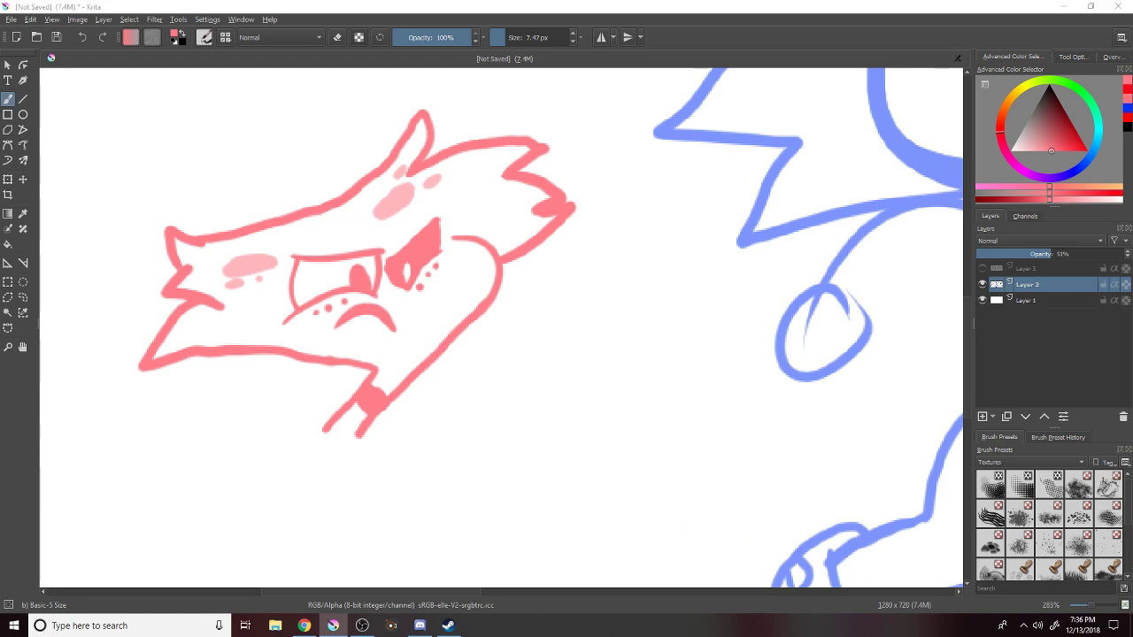
# Back in Krita, pick a deeper red and paint a bow tie at the creature's neck tip, undoing stray strokes.
pyautogui.hotkey('alt', 'Tab')
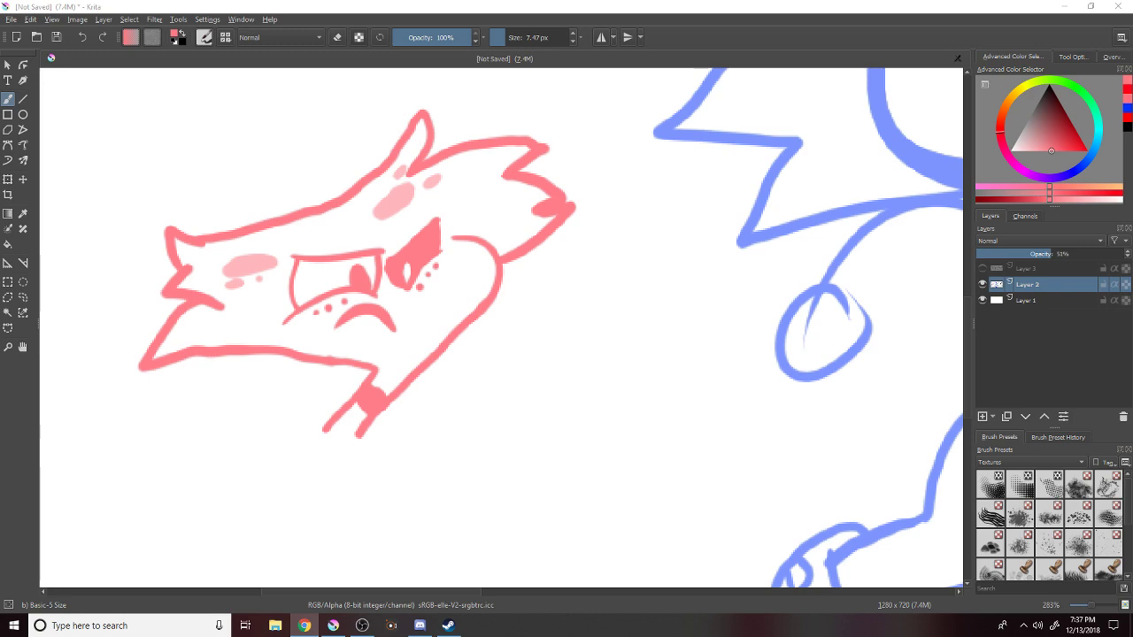
pyautogui.click(716, 609)
pyautogui.moveTo(496, 496); pyautogui.dragTo(562, 496)
pyautogui.scroll(-3, 965, 319)
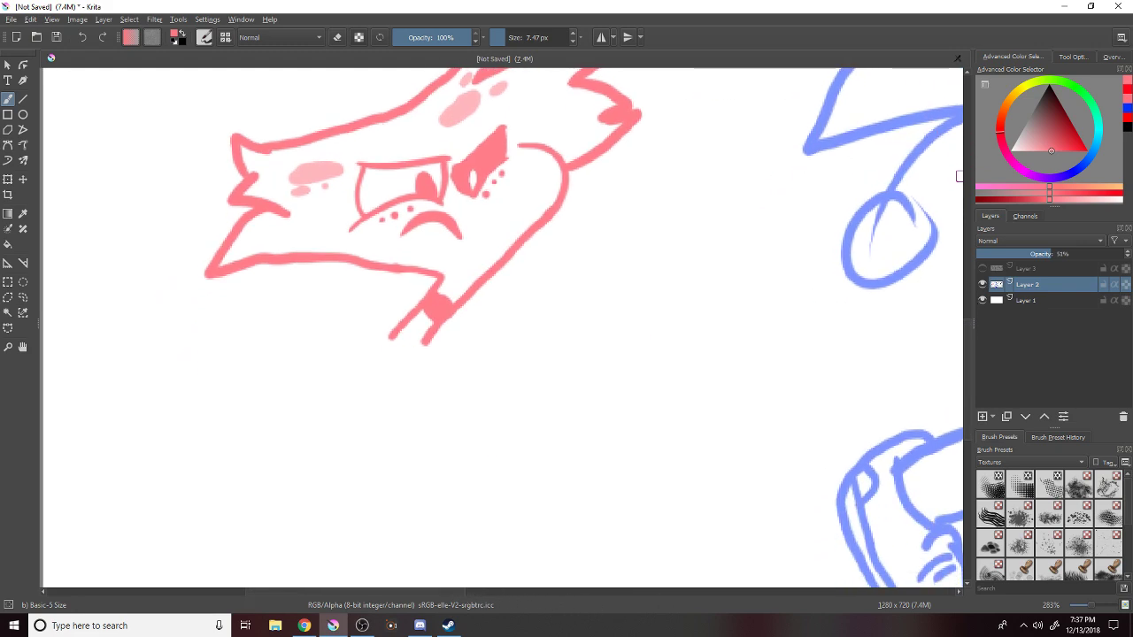
pyautogui.hscroll(-2, 462, 593)
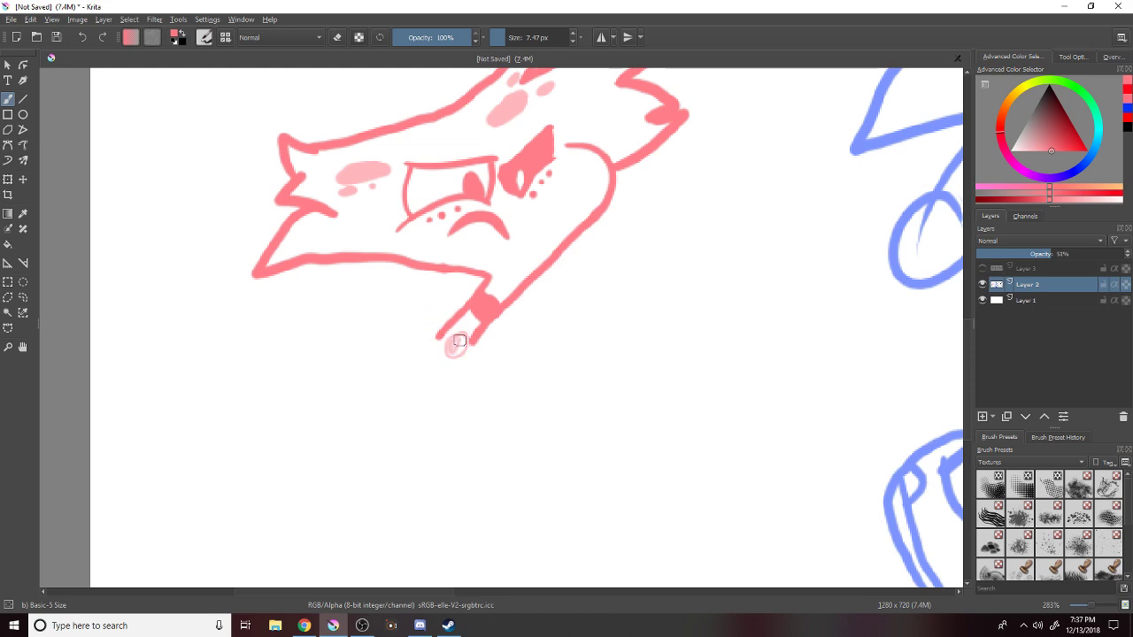
pyautogui.moveTo(1066, 149); pyautogui.dragTo(1104, 175)
pyautogui.moveTo(458, 342)
pyautogui.mouseDown()
pyautogui.moveTo(449, 351)
pyautogui.moveTo(461, 340)
pyautogui.moveTo(432, 332)
pyautogui.moveTo(409, 343)
pyautogui.moveTo(413, 362)
pyautogui.moveTo(443, 372)
pyautogui.mouseUp()
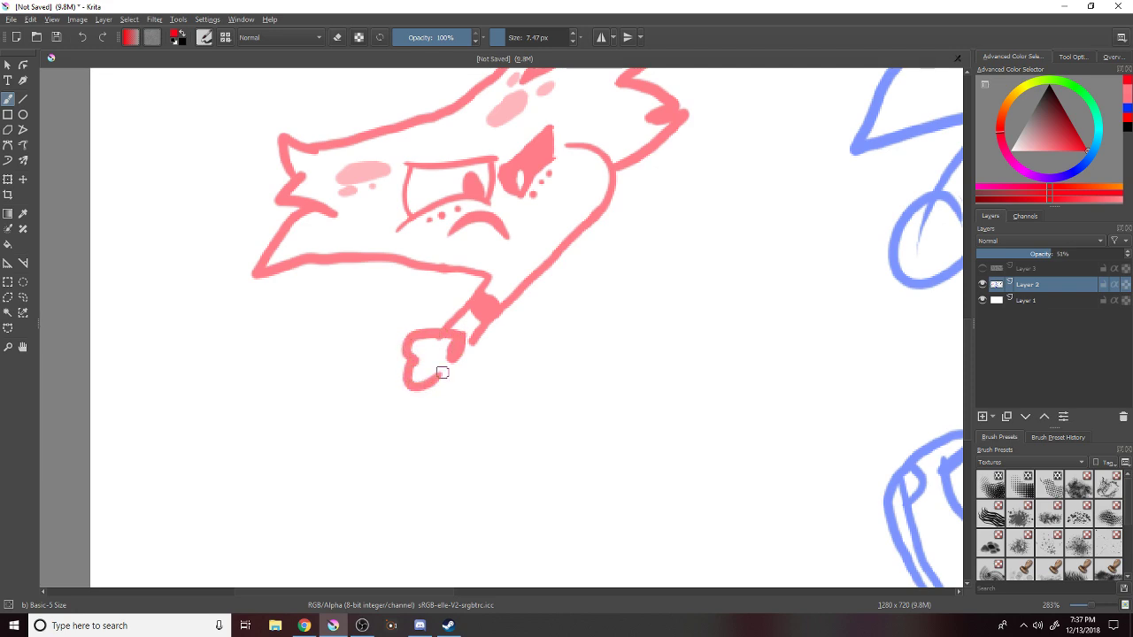
pyautogui.hotkey('ctrl', 'z')
pyautogui.moveTo(460, 335)
pyautogui.mouseDown()
pyautogui.moveTo(434, 320)
pyautogui.moveTo(406, 326)
pyautogui.moveTo(412, 373)
pyautogui.moveTo(441, 365)
pyautogui.moveTo(467, 338)
pyautogui.moveTo(490, 343)
pyautogui.moveTo(485, 361)
pyautogui.moveTo(505, 338)
pyautogui.moveTo(506, 360)
pyautogui.moveTo(487, 374)
pyautogui.moveTo(461, 352)
pyautogui.moveTo(486, 370)
pyautogui.moveTo(505, 354)
pyautogui.moveTo(496, 345)
pyautogui.moveTo(437, 349)
pyautogui.moveTo(443, 356)
pyautogui.moveTo(428, 326)
pyautogui.moveTo(409, 337)
pyautogui.moveTo(447, 337)
pyautogui.mouseUp()
pyautogui.hotkey('ctrl', 'z')
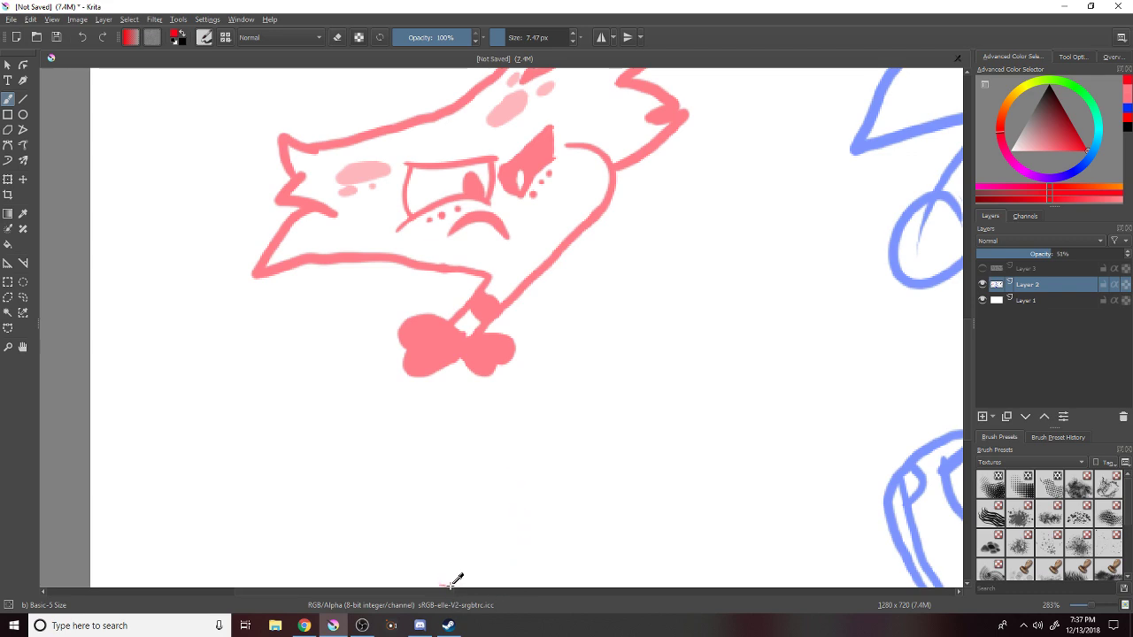
pyautogui.moveTo(450, 591); pyautogui.dragTo(419, 592)
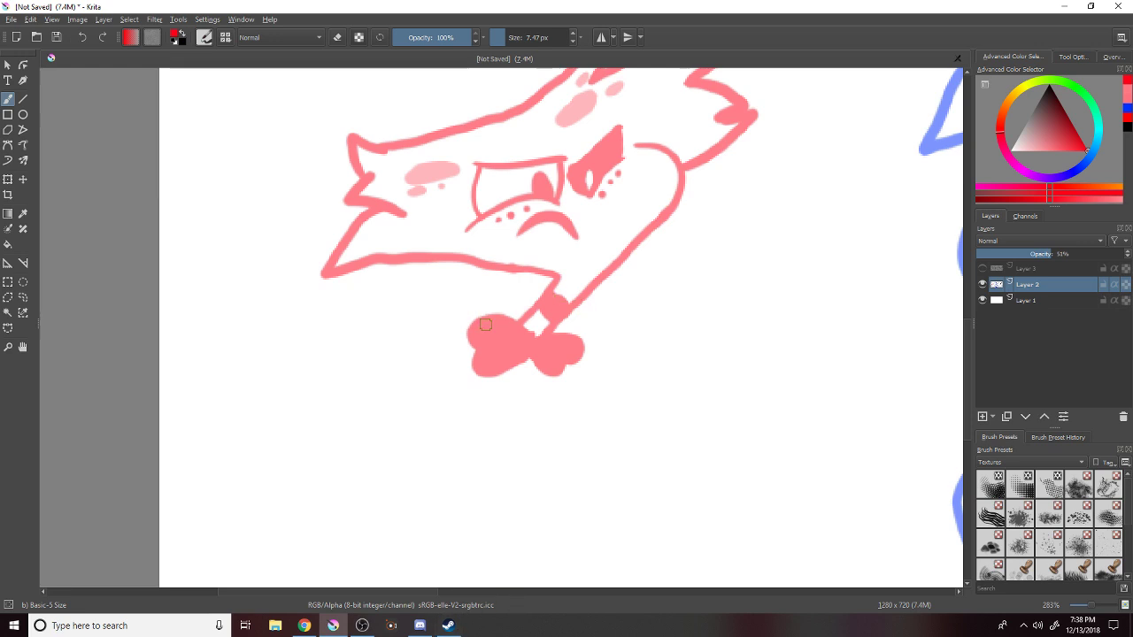
pyautogui.moveTo(467, 308)
pyautogui.mouseDown()
pyautogui.moveTo(440, 305)
pyautogui.moveTo(446, 328)
pyautogui.moveTo(365, 334)
pyautogui.mouseUp()
pyautogui.hotkey('ctrl', 'z')
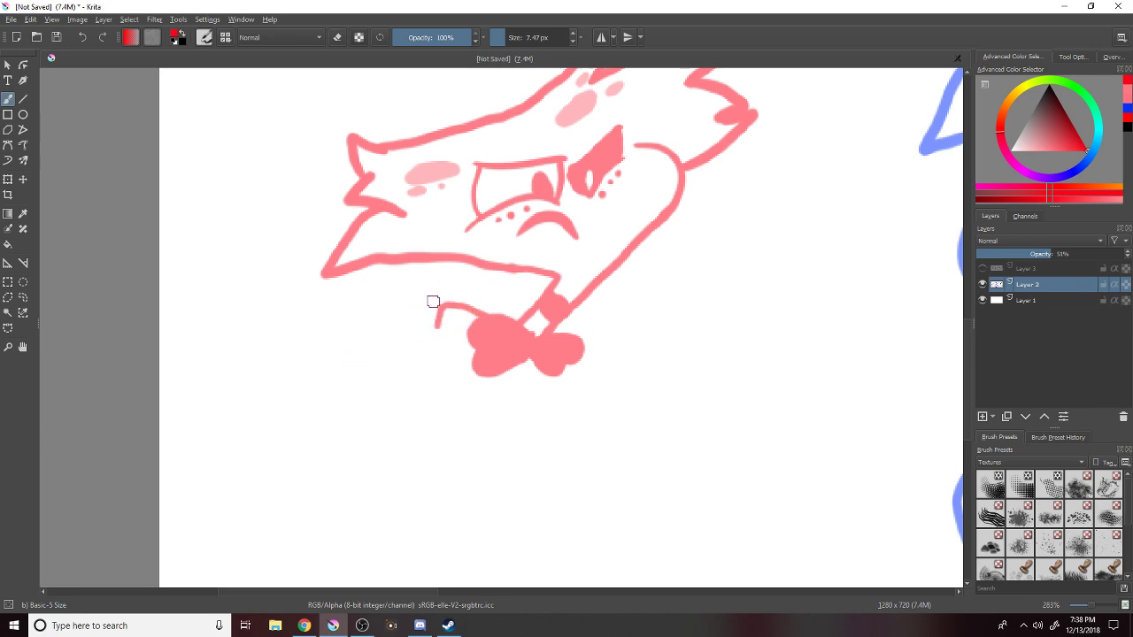
pyautogui.moveTo(455, 332); pyautogui.dragTo(299, 332)
pyautogui.hotkey('ctrl', 'z')
pyautogui.moveTo(447, 329); pyautogui.dragTo(236, 344)
pyautogui.hotkey('ctrl', 'z')
pyautogui.moveTo(447, 327)
pyautogui.mouseDown()
pyautogui.moveTo(292, 321)
pyautogui.moveTo(308, 421)
pyautogui.moveTo(279, 449)
pyautogui.moveTo(329, 475)
pyautogui.moveTo(353, 508)
pyautogui.mouseUp()
pyautogui.hotkey('ctrl', 'z')
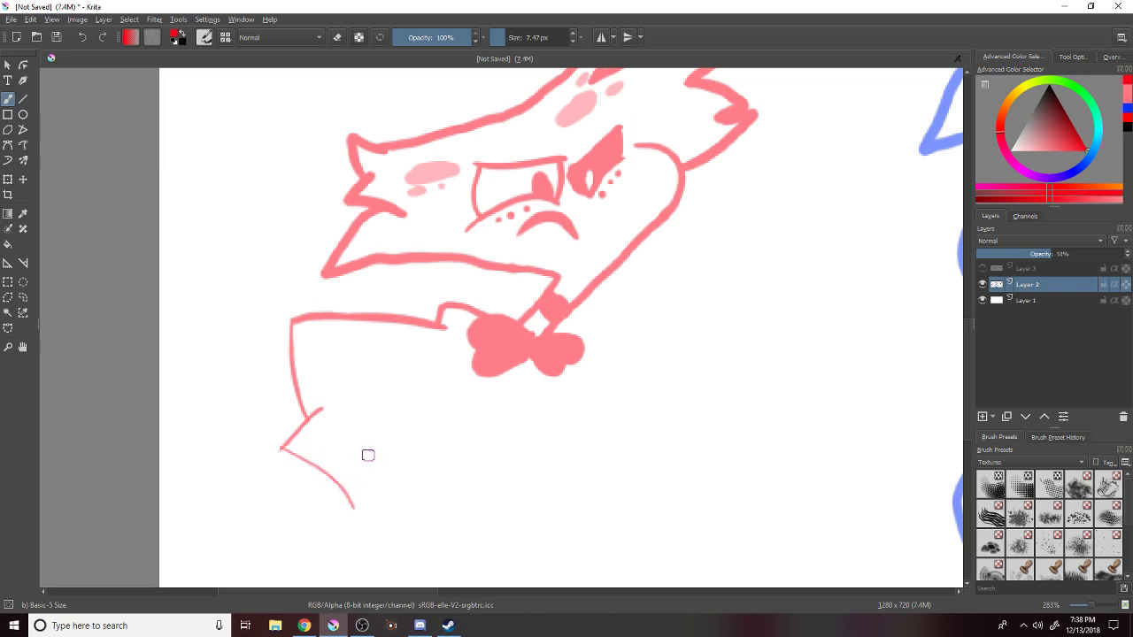
pyautogui.moveTo(315, 410)
pyautogui.mouseDown()
pyautogui.moveTo(318, 342)
pyautogui.moveTo(379, 336)
pyautogui.moveTo(432, 354)
pyautogui.mouseUp()
pyautogui.moveTo(347, 512)
pyautogui.mouseDown()
pyautogui.moveTo(319, 488)
pyautogui.moveTo(340, 508)
pyautogui.moveTo(328, 498)
pyautogui.moveTo(315, 512)
pyautogui.moveTo(299, 484)
pyautogui.mouseUp()
pyautogui.hotkey('ctrl', 'z')
pyautogui.hotkey('ctrl', 'z')
pyautogui.hotkey('ctrl', 'z')
pyautogui.hotkey('ctrl', 'z')
pyautogui.hotkey('ctrl', 'z')
pyautogui.hotkey('ctrl', 'z')
pyautogui.hotkey('ctrl', 'z')
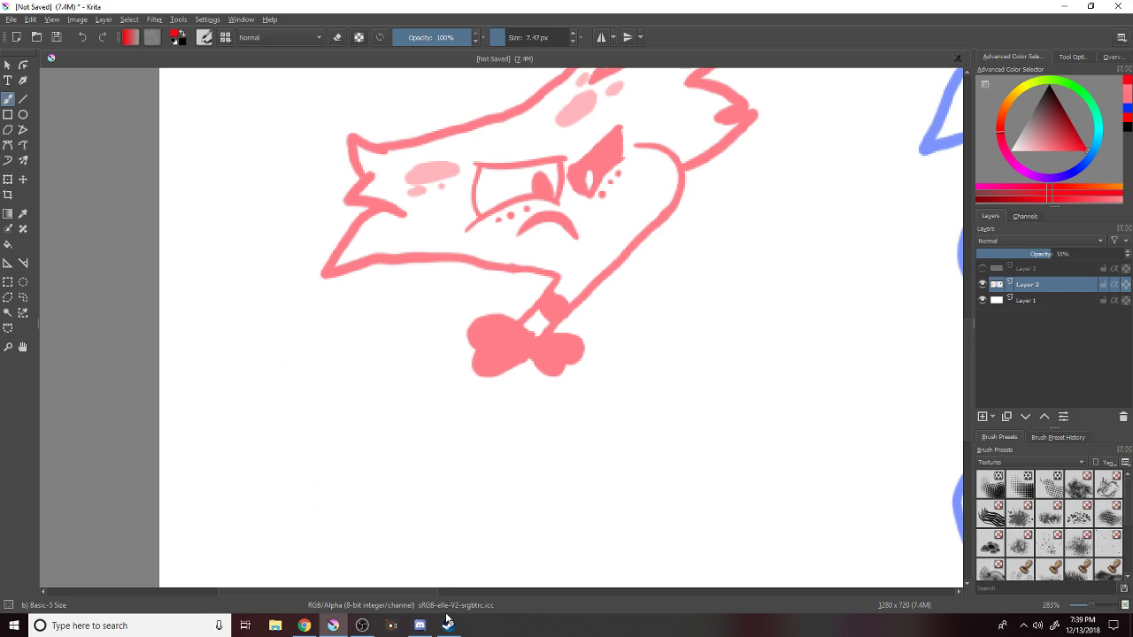
pyautogui.moveTo(431, 593); pyautogui.dragTo(463, 561)
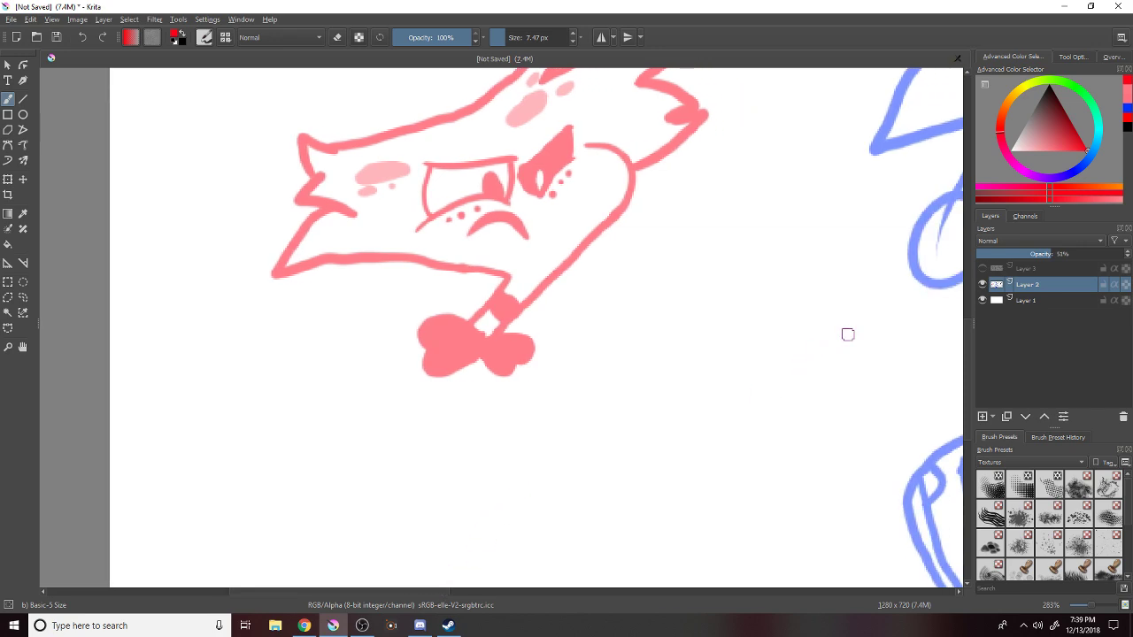
pyautogui.scroll(1, 969, 334)
pyautogui.moveTo(968, 336); pyautogui.dragTo(964, 321)
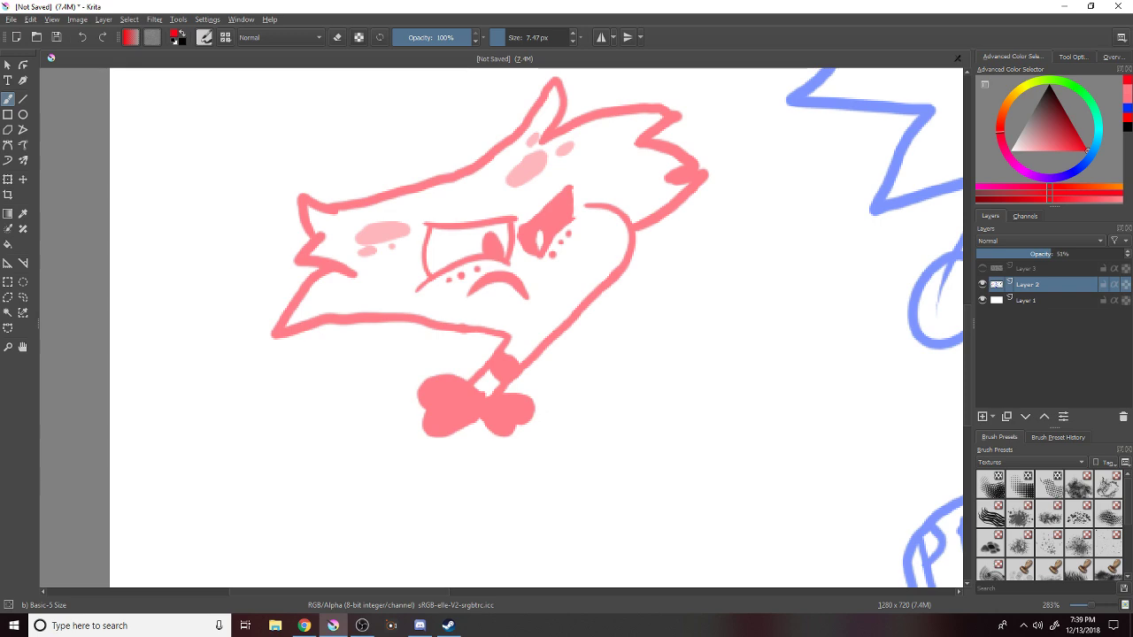
pyautogui.hotkey('alt', 'Tab')
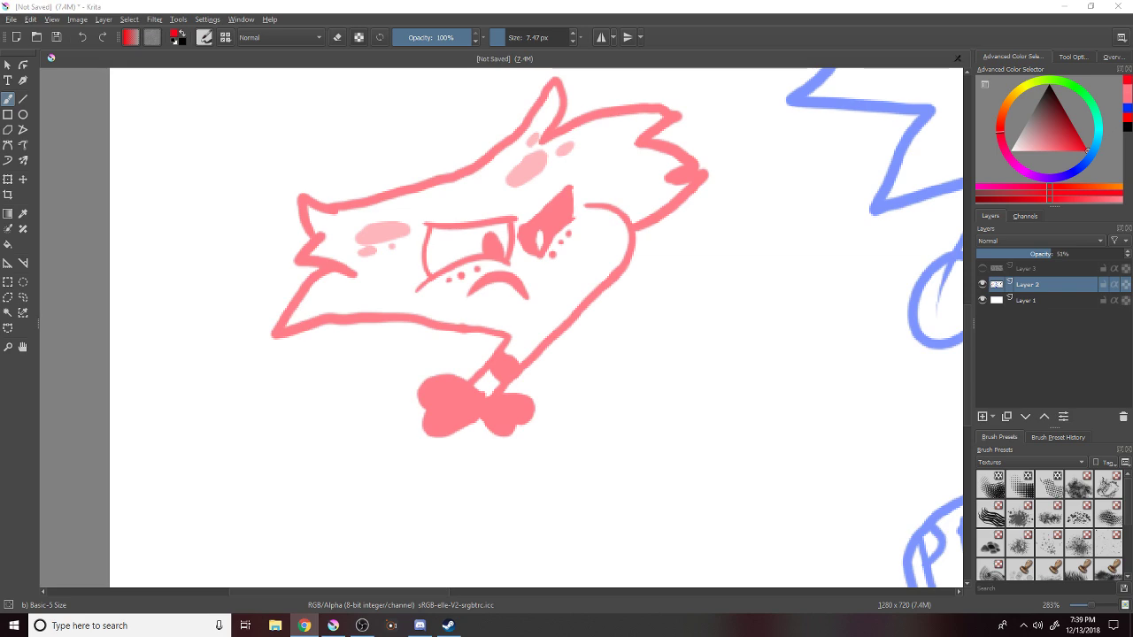
# Return to Krita and scroll the canvas to review the pink creature with its bow tie.
pyautogui.click(498, 607)
pyautogui.click(722, 608)
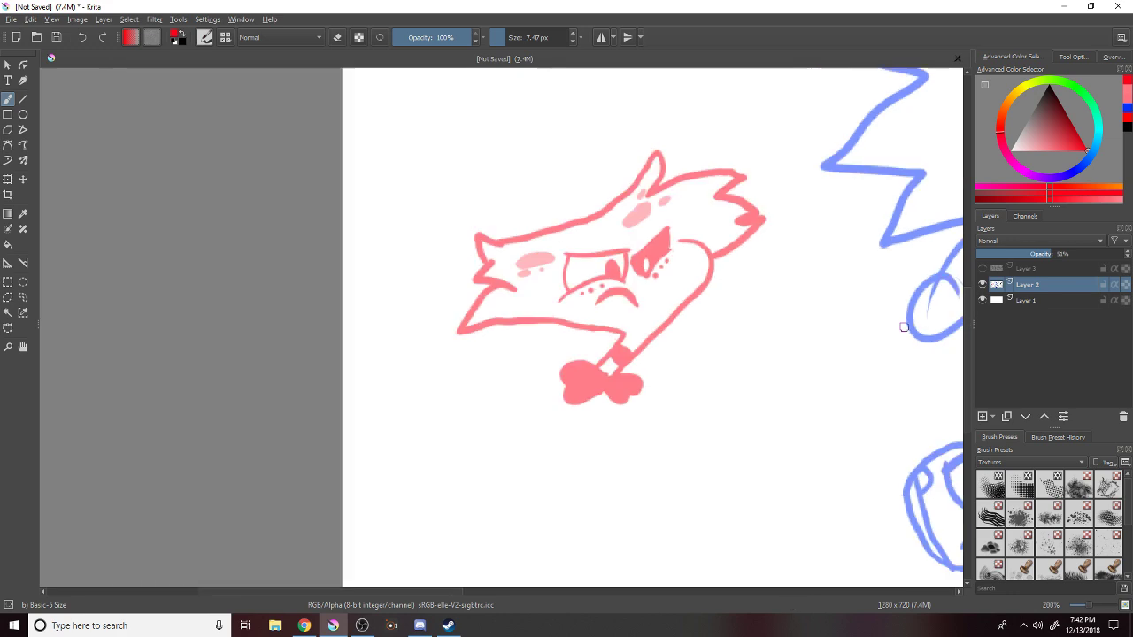
pyautogui.scroll(-4, 906, 324)
pyautogui.scroll(4, 905, 328)
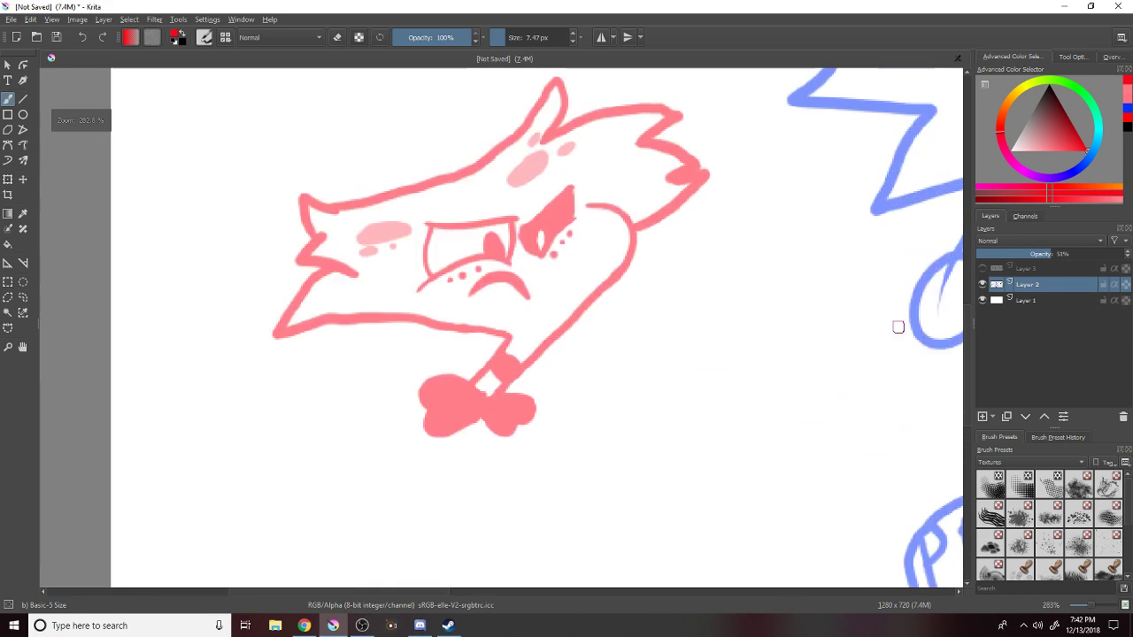
pyautogui.scroll(3, 905, 328)
pyautogui.scroll(-10, 903, 334)
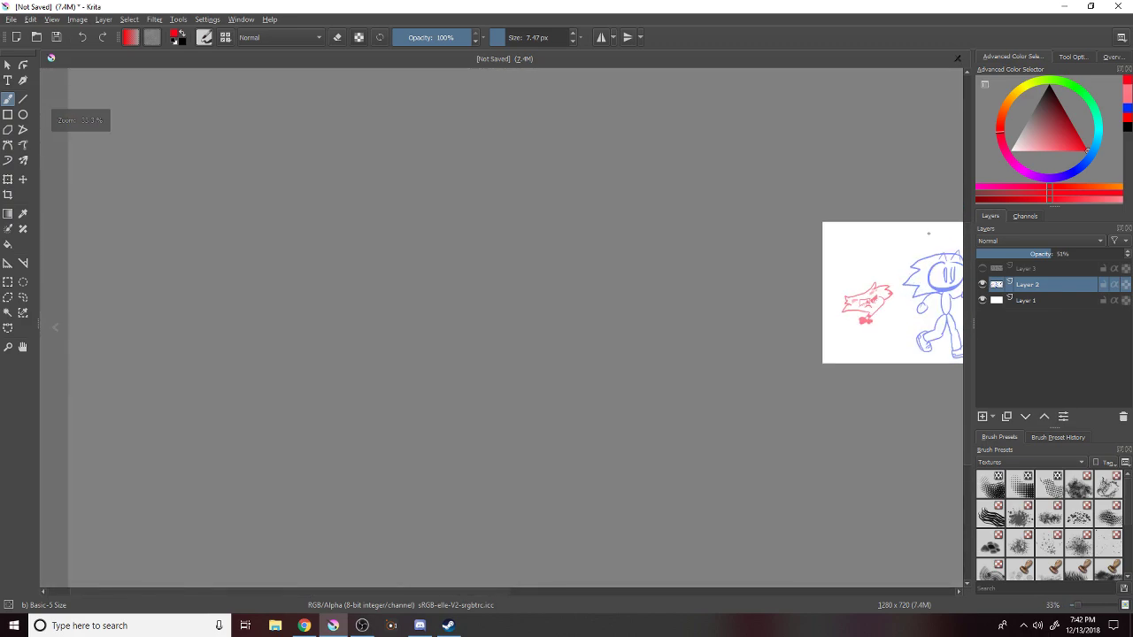
pyautogui.scroll(7, 909, 272)
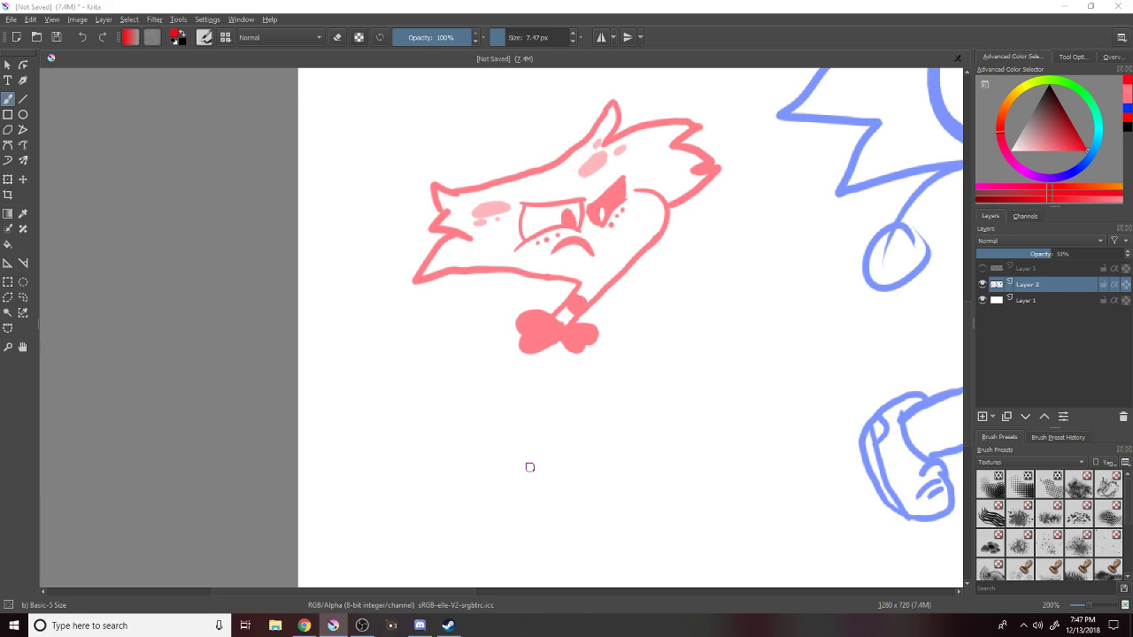
# Pick the grey colour and draw the box figure's outline below the creature, redoing stray strokes.
pyautogui.click(1054, 115)
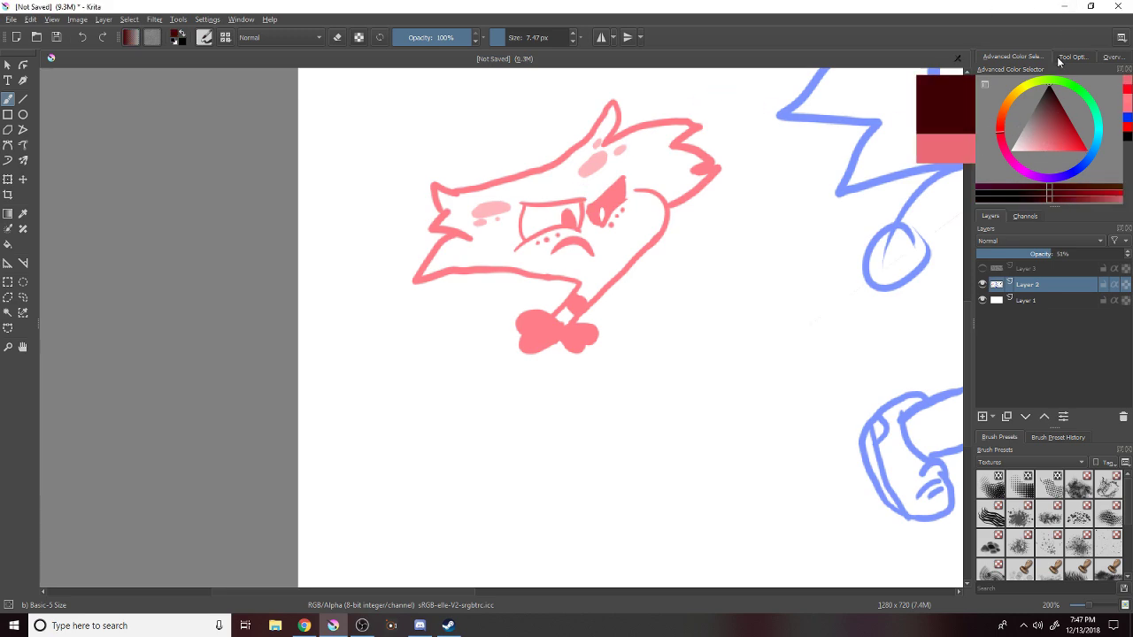
pyautogui.scroll(-2, 965, 317)
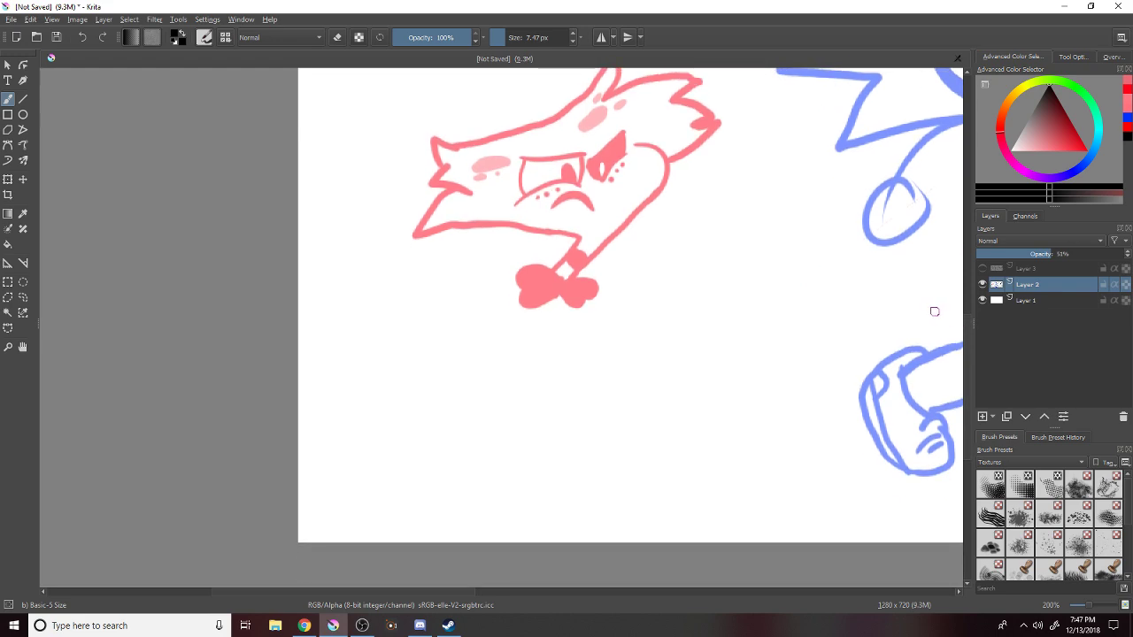
pyautogui.moveTo(499, 495); pyautogui.dragTo(582, 486)
pyautogui.hotkey('ctrl', 'z')
pyautogui.moveTo(510, 509)
pyautogui.mouseDown()
pyautogui.moveTo(662, 496)
pyautogui.moveTo(684, 461)
pyautogui.moveTo(699, 349)
pyautogui.mouseUp()
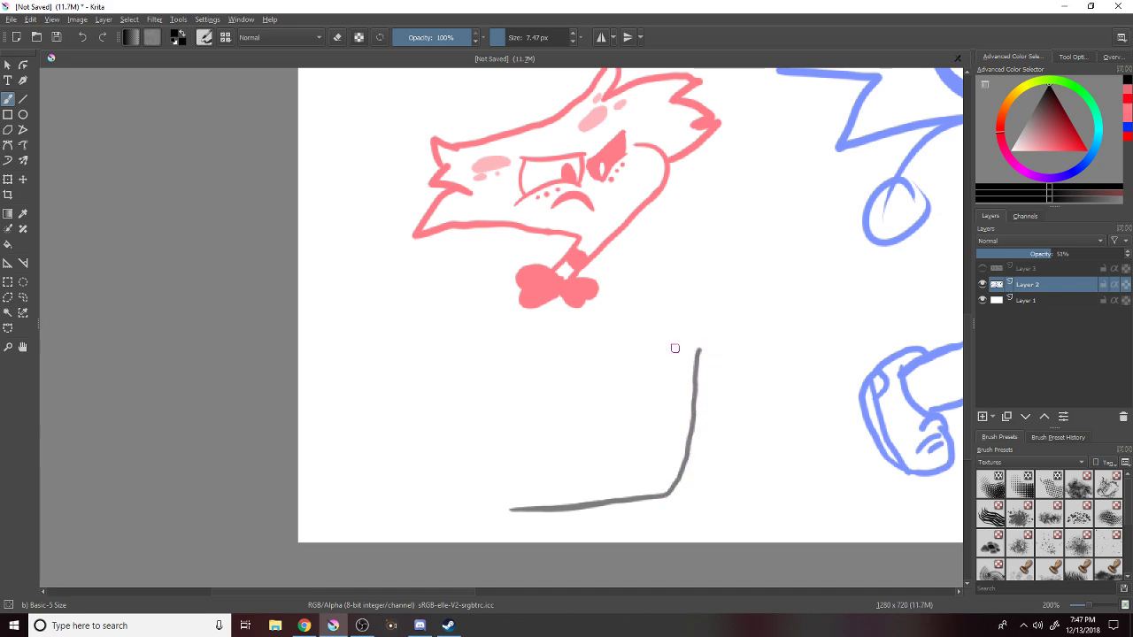
pyautogui.moveTo(528, 513)
pyautogui.mouseDown()
pyautogui.moveTo(495, 525)
pyautogui.moveTo(484, 504)
pyautogui.moveTo(481, 393)
pyautogui.mouseUp()
pyautogui.hotkey('ctrl', 'z')
pyautogui.moveTo(531, 512)
pyautogui.mouseDown()
pyautogui.moveTo(496, 523)
pyautogui.moveTo(472, 474)
pyautogui.moveTo(476, 331)
pyautogui.moveTo(518, 312)
pyautogui.moveTo(714, 307)
pyautogui.moveTo(698, 326)
pyautogui.moveTo(734, 335)
pyautogui.moveTo(711, 347)
pyautogui.moveTo(734, 350)
pyautogui.moveTo(715, 363)
pyautogui.moveTo(525, 387)
pyautogui.moveTo(515, 415)
pyautogui.moveTo(501, 401)
pyautogui.moveTo(496, 431)
pyautogui.moveTo(515, 437)
pyautogui.moveTo(516, 509)
pyautogui.mouseUp()
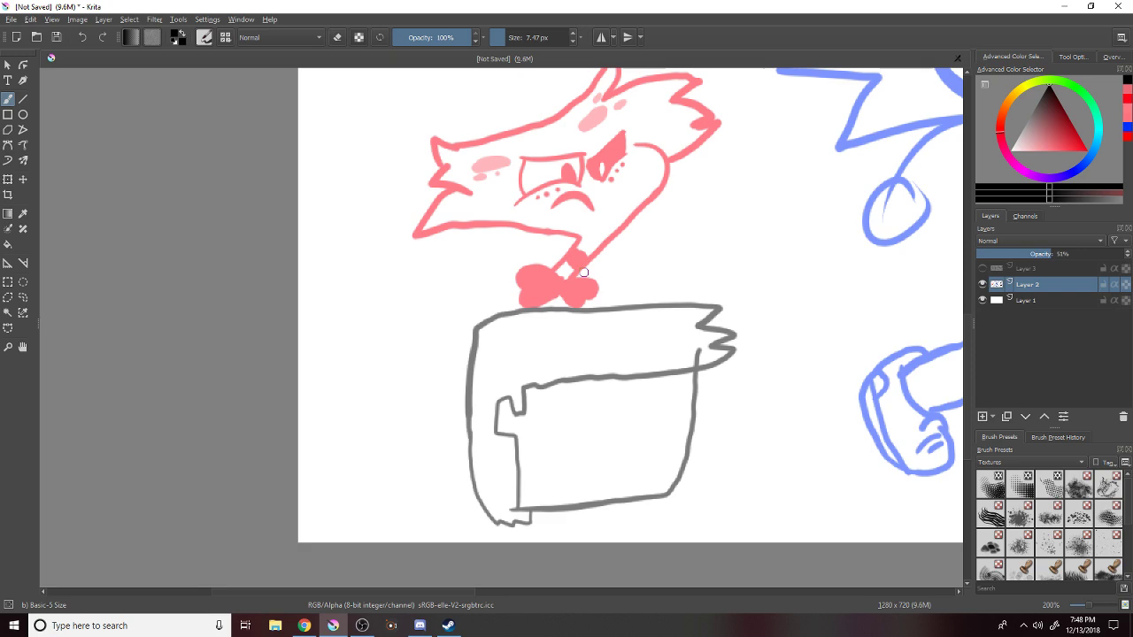
# Finish the box's top line, then draw a toothy mouth and a second square eye inside it.
pyautogui.moveTo(612, 387)
pyautogui.mouseDown()
pyautogui.moveTo(574, 414)
pyautogui.moveTo(578, 453)
pyautogui.moveTo(625, 443)
pyautogui.moveTo(627, 393)
pyautogui.moveTo(604, 388)
pyautogui.moveTo(578, 409)
pyautogui.moveTo(582, 435)
pyautogui.moveTo(601, 428)
pyautogui.moveTo(614, 444)
pyautogui.moveTo(619, 401)
pyautogui.moveTo(603, 395)
pyautogui.moveTo(591, 419)
pyautogui.mouseUp()
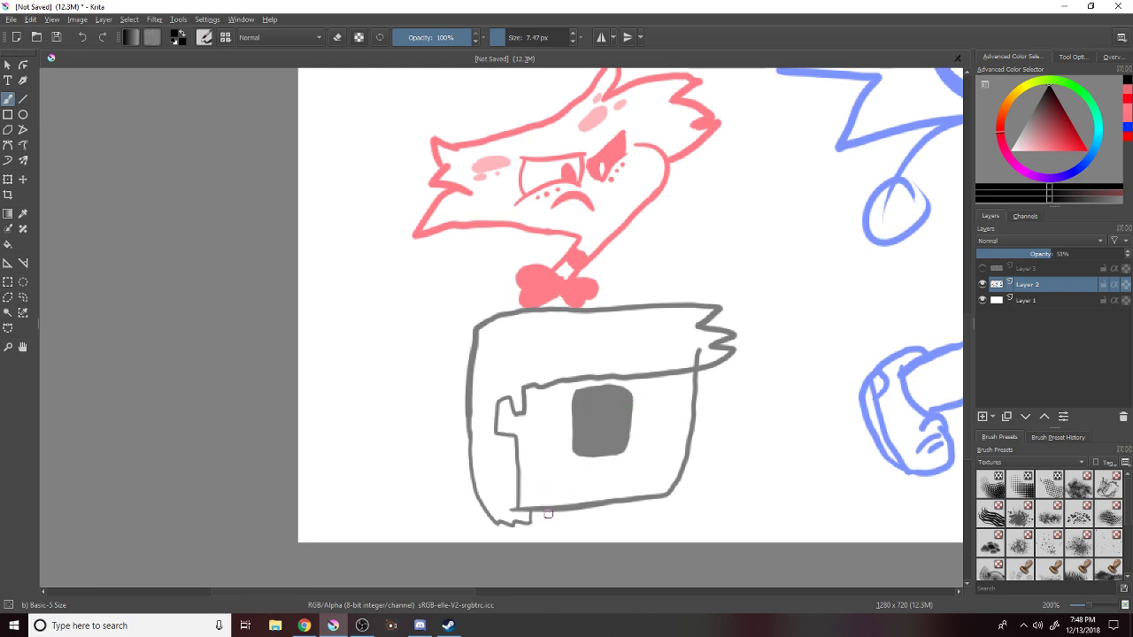
pyautogui.moveTo(581, 503)
pyautogui.mouseDown()
pyautogui.moveTo(571, 494)
pyautogui.moveTo(584, 475)
pyautogui.moveTo(647, 476)
pyautogui.moveTo(664, 492)
pyautogui.mouseUp()
pyautogui.moveTo(591, 478)
pyautogui.mouseDown()
pyautogui.moveTo(605, 480)
pyautogui.moveTo(610, 499)
pyautogui.moveTo(638, 496)
pyautogui.mouseUp()
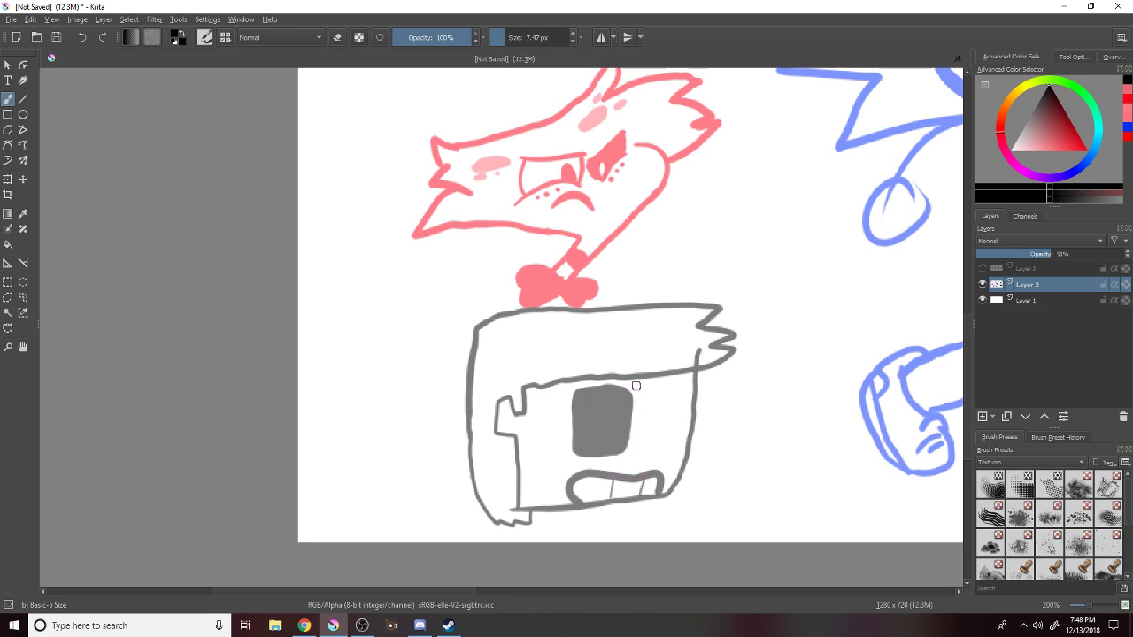
pyautogui.moveTo(668, 399)
pyautogui.mouseDown()
pyautogui.moveTo(648, 387)
pyautogui.moveTo(646, 444)
pyautogui.moveTo(682, 414)
pyautogui.moveTo(665, 405)
pyautogui.moveTo(657, 439)
pyautogui.moveTo(666, 416)
pyautogui.moveTo(674, 437)
pyautogui.mouseUp()
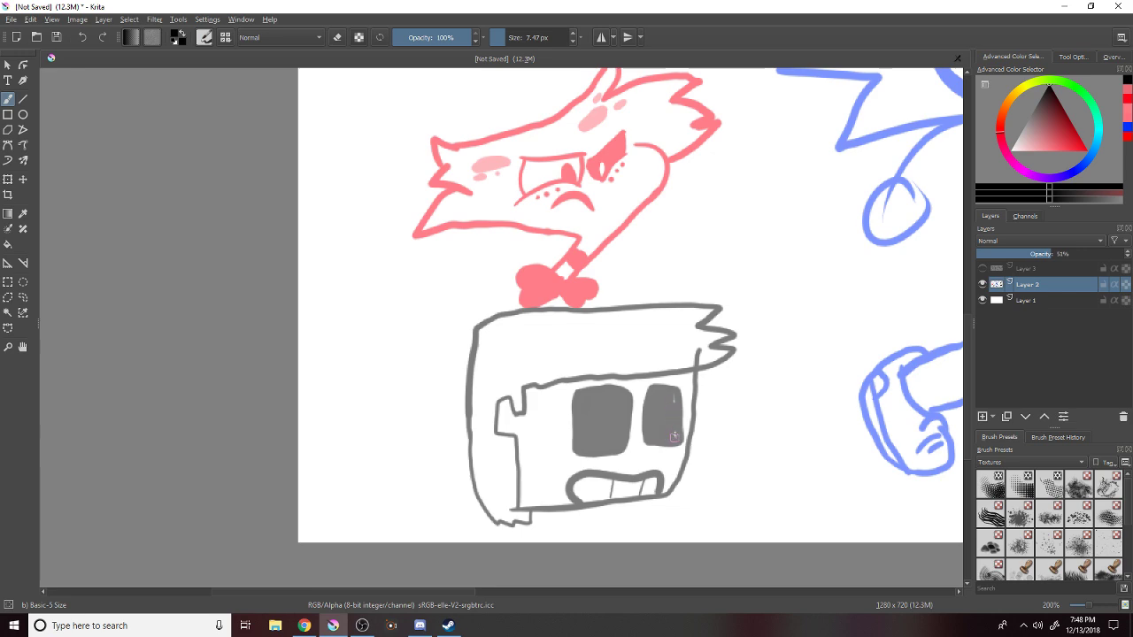
# Pick light blue and paint inside the grey figure's right eye.
pyautogui.click(1091, 155)
pyautogui.click(1005, 152)
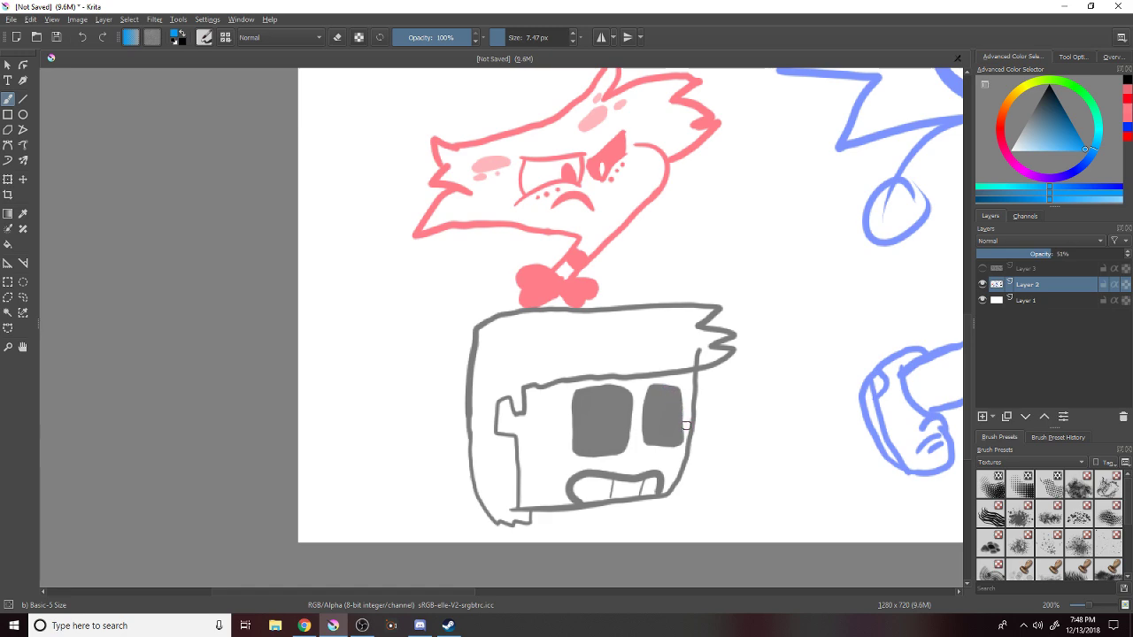
pyautogui.moveTo(671, 400)
pyautogui.mouseDown()
pyautogui.moveTo(660, 399)
pyautogui.moveTo(669, 434)
pyautogui.moveTo(671, 396)
pyautogui.moveTo(666, 418)
pyautogui.mouseUp()
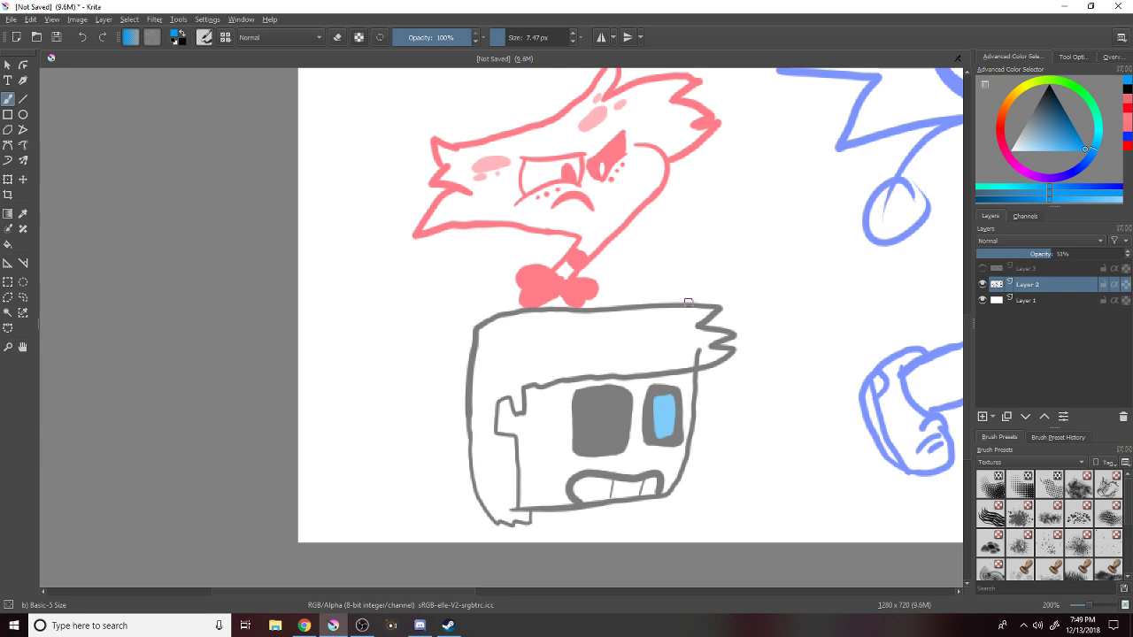
# Undo the grey figure's strokes and its blue eye, clearing the space below the bow tie.
pyautogui.hotkey('ctrl', 'z')
pyautogui.hotkey('ctrl', 'z')
pyautogui.hotkey('ctrl', 'z')
pyautogui.hotkey('ctrl', 'z')
pyautogui.hotkey('ctrl', 'z')
pyautogui.hotkey('ctrl', 'z')
pyautogui.hotkey('ctrl', 'z')
pyautogui.hotkey('ctrl', 'z')
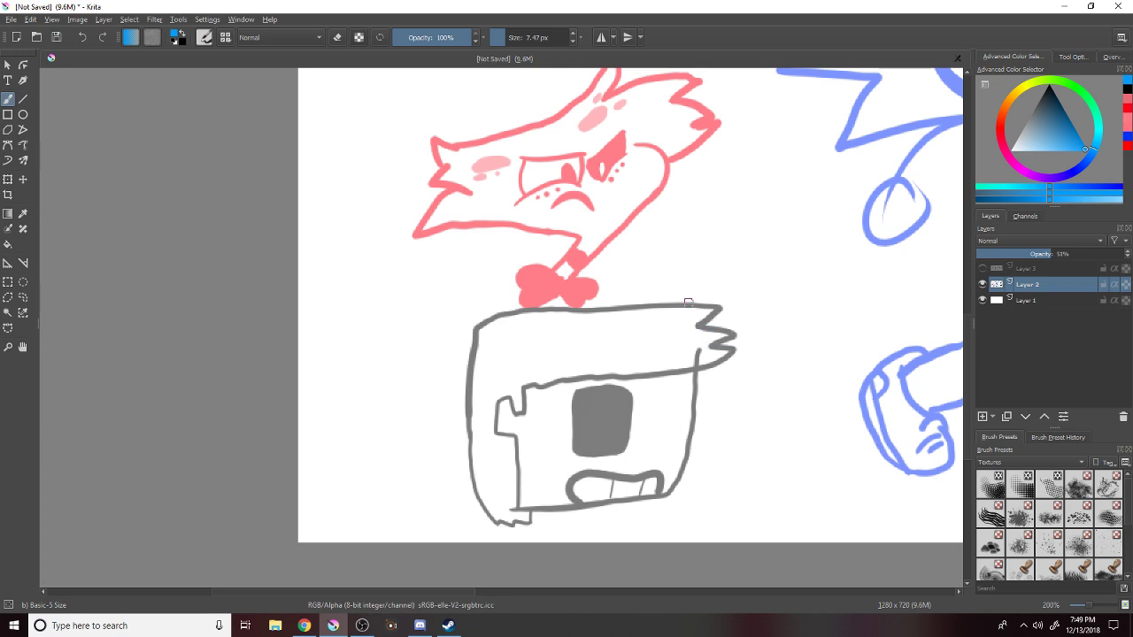
pyautogui.hotkey('ctrl', 'z')
pyautogui.hotkey('ctrl', 'z')
pyautogui.hotkey('ctrl', 'z')
pyautogui.hotkey('ctrl', 'z')
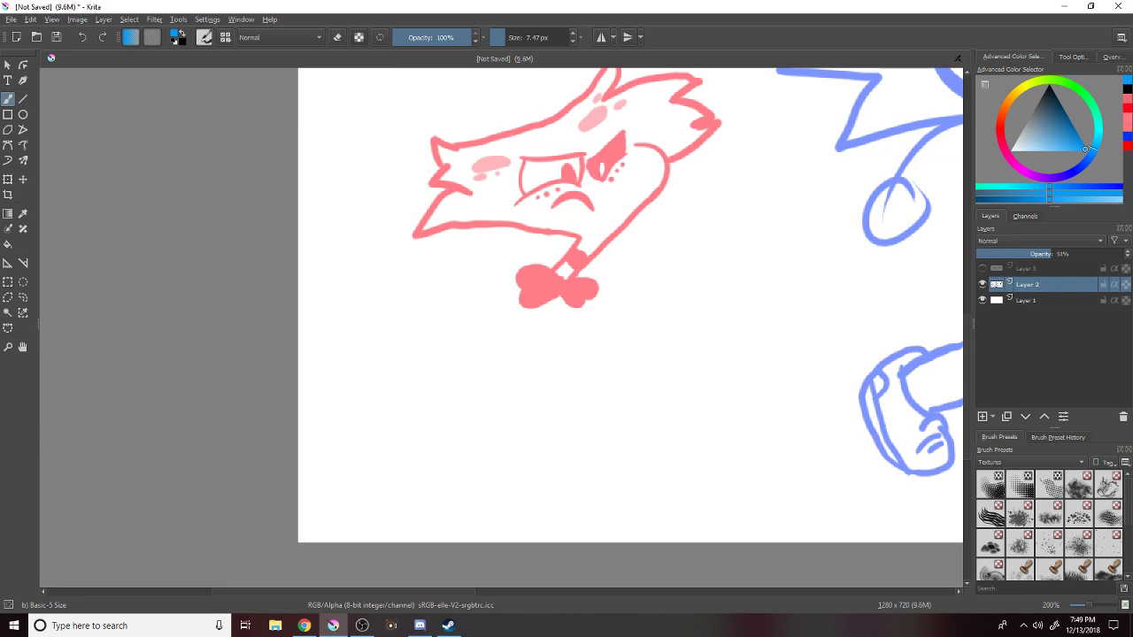
pyautogui.hotkey('alt', 'Tab')
# Choose a dark blue-purple colour and draw an oval head below the bow tie.
pyautogui.moveTo(637, 367); pyautogui.dragTo(584, 395)
pyautogui.hotkey('ctrl', 'z')
pyautogui.moveTo(1048, 156); pyautogui.dragTo(1076, 118)
pyautogui.moveTo(1074, 165); pyautogui.dragTo(1048, 124)
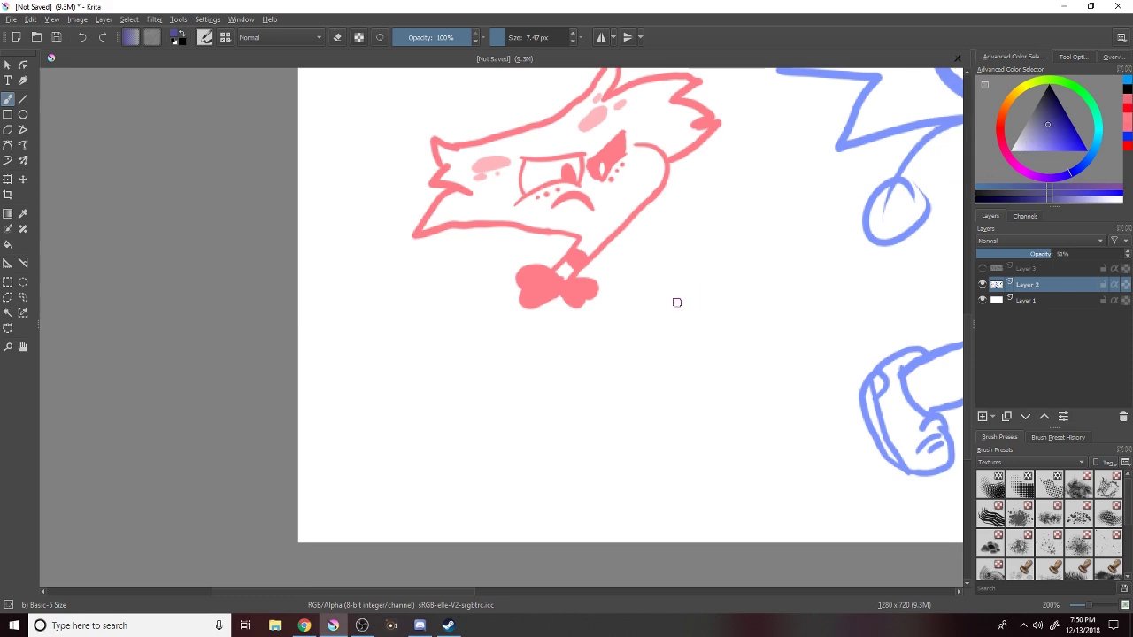
pyautogui.moveTo(645, 380)
pyautogui.mouseDown()
pyautogui.moveTo(592, 354)
pyautogui.moveTo(660, 363)
pyautogui.moveTo(637, 386)
pyautogui.moveTo(624, 378)
pyautogui.mouseUp()
# Retry the rounder head, then add a snout extending left and a large filled eye.
pyautogui.hotkey('ctrl', 'z')
pyautogui.hotkey('ctrl', 'z')
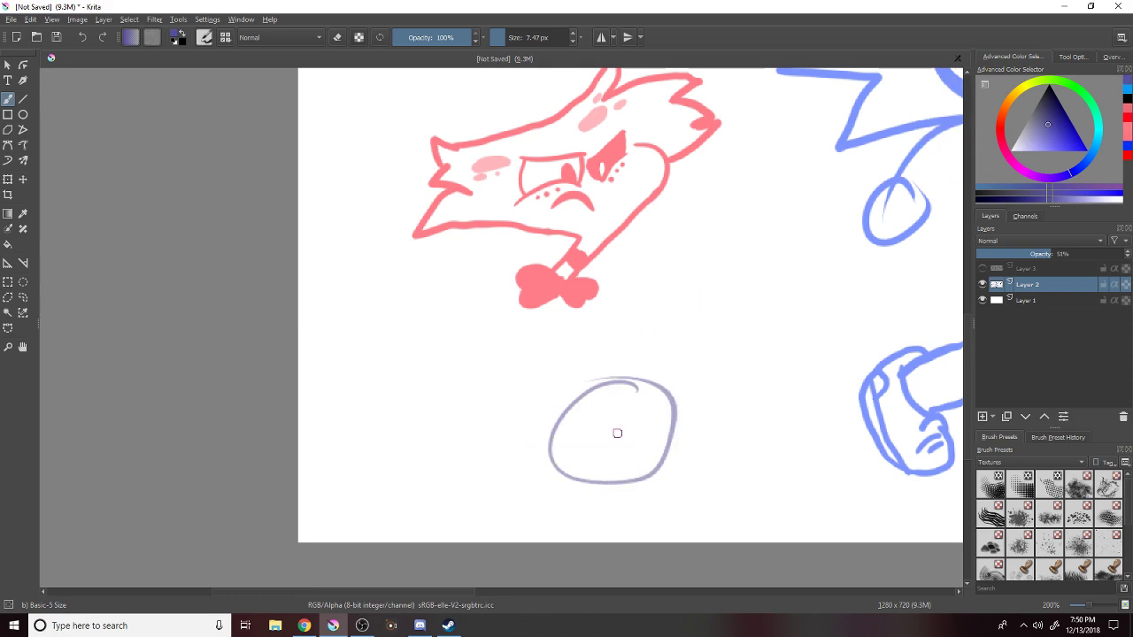
pyautogui.moveTo(555, 432)
pyautogui.mouseDown()
pyautogui.moveTo(500, 445)
pyautogui.moveTo(517, 432)
pyautogui.moveTo(499, 431)
pyautogui.moveTo(537, 439)
pyautogui.moveTo(487, 426)
pyautogui.moveTo(477, 453)
pyautogui.moveTo(499, 462)
pyautogui.moveTo(555, 453)
pyautogui.moveTo(528, 483)
pyautogui.mouseUp()
pyautogui.hotkey('ctrl', 'z')
pyautogui.hotkey('ctrl', 'z')
pyautogui.hotkey('ctrl', 'z')
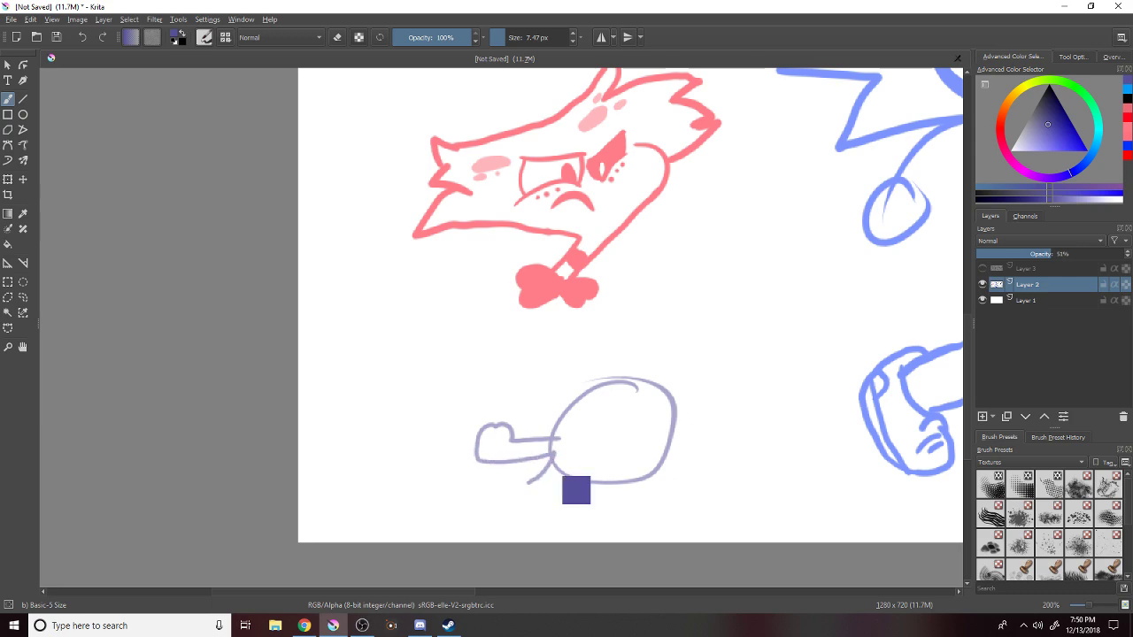
pyautogui.hotkey('ctrl', 'z')
pyautogui.moveTo(562, 440)
pyautogui.mouseDown()
pyautogui.moveTo(488, 437)
pyautogui.moveTo(480, 458)
pyautogui.moveTo(542, 466)
pyautogui.moveTo(501, 478)
pyautogui.moveTo(503, 489)
pyautogui.moveTo(586, 480)
pyautogui.mouseUp()
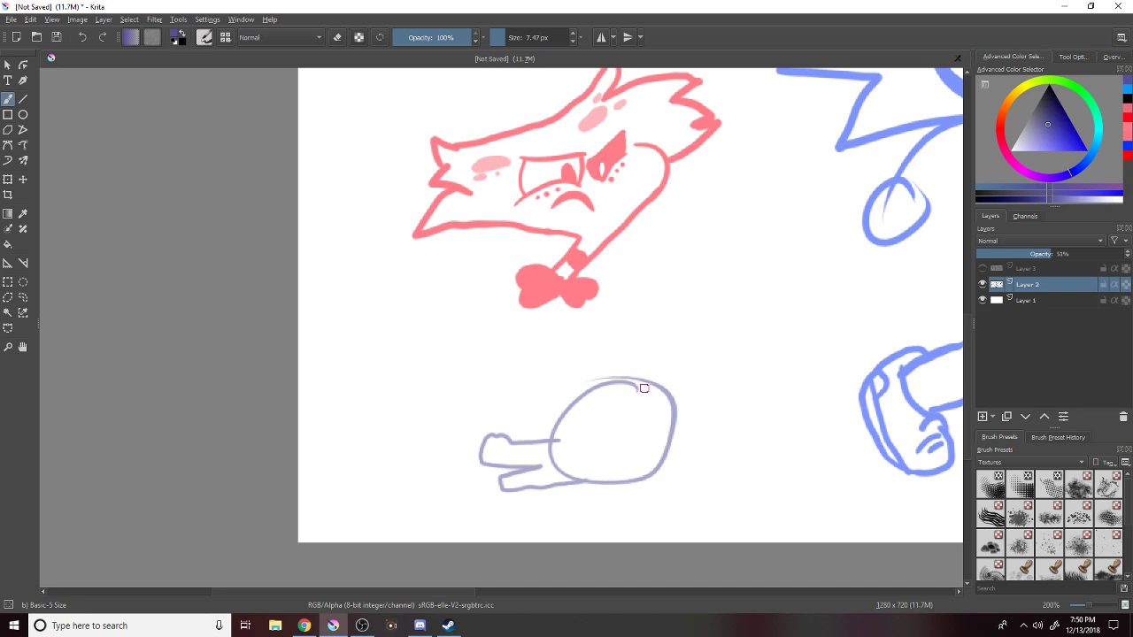
pyautogui.moveTo(640, 414)
pyautogui.mouseDown()
pyautogui.moveTo(594, 416)
pyautogui.moveTo(582, 443)
pyautogui.moveTo(612, 456)
pyautogui.moveTo(639, 448)
pyautogui.moveTo(636, 415)
pyautogui.moveTo(624, 433)
pyautogui.moveTo(638, 433)
pyautogui.moveTo(634, 422)
pyautogui.moveTo(599, 425)
pyautogui.moveTo(634, 427)
pyautogui.moveTo(588, 447)
pyautogui.mouseUp()
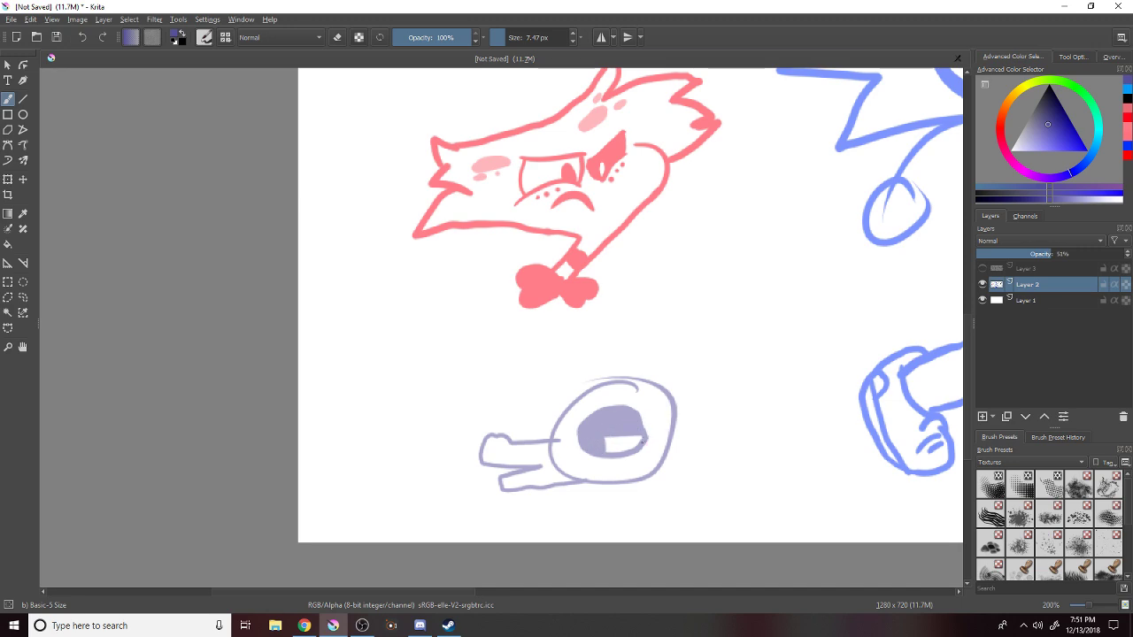
# Touch up the eye fill, draw ears above the head and a lower jaw under the snout.
pyautogui.moveTo(635, 414)
pyautogui.mouseDown()
pyautogui.moveTo(648, 438)
pyautogui.moveTo(643, 416)
pyautogui.moveTo(644, 427)
pyautogui.mouseUp()
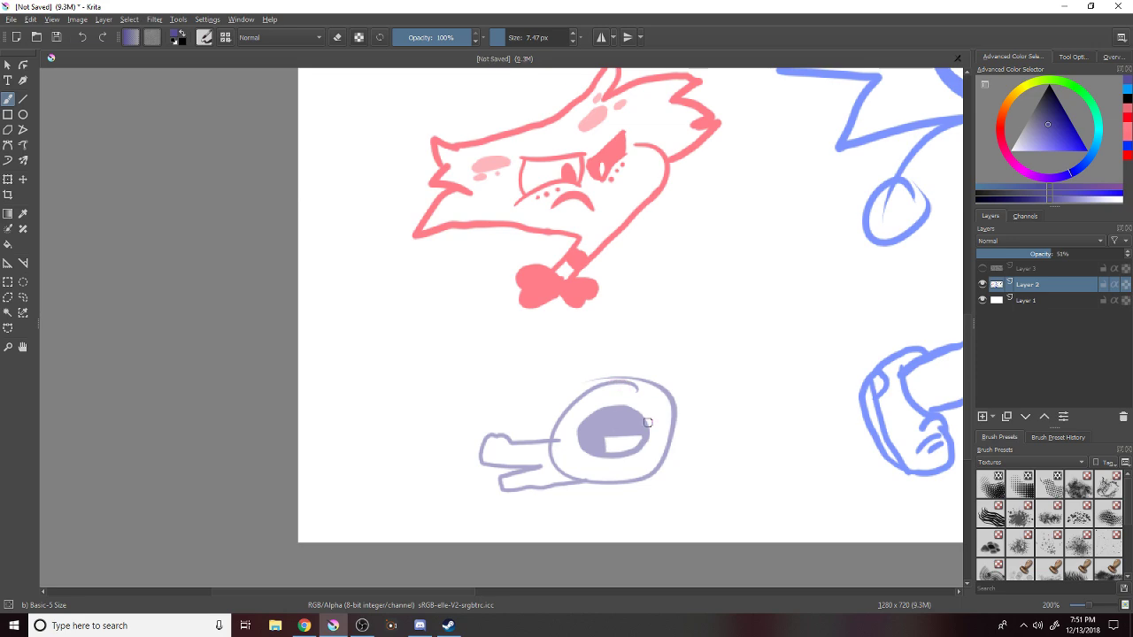
pyautogui.moveTo(615, 379)
pyautogui.mouseDown()
pyautogui.moveTo(641, 367)
pyautogui.moveTo(676, 387)
pyautogui.moveTo(681, 452)
pyautogui.moveTo(657, 471)
pyautogui.mouseUp()
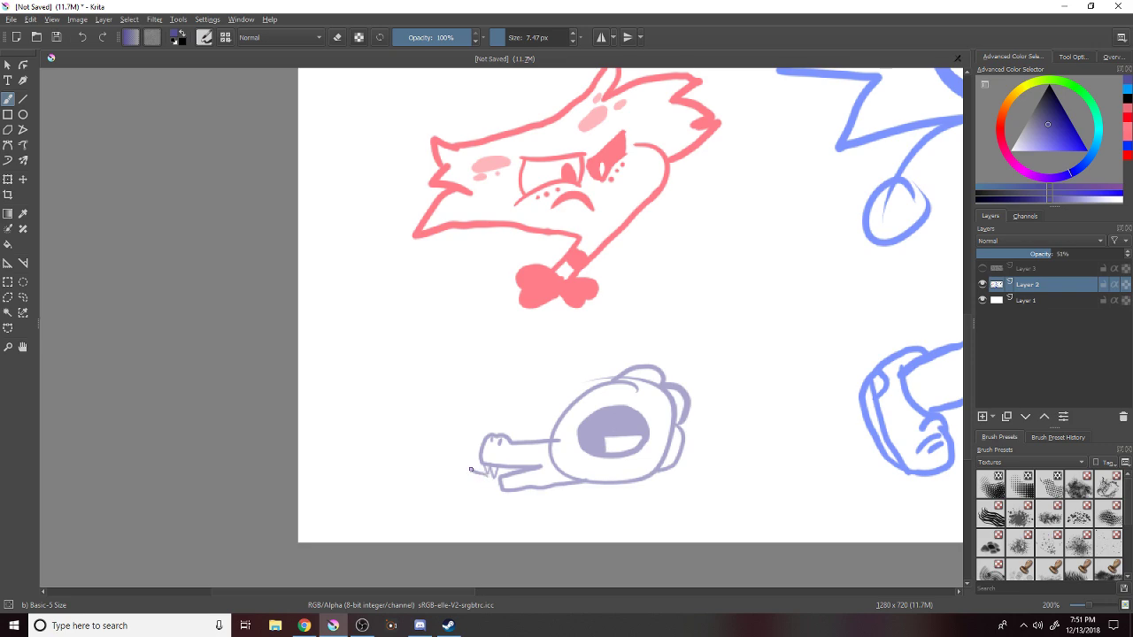
pyautogui.moveTo(468, 481); pyautogui.dragTo(490, 479)
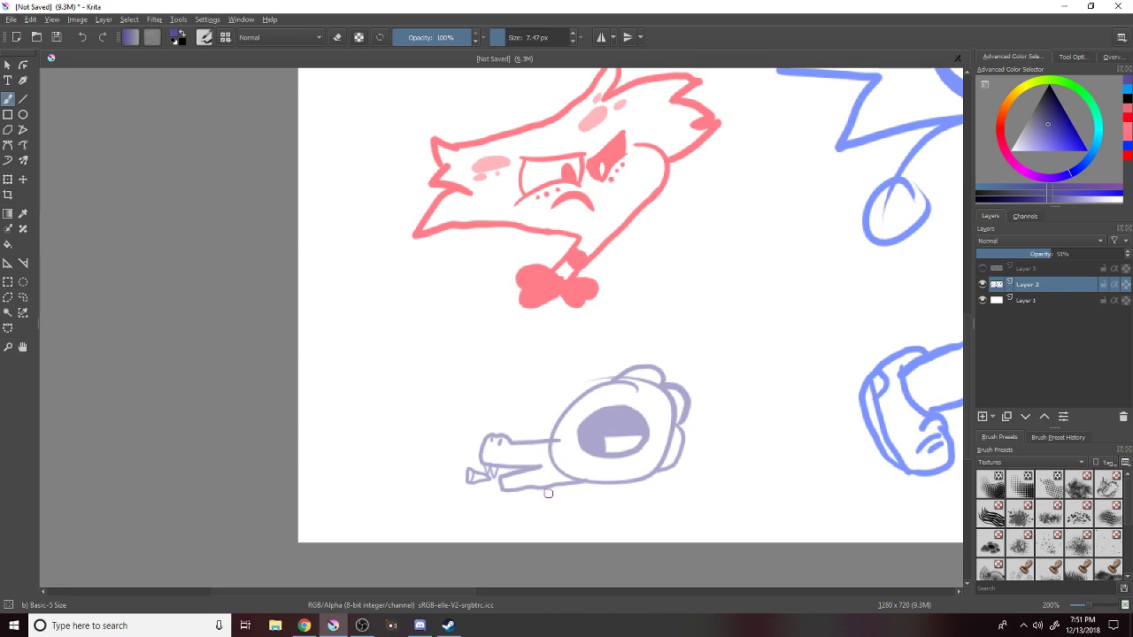
pyautogui.hotkey('ctrl', 'z')
# Draw two legs down from the head with a small pendant between them.
pyautogui.moveTo(597, 485); pyautogui.dragTo(593, 542)
pyautogui.moveTo(627, 482); pyautogui.dragTo(627, 543)
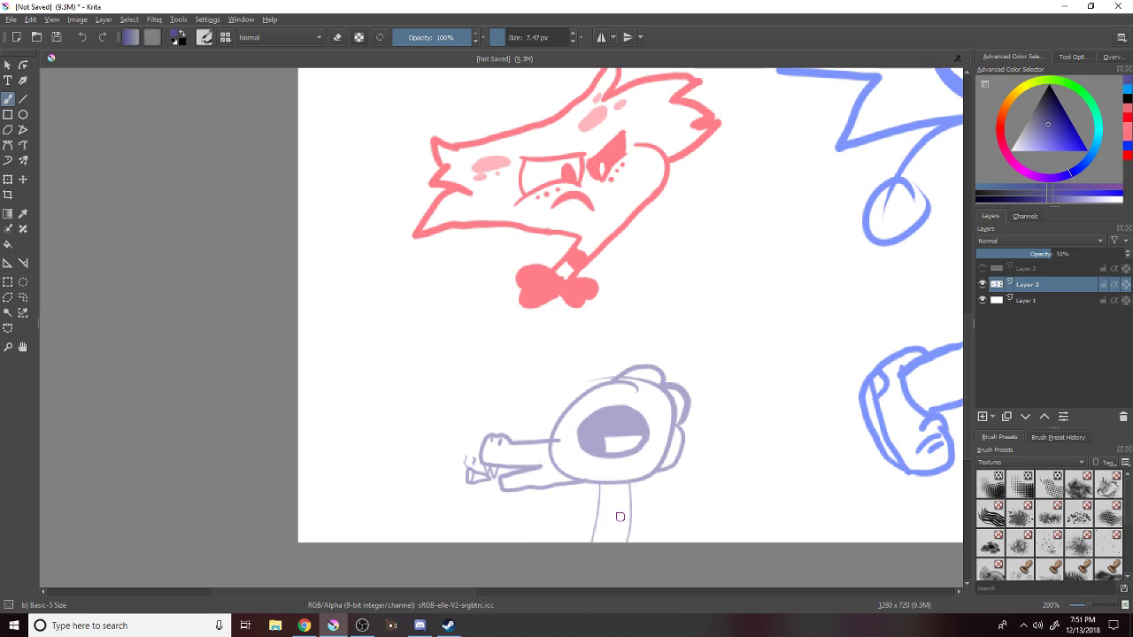
pyautogui.moveTo(613, 498)
pyautogui.mouseDown()
pyautogui.moveTo(611, 538)
pyautogui.moveTo(619, 524)
pyautogui.mouseUp()
# Lasso the purple sketch, move it right with Ctrl+T, then deselect and return to the brush.
pyautogui.click(22, 299)
pyautogui.moveTo(670, 352)
pyautogui.mouseDown()
pyautogui.moveTo(616, 345)
pyautogui.moveTo(495, 376)
pyautogui.moveTo(438, 410)
pyautogui.moveTo(459, 507)
pyautogui.moveTo(514, 556)
pyautogui.moveTo(640, 563)
pyautogui.moveTo(708, 480)
pyautogui.moveTo(700, 338)
pyautogui.moveTo(673, 341)
pyautogui.mouseUp()
pyautogui.hotkey('ctrl', 't')
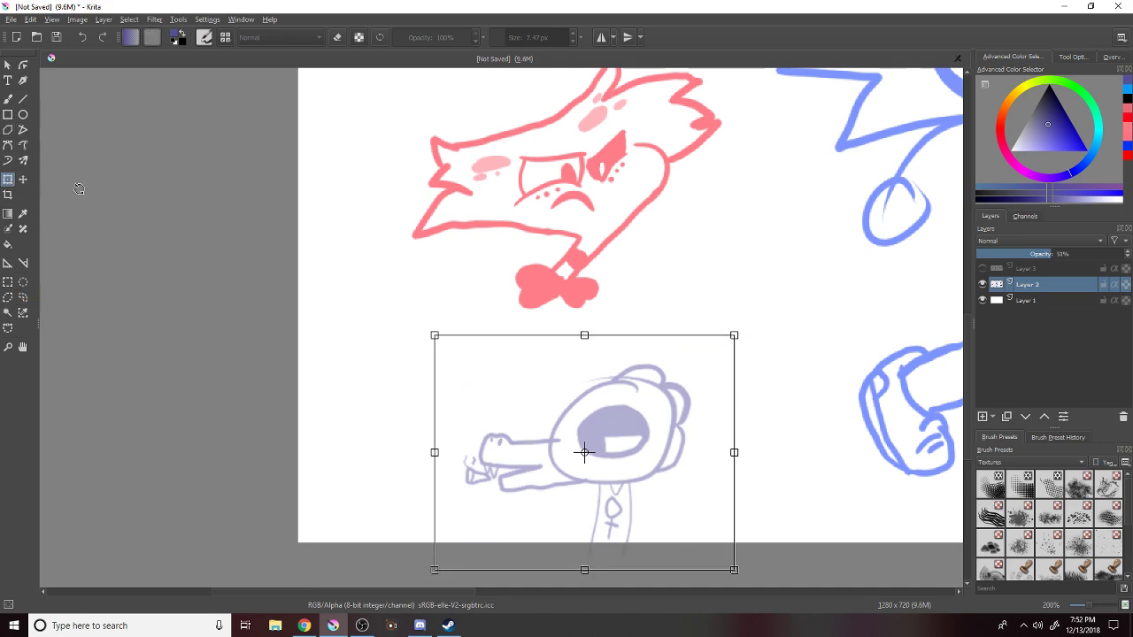
pyautogui.moveTo(560, 493); pyautogui.dragTo(625, 496)
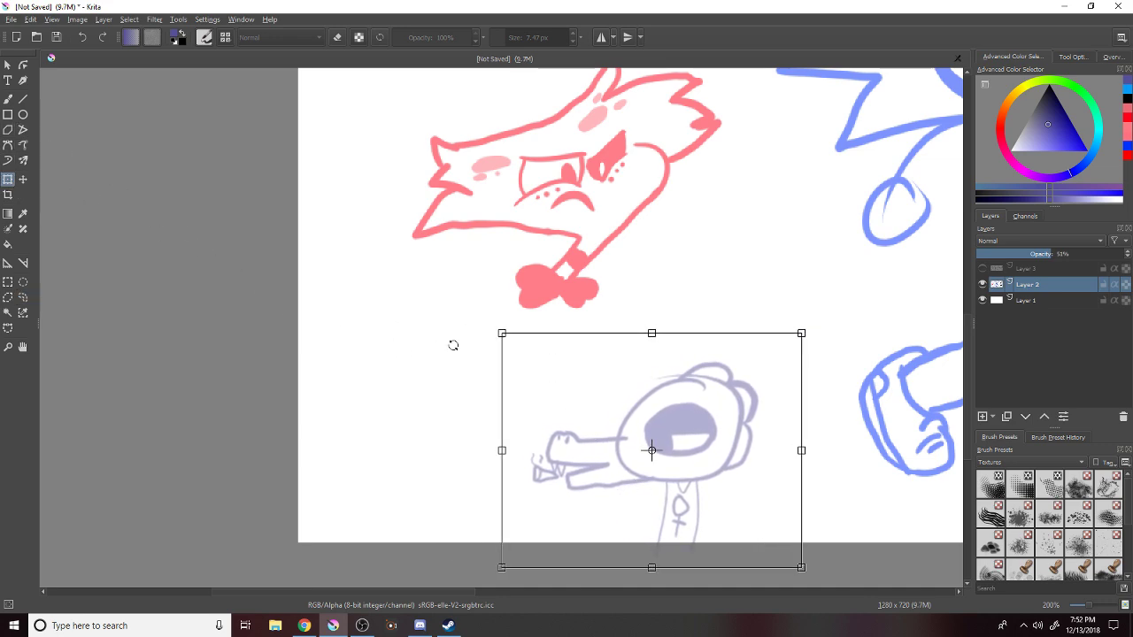
pyautogui.click(8, 99)
pyautogui.click(23, 281)
pyautogui.click(354, 292)
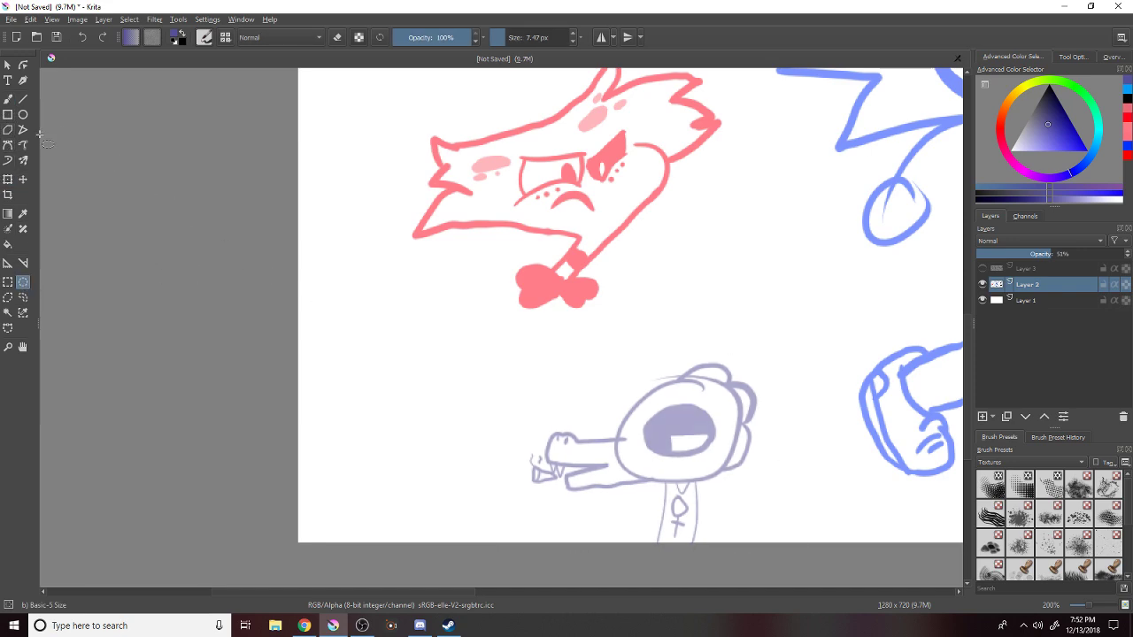
pyautogui.click(8, 99)
# Zoom in to about 283% and pan to frame the pink creature's head and bow tie.
pyautogui.scroll(1, 464, 457)
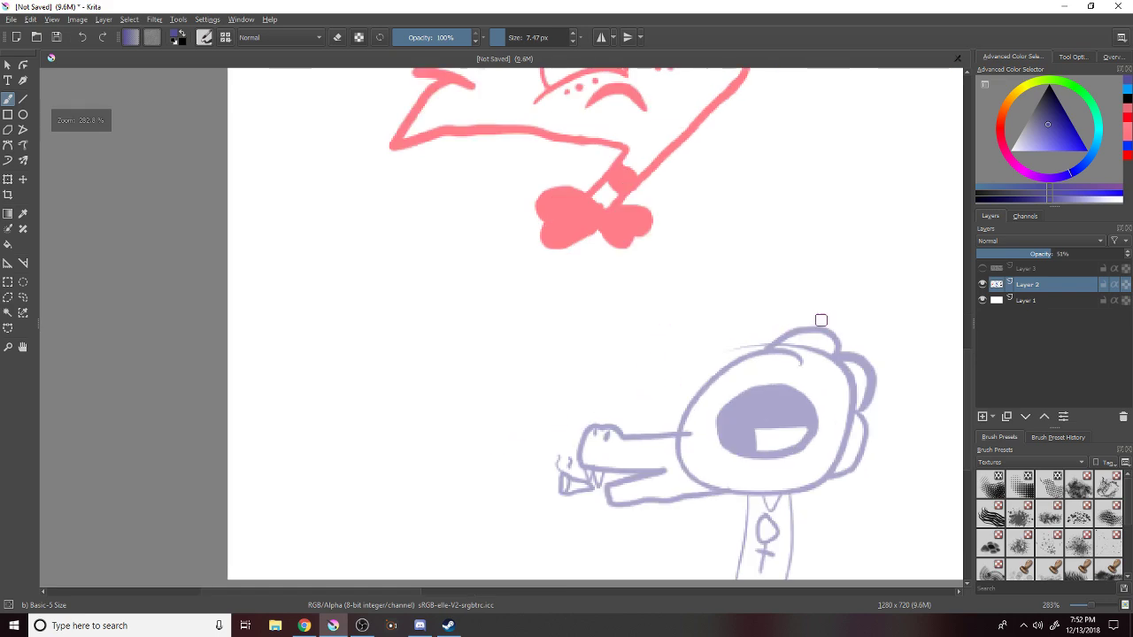
pyautogui.moveTo(963, 362); pyautogui.dragTo(965, 378)
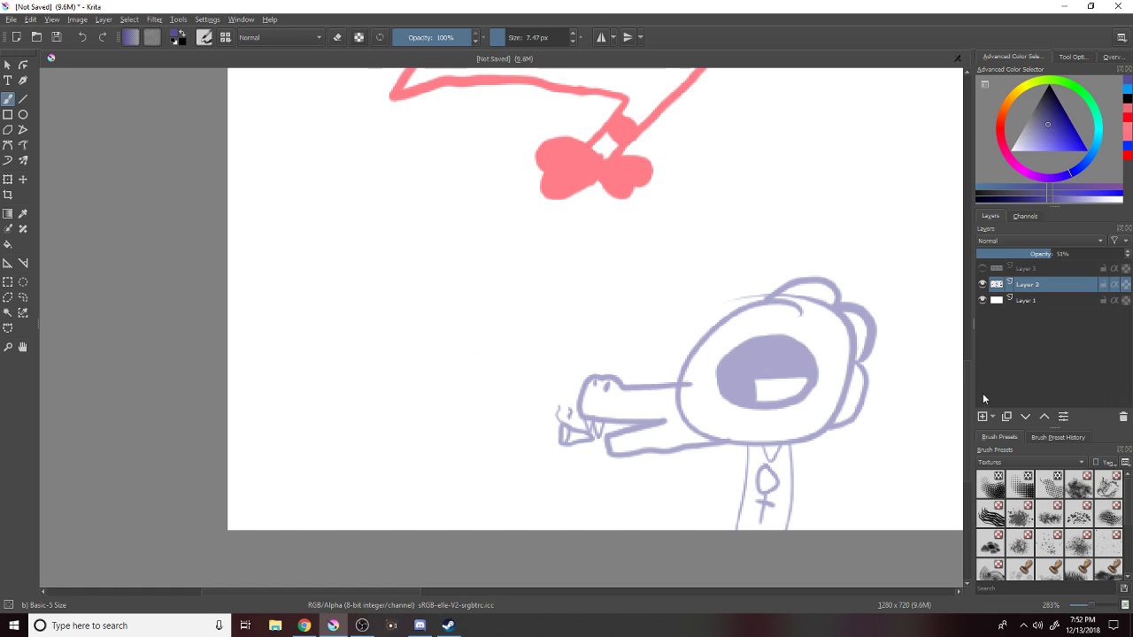
pyautogui.scroll(6, 965, 395)
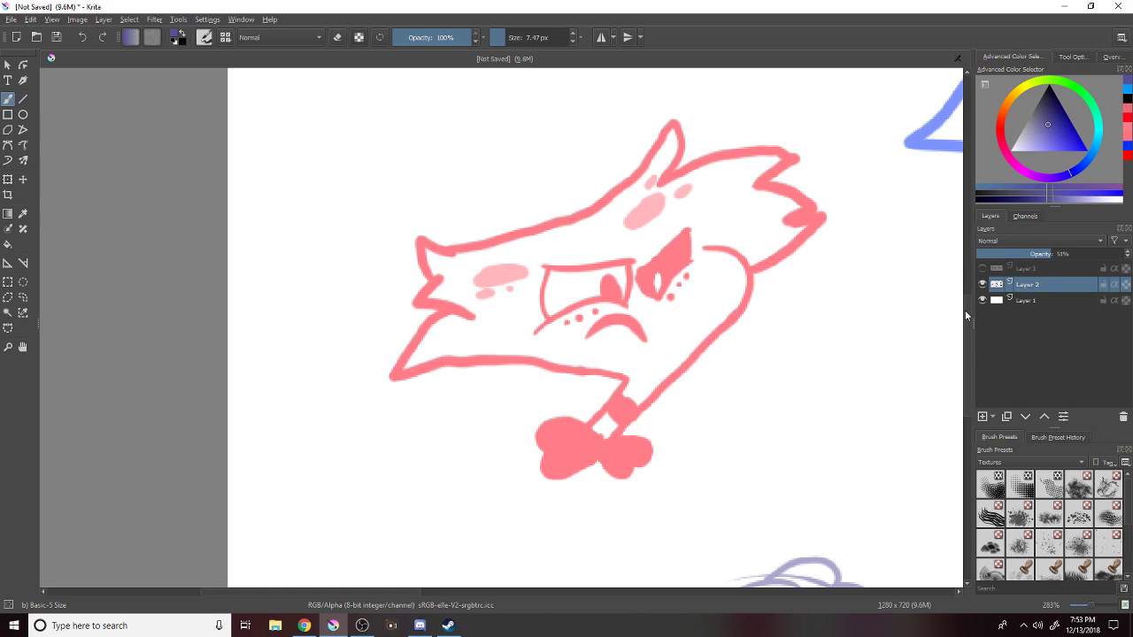
# Pan down to the lavender sketch and pick a soft magenta pink painting colour.
pyautogui.moveTo(964, 310)
pyautogui.mouseDown()
pyautogui.moveTo(975, 389)
pyautogui.moveTo(967, 372)
pyautogui.mouseUp()
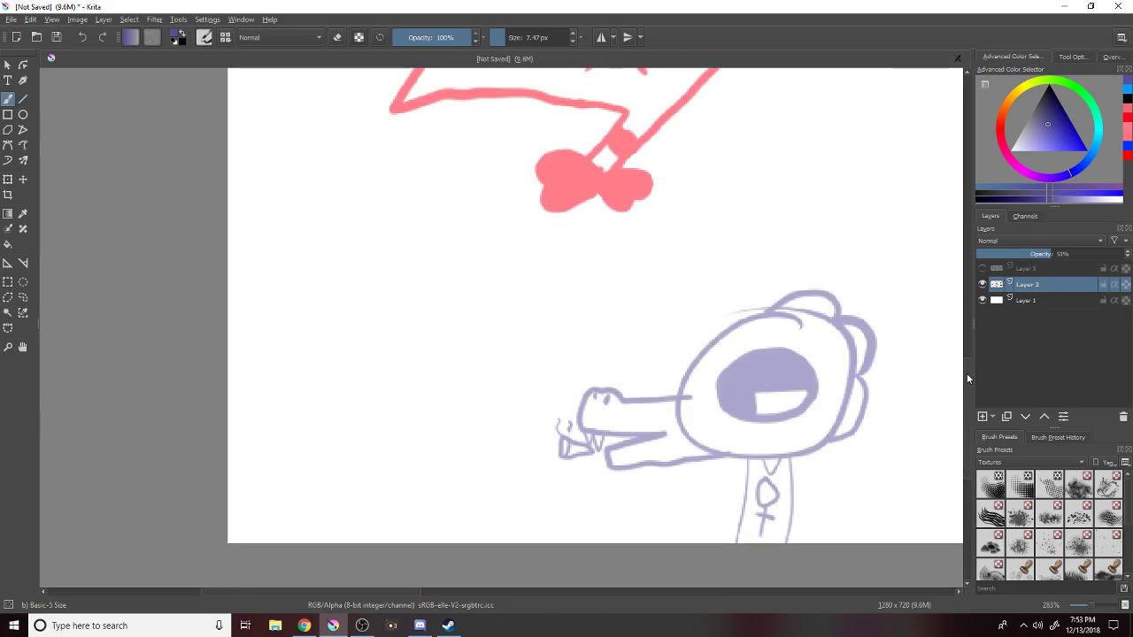
pyautogui.click(1030, 181)
pyautogui.moveTo(1056, 157); pyautogui.dragTo(1048, 134)
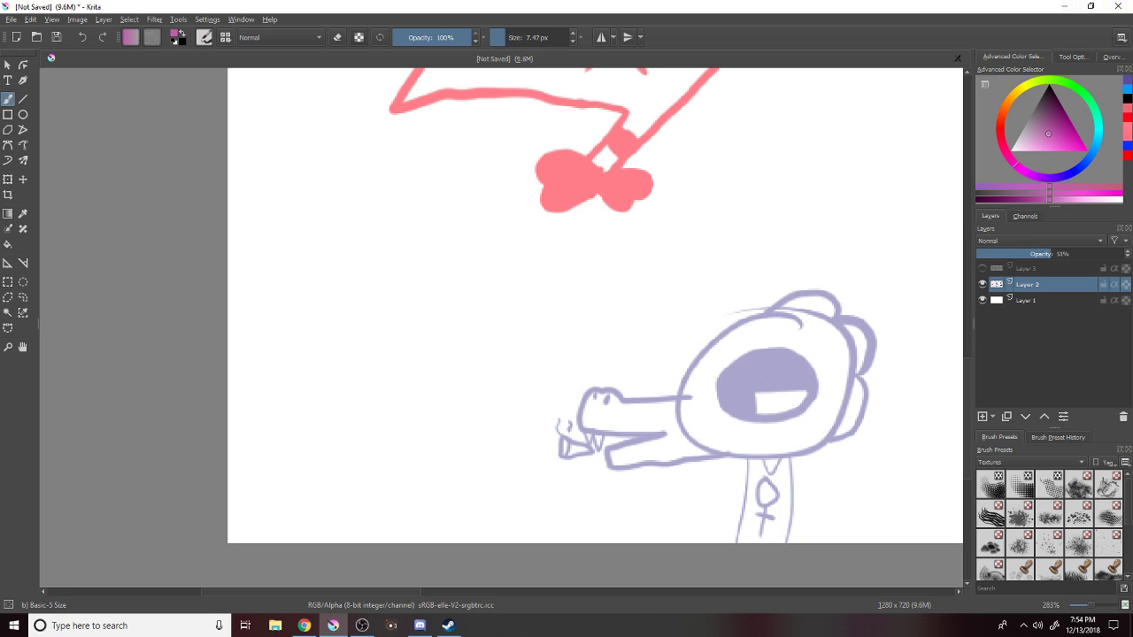
pyautogui.hotkey('alt', 'Tab')
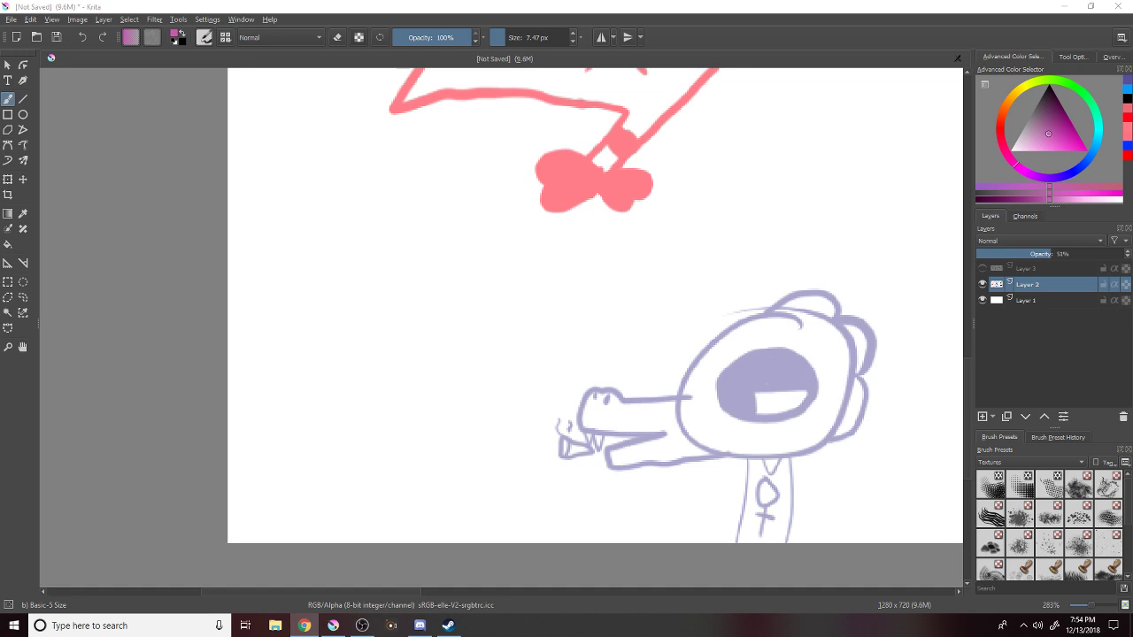
pyautogui.click(747, 606)
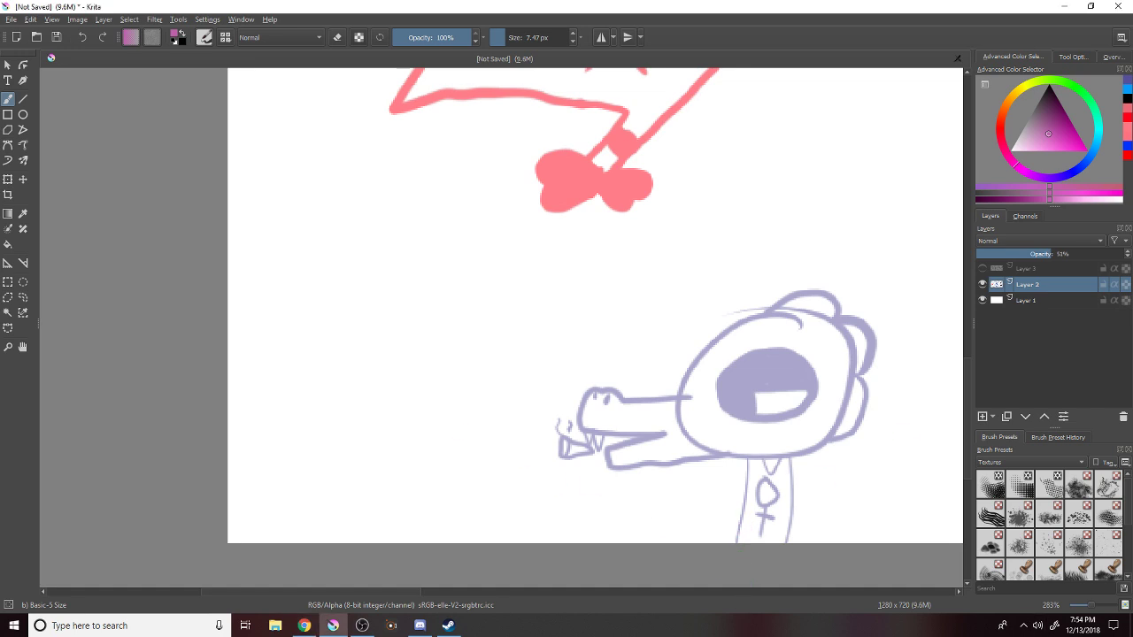
pyautogui.hotkey('alt', 'Tab')
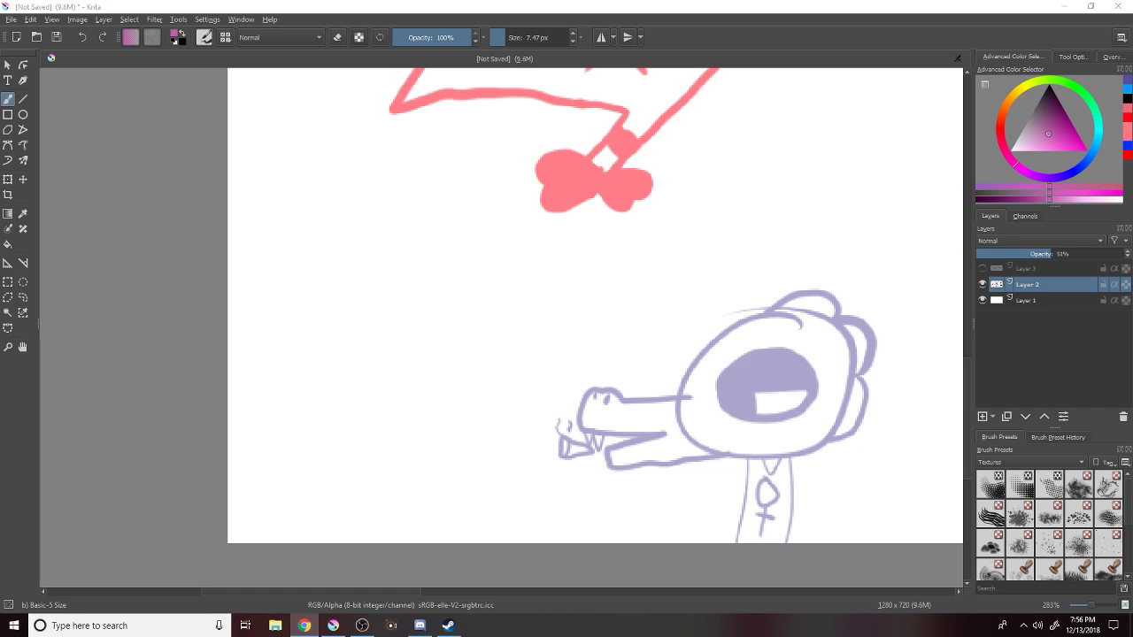
pyautogui.click(358, 583)
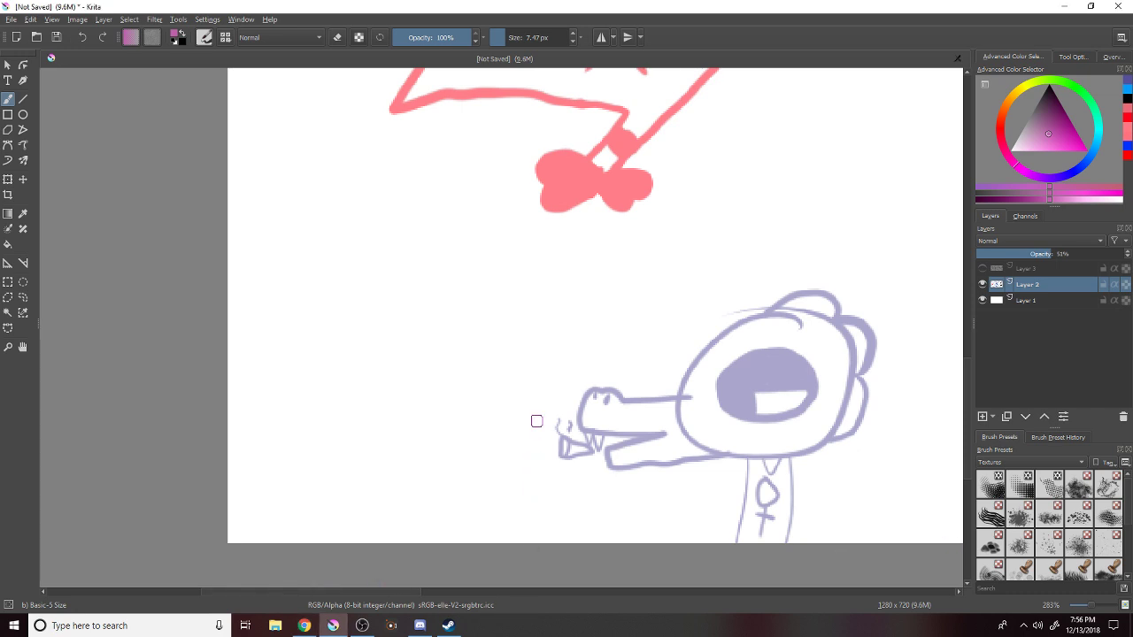
pyautogui.click(420, 625)
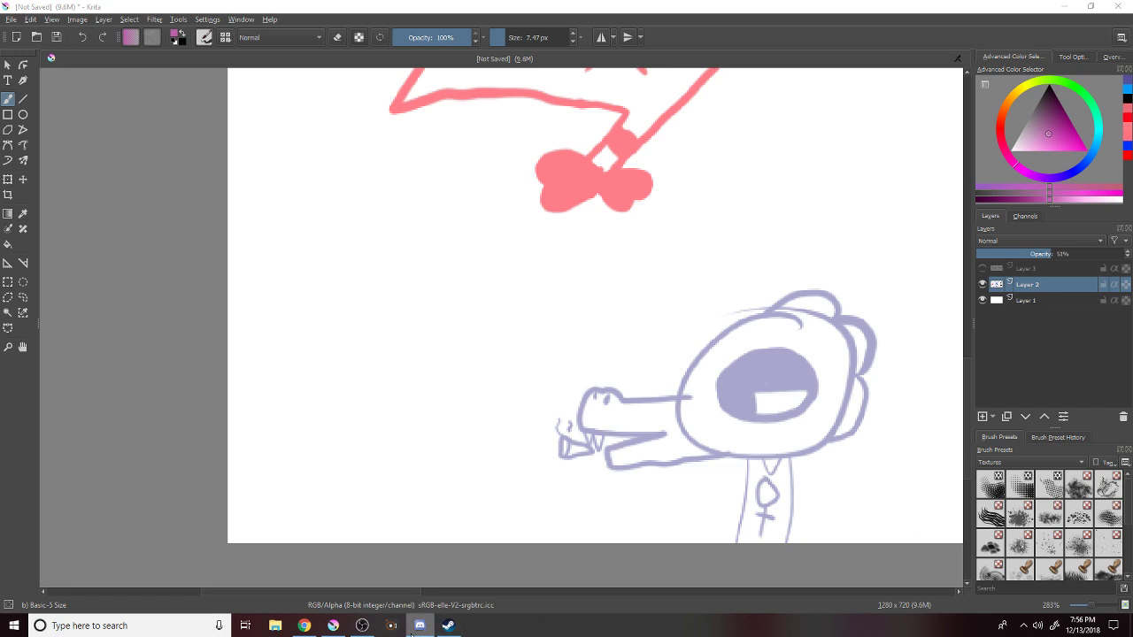
pyautogui.click(333, 625)
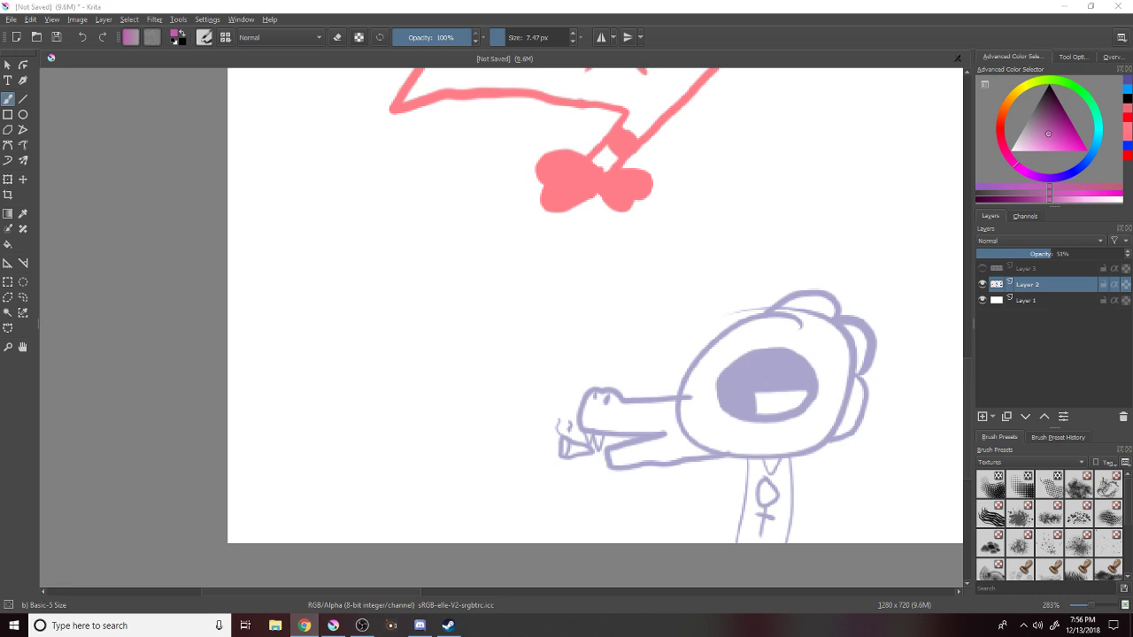
# Drag out a neat pink circle outline with the Ellipse tool, discarding a rough freehand attempt.
pyautogui.click(332, 624)
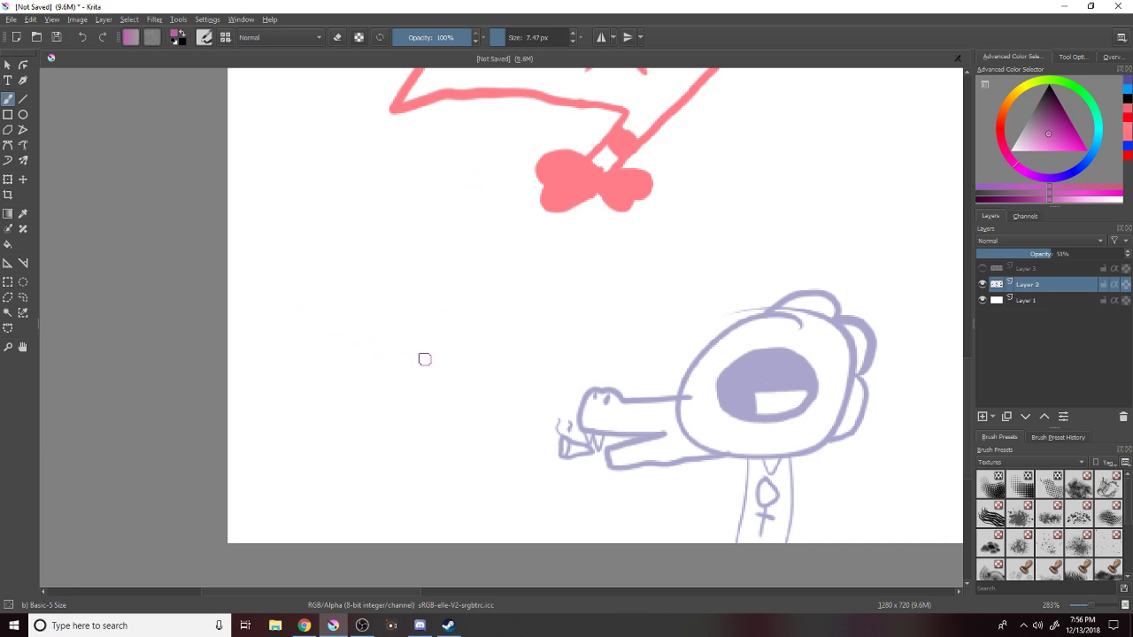
pyautogui.moveTo(427, 319)
pyautogui.mouseDown()
pyautogui.moveTo(501, 362)
pyautogui.moveTo(372, 320)
pyautogui.moveTo(476, 329)
pyautogui.moveTo(434, 321)
pyautogui.moveTo(416, 289)
pyautogui.moveTo(448, 372)
pyautogui.moveTo(370, 293)
pyautogui.mouseUp()
pyautogui.hotkey('ctrl', 'z')
pyautogui.hotkey('ctrl', 'z')
pyautogui.hotkey('ctrl', 'z')
pyautogui.hotkey('ctrl', 'z')
pyautogui.hotkey('ctrl', 'z')
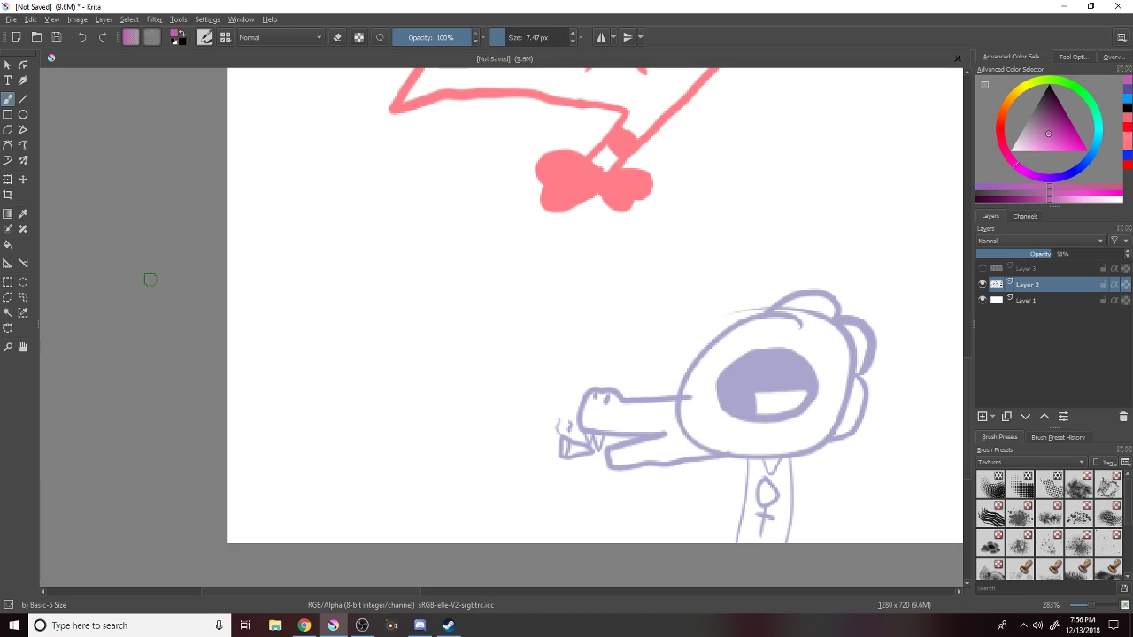
pyautogui.click(23, 114)
pyautogui.moveTo(270, 266)
pyautogui.mouseDown()
pyautogui.moveTo(400, 420)
pyautogui.moveTo(446, 435)
pyautogui.mouseUp()
# Lasso-select the pink circle, move it down and right with Transform, then deselect.
pyautogui.click(8, 179)
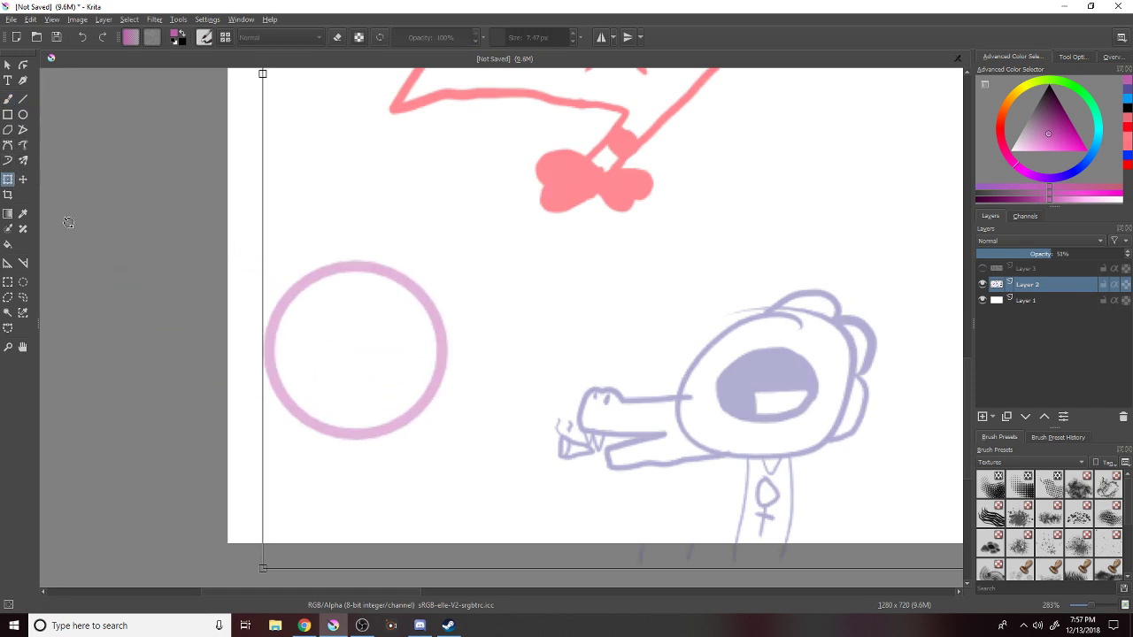
pyautogui.click(23, 297)
pyautogui.moveTo(323, 248)
pyautogui.mouseDown()
pyautogui.moveTo(245, 448)
pyautogui.moveTo(440, 451)
pyautogui.moveTo(359, 218)
pyautogui.moveTo(323, 249)
pyautogui.mouseUp()
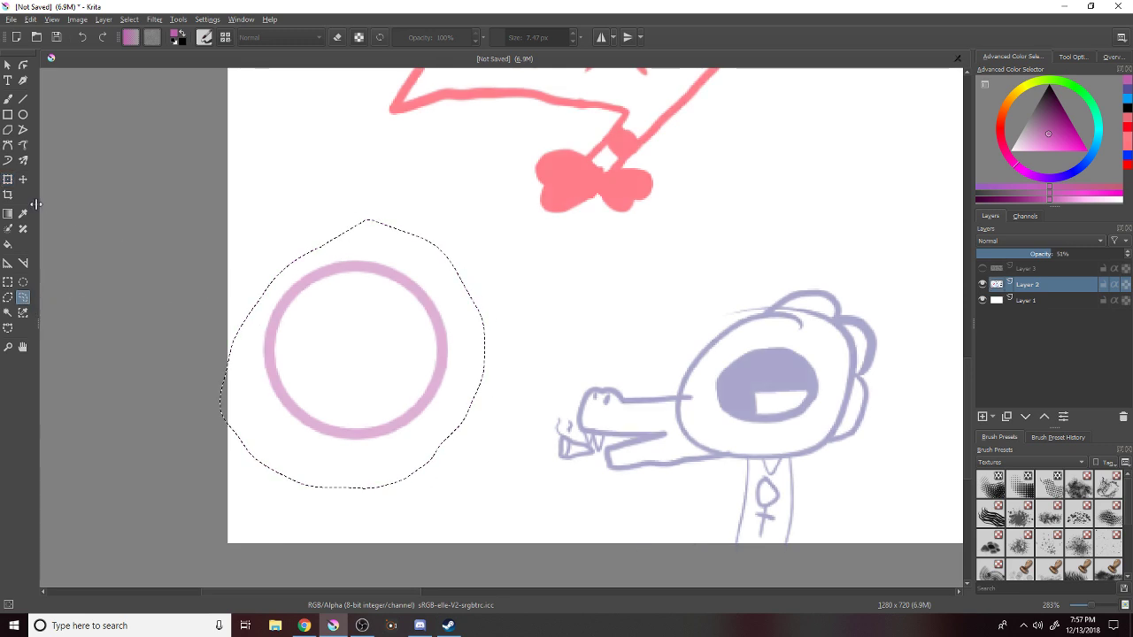
pyautogui.click(8, 179)
pyautogui.moveTo(391, 407)
pyautogui.mouseDown()
pyautogui.moveTo(410, 437)
pyautogui.moveTo(390, 438)
pyautogui.mouseUp()
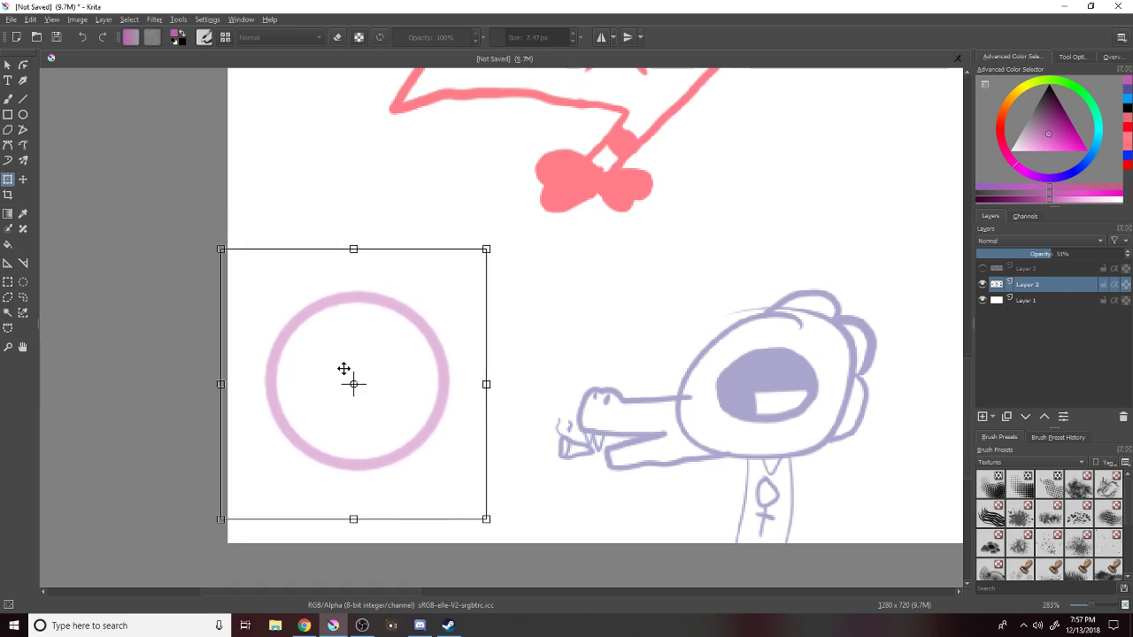
pyautogui.click(8, 99)
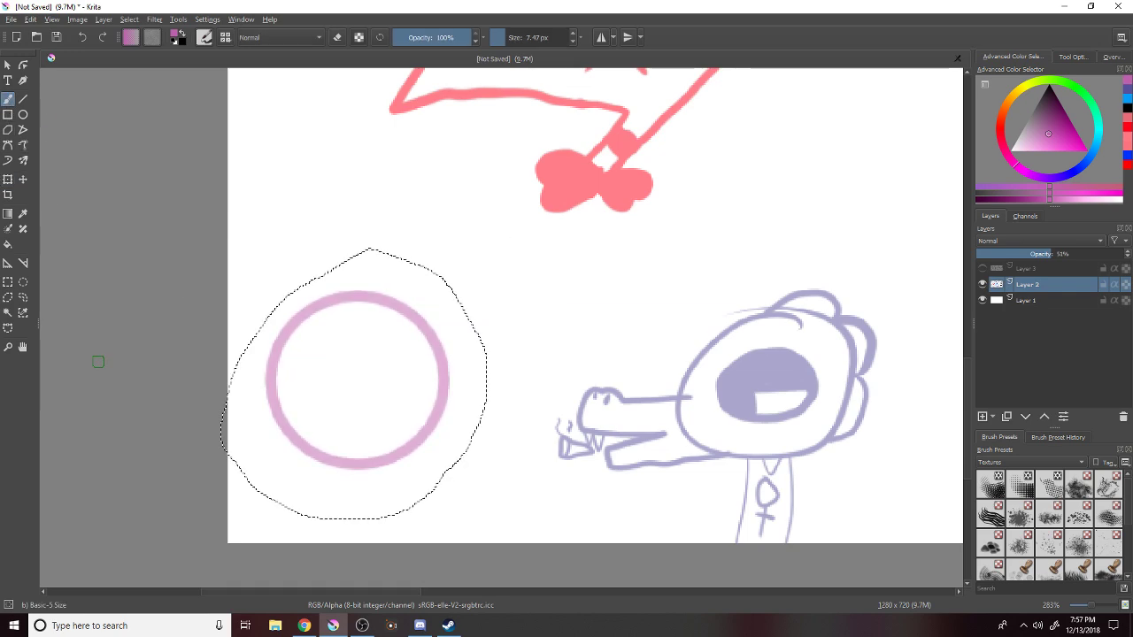
pyautogui.click(23, 282)
pyautogui.click(190, 177)
# Brush a curved handle off the circle's right side, undoing the failed strokes.
pyautogui.click(8, 99)
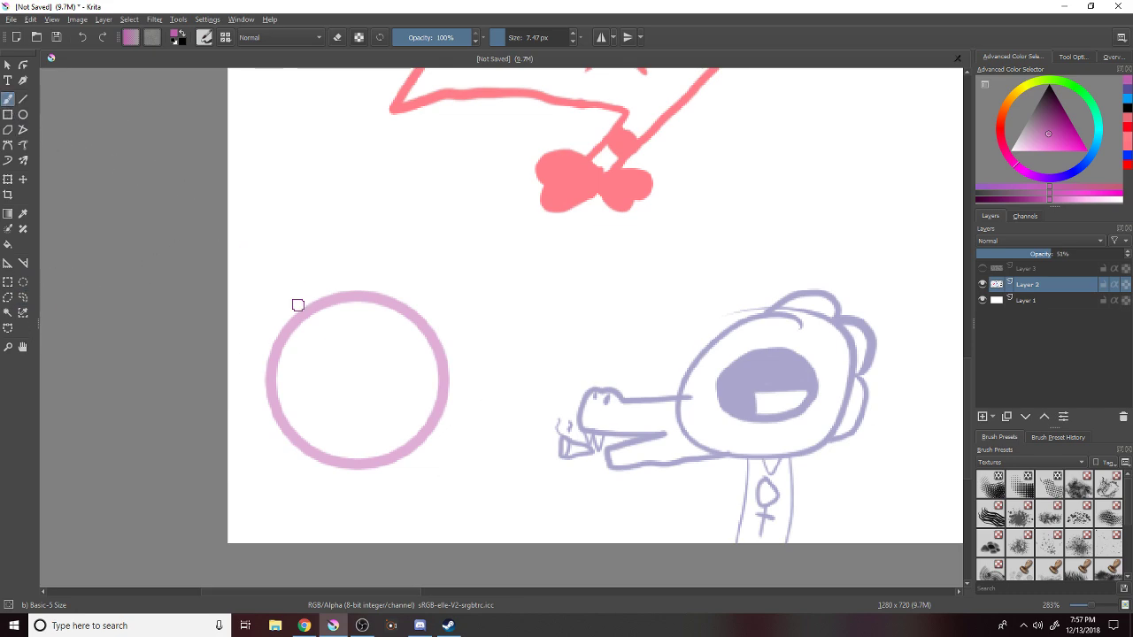
pyautogui.moveTo(294, 292)
pyautogui.mouseDown()
pyautogui.moveTo(324, 278)
pyautogui.moveTo(400, 278)
pyautogui.moveTo(488, 304)
pyautogui.mouseUp()
pyautogui.hotkey('ctrl', 'z')
pyautogui.moveTo(437, 416)
pyautogui.mouseDown()
pyautogui.moveTo(496, 410)
pyautogui.moveTo(511, 430)
pyautogui.moveTo(497, 452)
pyautogui.moveTo(449, 459)
pyautogui.mouseUp()
pyautogui.hotkey('ctrl', 'z')
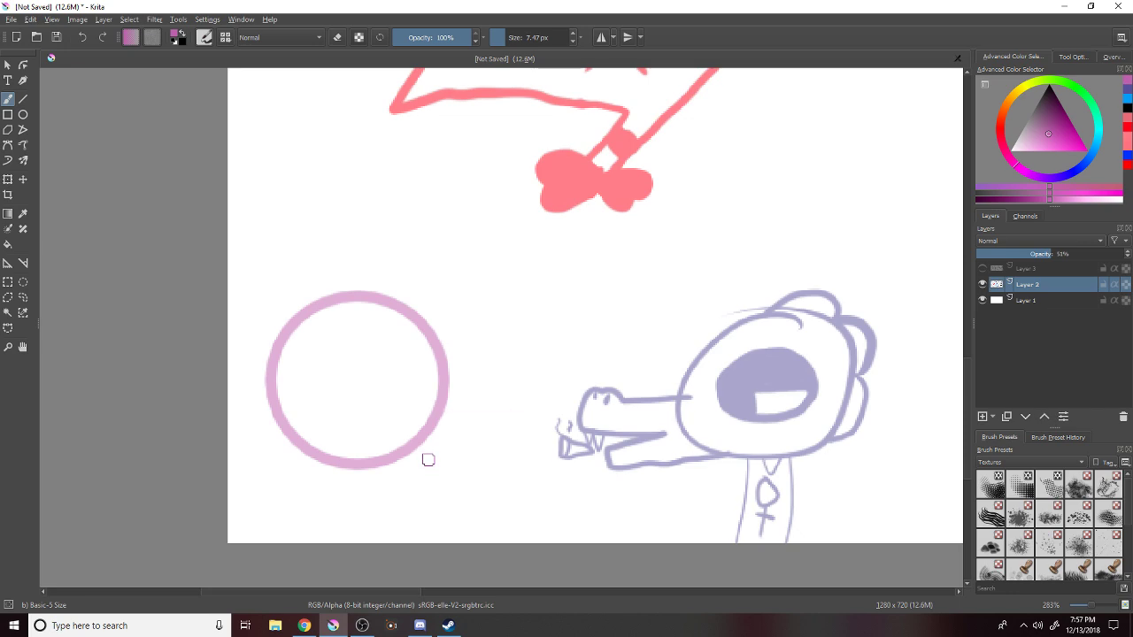
pyautogui.moveTo(439, 387)
pyautogui.mouseDown()
pyautogui.moveTo(496, 394)
pyautogui.moveTo(505, 425)
pyautogui.moveTo(498, 438)
pyautogui.moveTo(453, 438)
pyautogui.moveTo(490, 451)
pyautogui.moveTo(448, 475)
pyautogui.mouseUp()
pyautogui.hotkey('ctrl', 'z')
pyautogui.hotkey('ctrl', 'z')
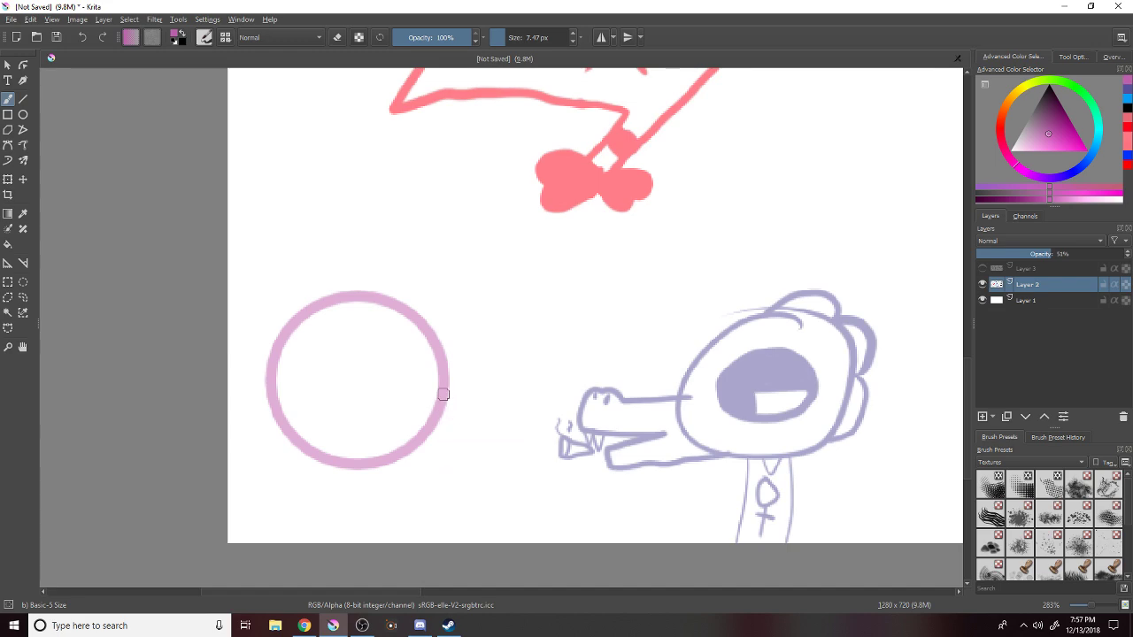
pyautogui.moveTo(443, 390)
pyautogui.mouseDown()
pyautogui.moveTo(495, 415)
pyautogui.moveTo(489, 443)
pyautogui.moveTo(385, 463)
pyautogui.mouseUp()
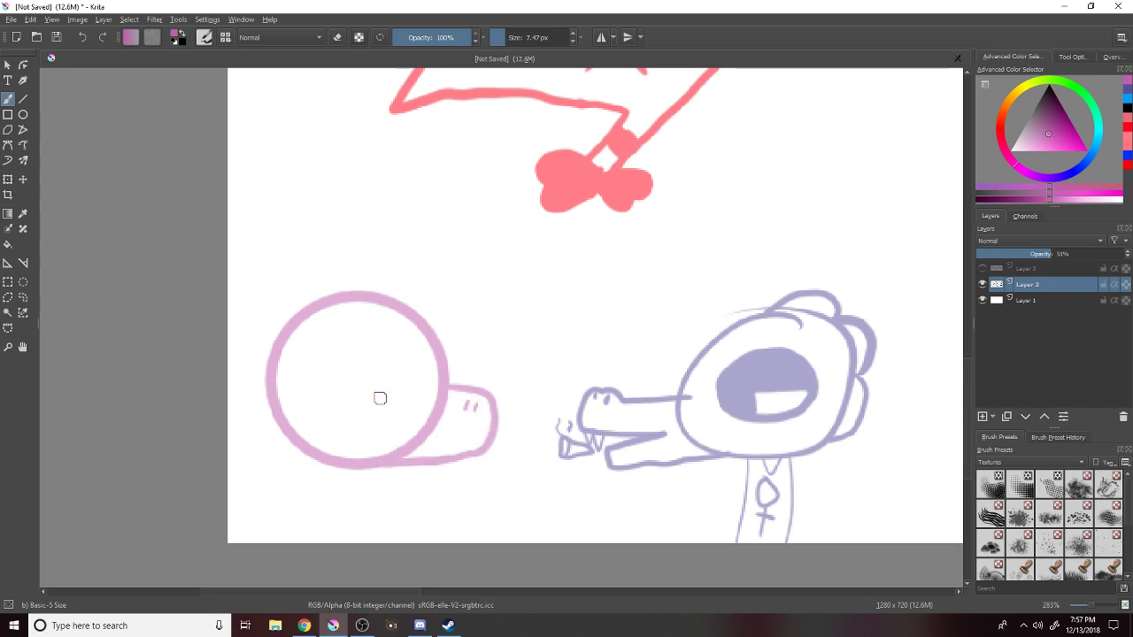
# Draw a toothy grin inside the pink head and the suited body lines below it.
pyautogui.moveTo(361, 423)
pyautogui.mouseDown()
pyautogui.moveTo(326, 417)
pyautogui.moveTo(301, 367)
pyautogui.moveTo(294, 407)
pyautogui.moveTo(320, 438)
pyautogui.moveTo(373, 429)
pyautogui.moveTo(345, 411)
pyautogui.mouseUp()
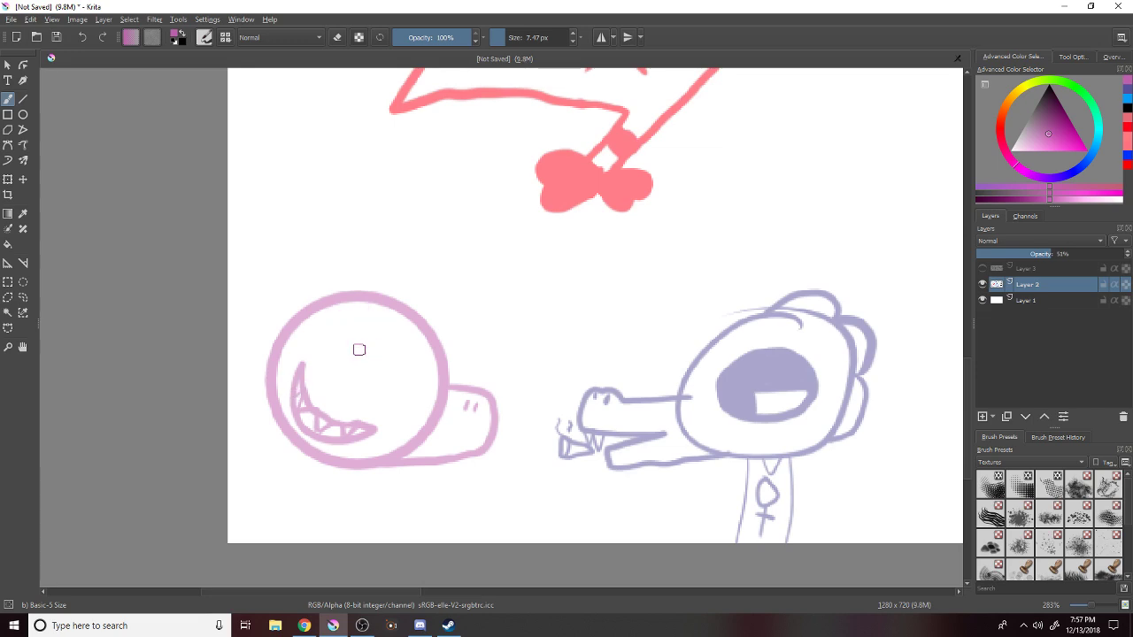
pyautogui.moveTo(297, 285)
pyautogui.mouseDown()
pyautogui.moveTo(372, 274)
pyautogui.moveTo(452, 321)
pyautogui.mouseUp()
pyautogui.hotkey('ctrl', 'z')
pyautogui.moveTo(294, 464); pyautogui.dragTo(296, 554)
pyautogui.moveTo(323, 477); pyautogui.dragTo(319, 557)
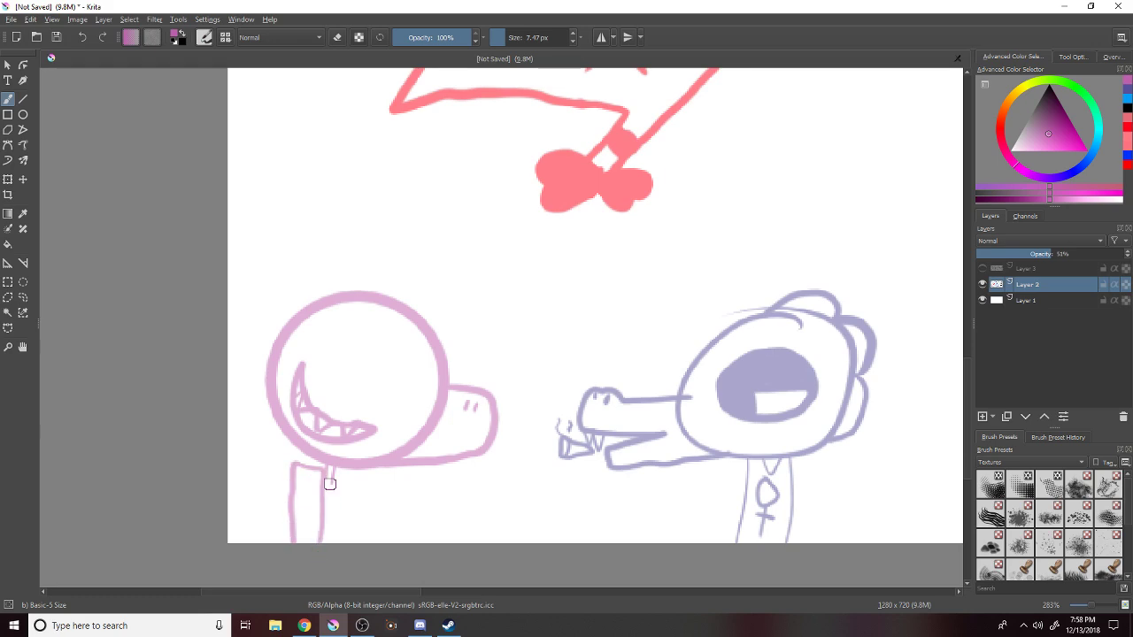
pyautogui.moveTo(332, 478); pyautogui.dragTo(339, 554)
pyautogui.moveTo(340, 471); pyautogui.dragTo(354, 554)
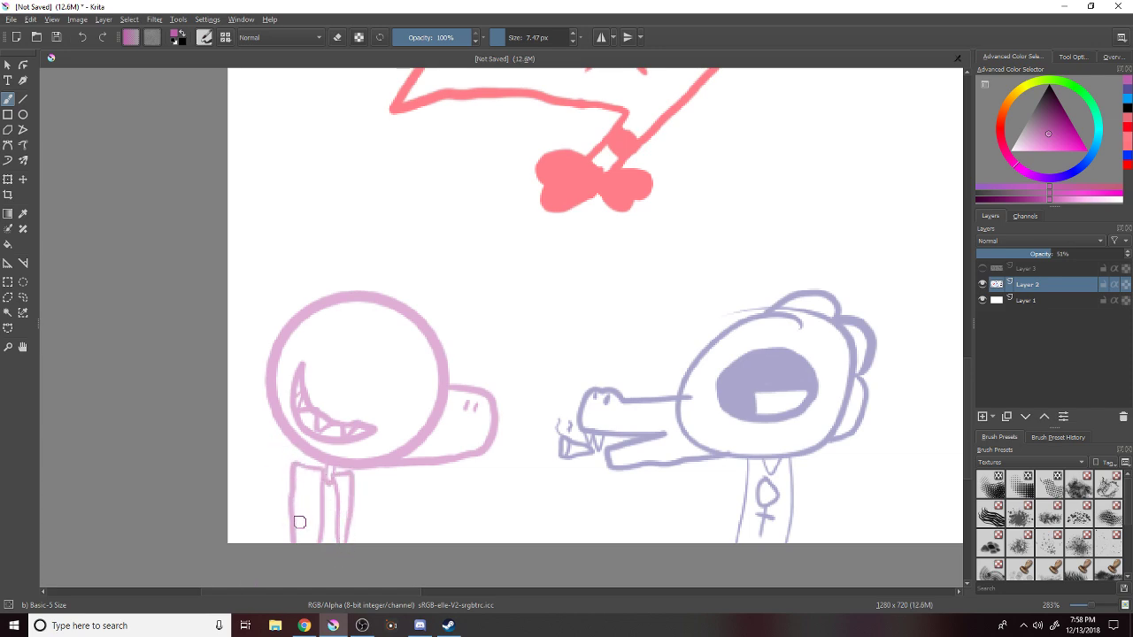
# Switch to a darker magenta and outline the hair over the head and down its left side.
pyautogui.moveTo(1048, 135); pyautogui.dragTo(1067, 113)
pyautogui.moveTo(312, 285)
pyautogui.mouseDown()
pyautogui.moveTo(354, 277)
pyautogui.moveTo(411, 297)
pyautogui.moveTo(378, 281)
pyautogui.moveTo(420, 298)
pyautogui.moveTo(445, 336)
pyautogui.mouseUp()
pyautogui.hotkey('ctrl', 'z')
pyautogui.hotkey('ctrl', 'z')
pyautogui.moveTo(345, 268)
pyautogui.mouseDown()
pyautogui.moveTo(423, 300)
pyautogui.moveTo(471, 362)
pyautogui.moveTo(414, 403)
pyautogui.moveTo(364, 378)
pyautogui.moveTo(364, 400)
pyautogui.moveTo(328, 376)
pyautogui.moveTo(285, 370)
pyautogui.mouseUp()
pyautogui.moveTo(354, 267)
pyautogui.mouseDown()
pyautogui.moveTo(290, 299)
pyautogui.moveTo(269, 336)
pyautogui.moveTo(256, 478)
pyautogui.moveTo(297, 462)
pyautogui.mouseUp()
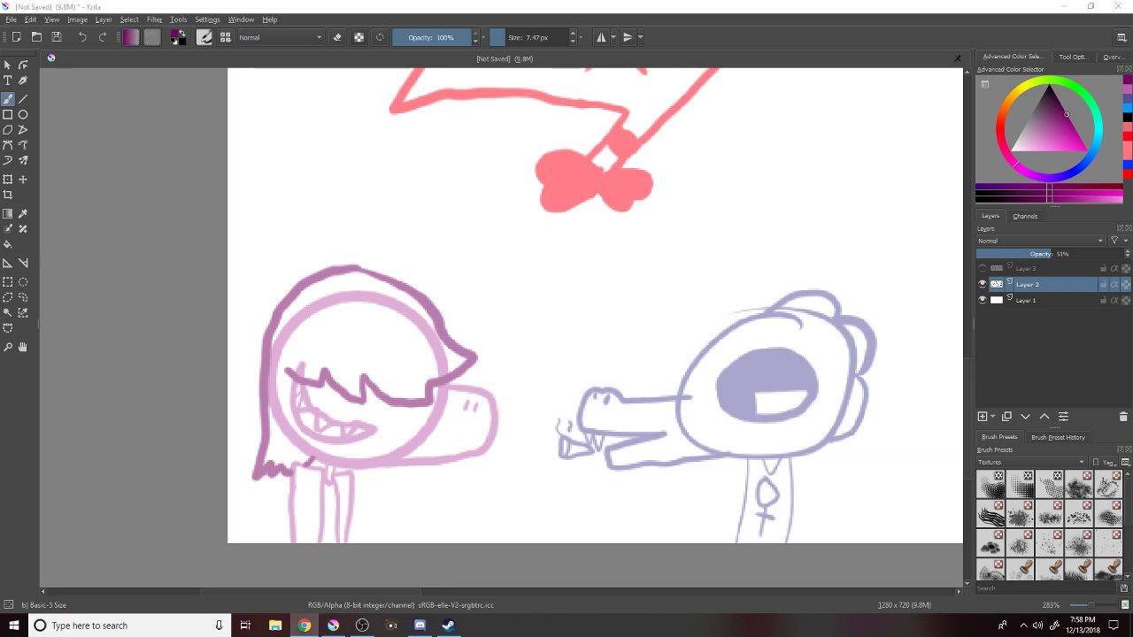
# Zoom in and fill the hair down past the shoulders and the jacket in dark magenta.
pyautogui.click(333, 625)
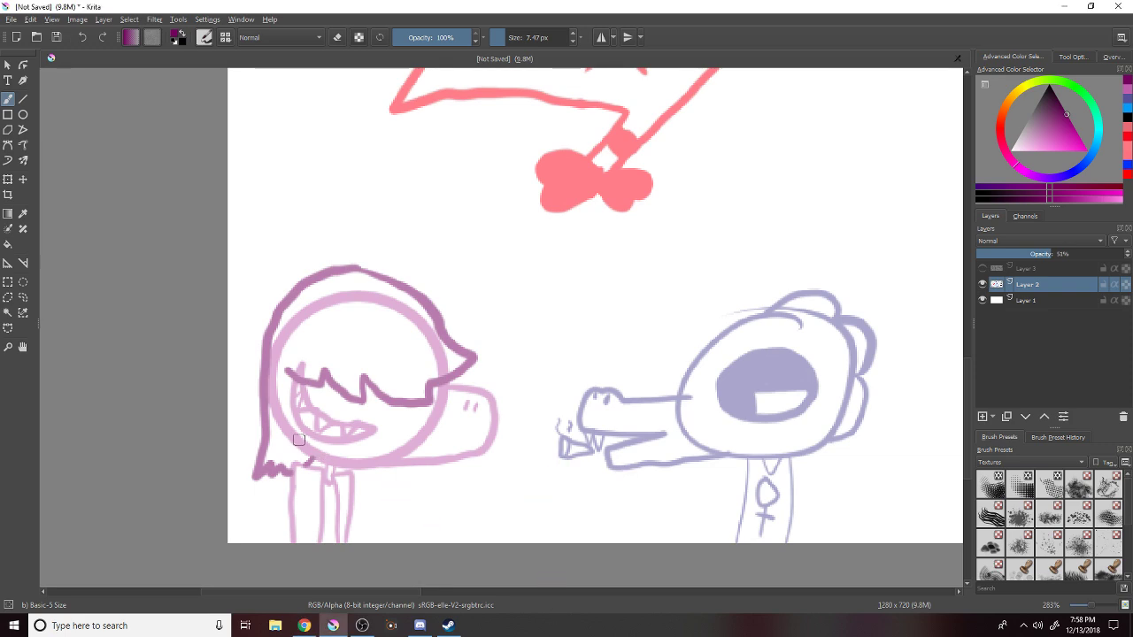
pyautogui.scroll(1, 298, 439)
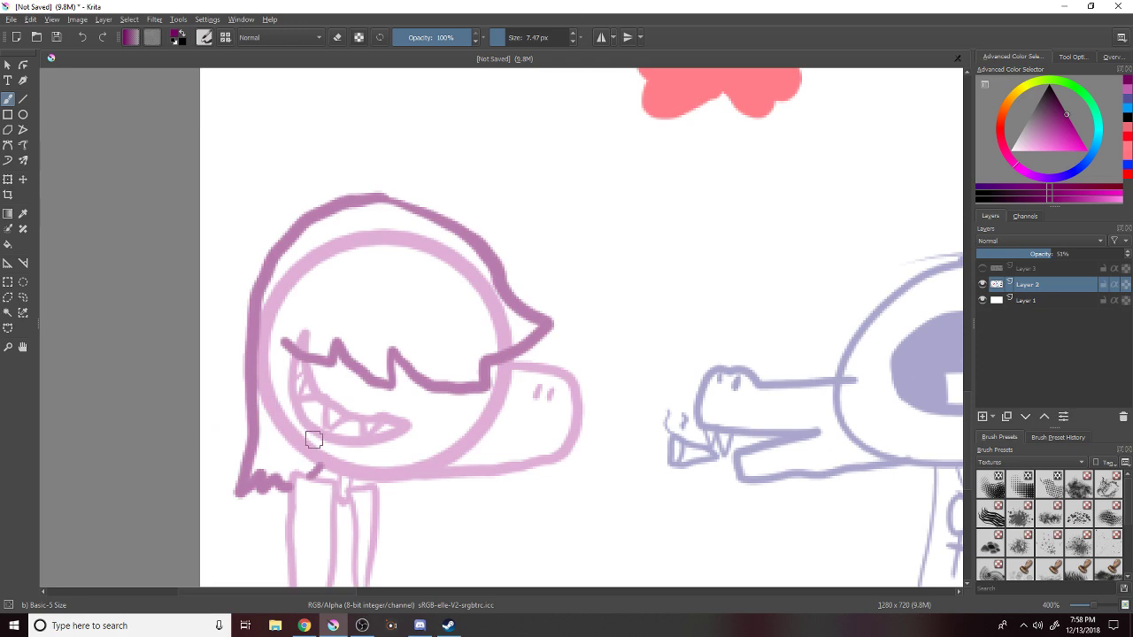
pyautogui.moveTo(262, 453)
pyautogui.mouseDown()
pyautogui.moveTo(285, 482)
pyautogui.moveTo(287, 462)
pyautogui.moveTo(314, 471)
pyautogui.moveTo(293, 468)
pyautogui.moveTo(264, 428)
pyautogui.moveTo(267, 439)
pyautogui.moveTo(274, 447)
pyautogui.moveTo(265, 398)
pyautogui.moveTo(239, 413)
pyautogui.moveTo(254, 442)
pyautogui.moveTo(285, 448)
pyautogui.moveTo(254, 403)
pyautogui.moveTo(238, 299)
pyautogui.moveTo(259, 323)
pyautogui.moveTo(254, 392)
pyautogui.moveTo(269, 325)
pyautogui.moveTo(289, 323)
pyautogui.moveTo(323, 351)
pyautogui.moveTo(326, 327)
pyautogui.moveTo(322, 343)
pyautogui.moveTo(310, 314)
pyautogui.moveTo(276, 309)
pyautogui.moveTo(345, 240)
pyautogui.moveTo(276, 313)
pyautogui.moveTo(266, 310)
pyautogui.moveTo(293, 262)
pyautogui.moveTo(278, 270)
pyautogui.moveTo(319, 229)
pyautogui.moveTo(288, 262)
pyautogui.moveTo(385, 213)
pyautogui.moveTo(321, 240)
pyautogui.moveTo(336, 217)
pyautogui.moveTo(383, 224)
pyautogui.moveTo(369, 238)
pyautogui.moveTo(377, 233)
pyautogui.moveTo(358, 358)
pyautogui.moveTo(385, 376)
pyautogui.moveTo(369, 365)
pyautogui.moveTo(407, 301)
pyautogui.moveTo(407, 358)
pyautogui.moveTo(473, 381)
pyautogui.moveTo(433, 384)
pyautogui.moveTo(465, 369)
pyautogui.moveTo(440, 355)
pyautogui.moveTo(522, 343)
pyautogui.moveTo(535, 326)
pyautogui.moveTo(447, 326)
pyautogui.moveTo(442, 306)
pyautogui.moveTo(414, 327)
pyautogui.moveTo(499, 307)
pyautogui.moveTo(453, 266)
pyautogui.moveTo(462, 245)
pyautogui.moveTo(418, 223)
pyautogui.mouseUp()
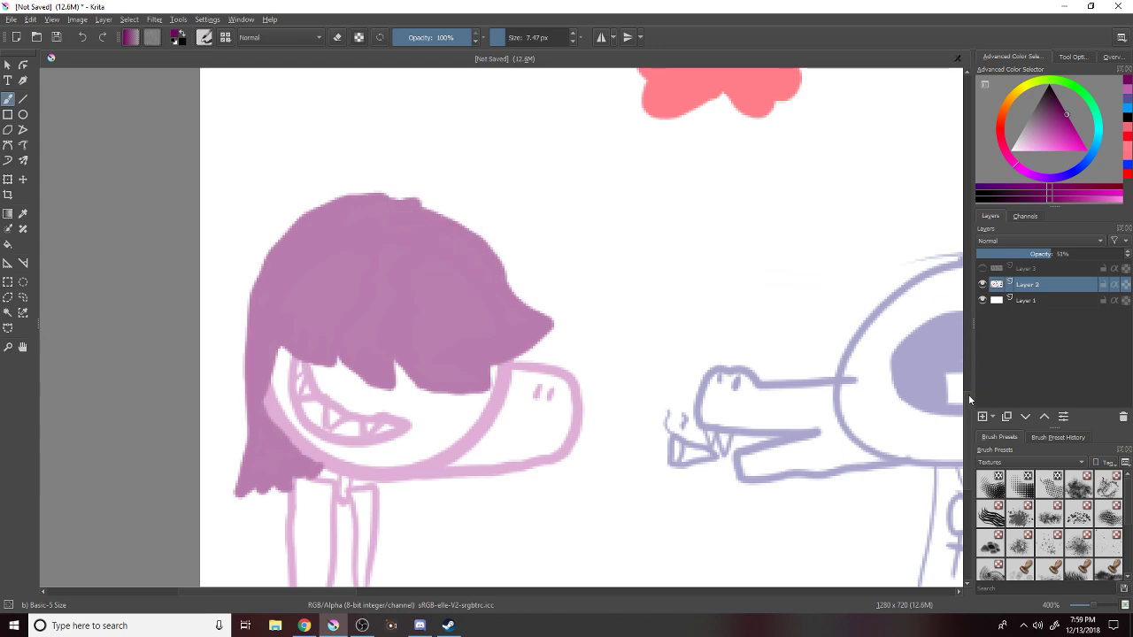
pyautogui.scroll(-3, 968, 393)
pyautogui.moveTo(315, 432)
pyautogui.mouseDown()
pyautogui.moveTo(295, 520)
pyautogui.moveTo(299, 510)
pyautogui.moveTo(308, 529)
pyautogui.moveTo(317, 506)
pyautogui.moveTo(321, 526)
pyautogui.moveTo(326, 413)
pyautogui.moveTo(312, 425)
pyautogui.moveTo(309, 478)
pyautogui.mouseUp()
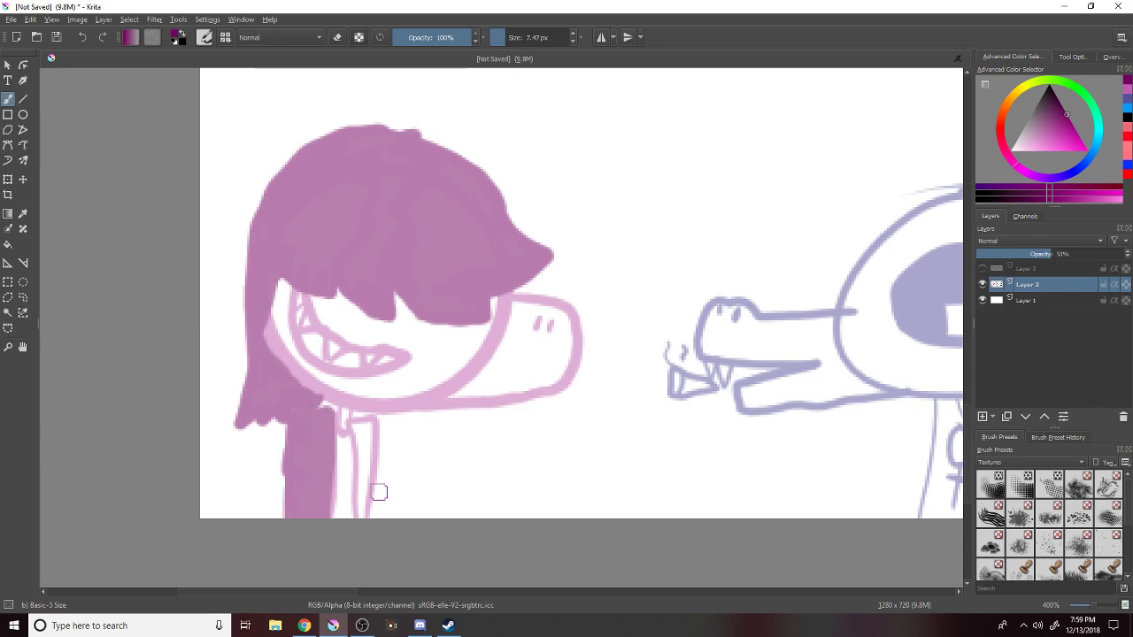
pyautogui.moveTo(378, 512)
pyautogui.mouseDown()
pyautogui.moveTo(368, 526)
pyautogui.moveTo(370, 428)
pyautogui.moveTo(358, 430)
pyautogui.mouseUp()
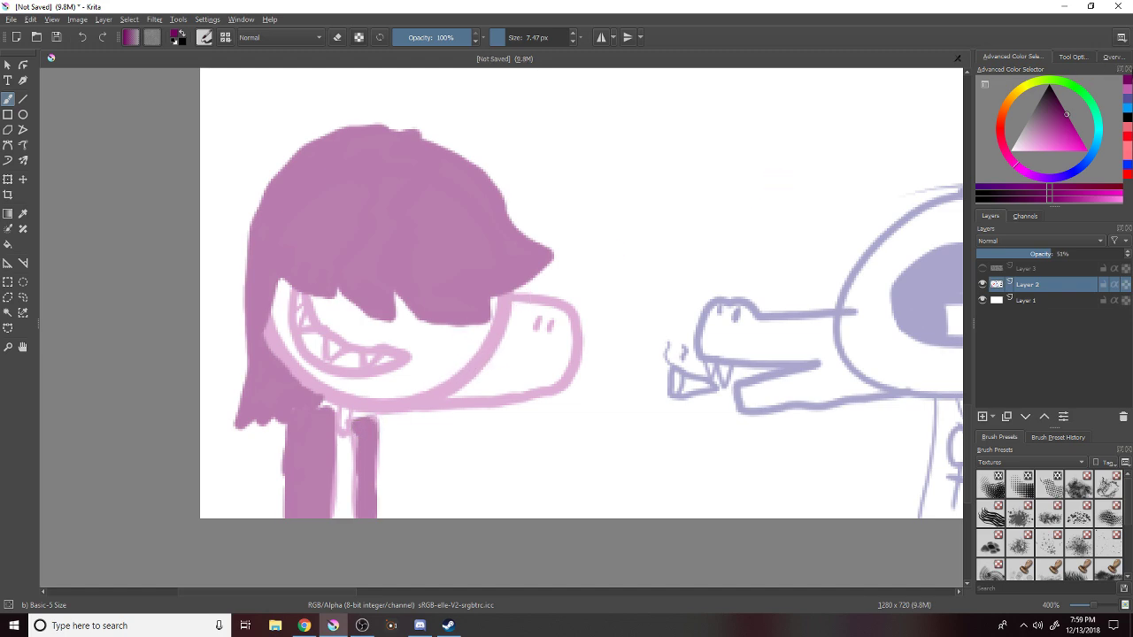
# Pick a lighter pink, paint the shirt front strip, and thicken the snout's lower outline.
pyautogui.keyDown('ctrl'); pyautogui.click(356, 472); pyautogui.keyUp('ctrl')
pyautogui.moveTo(346, 495)
pyautogui.mouseDown()
pyautogui.moveTo(347, 531)
pyautogui.moveTo(347, 448)
pyautogui.mouseUp()
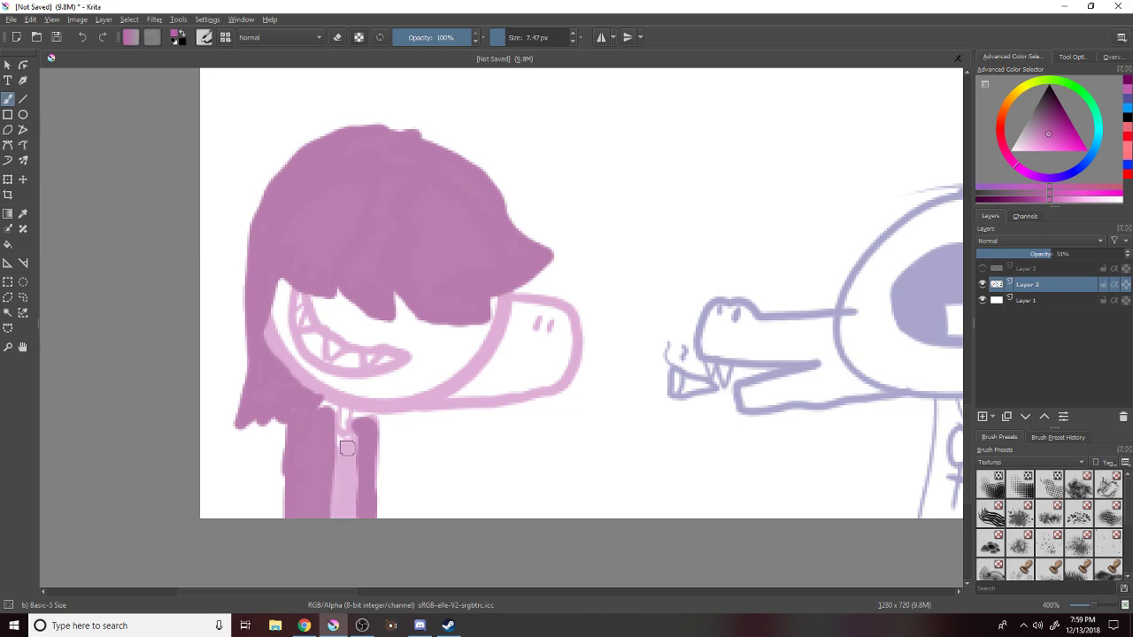
pyautogui.moveTo(404, 405); pyautogui.dragTo(518, 394)
pyautogui.press('-')
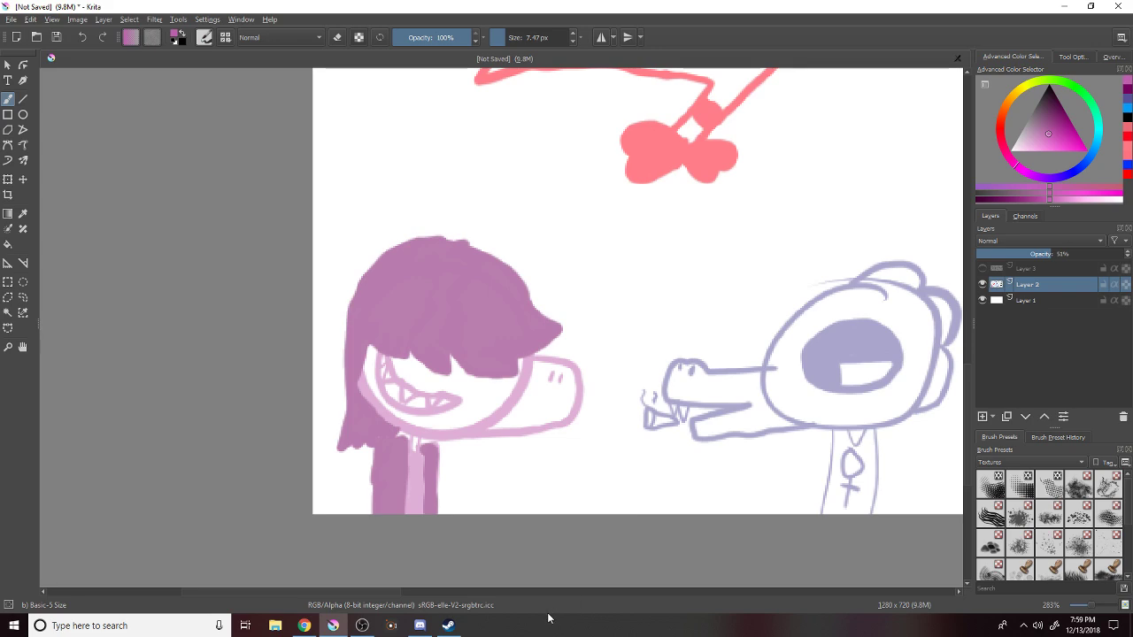
pyautogui.moveTo(374, 597); pyautogui.dragTo(425, 598)
pyautogui.scroll(-2, 615, 470)
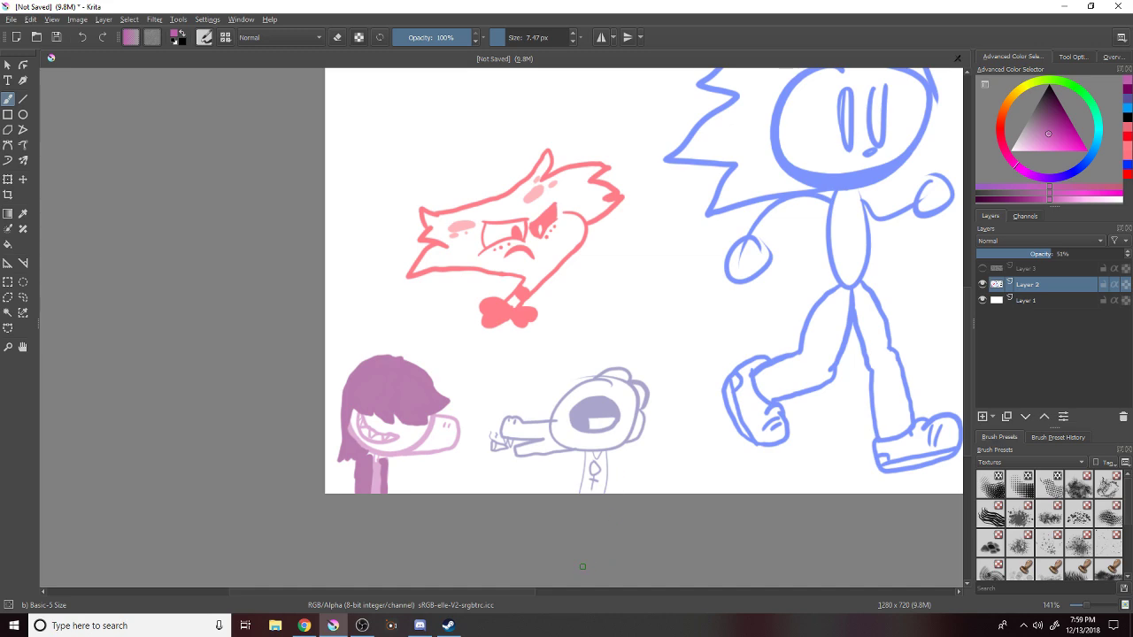
pyautogui.moveTo(512, 592); pyautogui.dragTo(636, 586)
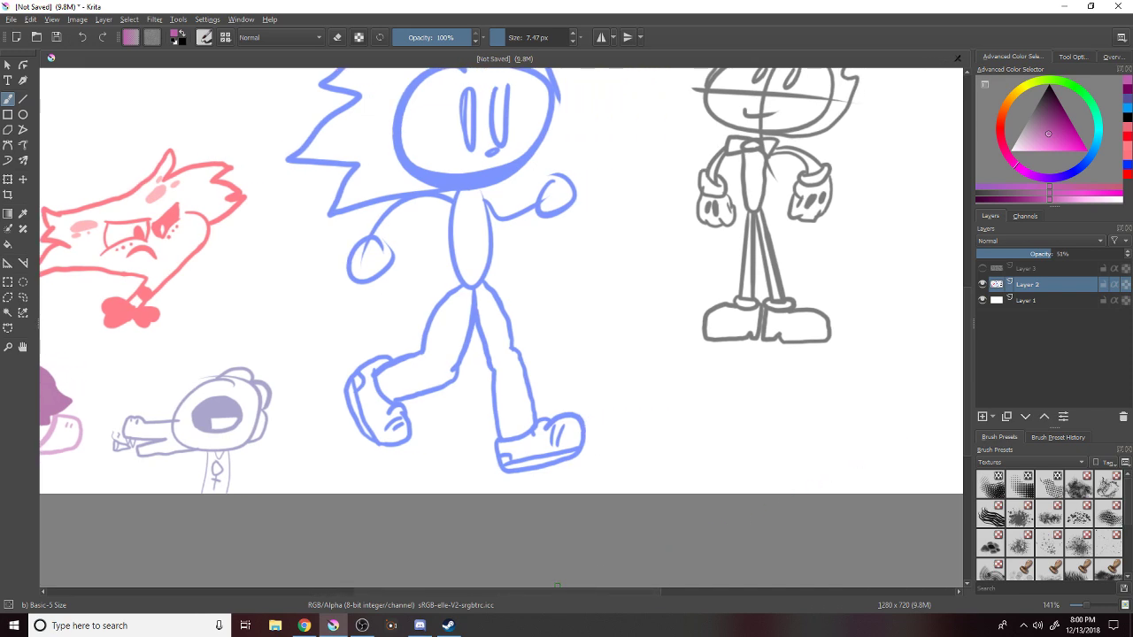
pyautogui.moveTo(611, 594); pyautogui.dragTo(531, 585)
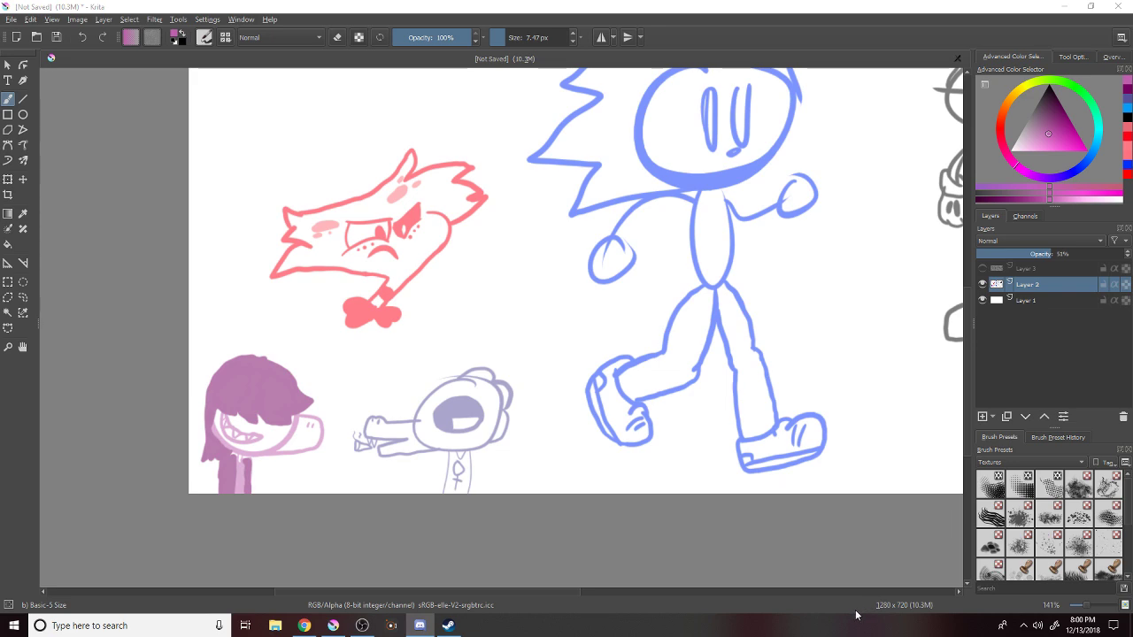
# Set the status-bar zoom to Fit Page, showing the hedgehog and suited figure together.
pyautogui.click(908, 583)
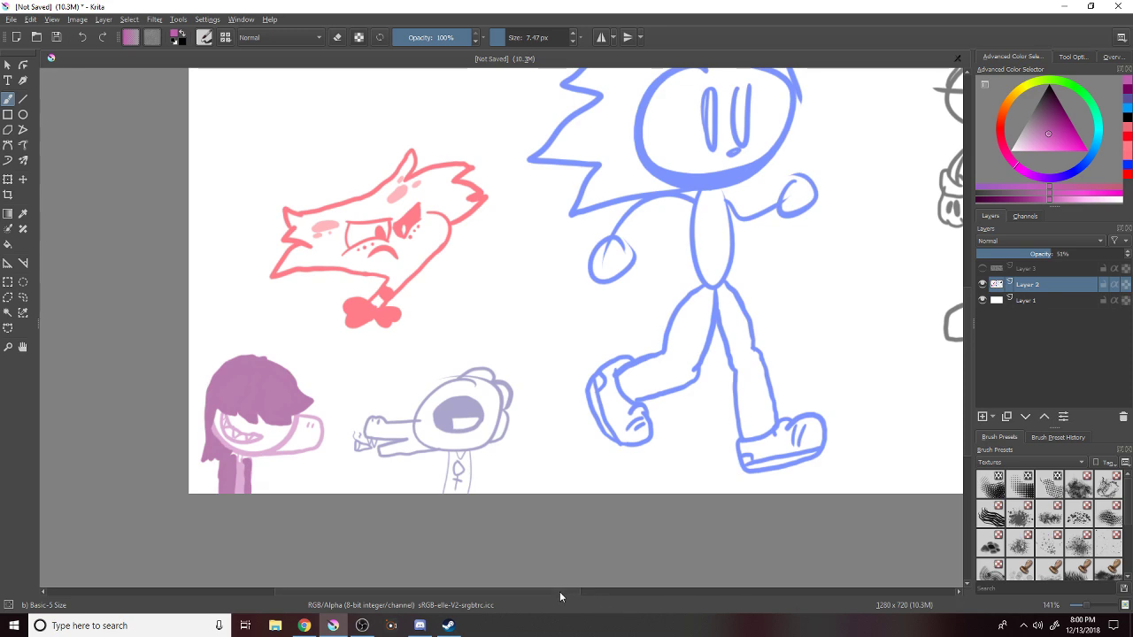
pyautogui.scroll(-5, 597, 483)
pyautogui.scroll(3, 611, 491)
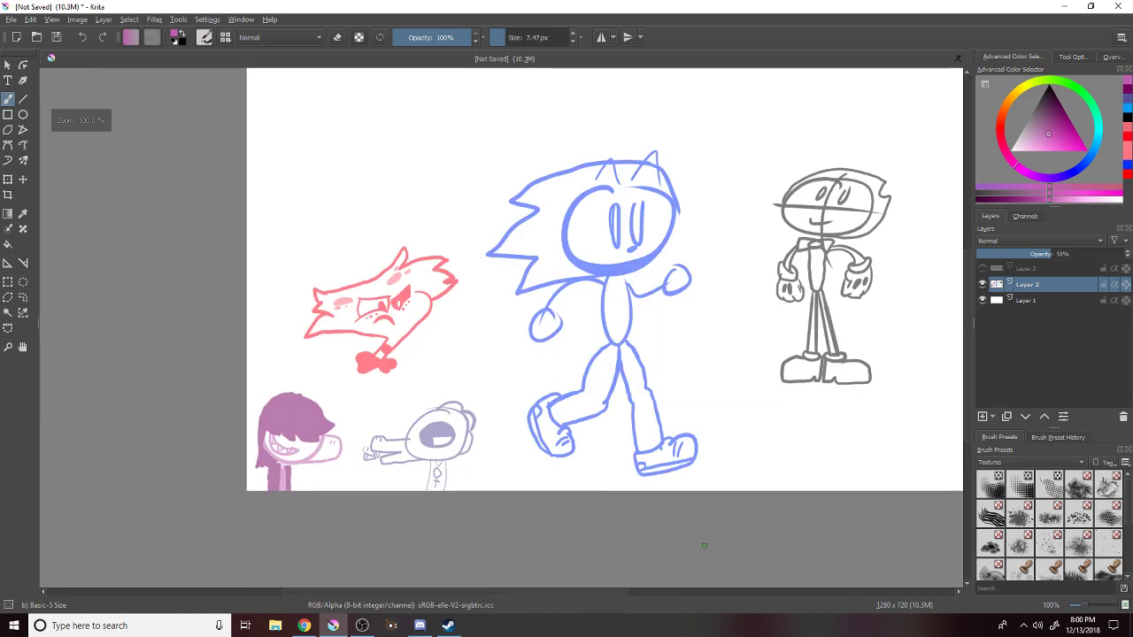
pyautogui.click(1063, 607)
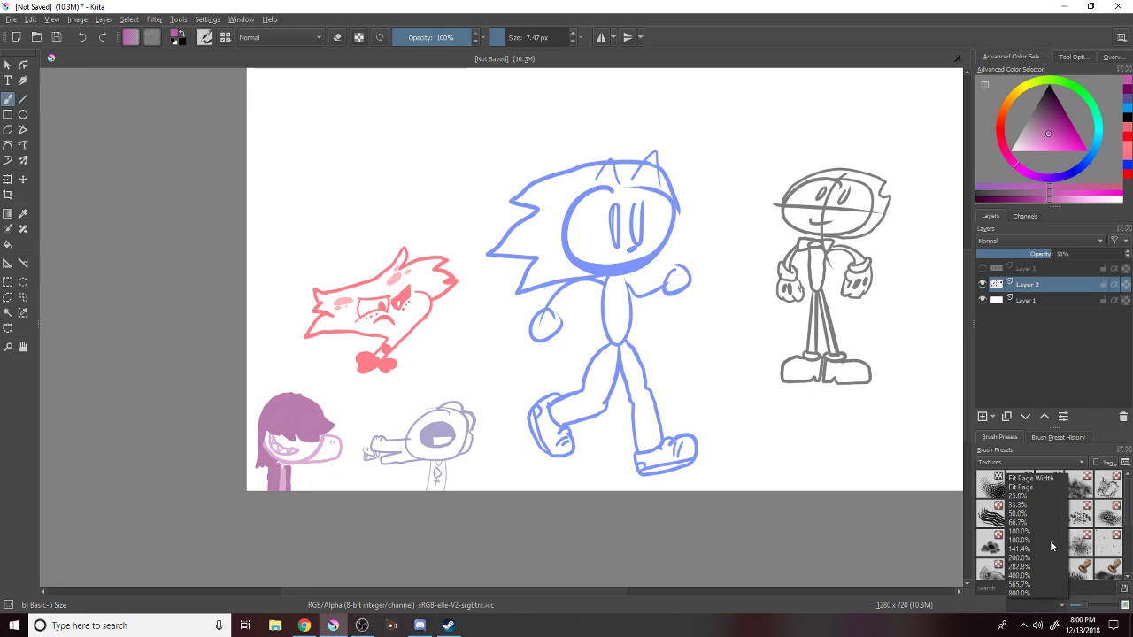
pyautogui.click(1021, 487)
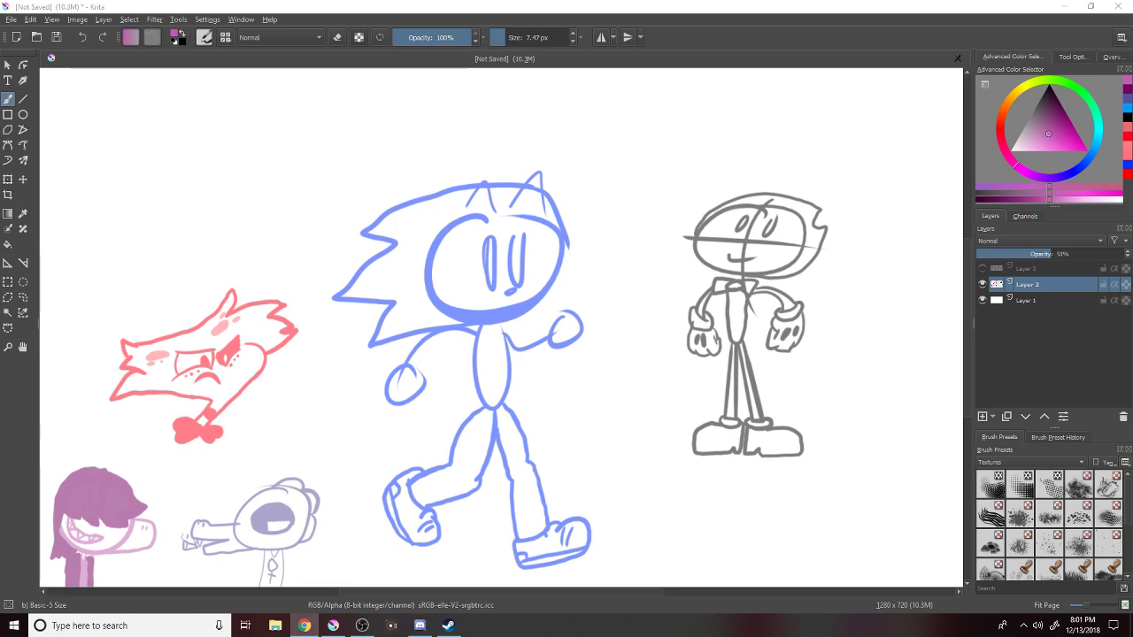
pyautogui.click(848, 605)
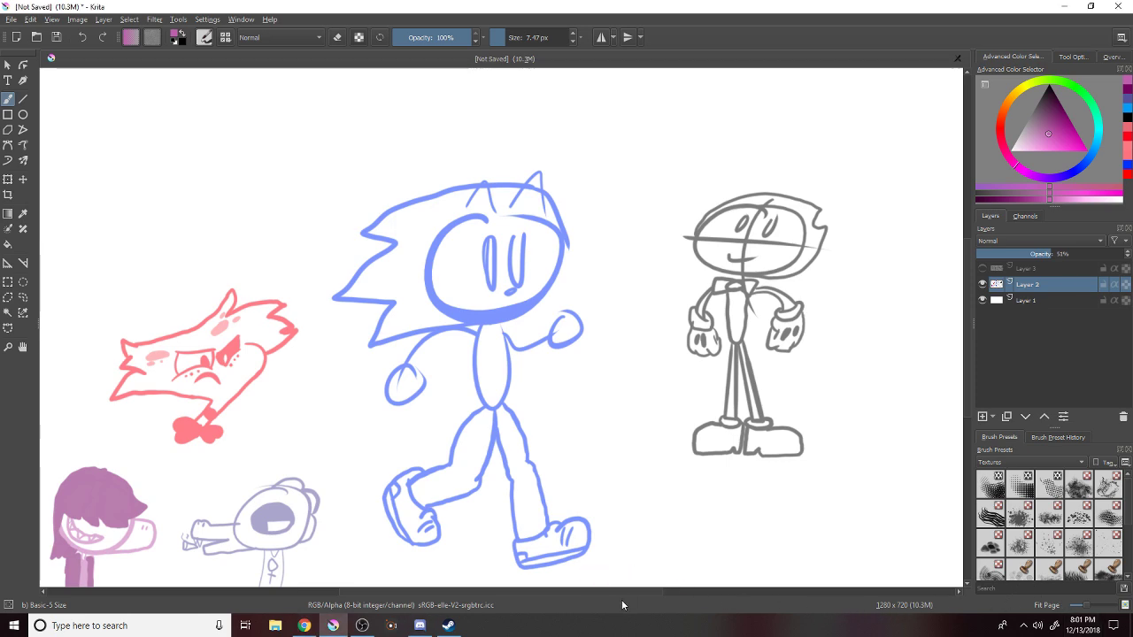
pyautogui.hscroll(3, 617, 593)
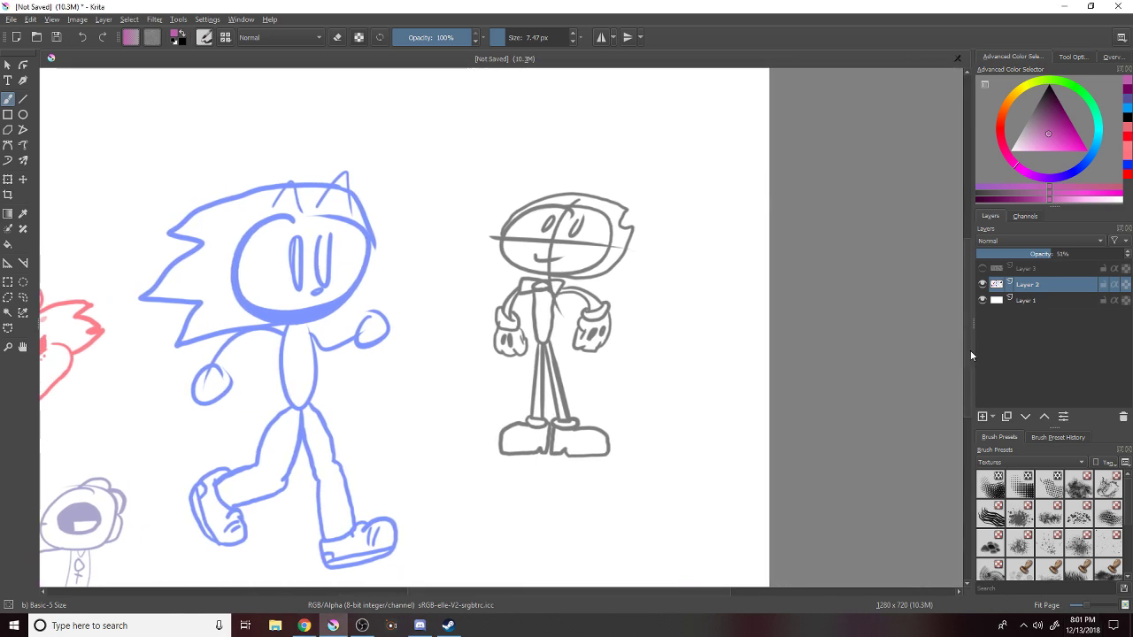
# Toggle Layer 2 off and back on, then pick near-black as the painting colour.
pyautogui.scroll(3, 970, 349)
pyautogui.click(982, 286)
pyautogui.click(981, 286)
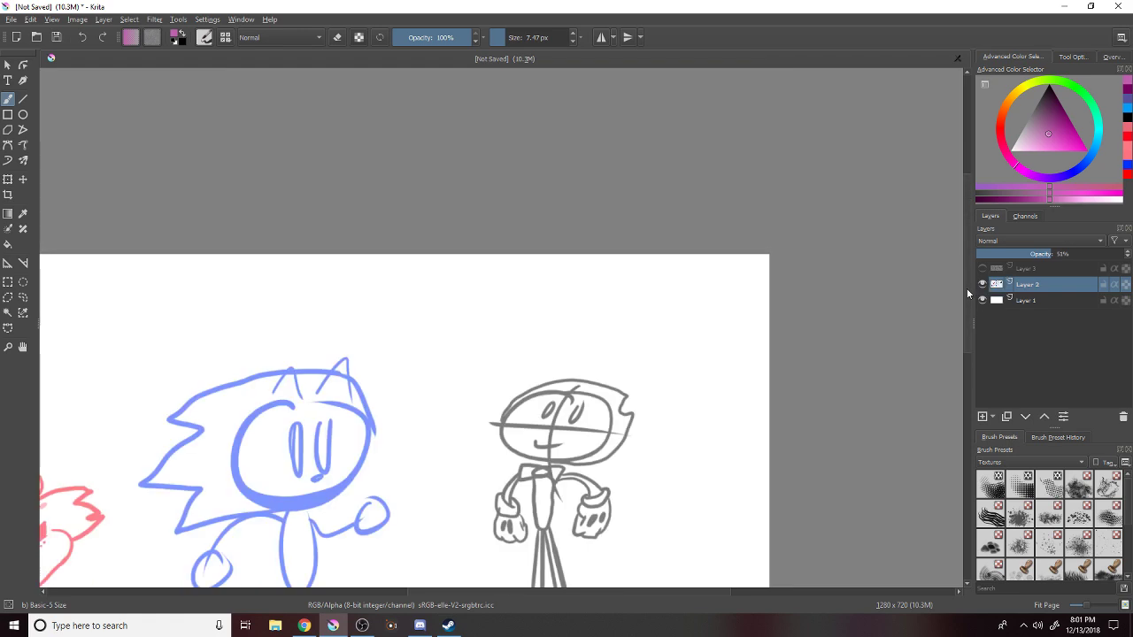
pyautogui.scroll(-2, 969, 305)
pyautogui.scroll(-1, 968, 305)
pyautogui.click(1049, 85)
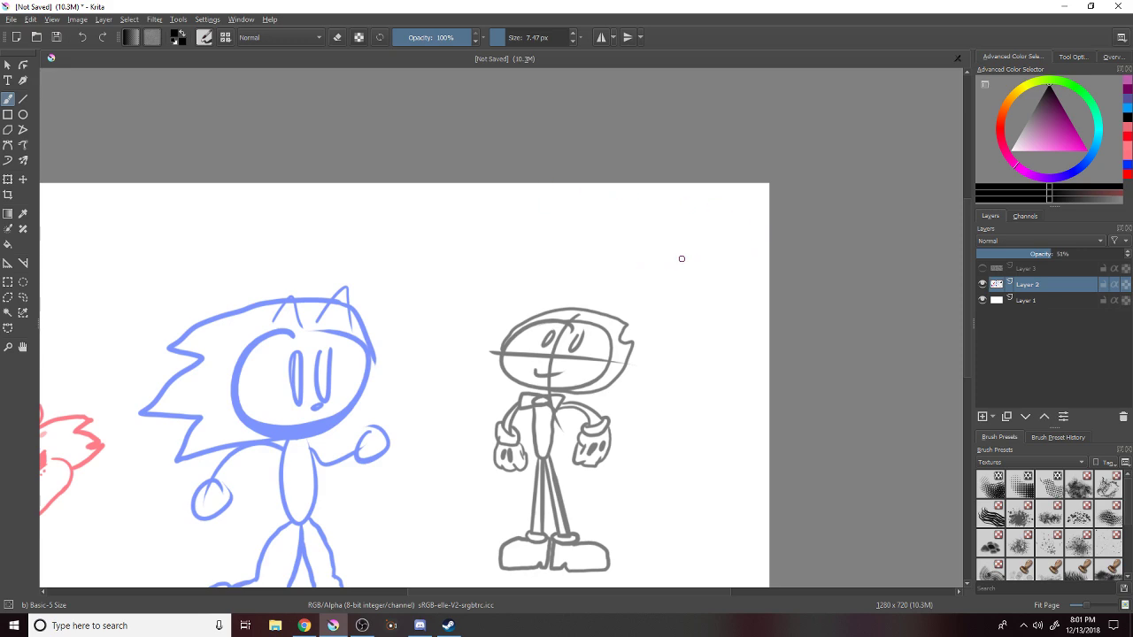
# Sketch a small rabbit-like head at top right with snout, jaw line and a curving ear.
pyautogui.moveTo(703, 222)
pyautogui.mouseDown()
pyautogui.moveTo(735, 245)
pyautogui.moveTo(705, 229)
pyautogui.mouseUp()
pyautogui.hotkey('ctrl', 'z')
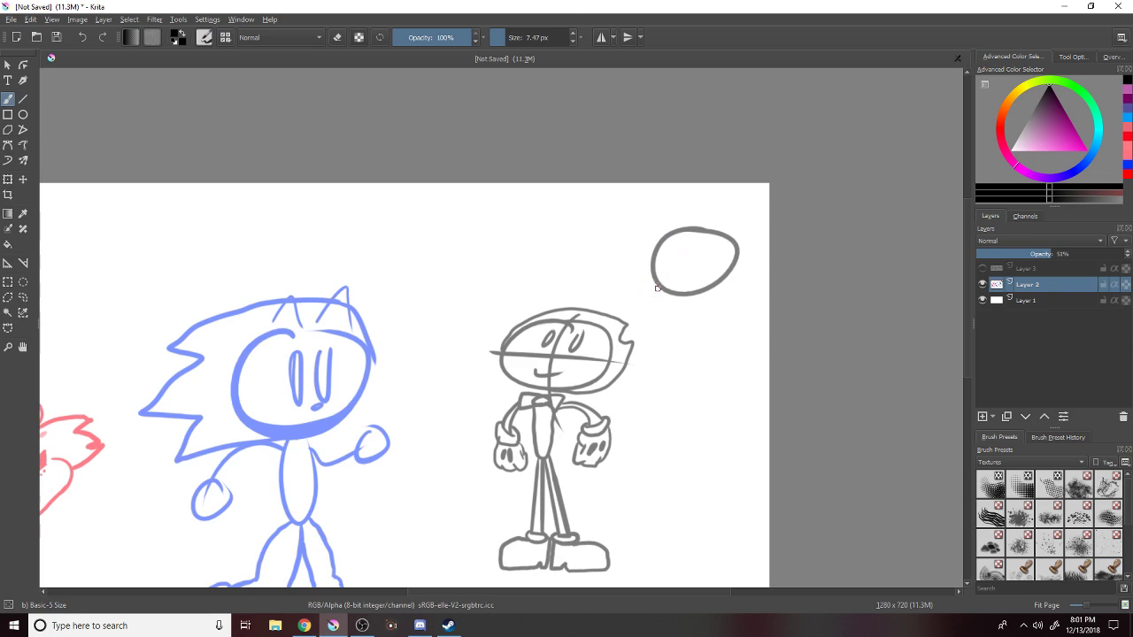
pyautogui.moveTo(653, 276)
pyautogui.mouseDown()
pyautogui.moveTo(656, 298)
pyautogui.moveTo(658, 286)
pyautogui.mouseUp()
pyautogui.moveTo(731, 276)
pyautogui.mouseDown()
pyautogui.moveTo(770, 271)
pyautogui.moveTo(763, 301)
pyautogui.moveTo(747, 301)
pyautogui.moveTo(742, 271)
pyautogui.moveTo(759, 271)
pyautogui.moveTo(739, 302)
pyautogui.moveTo(687, 298)
pyautogui.moveTo(752, 280)
pyautogui.moveTo(740, 281)
pyautogui.mouseUp()
pyautogui.hotkey('ctrl', 'z')
pyautogui.hotkey('ctrl', 'z')
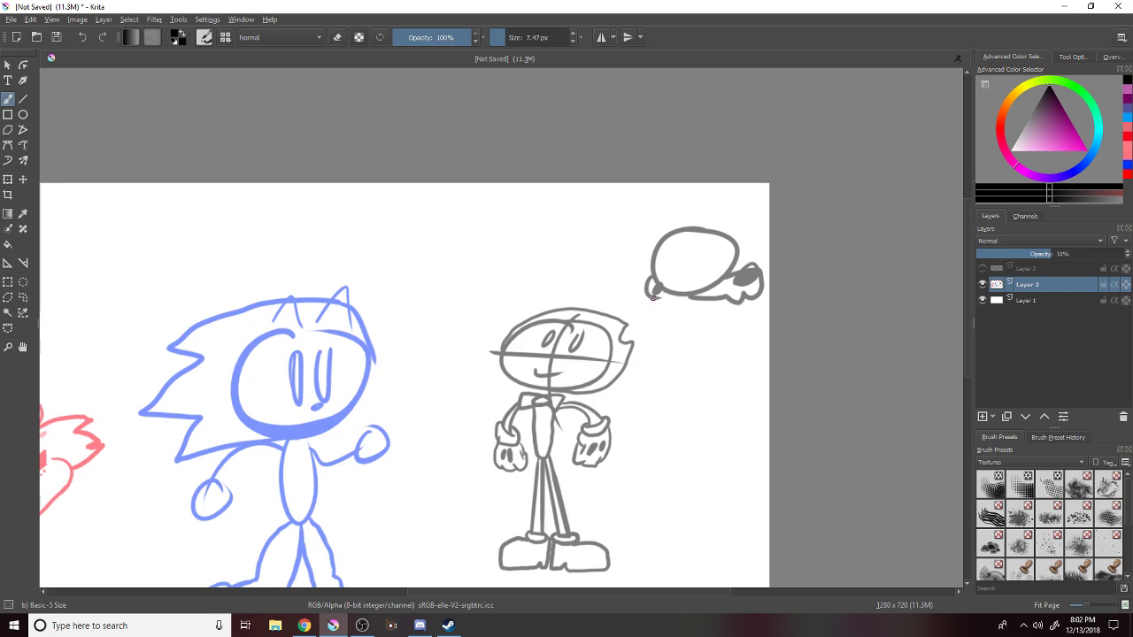
pyautogui.moveTo(655, 297)
pyautogui.mouseDown()
pyautogui.moveTo(708, 303)
pyautogui.moveTo(660, 263)
pyautogui.moveTo(682, 245)
pyautogui.moveTo(728, 252)
pyautogui.moveTo(730, 271)
pyautogui.moveTo(677, 279)
pyautogui.moveTo(684, 264)
pyautogui.moveTo(672, 281)
pyautogui.moveTo(679, 254)
pyautogui.moveTo(705, 265)
pyautogui.moveTo(703, 283)
pyautogui.moveTo(696, 201)
pyautogui.moveTo(687, 228)
pyautogui.moveTo(712, 195)
pyautogui.mouseUp()
pyautogui.hotkey('ctrl', 'z')
pyautogui.hotkey('ctrl', 'z')
pyautogui.hotkey('ctrl', 'z')
pyautogui.moveTo(674, 229)
pyautogui.mouseDown()
pyautogui.moveTo(724, 208)
pyautogui.moveTo(752, 218)
pyautogui.mouseUp()
pyautogui.hotkey('ctrl', 'z')
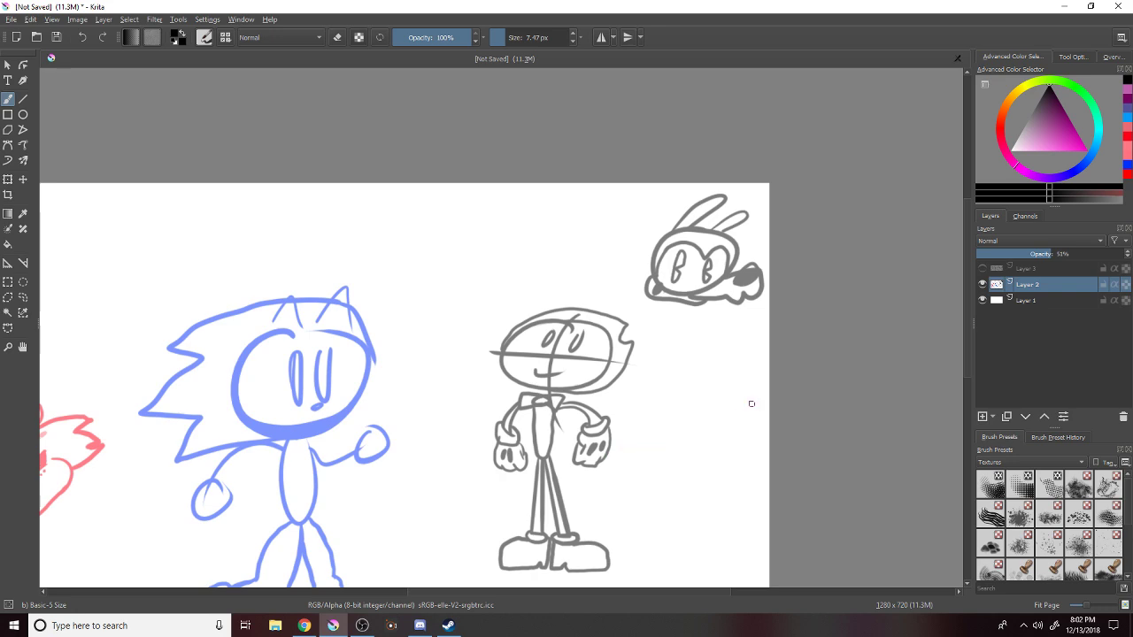
pyautogui.scroll(5, 586, 251)
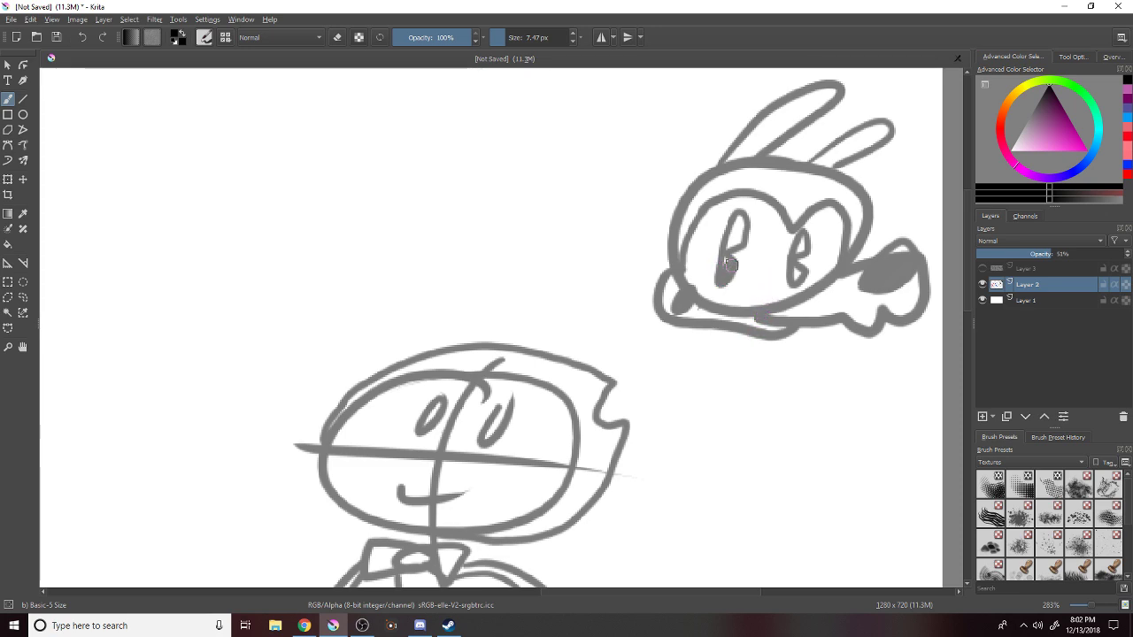
# Paint solid pupils into both eyes and add a short stroke beneath the chin.
pyautogui.moveTo(724, 271); pyautogui.dragTo(740, 221)
pyautogui.moveTo(796, 267); pyautogui.dragTo(804, 235)
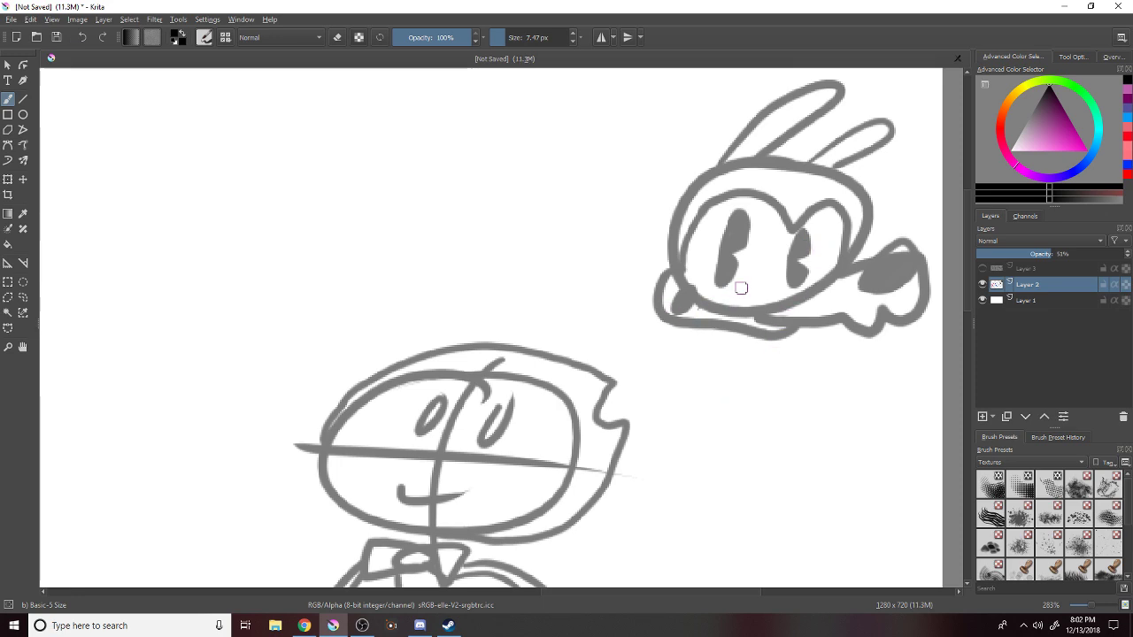
pyautogui.moveTo(734, 325); pyautogui.dragTo(731, 354)
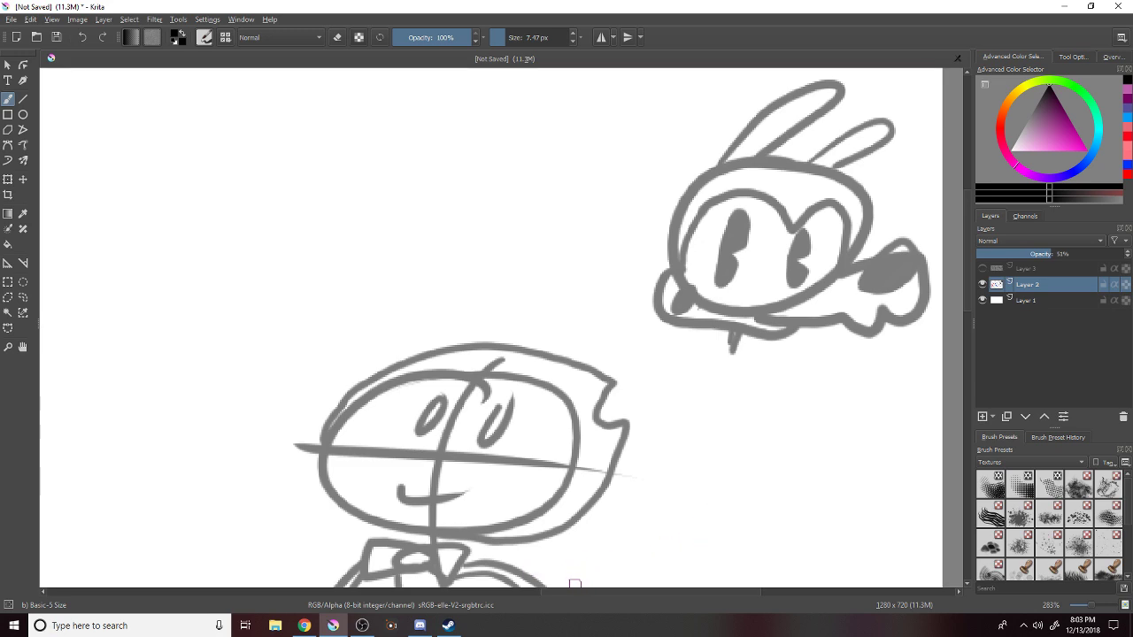
pyautogui.moveTo(577, 595); pyautogui.dragTo(602, 592)
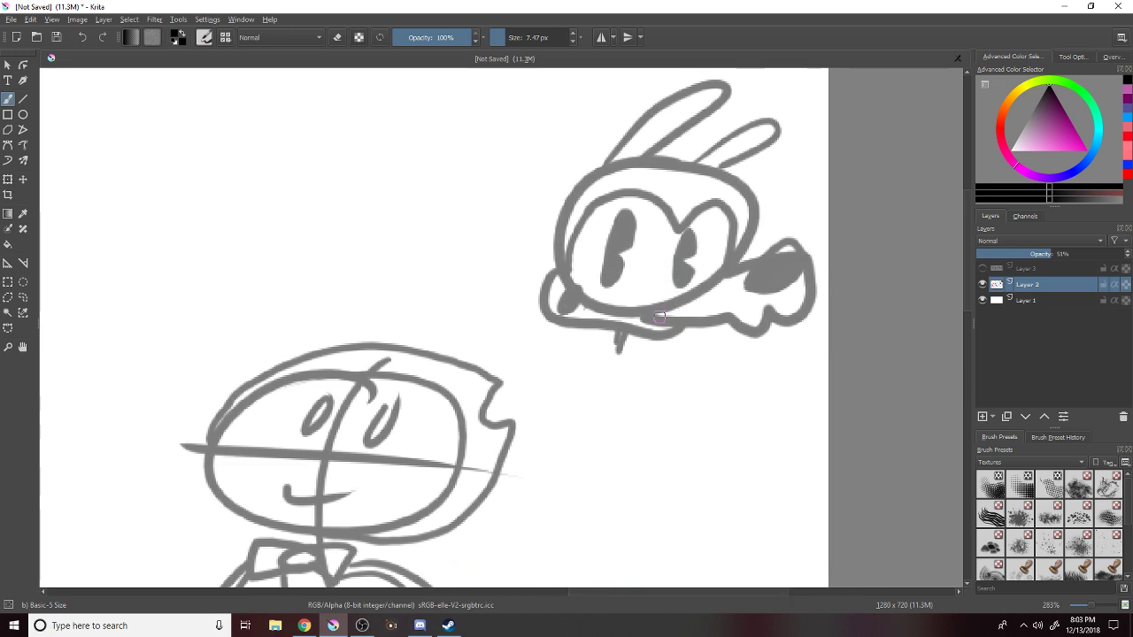
# In eraser mode, remove the mouth line and flatten the tops of both eyes.
pyautogui.click(337, 37)
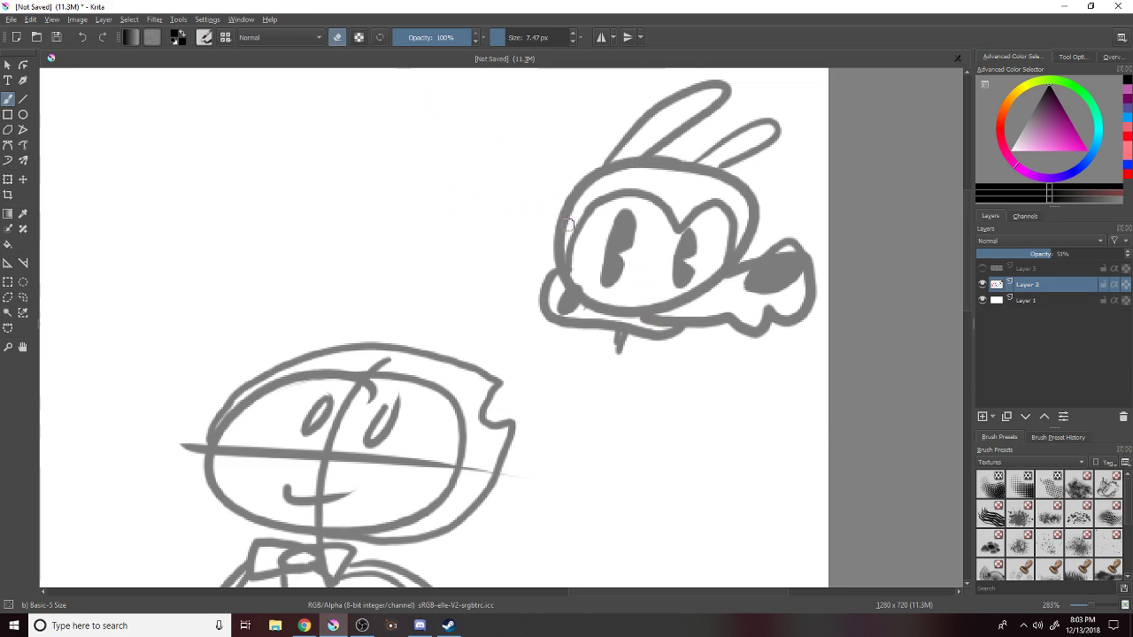
pyautogui.moveTo(577, 301)
pyautogui.mouseDown()
pyautogui.moveTo(636, 310)
pyautogui.moveTo(598, 314)
pyautogui.moveTo(635, 317)
pyautogui.moveTo(676, 308)
pyautogui.moveTo(608, 316)
pyautogui.moveTo(719, 281)
pyautogui.moveTo(662, 298)
pyautogui.moveTo(579, 294)
pyautogui.moveTo(625, 294)
pyautogui.mouseUp()
pyautogui.moveTo(612, 215); pyautogui.dragTo(697, 232)
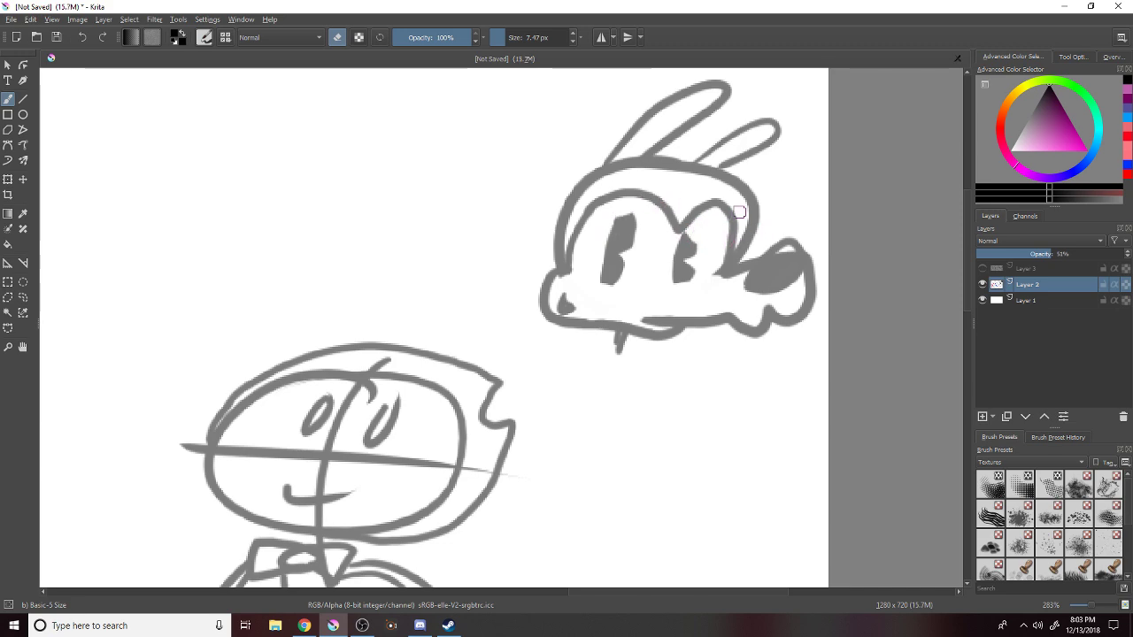
pyautogui.press('e')
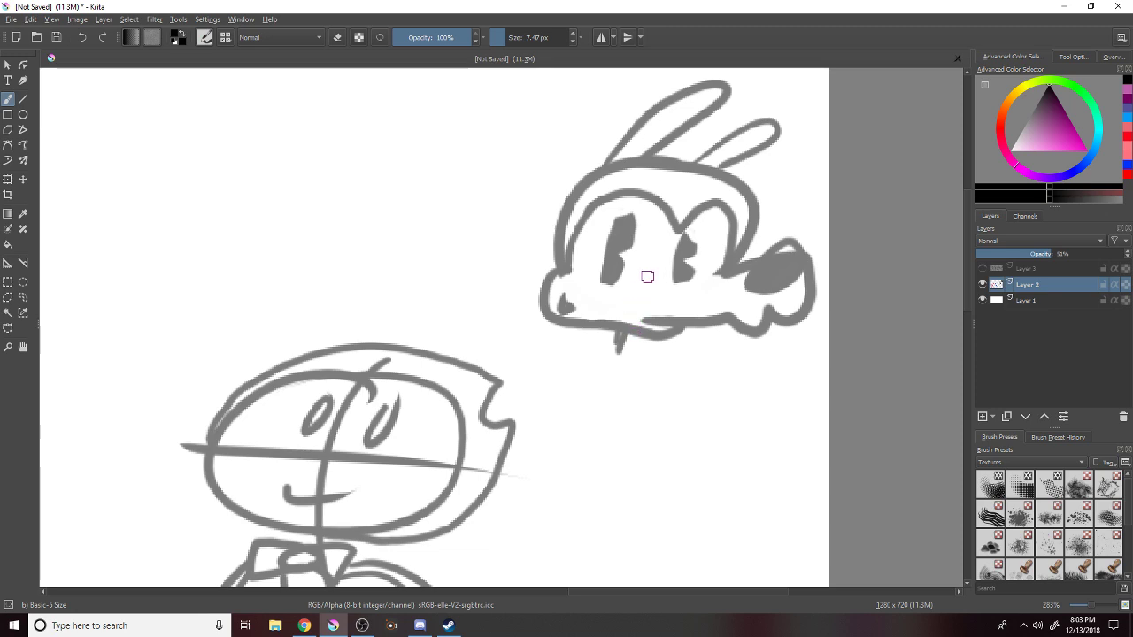
pyautogui.hotkey('alt', 'Tab')
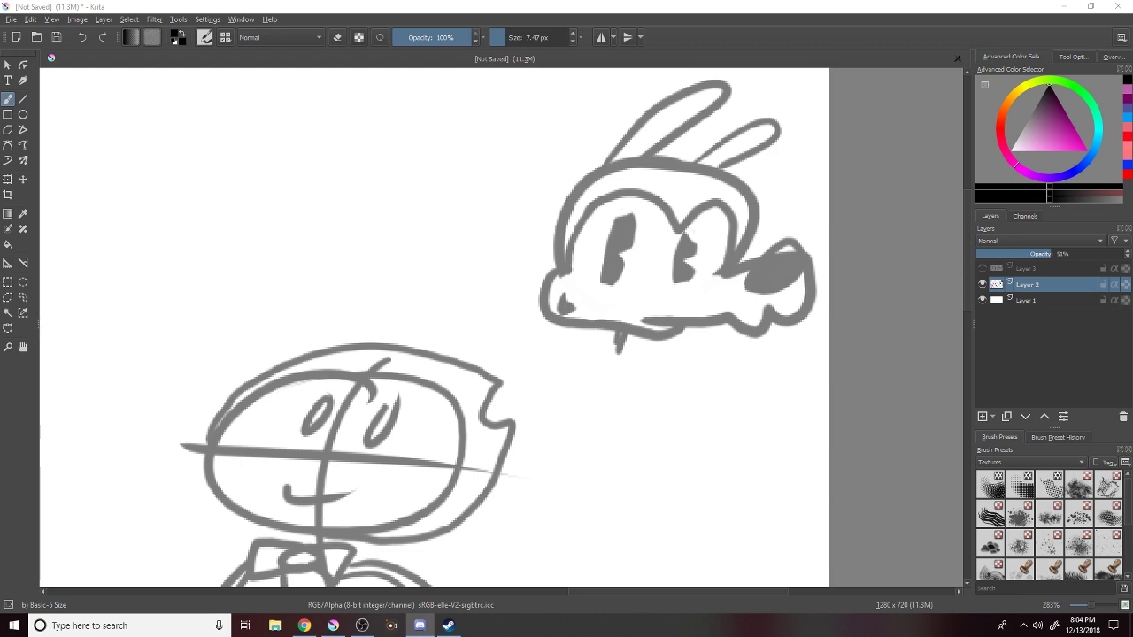
# Refocus Krita, then bring the Discord call window to the front.
pyautogui.click(652, 609)
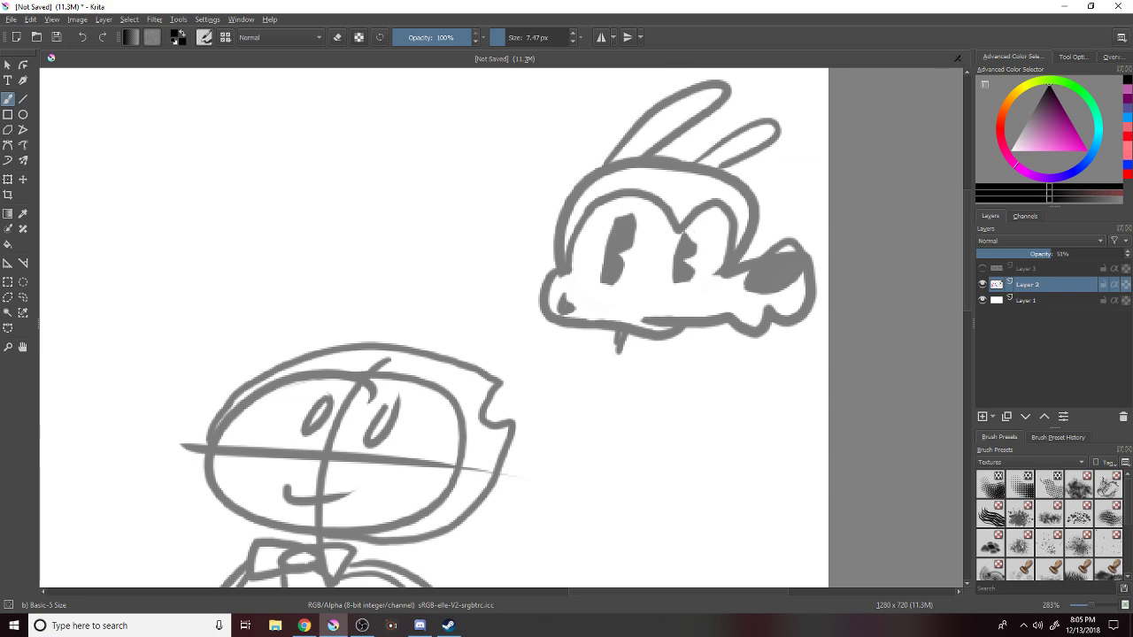
pyautogui.hotkey('alt', 'Tab')
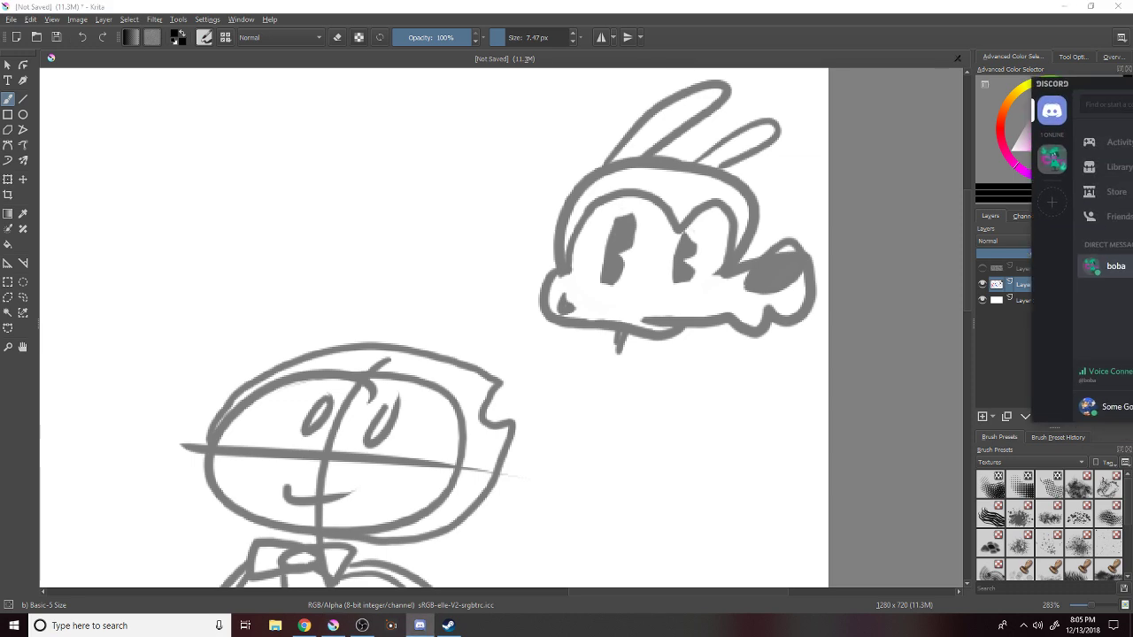
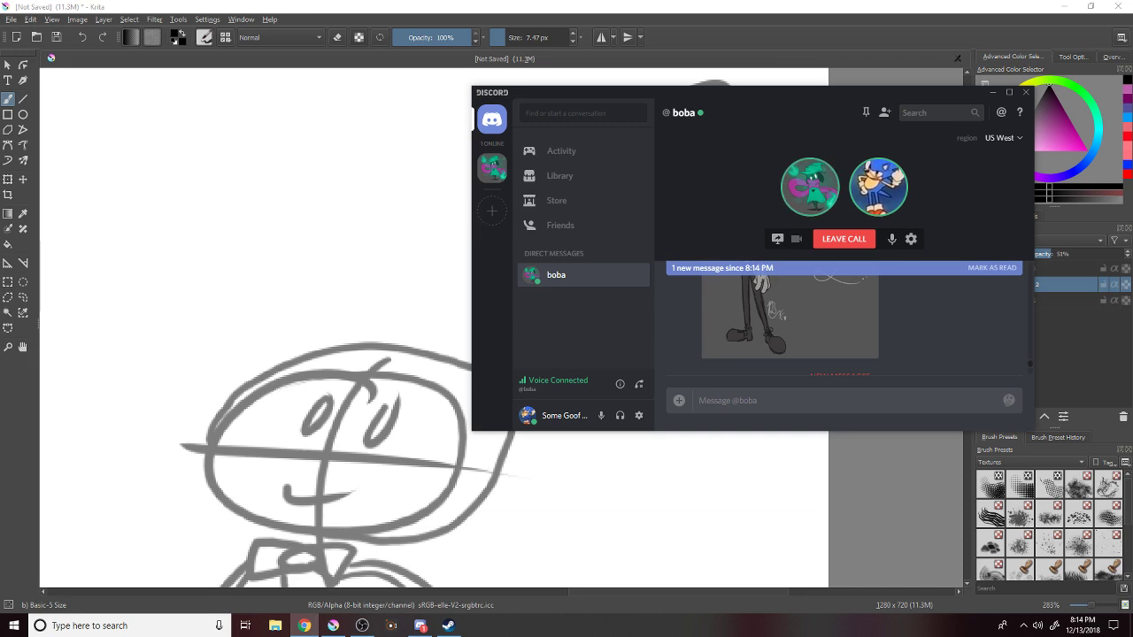
# Scroll to the newest DM message, preview the shared Sans drawing enlarged, then bring up the Start menu.
pyautogui.scroll(-3, 879, 316)
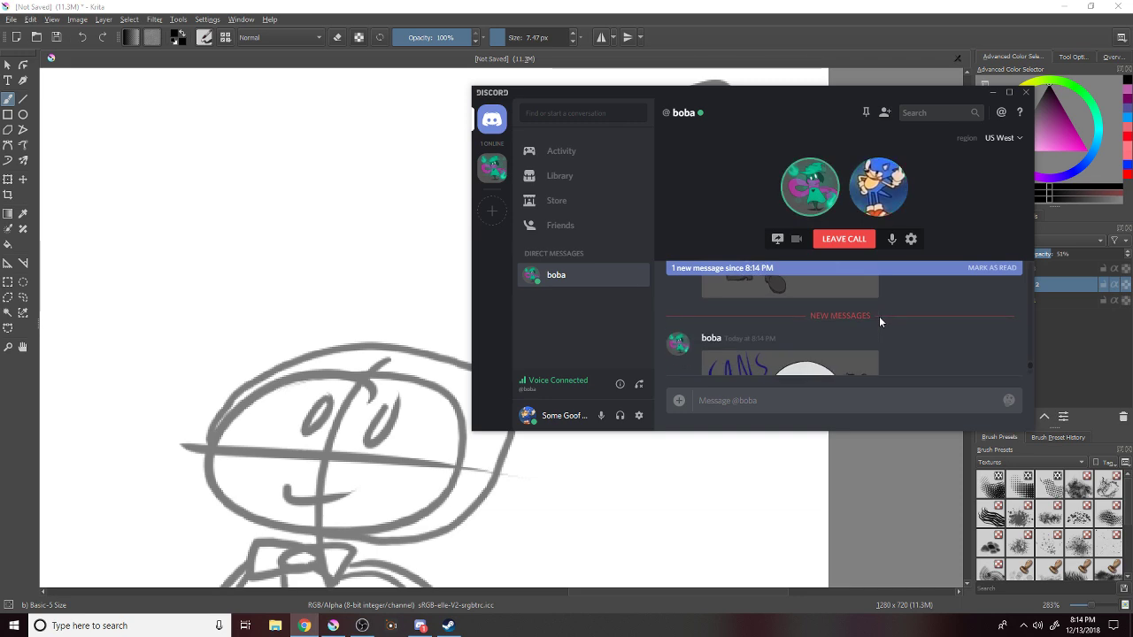
pyautogui.click(828, 323)
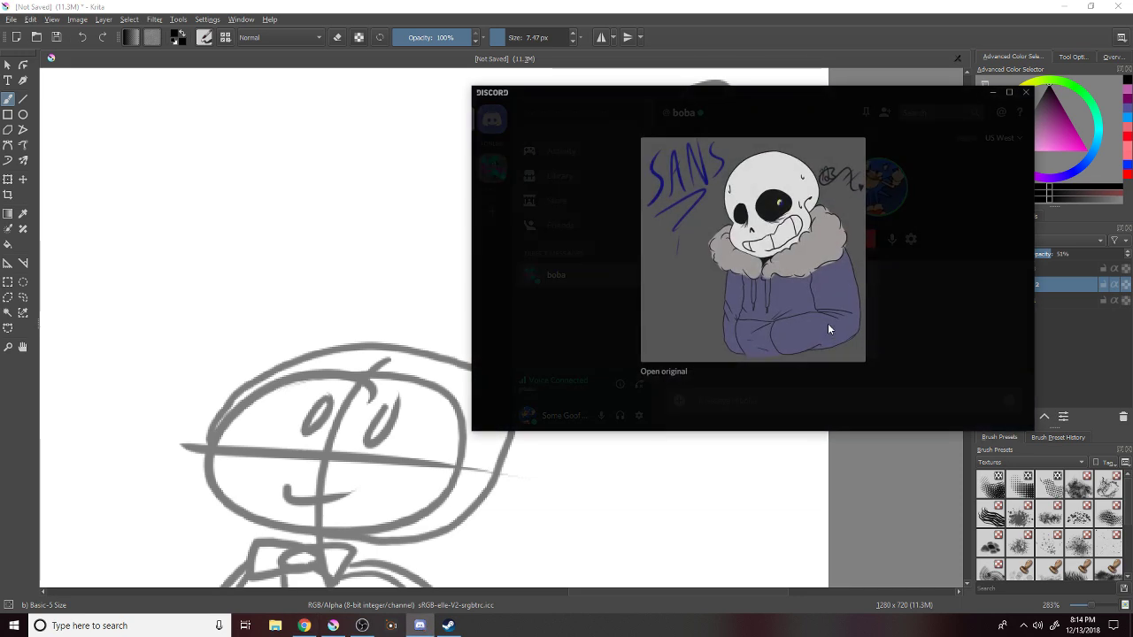
pyautogui.click(902, 307)
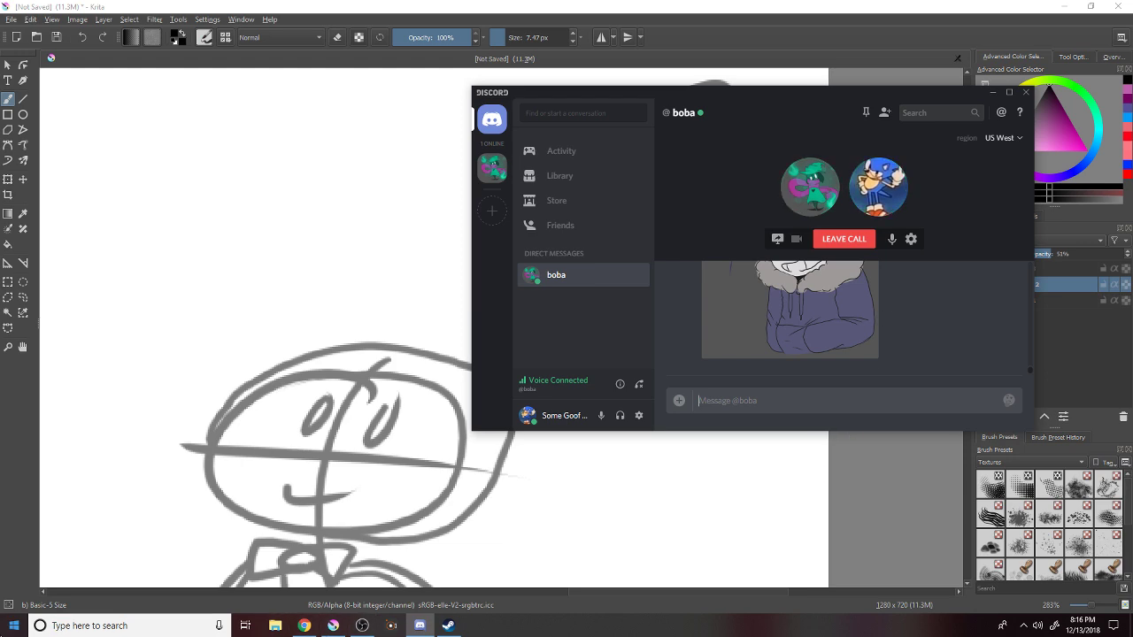
pyautogui.click(14, 626)
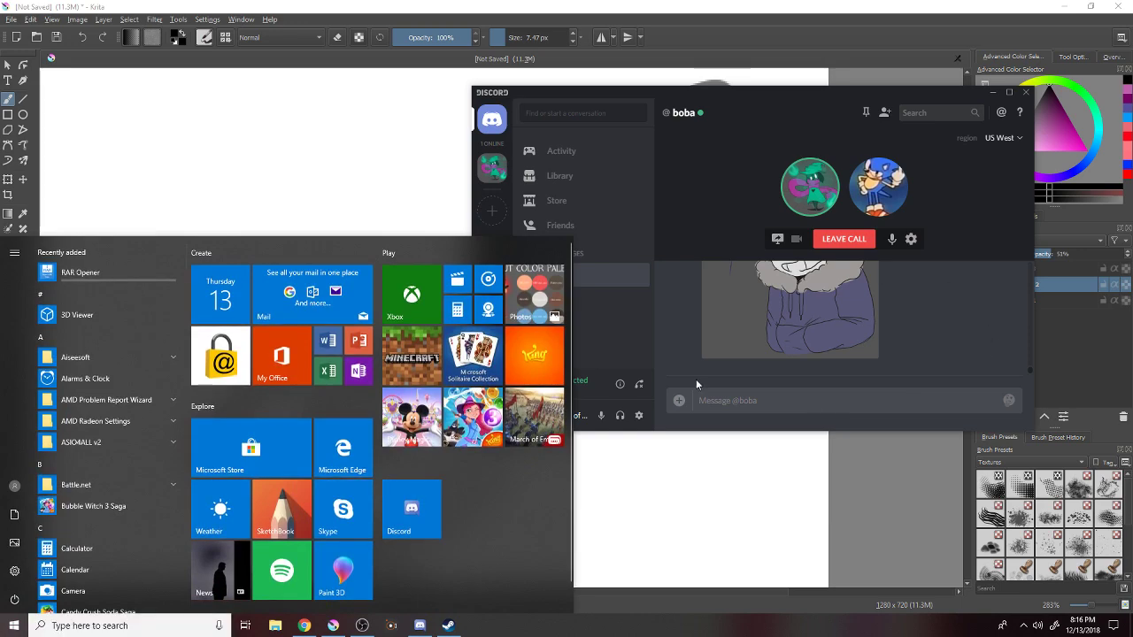
# Launch Skype from its Start menu tile.
pyautogui.click(349, 519)
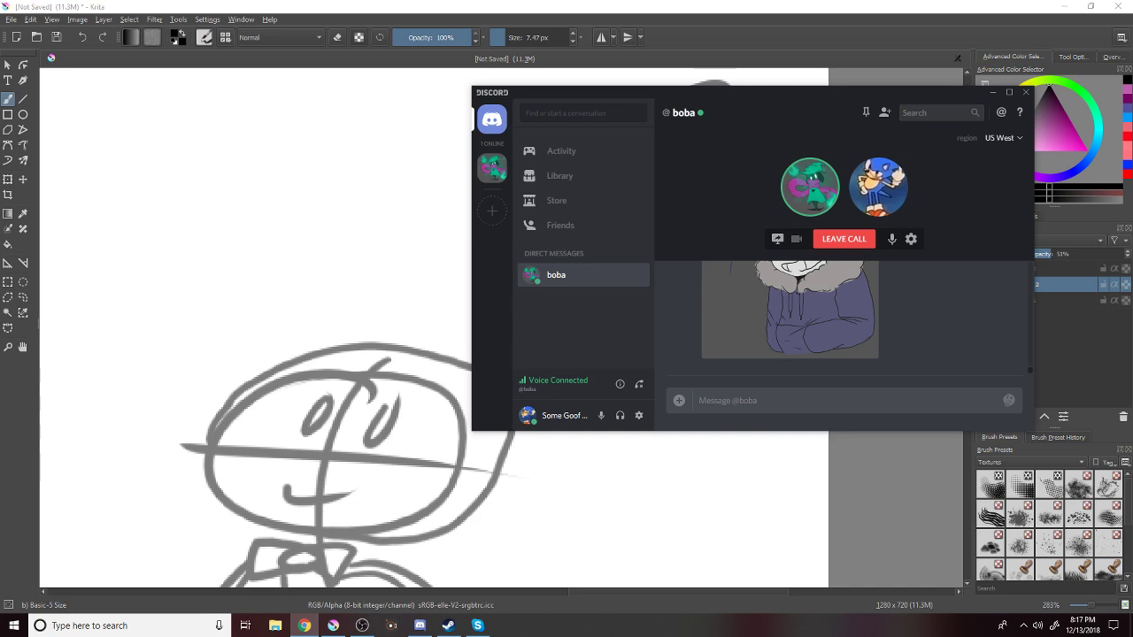
# Upload im not over weight.jpg from Desktop > Artsy Stuff into the direct message.
pyautogui.click(679, 400)
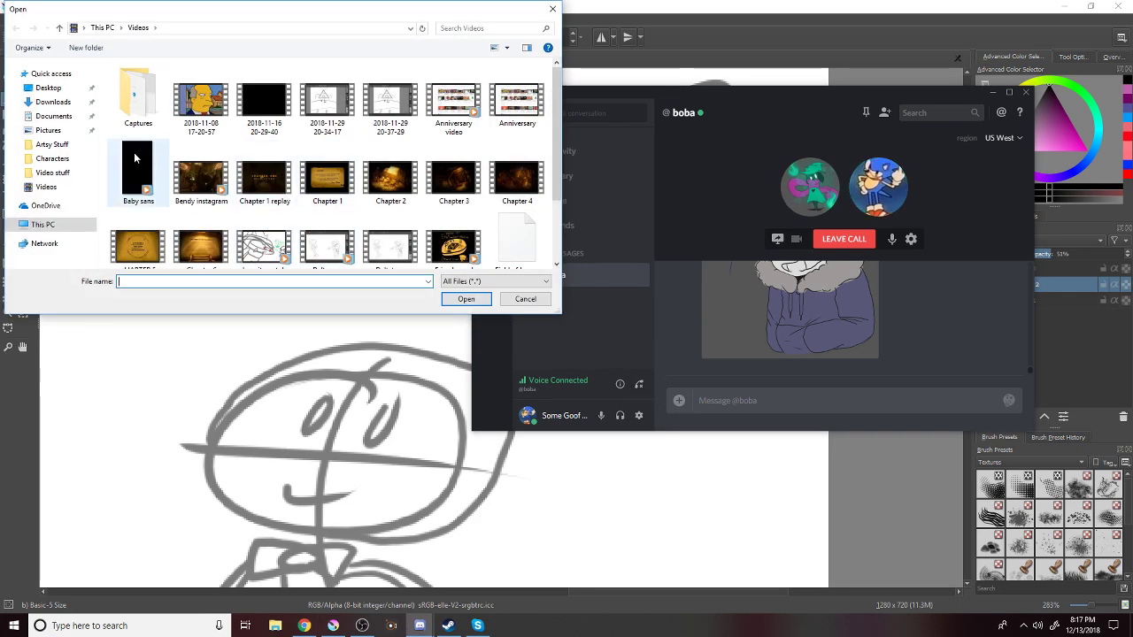
pyautogui.click(52, 145)
pyautogui.click(265, 281)
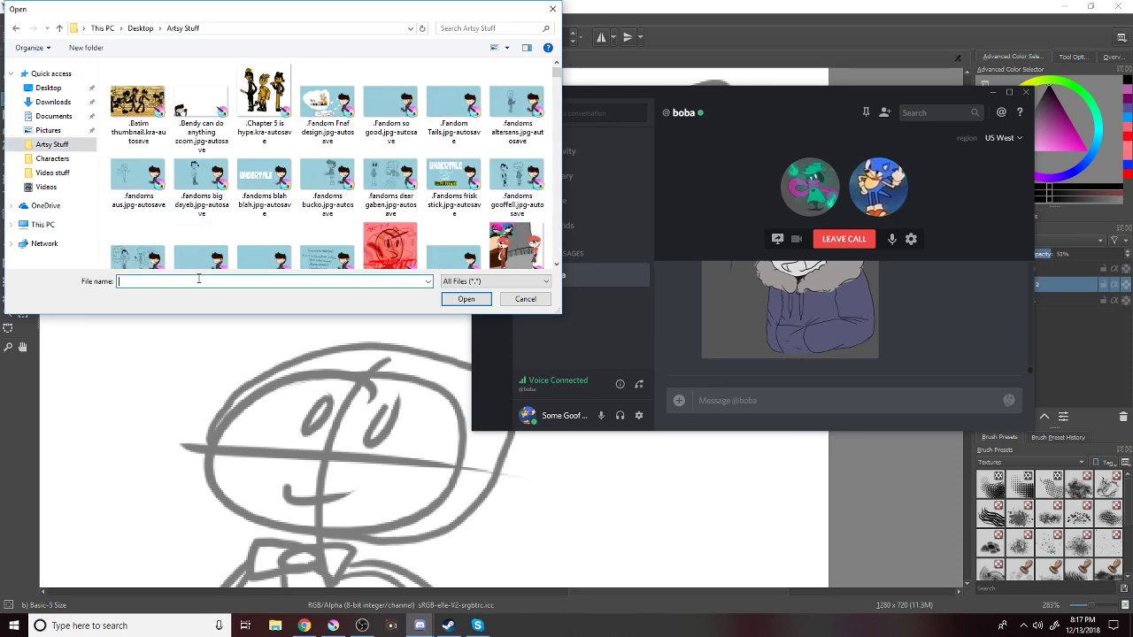
pyautogui.write("i'm")
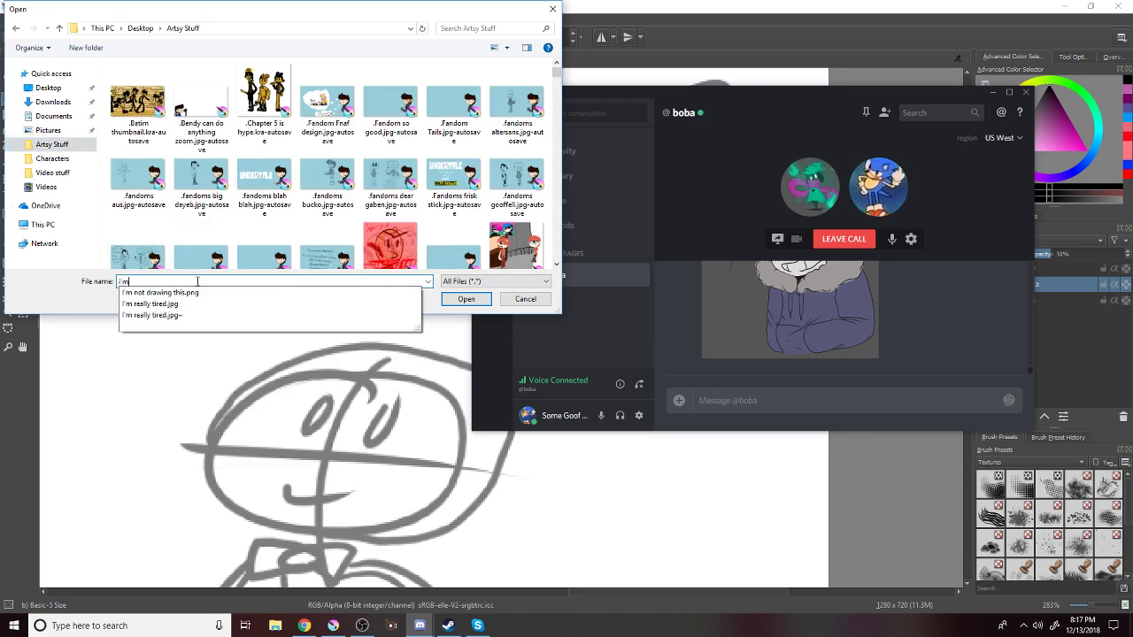
pyautogui.press('BackSpace')
pyautogui.press('BackSpace')
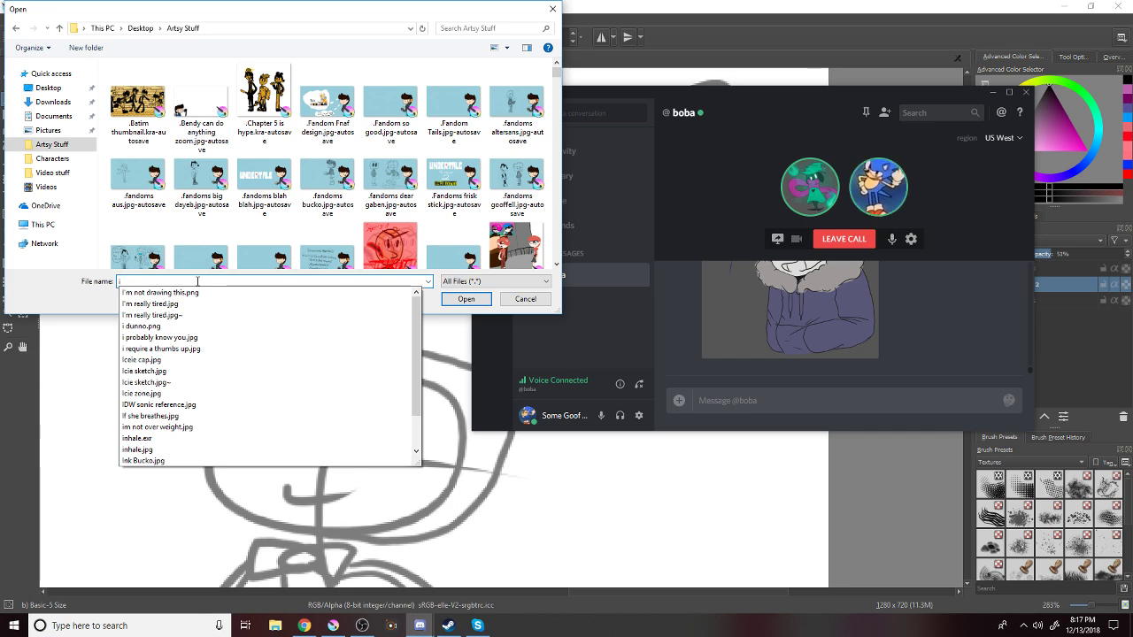
pyautogui.write('m')
pyautogui.click(209, 295)
pyautogui.click(447, 301)
pyautogui.click(879, 325)
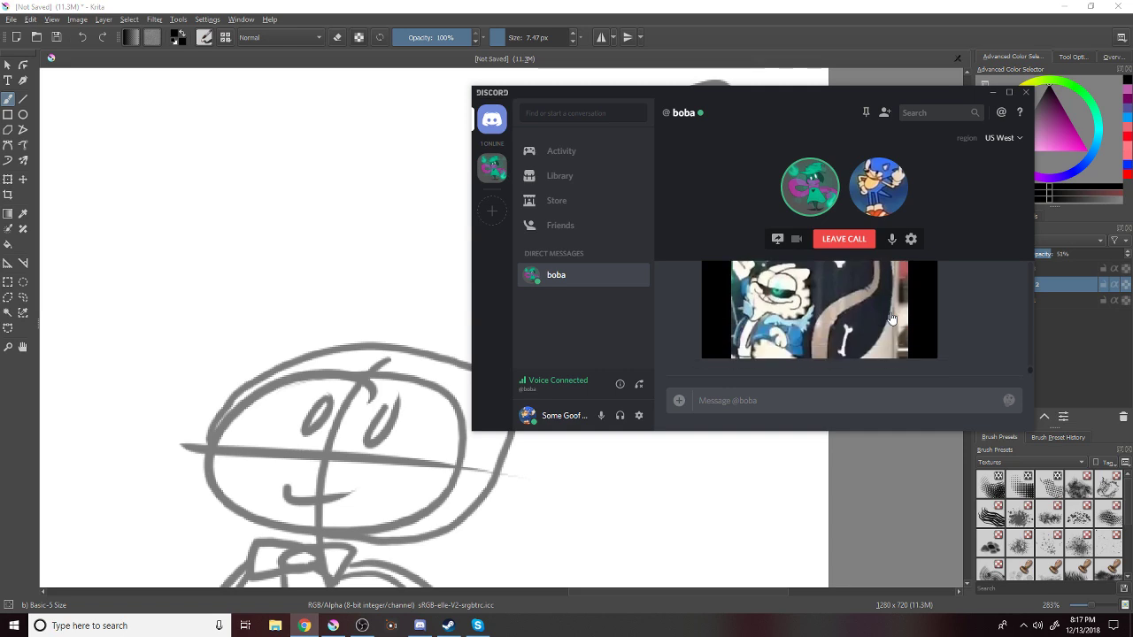
pyautogui.scroll(-1, 872, 316)
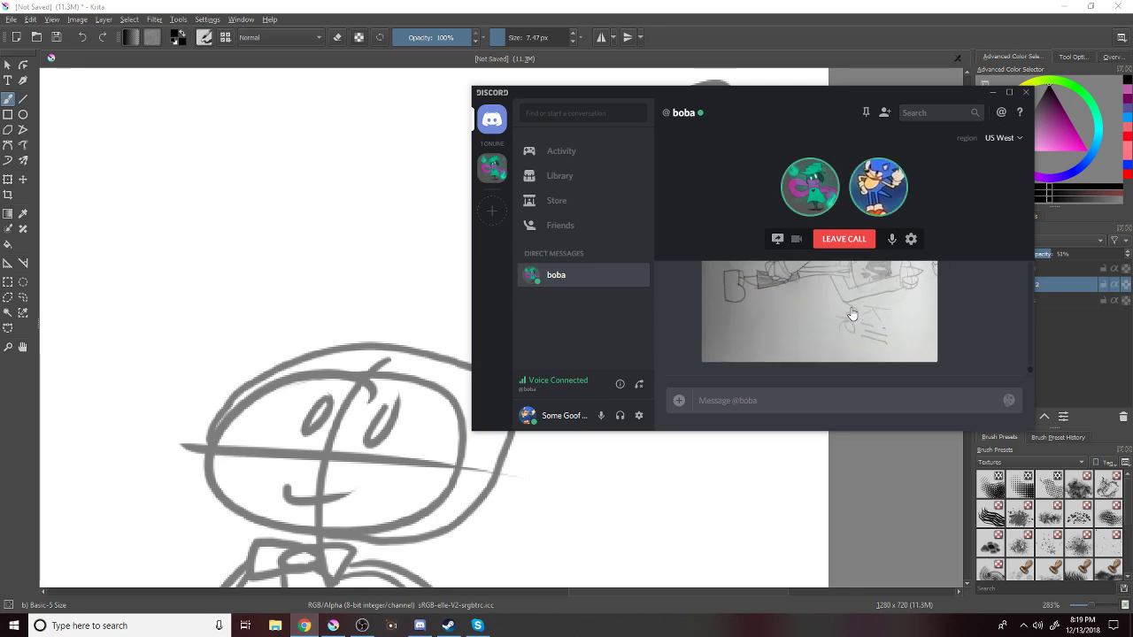
pyautogui.click(852, 314)
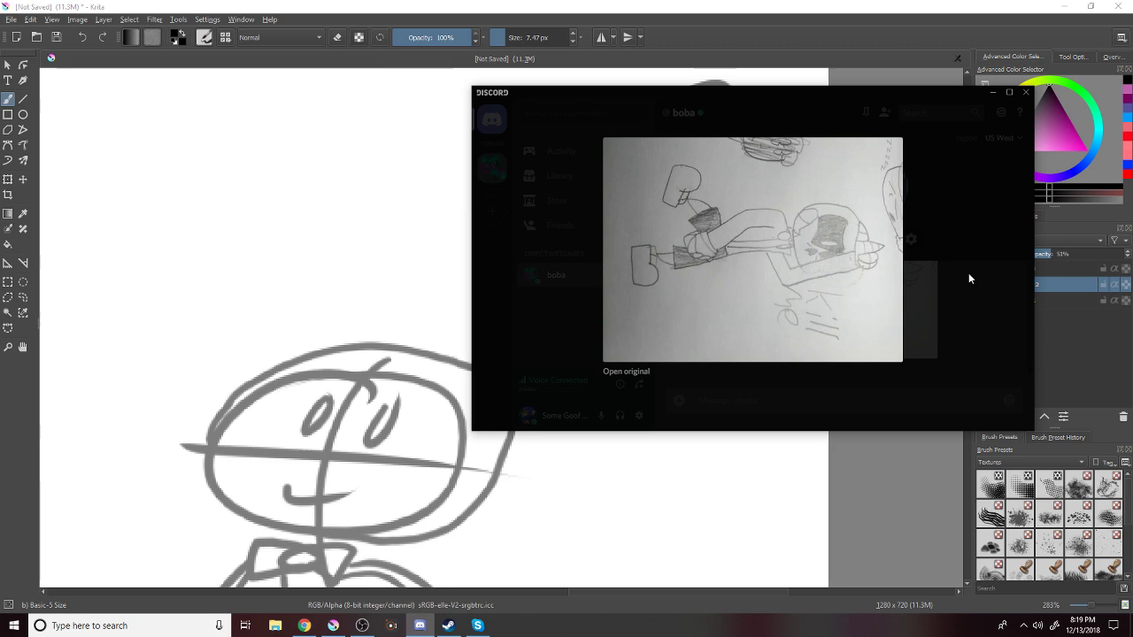
pyautogui.click(947, 285)
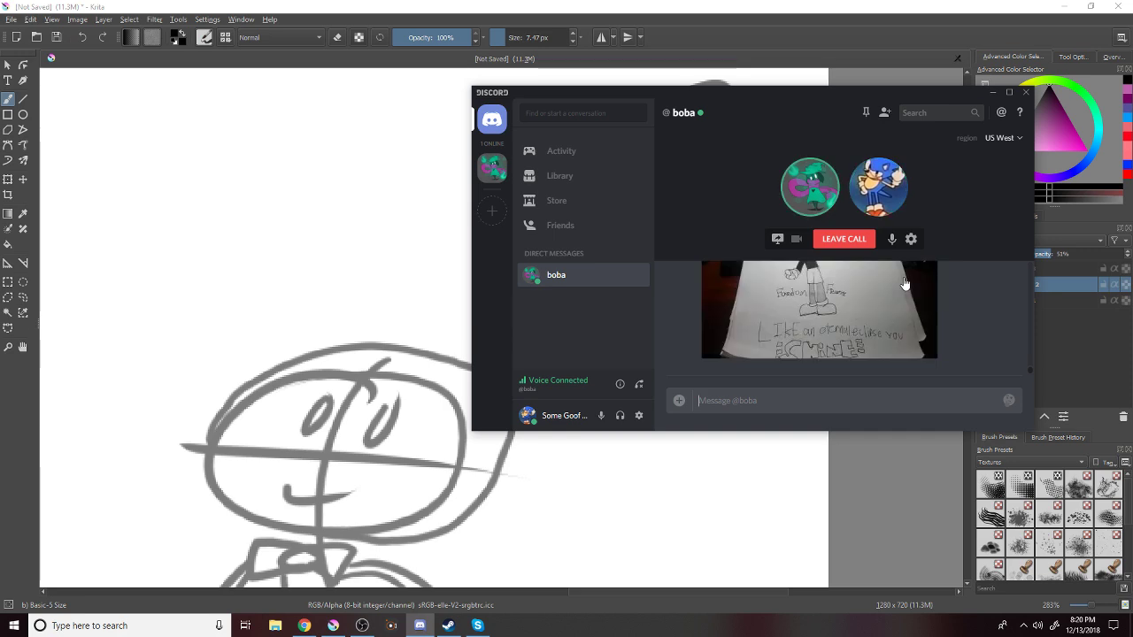
# Enlarge the inked sketch-page photo and maximize the Discord window.
pyautogui.click(904, 283)
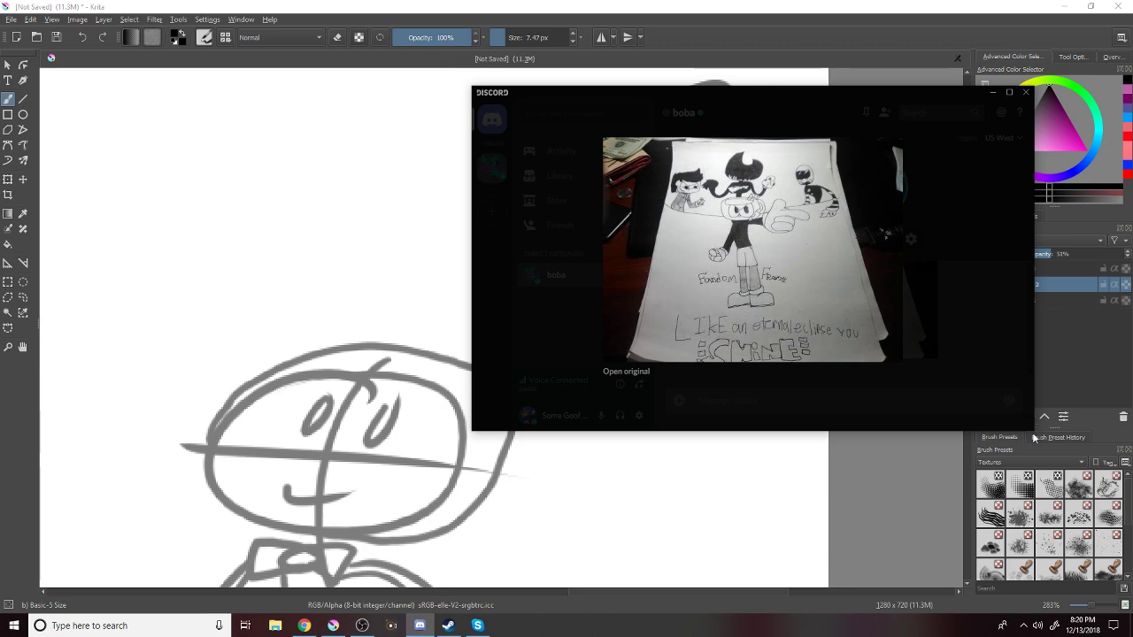
pyautogui.click(1009, 93)
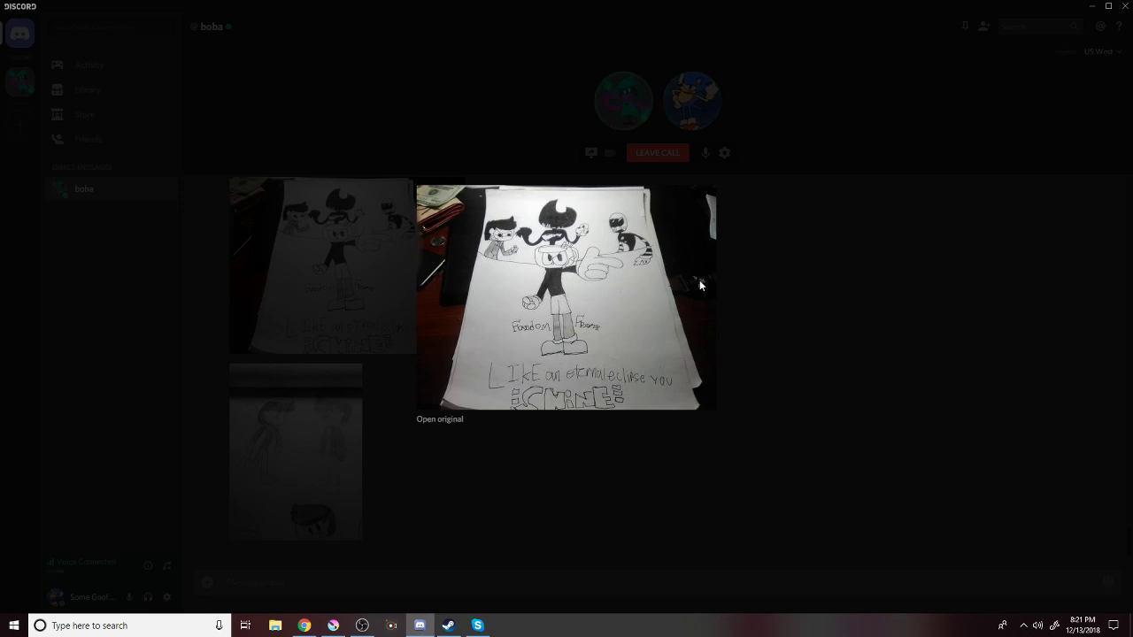
# View the lower pencil sketch photo enlarged, then minimize Discord to return to Krita.
pyautogui.click(264, 447)
pyautogui.click(264, 451)
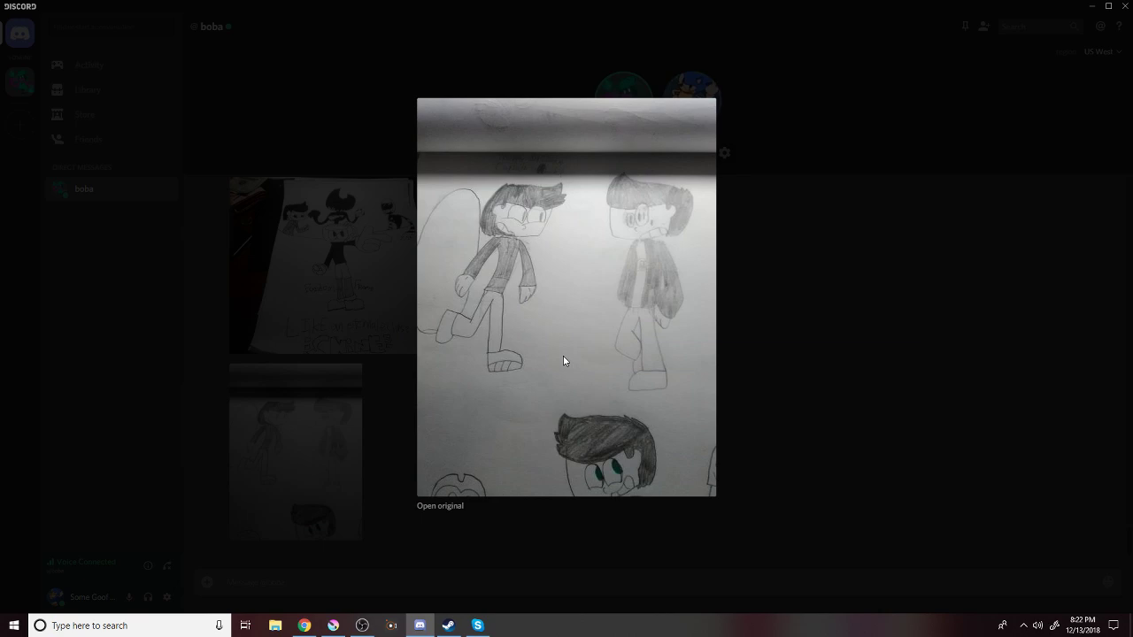
pyautogui.click(747, 435)
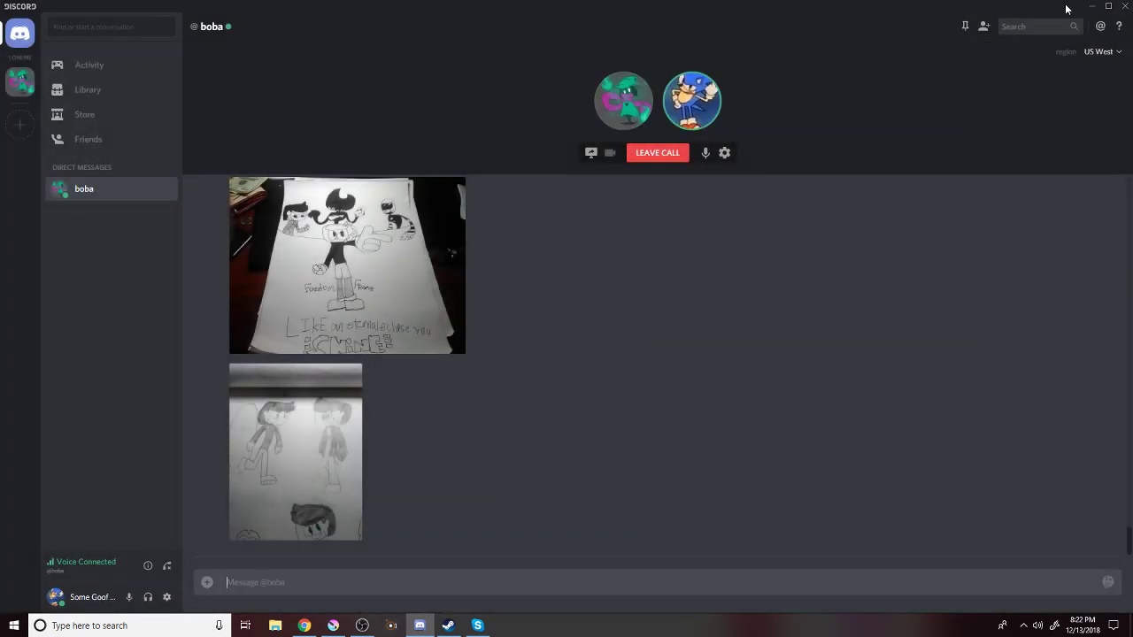
pyautogui.click(1090, 6)
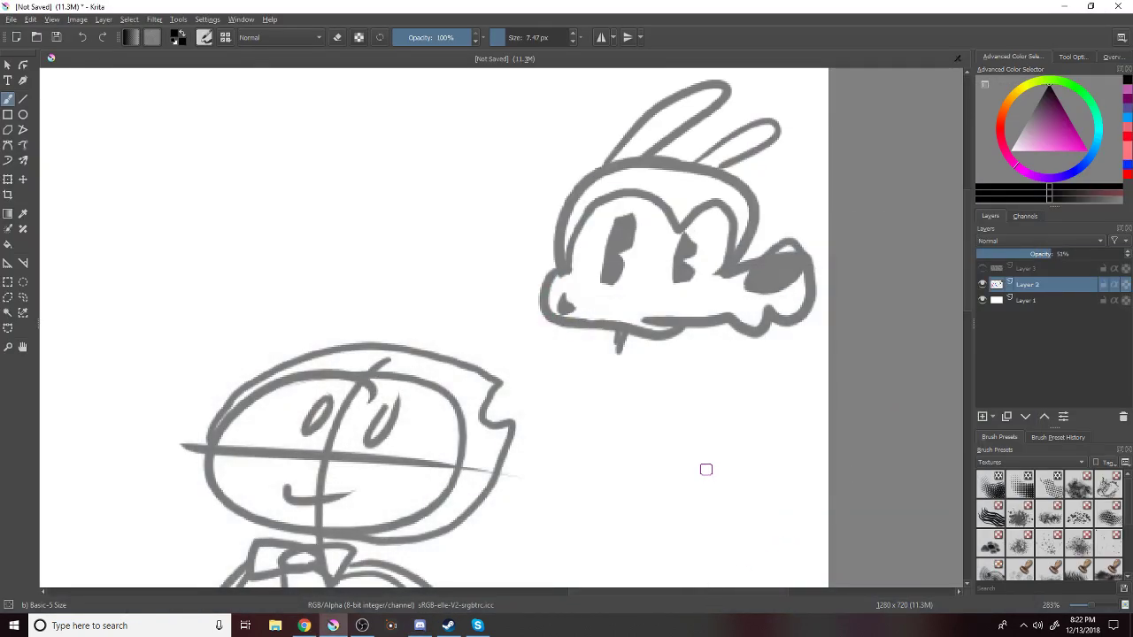
# Brush a long vertical pole beneath the rabbit head, capped with a band across its top.
pyautogui.moveTo(623, 335)
pyautogui.mouseDown()
pyautogui.moveTo(584, 356)
pyautogui.moveTo(592, 344)
pyautogui.moveTo(562, 345)
pyautogui.mouseUp()
pyautogui.hotkey('ctrl', 'z')
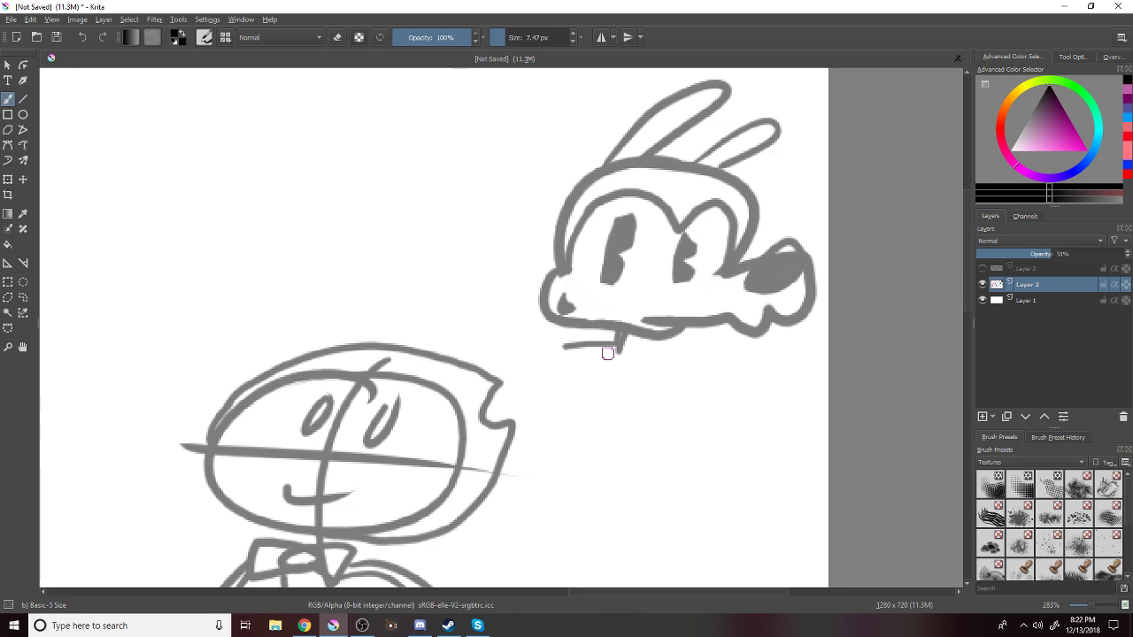
pyautogui.moveTo(565, 345); pyautogui.dragTo(578, 530)
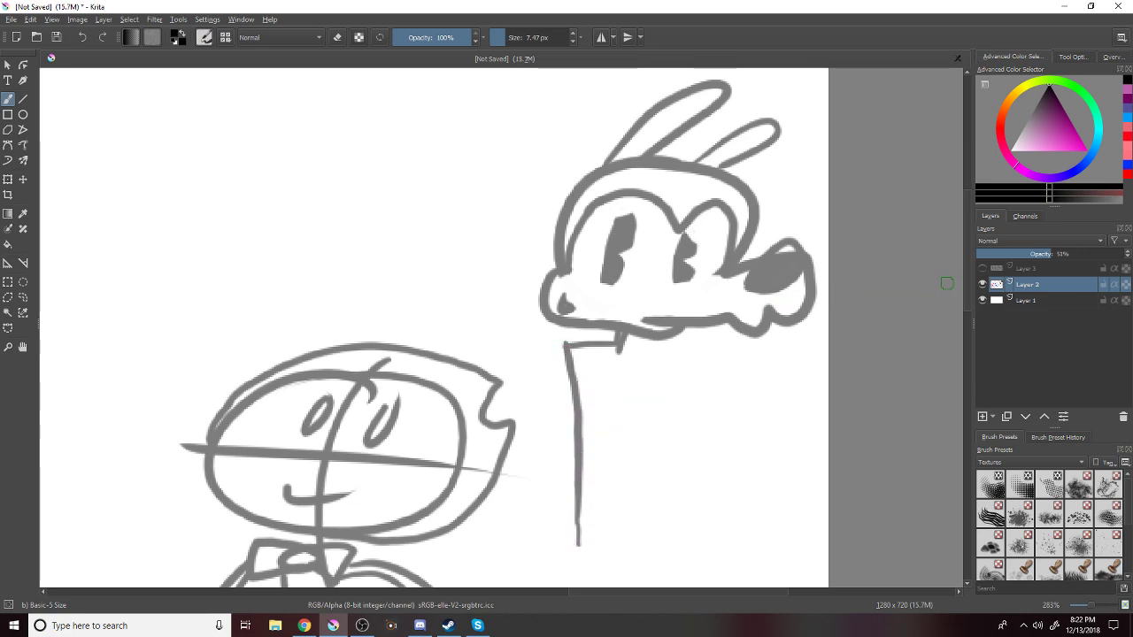
pyautogui.scroll(-4, 762, 346)
pyautogui.moveTo(578, 339)
pyautogui.mouseDown()
pyautogui.moveTo(564, 483)
pyautogui.moveTo(588, 478)
pyautogui.moveTo(596, 449)
pyautogui.moveTo(605, 182)
pyautogui.mouseUp()
pyautogui.moveTo(577, 229)
pyautogui.mouseDown()
pyautogui.moveTo(600, 220)
pyautogui.moveTo(602, 241)
pyautogui.mouseUp()
# Sketch the pole's sides, adding a small oval near its bottom and thickening its lower left.
pyautogui.moveTo(584, 457); pyautogui.dragTo(585, 450)
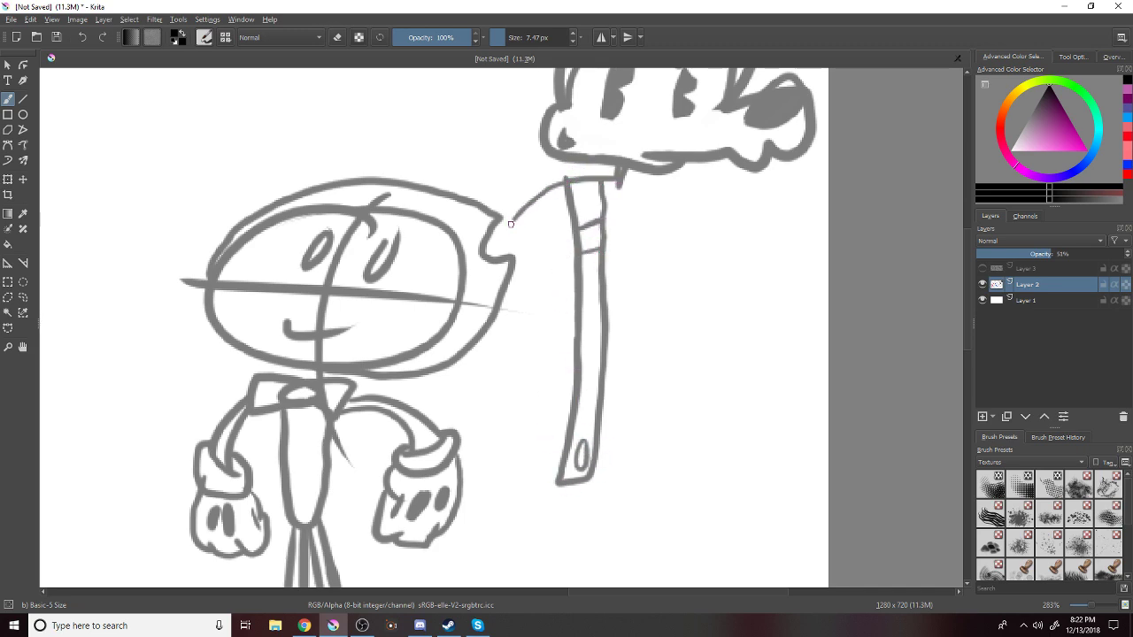
pyautogui.moveTo(564, 181)
pyautogui.mouseDown()
pyautogui.moveTo(545, 189)
pyautogui.moveTo(511, 350)
pyautogui.moveTo(512, 387)
pyautogui.moveTo(538, 397)
pyautogui.moveTo(619, 344)
pyautogui.moveTo(643, 295)
pyautogui.moveTo(610, 236)
pyautogui.moveTo(554, 320)
pyautogui.moveTo(577, 224)
pyautogui.mouseUp()
pyautogui.hotkey('ctrl', 'z')
pyautogui.hotkey('ctrl', 'z')
pyautogui.moveTo(563, 181)
pyautogui.mouseDown()
pyautogui.moveTo(539, 222)
pyautogui.moveTo(529, 286)
pyautogui.moveTo(531, 395)
pyautogui.moveTo(542, 418)
pyautogui.moveTo(633, 373)
pyautogui.moveTo(648, 348)
pyautogui.moveTo(640, 269)
pyautogui.moveTo(557, 355)
pyautogui.moveTo(566, 241)
pyautogui.mouseUp()
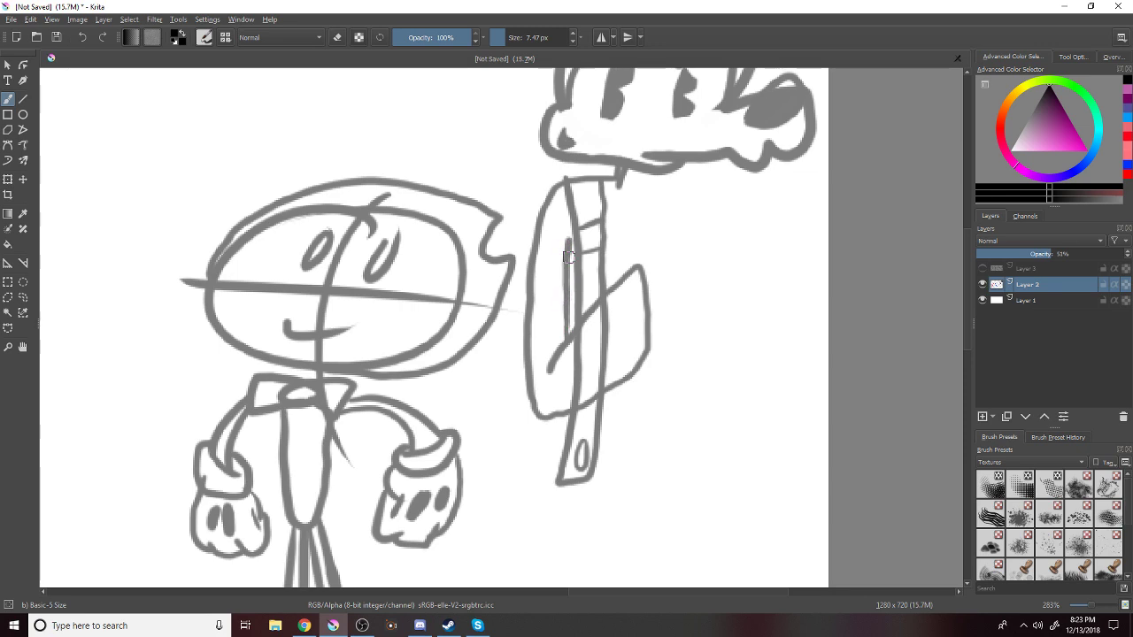
pyautogui.moveTo(551, 414); pyautogui.dragTo(548, 484)
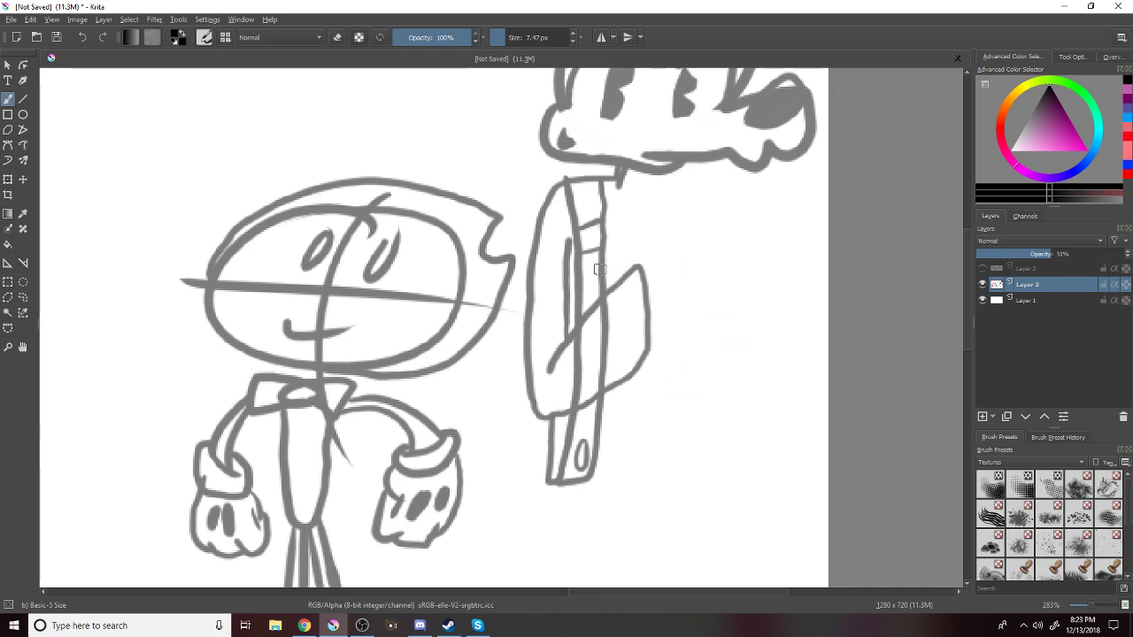
# Redraw the flag's upper and right edges and add a curve from its lower right.
pyautogui.moveTo(630, 257)
pyautogui.mouseDown()
pyautogui.moveTo(659, 250)
pyautogui.moveTo(620, 263)
pyautogui.moveTo(644, 255)
pyautogui.mouseUp()
pyautogui.hotkey('ctrl', 'z')
pyautogui.hotkey('ctrl', 'z')
pyautogui.moveTo(609, 290)
pyautogui.mouseDown()
pyautogui.moveTo(638, 255)
pyautogui.moveTo(681, 286)
pyautogui.moveTo(666, 359)
pyautogui.moveTo(636, 382)
pyautogui.moveTo(643, 359)
pyautogui.moveTo(661, 352)
pyautogui.moveTo(666, 317)
pyautogui.moveTo(660, 271)
pyautogui.moveTo(637, 257)
pyautogui.moveTo(624, 274)
pyautogui.mouseUp()
pyautogui.hotkey('ctrl', 'z')
pyautogui.hotkey('ctrl', 'z')
pyautogui.moveTo(665, 326)
pyautogui.mouseDown()
pyautogui.moveTo(645, 264)
pyautogui.moveTo(630, 280)
pyautogui.mouseUp()
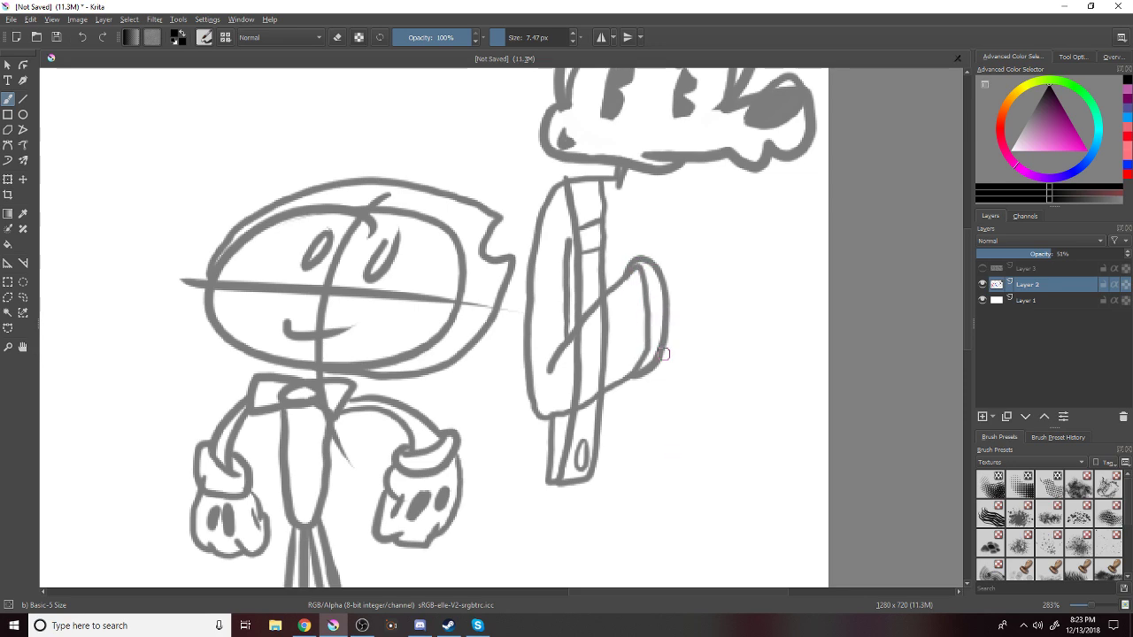
pyautogui.moveTo(658, 357)
pyautogui.mouseDown()
pyautogui.moveTo(715, 249)
pyautogui.moveTo(683, 259)
pyautogui.moveTo(708, 241)
pyautogui.moveTo(678, 248)
pyautogui.moveTo(664, 233)
pyautogui.moveTo(642, 260)
pyautogui.moveTo(674, 239)
pyautogui.mouseUp()
pyautogui.hotkey('ctrl', 'z')
pyautogui.hotkey('ctrl', 'z')
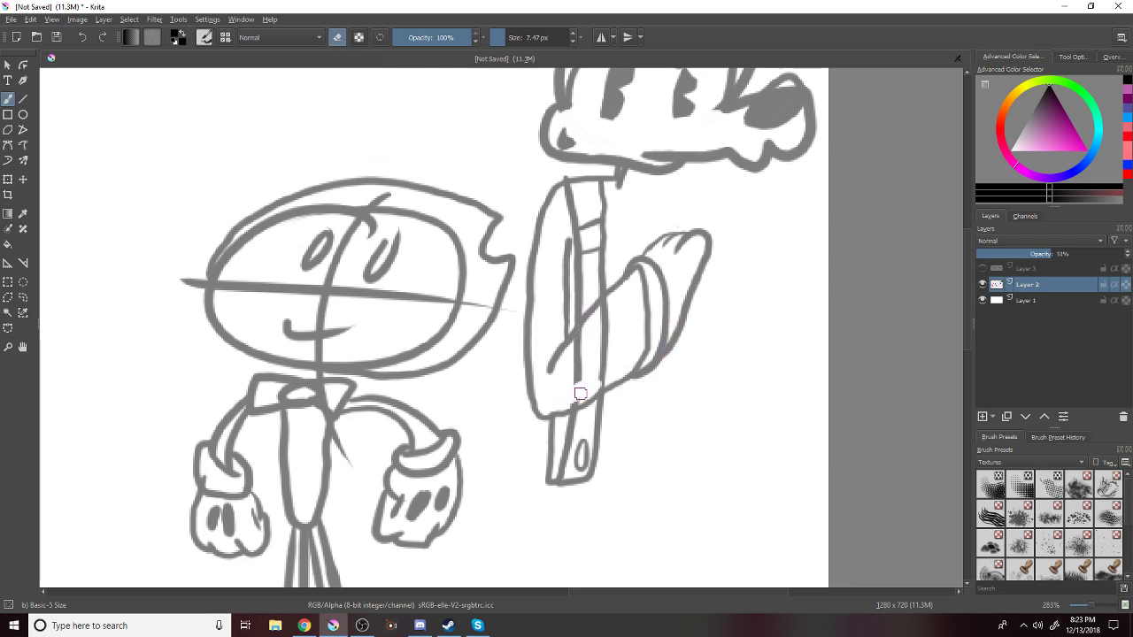
# Erase the pole's lower strokes, then brush a darker hat edge and a collar line under the head.
pyautogui.moveTo(569, 403)
pyautogui.mouseDown()
pyautogui.moveTo(606, 376)
pyautogui.moveTo(607, 364)
pyautogui.moveTo(576, 356)
pyautogui.moveTo(575, 343)
pyautogui.moveTo(611, 300)
pyautogui.mouseUp()
pyautogui.click(336, 37)
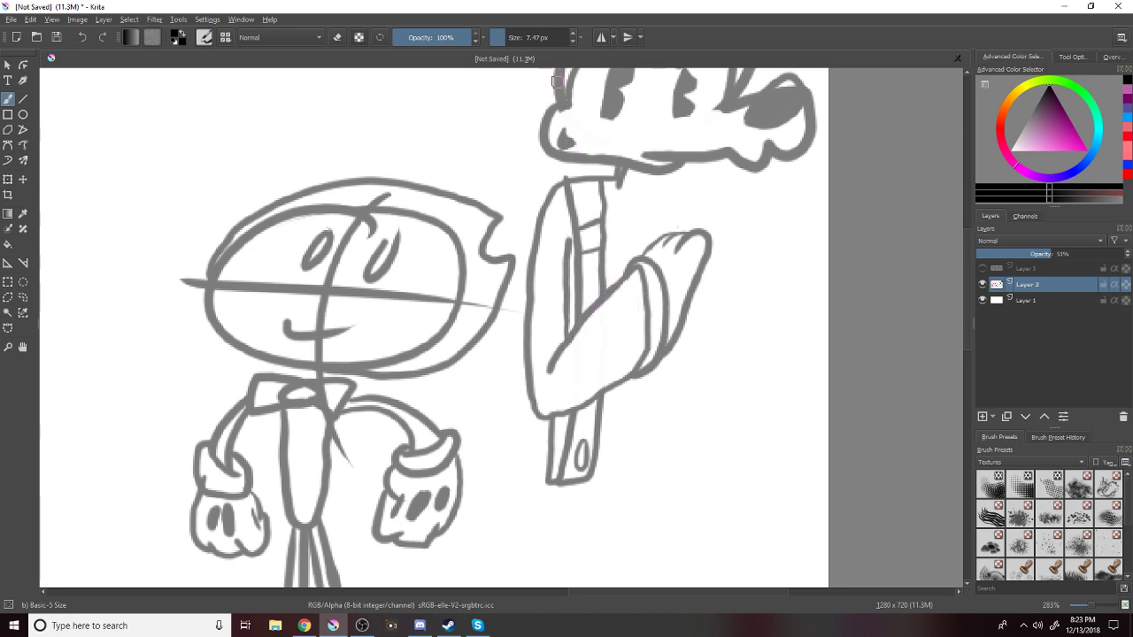
pyautogui.moveTo(563, 129)
pyautogui.mouseDown()
pyautogui.moveTo(565, 143)
pyautogui.moveTo(572, 134)
pyautogui.mouseUp()
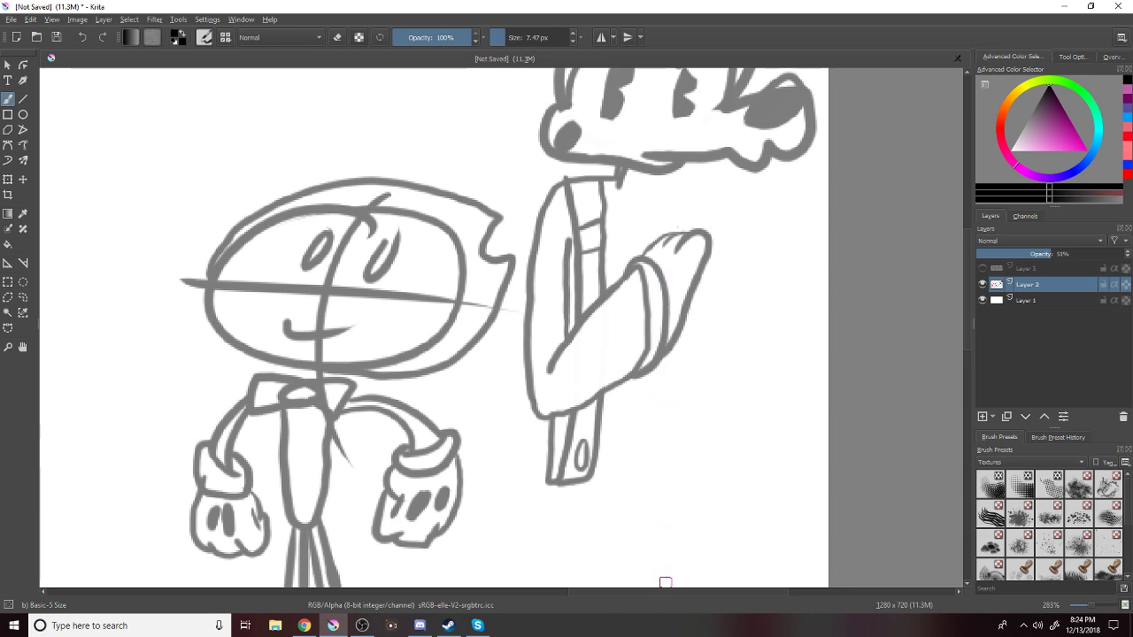
pyautogui.moveTo(629, 591); pyautogui.dragTo(650, 593)
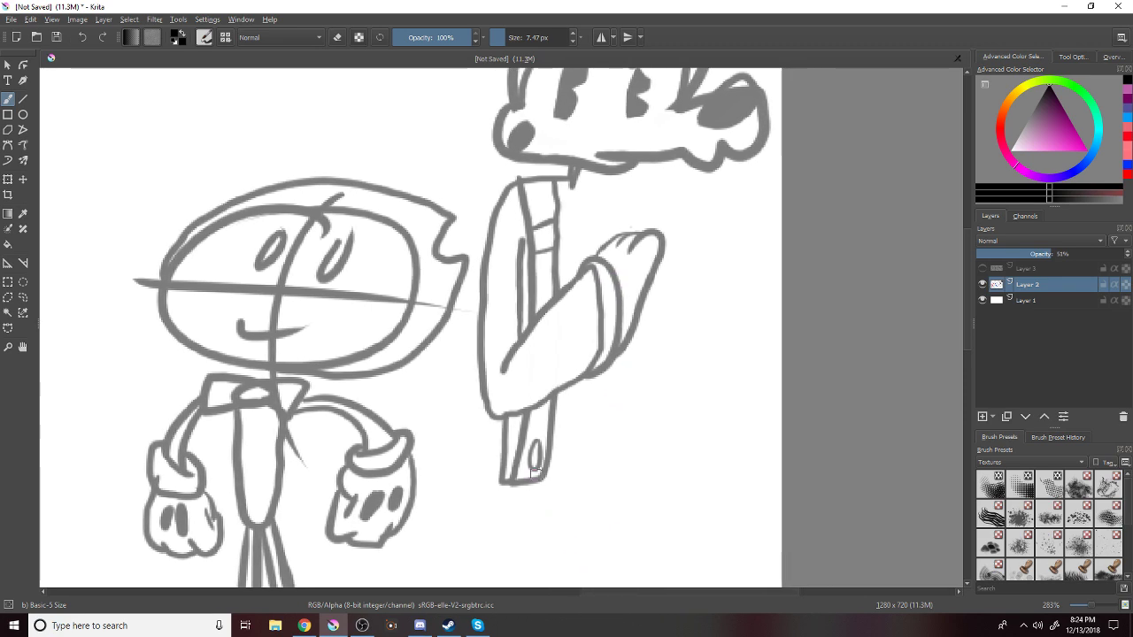
pyautogui.moveTo(573, 184); pyautogui.dragTo(605, 184)
pyautogui.scroll(-1, 524, 274)
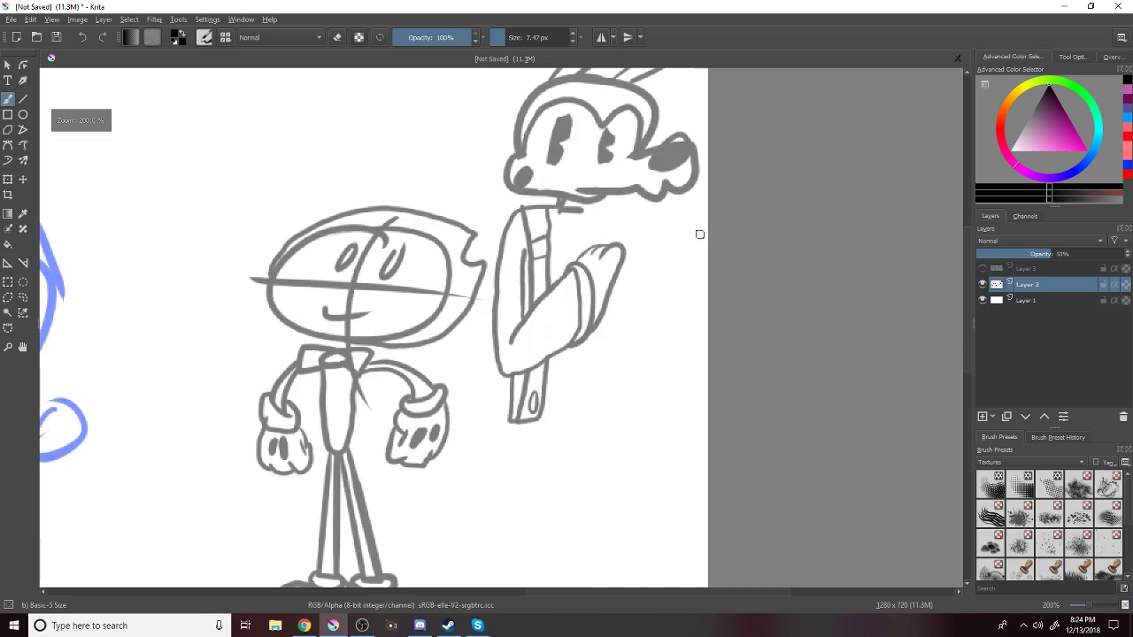
pyautogui.click(338, 37)
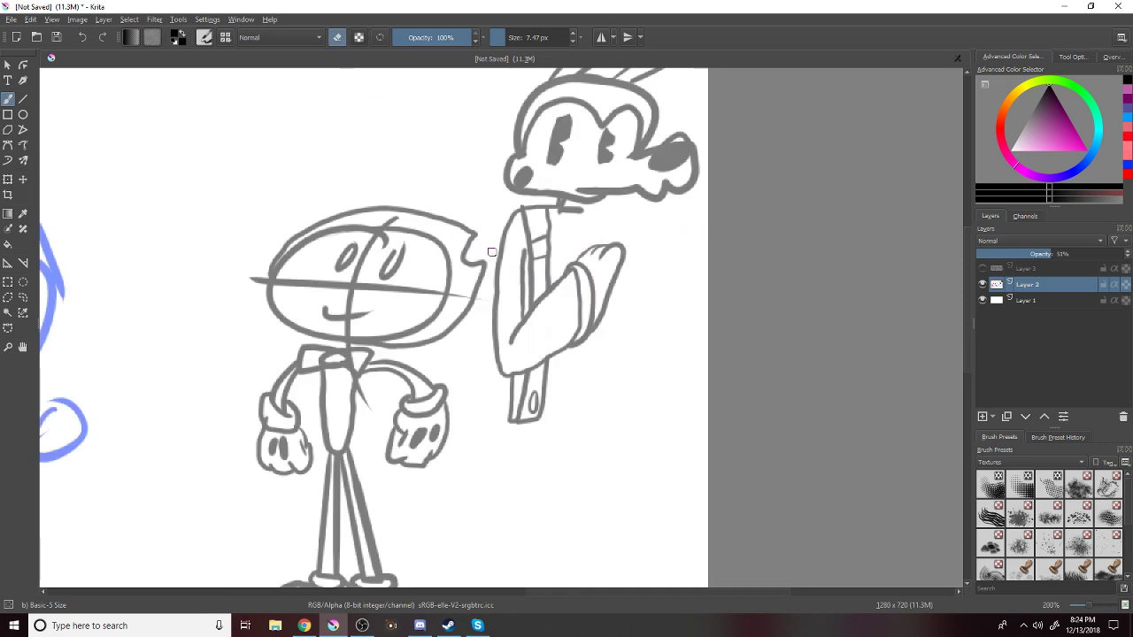
# Erase the right-hand character's head and raised arm with an enlarged eraser brush.
pyautogui.press(']')
pyautogui.press(']')
pyautogui.press(']')
pyautogui.moveTo(555, 97)
pyautogui.mouseDown()
pyautogui.moveTo(620, 163)
pyautogui.moveTo(586, 139)
pyautogui.moveTo(607, 70)
pyautogui.moveTo(601, 122)
pyautogui.mouseUp()
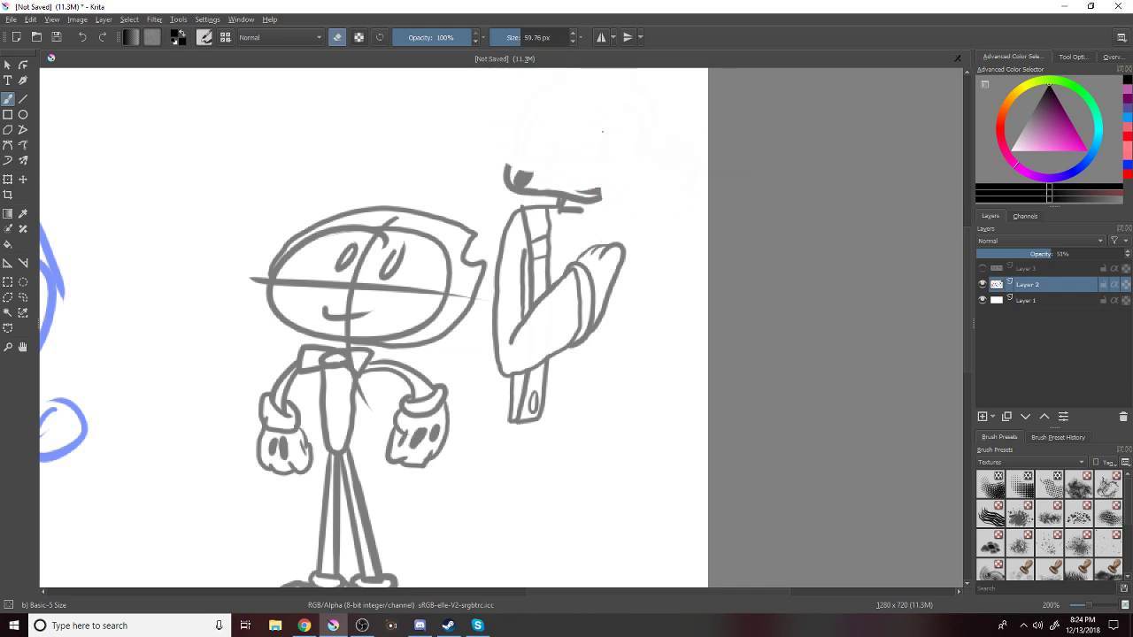
pyautogui.scroll(3, 947, 229)
pyautogui.moveTo(571, 222)
pyautogui.mouseDown()
pyautogui.moveTo(597, 230)
pyautogui.moveTo(611, 264)
pyautogui.moveTo(612, 334)
pyautogui.moveTo(574, 370)
pyautogui.moveTo(544, 373)
pyautogui.moveTo(554, 361)
pyautogui.moveTo(541, 407)
pyautogui.moveTo(531, 390)
pyautogui.moveTo(500, 423)
pyautogui.moveTo(521, 296)
pyautogui.moveTo(506, 341)
pyautogui.moveTo(540, 337)
pyautogui.mouseUp()
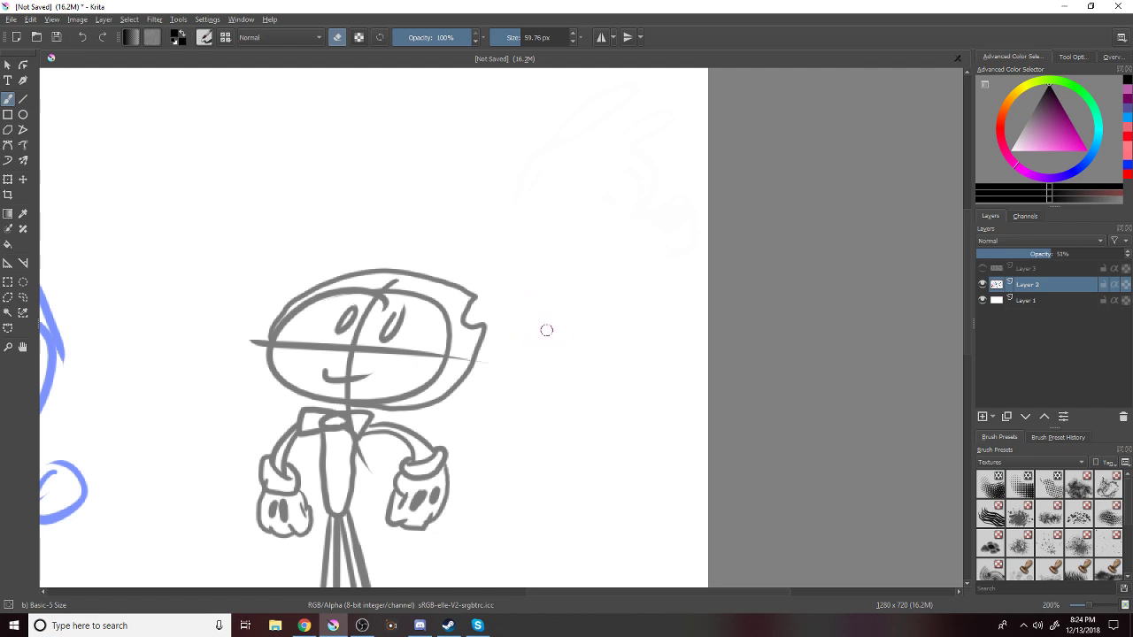
# Return to painting with a 12.66 px brush and pan the view to the left-hand sketches.
pyautogui.click(339, 39)
pyautogui.moveTo(519, 41); pyautogui.dragTo(505, 39)
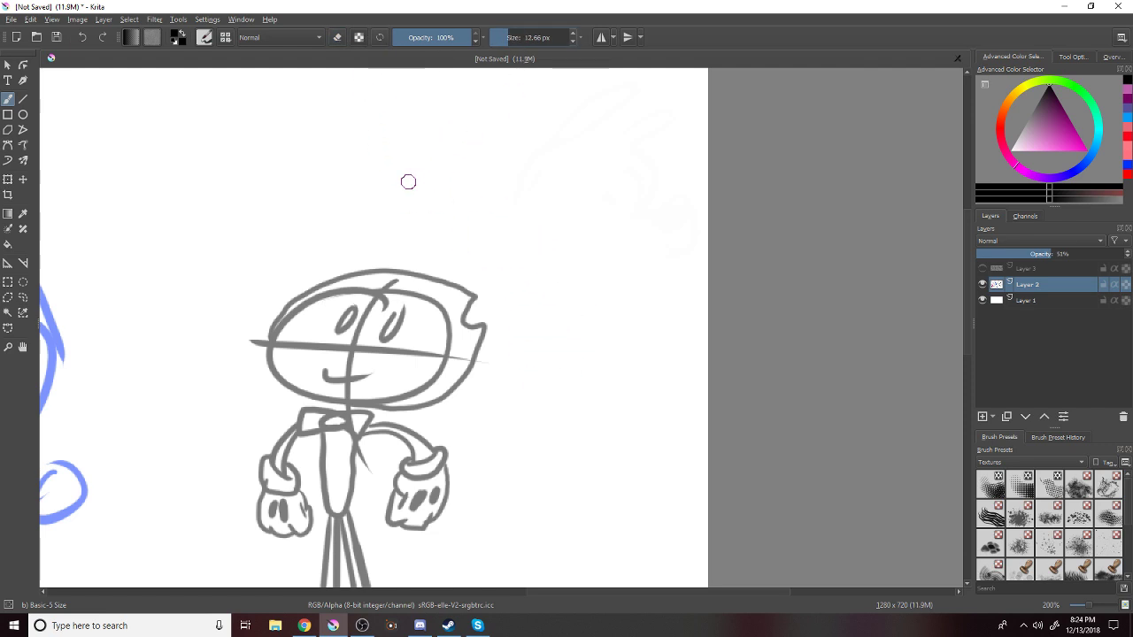
pyautogui.scroll(-1, 403, 190)
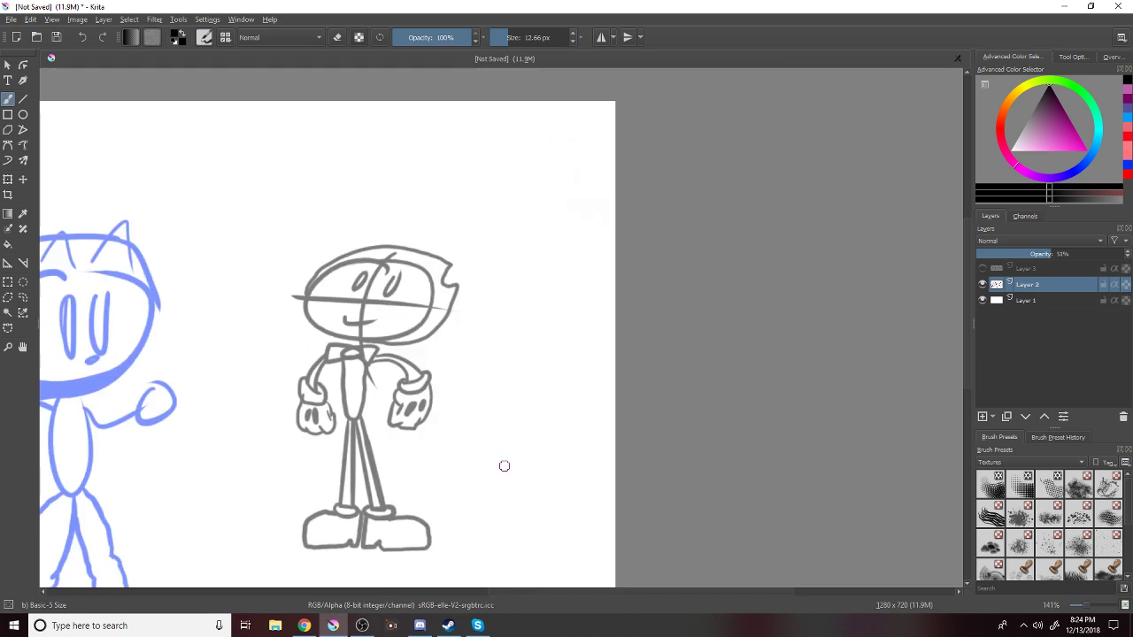
pyautogui.moveTo(572, 593)
pyautogui.mouseDown()
pyautogui.moveTo(432, 531)
pyautogui.moveTo(467, 524)
pyautogui.mouseUp()
pyautogui.scroll(-1, 473, 520)
pyautogui.scroll(1, 476, 518)
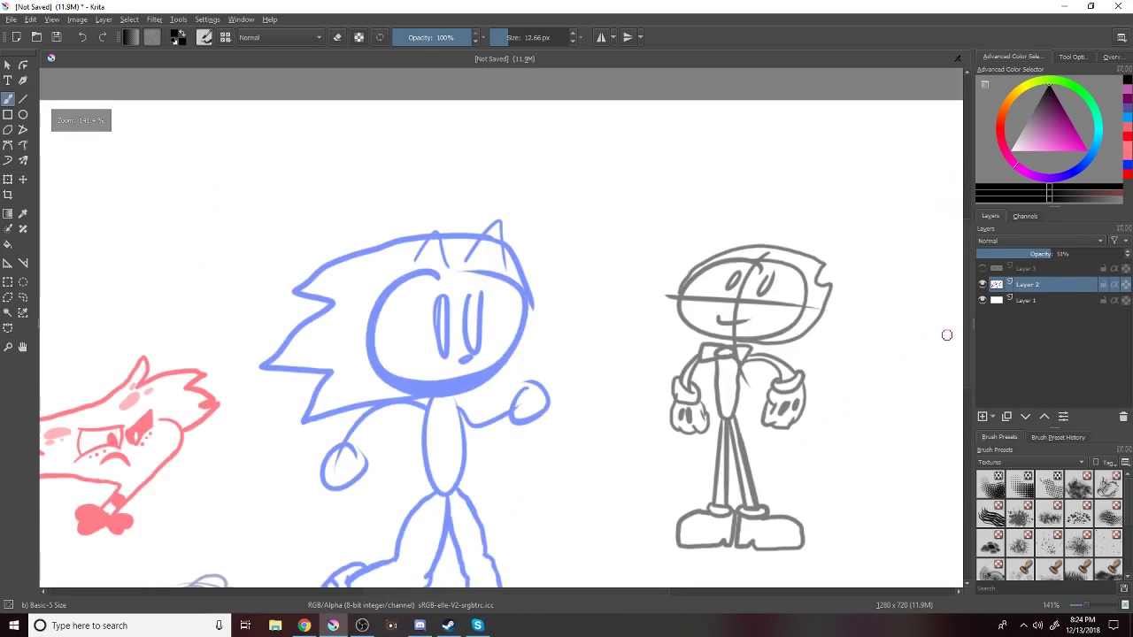
pyautogui.moveTo(602, 591); pyautogui.dragTo(667, 591)
pyautogui.moveTo(965, 281)
pyautogui.mouseDown()
pyautogui.moveTo(948, 337)
pyautogui.moveTo(957, 273)
pyautogui.mouseUp()
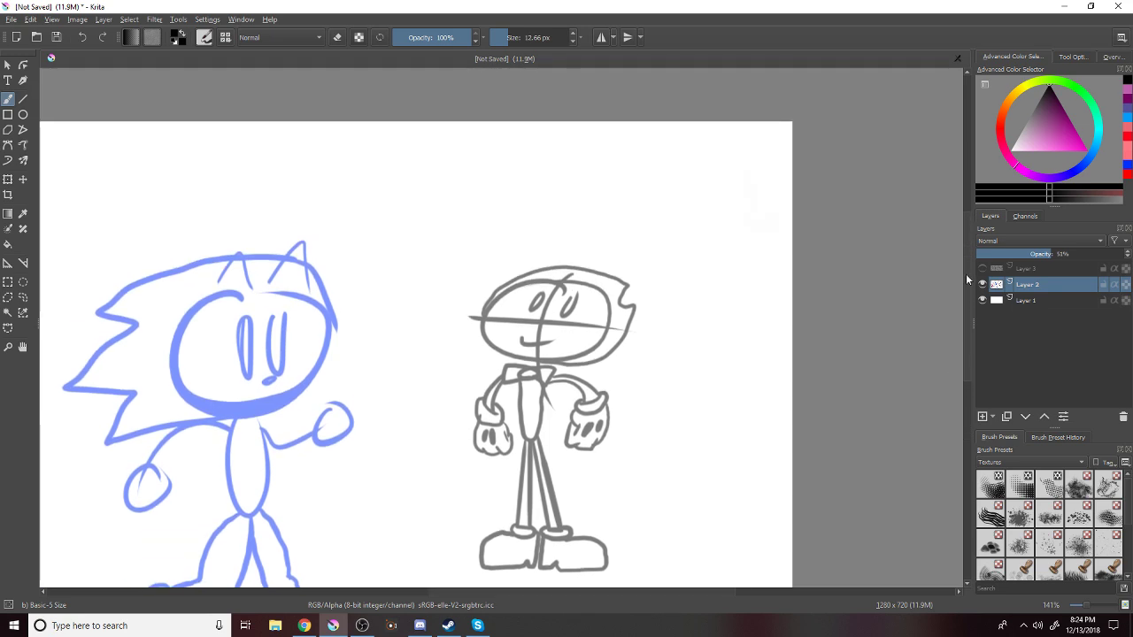
pyautogui.moveTo(706, 593); pyautogui.dragTo(479, 452)
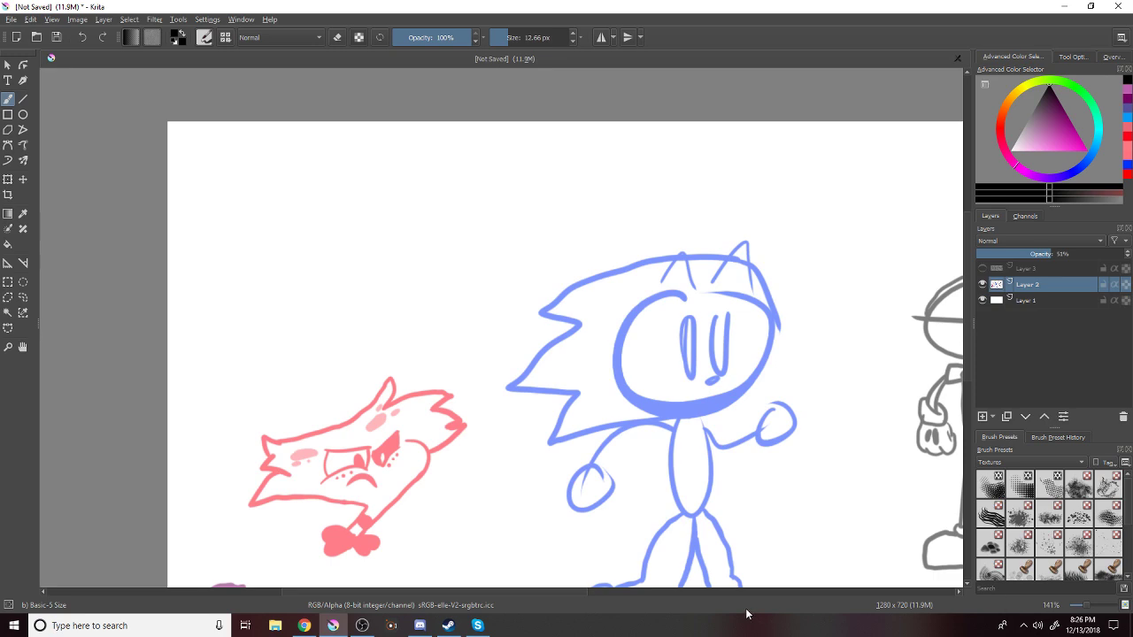
# Zoom to 200% and sketch the round face outline, undoing several misdrawn attempts.
pyautogui.scroll(1, 330, 242)
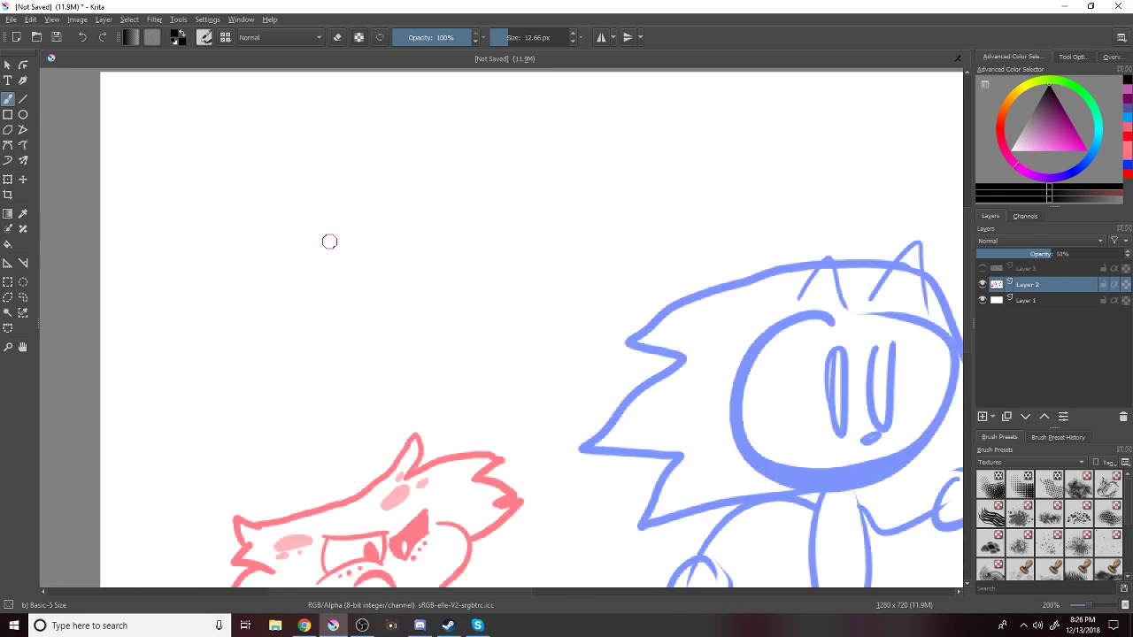
pyautogui.moveTo(398, 124); pyautogui.dragTo(404, 270)
pyautogui.hotkey('ctrl', 'z')
pyautogui.moveTo(412, 139); pyautogui.dragTo(334, 210)
pyautogui.moveTo(372, 334); pyautogui.dragTo(390, 207)
pyautogui.hotkey('ctrl', 'z')
pyautogui.hotkey('ctrl', 'z')
pyautogui.moveTo(392, 145); pyautogui.dragTo(417, 206)
pyautogui.hotkey('ctrl', 'z')
pyautogui.moveTo(462, 141)
pyautogui.mouseDown()
pyautogui.moveTo(430, 144)
pyautogui.moveTo(478, 181)
pyautogui.moveTo(510, 160)
pyautogui.moveTo(482, 152)
pyautogui.moveTo(487, 222)
pyautogui.moveTo(476, 200)
pyautogui.moveTo(412, 274)
pyautogui.moveTo(443, 190)
pyautogui.mouseUp()
pyautogui.hotkey('ctrl', 'z')
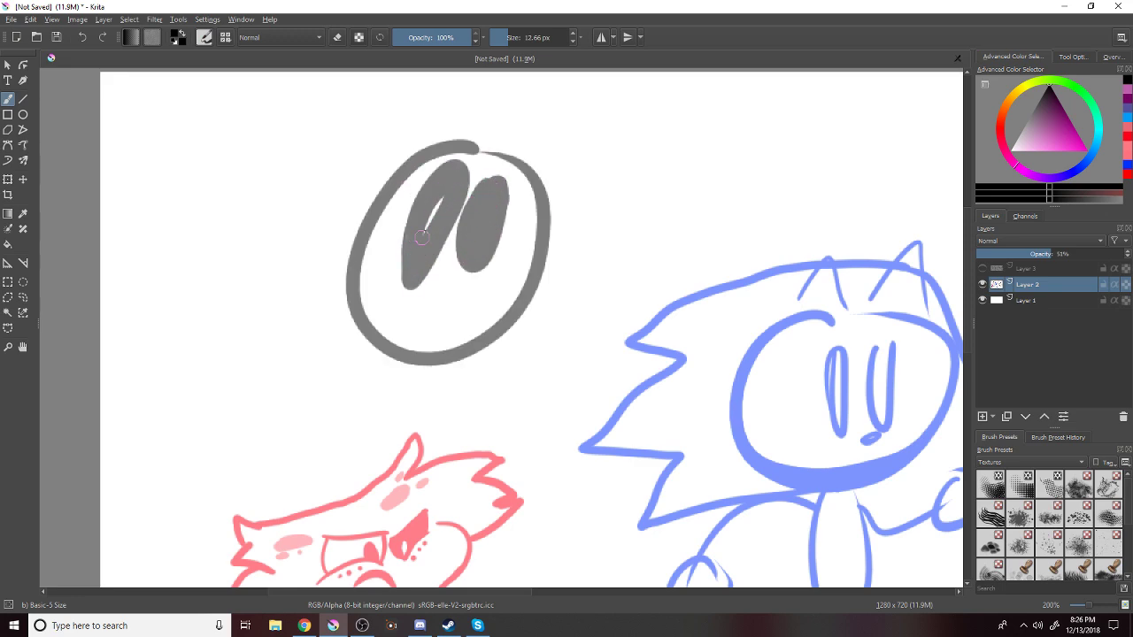
# Paint two filled eyes and a c-shaped smile on the new face.
pyautogui.moveTo(447, 285); pyautogui.dragTo(451, 310)
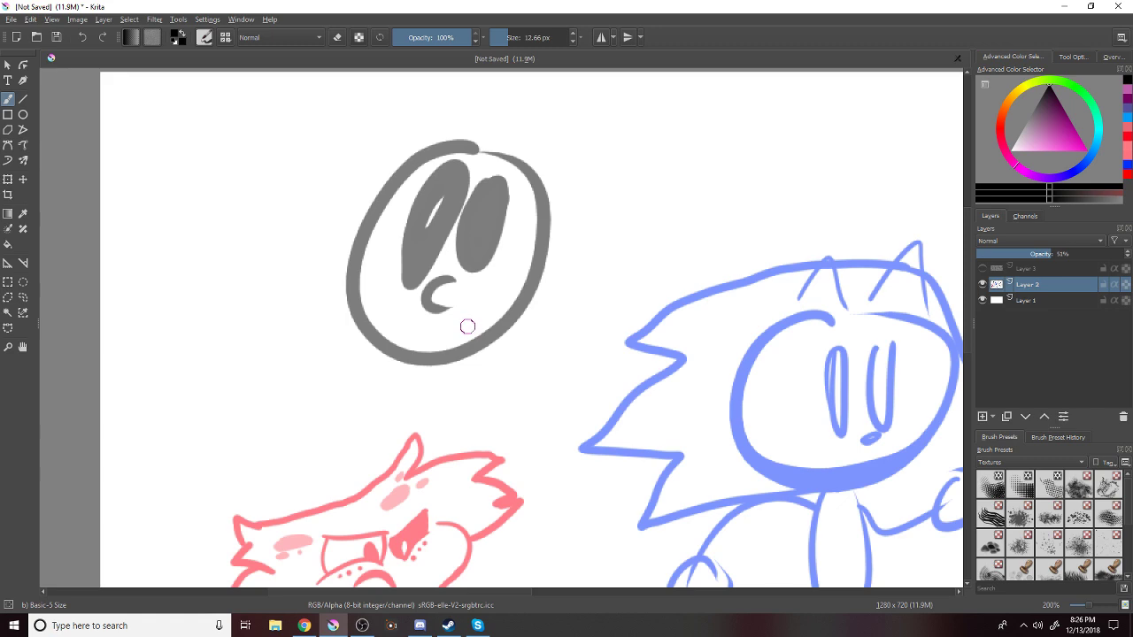
pyautogui.hotkey('ctrl', 'z')
pyautogui.moveTo(463, 282)
pyautogui.mouseDown()
pyautogui.moveTo(390, 301)
pyautogui.moveTo(416, 366)
pyautogui.mouseUp()
pyautogui.hotkey('ctrl', 'z')
pyautogui.hotkey('ctrl', 'z')
pyautogui.moveTo(431, 274); pyautogui.dragTo(456, 315)
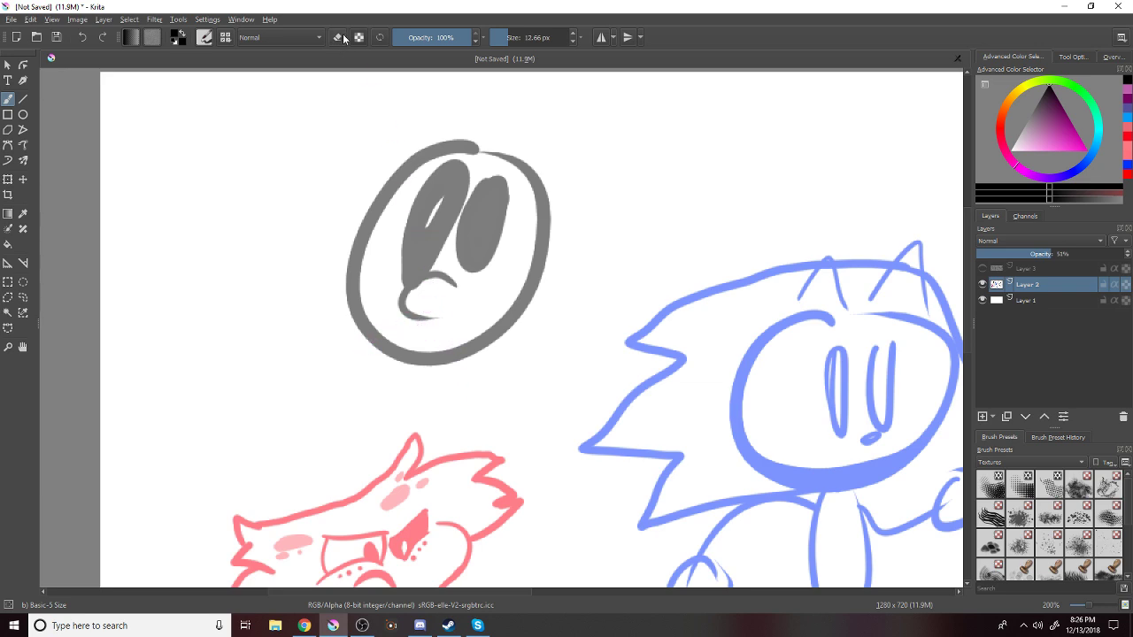
pyautogui.moveTo(428, 336)
pyautogui.mouseDown()
pyautogui.moveTo(503, 215)
pyautogui.moveTo(434, 340)
pyautogui.mouseUp()
pyautogui.hotkey('ctrl', 'z')
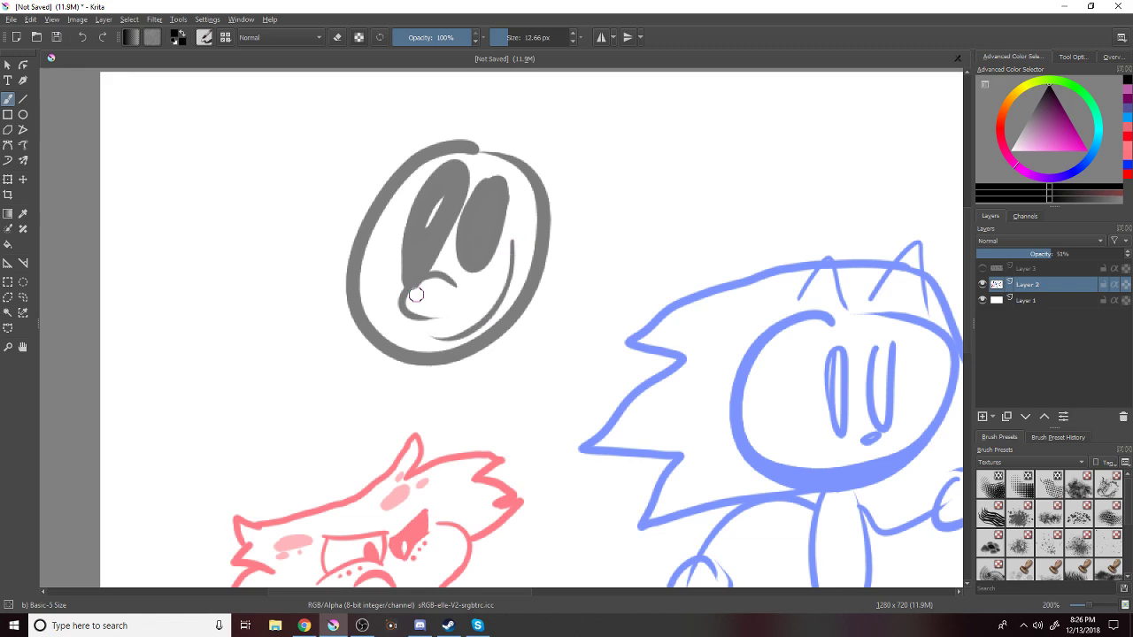
# Begin the pointed hat above the face, drawing its lower edge ending in a hook.
pyautogui.moveTo(504, 122); pyautogui.dragTo(578, 170)
pyautogui.hotkey('ctrl', 'z')
pyautogui.moveTo(494, 130)
pyautogui.mouseDown()
pyautogui.moveTo(584, 185)
pyautogui.moveTo(657, 115)
pyautogui.moveTo(645, 98)
pyautogui.moveTo(515, 131)
pyautogui.mouseUp()
# Finish the hat tip with a dot and burst marks, then pan right to show the grey figure.
pyautogui.click(680, 87)
pyautogui.click(689, 103)
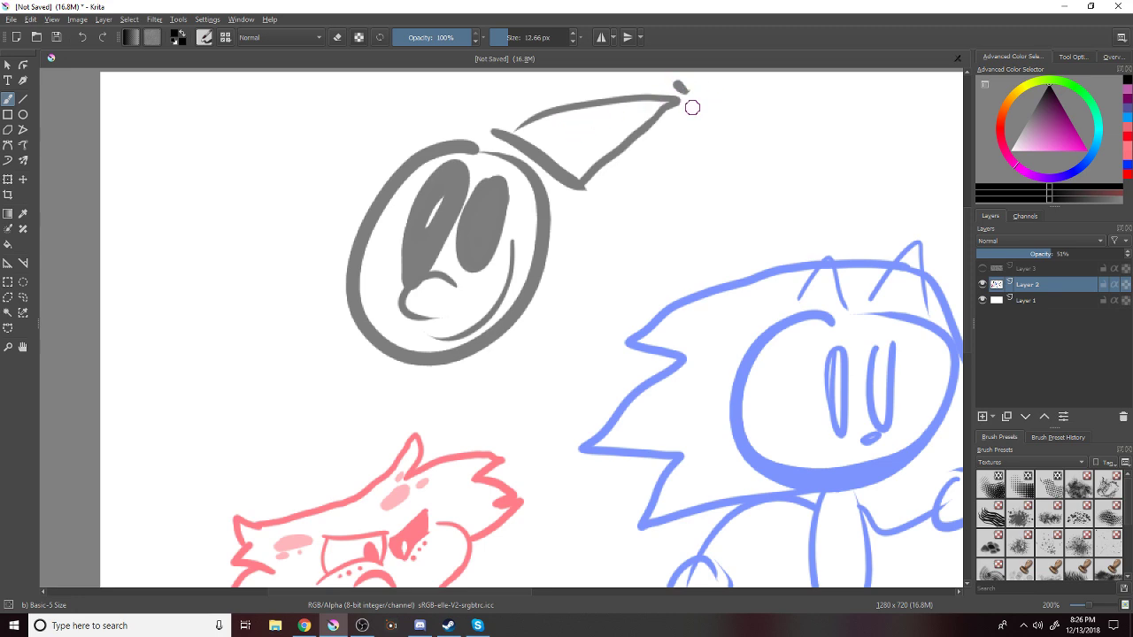
pyautogui.moveTo(698, 101)
pyautogui.mouseDown()
pyautogui.moveTo(709, 98)
pyautogui.moveTo(703, 84)
pyautogui.mouseUp()
pyautogui.moveTo(550, 212); pyautogui.dragTo(563, 300)
pyautogui.hotkey('ctrl', 'z')
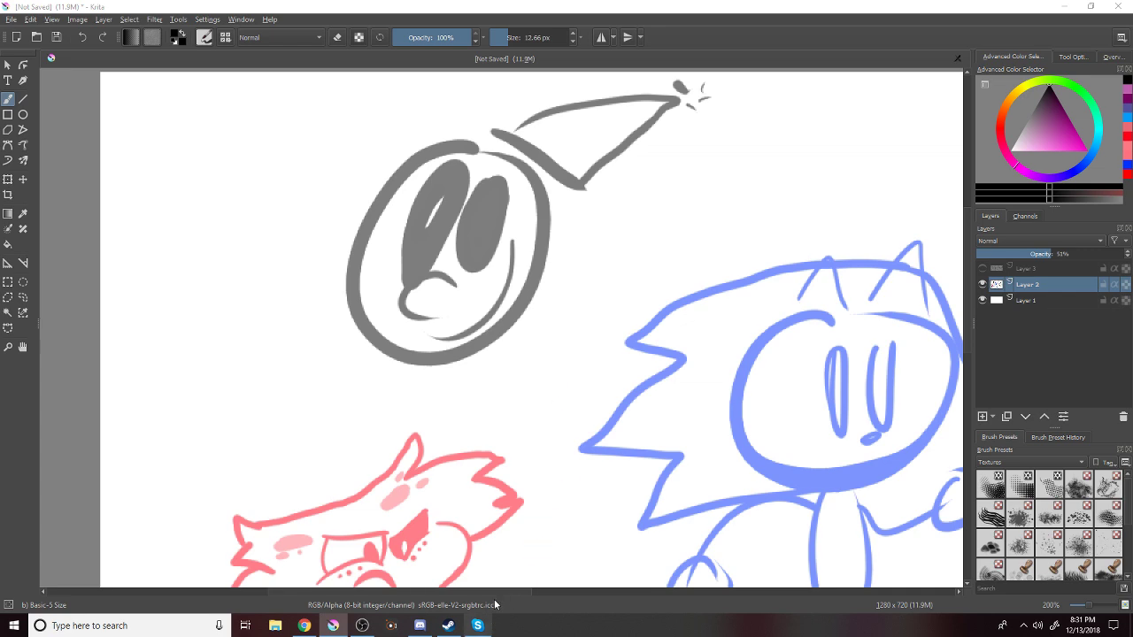
pyautogui.moveTo(502, 599); pyautogui.dragTo(650, 595)
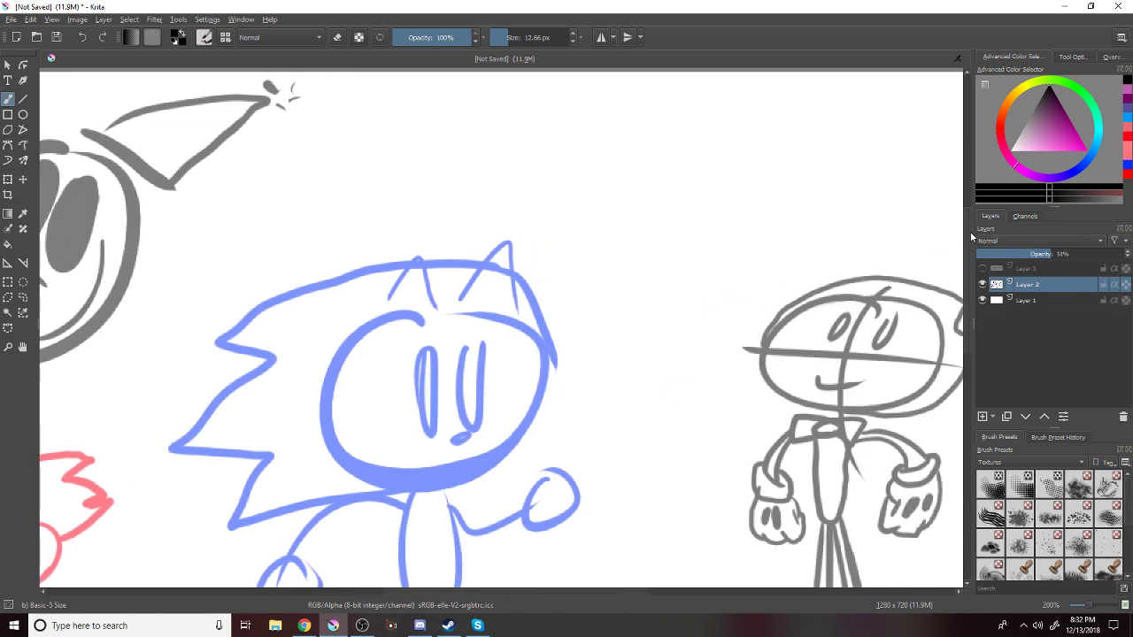
# Draw and undo a grey oval above the blue character, then set the brush colour to yellow.
pyautogui.scroll(1, 907, 217)
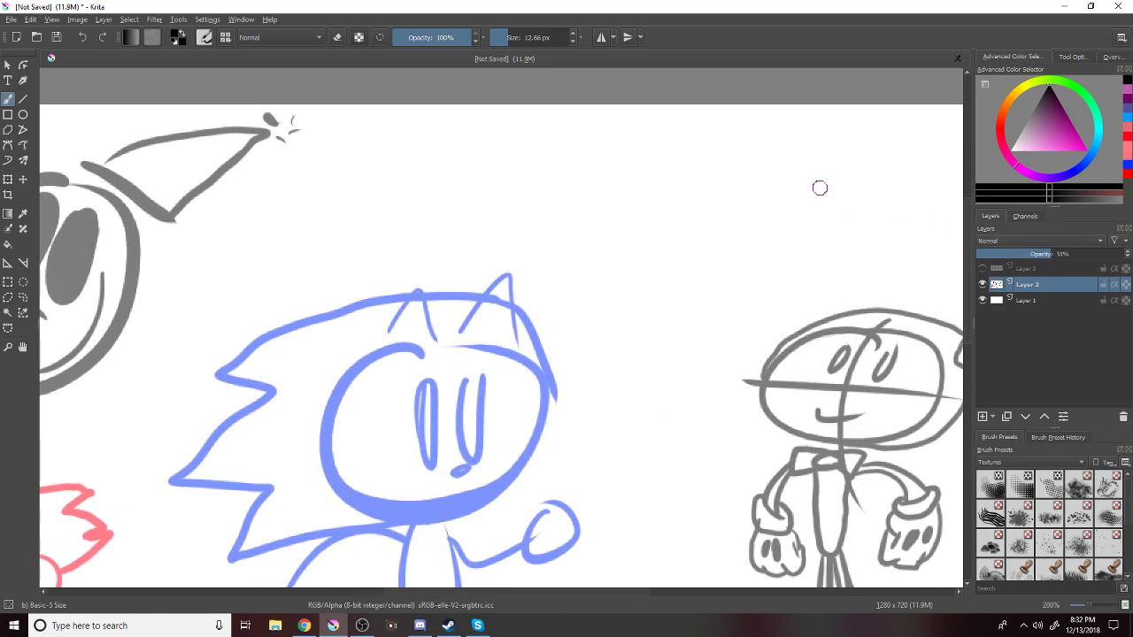
pyautogui.moveTo(670, 166); pyautogui.dragTo(607, 227)
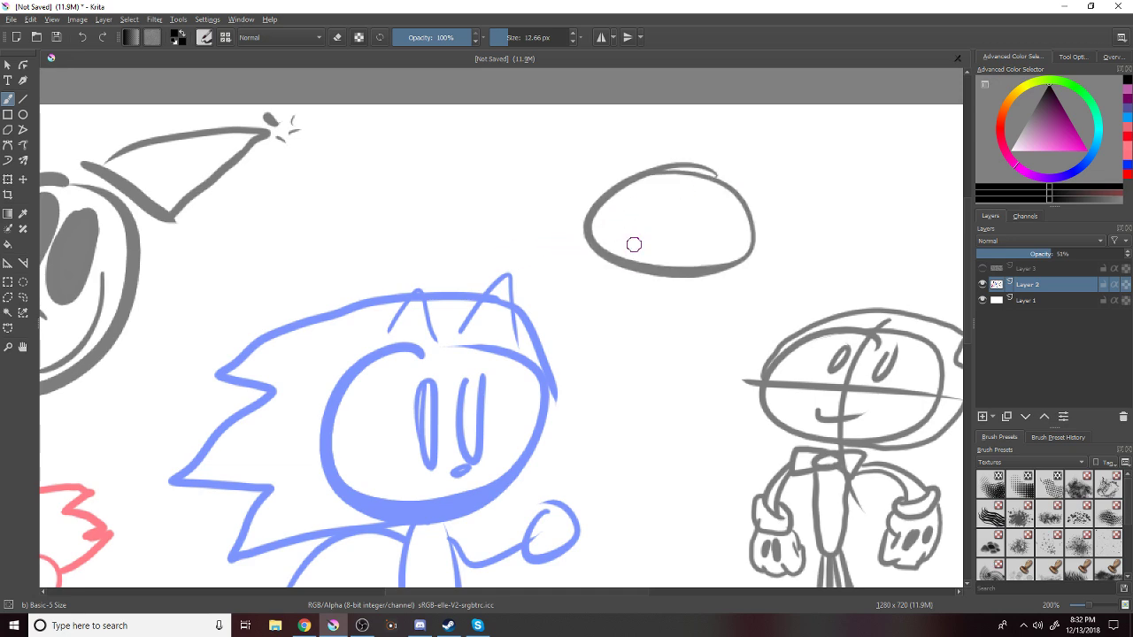
pyautogui.hotkey('ctrl', 'z')
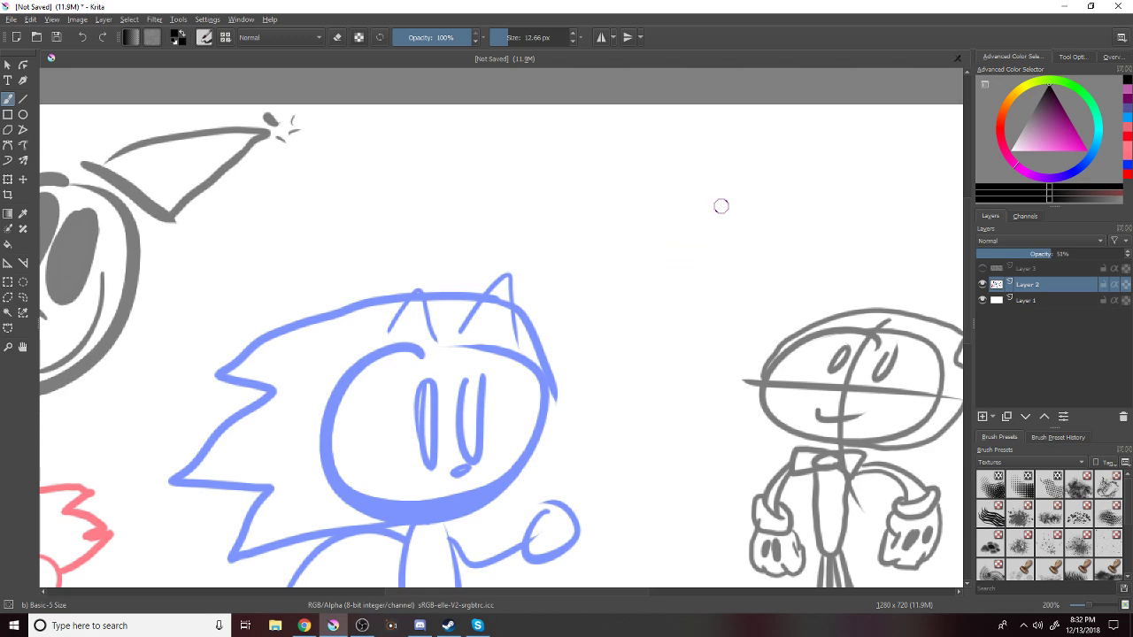
pyautogui.moveTo(1021, 98); pyautogui.dragTo(1022, 90)
pyautogui.click(1086, 149)
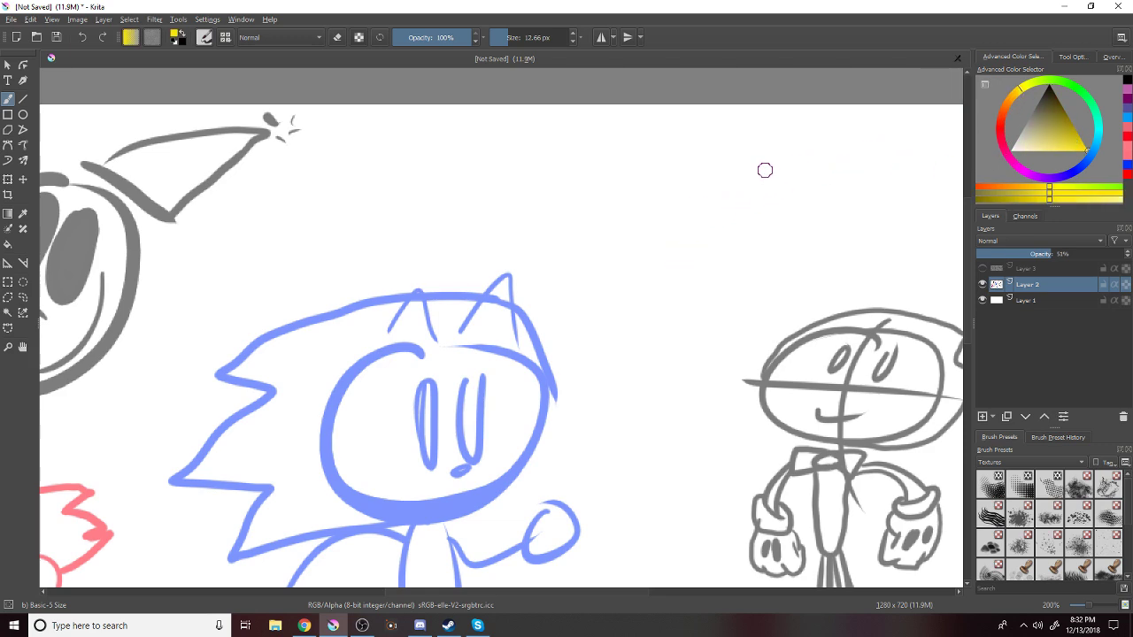
# Undo every trial yellow pac-man stroke, then select the Ellipse tool.
pyautogui.moveTo(766, 195); pyautogui.dragTo(703, 238)
pyautogui.hotkey('ctrl', 'z')
pyautogui.moveTo(781, 185)
pyautogui.mouseDown()
pyautogui.moveTo(722, 223)
pyautogui.moveTo(775, 232)
pyautogui.moveTo(741, 278)
pyautogui.moveTo(674, 287)
pyautogui.moveTo(639, 255)
pyautogui.moveTo(639, 230)
pyautogui.moveTo(649, 206)
pyautogui.moveTo(692, 172)
pyautogui.moveTo(733, 168)
pyautogui.moveTo(778, 187)
pyautogui.moveTo(755, 166)
pyautogui.moveTo(617, 254)
pyautogui.moveTo(771, 222)
pyautogui.moveTo(787, 247)
pyautogui.mouseUp()
pyautogui.hotkey('ctrl', 'z')
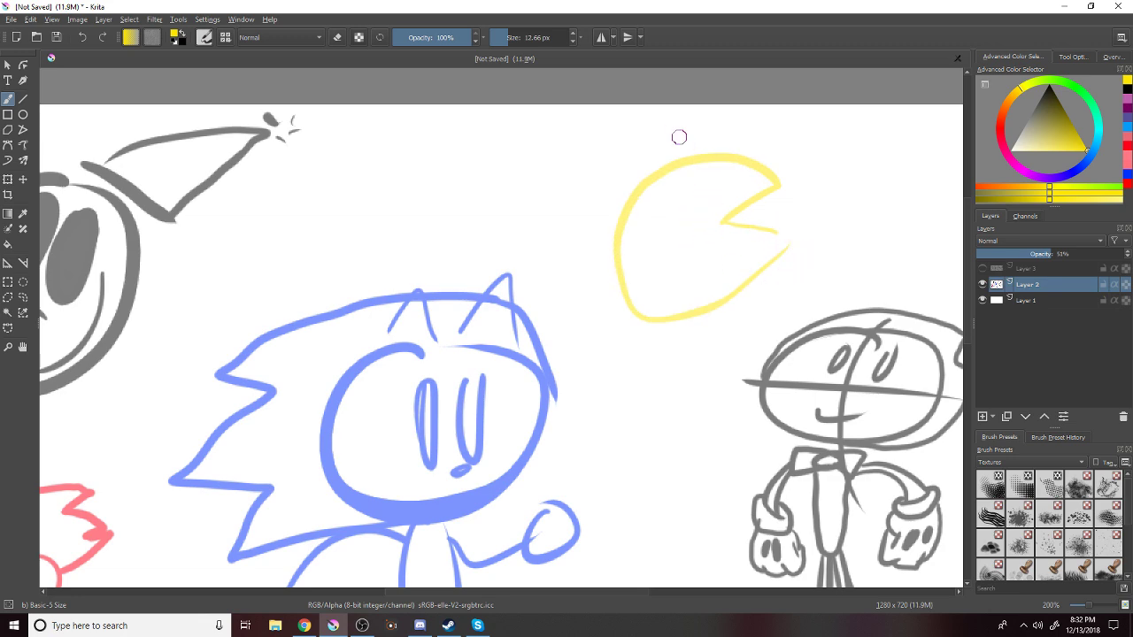
pyautogui.moveTo(706, 157)
pyautogui.mouseDown()
pyautogui.moveTo(735, 207)
pyautogui.moveTo(735, 169)
pyautogui.moveTo(737, 179)
pyautogui.moveTo(780, 178)
pyautogui.mouseUp()
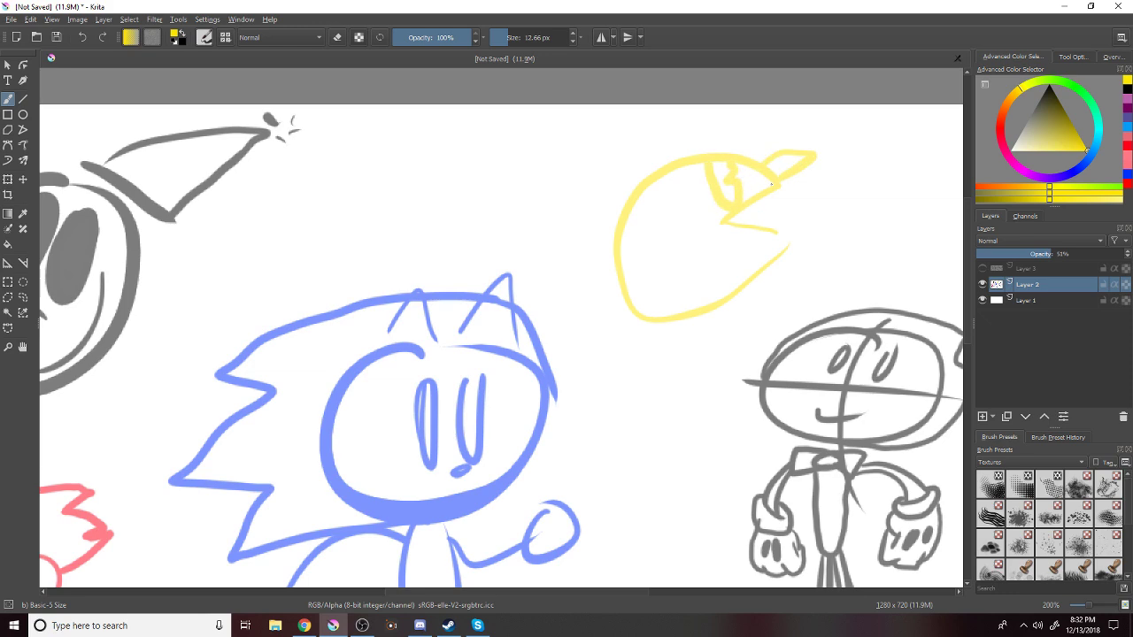
pyautogui.hotkey('ctrl', 'z')
pyautogui.hotkey('ctrl', 'z')
pyautogui.hotkey('ctrl', 'z')
pyautogui.hotkey('ctrl', 'z')
pyautogui.hotkey('ctrl', 'z')
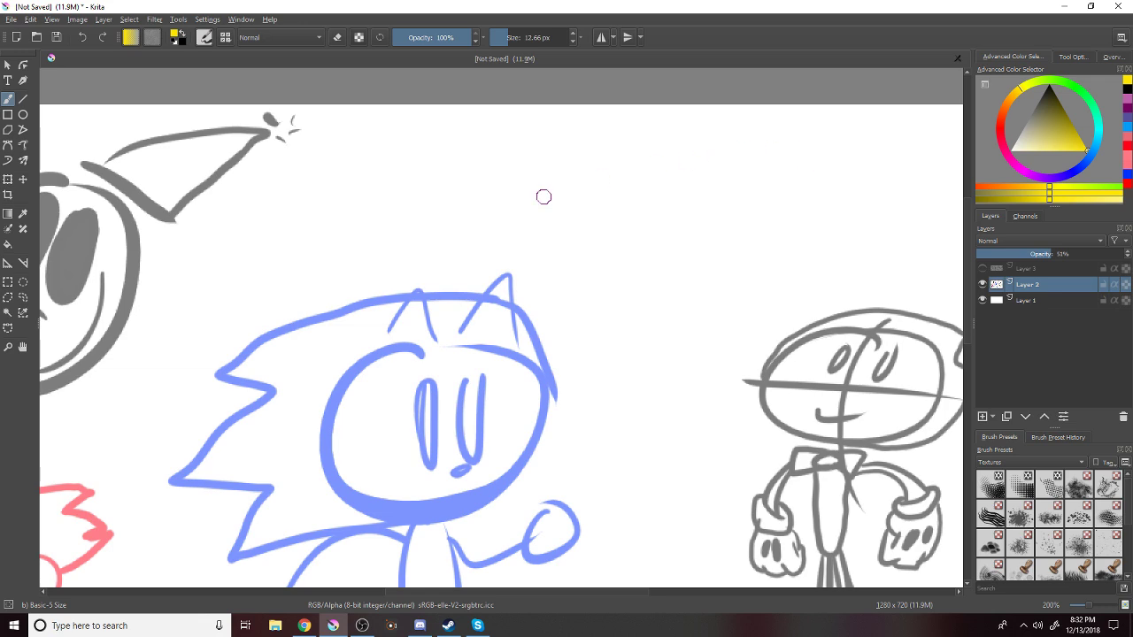
pyautogui.click(23, 114)
# Drag out a yellow circle between the characters, then return to the Freehand Brush without eraser mode.
pyautogui.moveTo(583, 117); pyautogui.dragTo(767, 301)
pyautogui.click(337, 38)
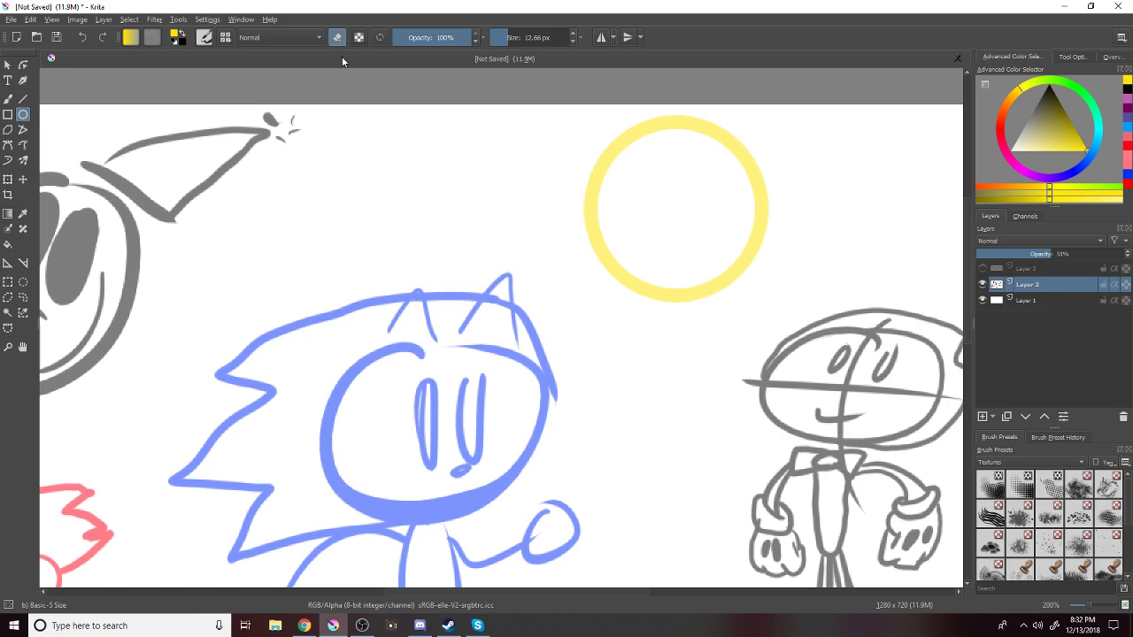
pyautogui.press('b')
pyautogui.click(337, 38)
# Paint a yellow fill stroke inside the circle, then undo the fill and dark strokes.
pyautogui.moveTo(673, 134)
pyautogui.mouseDown()
pyautogui.moveTo(617, 170)
pyautogui.moveTo(643, 138)
pyautogui.moveTo(667, 136)
pyautogui.moveTo(676, 152)
pyautogui.moveTo(622, 212)
pyautogui.moveTo(606, 253)
pyautogui.moveTo(627, 255)
pyautogui.moveTo(655, 228)
pyautogui.moveTo(681, 224)
pyautogui.moveTo(681, 294)
pyautogui.moveTo(721, 277)
pyautogui.moveTo(729, 259)
pyautogui.moveTo(695, 284)
pyautogui.moveTo(734, 258)
pyautogui.moveTo(744, 213)
pyautogui.moveTo(735, 183)
pyautogui.moveTo(727, 215)
pyautogui.moveTo(741, 213)
pyautogui.moveTo(731, 224)
pyautogui.moveTo(725, 208)
pyautogui.moveTo(669, 283)
pyautogui.moveTo(622, 274)
pyautogui.moveTo(615, 263)
pyautogui.moveTo(644, 275)
pyautogui.moveTo(667, 248)
pyautogui.moveTo(699, 208)
pyautogui.moveTo(643, 269)
pyautogui.moveTo(647, 250)
pyautogui.moveTo(622, 259)
pyautogui.moveTo(647, 257)
pyautogui.moveTo(624, 250)
pyautogui.moveTo(624, 260)
pyautogui.moveTo(695, 170)
pyautogui.moveTo(723, 157)
pyautogui.moveTo(670, 137)
pyautogui.moveTo(646, 146)
pyautogui.moveTo(622, 200)
pyautogui.moveTo(627, 210)
pyautogui.moveTo(693, 158)
pyautogui.moveTo(670, 208)
pyautogui.mouseUp()
pyautogui.hotkey('ctrl', 'z')
pyautogui.press('d')
pyautogui.hotkey('ctrl', 'z')
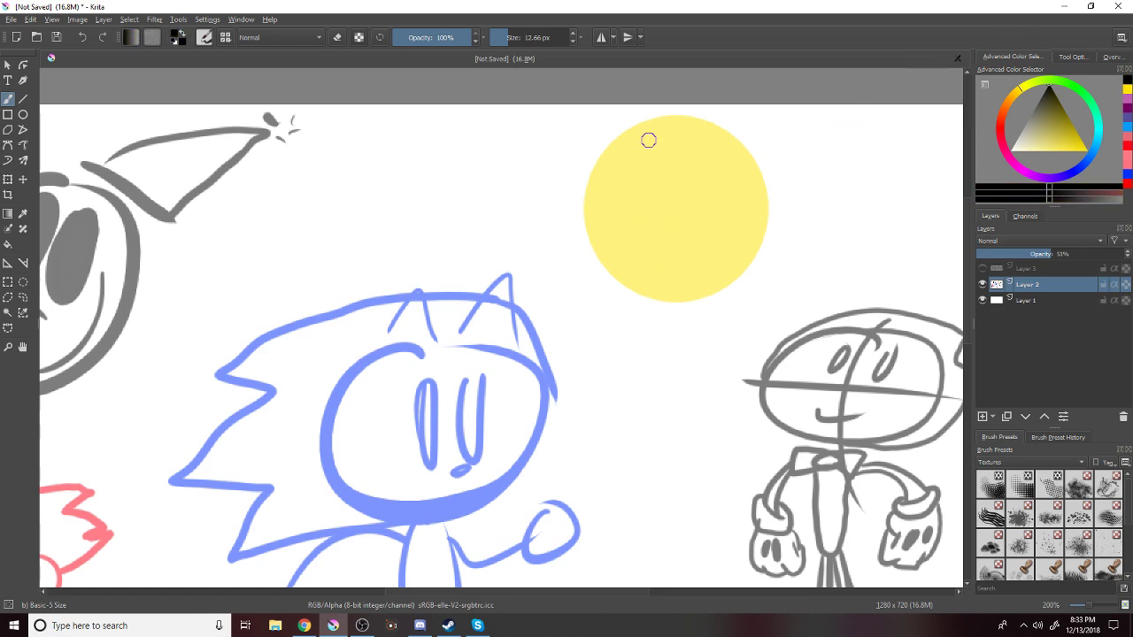
# Paint two dark grey oval eyes inside the yellow circle.
pyautogui.moveTo(635, 152)
pyautogui.mouseDown()
pyautogui.moveTo(643, 212)
pyautogui.moveTo(657, 186)
pyautogui.moveTo(643, 180)
pyautogui.moveTo(651, 154)
pyautogui.moveTo(641, 151)
pyautogui.moveTo(653, 218)
pyautogui.moveTo(658, 156)
pyautogui.moveTo(650, 209)
pyautogui.mouseUp()
pyautogui.hotkey('ctrl', 'z')
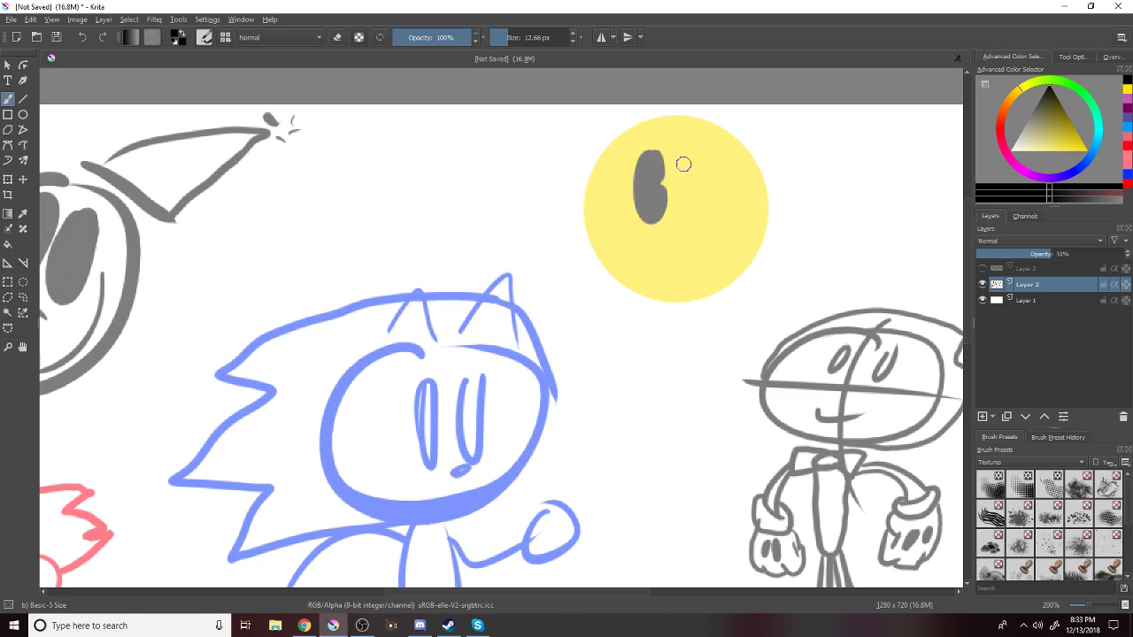
pyautogui.moveTo(687, 163); pyautogui.dragTo(703, 216)
pyautogui.hotkey('ctrl', 'z')
pyautogui.moveTo(700, 163)
pyautogui.mouseDown()
pyautogui.moveTo(707, 208)
pyautogui.moveTo(726, 195)
pyautogui.moveTo(709, 157)
pyautogui.mouseUp()
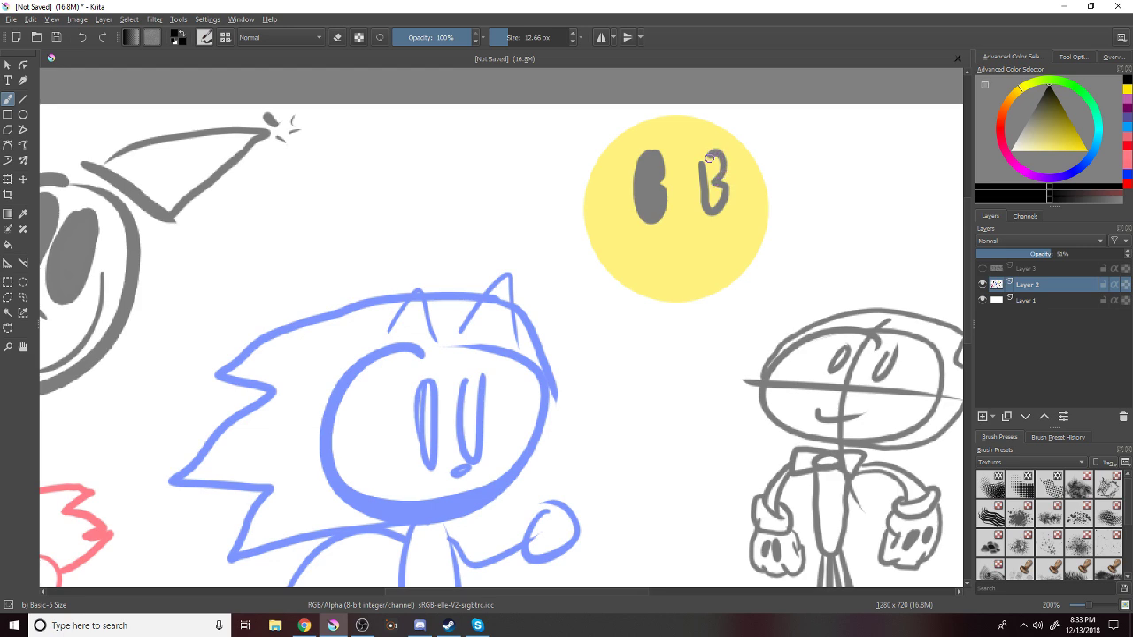
pyautogui.moveTo(712, 213)
pyautogui.mouseDown()
pyautogui.moveTo(716, 153)
pyautogui.moveTo(728, 164)
pyautogui.moveTo(703, 156)
pyautogui.moveTo(707, 200)
pyautogui.moveTo(721, 210)
pyautogui.moveTo(714, 147)
pyautogui.moveTo(717, 191)
pyautogui.mouseUp()
pyautogui.hotkey('ctrl', 'z')
pyautogui.hotkey('ctrl', 'z')
pyautogui.hotkey('ctrl', 'z')
pyautogui.hotkey('ctrl', 'z')
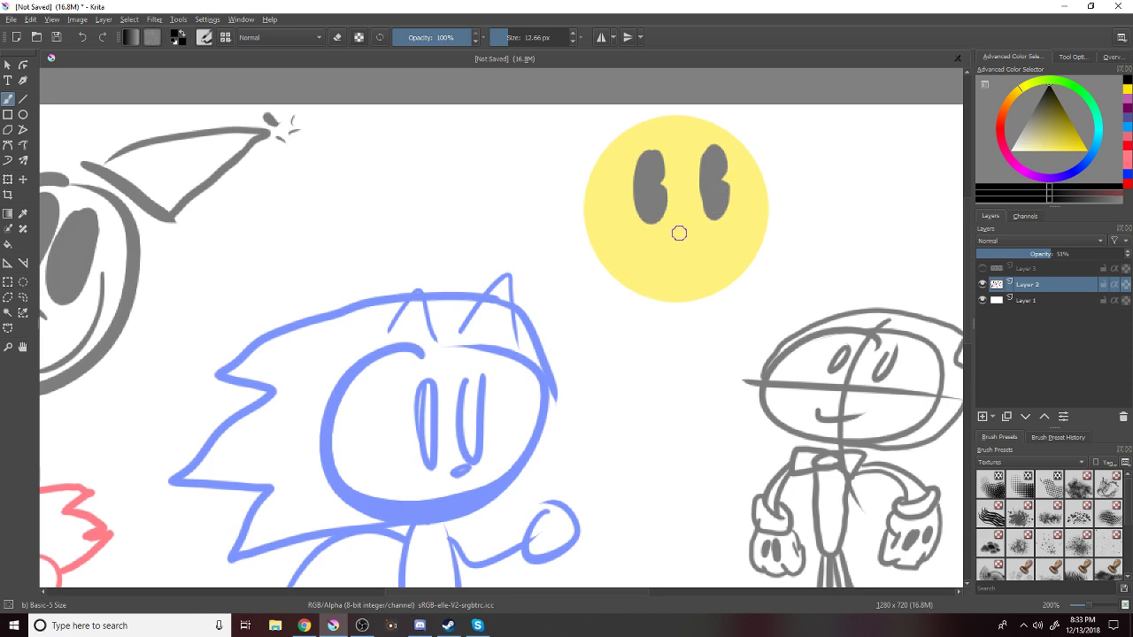
# Draw a wide open grin below the eyes, with a tongue and grey fill.
pyautogui.hotkey('ctrl', 'z')
pyautogui.moveTo(680, 224)
pyautogui.mouseDown()
pyautogui.moveTo(721, 217)
pyautogui.moveTo(723, 227)
pyautogui.moveTo(695, 234)
pyautogui.moveTo(703, 230)
pyautogui.moveTo(702, 251)
pyautogui.moveTo(688, 256)
pyautogui.moveTo(636, 231)
pyautogui.moveTo(637, 271)
pyautogui.moveTo(655, 285)
pyautogui.moveTo(688, 278)
pyautogui.moveTo(634, 235)
pyautogui.moveTo(647, 266)
pyautogui.moveTo(687, 277)
pyautogui.moveTo(736, 233)
pyautogui.moveTo(680, 250)
pyautogui.mouseUp()
pyautogui.hotkey('ctrl', 'z')
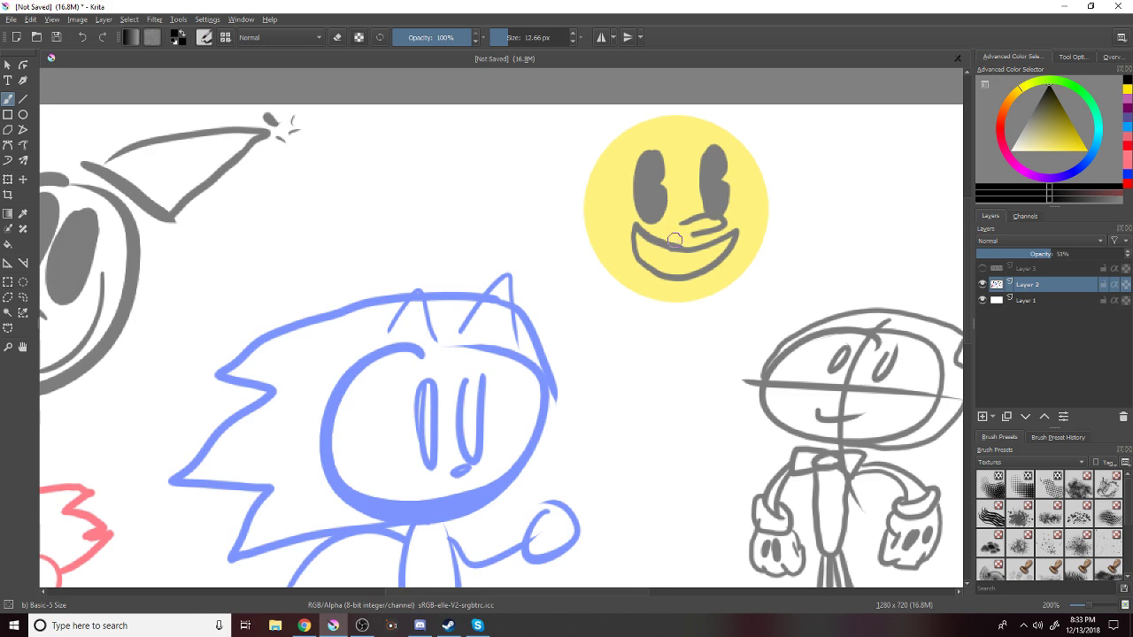
pyautogui.moveTo(673, 270)
pyautogui.mouseDown()
pyautogui.moveTo(699, 271)
pyautogui.moveTo(723, 248)
pyautogui.mouseUp()
pyautogui.moveTo(676, 259); pyautogui.dragTo(640, 235)
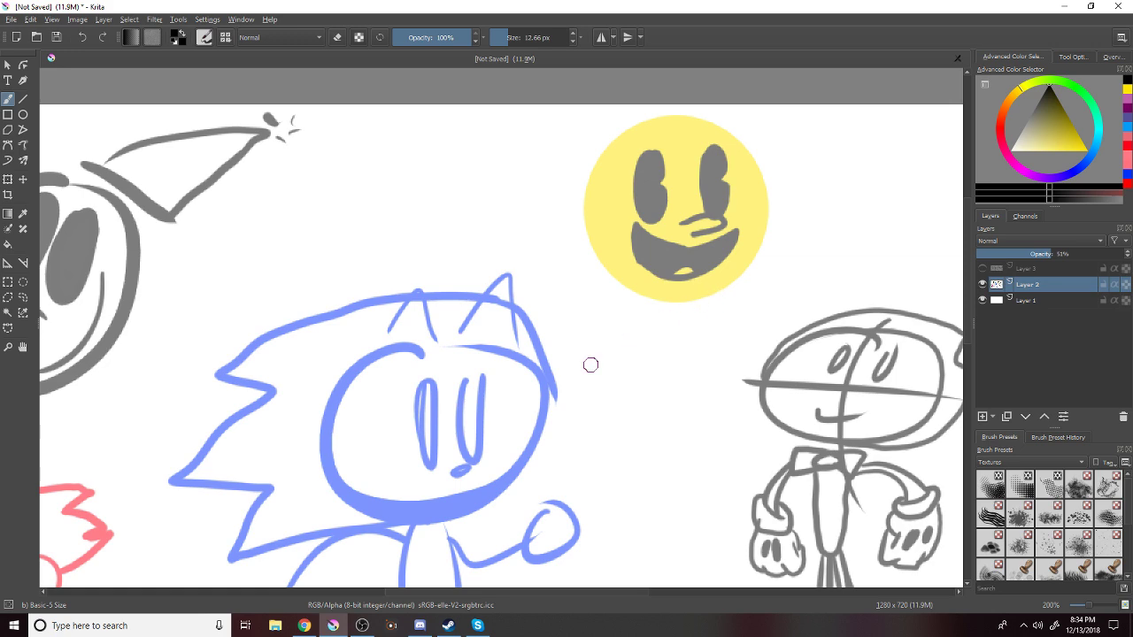
# Zoom in, sample the face's yellow and paint it over the grey stroke above the grin.
pyautogui.scroll(3, 758, 233)
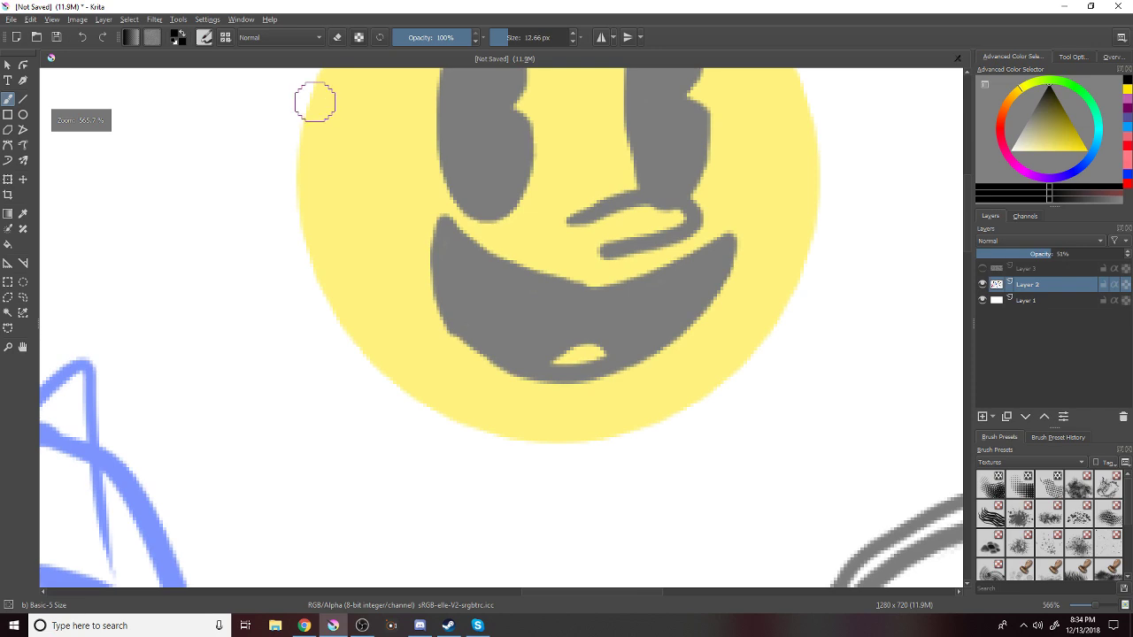
pyautogui.click(337, 39)
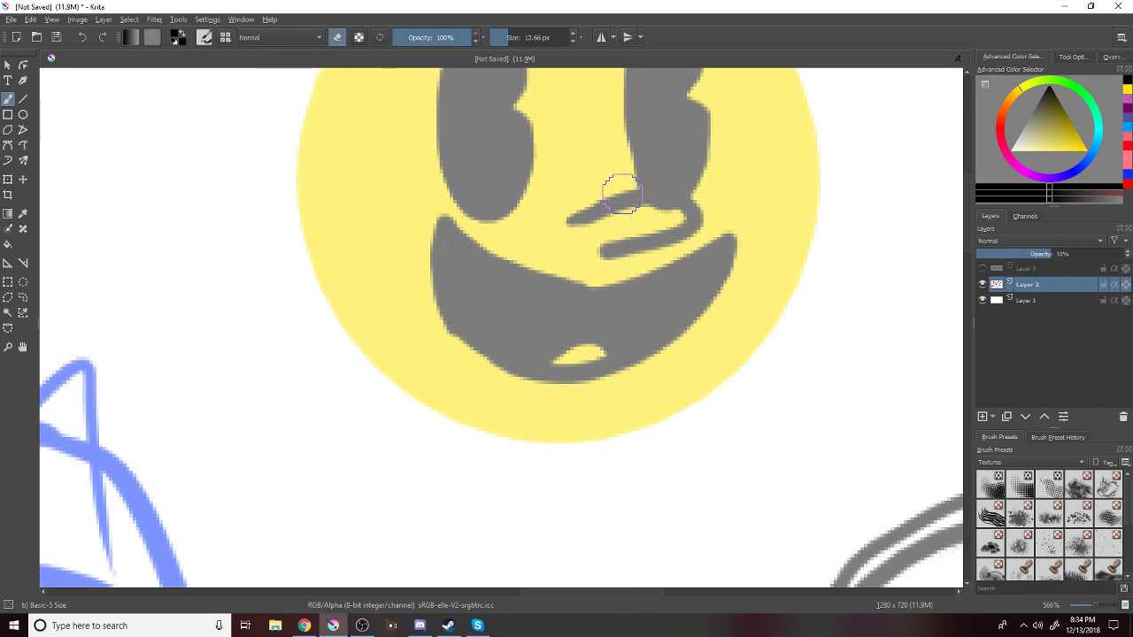
pyautogui.press('e')
pyautogui.keyDown('ctrl'); pyautogui.click(575, 237); pyautogui.keyUp('ctrl')
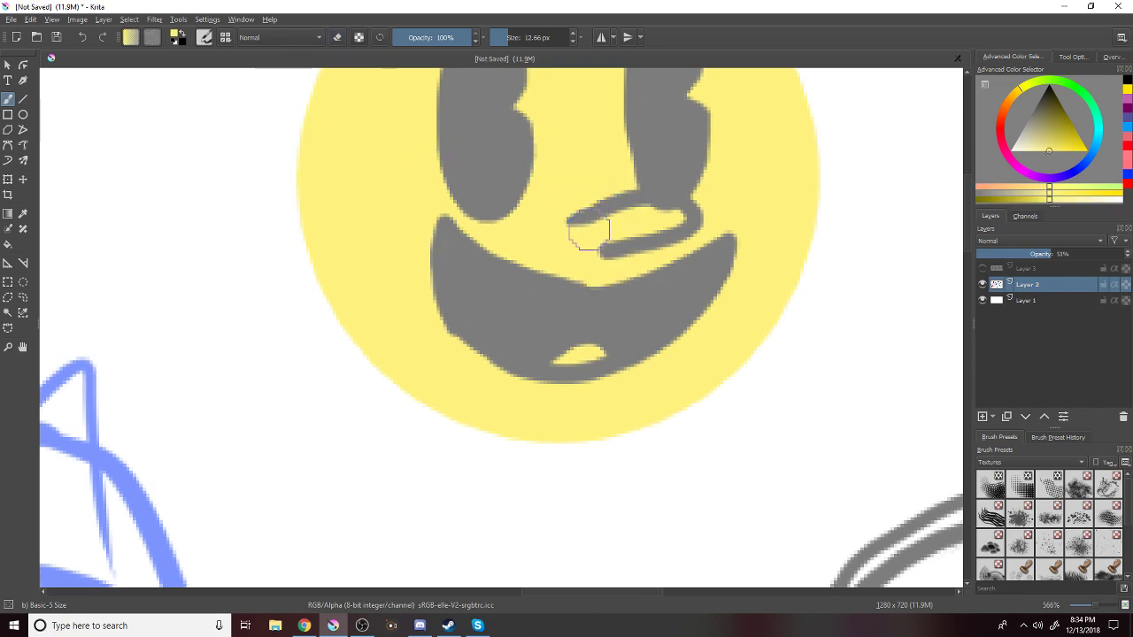
pyautogui.click(648, 213)
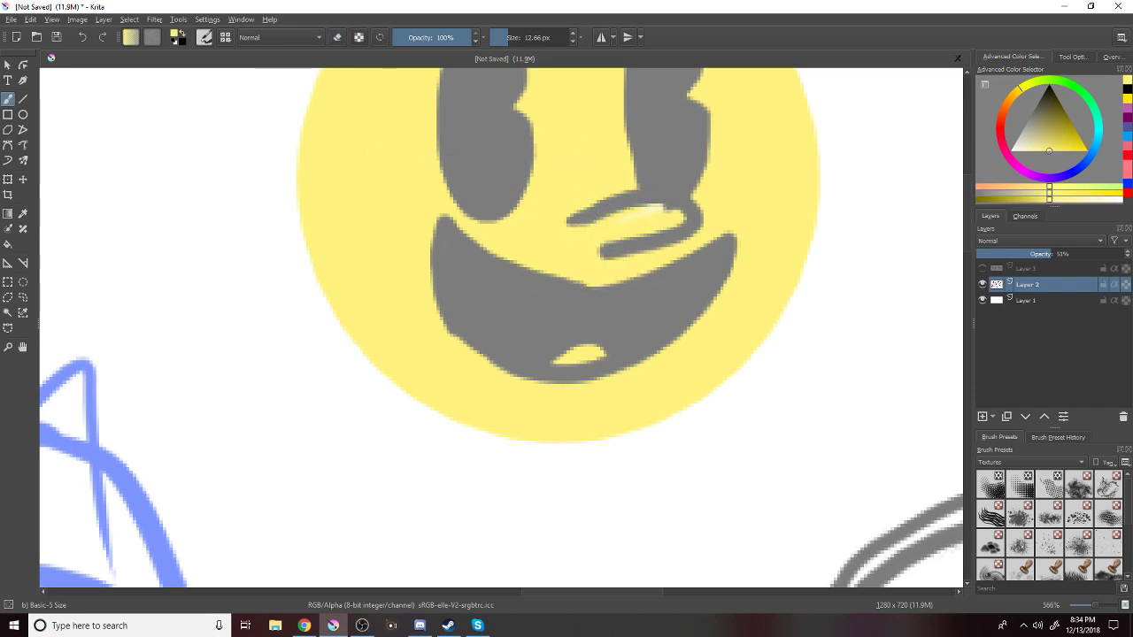
pyautogui.click(1126, 100)
pyautogui.moveTo(645, 220)
pyautogui.mouseDown()
pyautogui.moveTo(678, 214)
pyautogui.moveTo(634, 212)
pyautogui.mouseUp()
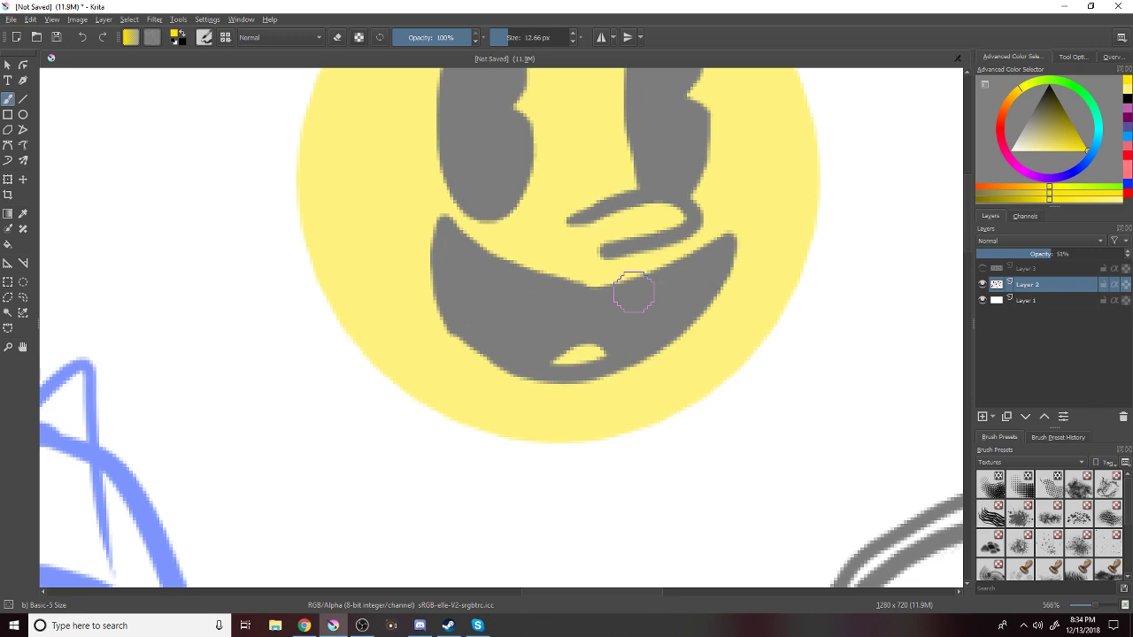
pyautogui.scroll(-1, 634, 292)
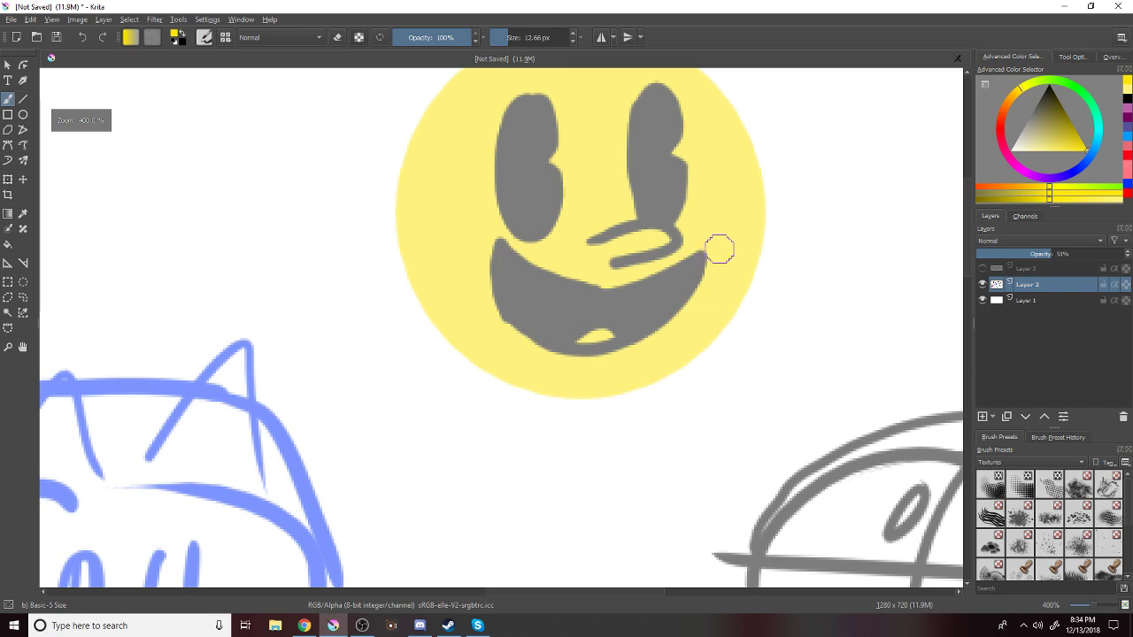
pyautogui.scroll(2, 966, 257)
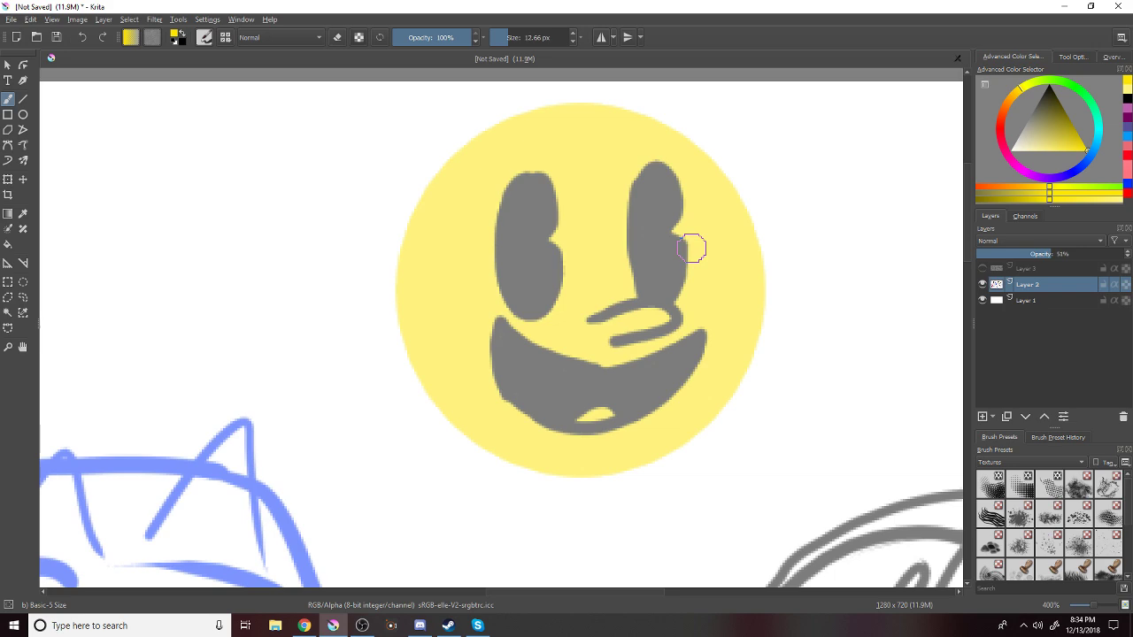
# Draw yellow scalloped petal outlines on the left, top and right of the smiley face.
pyautogui.moveTo(504, 172); pyautogui.dragTo(453, 281)
pyautogui.moveTo(452, 155); pyautogui.dragTo(610, 145)
pyautogui.hotkey('ctrl', 'z')
pyautogui.hotkey('ctrl', 'z')
pyautogui.moveTo(482, 156)
pyautogui.mouseDown()
pyautogui.moveTo(414, 135)
pyautogui.moveTo(334, 168)
pyautogui.moveTo(322, 218)
pyautogui.moveTo(304, 232)
pyautogui.moveTo(320, 244)
pyautogui.moveTo(317, 274)
pyautogui.moveTo(370, 315)
pyautogui.moveTo(398, 315)
pyautogui.mouseUp()
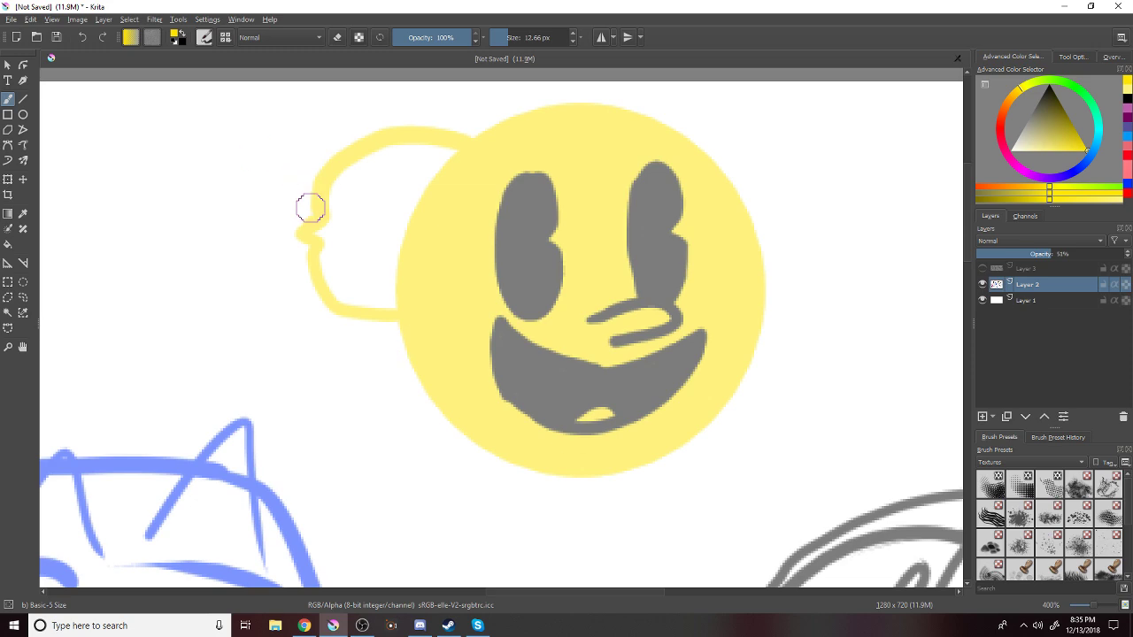
pyautogui.moveTo(398, 318)
pyautogui.mouseDown()
pyautogui.moveTo(381, 327)
pyautogui.moveTo(387, 393)
pyautogui.mouseUp()
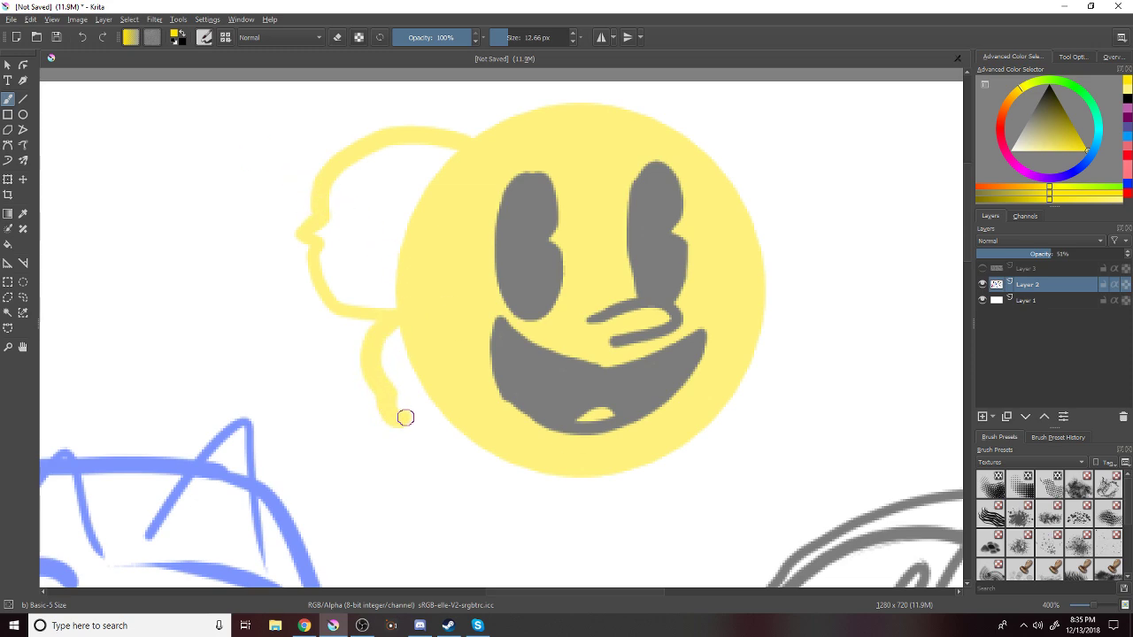
pyautogui.hotkey('ctrl', 'z')
pyautogui.moveTo(396, 323)
pyautogui.mouseDown()
pyautogui.moveTo(348, 395)
pyautogui.moveTo(363, 407)
pyautogui.moveTo(360, 427)
pyautogui.moveTo(408, 442)
pyautogui.moveTo(439, 436)
pyautogui.moveTo(448, 493)
pyautogui.moveTo(505, 520)
pyautogui.moveTo(555, 519)
pyautogui.moveTo(604, 484)
pyautogui.moveTo(686, 503)
pyautogui.moveTo(746, 462)
pyautogui.moveTo(755, 405)
pyautogui.moveTo(742, 384)
pyautogui.moveTo(799, 377)
pyautogui.moveTo(815, 351)
pyautogui.moveTo(808, 337)
pyautogui.moveTo(825, 329)
pyautogui.moveTo(808, 274)
pyautogui.moveTo(748, 267)
pyautogui.moveTo(788, 256)
pyautogui.moveTo(799, 228)
pyautogui.mouseUp()
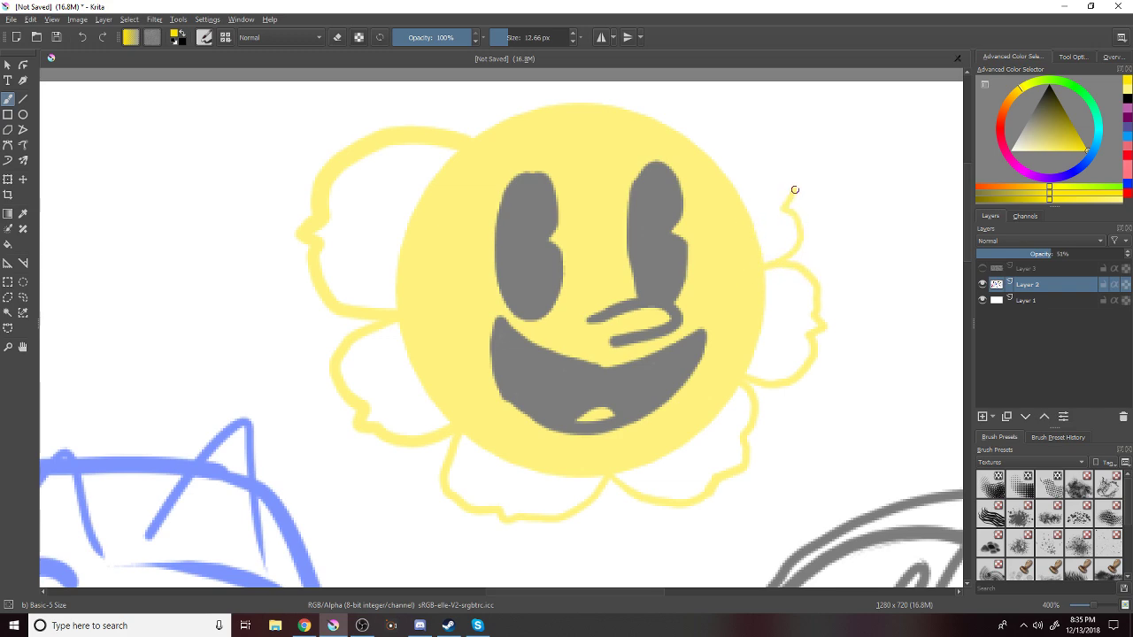
pyautogui.moveTo(779, 188)
pyautogui.mouseDown()
pyautogui.moveTo(725, 193)
pyautogui.moveTo(748, 156)
pyautogui.moveTo(738, 128)
pyautogui.moveTo(720, 123)
pyautogui.moveTo(718, 104)
pyautogui.moveTo(674, 95)
pyautogui.moveTo(636, 111)
pyautogui.moveTo(634, 82)
pyautogui.mouseUp()
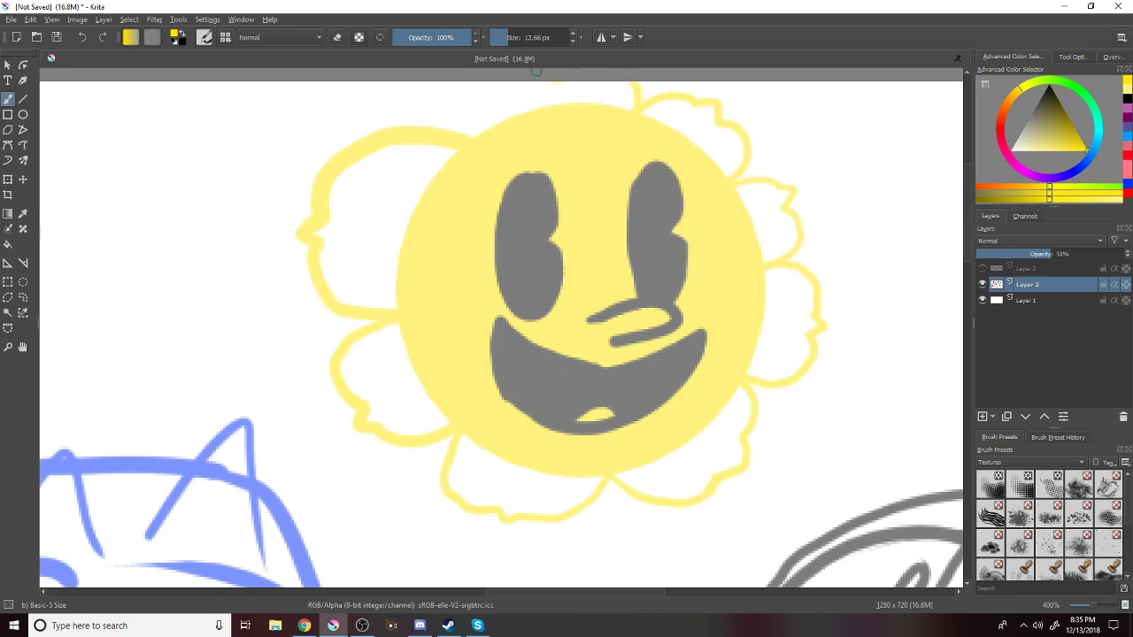
pyautogui.moveTo(525, 89)
pyautogui.mouseDown()
pyautogui.moveTo(489, 100)
pyautogui.moveTo(468, 135)
pyautogui.mouseUp()
pyautogui.hotkey('alt', 'Tab')
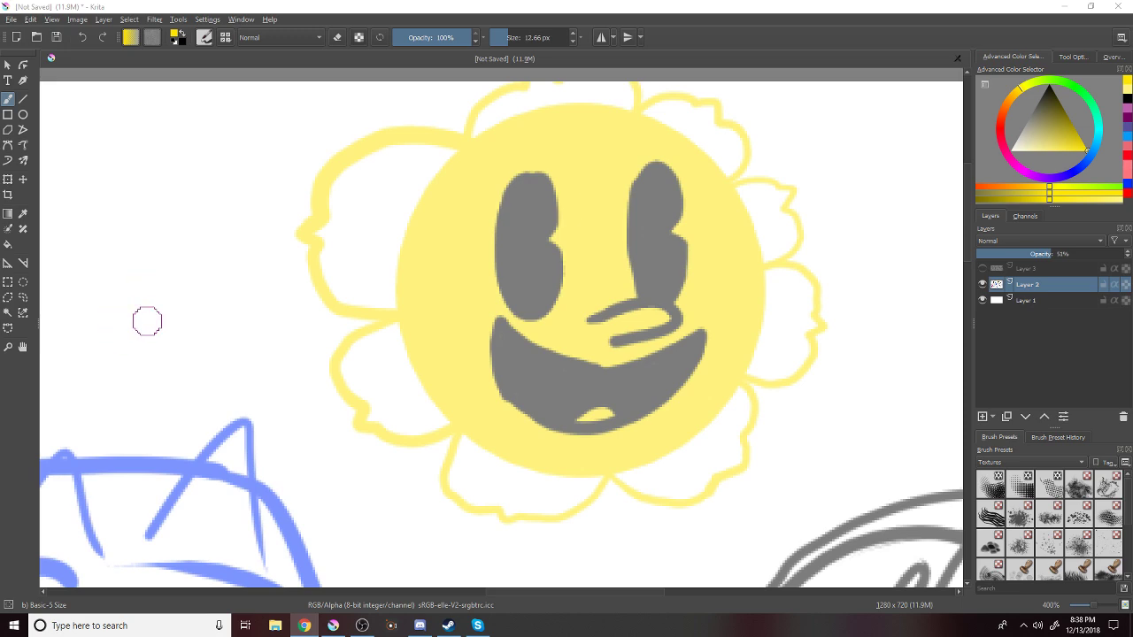
# Touch up the gap between the left petal and the face, then switch to black.
pyautogui.moveTo(364, 318)
pyautogui.mouseDown()
pyautogui.moveTo(414, 319)
pyautogui.moveTo(400, 332)
pyautogui.mouseUp()
pyautogui.hotkey('ctrl', 'z')
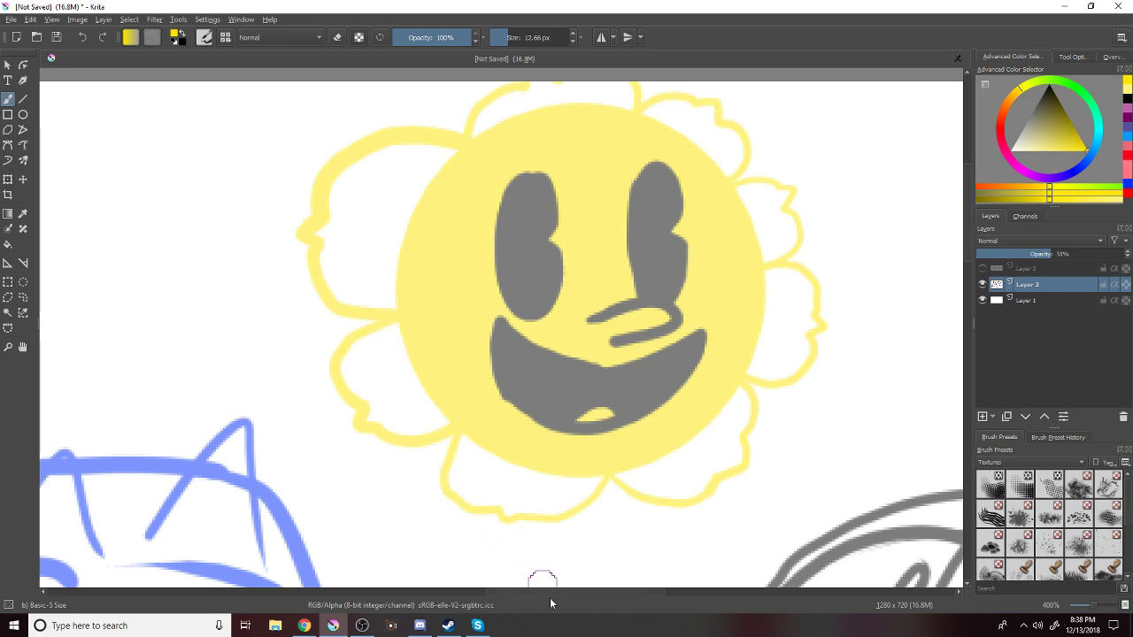
pyautogui.moveTo(584, 592); pyautogui.dragTo(474, 582)
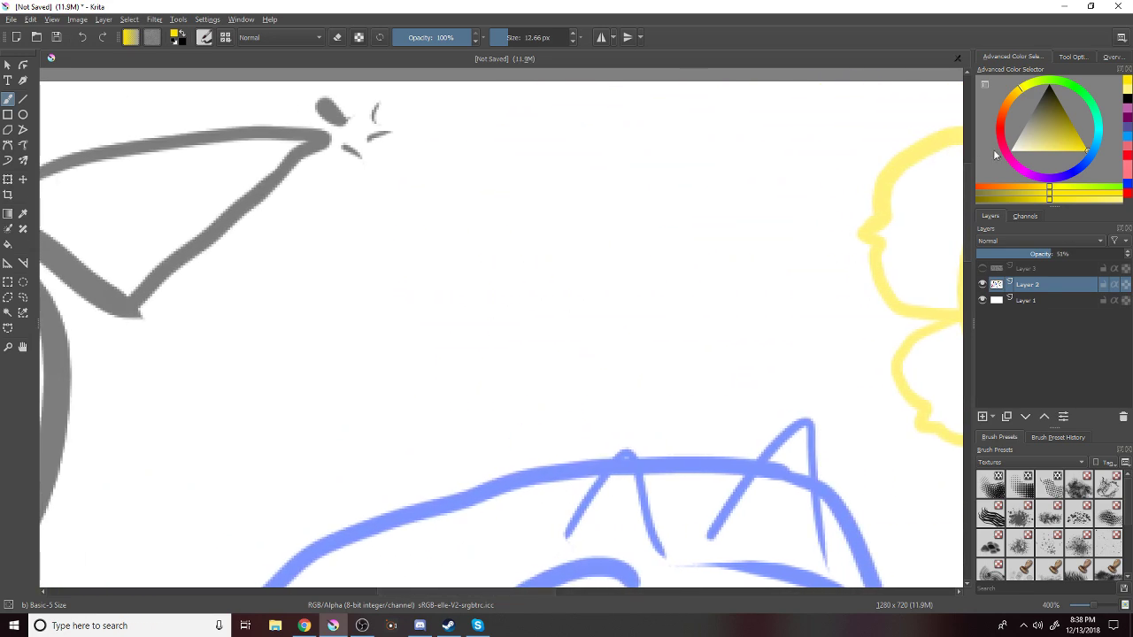
pyautogui.click(1009, 152)
# Draw the box head's straight grey lines with the Line tool.
pyautogui.moveTo(705, 166)
pyautogui.mouseDown()
pyautogui.moveTo(667, 298)
pyautogui.moveTo(715, 309)
pyautogui.mouseUp()
pyautogui.hotkey('ctrl', 'z')
pyautogui.moveTo(682, 111)
pyautogui.mouseDown()
pyautogui.moveTo(629, 329)
pyautogui.moveTo(721, 337)
pyautogui.moveTo(696, 385)
pyautogui.moveTo(754, 329)
pyautogui.mouseUp()
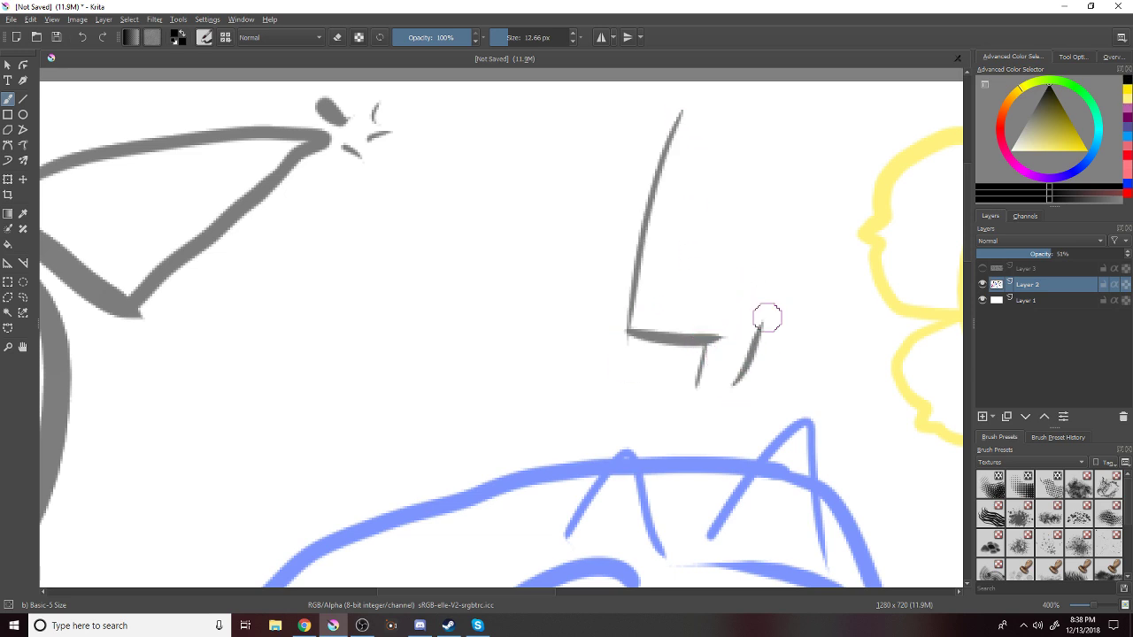
pyautogui.hotkey('ctrl', 'z')
pyautogui.hotkey('ctrl', 'z')
pyautogui.hotkey('ctrl', 'z')
pyautogui.hotkey('ctrl', 'z')
pyautogui.click(23, 98)
pyautogui.moveTo(693, 116)
pyautogui.mouseDown()
pyautogui.moveTo(637, 297)
pyautogui.moveTo(779, 337)
pyautogui.moveTo(748, 385)
pyautogui.moveTo(815, 298)
pyautogui.moveTo(841, 147)
pyautogui.moveTo(857, 155)
pyautogui.mouseUp()
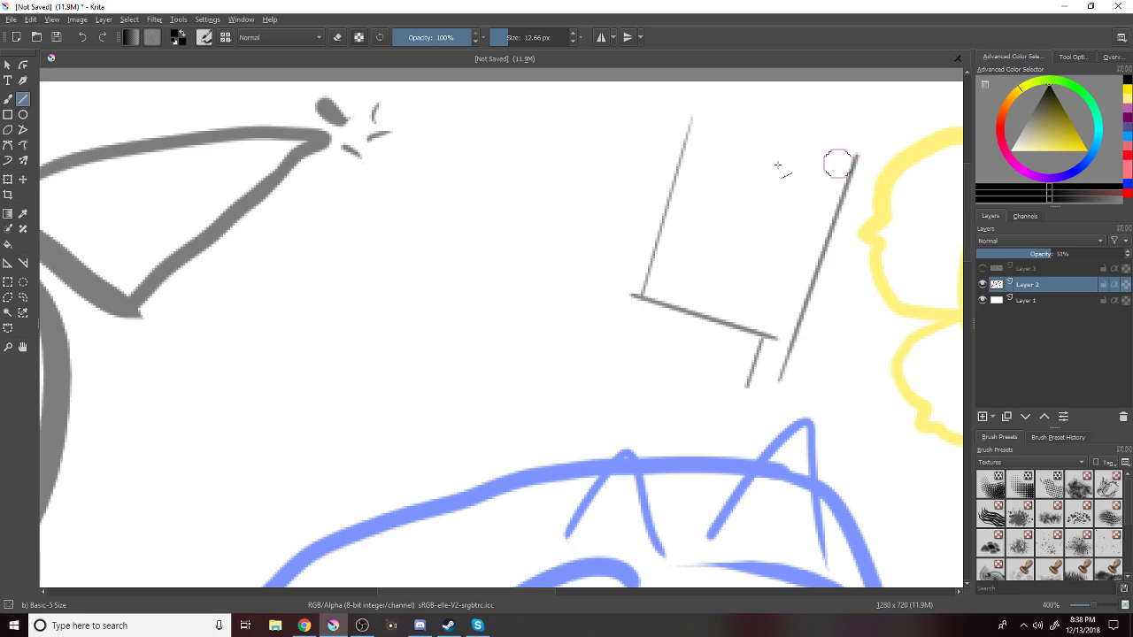
pyautogui.click(8, 98)
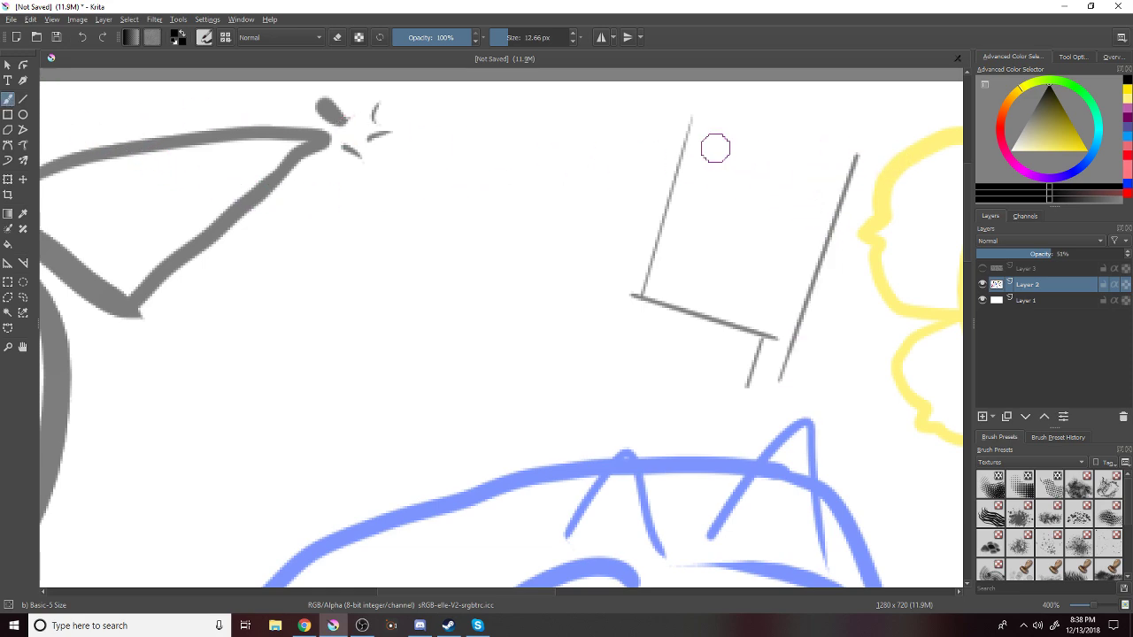
# Add the curved cap, a hair curl on the right and an eye to the box head.
pyautogui.moveTo(728, 99)
pyautogui.mouseDown()
pyautogui.moveTo(675, 107)
pyautogui.moveTo(721, 172)
pyautogui.moveTo(807, 158)
pyautogui.moveTo(812, 200)
pyautogui.moveTo(827, 174)
pyautogui.moveTo(860, 183)
pyautogui.moveTo(829, 241)
pyautogui.mouseUp()
pyautogui.hotkey('ctrl', 'z')
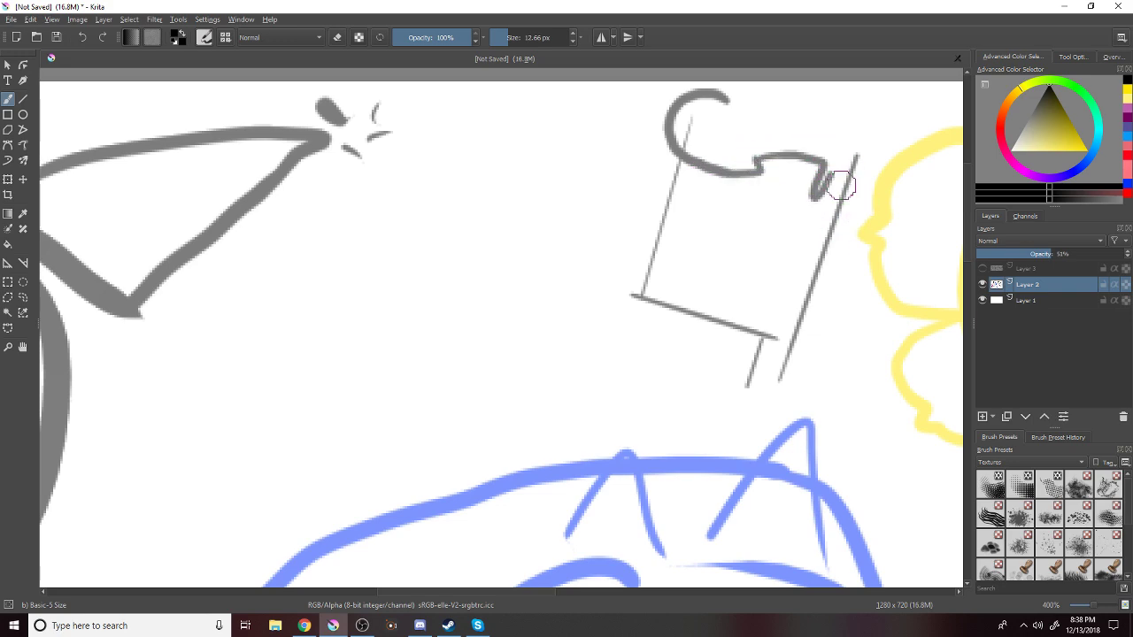
pyautogui.moveTo(850, 173); pyautogui.dragTo(824, 226)
pyautogui.moveTo(816, 303)
pyautogui.mouseDown()
pyautogui.moveTo(804, 338)
pyautogui.moveTo(819, 334)
pyautogui.moveTo(878, 211)
pyautogui.moveTo(878, 139)
pyautogui.moveTo(829, 112)
pyautogui.moveTo(696, 92)
pyautogui.mouseUp()
pyautogui.moveTo(867, 134)
pyautogui.mouseDown()
pyautogui.moveTo(881, 124)
pyautogui.moveTo(920, 213)
pyautogui.moveTo(874, 270)
pyautogui.moveTo(864, 244)
pyautogui.mouseUp()
pyautogui.moveTo(777, 181)
pyautogui.mouseDown()
pyautogui.moveTo(756, 253)
pyautogui.moveTo(746, 177)
pyautogui.moveTo(741, 193)
pyautogui.moveTo(733, 275)
pyautogui.moveTo(772, 271)
pyautogui.moveTo(753, 315)
pyautogui.mouseUp()
pyautogui.hotkey('ctrl', 'z')
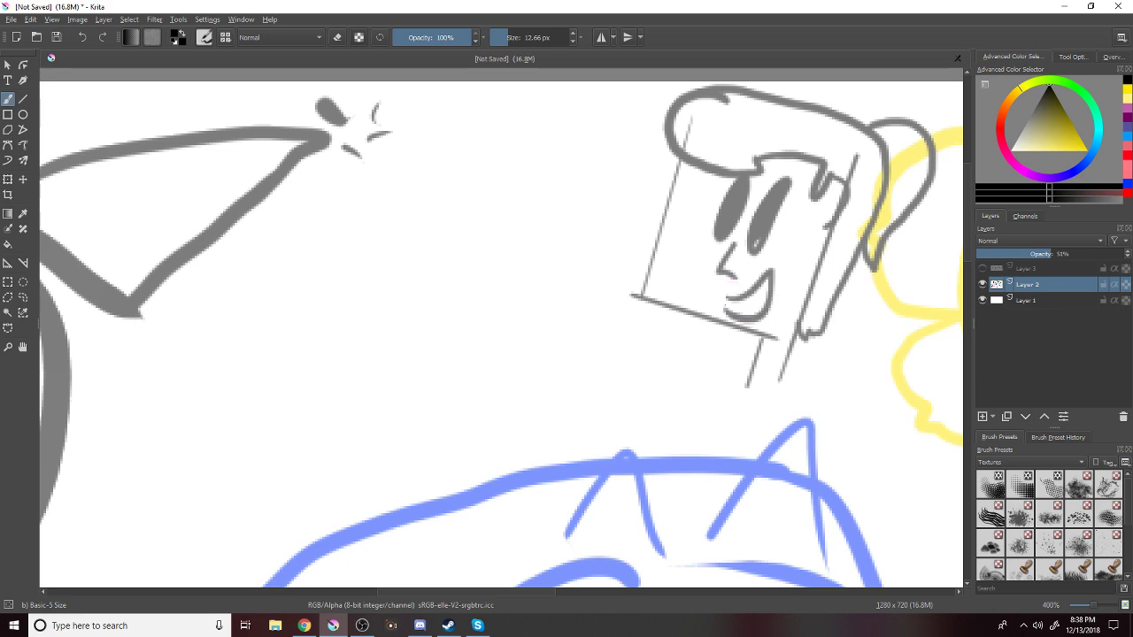
# Write the letter H of the greeting to the left of the character.
pyautogui.moveTo(445, 147)
pyautogui.mouseDown()
pyautogui.moveTo(448, 209)
pyautogui.moveTo(469, 213)
pyautogui.moveTo(465, 180)
pyautogui.mouseUp()
pyautogui.moveTo(474, 214); pyautogui.dragTo(485, 198)
pyautogui.hotkey('ctrl', 'z')
# Handwrite the rest of 'Hi, I'm BOBA,' on the first two lines.
pyautogui.moveTo(489, 153); pyautogui.dragTo(498, 210)
pyautogui.click(488, 139)
pyautogui.moveTo(570, 150); pyautogui.dragTo(530, 155)
pyautogui.moveTo(554, 154)
pyautogui.mouseDown()
pyautogui.moveTo(556, 204)
pyautogui.moveTo(568, 203)
pyautogui.mouseUp()
pyautogui.moveTo(593, 152)
pyautogui.mouseDown()
pyautogui.moveTo(584, 170)
pyautogui.moveTo(613, 200)
pyautogui.mouseUp()
pyautogui.moveTo(355, 227)
pyautogui.mouseDown()
pyautogui.moveTo(353, 291)
pyautogui.moveTo(355, 227)
pyautogui.mouseUp()
pyautogui.moveTo(443, 236); pyautogui.dragTo(440, 239)
pyautogui.moveTo(510, 223); pyautogui.dragTo(511, 283)
pyautogui.moveTo(511, 283)
pyautogui.mouseDown()
pyautogui.moveTo(512, 225)
pyautogui.moveTo(582, 276)
pyautogui.moveTo(596, 254)
pyautogui.moveTo(599, 269)
pyautogui.moveTo(603, 248)
pyautogui.mouseUp()
pyautogui.hotkey('ctrl', 'z')
pyautogui.hotkey('ctrl', 'z')
pyautogui.moveTo(618, 264); pyautogui.dragTo(609, 282)
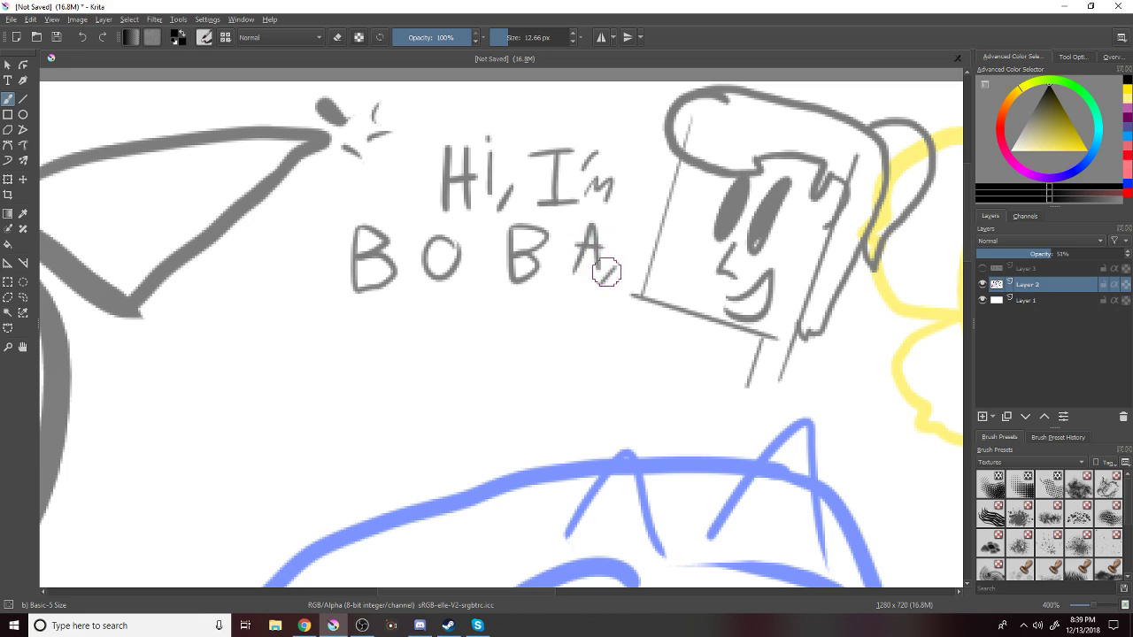
pyautogui.moveTo(355, 310)
pyautogui.mouseDown()
pyautogui.moveTo(348, 336)
pyautogui.moveTo(361, 343)
pyautogui.mouseUp()
# Write 'and I need' on the line below BOBA.
pyautogui.moveTo(367, 324); pyautogui.dragTo(406, 347)
pyautogui.moveTo(418, 301); pyautogui.dragTo(420, 351)
pyautogui.moveTo(461, 304)
pyautogui.mouseDown()
pyautogui.moveTo(509, 293)
pyautogui.moveTo(489, 299)
pyautogui.moveTo(476, 334)
pyautogui.moveTo(546, 310)
pyautogui.moveTo(605, 335)
pyautogui.mouseUp()
pyautogui.moveTo(625, 296); pyautogui.dragTo(625, 334)
pyautogui.moveTo(622, 317); pyautogui.dragTo(621, 332)
# Write 'to upload this NOW.' on the following lines.
pyautogui.moveTo(354, 364)
pyautogui.mouseDown()
pyautogui.moveTo(358, 419)
pyautogui.moveTo(384, 384)
pyautogui.moveTo(469, 372)
pyautogui.mouseUp()
pyautogui.moveTo(479, 370)
pyautogui.mouseDown()
pyautogui.moveTo(478, 409)
pyautogui.moveTo(483, 389)
pyautogui.moveTo(501, 385)
pyautogui.moveTo(506, 404)
pyautogui.mouseUp()
pyautogui.click(501, 392)
pyautogui.moveTo(527, 386); pyautogui.dragTo(554, 405)
pyautogui.moveTo(569, 358); pyautogui.dragTo(570, 407)
pyautogui.moveTo(568, 387); pyautogui.dragTo(566, 400)
pyautogui.moveTo(604, 347); pyautogui.dragTo(602, 402)
pyautogui.moveTo(591, 372); pyautogui.dragTo(618, 370)
pyautogui.moveTo(630, 353)
pyautogui.mouseDown()
pyautogui.moveTo(640, 393)
pyautogui.moveTo(654, 367)
pyautogui.moveTo(665, 400)
pyautogui.mouseUp()
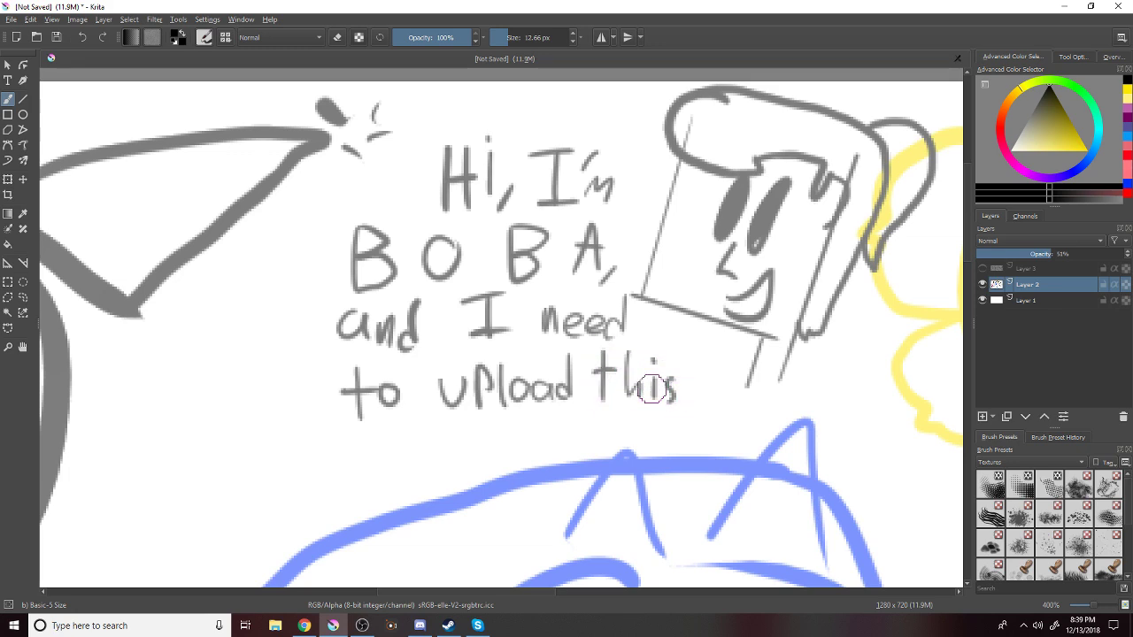
pyautogui.moveTo(412, 487)
pyautogui.mouseDown()
pyautogui.moveTo(425, 447)
pyautogui.moveTo(487, 453)
pyautogui.moveTo(506, 435)
pyautogui.moveTo(562, 420)
pyautogui.moveTo(592, 424)
pyautogui.mouseUp()
pyautogui.click(598, 445)
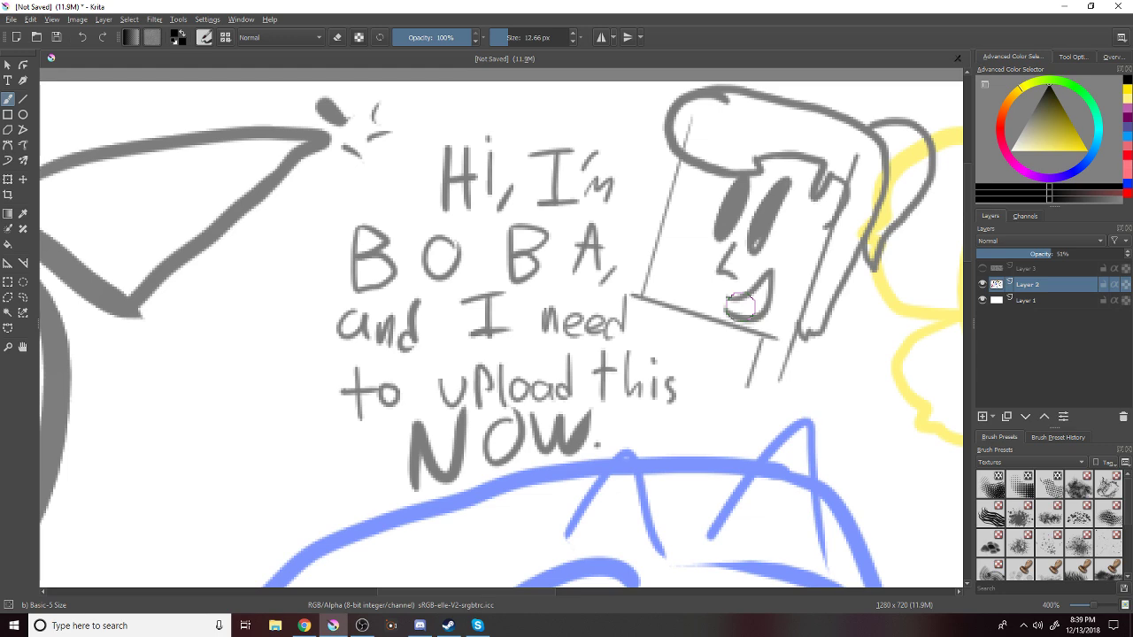
# Zoom in and paint the box character's open mouth solid dark grey.
pyautogui.scroll(1, 740, 306)
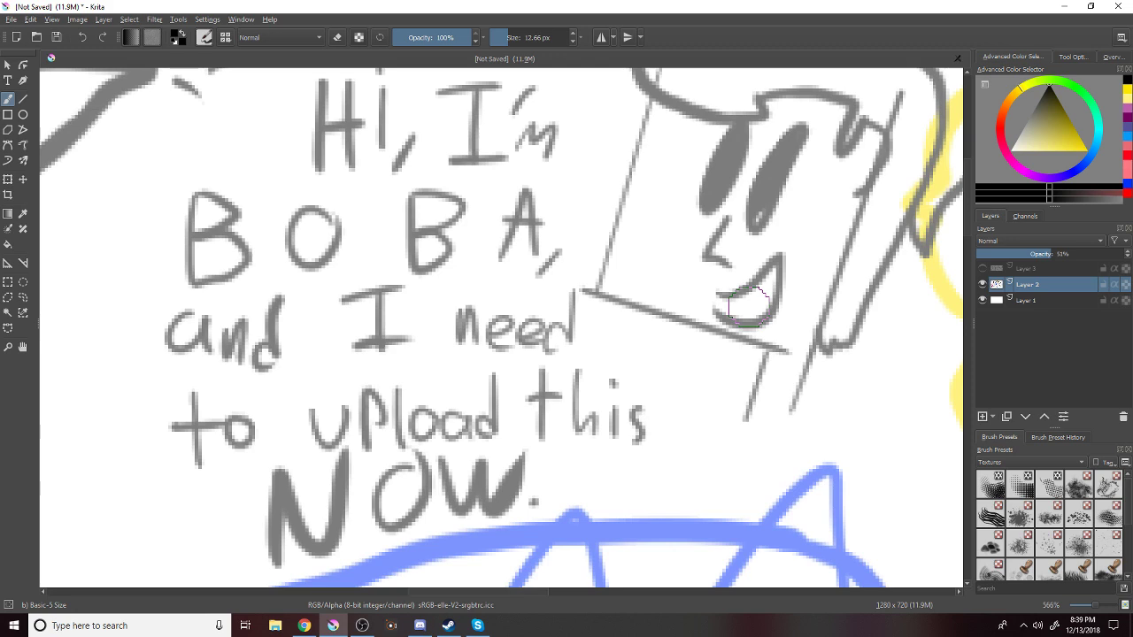
pyautogui.moveTo(741, 303)
pyautogui.mouseDown()
pyautogui.moveTo(725, 312)
pyautogui.moveTo(751, 320)
pyautogui.moveTo(775, 258)
pyautogui.moveTo(716, 299)
pyautogui.moveTo(717, 315)
pyautogui.moveTo(743, 291)
pyautogui.moveTo(710, 301)
pyautogui.moveTo(719, 306)
pyautogui.mouseUp()
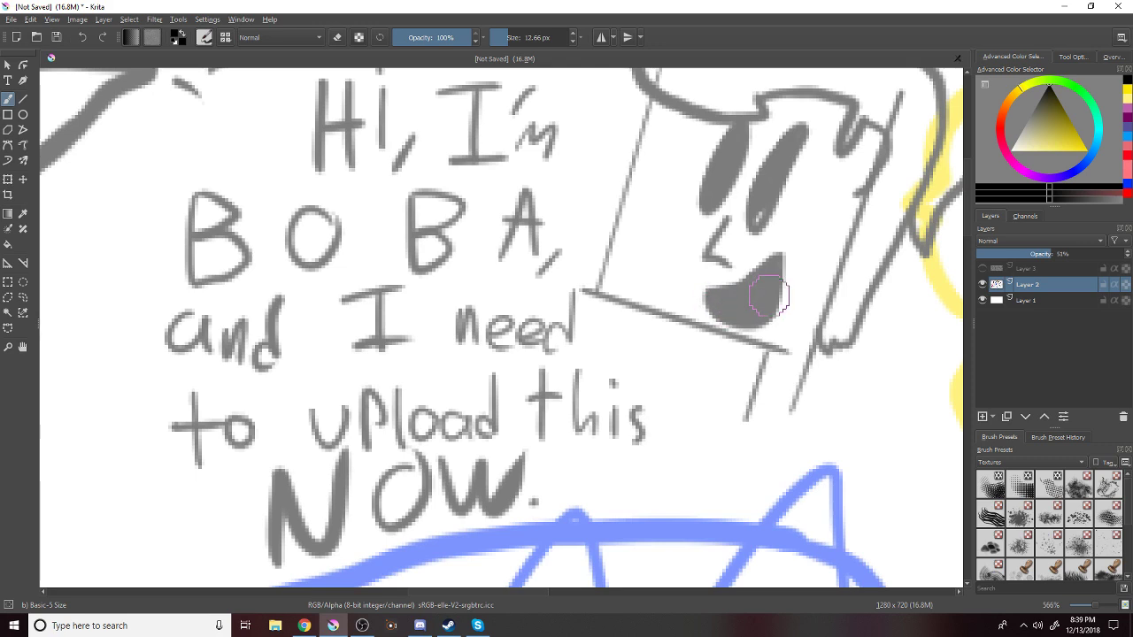
pyautogui.scroll(-1, 768, 297)
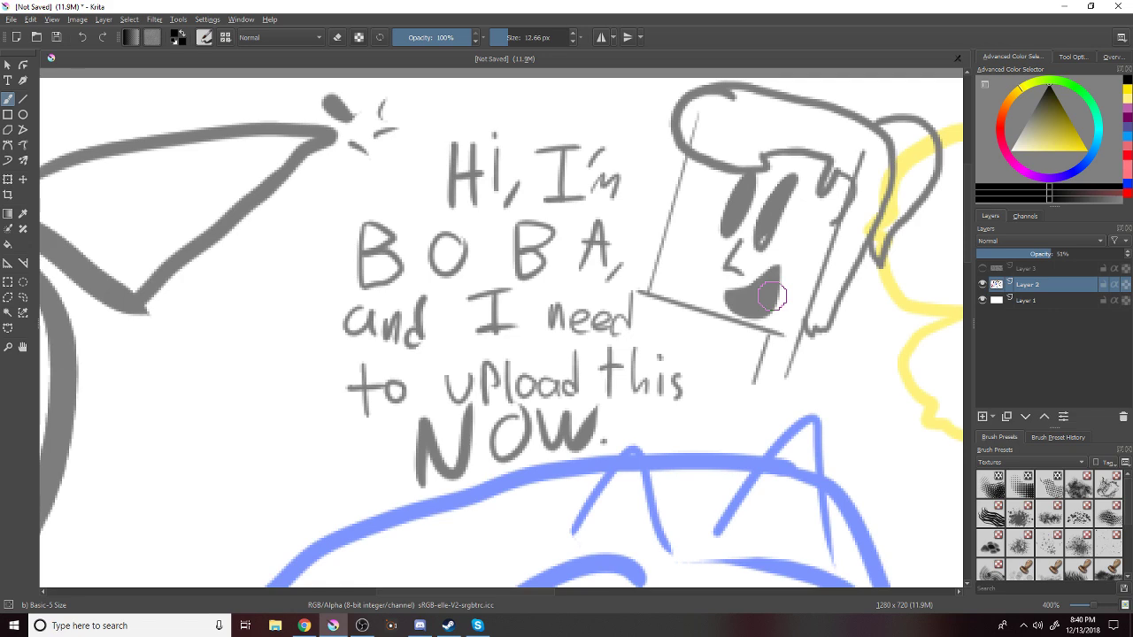
pyautogui.scroll(1, 752, 237)
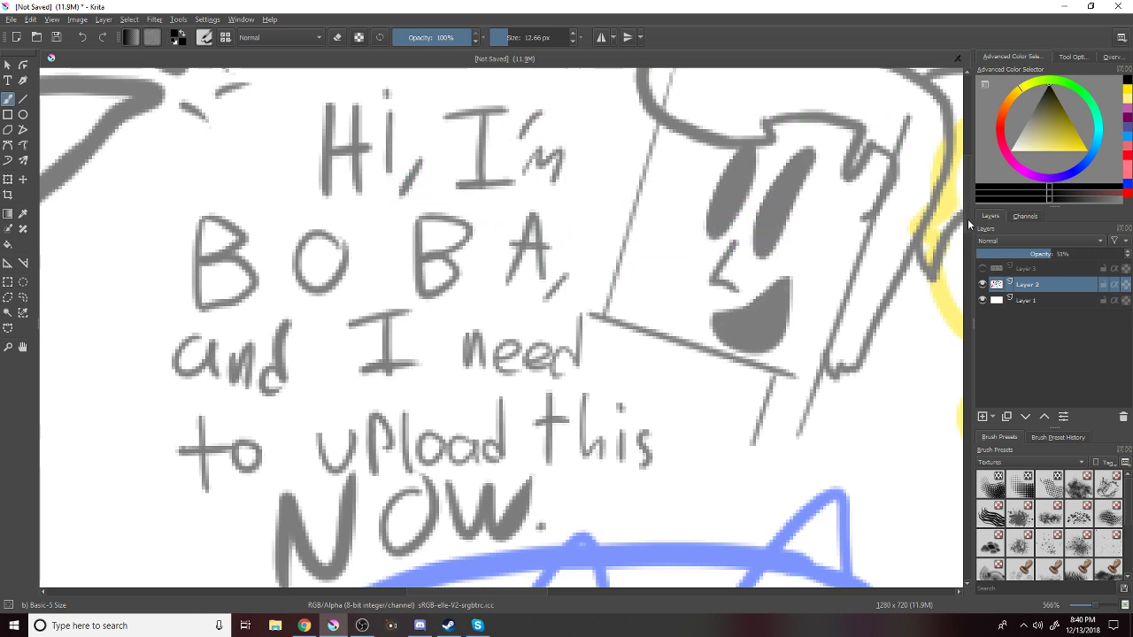
pyautogui.scroll(2, 655, 131)
# Erase the overshooting top end of the box head's left line.
pyautogui.click(337, 38)
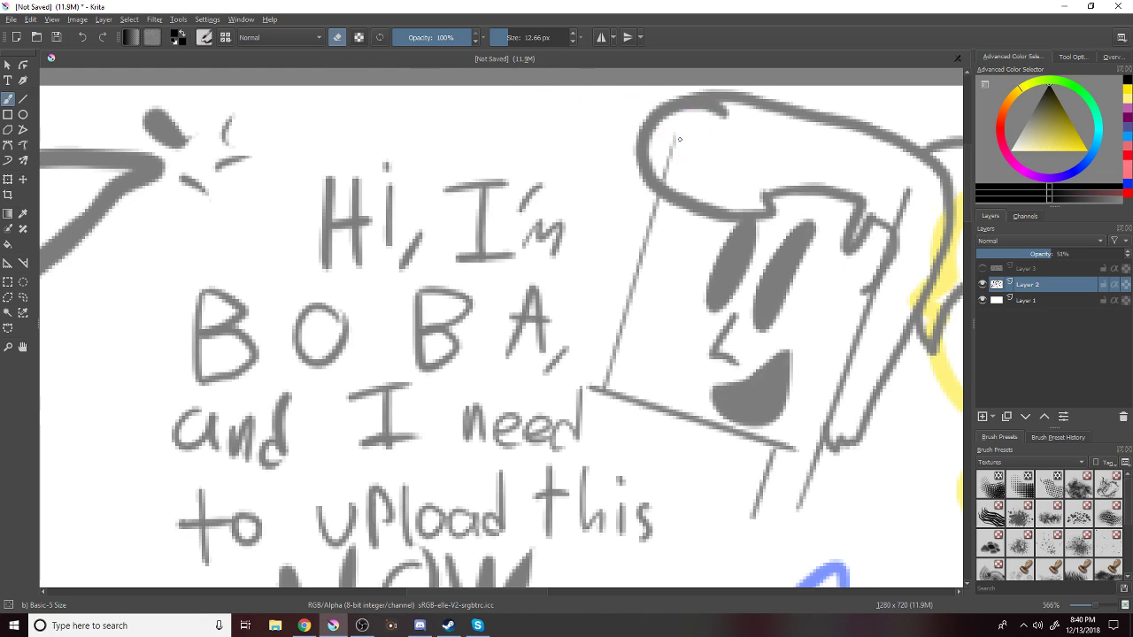
pyautogui.moveTo(670, 160)
pyautogui.mouseDown()
pyautogui.moveTo(663, 175)
pyautogui.moveTo(638, 147)
pyautogui.mouseUp()
pyautogui.scroll(-1, 599, 225)
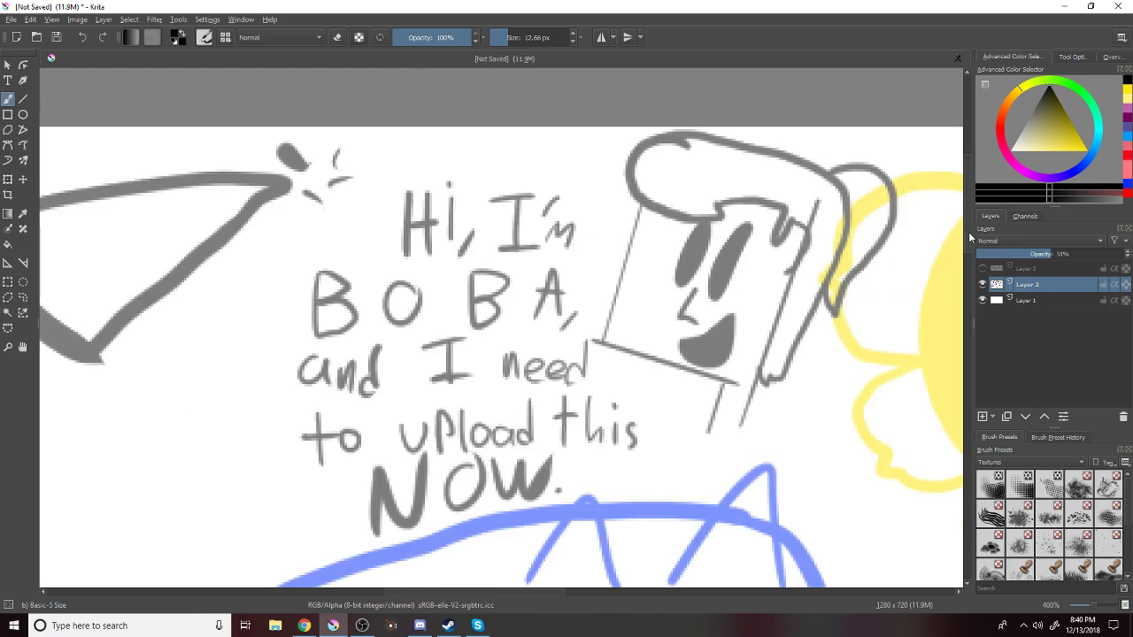
pyautogui.moveTo(968, 232); pyautogui.dragTo(967, 243)
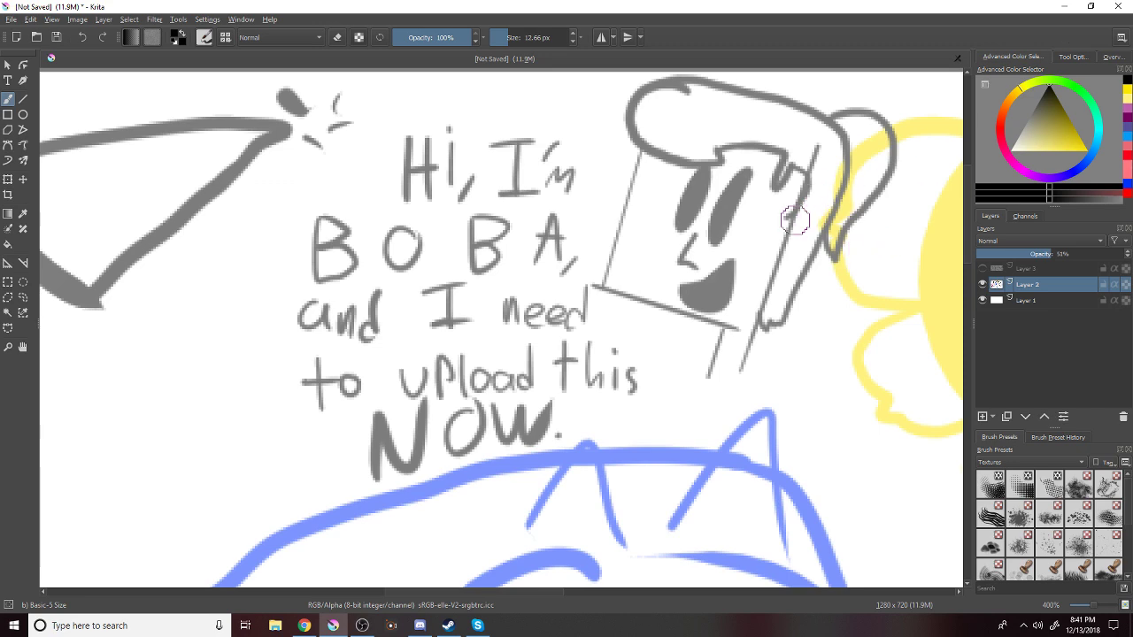
pyautogui.scroll(2, 604, 334)
# Erase the overshooting end of the diagonal line, then switch eraser mode off.
pyautogui.press('e')
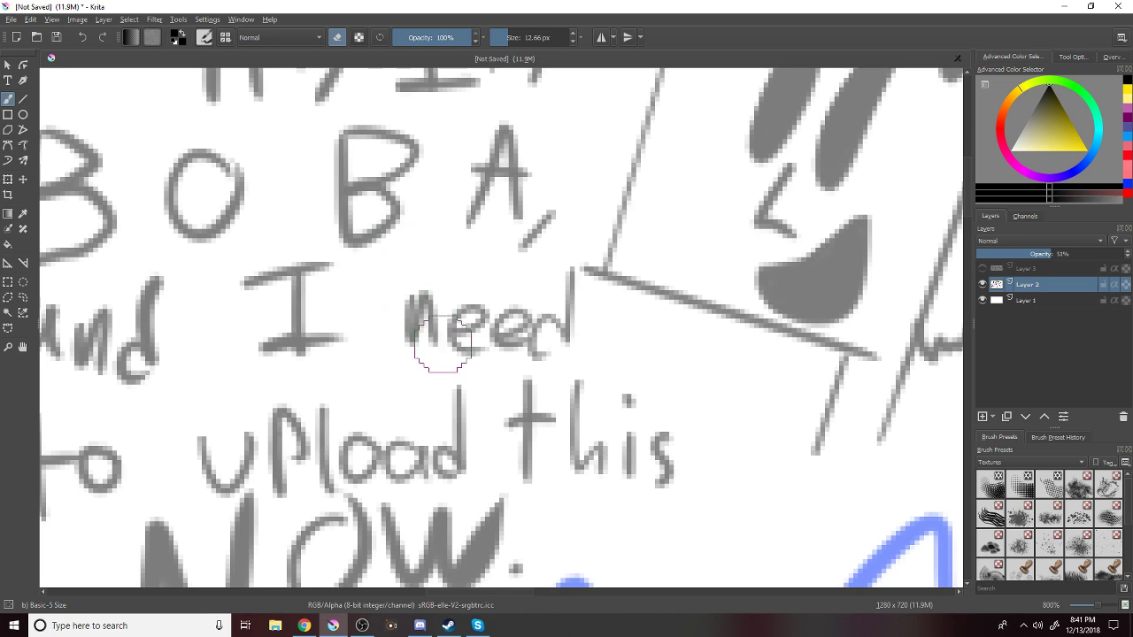
pyautogui.moveTo(589, 270)
pyautogui.mouseDown()
pyautogui.moveTo(589, 282)
pyautogui.moveTo(583, 273)
pyautogui.mouseUp()
pyautogui.press('e')
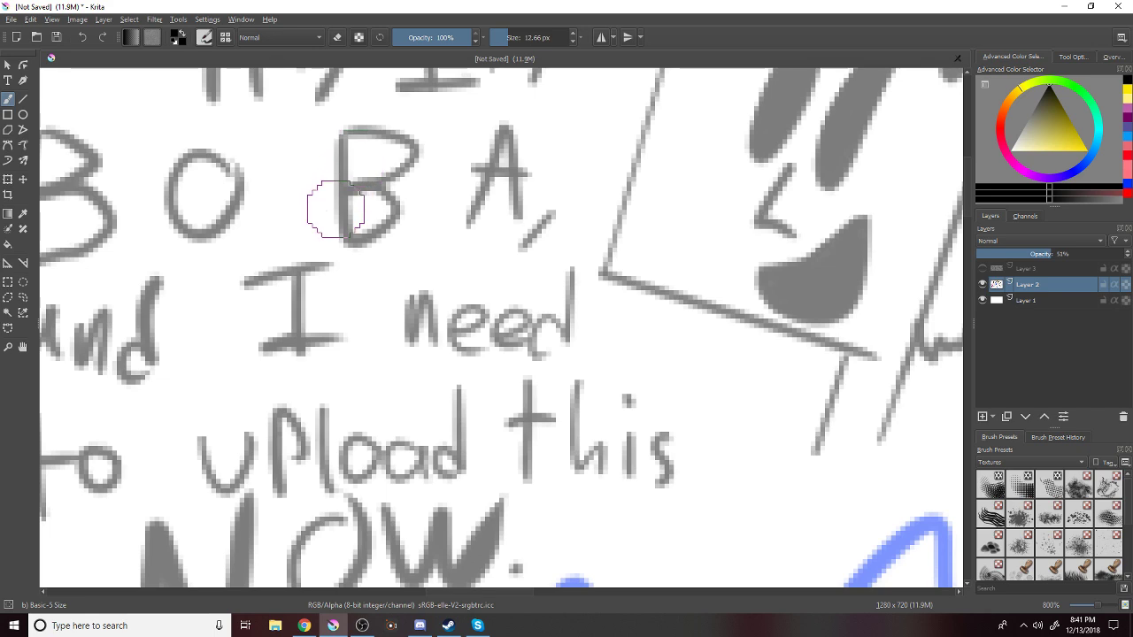
pyautogui.scroll(-2, 334, 209)
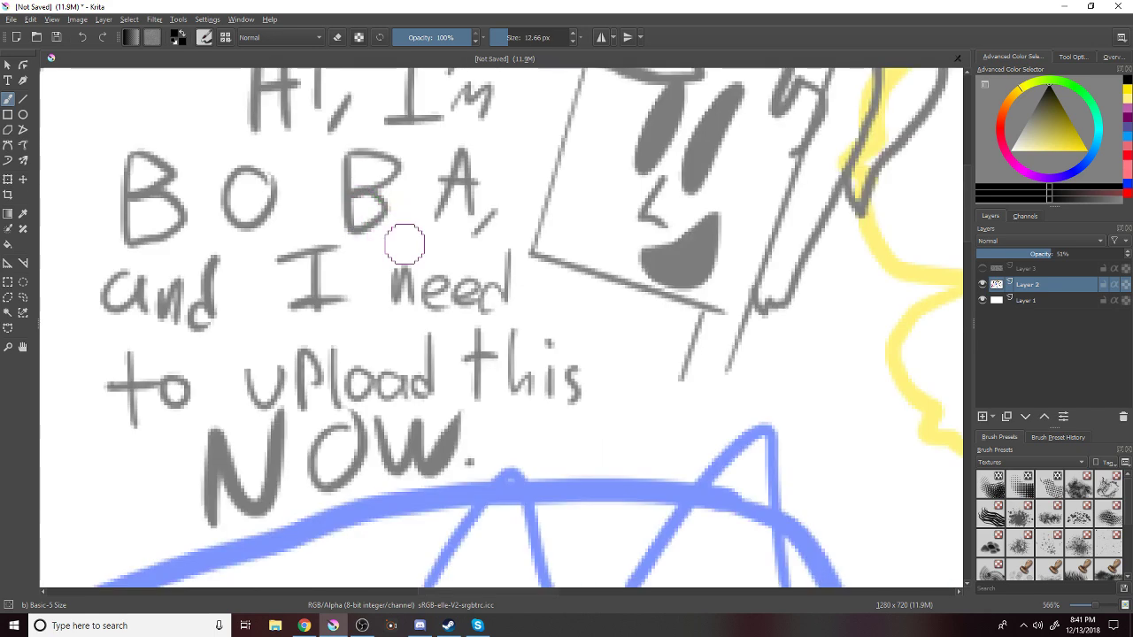
pyautogui.scroll(2, 965, 235)
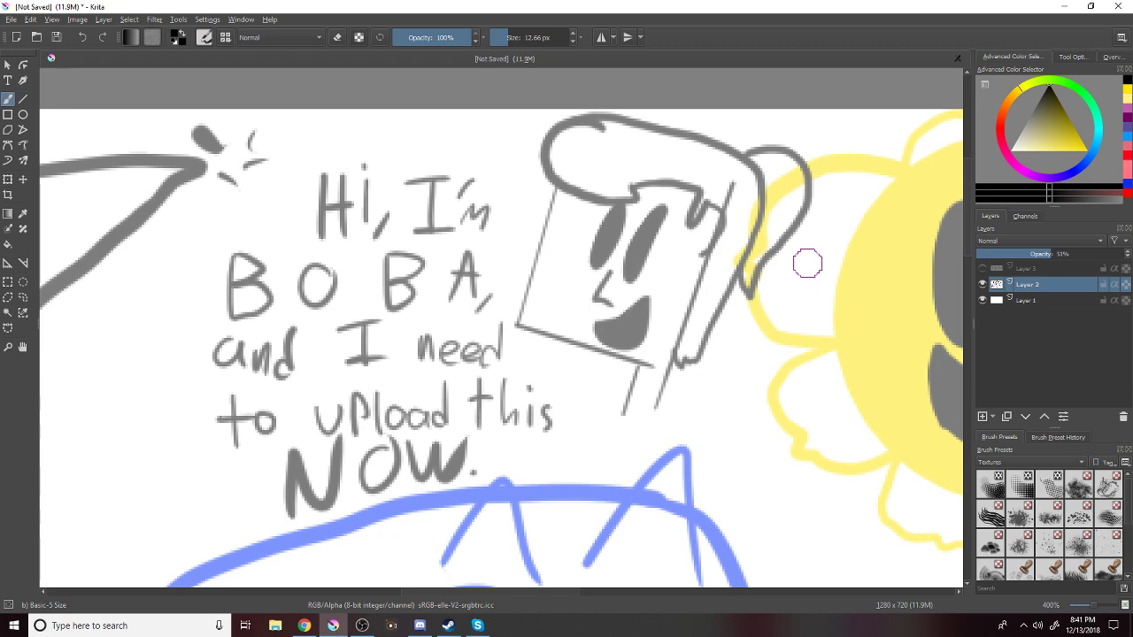
# Open File Explorer and go to This PC > Music > iTunes > iTunes Media > Music > The Stupendium.
pyautogui.click(13, 626)
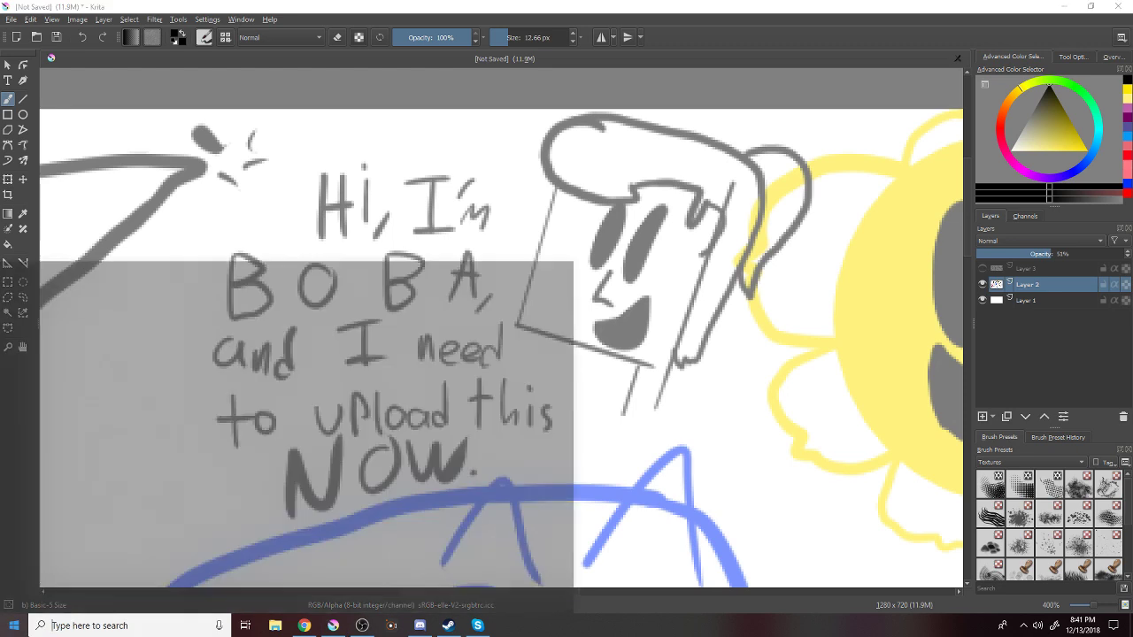
pyautogui.click(276, 626)
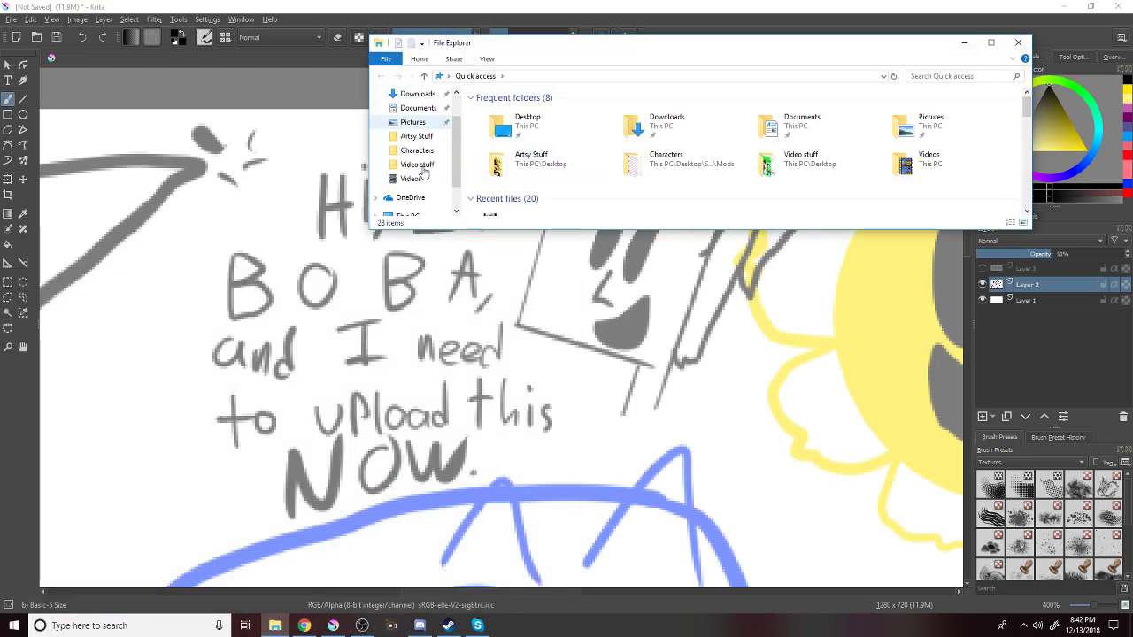
pyautogui.scroll(-2, 424, 172)
pyautogui.click(432, 191)
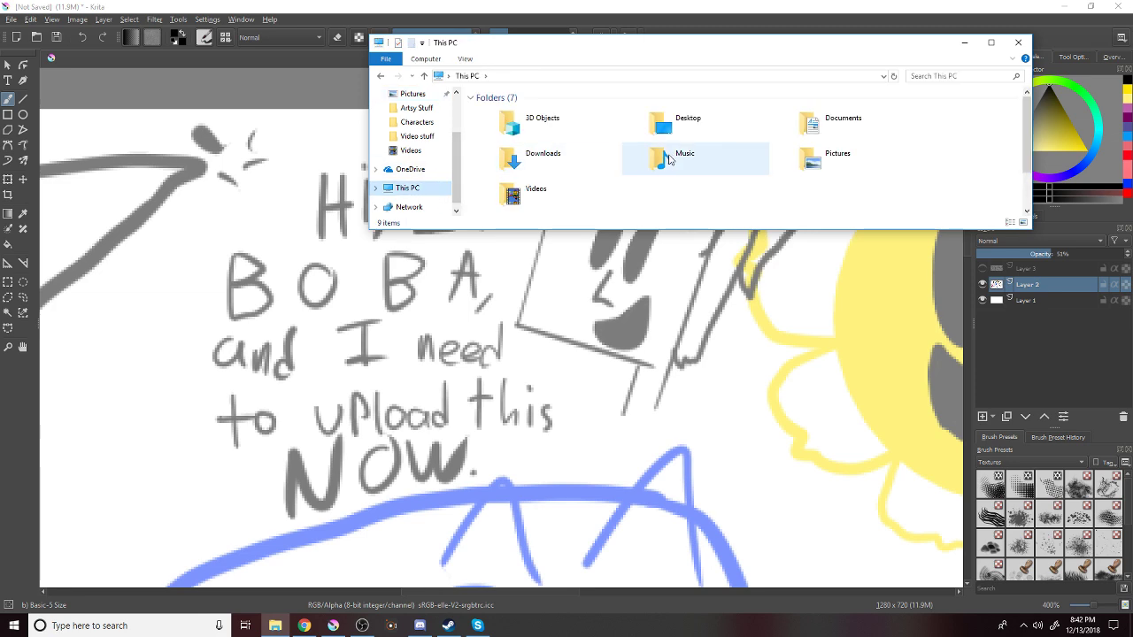
pyautogui.doubleClick(680, 170)
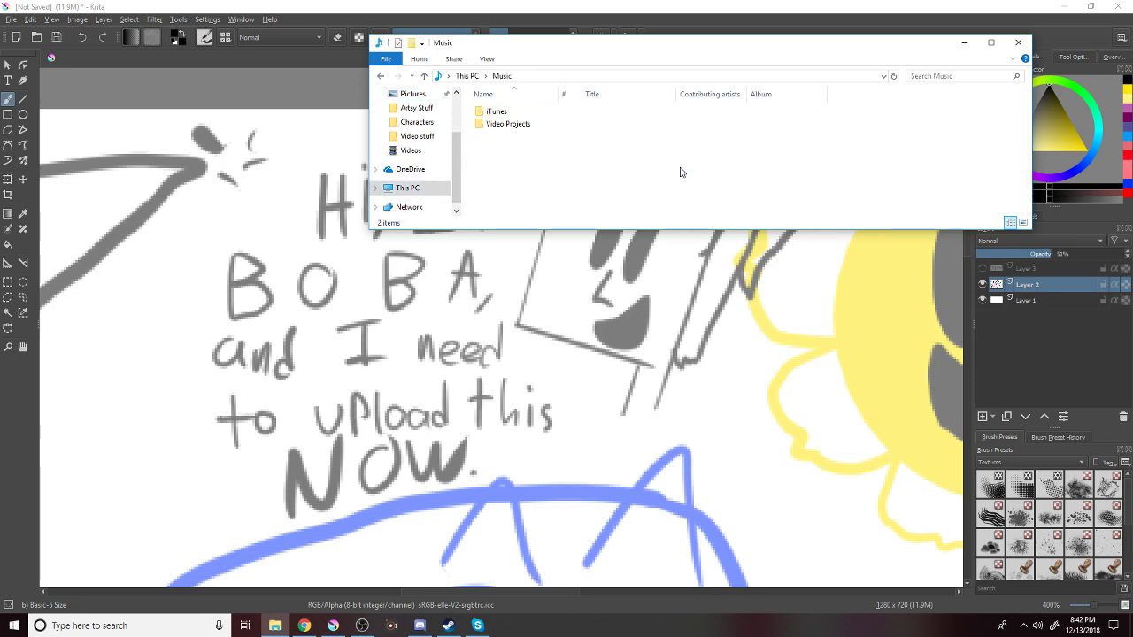
pyautogui.doubleClick(543, 112)
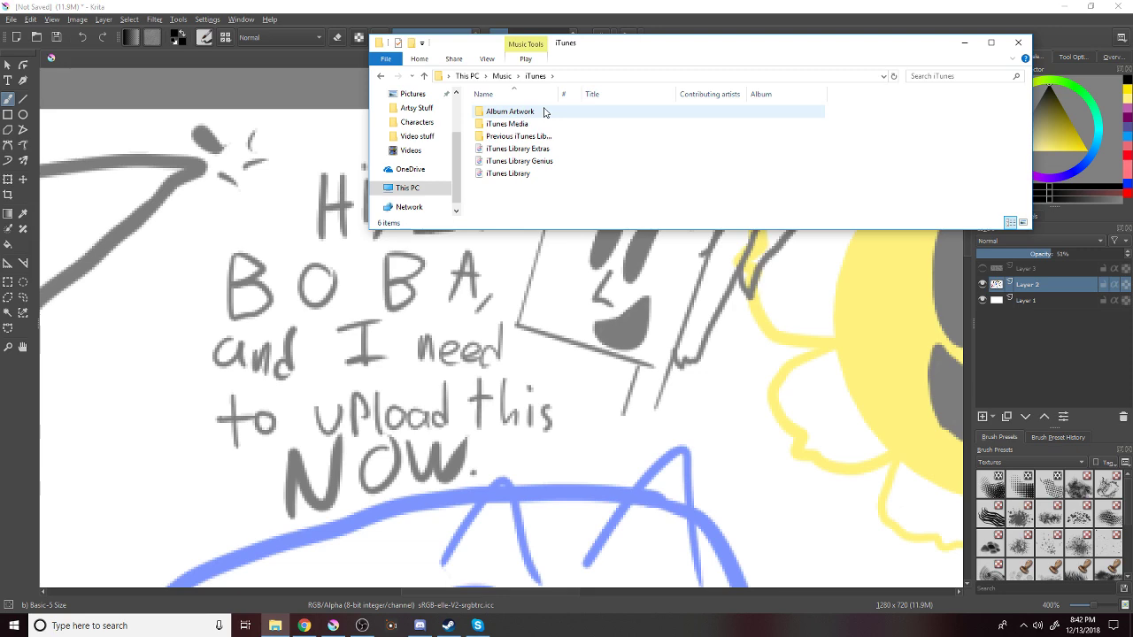
pyautogui.doubleClick(536, 125)
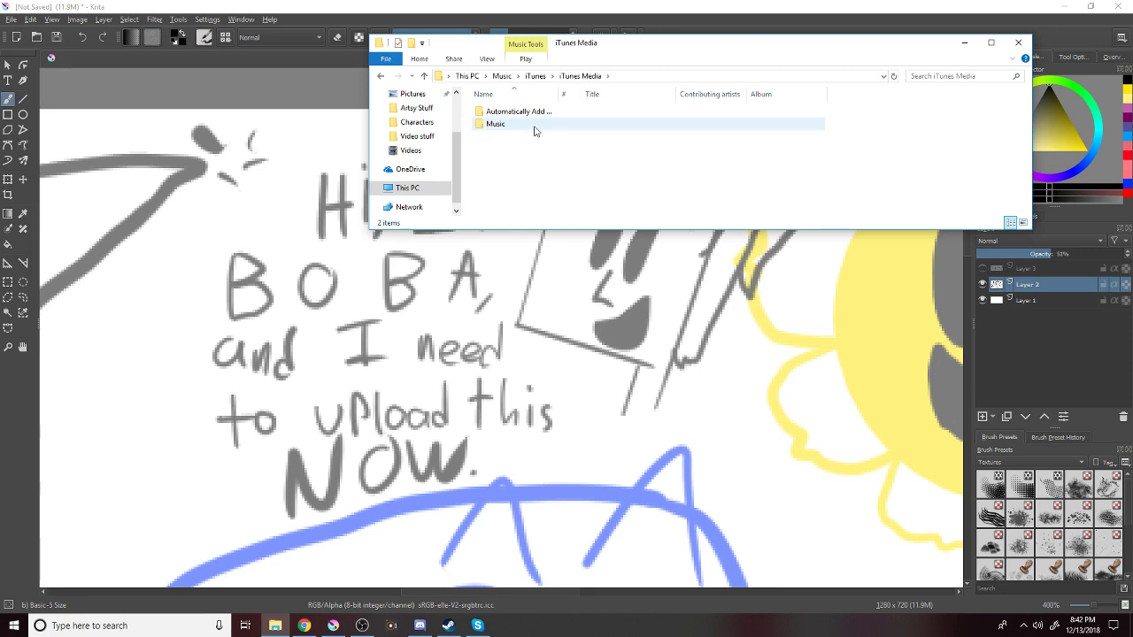
pyautogui.doubleClick(533, 129)
pyautogui.doubleClick(519, 150)
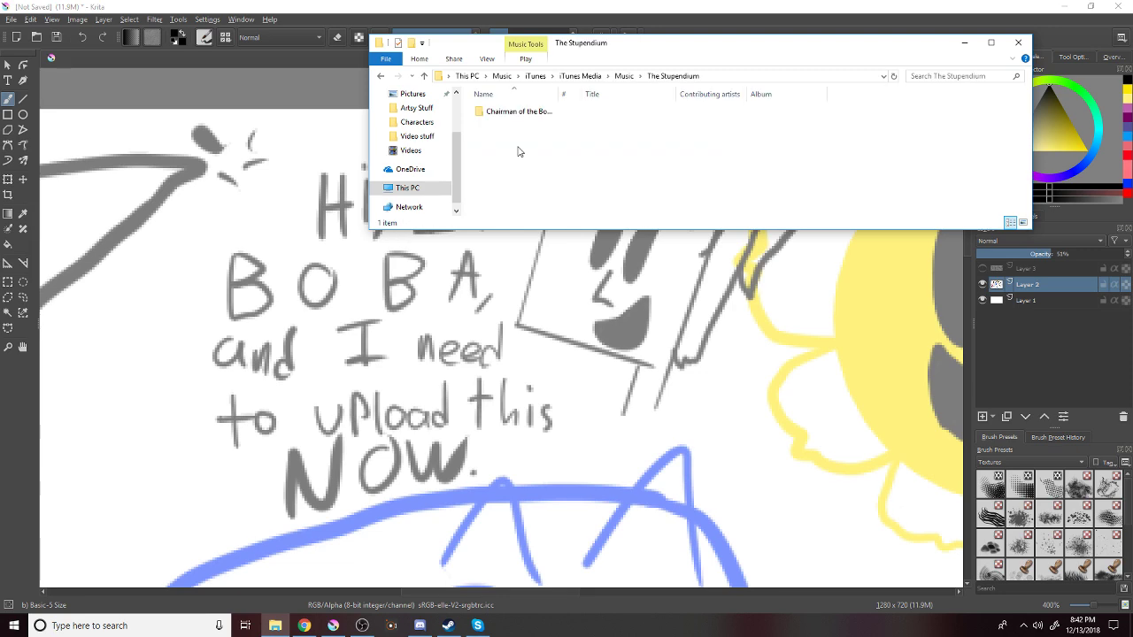
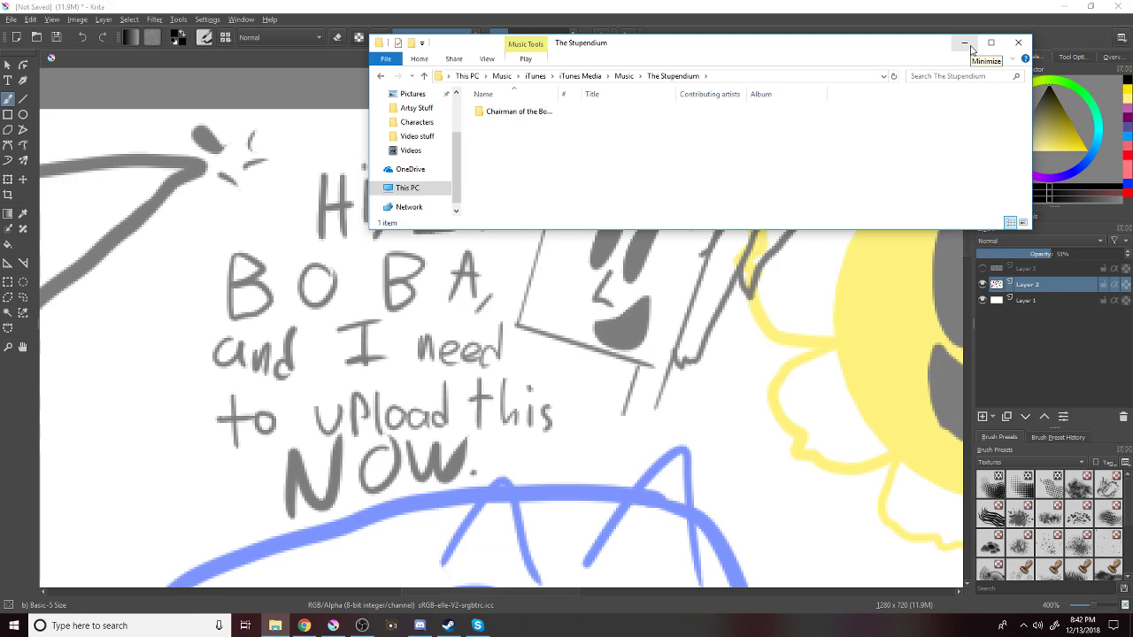
# Minimize Explorer, Krita and OBS, then close the unsaved Krita drawing from its taskbar preview.
pyautogui.click(964, 42)
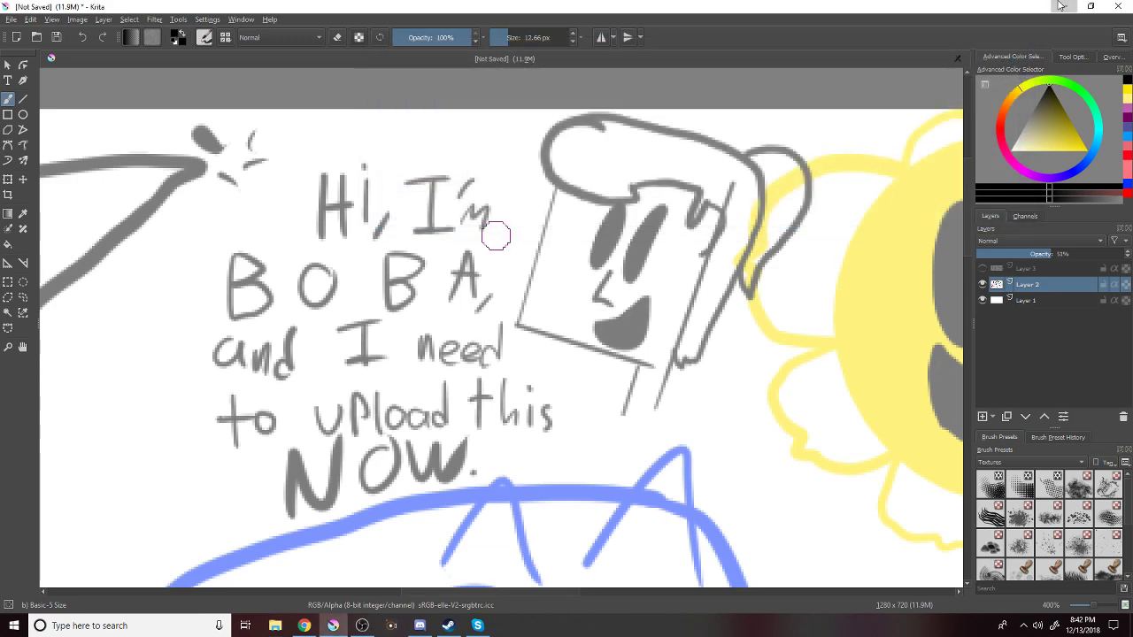
pyautogui.click(1064, 7)
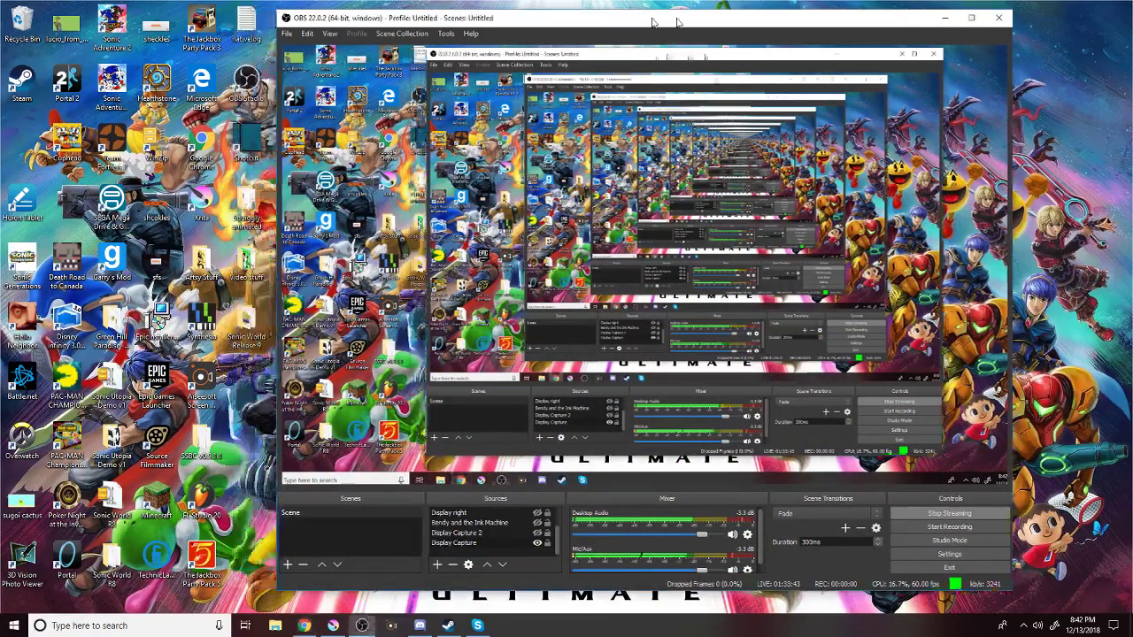
pyautogui.click(902, 18)
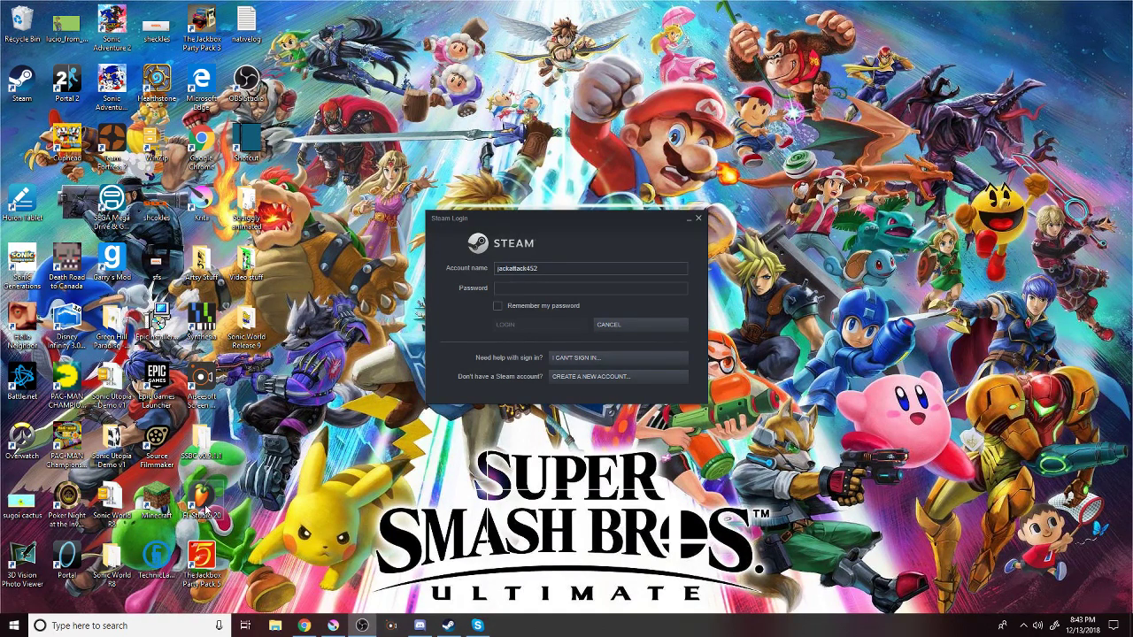
pyautogui.moveTo(333, 626)
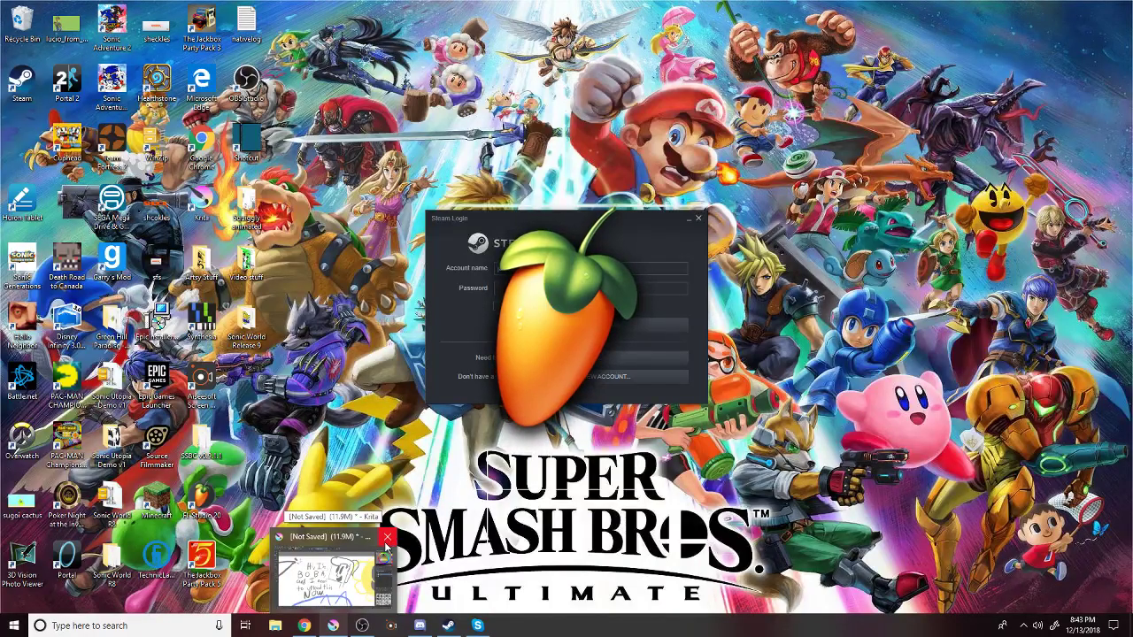
pyautogui.click(386, 538)
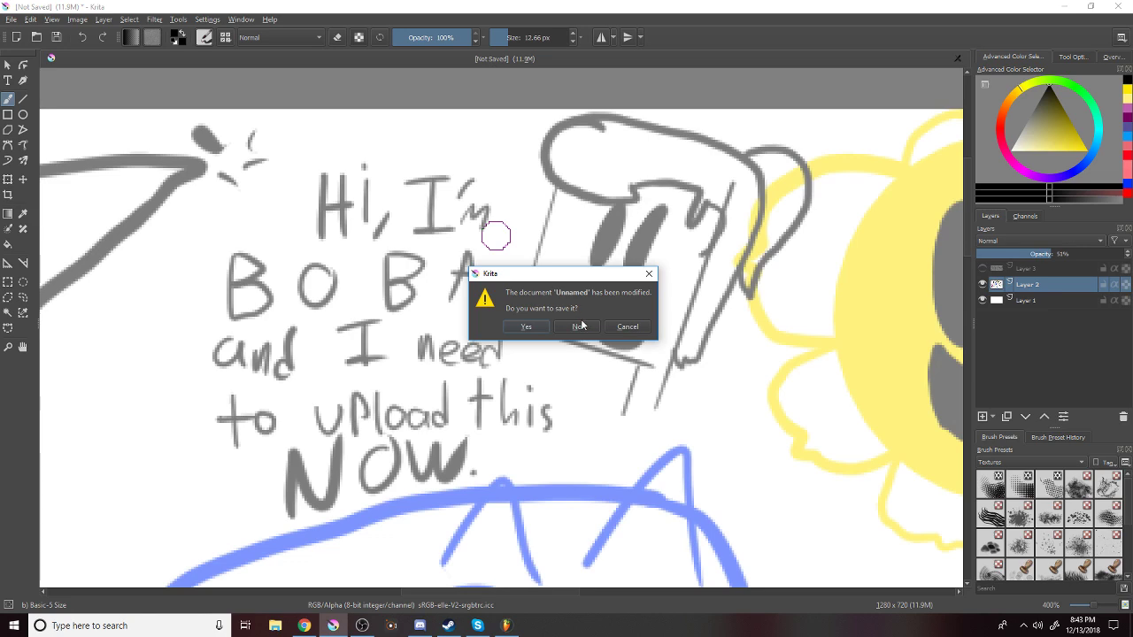
# Discard the Krita drawing without saving, then add and audition a Close Grand piano channel.
pyautogui.click(581, 329)
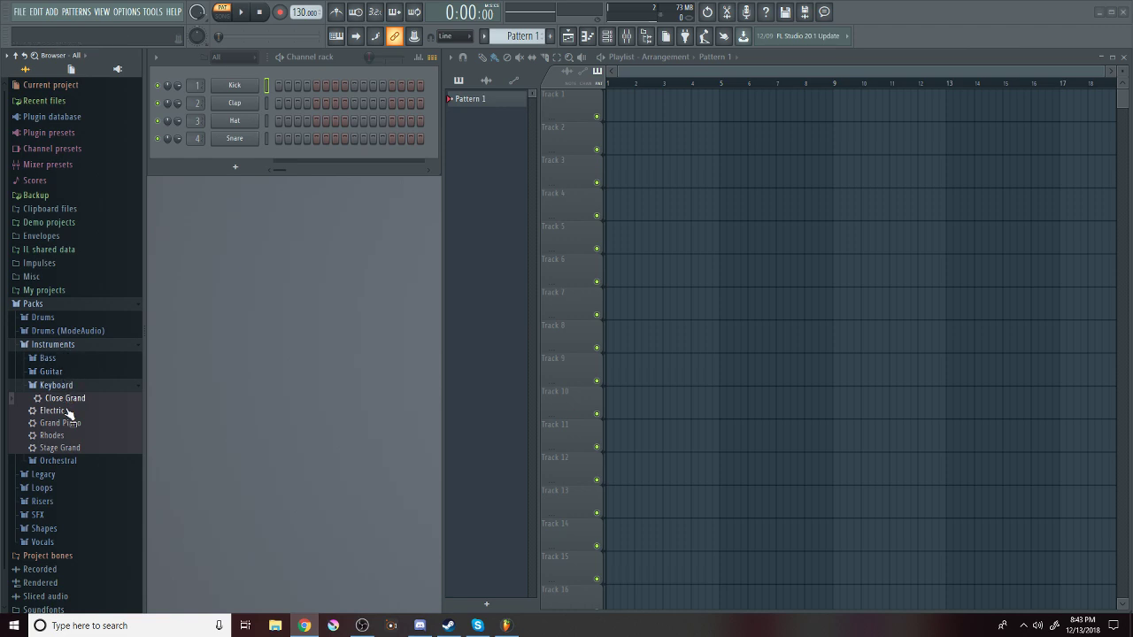
pyautogui.moveTo(61, 408); pyautogui.dragTo(300, 151)
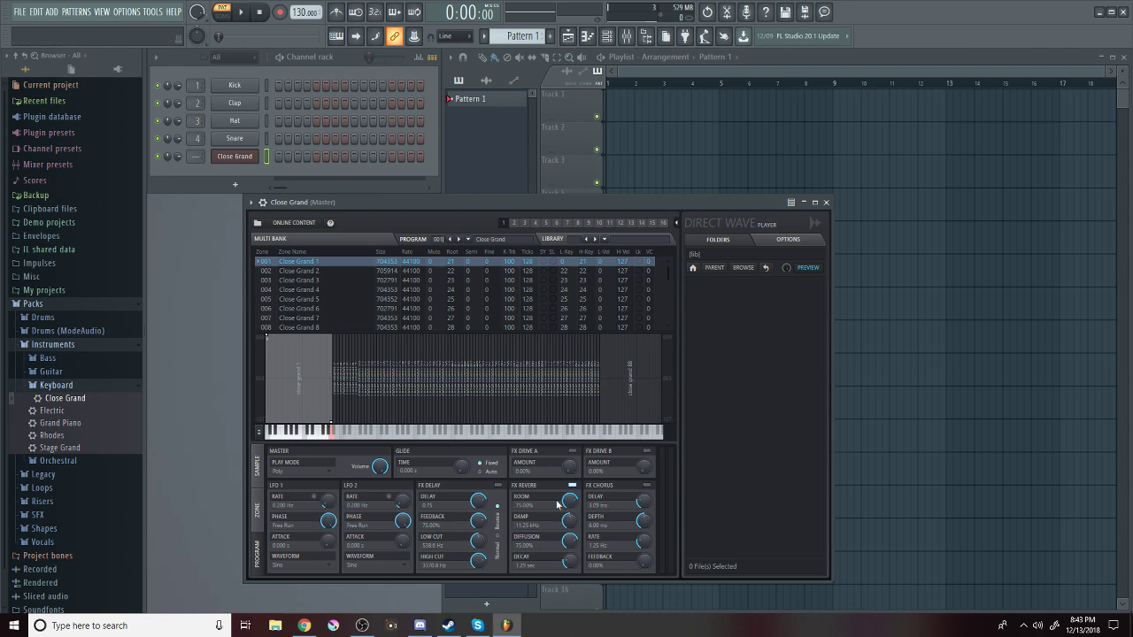
pyautogui.click(354, 437)
pyautogui.click(353, 435)
pyautogui.click(354, 437)
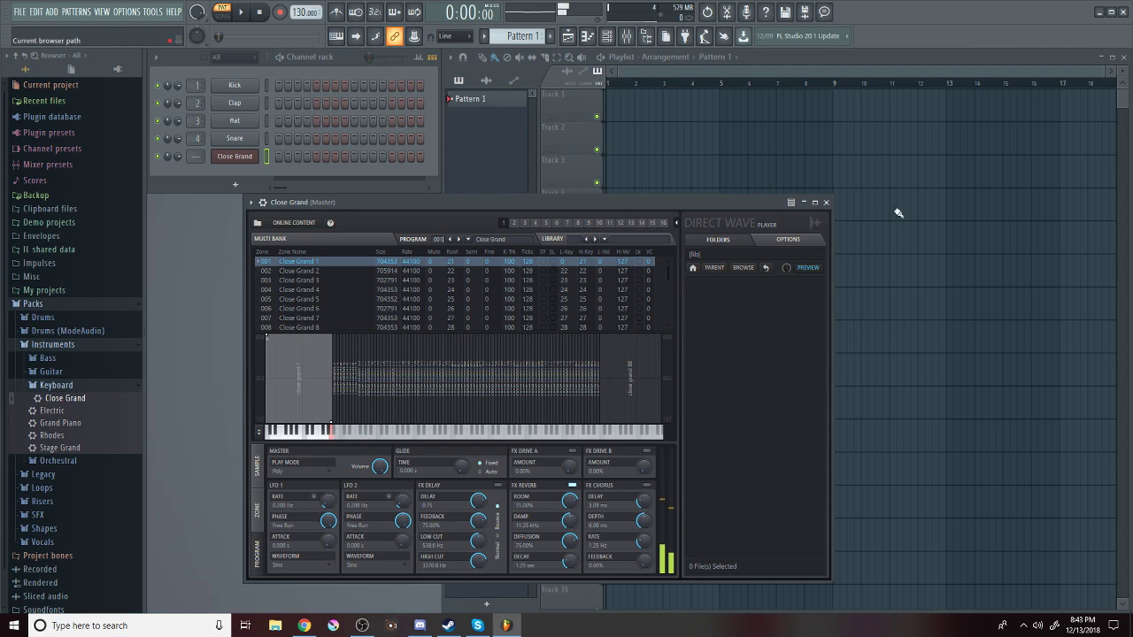
# Collapse the DirectWave window, place Pattern 1 on Track 5, and open Close Grand's piano roll.
pyautogui.click(803, 203)
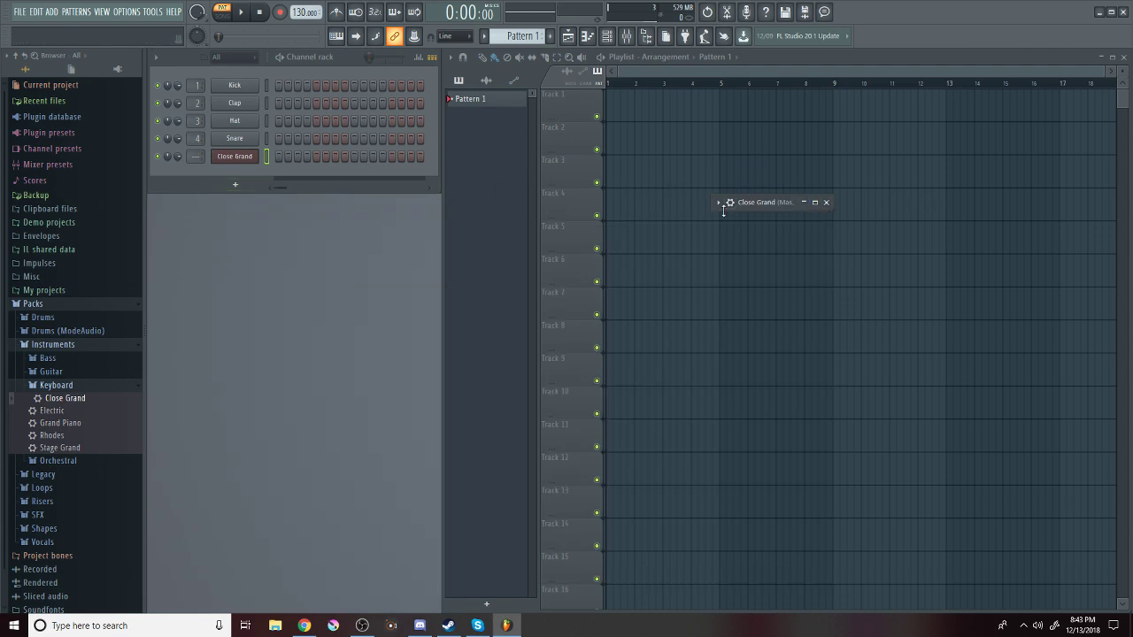
pyautogui.click(752, 229)
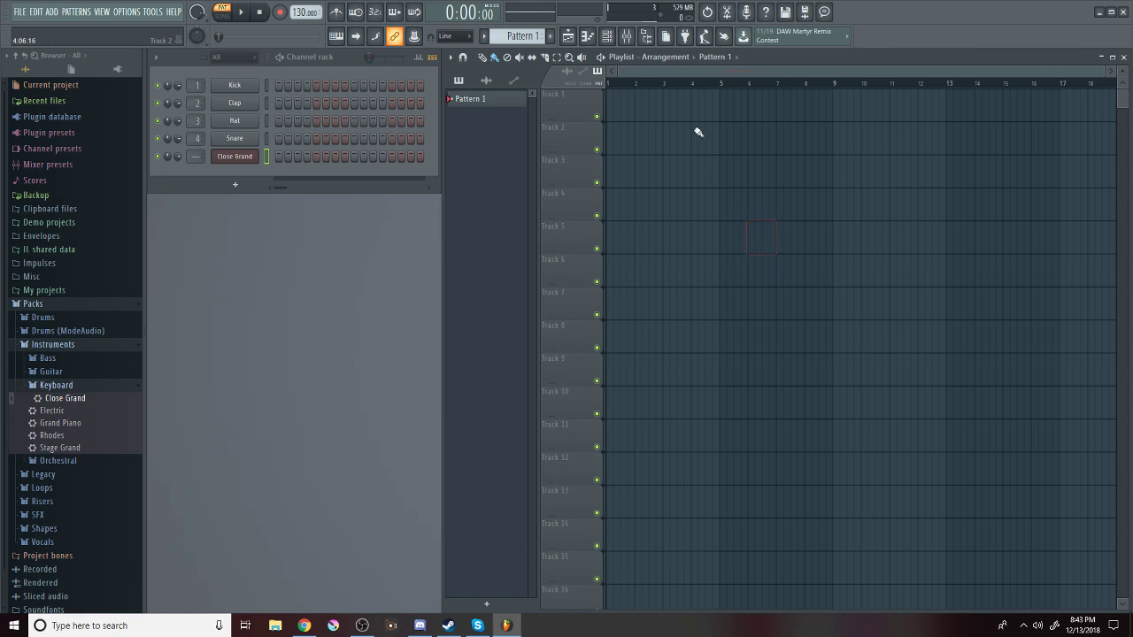
pyautogui.click(587, 35)
pyautogui.click(546, 285)
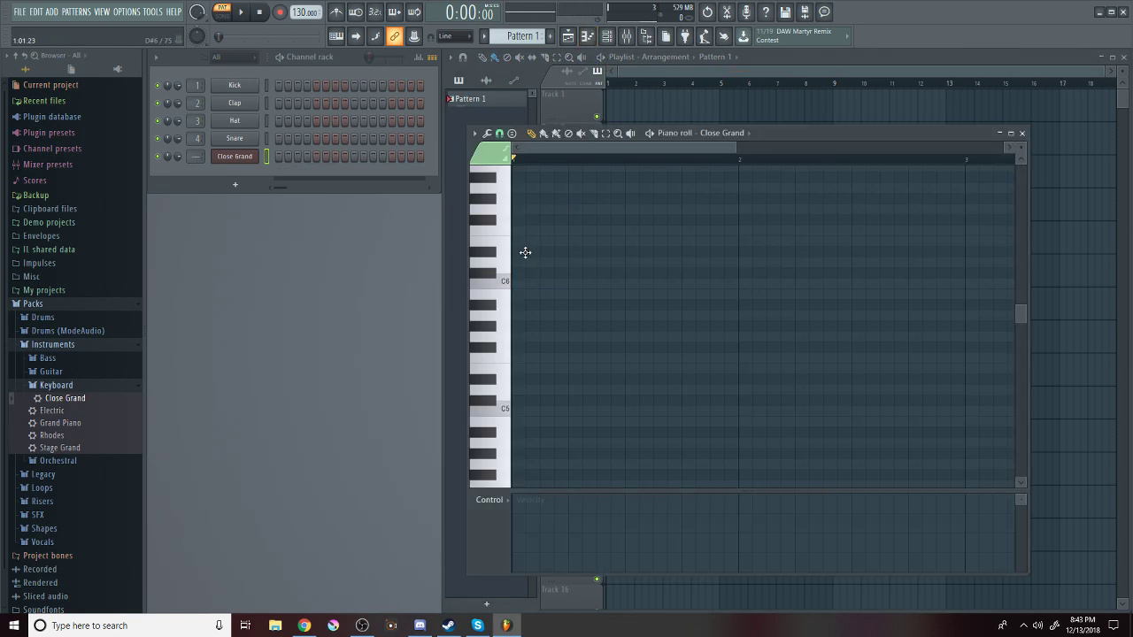
# Clear the stray test and trial notes from the Close Grand piano roll.
pyautogui.doubleClick(525, 253)
pyautogui.click(630, 231)
pyautogui.rightClick(538, 254)
pyautogui.scroll(2, 540, 251)
pyautogui.click(554, 186)
pyautogui.rightClick(564, 189)
pyautogui.scroll(-3, 566, 212)
pyautogui.scroll(1, 563, 228)
# Place the two short opening notes close together and preview them.
pyautogui.click(542, 251)
pyautogui.click(577, 251)
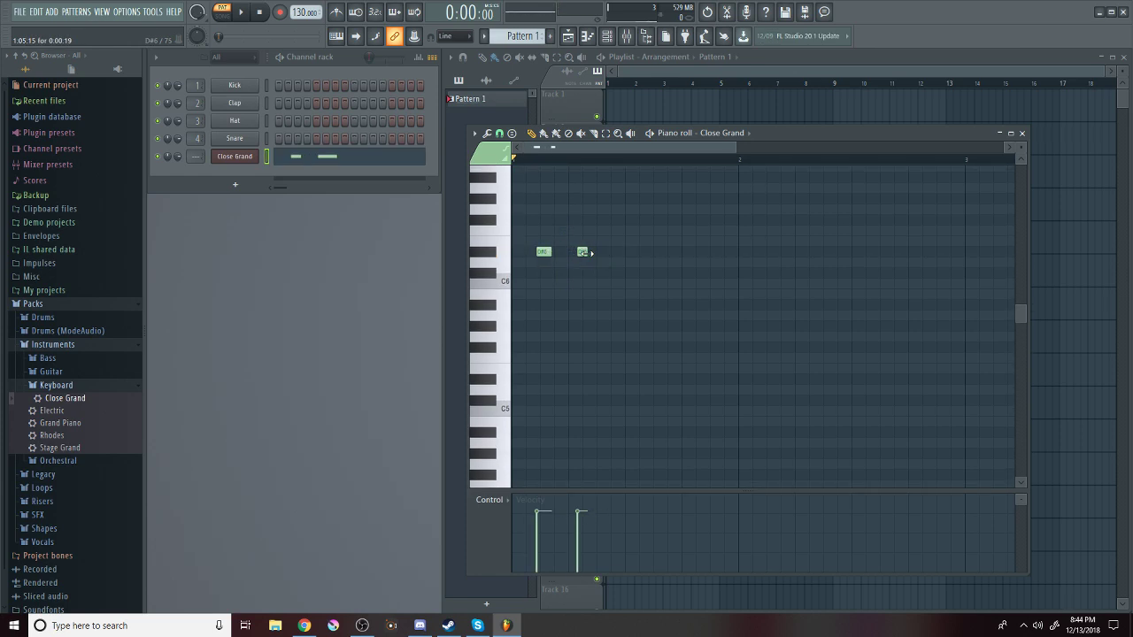
pyautogui.moveTo(582, 253); pyautogui.dragTo(567, 255)
pyautogui.press('space')
pyautogui.press('space')
pyautogui.click(566, 250)
pyautogui.moveTo(567, 251); pyautogui.dragTo(560, 252)
pyautogui.press('space')
pyautogui.press('space')
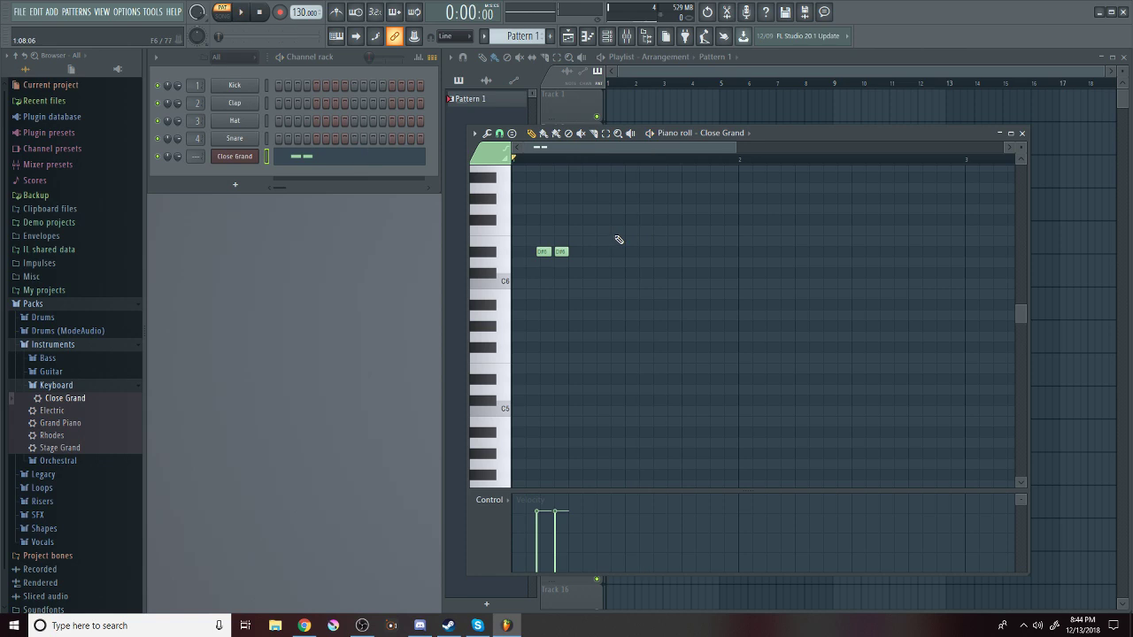
# Add E7, B6, A#6 and A6 notes after the opening pair and play the melody.
pyautogui.scroll(4, 619, 239)
pyautogui.click(589, 242)
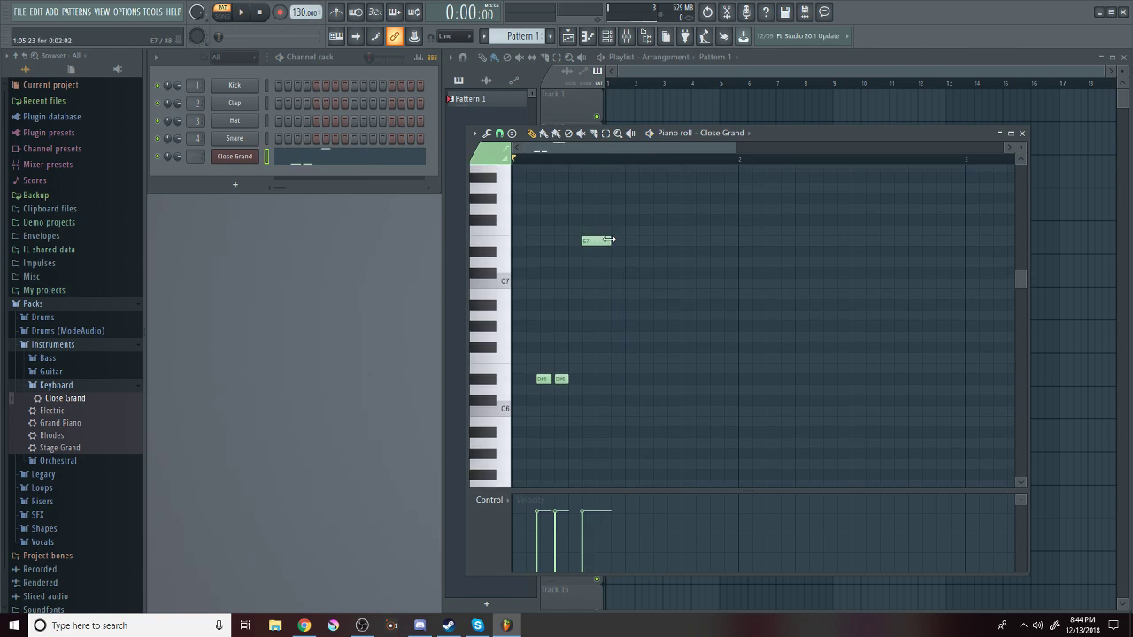
pyautogui.moveTo(588, 244); pyautogui.dragTo(581, 245)
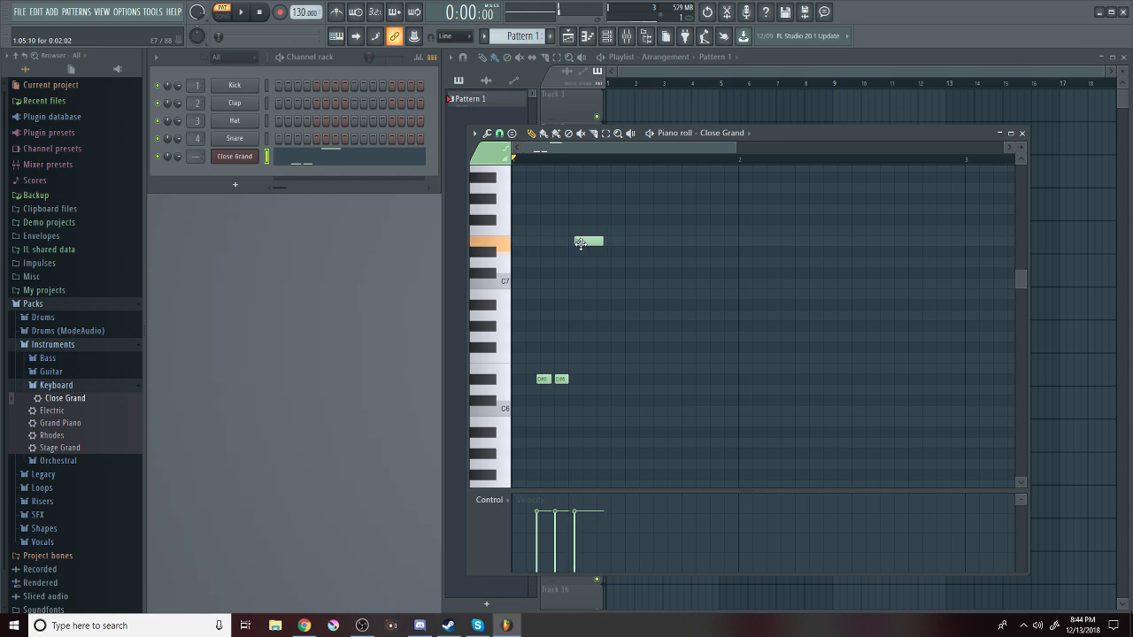
pyautogui.click(594, 294)
pyautogui.doubleClick(598, 293)
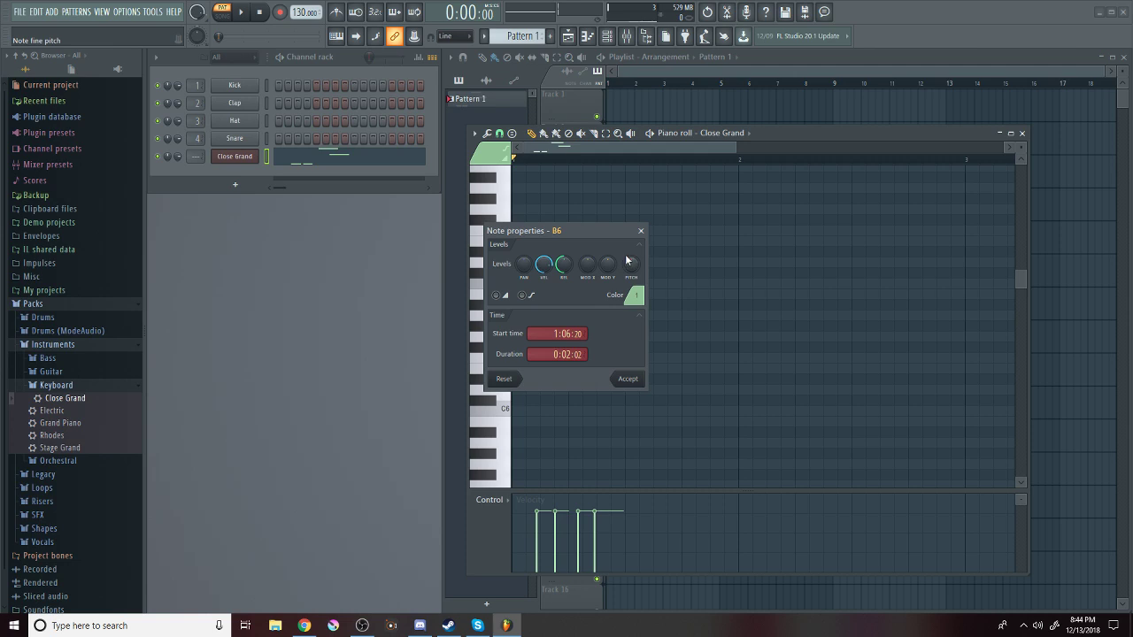
pyautogui.click(641, 231)
pyautogui.moveTo(608, 295); pyautogui.dragTo(675, 316)
pyautogui.click(625, 317)
pyautogui.click(671, 317)
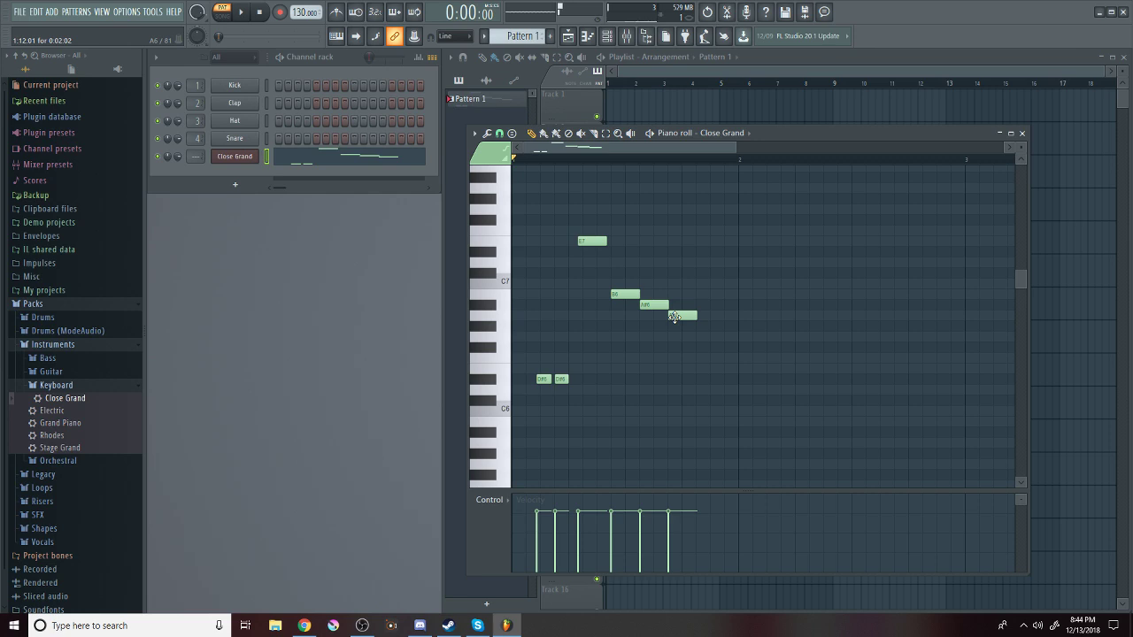
pyautogui.press('space')
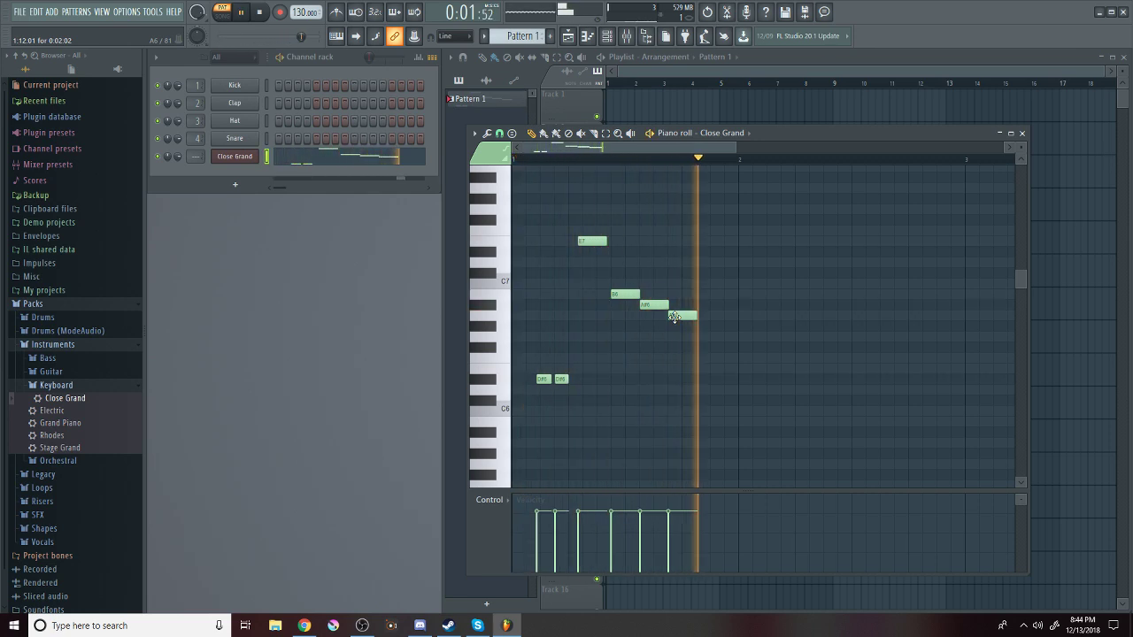
pyautogui.press('space')
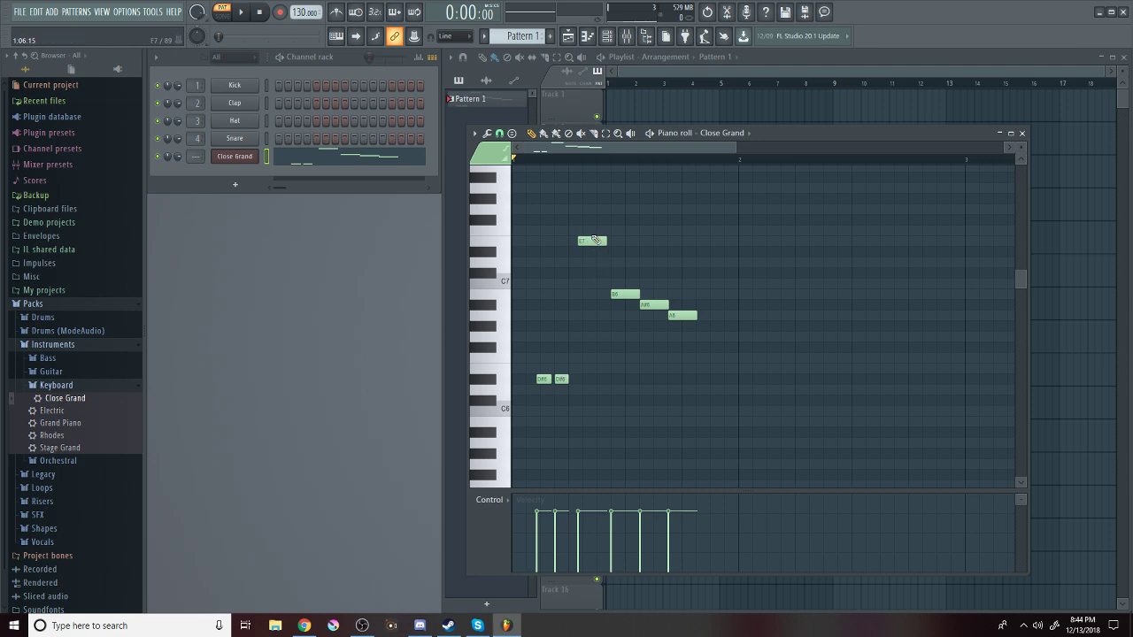
# Raise the opening notes from D#6 to E6, shift A#6 one step later, and replay.
pyautogui.moveTo(537, 383); pyautogui.dragTo(560, 368)
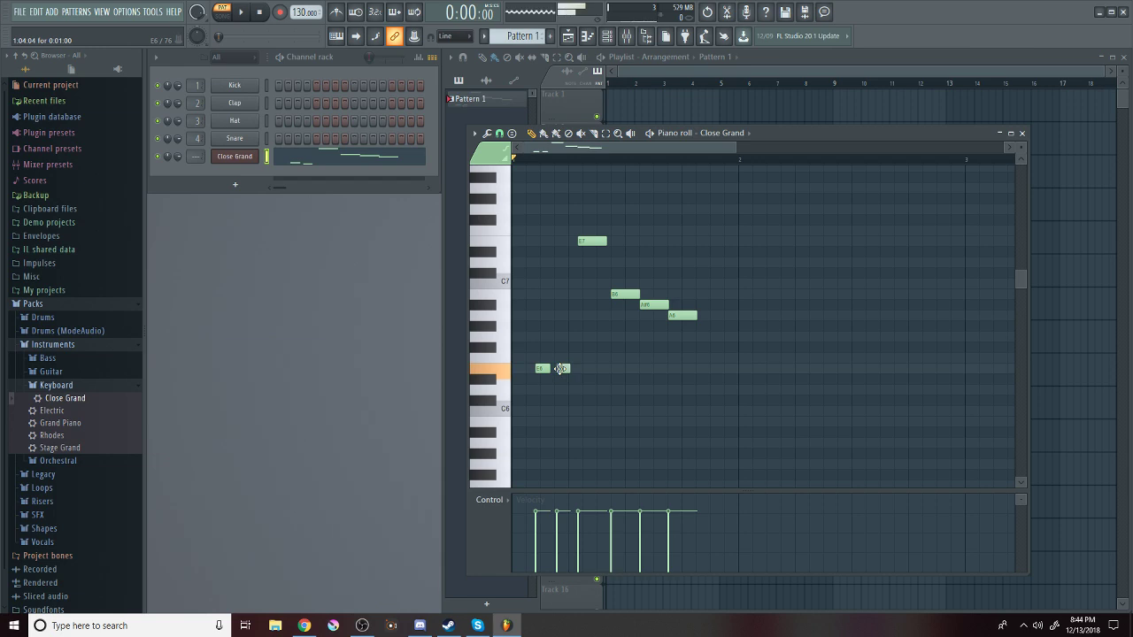
pyautogui.press('space')
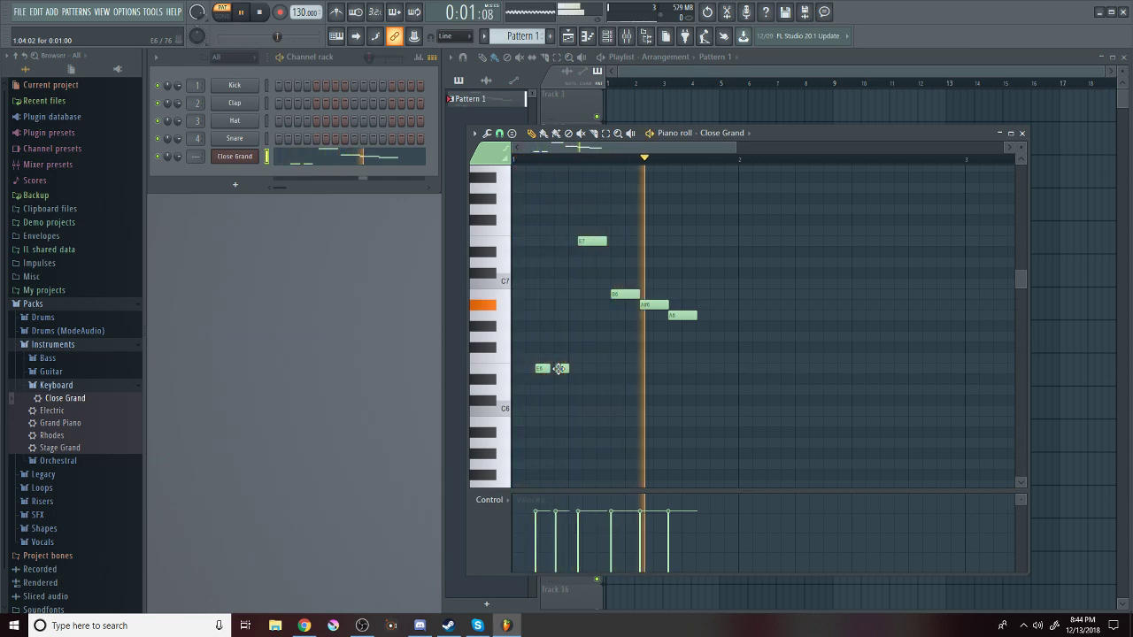
pyautogui.moveTo(646, 305); pyautogui.dragTo(712, 315)
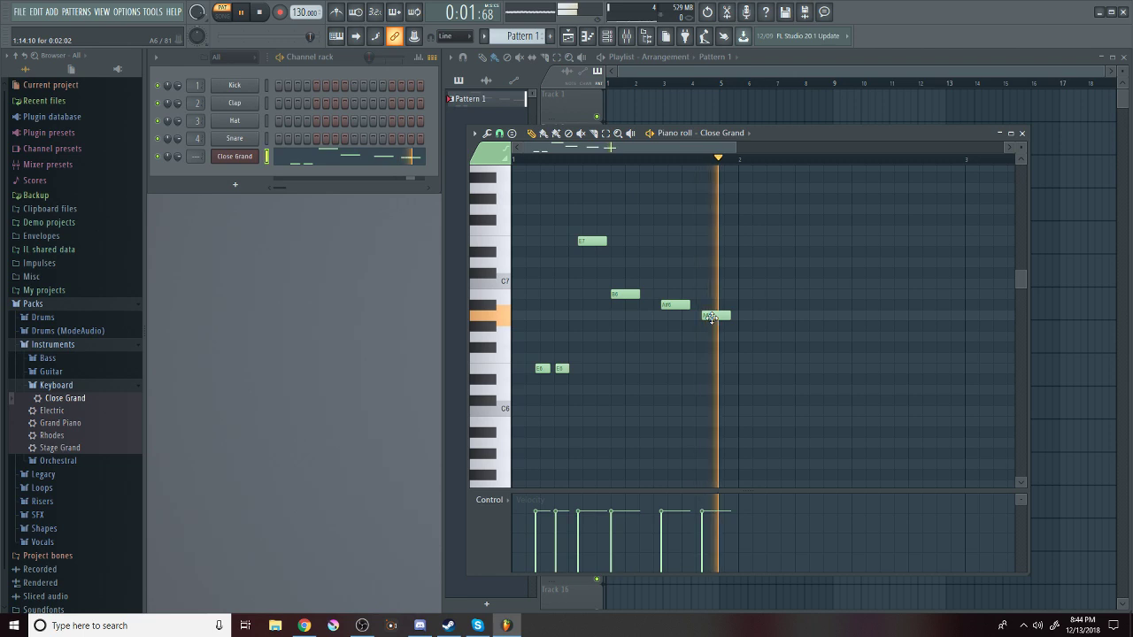
pyautogui.press('space')
# Extend the melody with G6, E6, G6 and A6 notes and play it back.
pyautogui.click(748, 335)
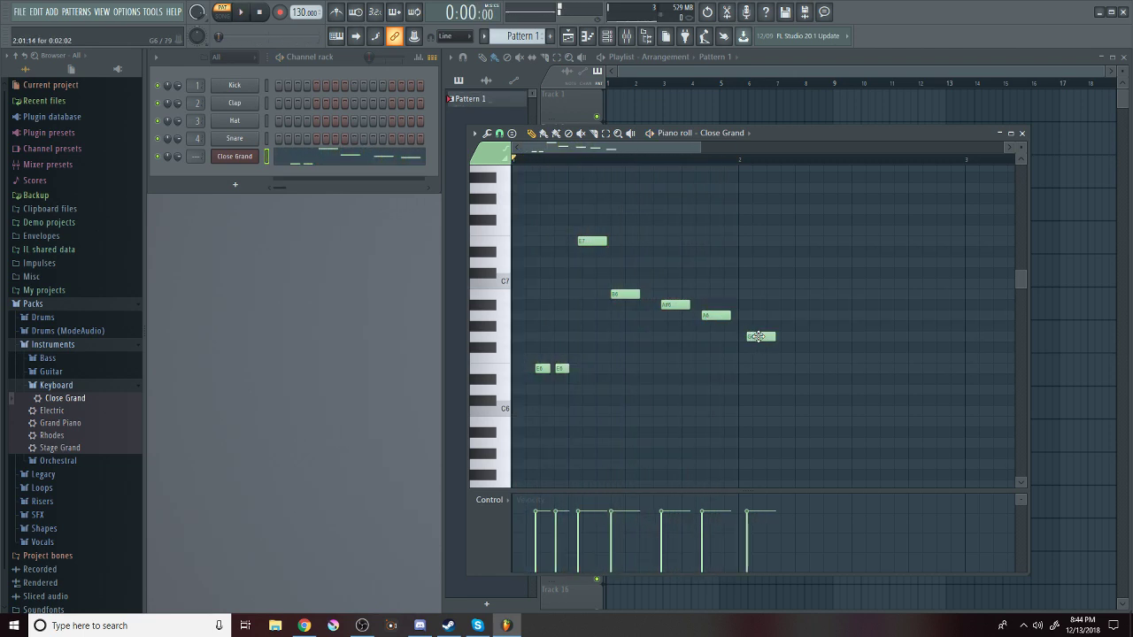
pyautogui.click(801, 368)
pyautogui.click(813, 337)
pyautogui.moveTo(813, 337); pyautogui.dragTo(832, 337)
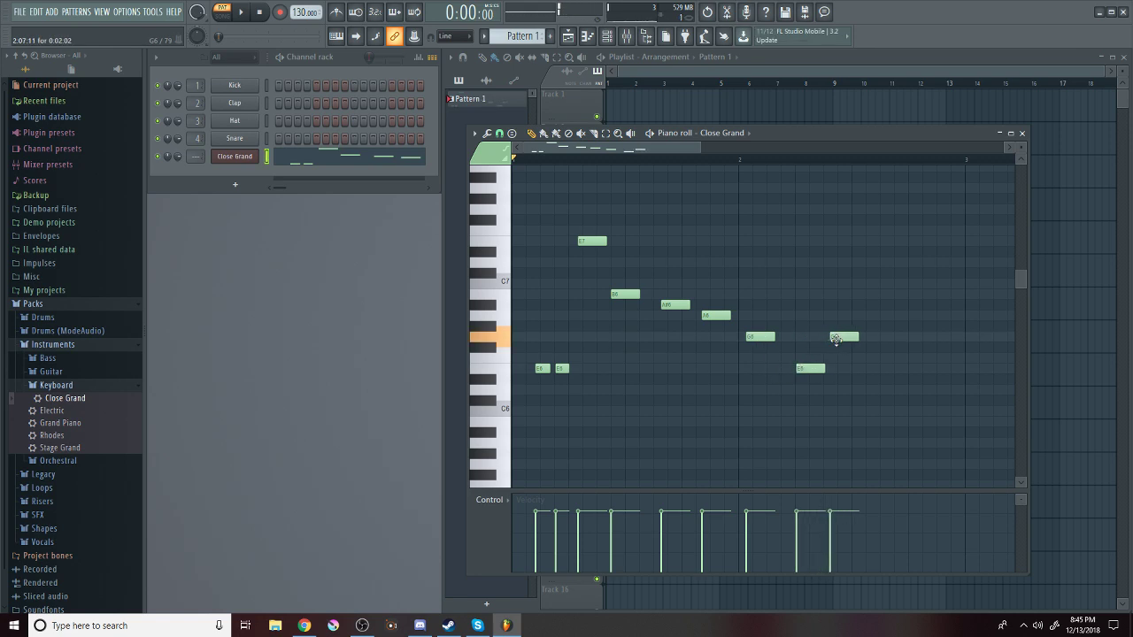
pyautogui.click(874, 316)
pyautogui.press('space')
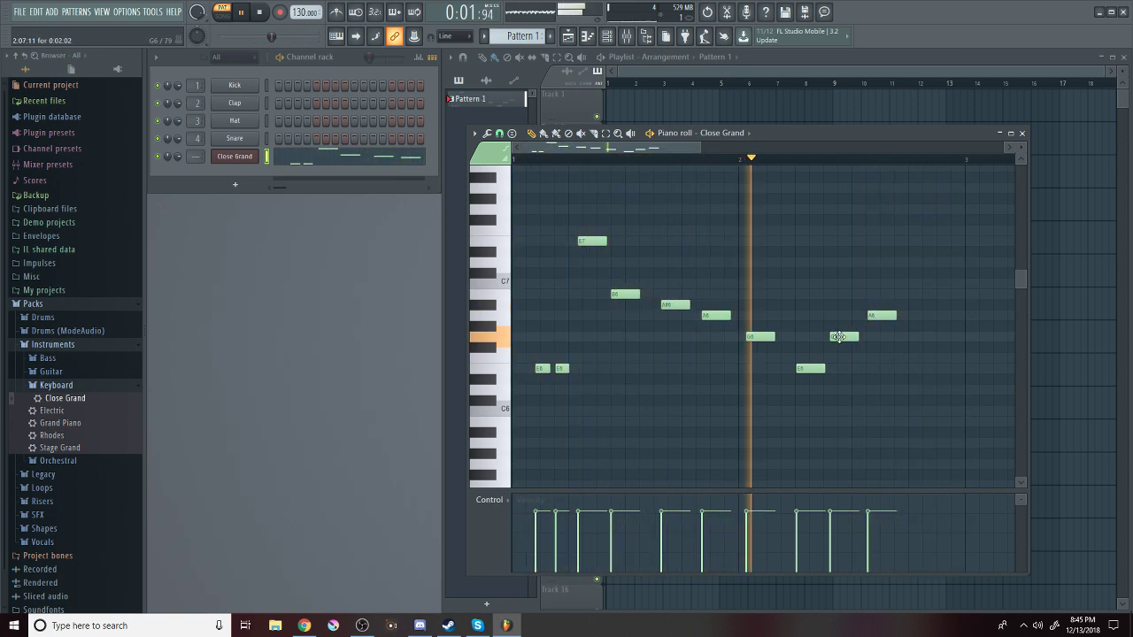
pyautogui.press('space')
# Shift the G6, E6 and A6 notes earlier and replay the melody twice.
pyautogui.moveTo(837, 336); pyautogui.dragTo(799, 366)
pyautogui.moveTo(887, 314); pyautogui.dragTo(874, 315)
pyautogui.press('space')
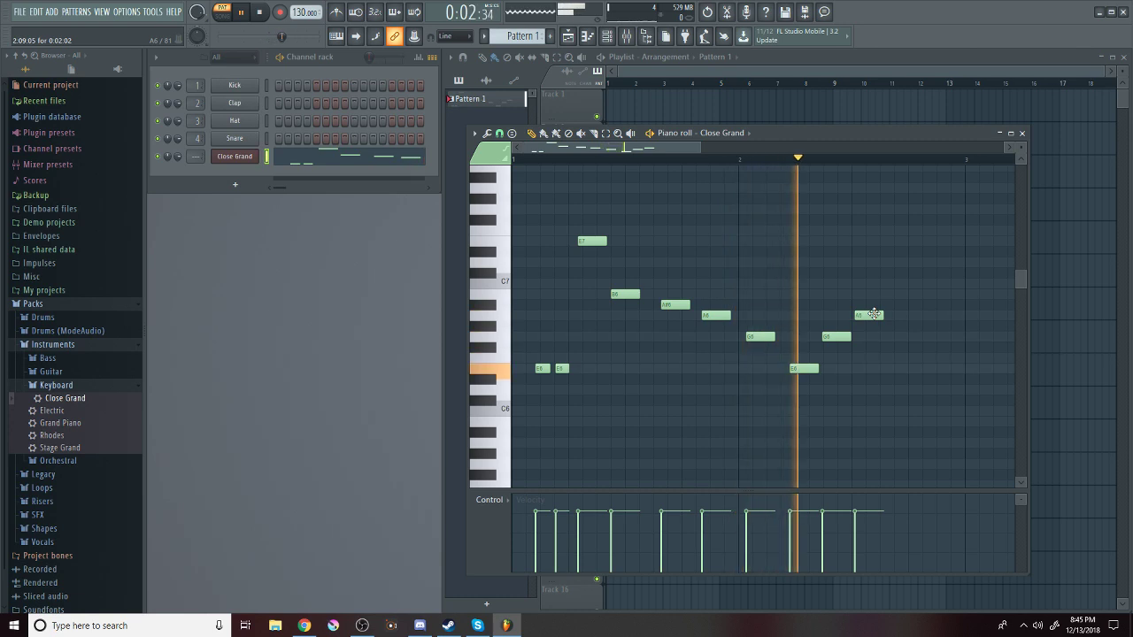
pyautogui.press('space')
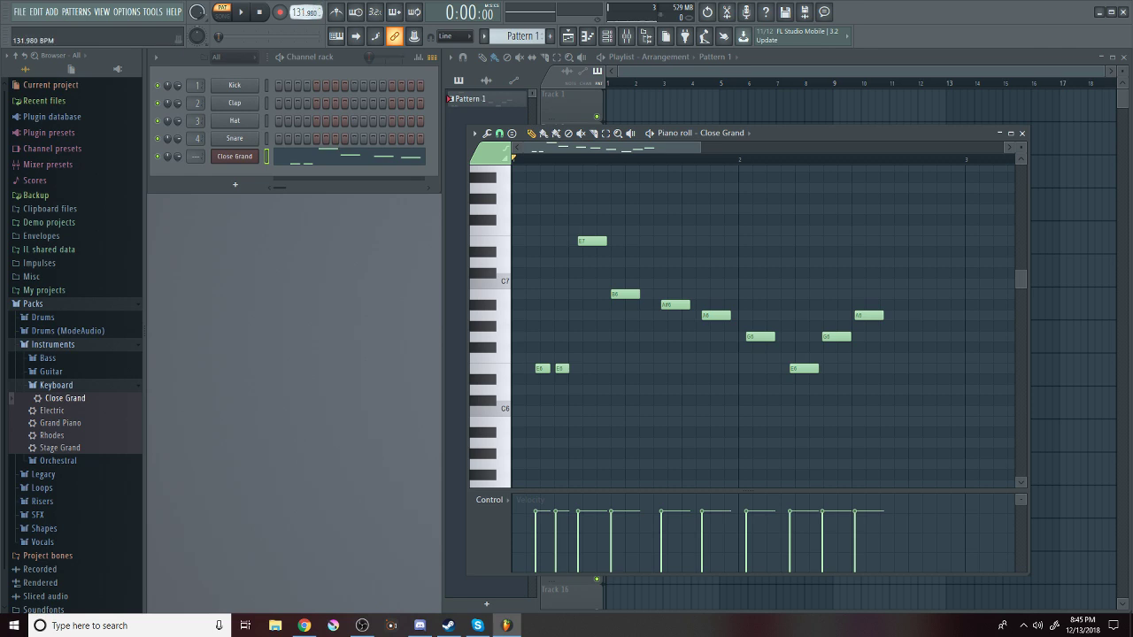
pyautogui.press('space')
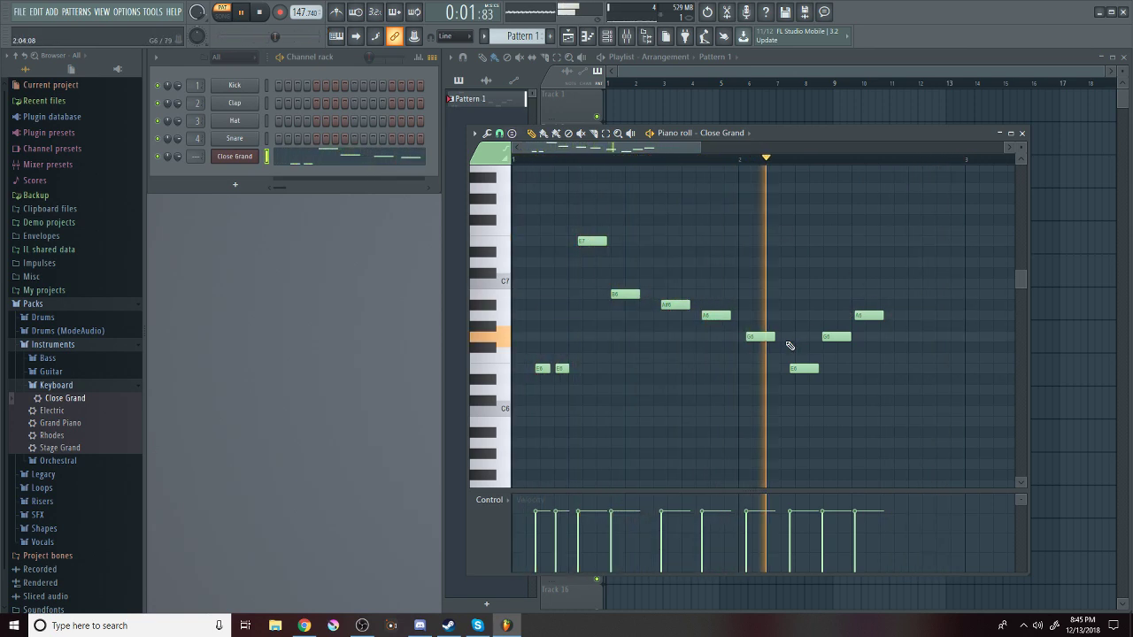
pyautogui.press('space')
# Nudge the later G6 and E6 notes slightly earlier while playing, then stop playback.
pyautogui.moveTo(809, 366); pyautogui.dragTo(868, 317)
pyautogui.press('space')
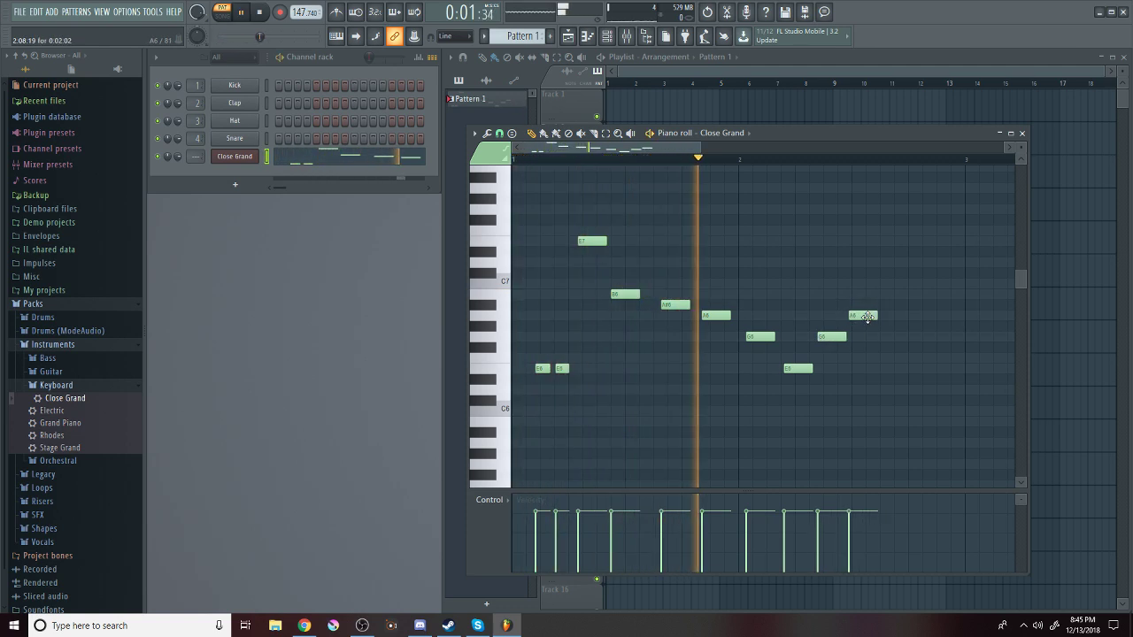
pyautogui.moveTo(753, 339); pyautogui.dragTo(744, 339)
pyautogui.moveTo(798, 368); pyautogui.dragTo(780, 367)
pyautogui.moveTo(828, 337); pyautogui.dragTo(821, 315)
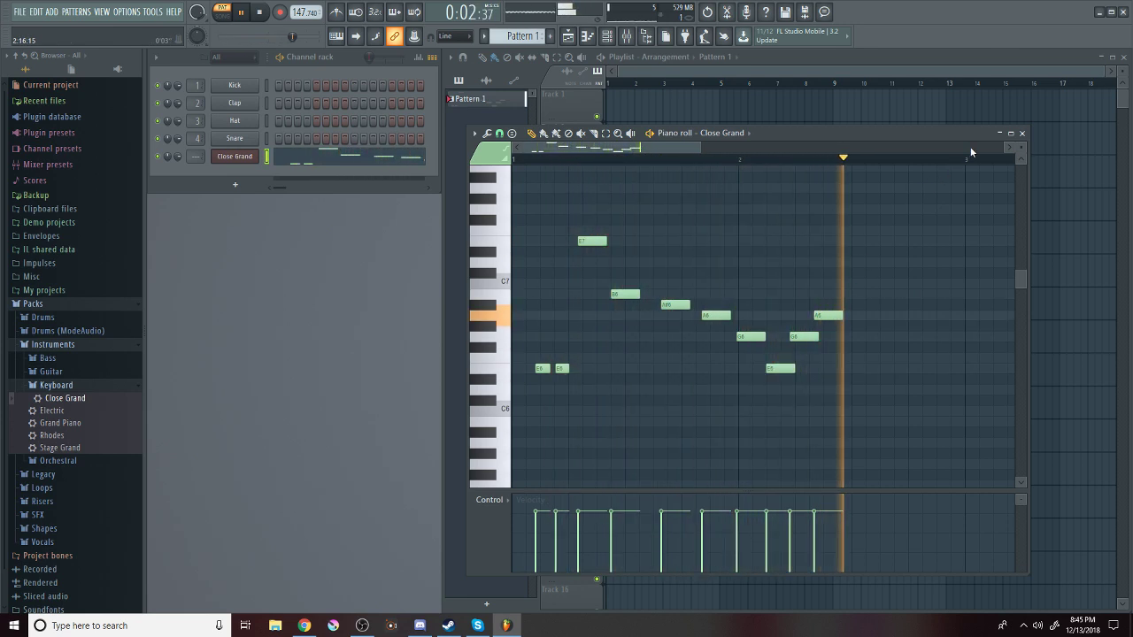
pyautogui.press('space')
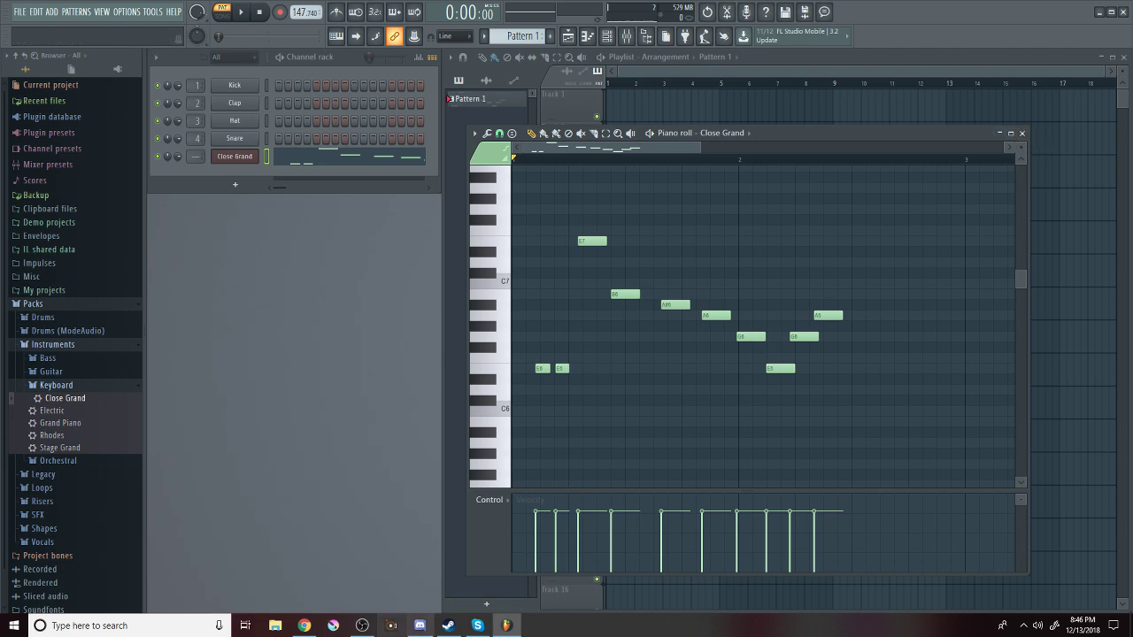
# Close the piano roll and FL Studio, then empty the 29 items from the Recycle Bin.
pyautogui.click(1021, 133)
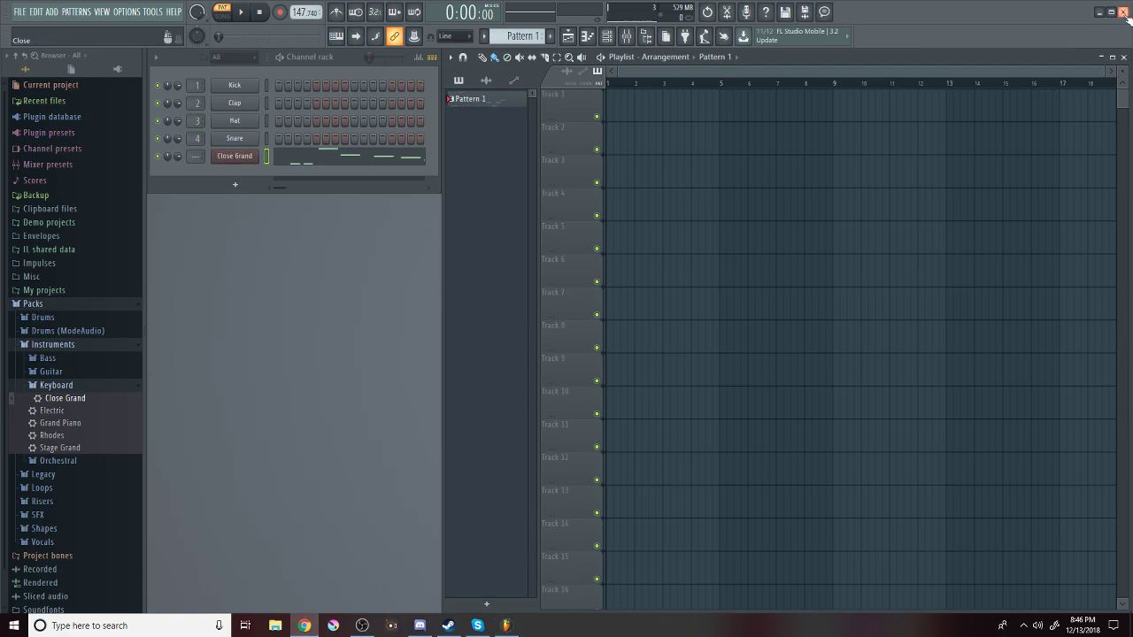
pyautogui.click(1122, 13)
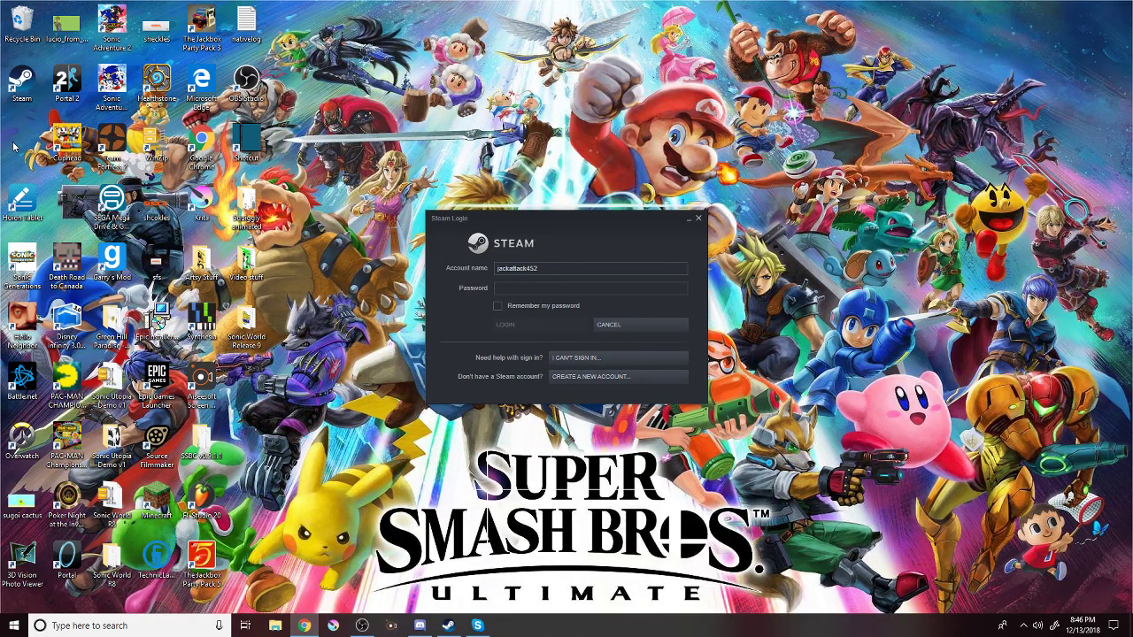
pyautogui.rightClick(5, 16)
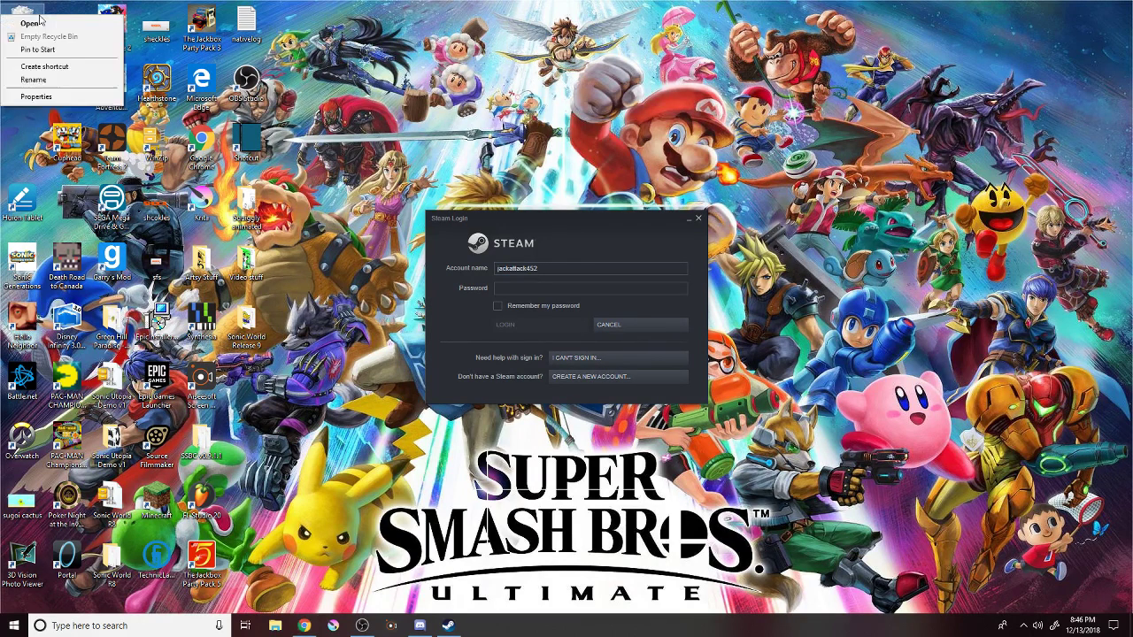
pyautogui.click(49, 36)
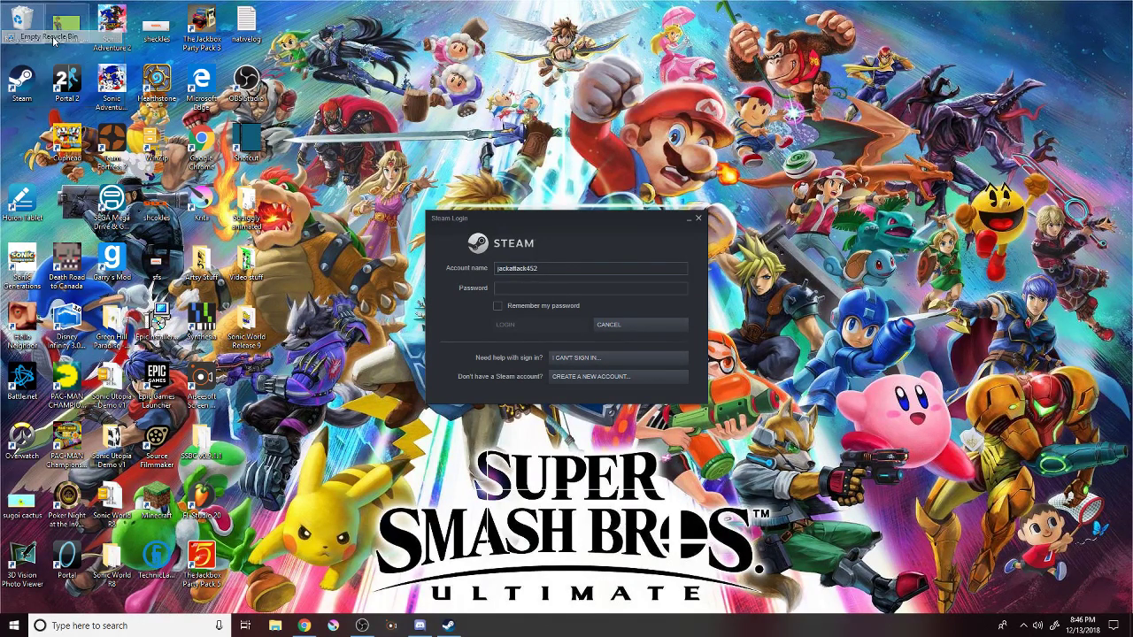
pyautogui.click(613, 322)
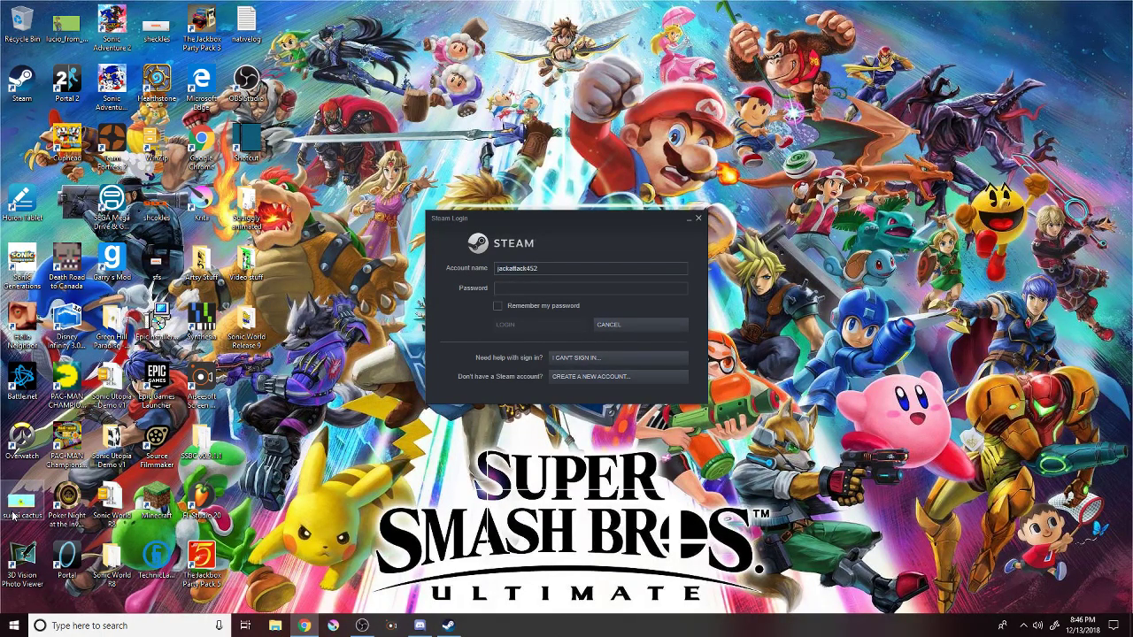
# Open sugoi cactus.png from the desktop in Photos and zoom in and out on it.
pyautogui.doubleClick(18, 509)
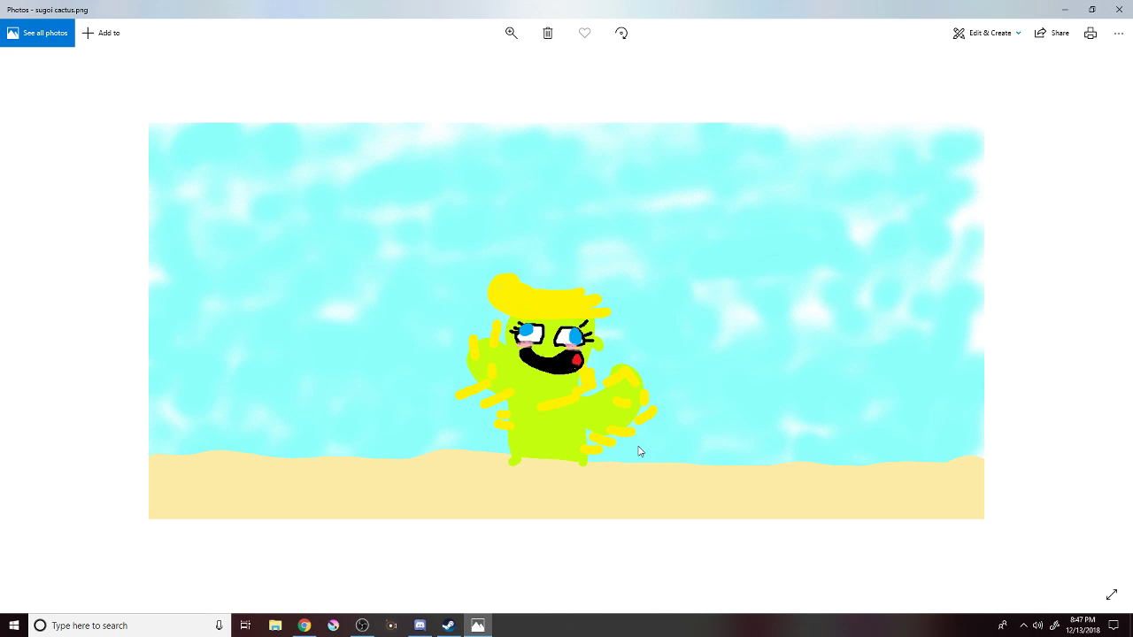
pyautogui.scroll(-1, 824, 387)
pyautogui.scroll(1, 822, 389)
pyautogui.scroll(-1, 822, 389)
pyautogui.scroll(1, 822, 389)
# Send sugoi cactus.png from the Desktop to boba's DM captioned 'for your viewing displeasure'.
pyautogui.click(1073, 11)
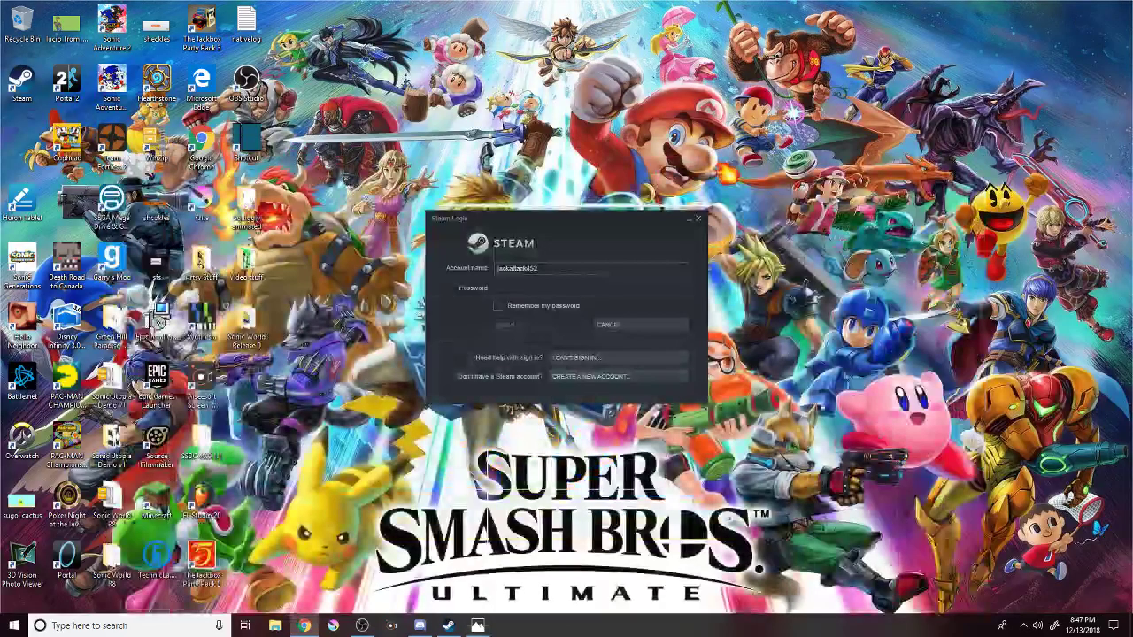
pyautogui.click(420, 626)
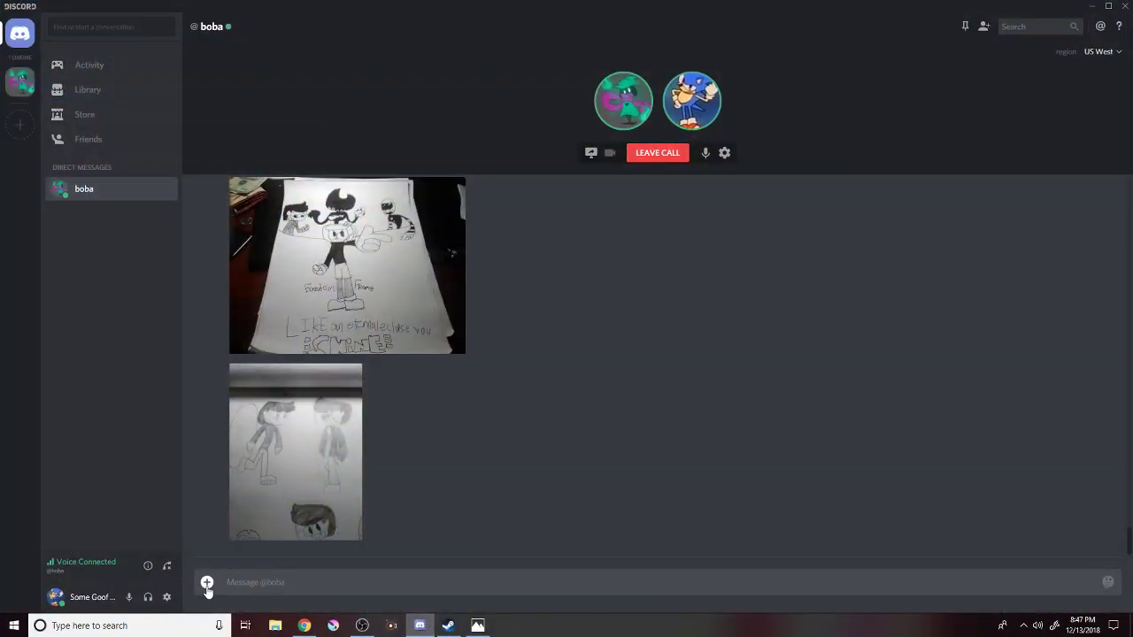
pyautogui.click(207, 583)
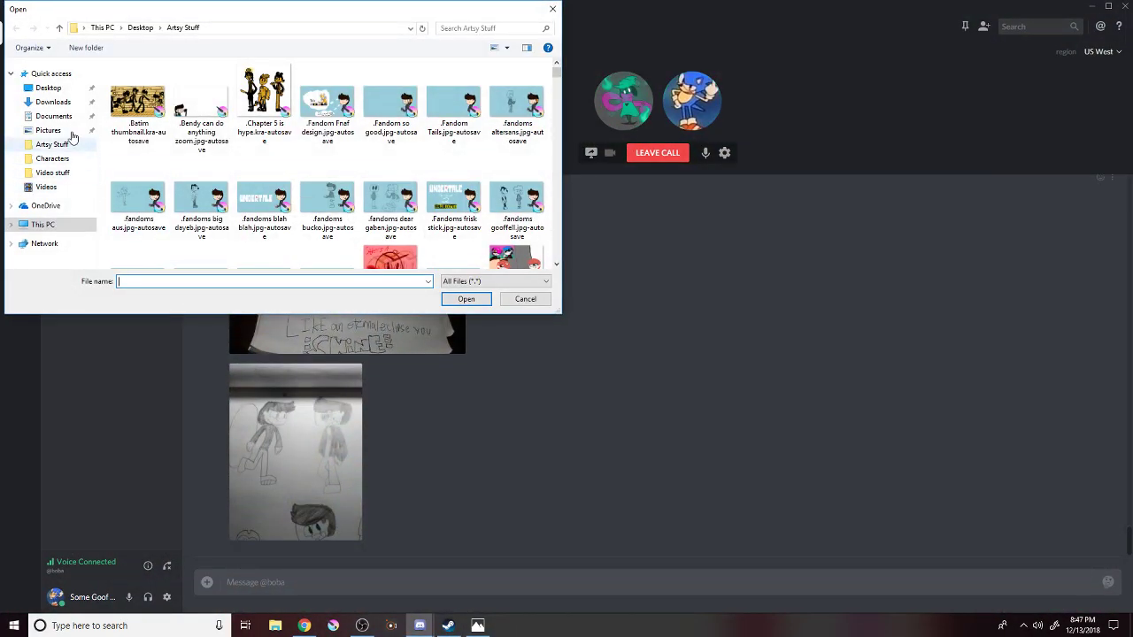
pyautogui.click(55, 89)
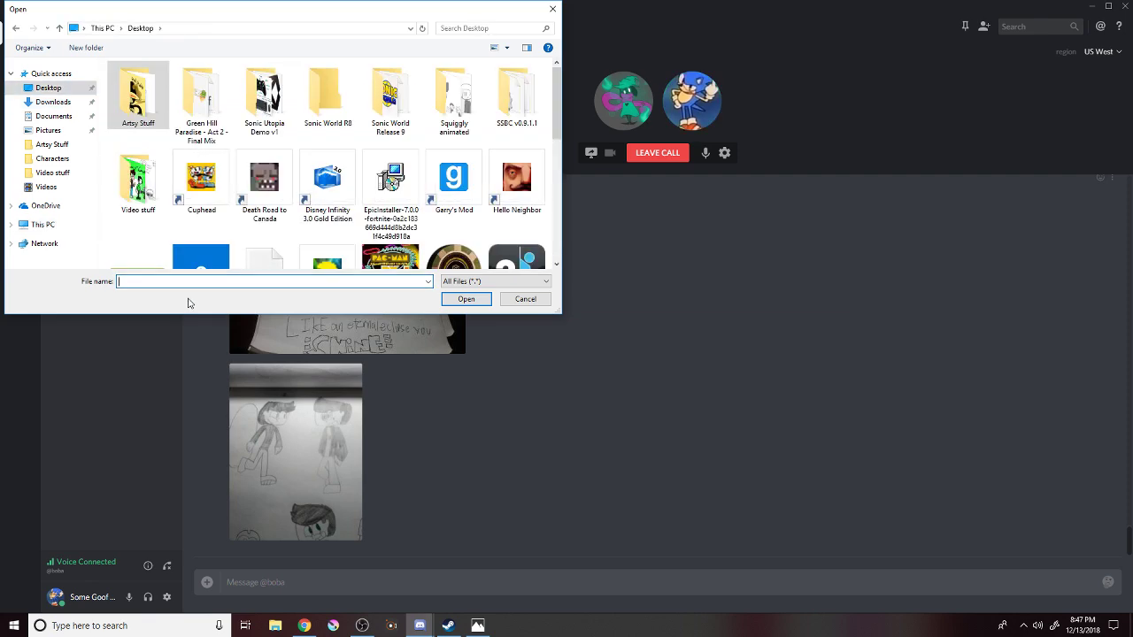
pyautogui.write('sugi')
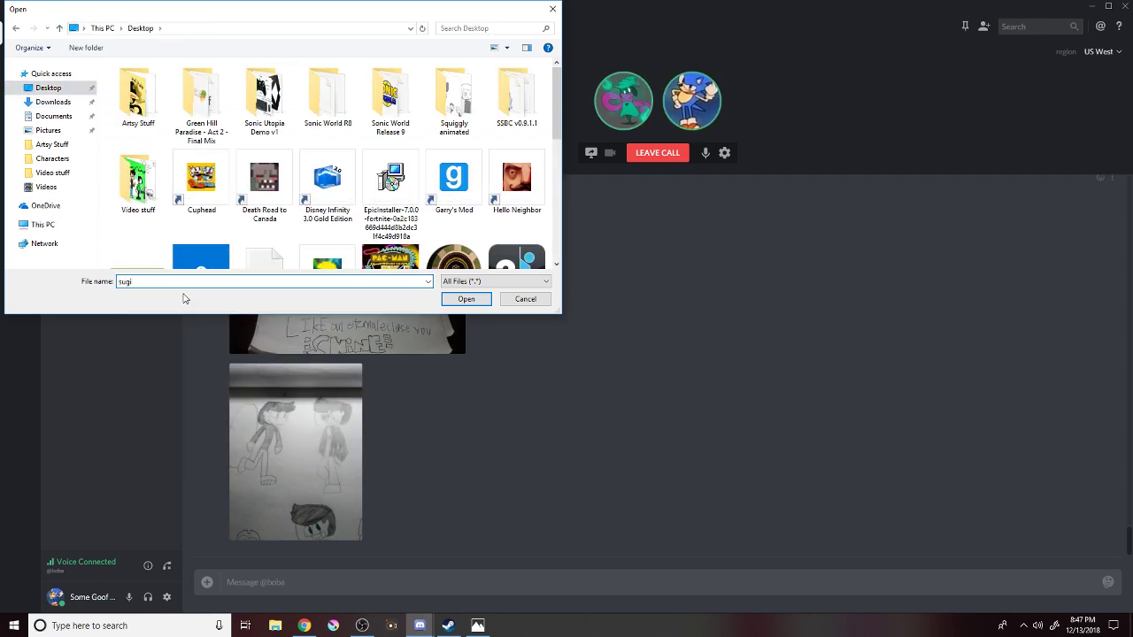
pyautogui.click(184, 296)
pyautogui.click(455, 303)
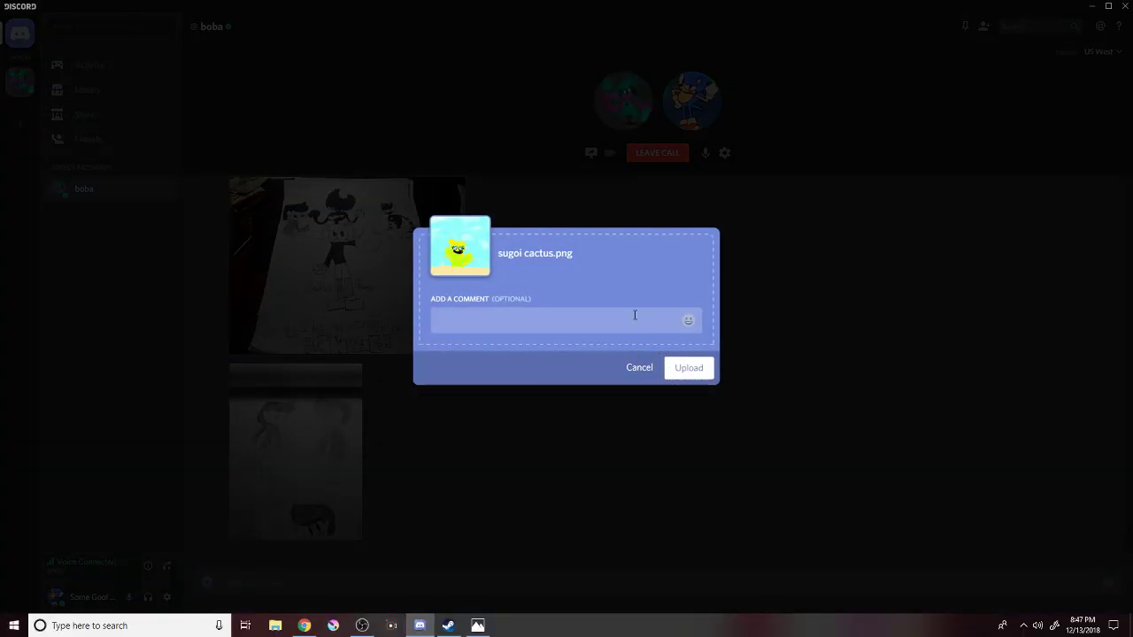
pyautogui.write('for your viewing disple')
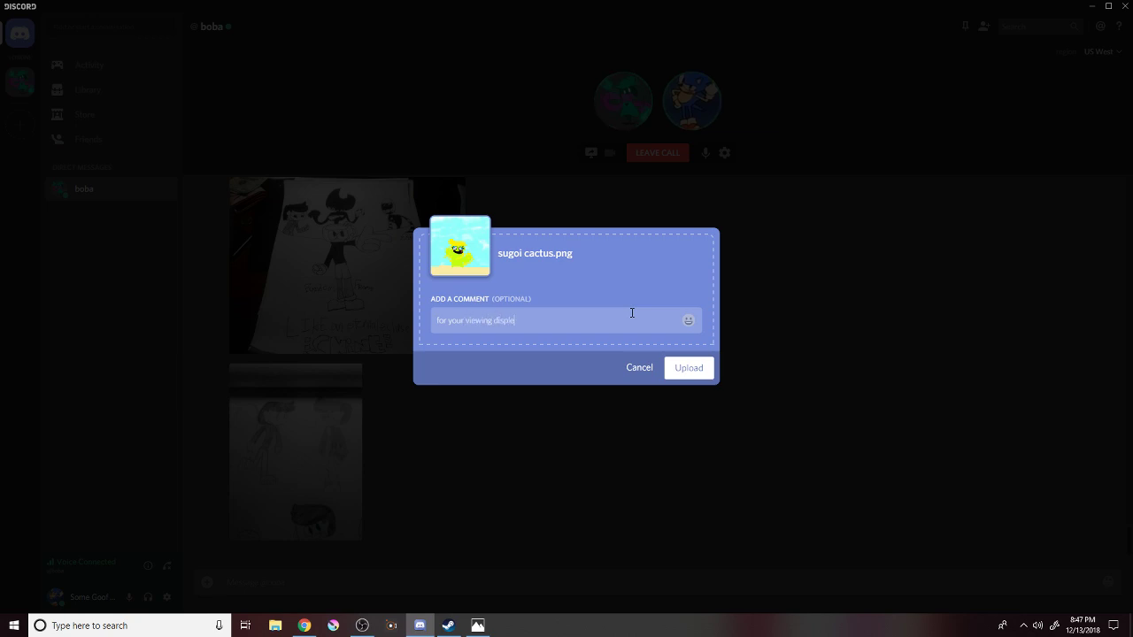
pyautogui.write('asure')
pyautogui.press('Return')
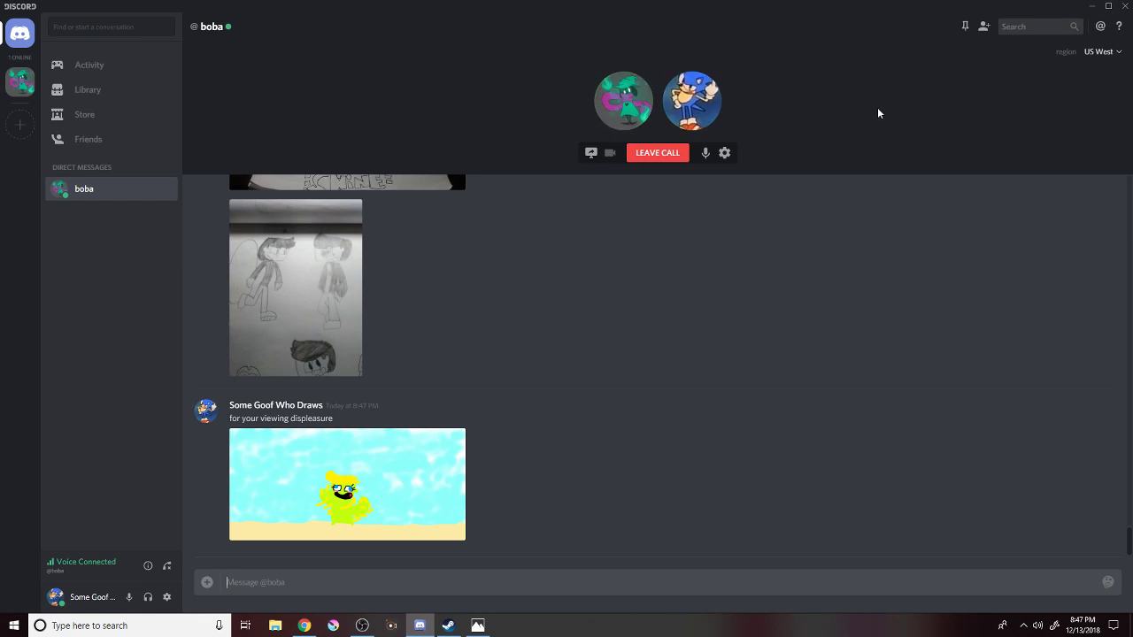
# Open and close Discord's User Settings, then minimize the Discord window.
pyautogui.click(56, 599)
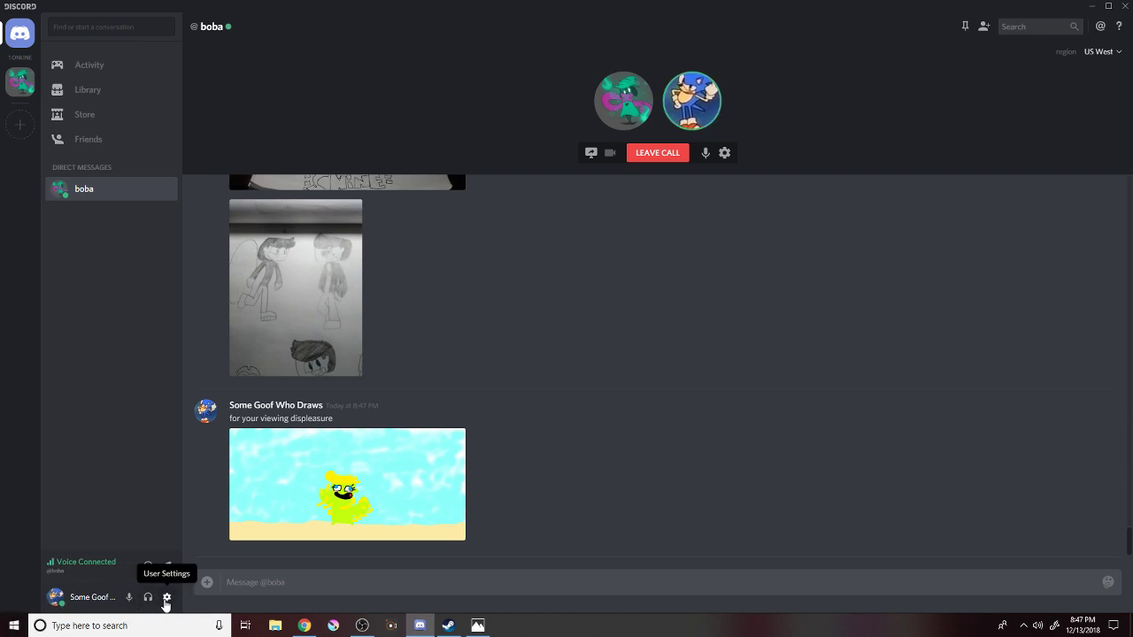
pyautogui.click(166, 597)
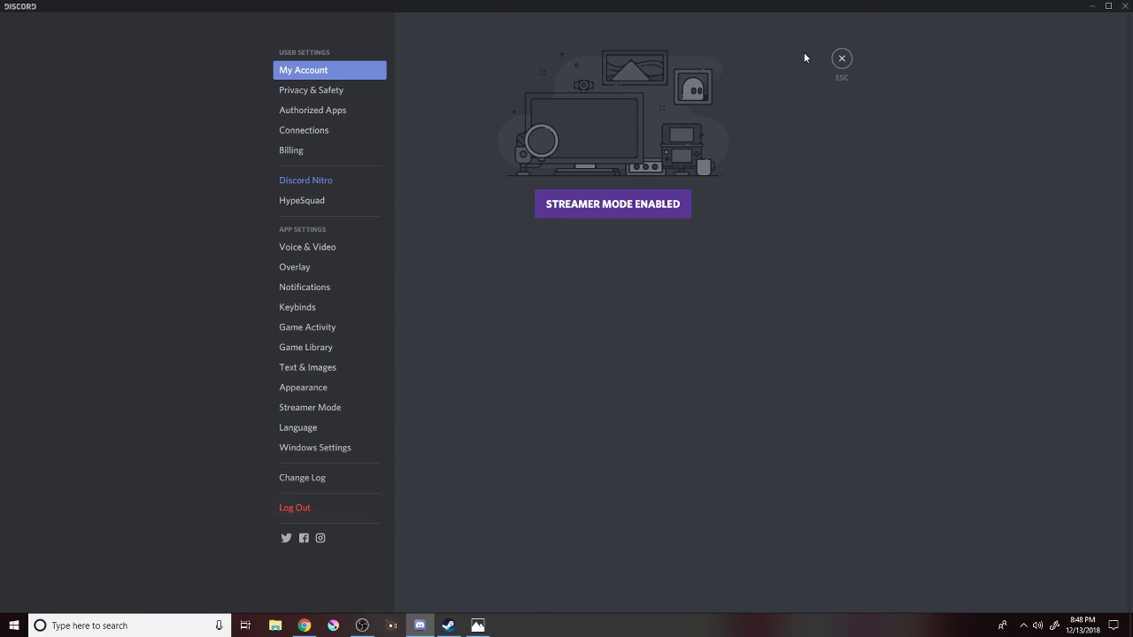
pyautogui.click(839, 55)
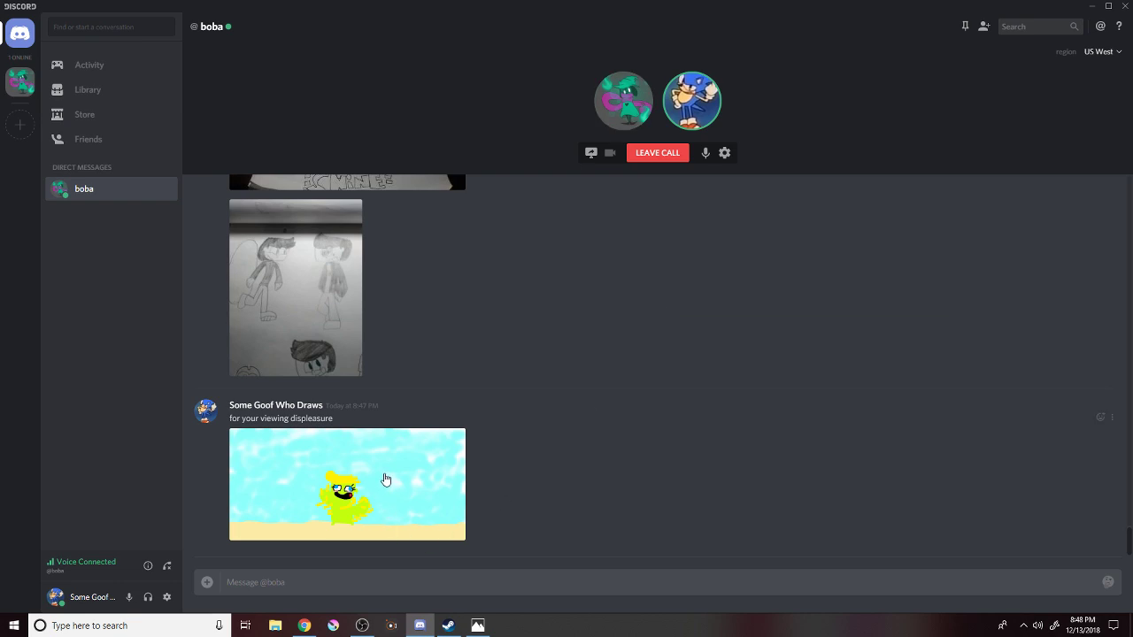
pyautogui.click(1090, 7)
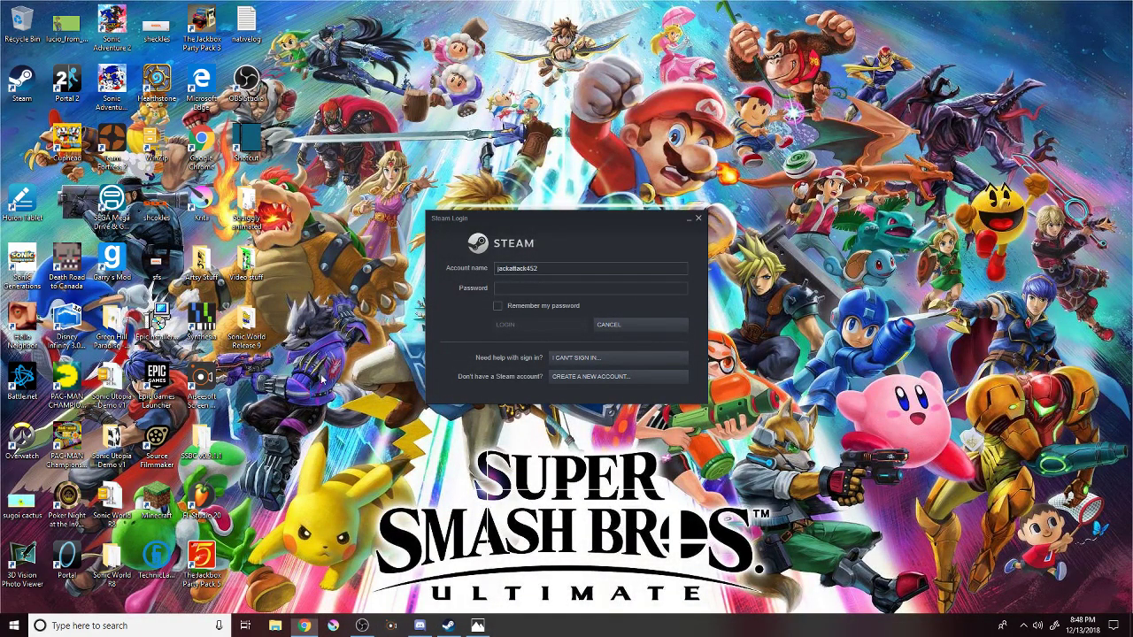
pyautogui.moveTo(403, 200); pyautogui.dragTo(728, 425)
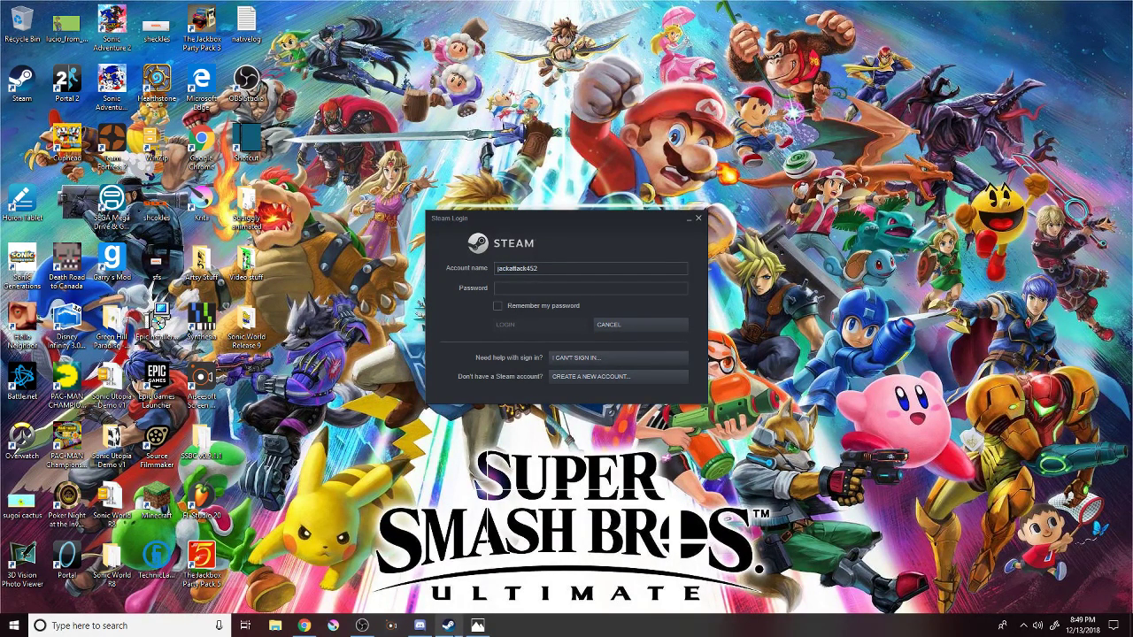
# Return to Discord and scroll up boba's DM to the 'THIS IS FINALLY DONE-' drawing.
pyautogui.click(419, 626)
pyautogui.scroll(15, 552, 459)
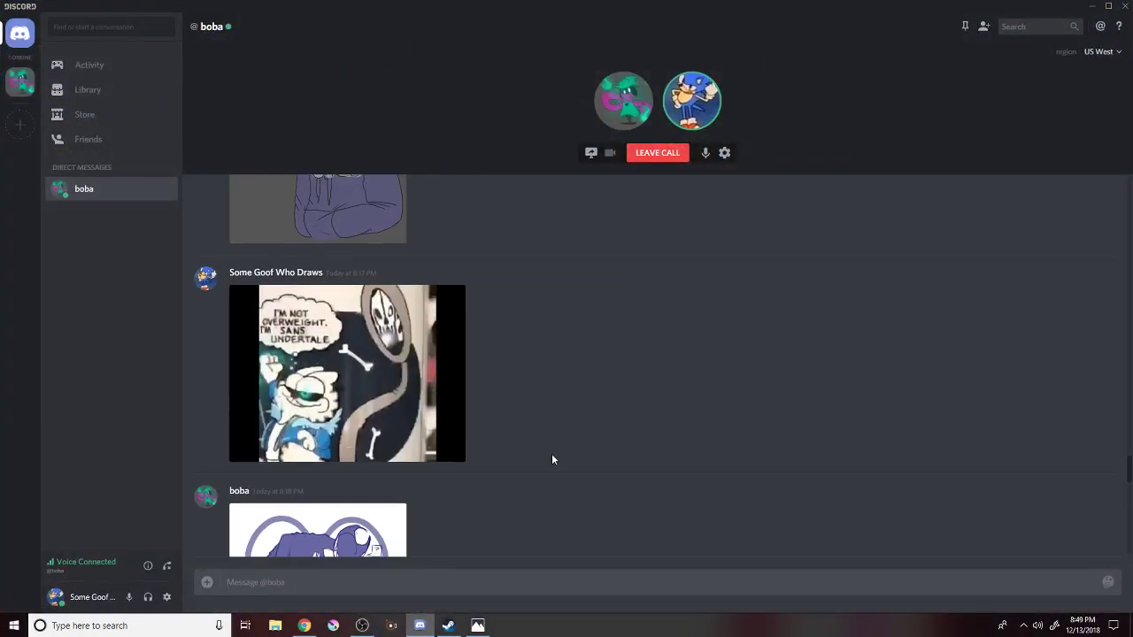
pyautogui.scroll(15, 552, 459)
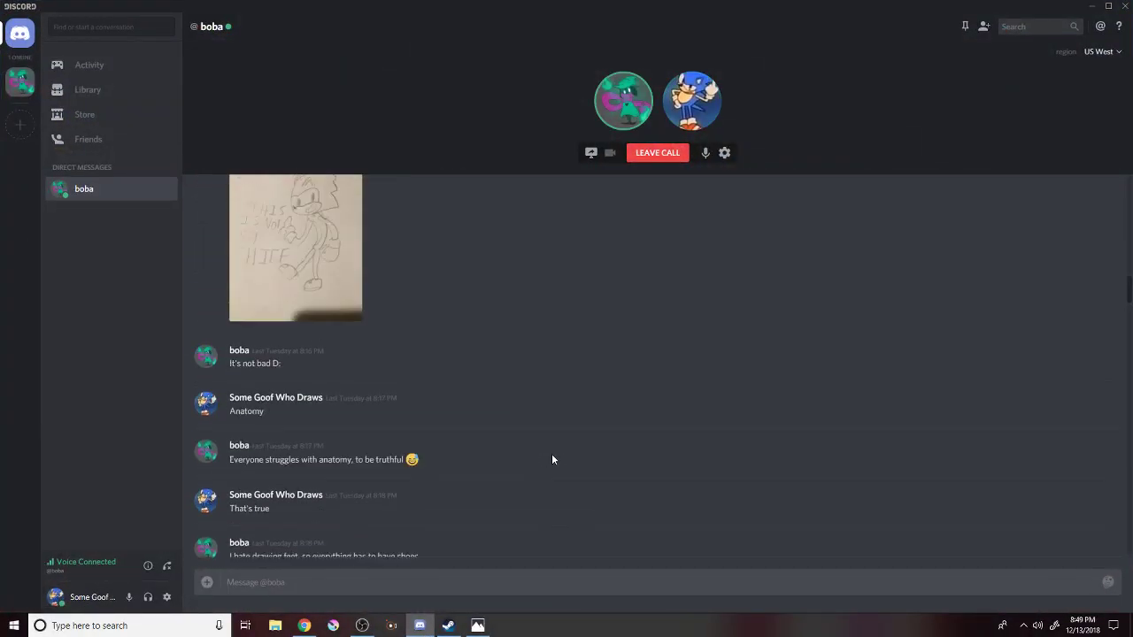
pyautogui.scroll(15, 552, 459)
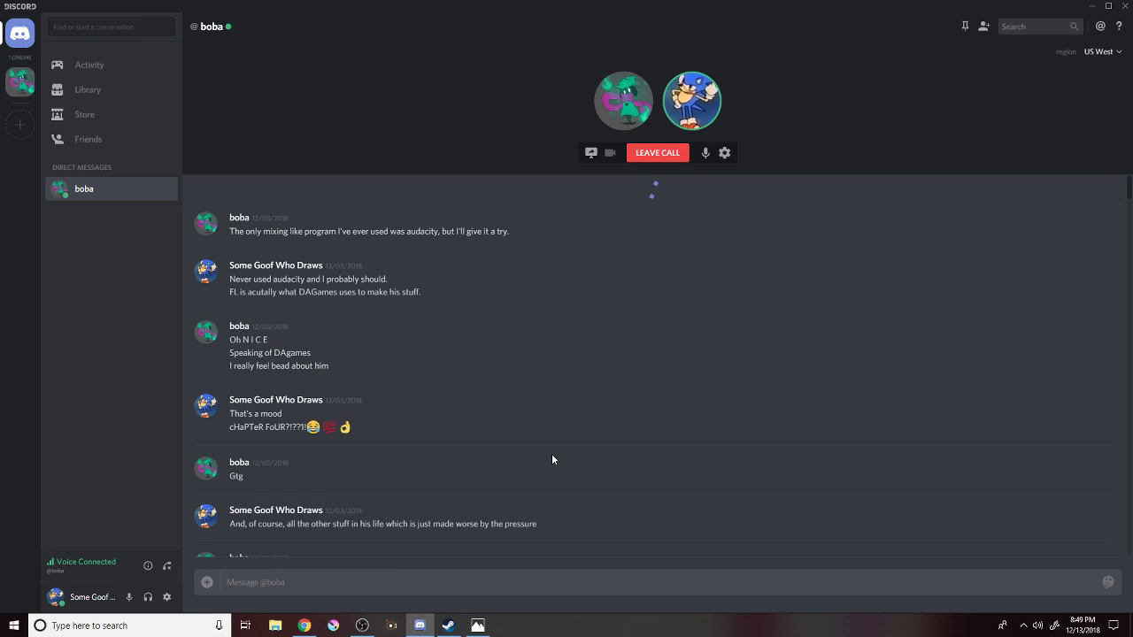
pyautogui.scroll(-5, 553, 459)
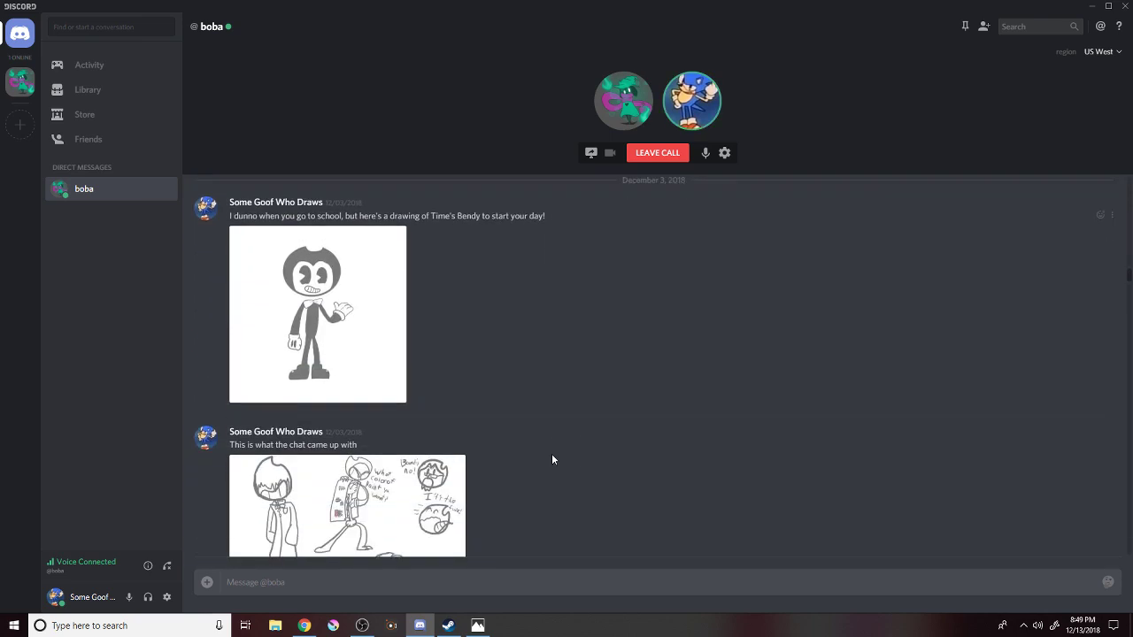
pyautogui.scroll(5, 553, 459)
pyautogui.scroll(15, 553, 459)
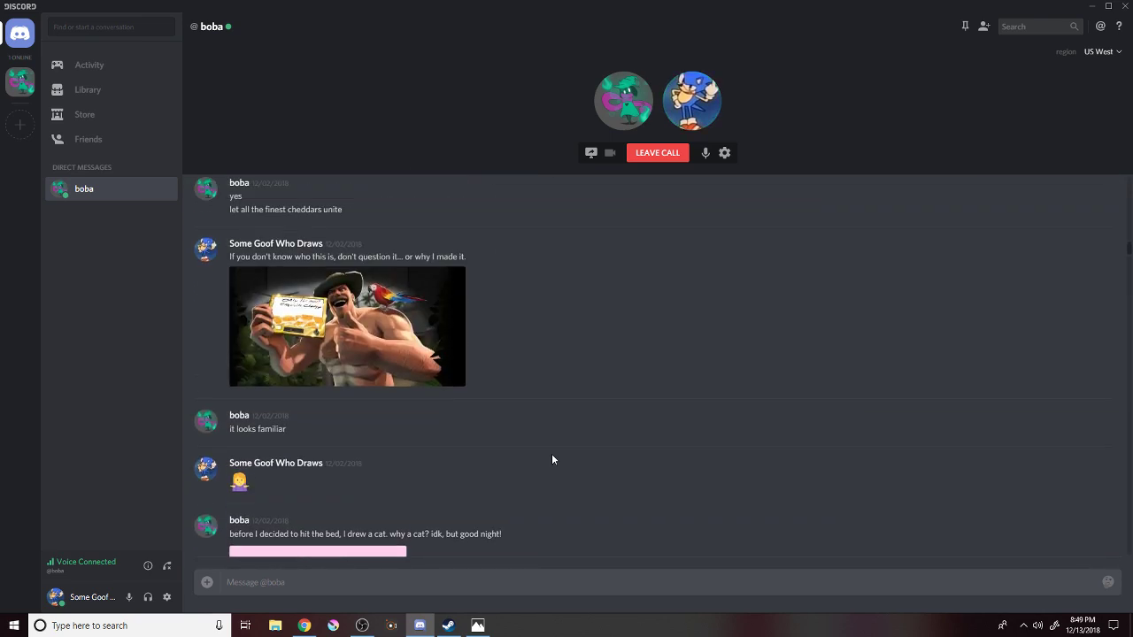
pyautogui.scroll(15, 552, 459)
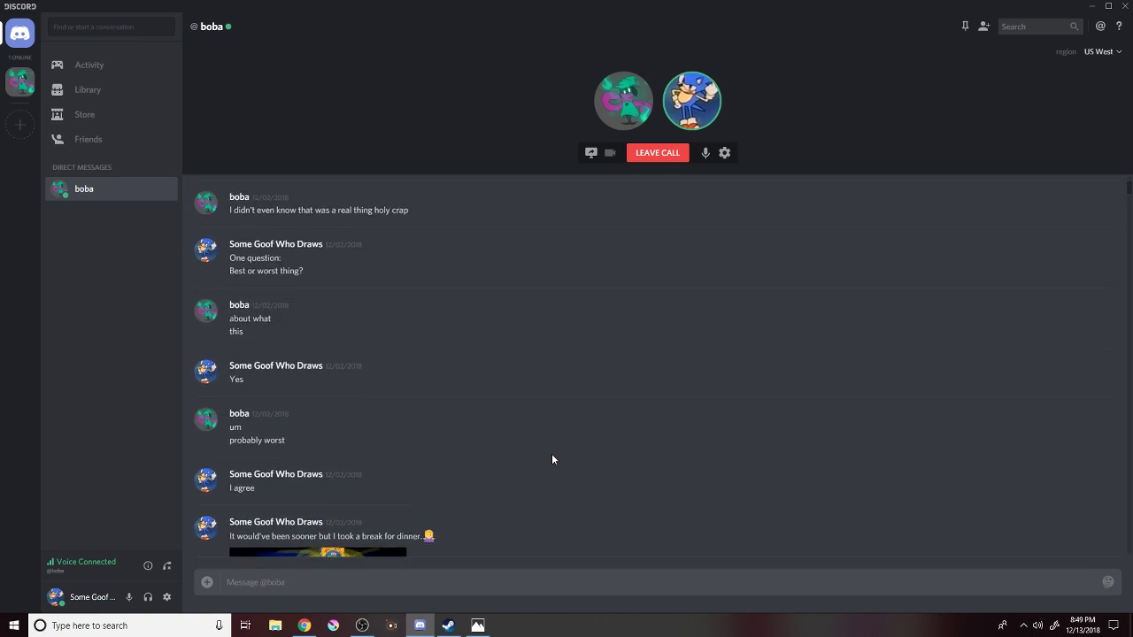
pyautogui.scroll(-3, 553, 459)
pyautogui.scroll(4, 552, 459)
pyautogui.scroll(-8, 553, 459)
pyautogui.scroll(3, 552, 460)
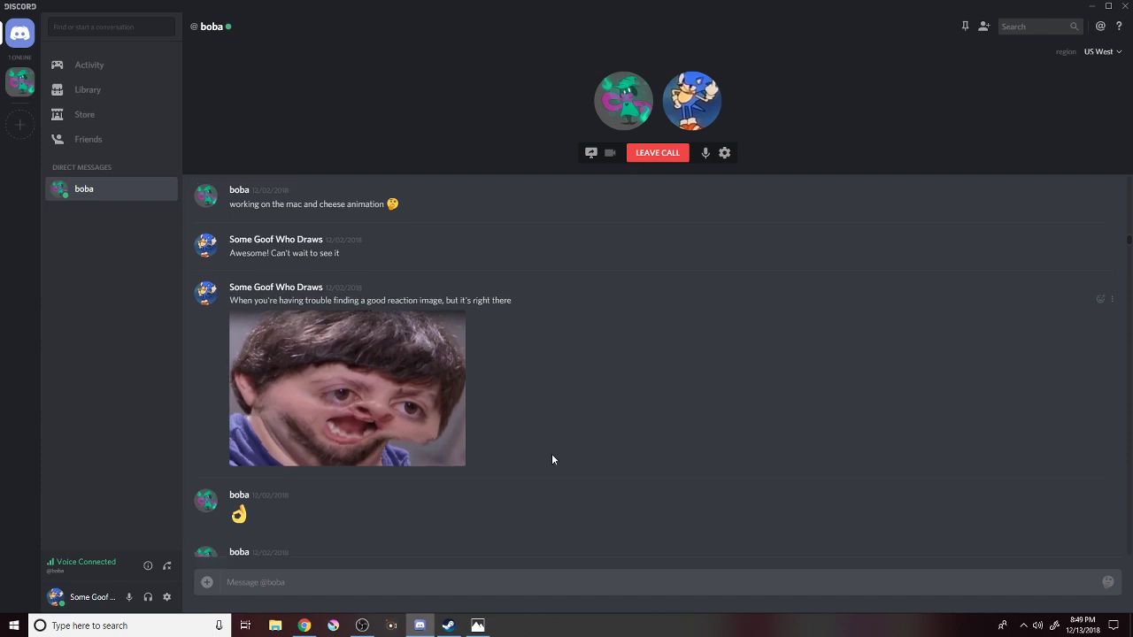
pyautogui.scroll(-1, 410, 471)
pyautogui.scroll(-6, 410, 471)
pyautogui.scroll(5, 409, 469)
pyautogui.scroll(10, 410, 470)
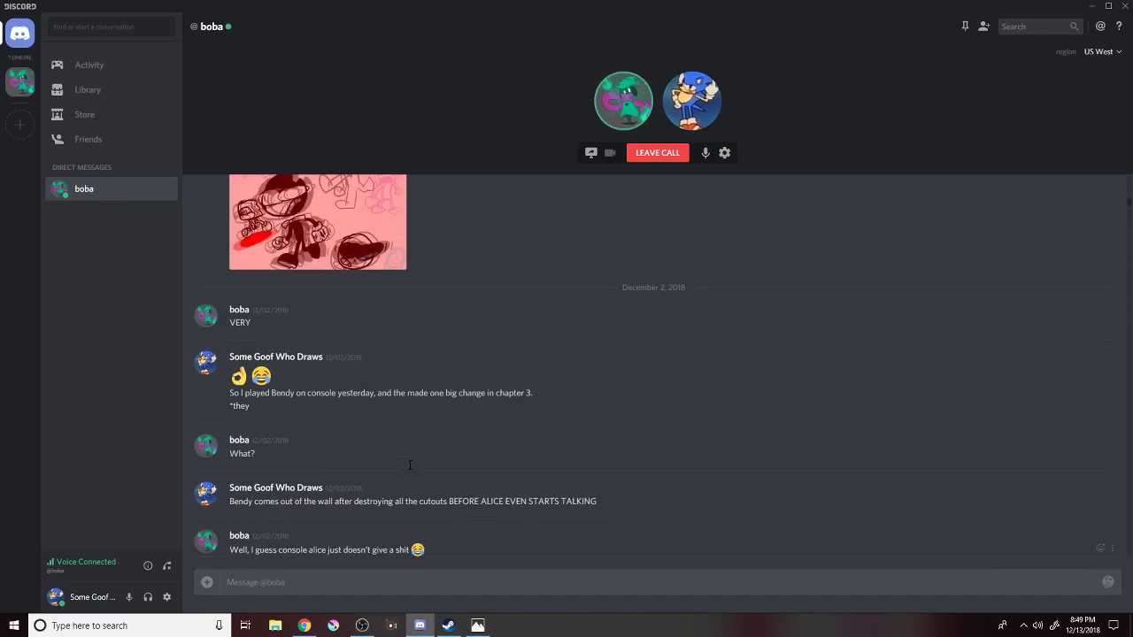
pyautogui.scroll(8, 409, 463)
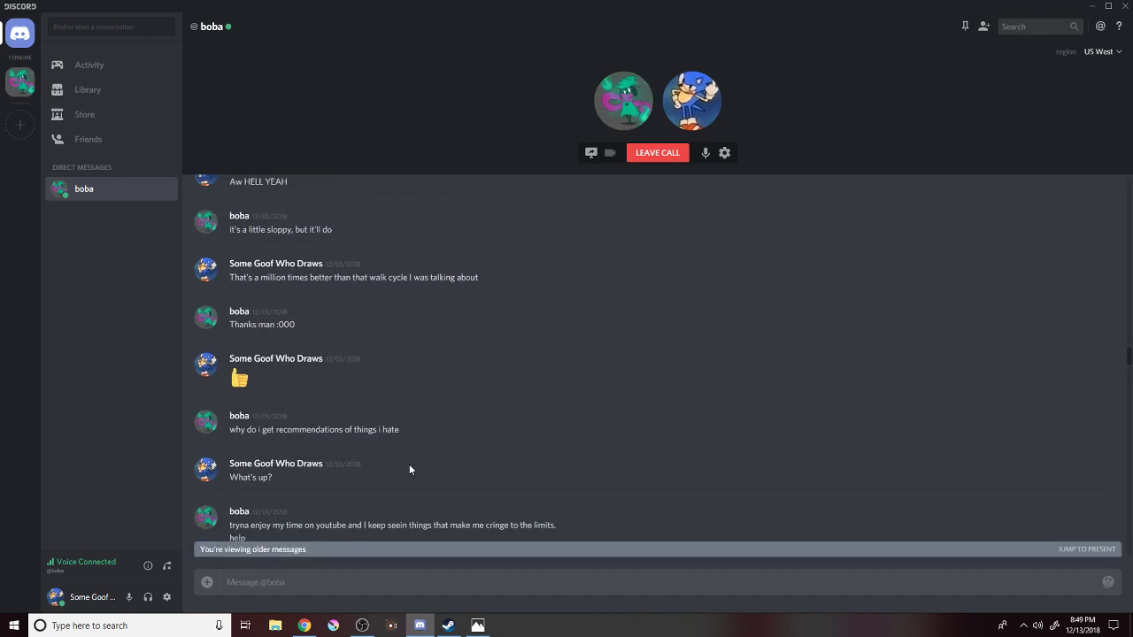
# View the 'THIS IS FINALLY DONE-' drawing enlarged, close it, and scroll toward the history's start.
pyautogui.click(395, 446)
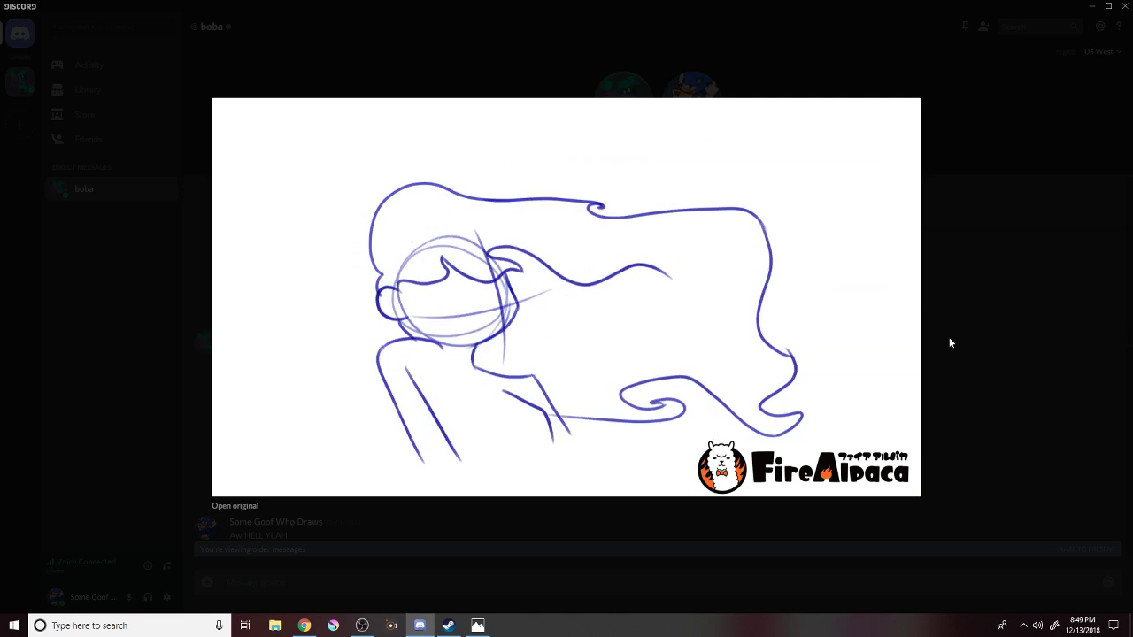
pyautogui.click(949, 343)
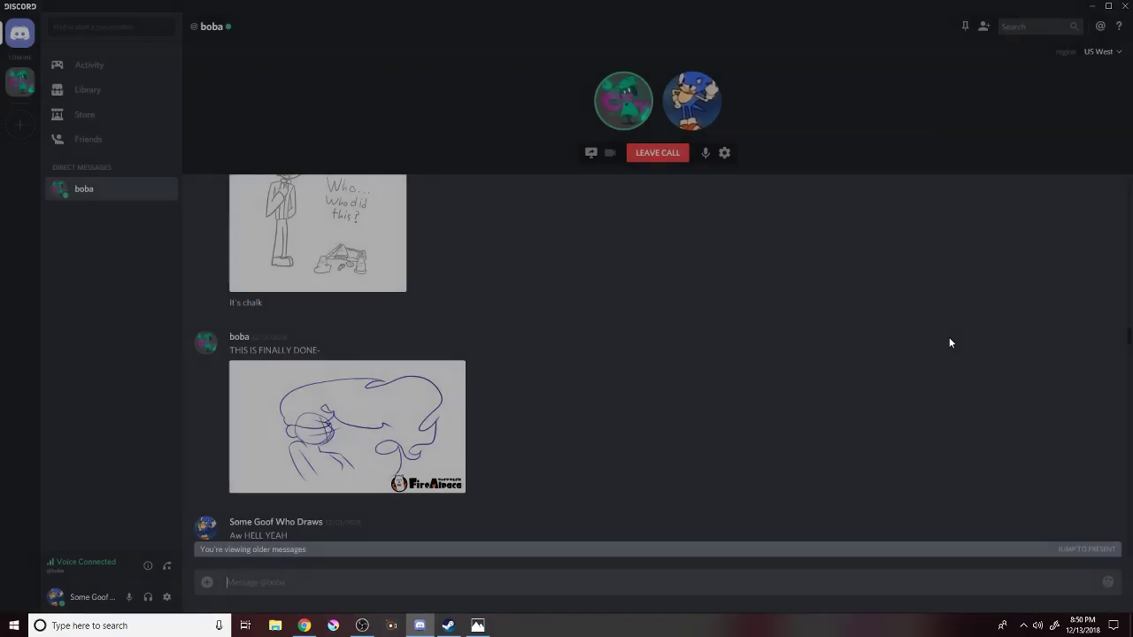
pyautogui.scroll(10, 721, 332)
pyautogui.scroll(15, 726, 335)
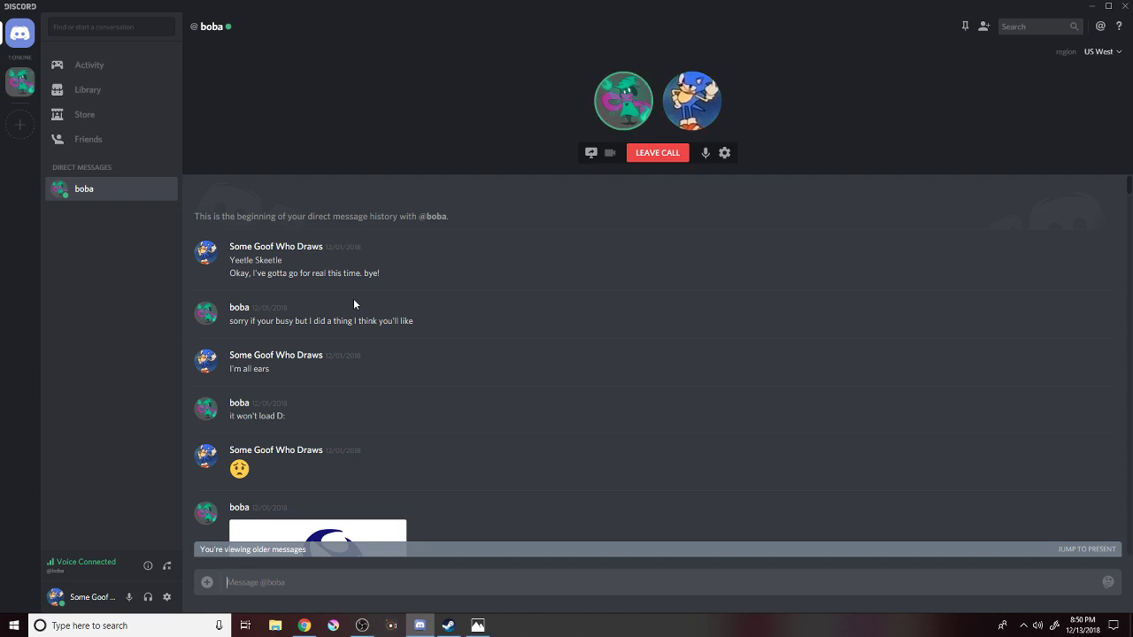
# View the WHOMST bird drawing enlarged, then close it.
pyautogui.scroll(-6, 354, 304)
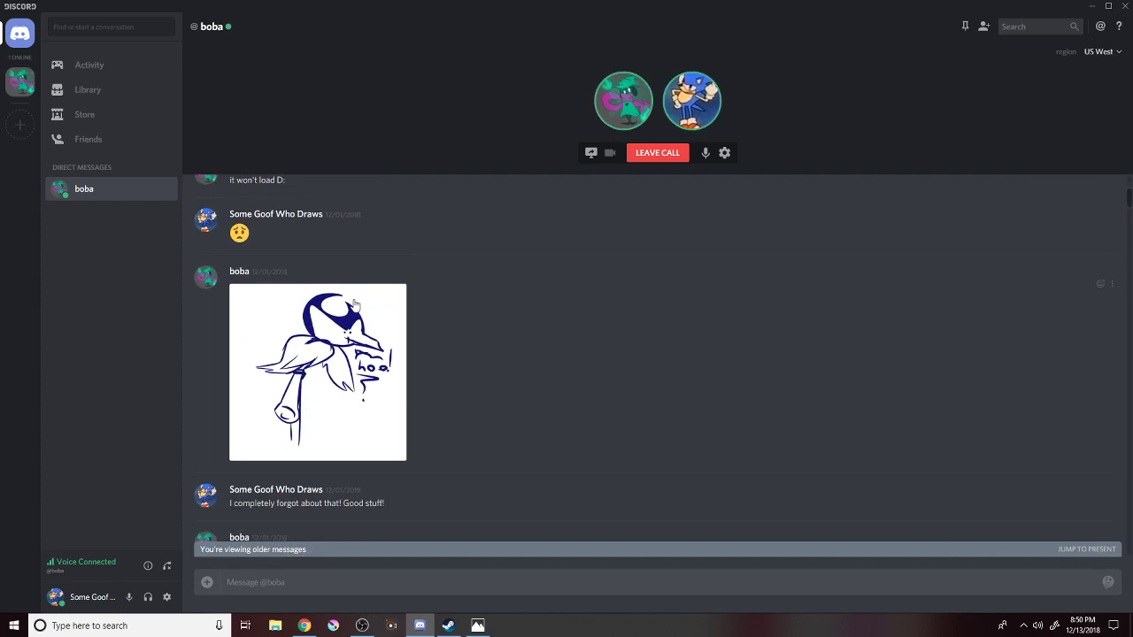
pyautogui.click(362, 367)
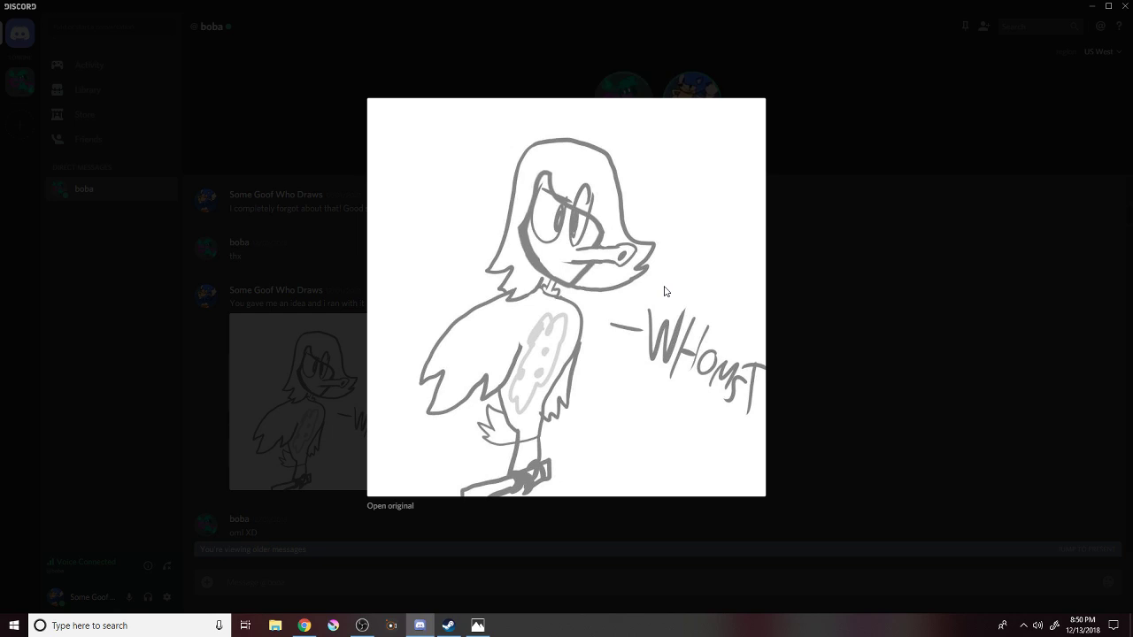
pyautogui.click(848, 307)
# Scroll further down and highlight the 'EXACTLY' message text, then clear the selection.
pyautogui.scroll(-4, 749, 334)
pyautogui.scroll(-5, 744, 342)
pyautogui.scroll(-3, 742, 342)
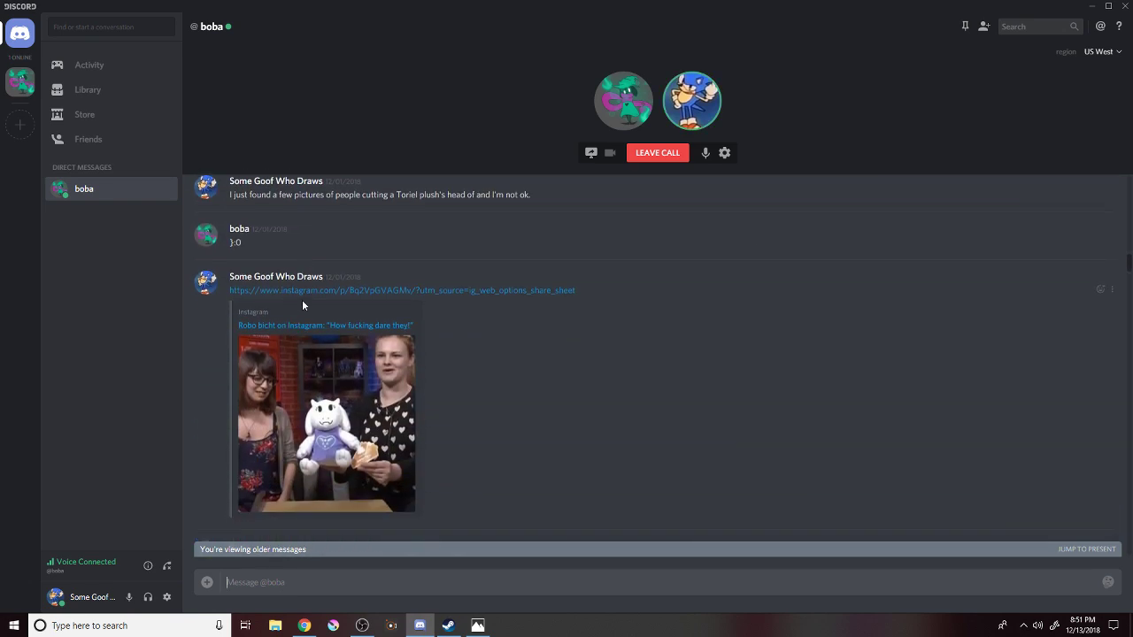
pyautogui.scroll(-1, 305, 294)
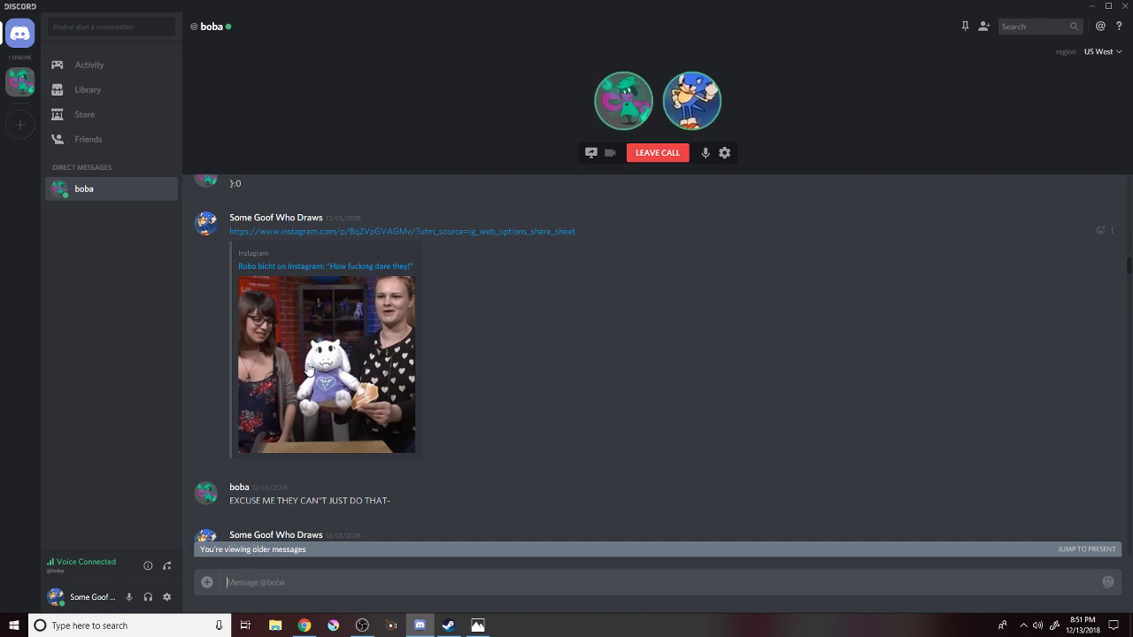
pyautogui.scroll(-1, 285, 428)
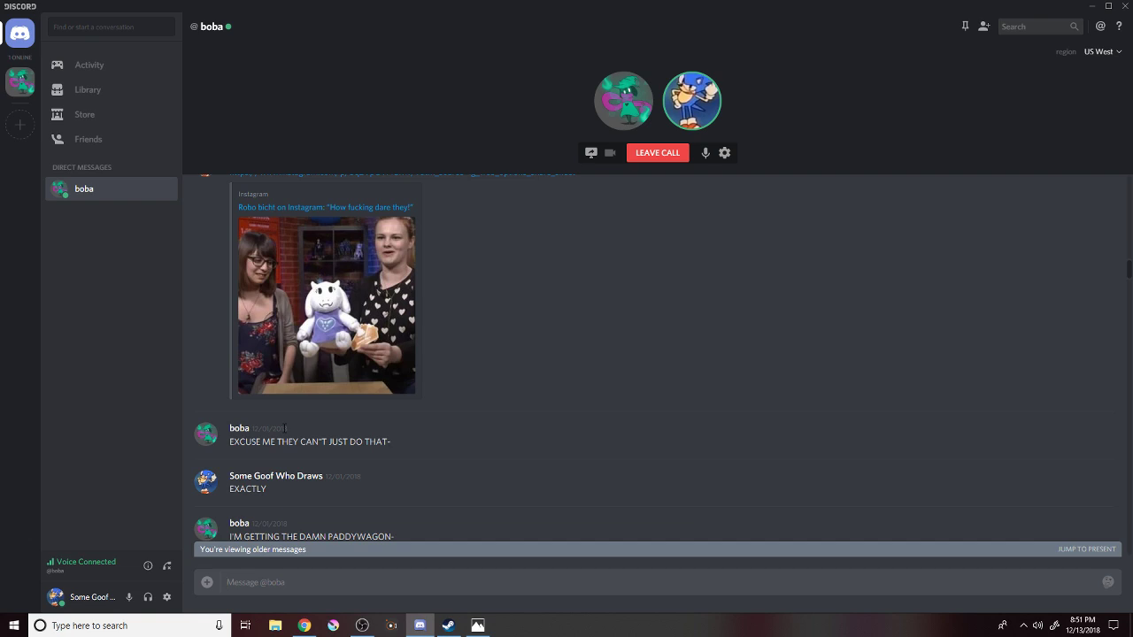
pyautogui.scroll(-1, 285, 429)
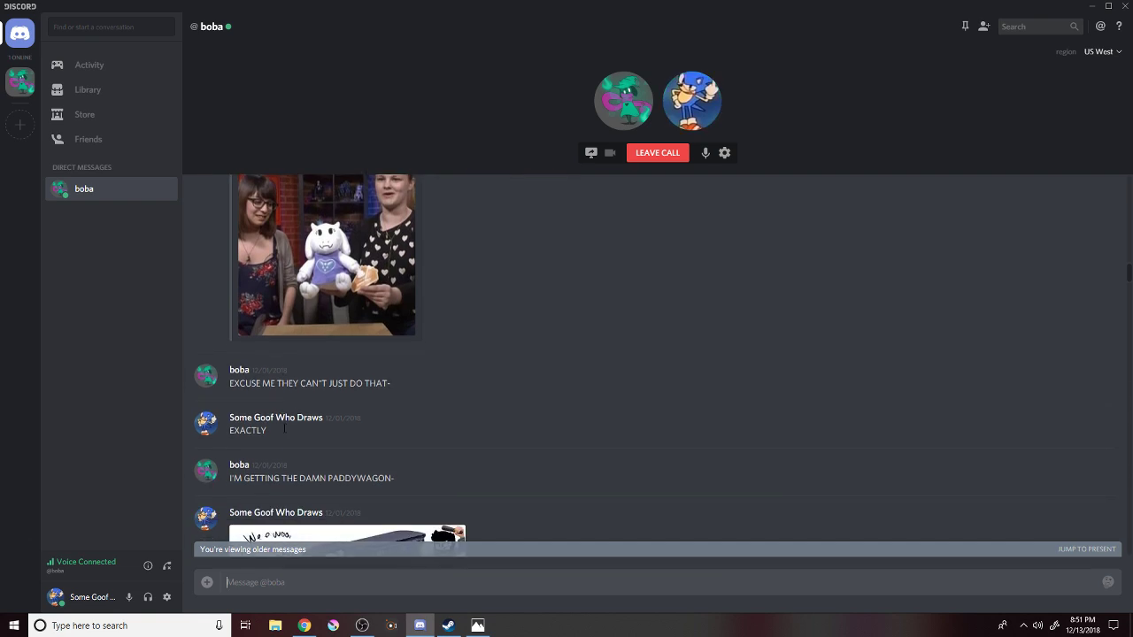
pyautogui.moveTo(214, 434); pyautogui.dragTo(278, 435)
pyautogui.click(285, 436)
# View the paddy-wagon image at full size and close it.
pyautogui.scroll(-1, 251, 474)
pyautogui.scroll(-3, 460, 369)
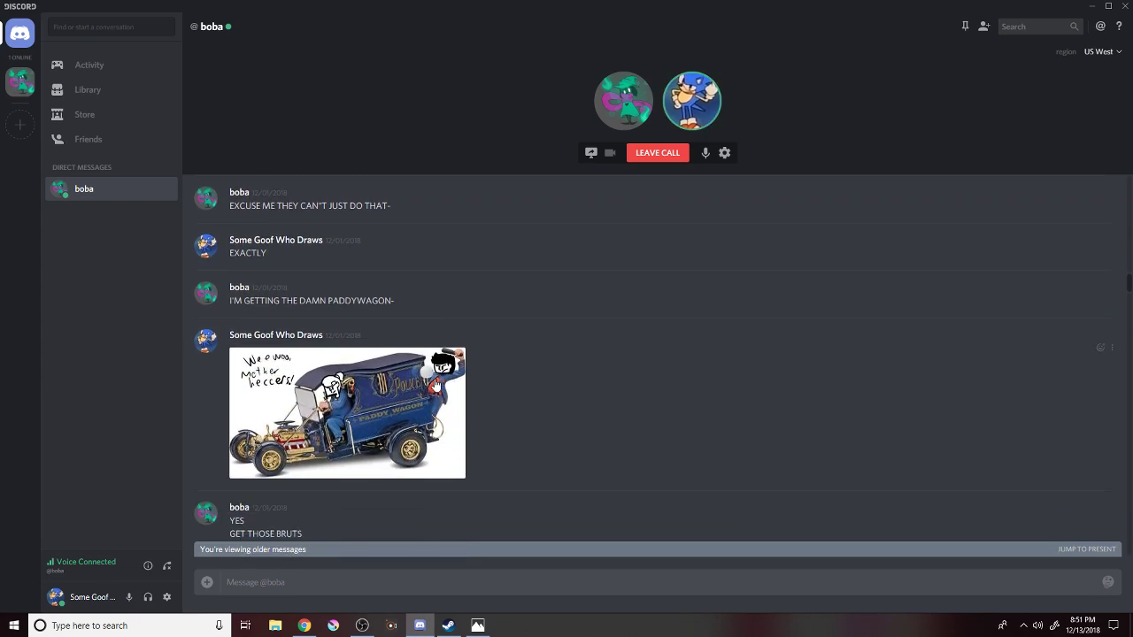
pyautogui.click(436, 386)
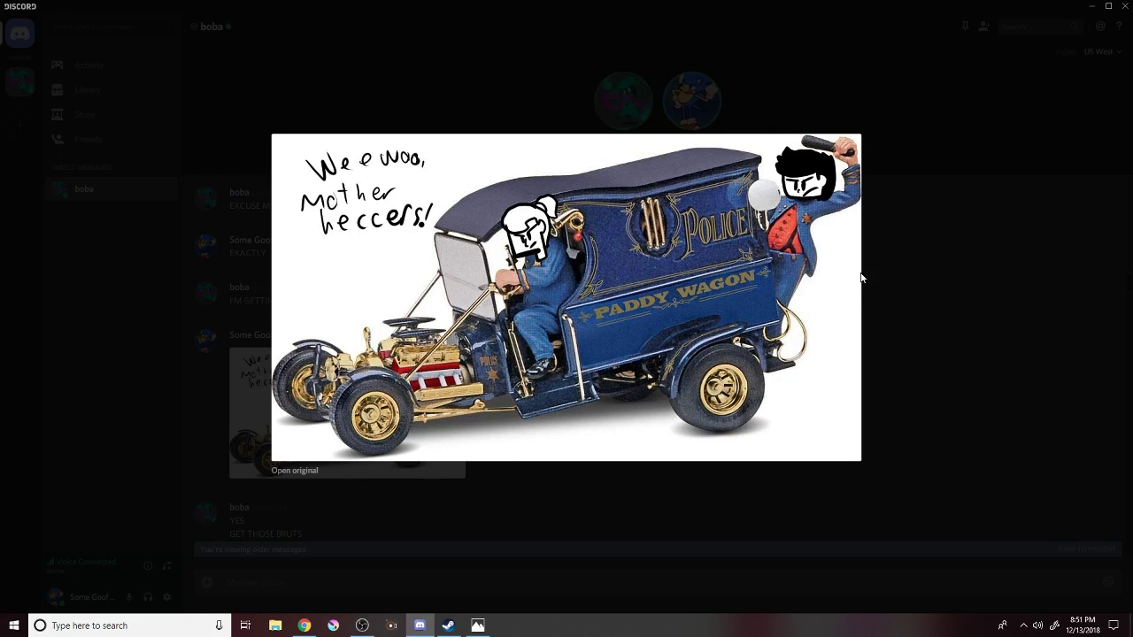
pyautogui.click(975, 340)
# Scroll on to the FBI OPEN UP sketch, view it enlarged, and close it.
pyautogui.scroll(-3, 508, 391)
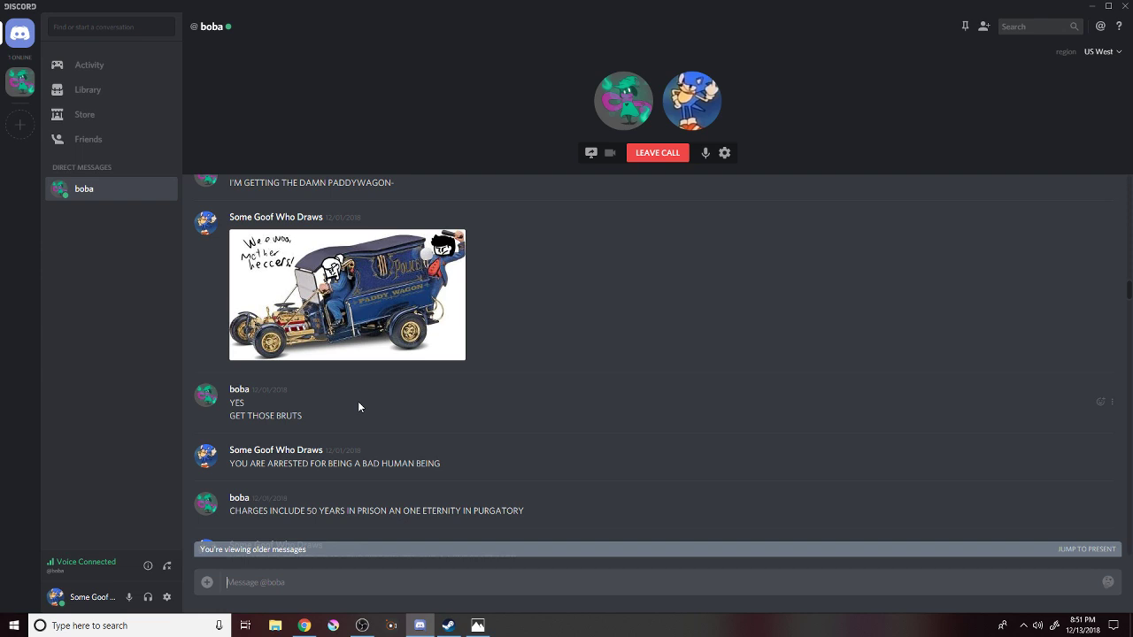
pyautogui.scroll(-2, 359, 407)
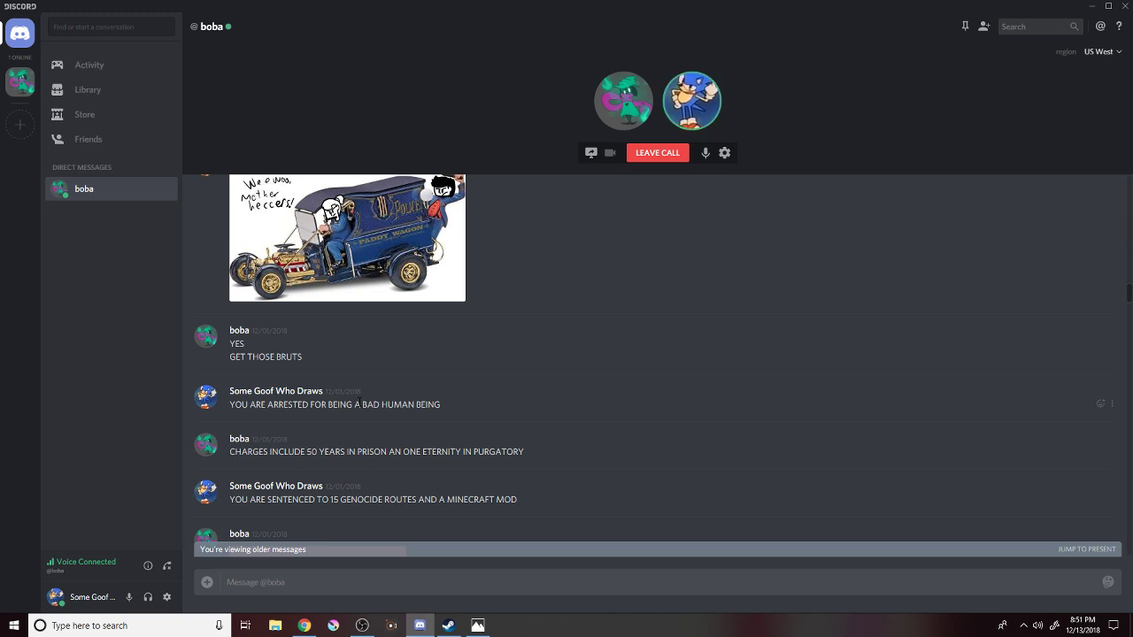
pyautogui.scroll(-4, 358, 401)
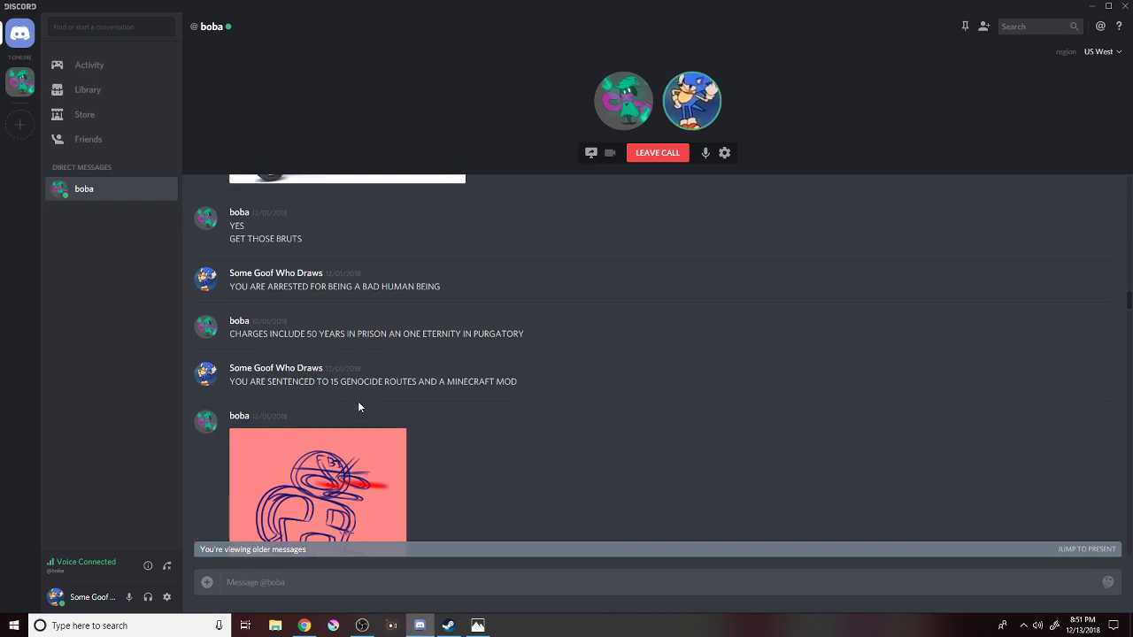
pyautogui.scroll(-4, 357, 403)
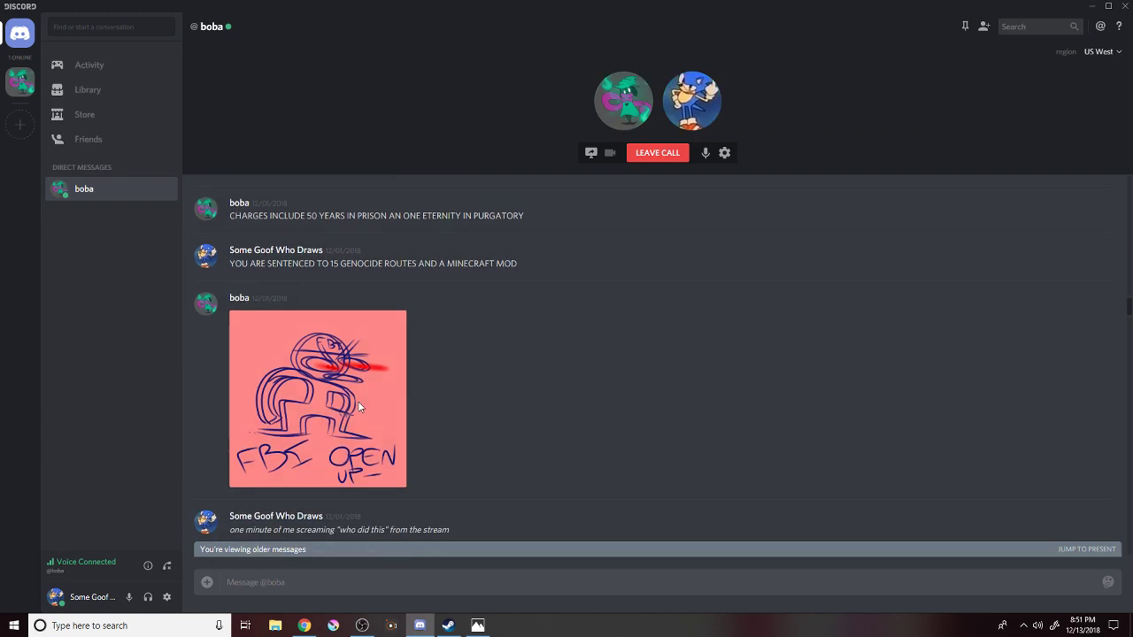
pyautogui.click(359, 405)
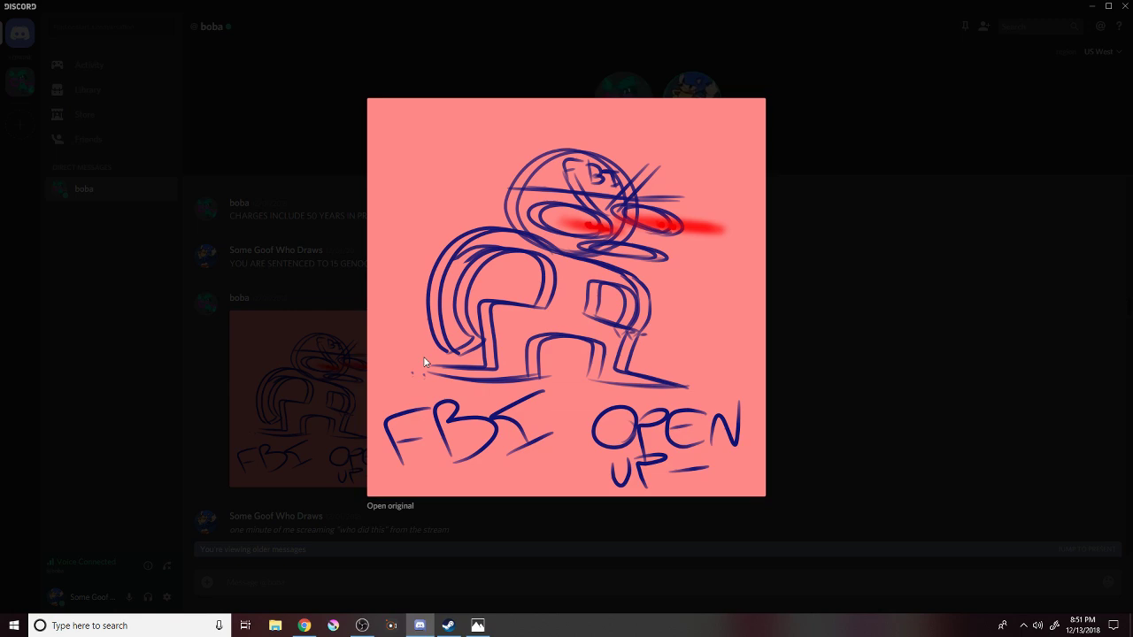
pyautogui.click(355, 352)
# Highlight the 'one minute of me screaming' message, then deselect it.
pyautogui.scroll(-5, 291, 340)
pyautogui.moveTo(230, 352); pyautogui.dragTo(474, 364)
pyautogui.click(475, 369)
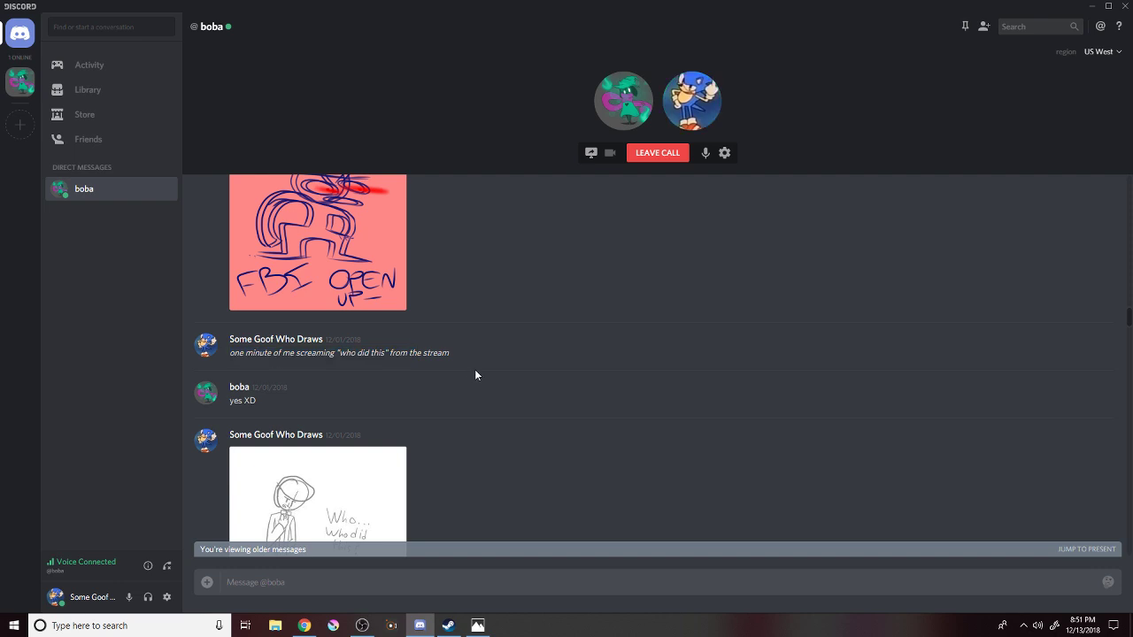
# Scroll down and back up through the history to the YouTube recommendations conversation.
pyautogui.scroll(-4, 475, 373)
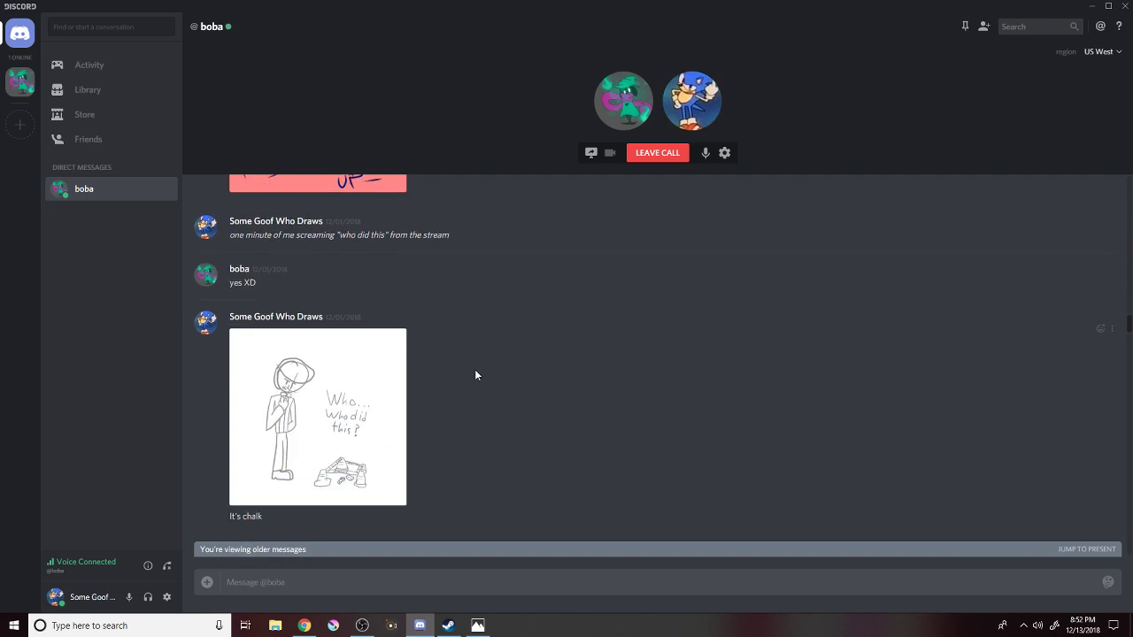
pyautogui.scroll(-9, 474, 370)
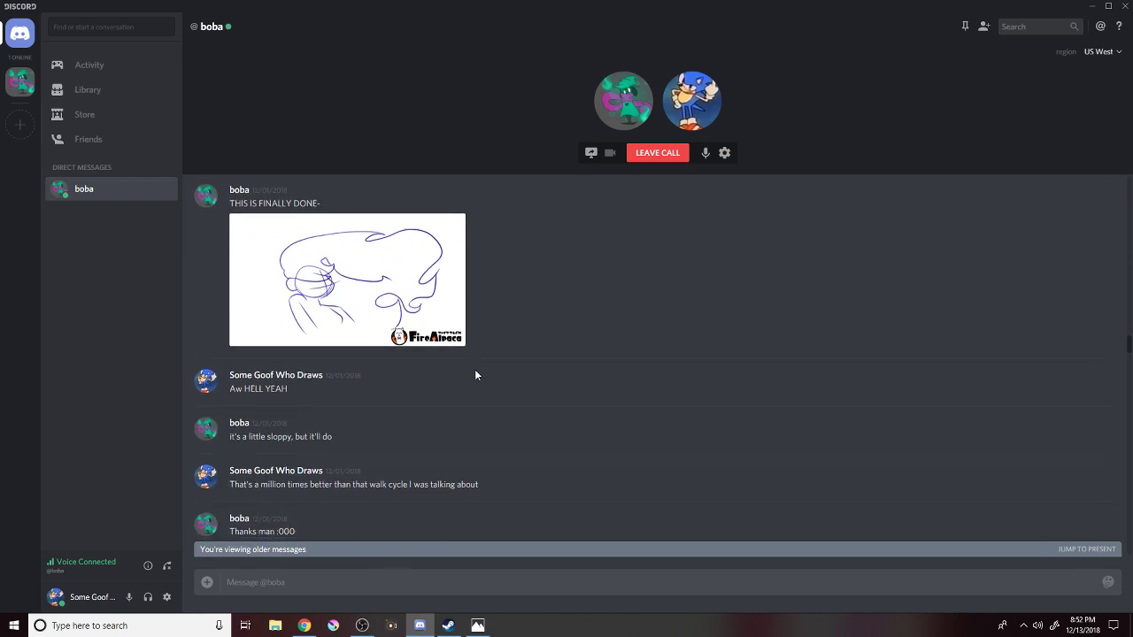
pyautogui.scroll(-1, 474, 369)
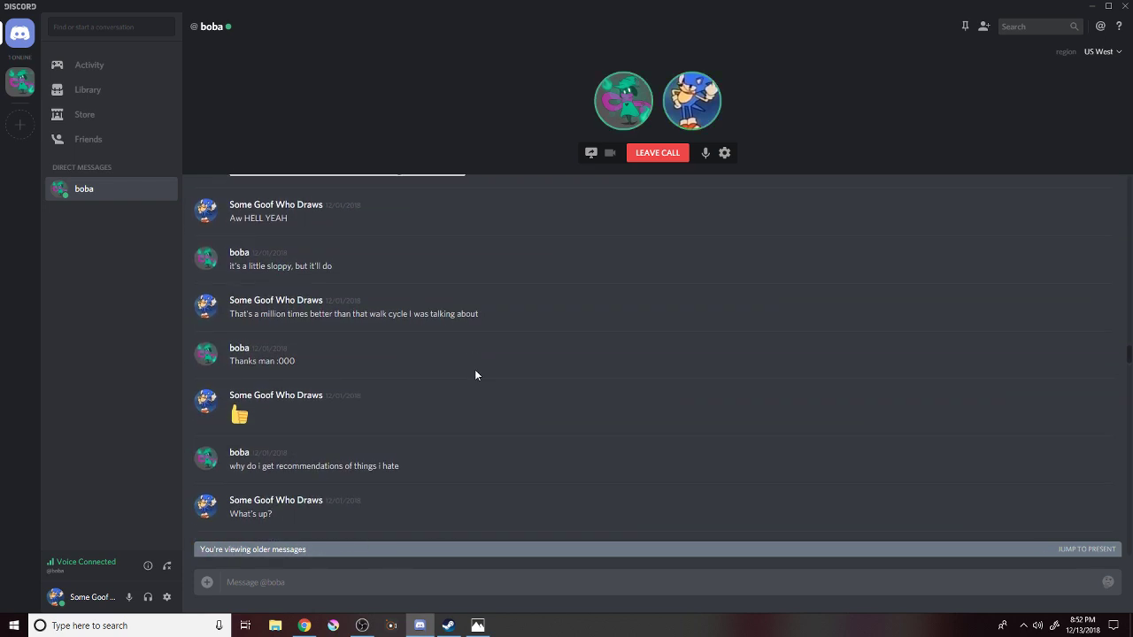
pyautogui.scroll(5, 475, 372)
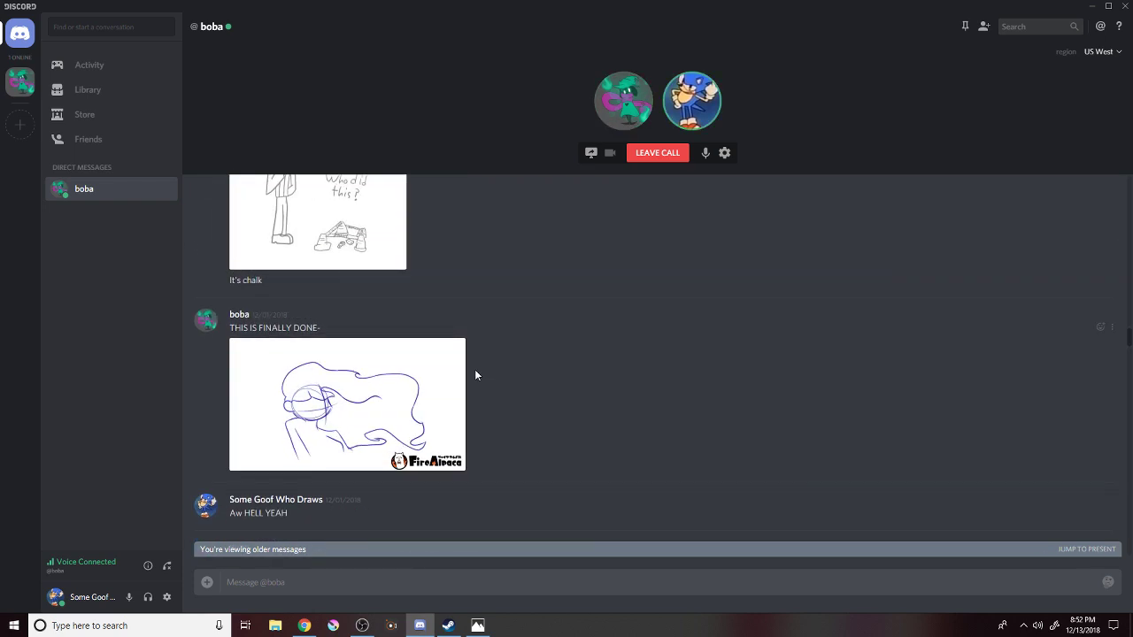
pyautogui.scroll(5, 475, 375)
pyautogui.scroll(5, 475, 376)
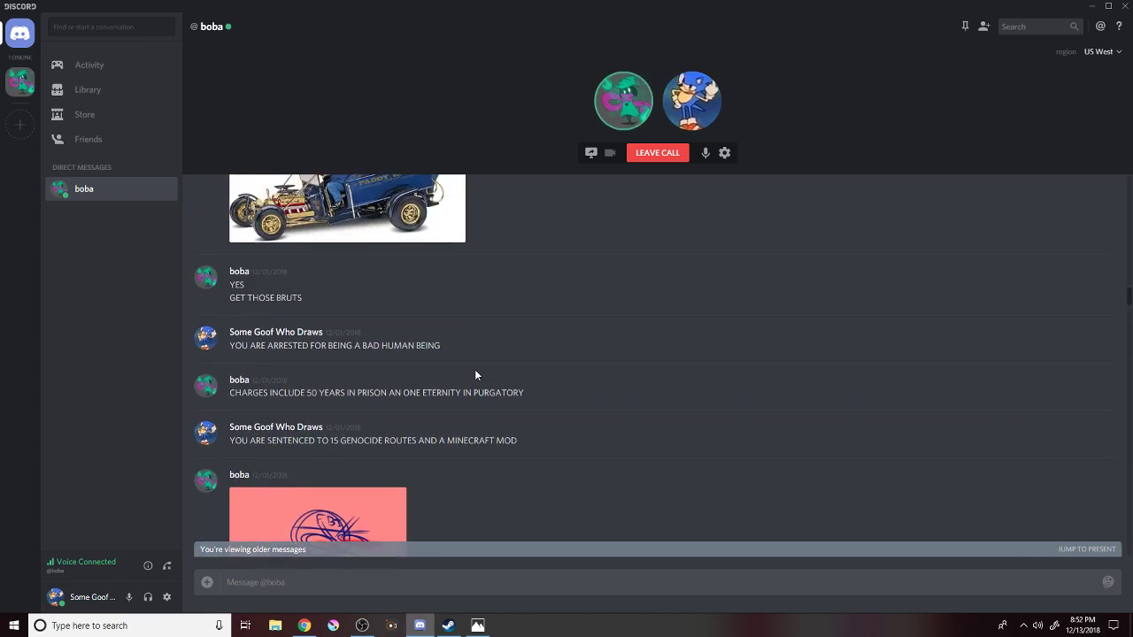
pyautogui.scroll(10, 475, 375)
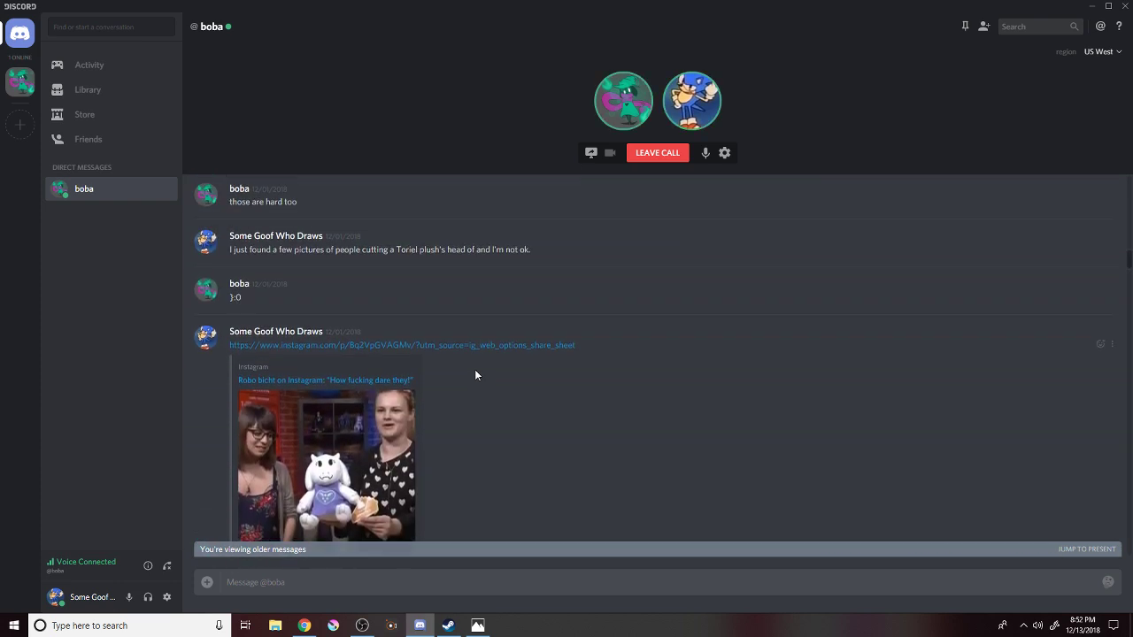
pyautogui.scroll(2, 475, 375)
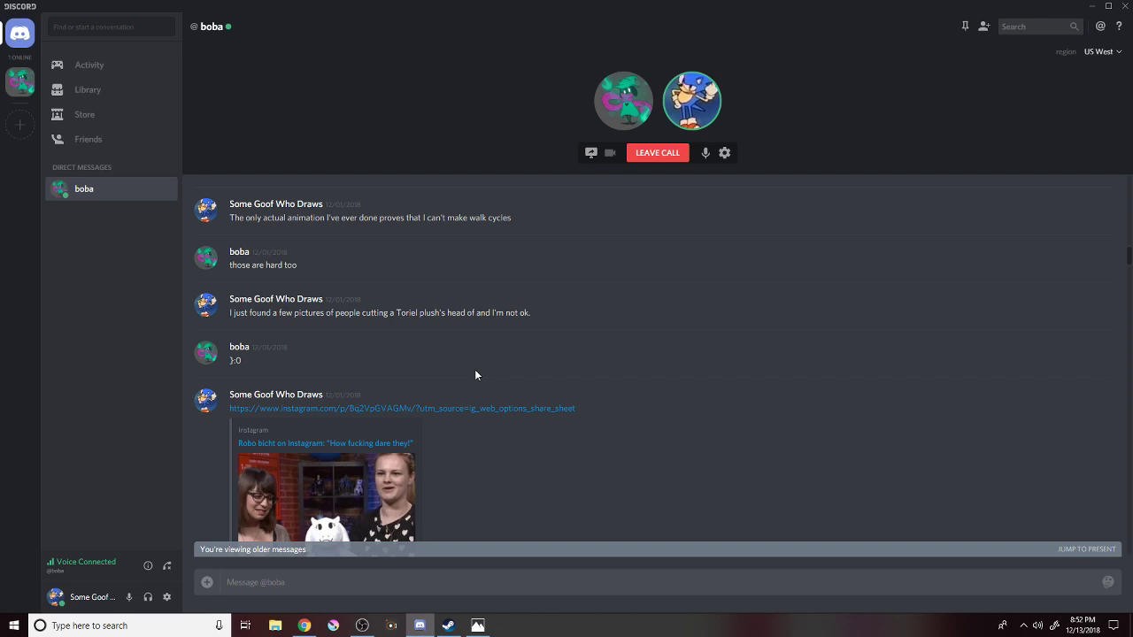
pyautogui.scroll(6, 475, 374)
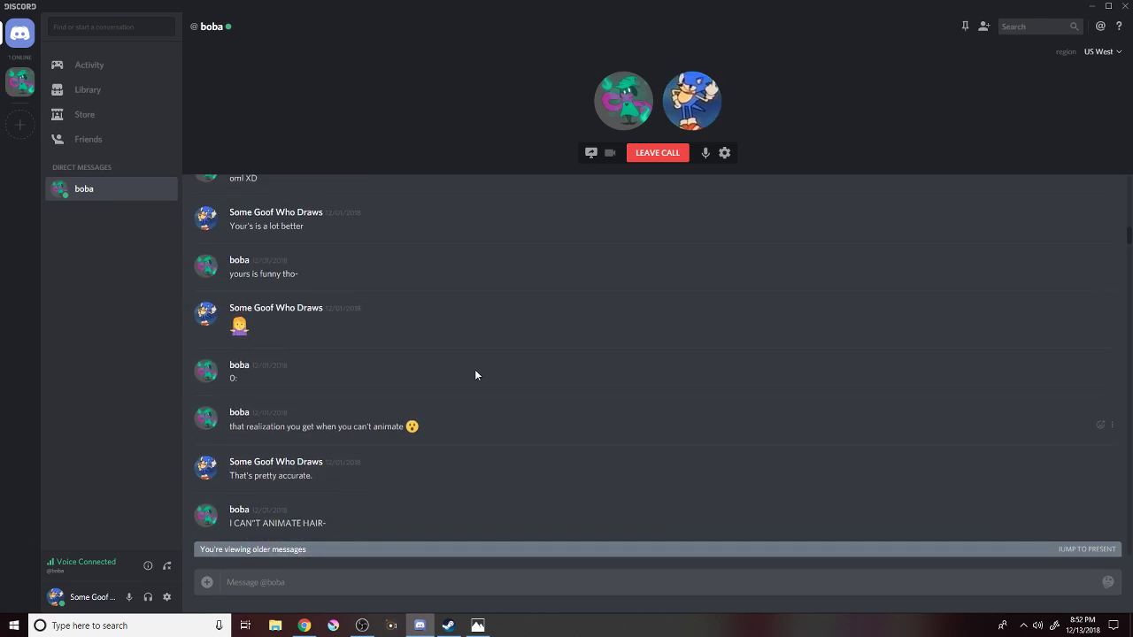
pyautogui.scroll(7, 475, 375)
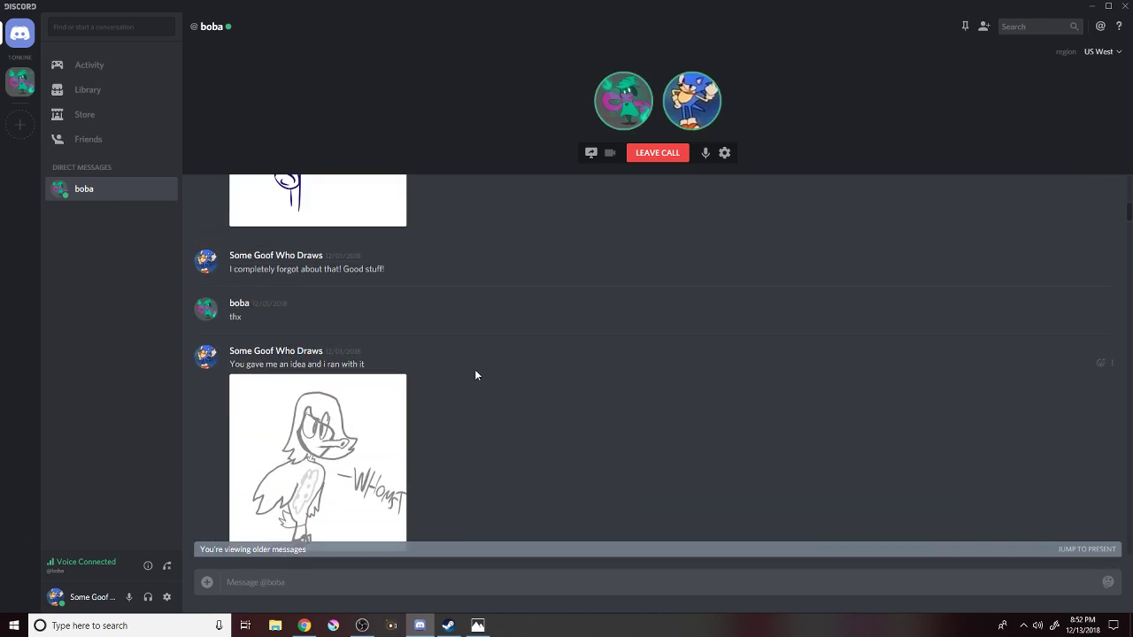
pyautogui.scroll(-15, 475, 375)
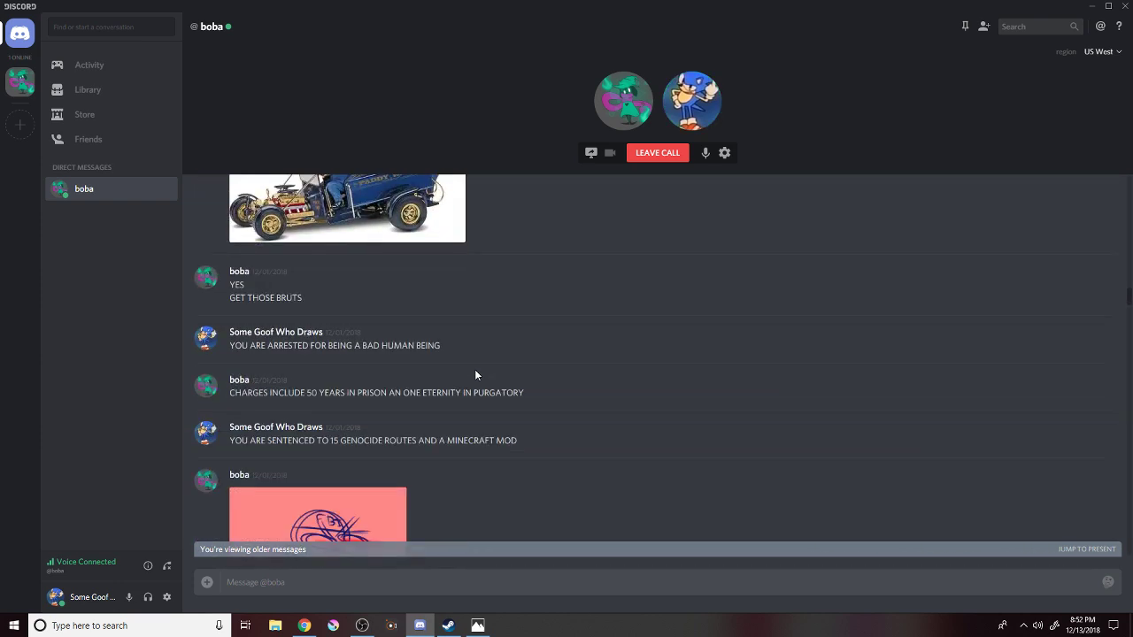
pyautogui.scroll(-10, 475, 375)
pyautogui.scroll(-3, 475, 376)
# Scroll to the 'Accurate?' OHSHI- drawing, view it full size, then close the preview.
pyautogui.scroll(-6, 475, 375)
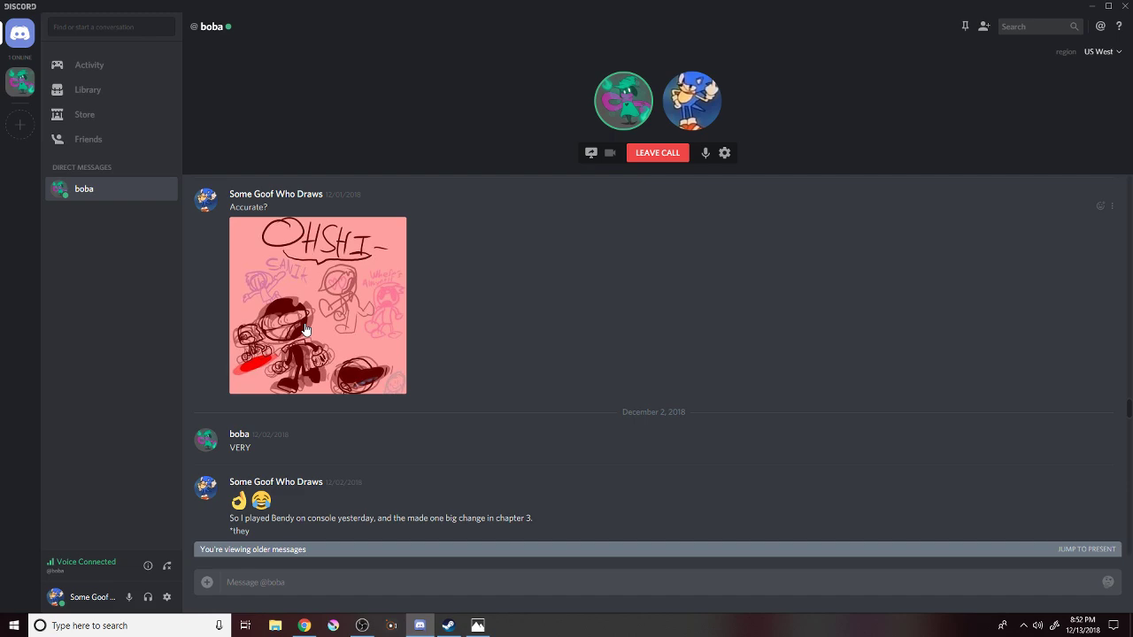
pyautogui.click(305, 329)
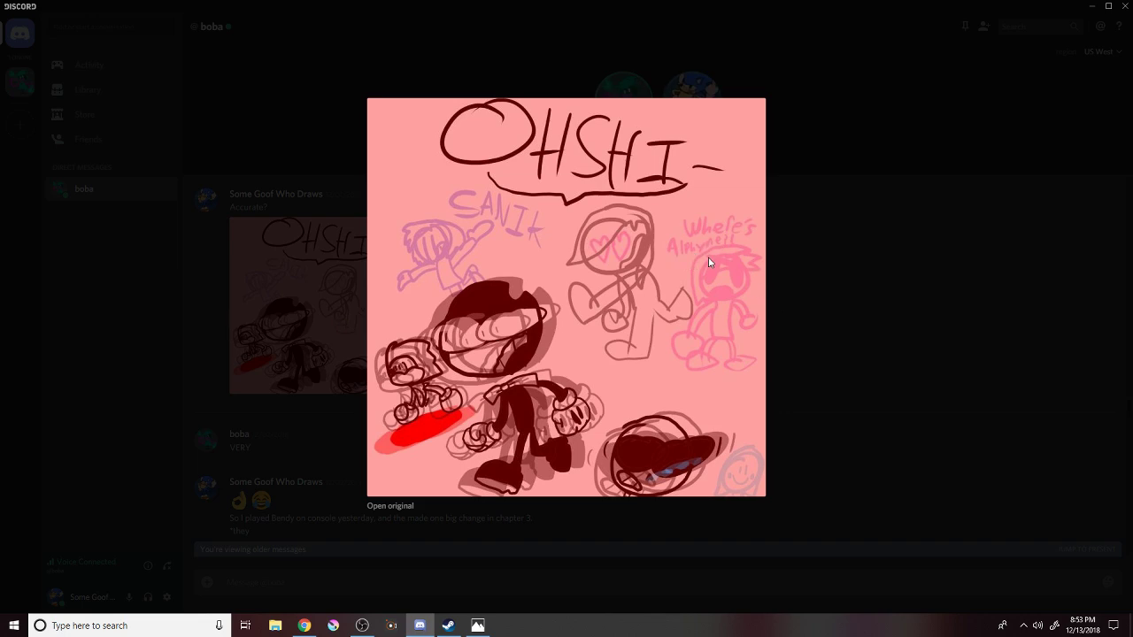
pyautogui.click(774, 232)
# Enlarge boba's 'Watchya thinkin about' drawing and close it.
pyautogui.scroll(-3, 761, 250)
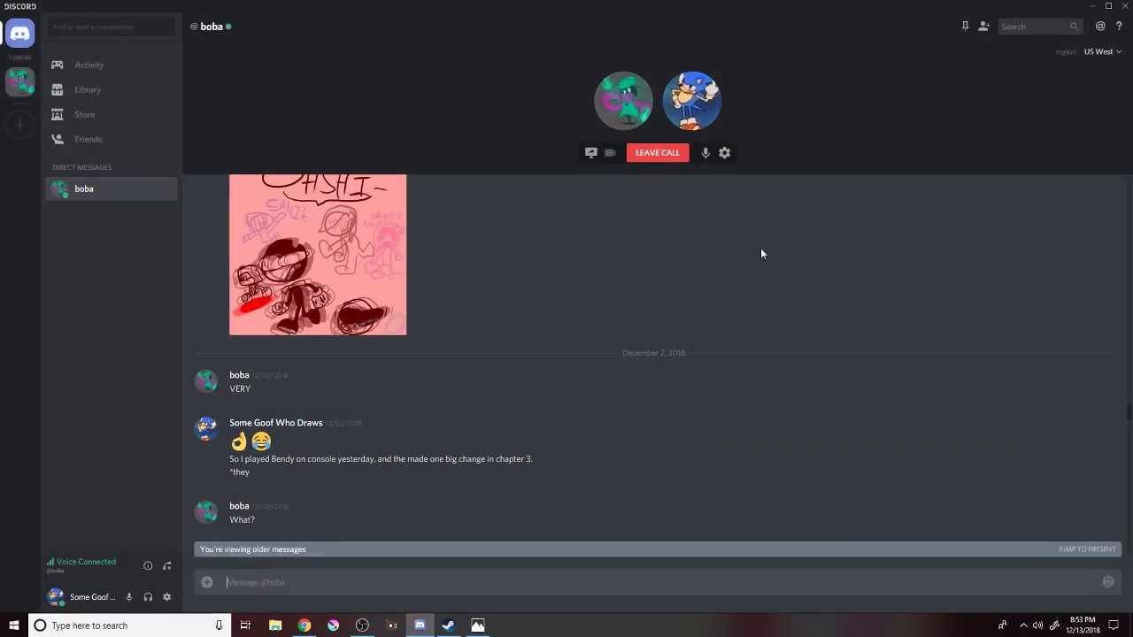
pyautogui.scroll(3, 510, 275)
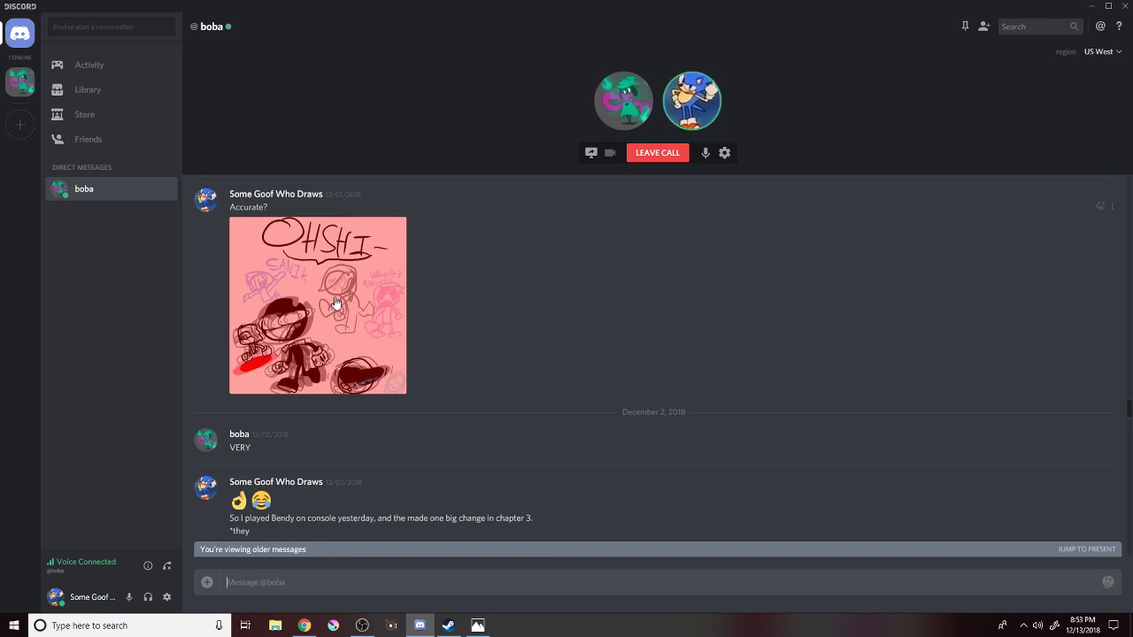
pyautogui.scroll(-7, 337, 303)
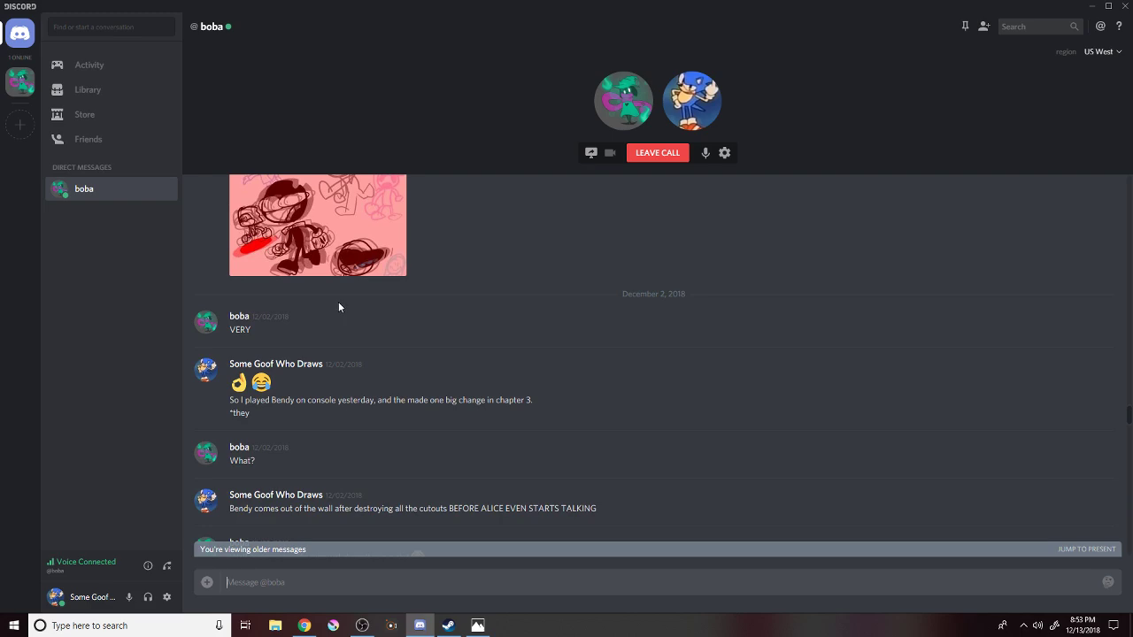
pyautogui.scroll(-5, 345, 316)
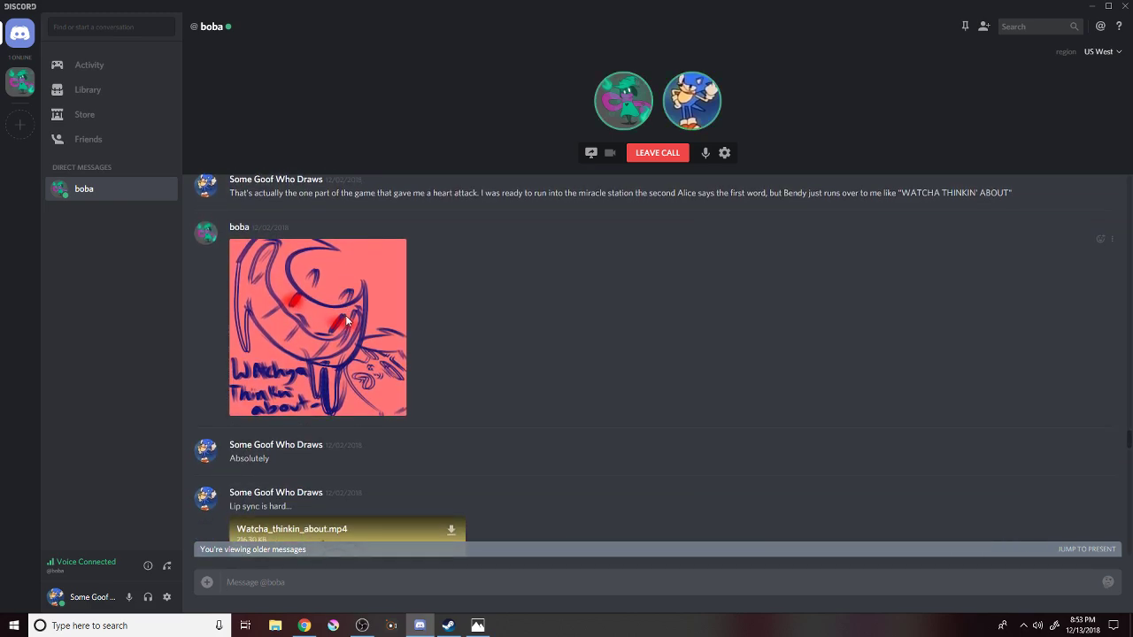
pyautogui.click(347, 320)
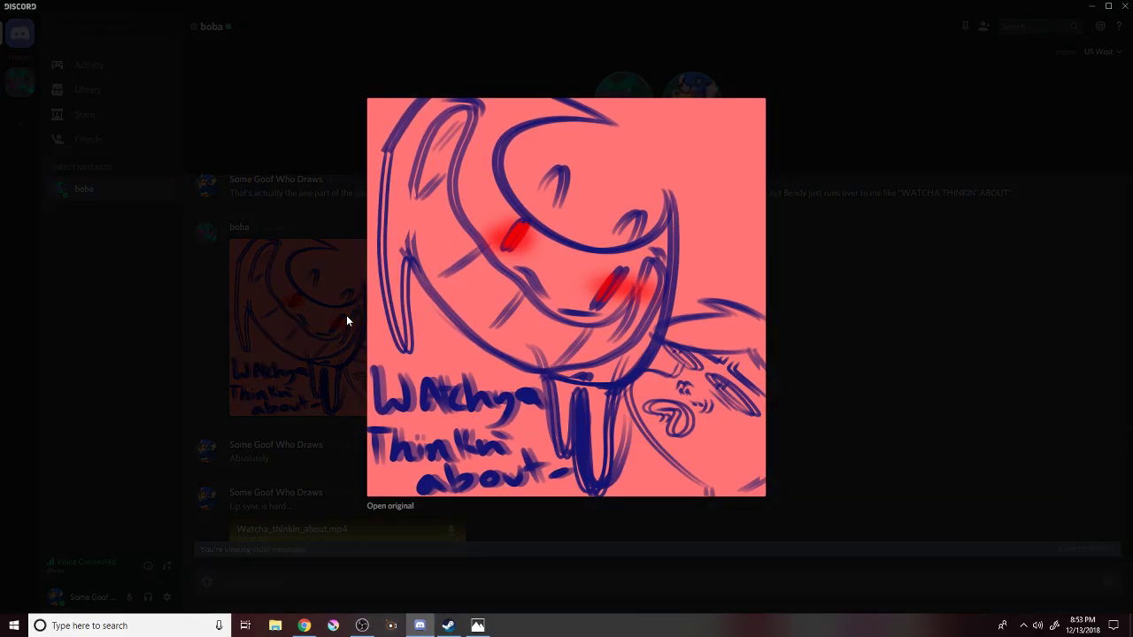
pyautogui.click(346, 321)
# Scroll down to the reaction image and the Ofo.mp4 post.
pyautogui.scroll(-8, 346, 321)
pyautogui.scroll(-5, 346, 321)
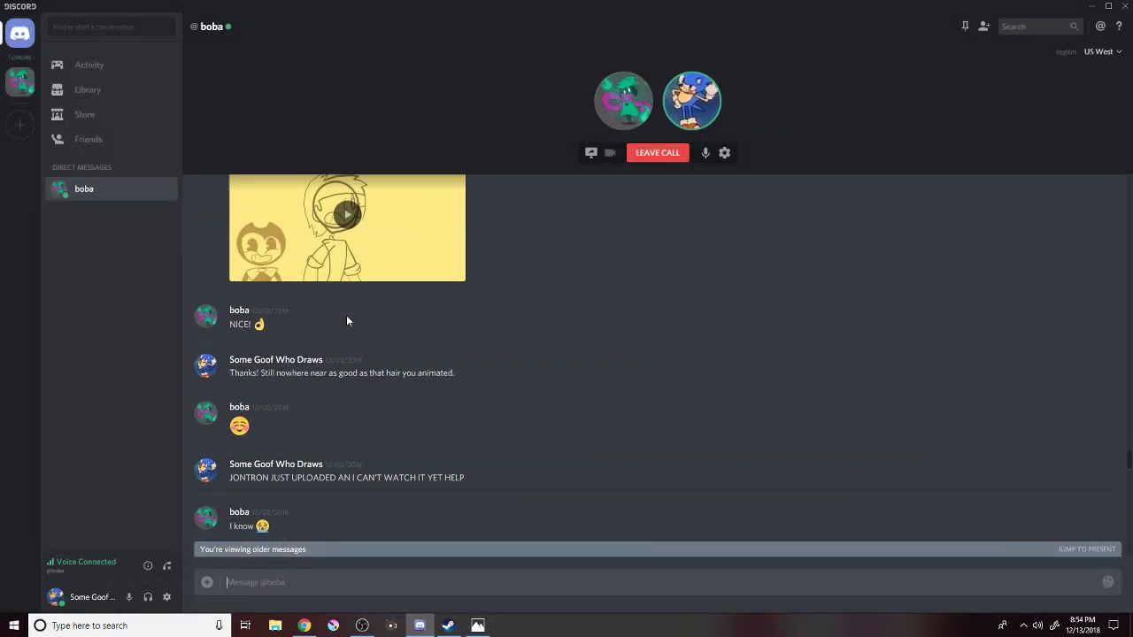
pyautogui.scroll(-5, 346, 318)
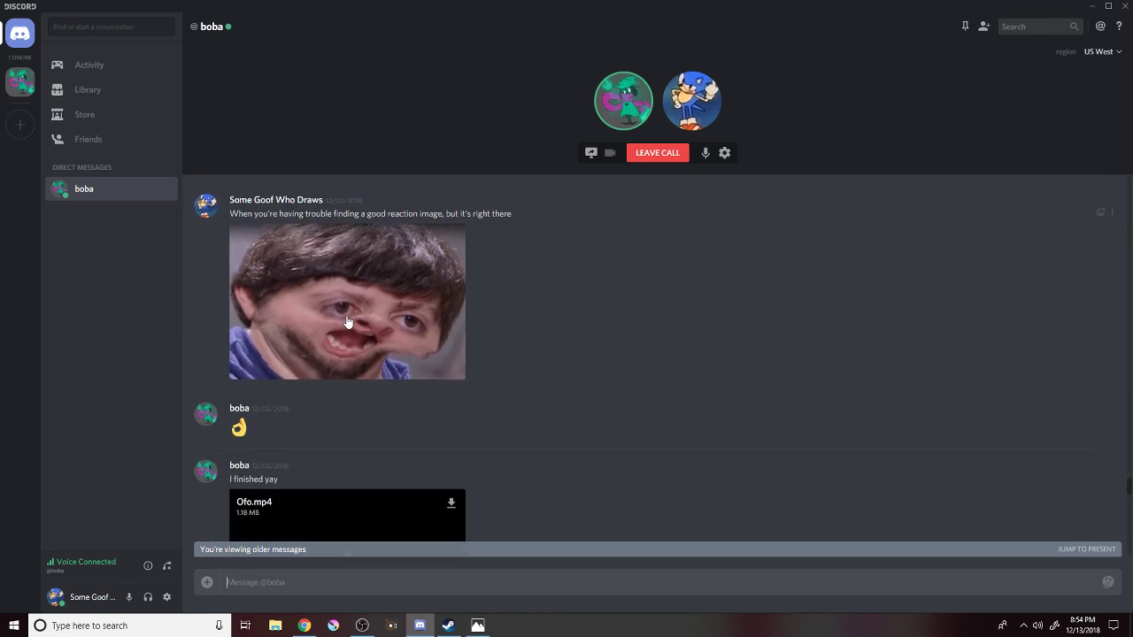
pyautogui.scroll(1, 347, 321)
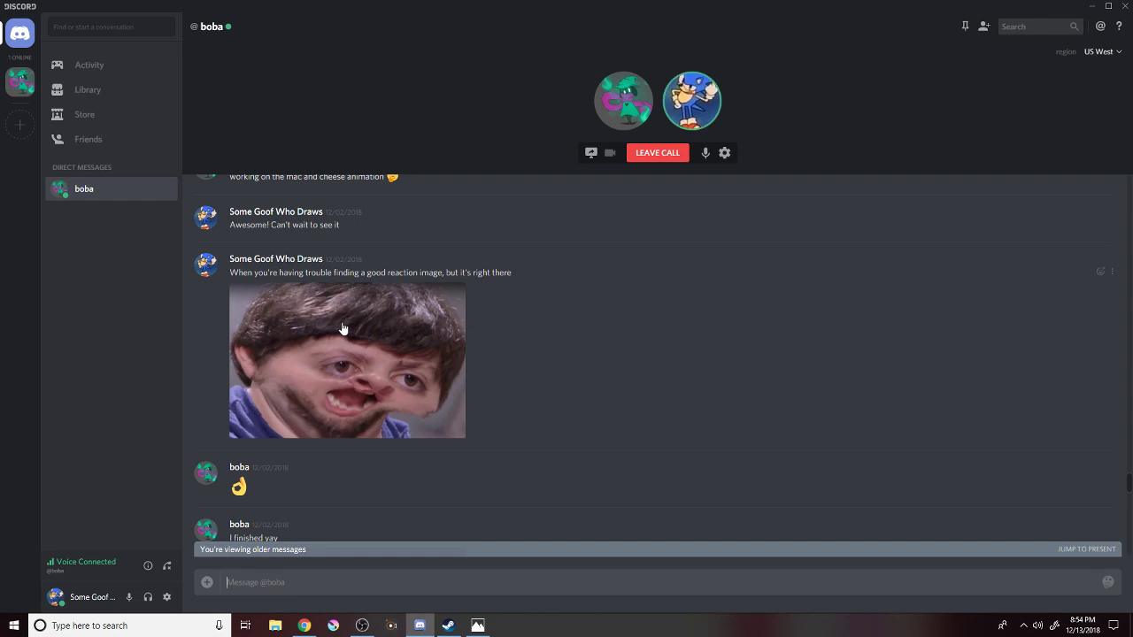
# View the reaction image and the mac and cheese cake photo enlarged, closing each.
pyautogui.click(343, 328)
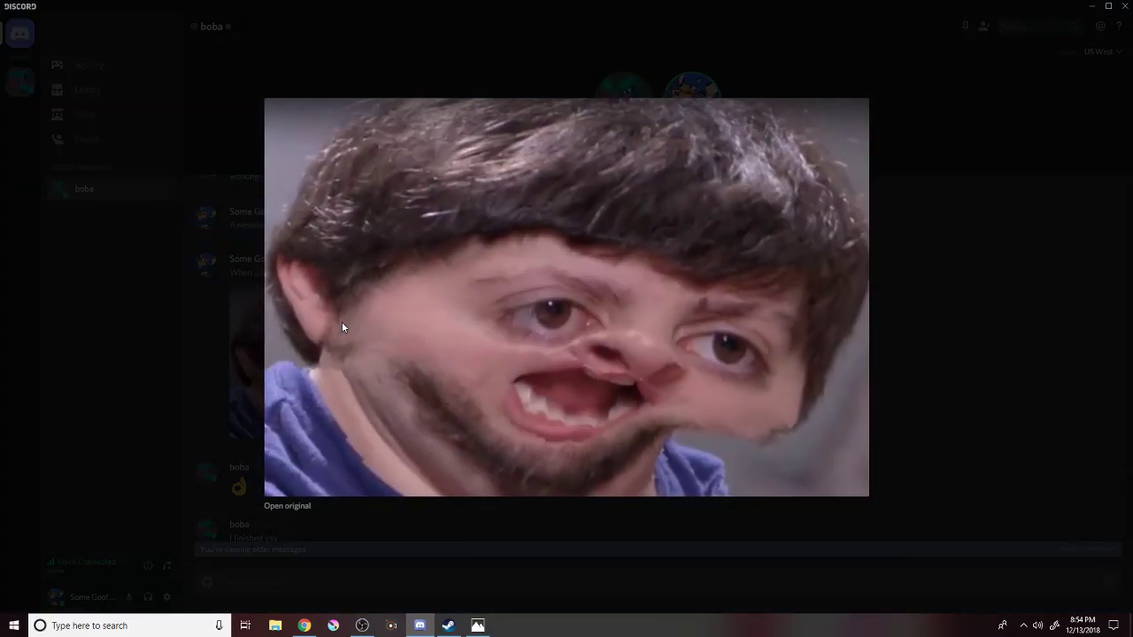
pyautogui.click(184, 483)
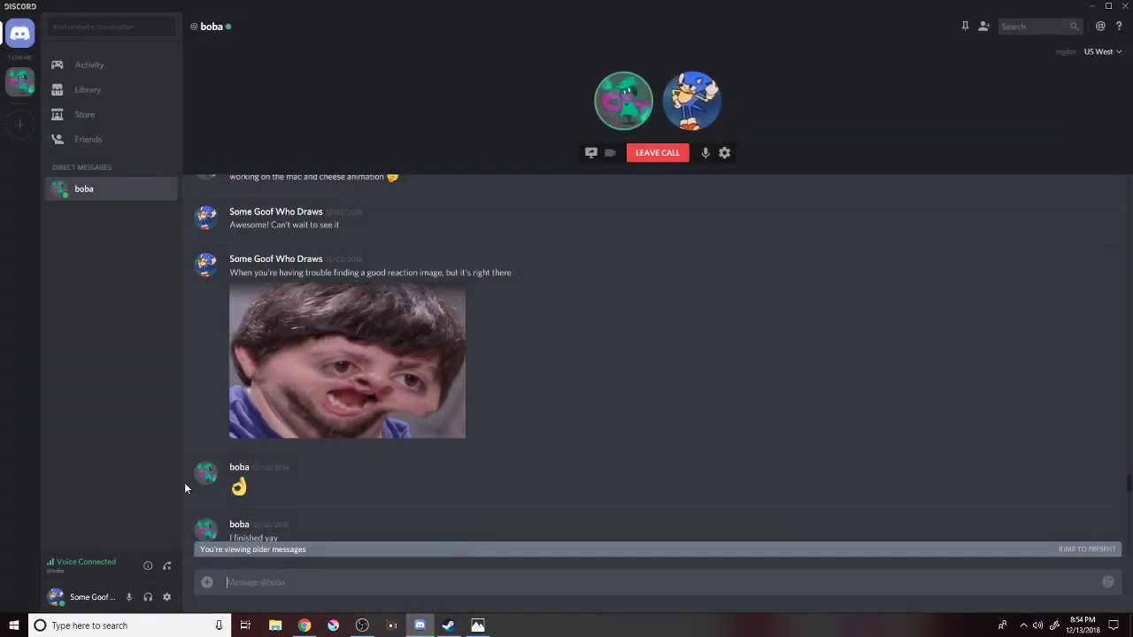
pyautogui.scroll(-1, 351, 470)
pyautogui.scroll(-4, 350, 476)
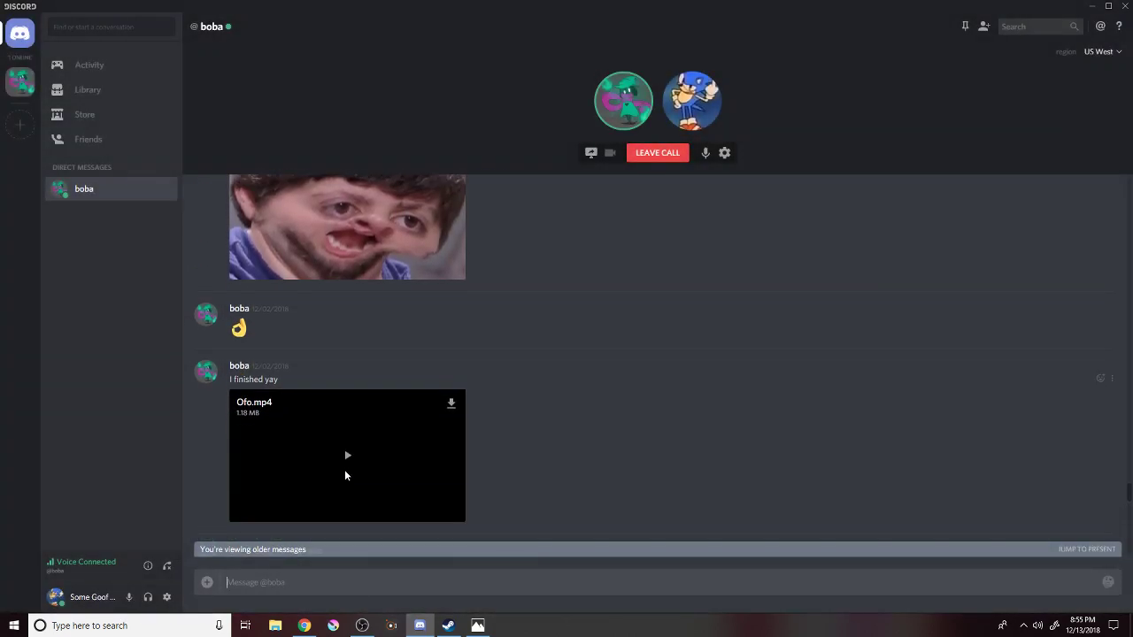
pyautogui.scroll(-5, 335, 383)
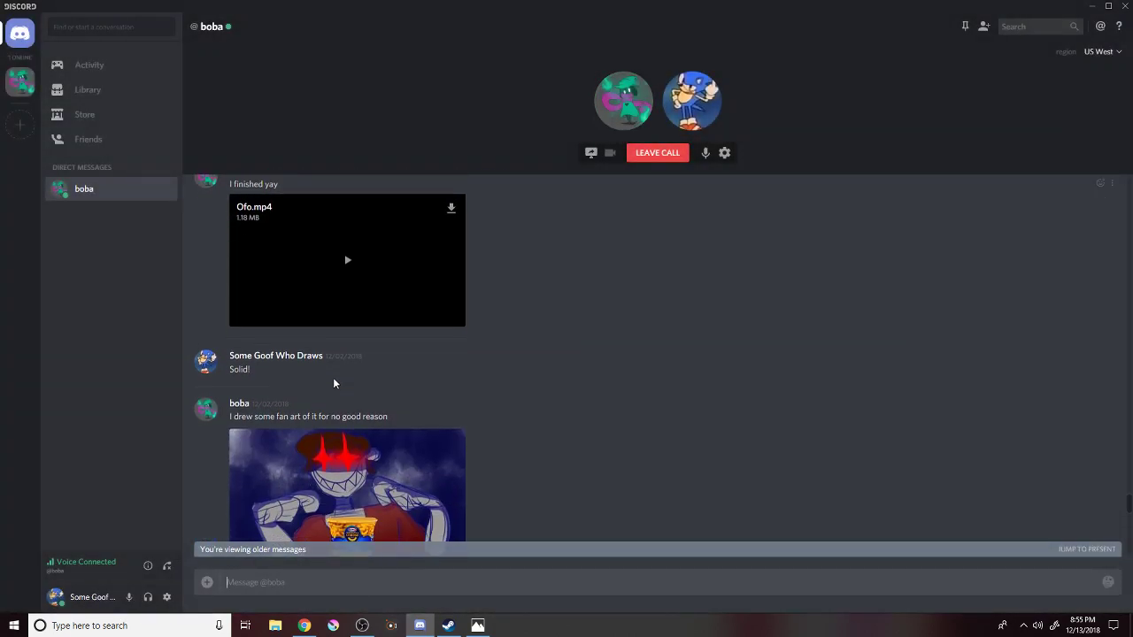
pyautogui.scroll(-10, 335, 383)
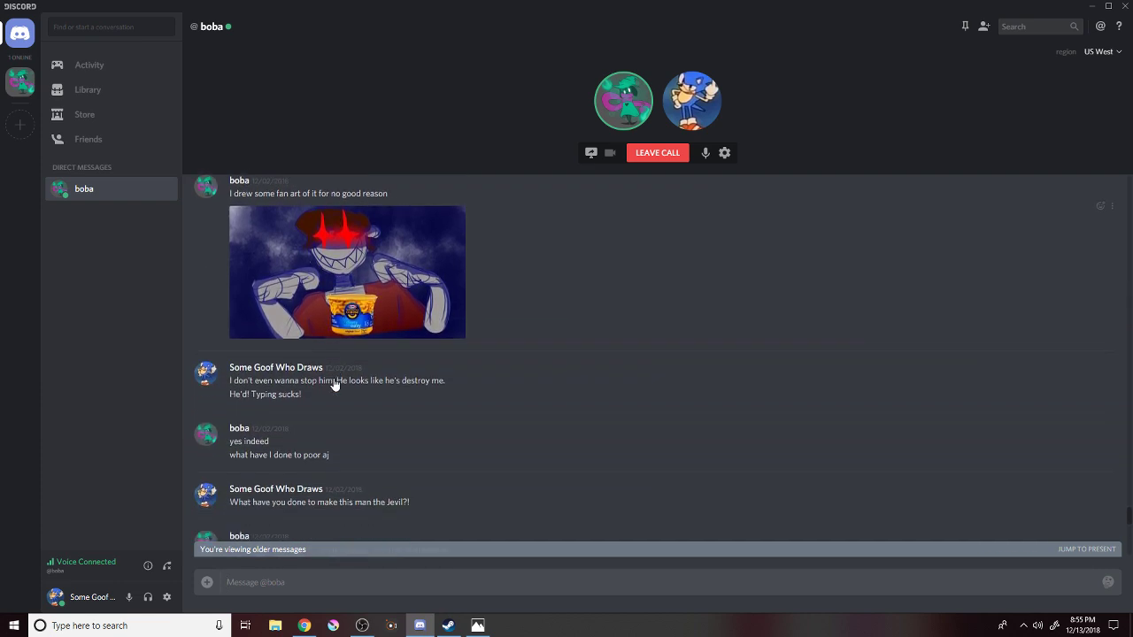
pyautogui.scroll(-7, 335, 383)
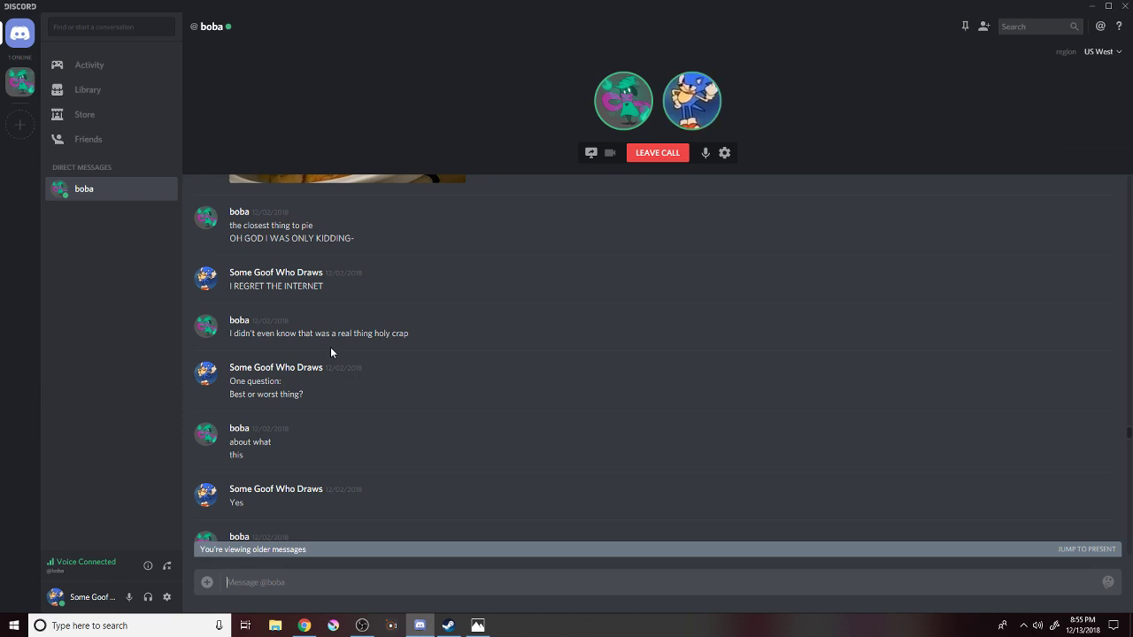
pyautogui.scroll(5, 330, 347)
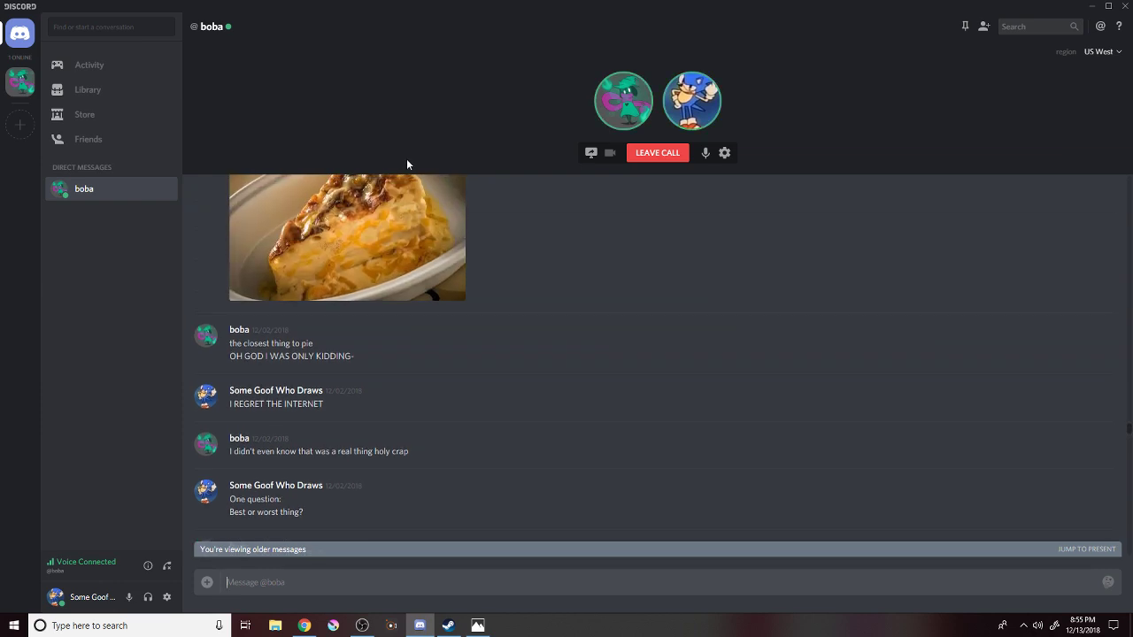
pyautogui.click(353, 332)
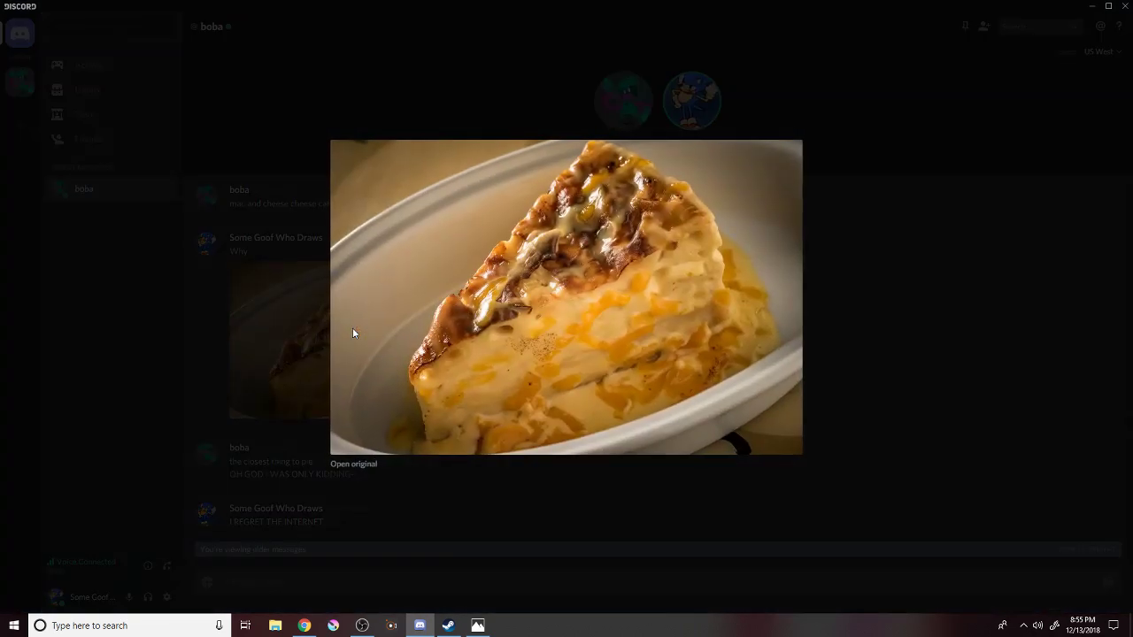
pyautogui.click(324, 292)
# Scroll down and open the 'took a break for dinner' mac an' cheese drawing full size.
pyautogui.scroll(3, 324, 292)
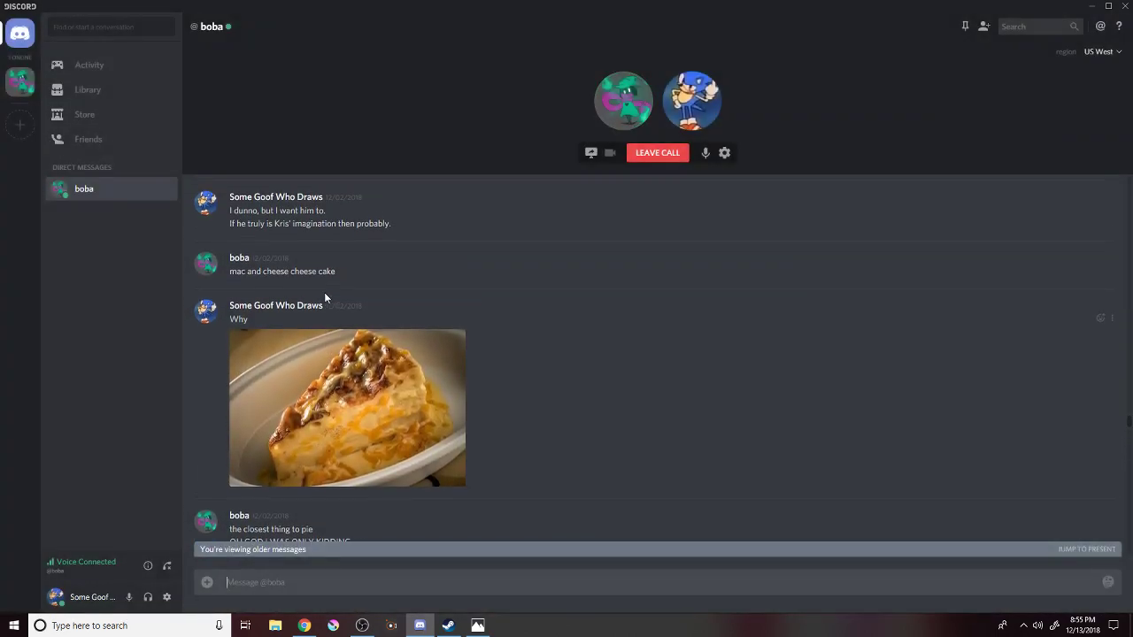
pyautogui.scroll(-4, 324, 292)
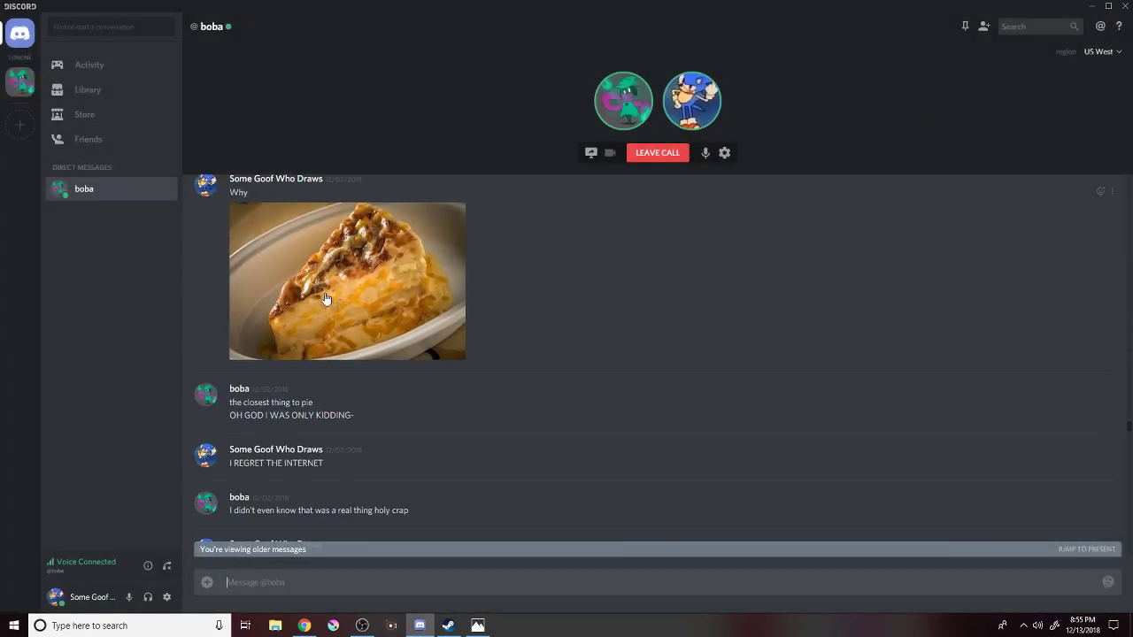
pyautogui.scroll(1, 325, 299)
pyautogui.scroll(-4, 325, 298)
pyautogui.scroll(-5, 325, 298)
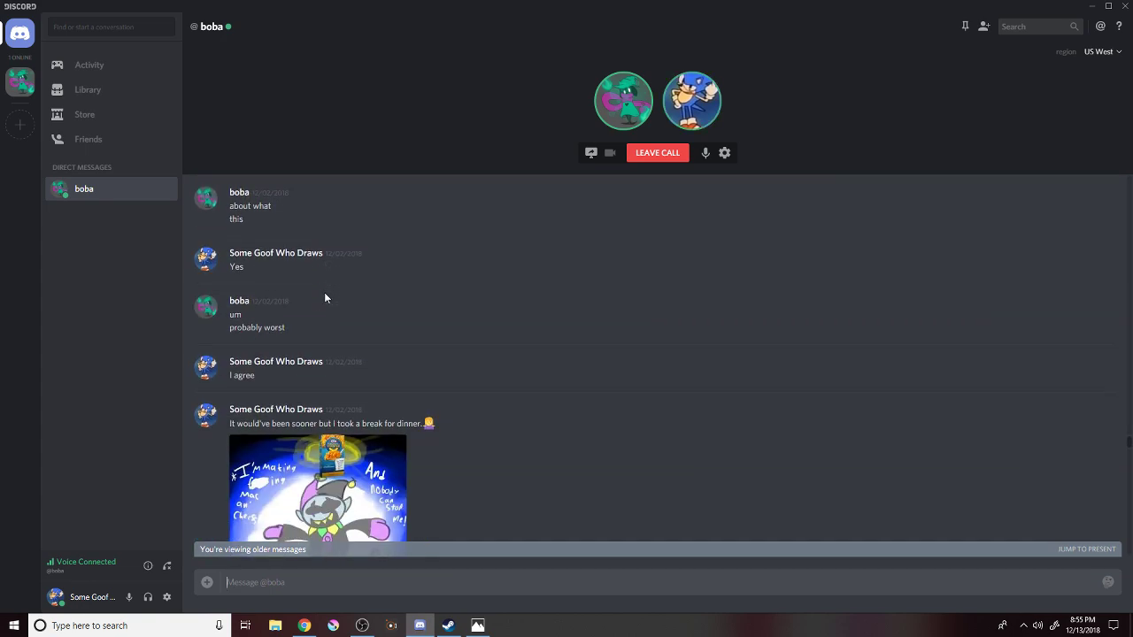
pyautogui.click(325, 298)
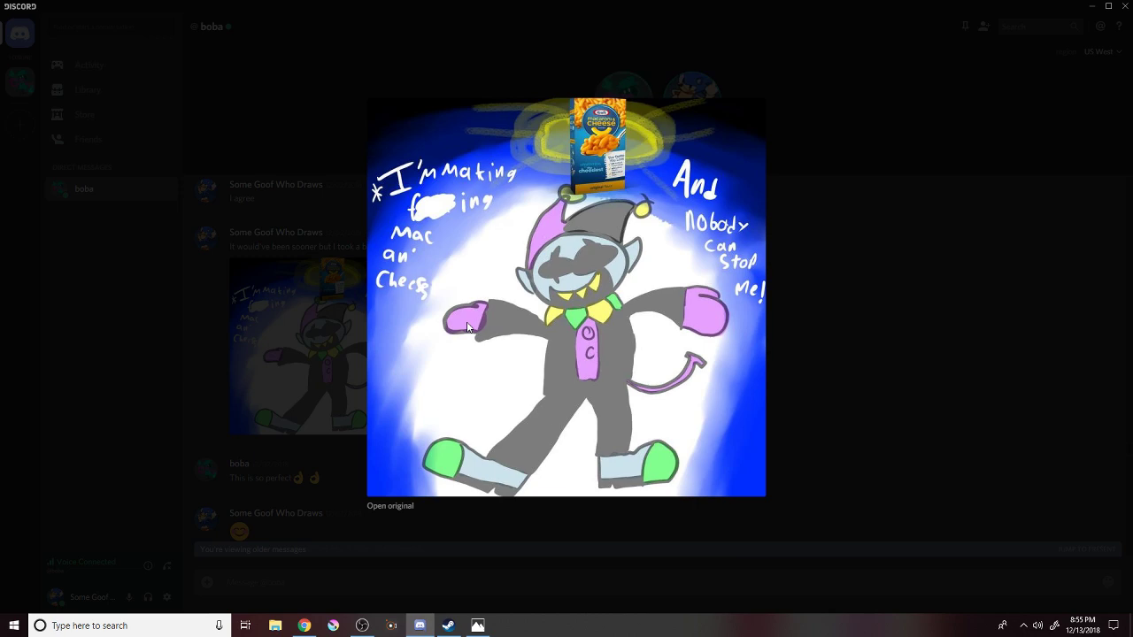
# Close the 'Only the most exquisite Cheese' drawing and scroll down to boba's 'it looks familiar' reply.
pyautogui.click(252, 346)
pyautogui.scroll(-3, 253, 350)
pyautogui.scroll(5, 251, 351)
pyautogui.scroll(10, 251, 351)
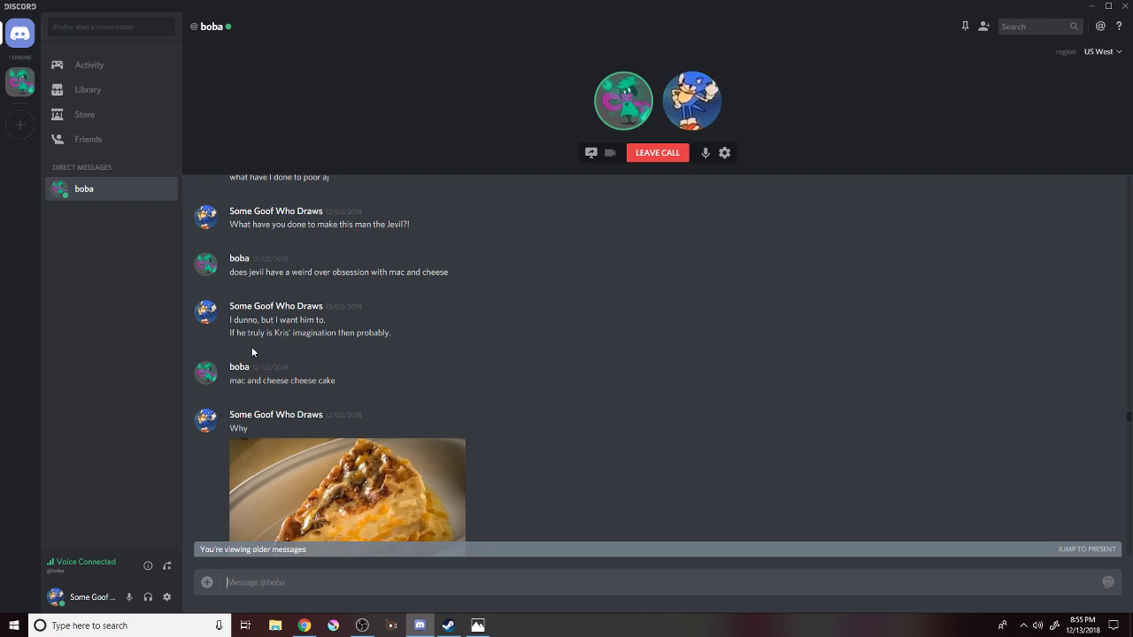
pyautogui.scroll(-5, 252, 352)
pyautogui.scroll(-4, 252, 352)
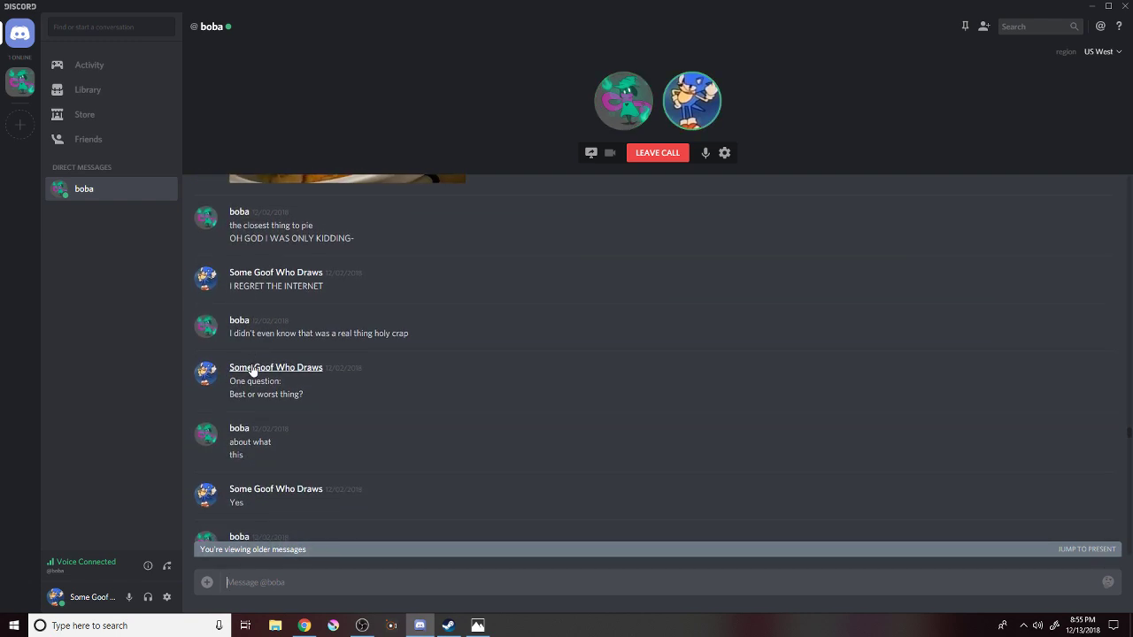
pyautogui.scroll(-3, 251, 385)
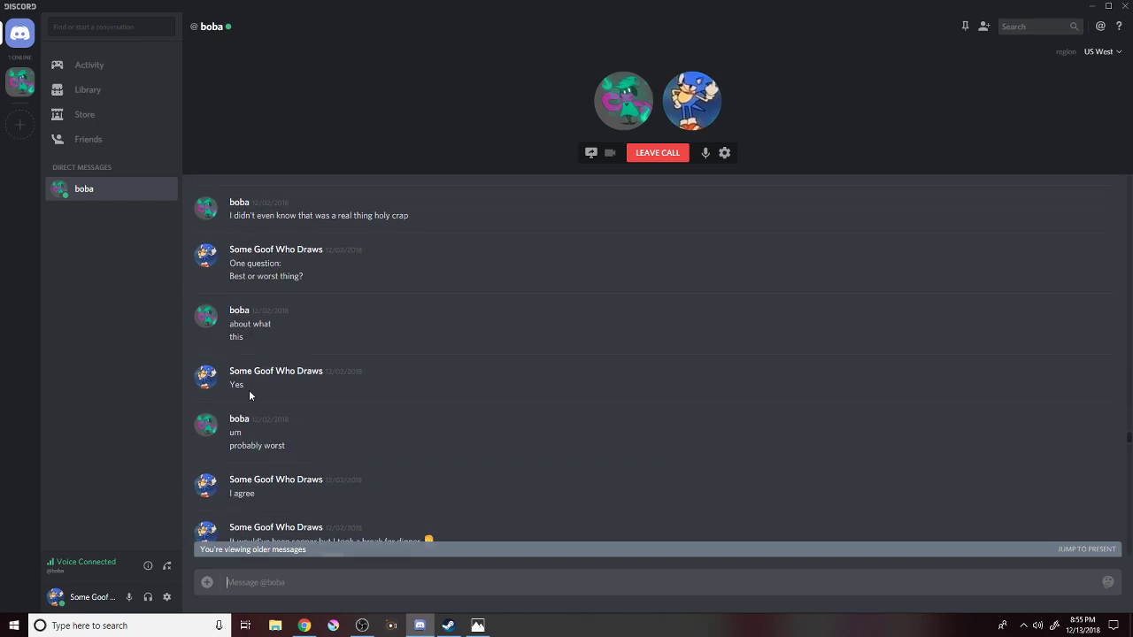
pyautogui.scroll(-6, 249, 392)
pyautogui.scroll(-5, 250, 395)
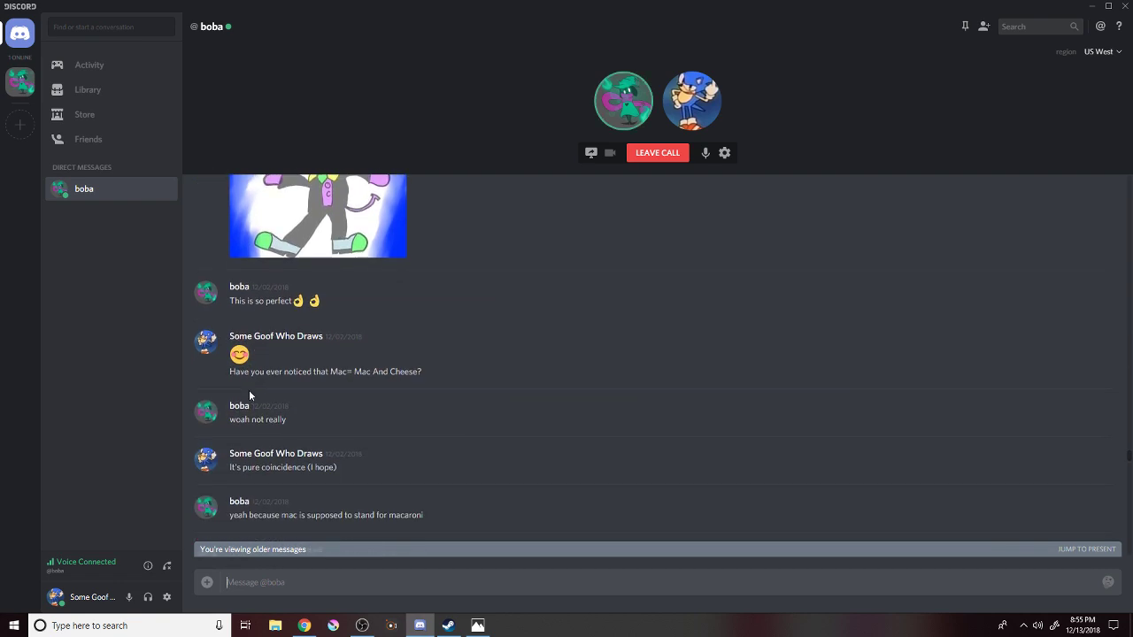
pyautogui.scroll(-6, 249, 396)
pyautogui.scroll(-7, 248, 390)
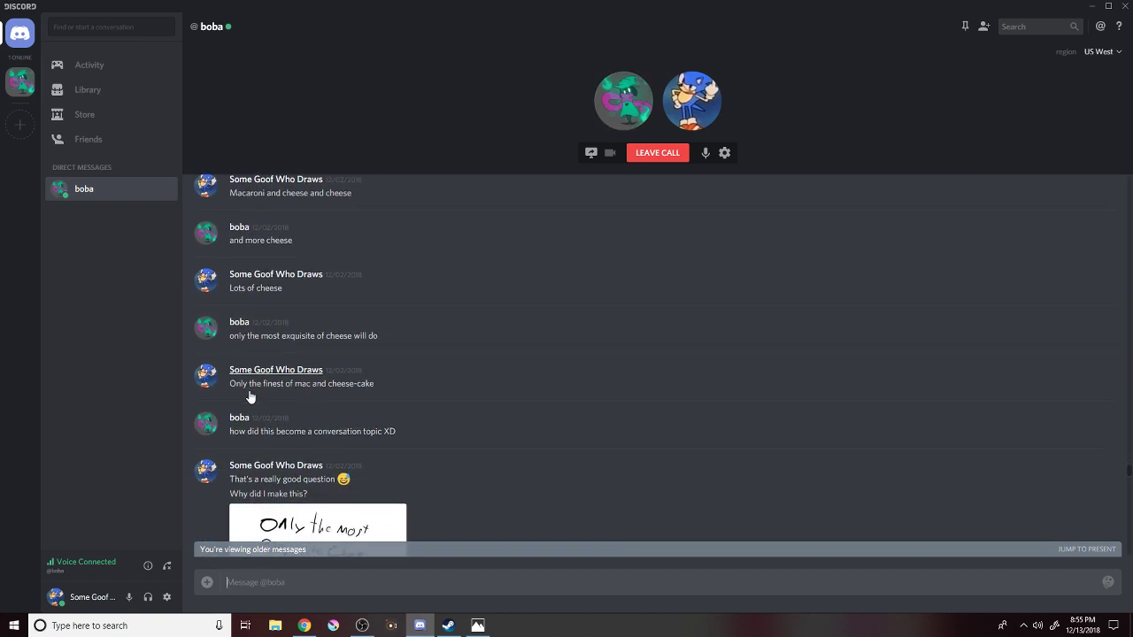
pyautogui.click(245, 402)
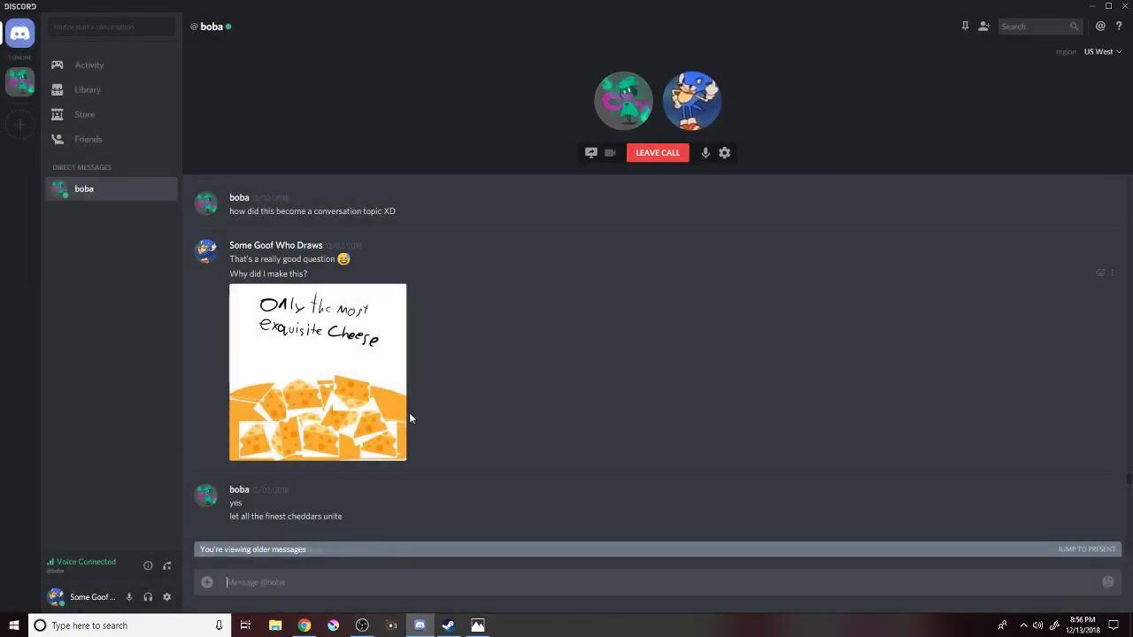
pyautogui.scroll(3, 388, 423)
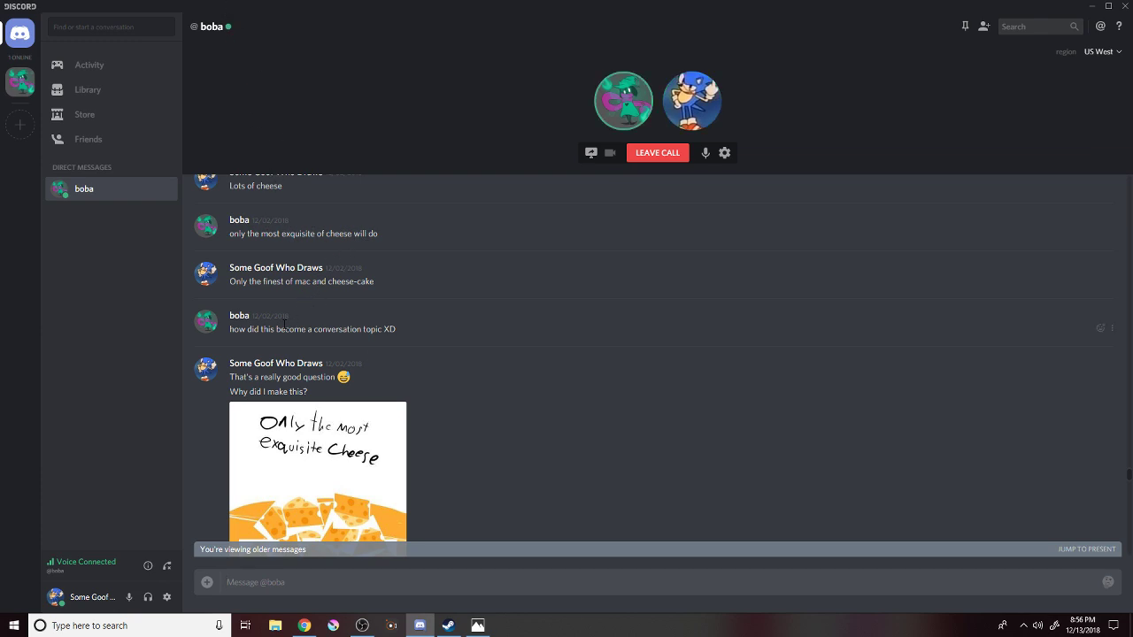
pyautogui.scroll(-5, 275, 341)
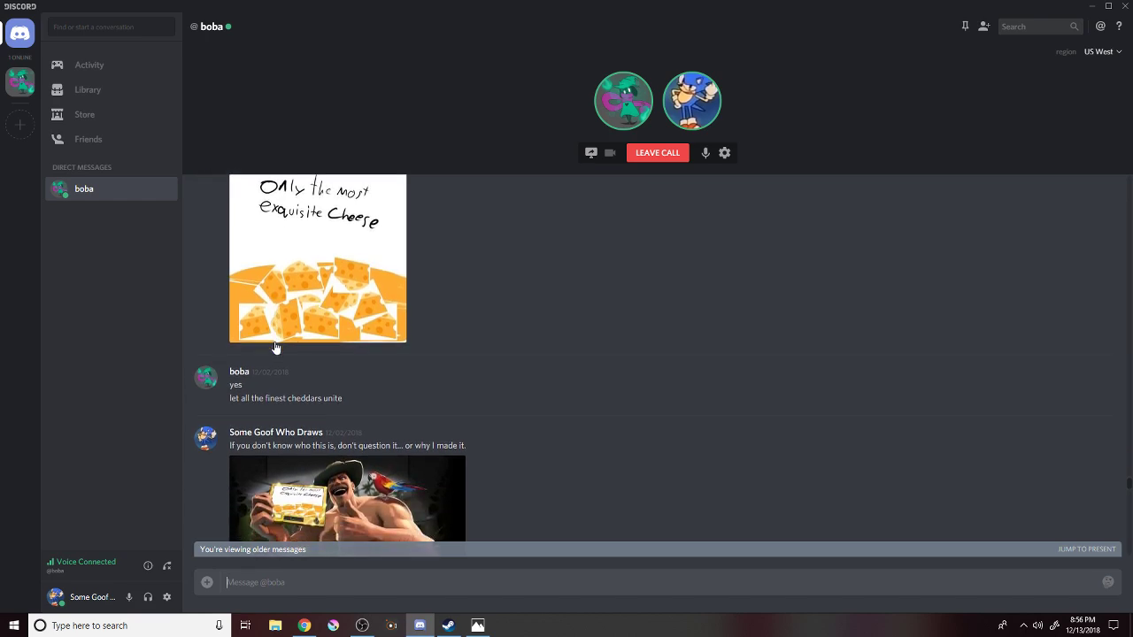
pyautogui.scroll(-4, 276, 348)
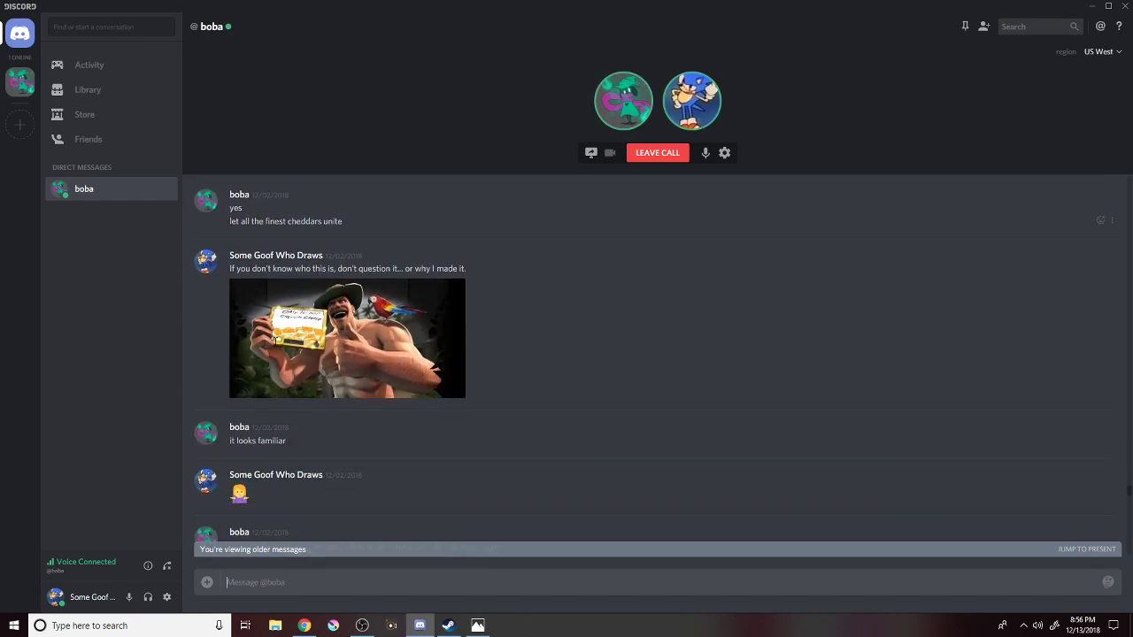
# View the man-holding-the-cheese-card picture enlarged, then scroll down to the December 3 Bendy drawing.
pyautogui.click(275, 348)
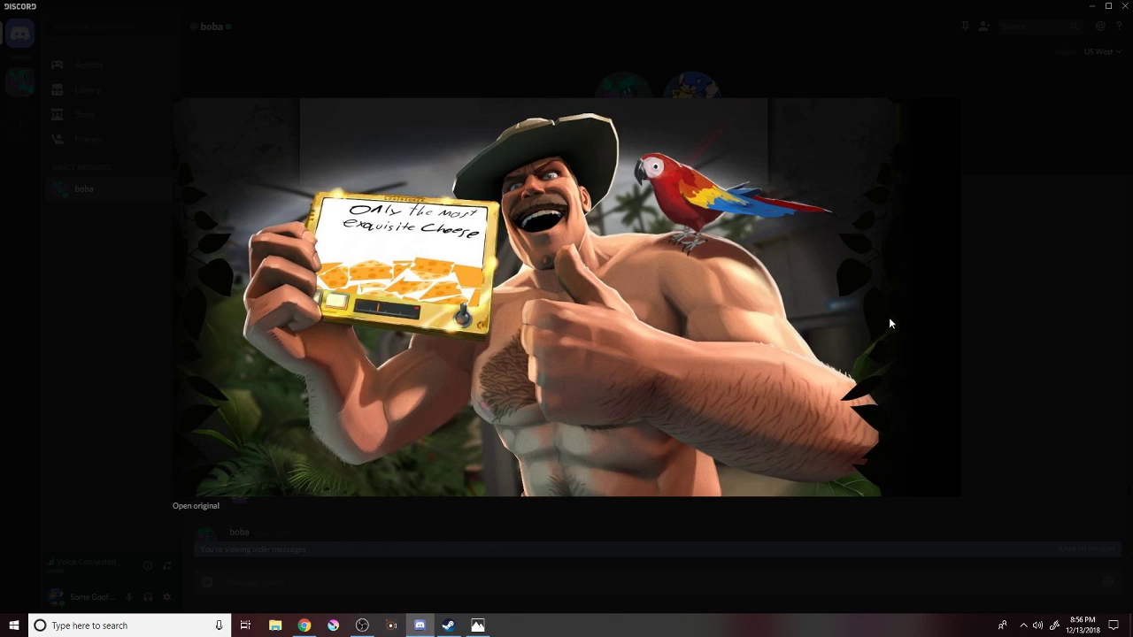
pyautogui.click(987, 327)
pyautogui.scroll(-3, 522, 352)
pyautogui.scroll(-5, 509, 354)
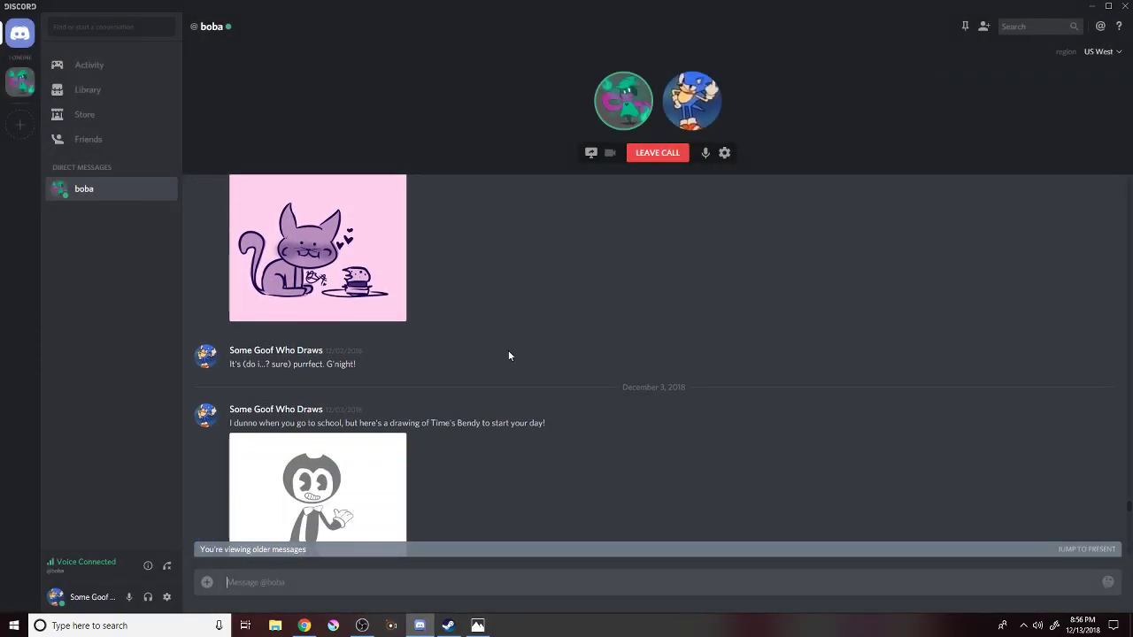
pyautogui.scroll(-1, 509, 356)
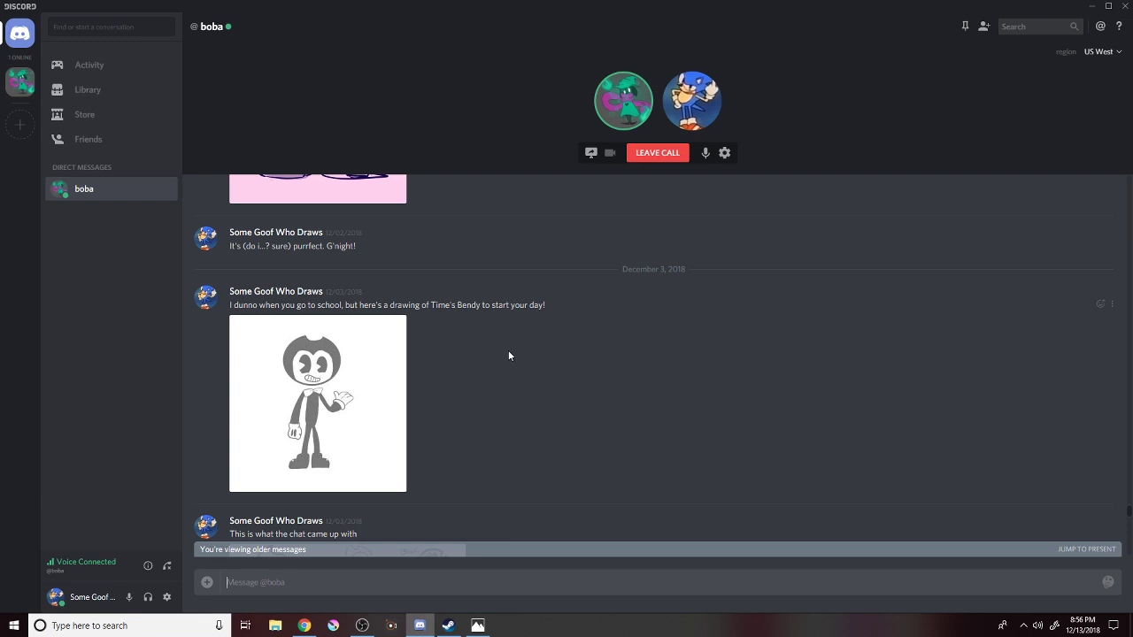
pyautogui.scroll(-1, 509, 356)
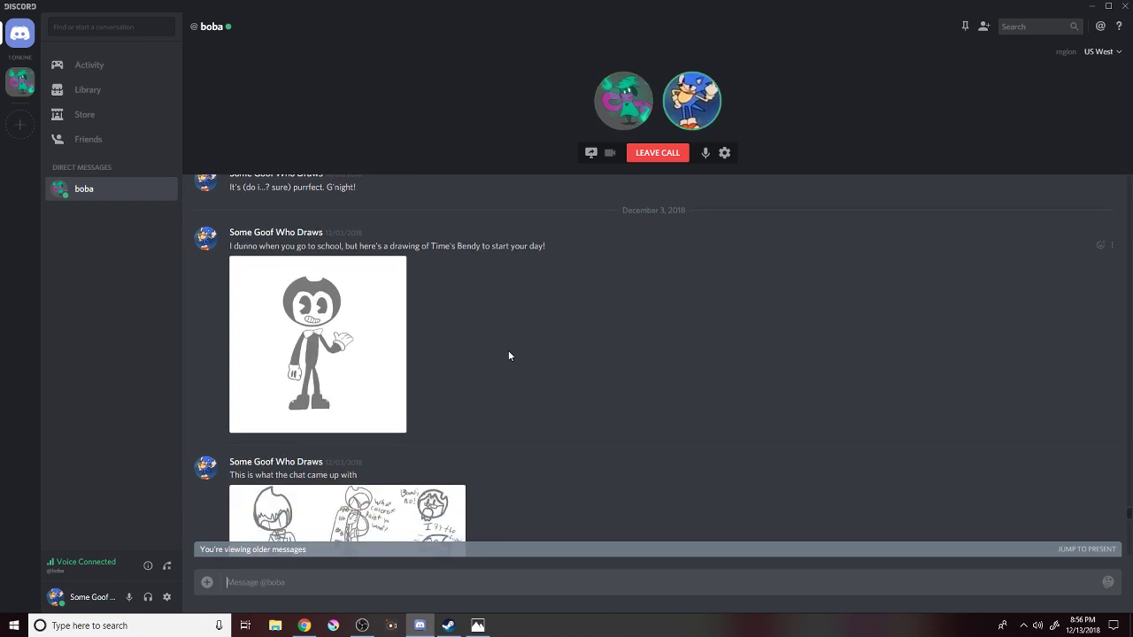
pyautogui.scroll(-1, 509, 356)
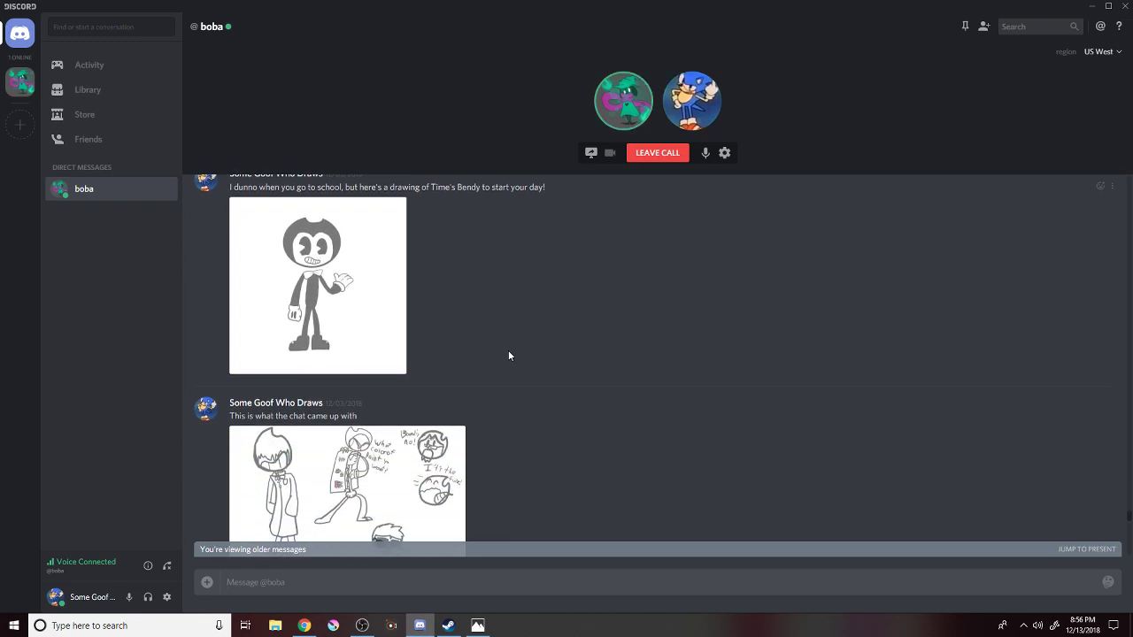
pyautogui.scroll(1, 509, 355)
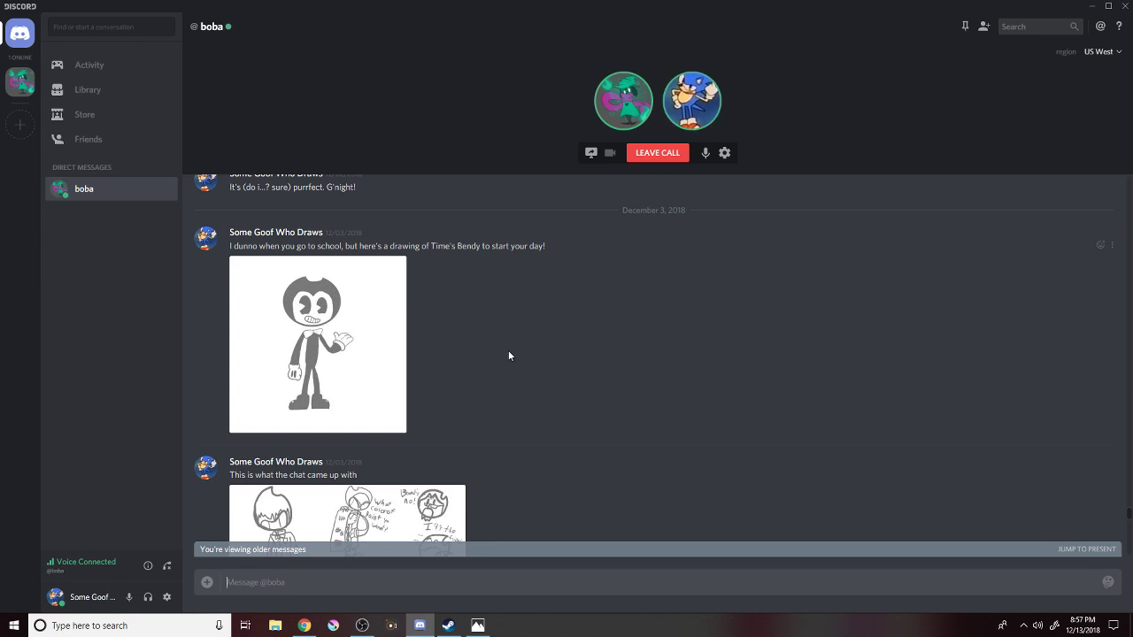
# Scroll down until the full 'This is what the chat came up with' sketch and boba's YouTube-link reply show.
pyautogui.scroll(-3, 450, 343)
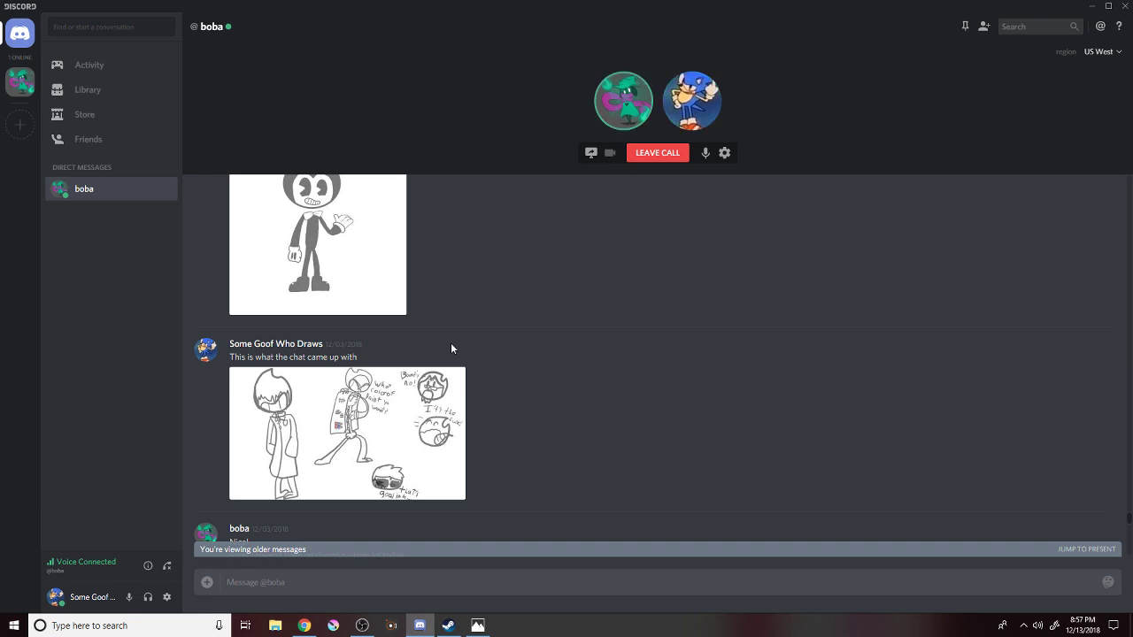
pyautogui.scroll(-1, 452, 346)
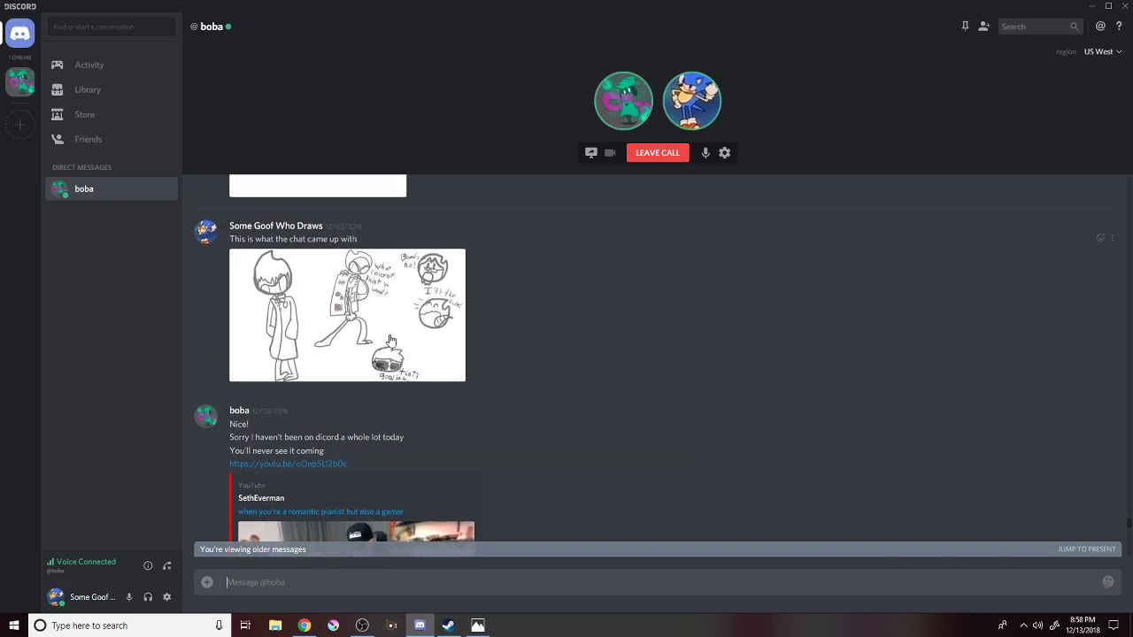
# Scroll past the His_theme.mp3 and FL Studio messages to the newest image below the cactus drawing.
pyautogui.scroll(-3, 390, 341)
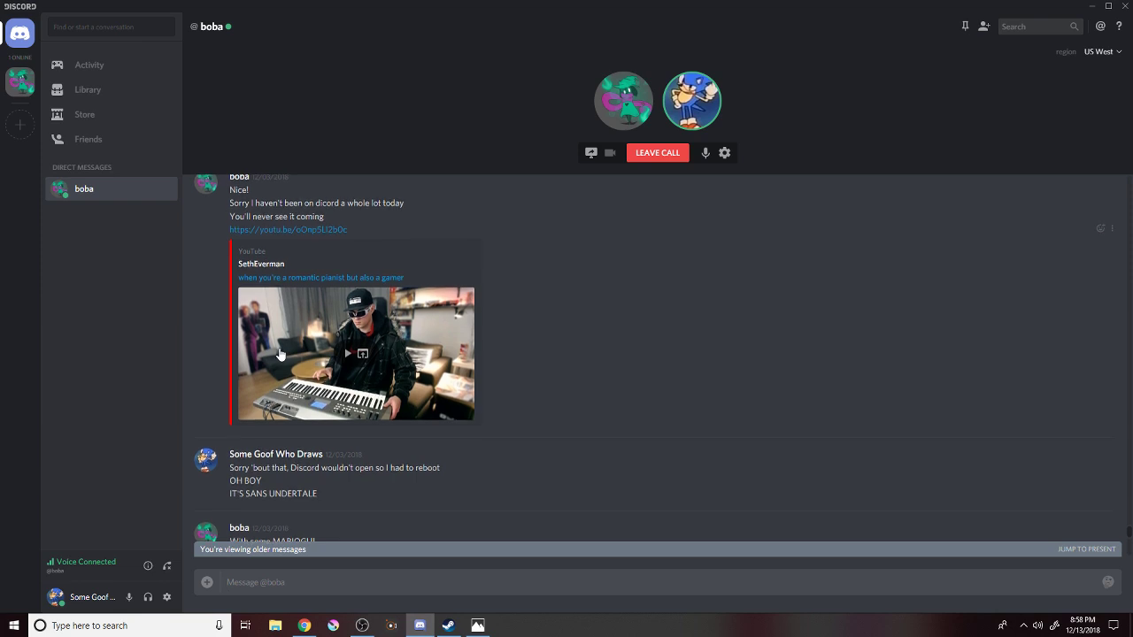
pyautogui.scroll(-2, 280, 354)
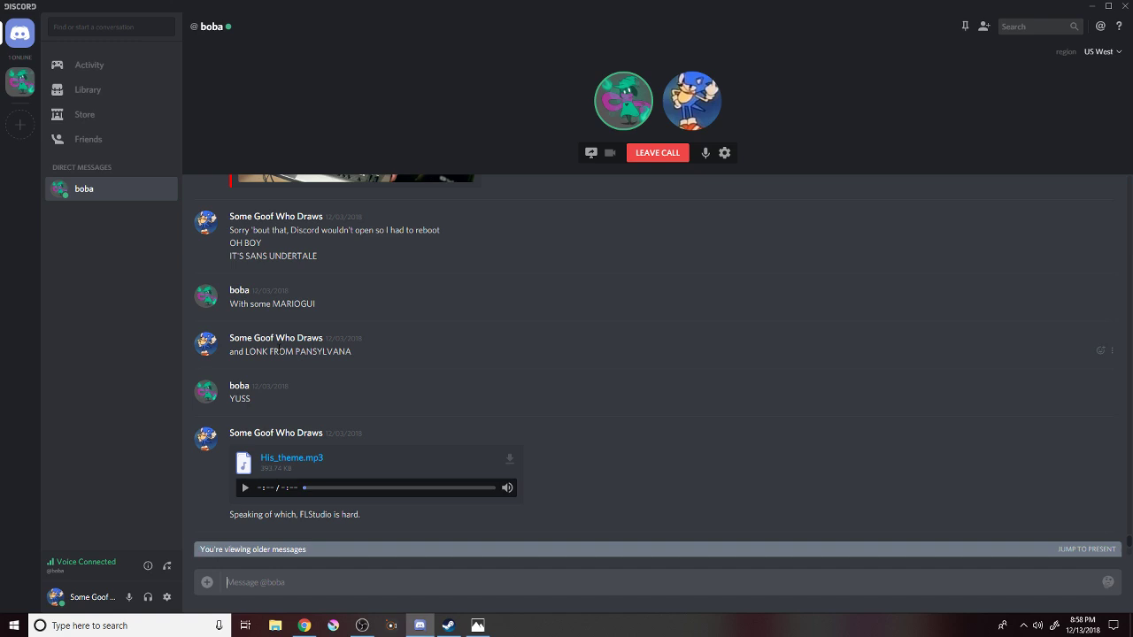
pyautogui.scroll(-2, 280, 351)
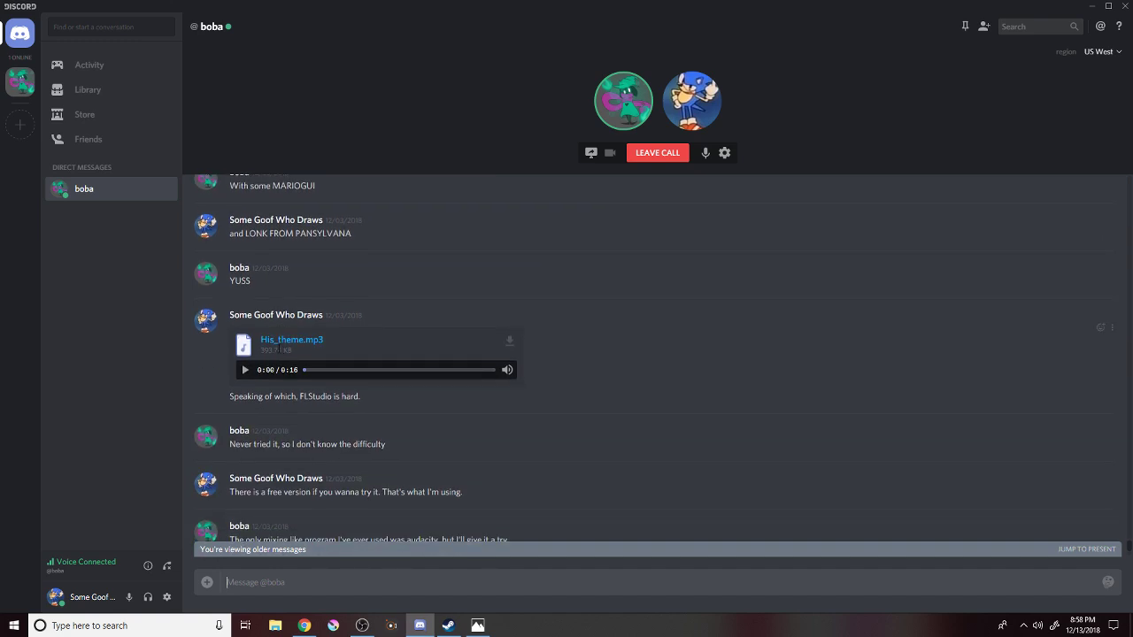
pyautogui.scroll(-1, 278, 353)
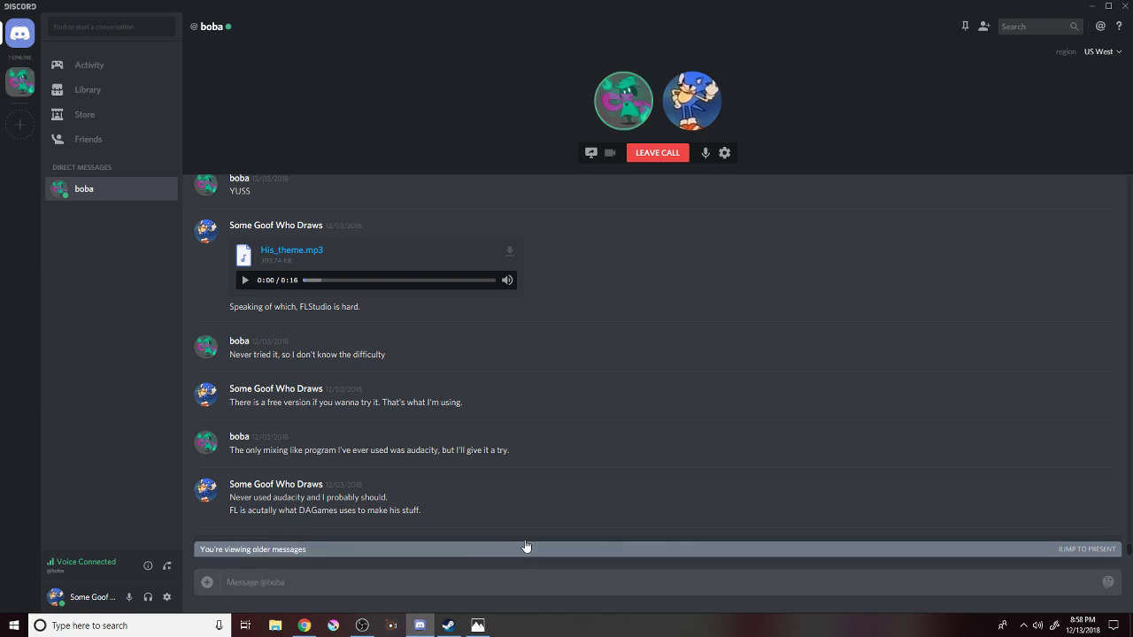
pyautogui.scroll(-3, 854, 491)
pyautogui.scroll(-3, 855, 489)
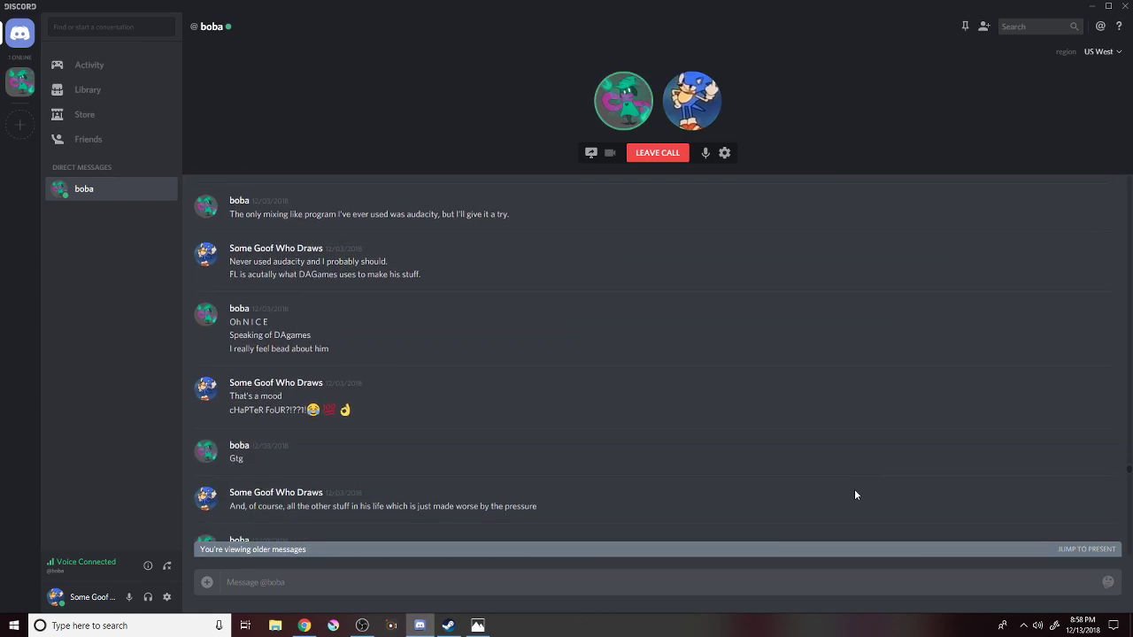
pyautogui.scroll(-15, 855, 495)
pyautogui.scroll(-20, 863, 466)
pyautogui.scroll(-20, 659, 460)
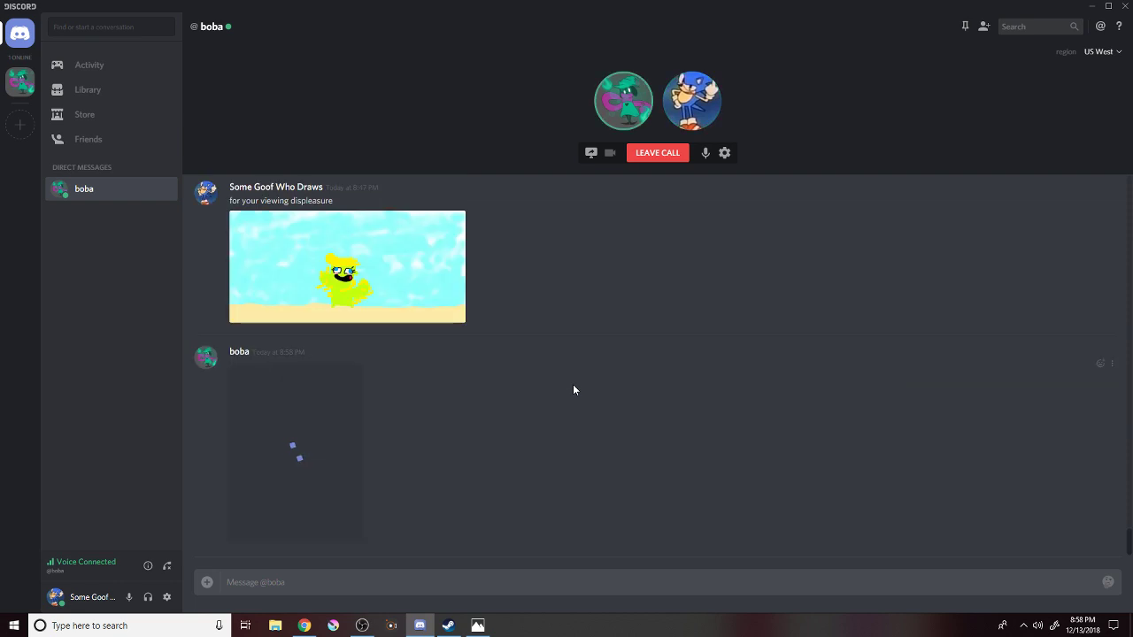
pyautogui.click(334, 468)
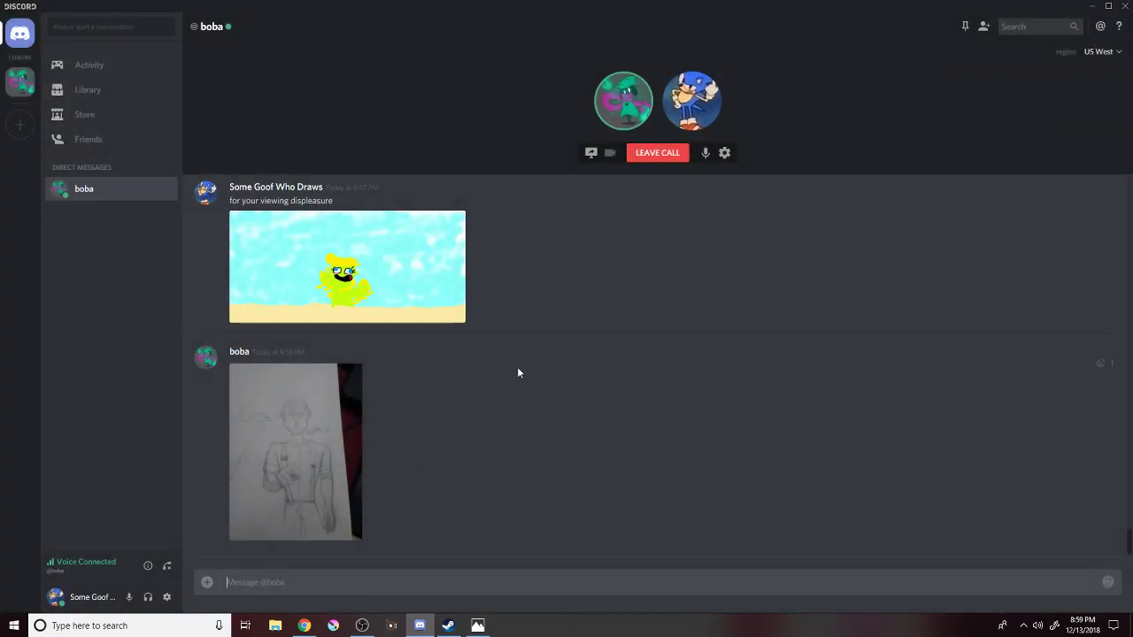
pyautogui.scroll(1, 517, 367)
pyautogui.scroll(-1, 517, 366)
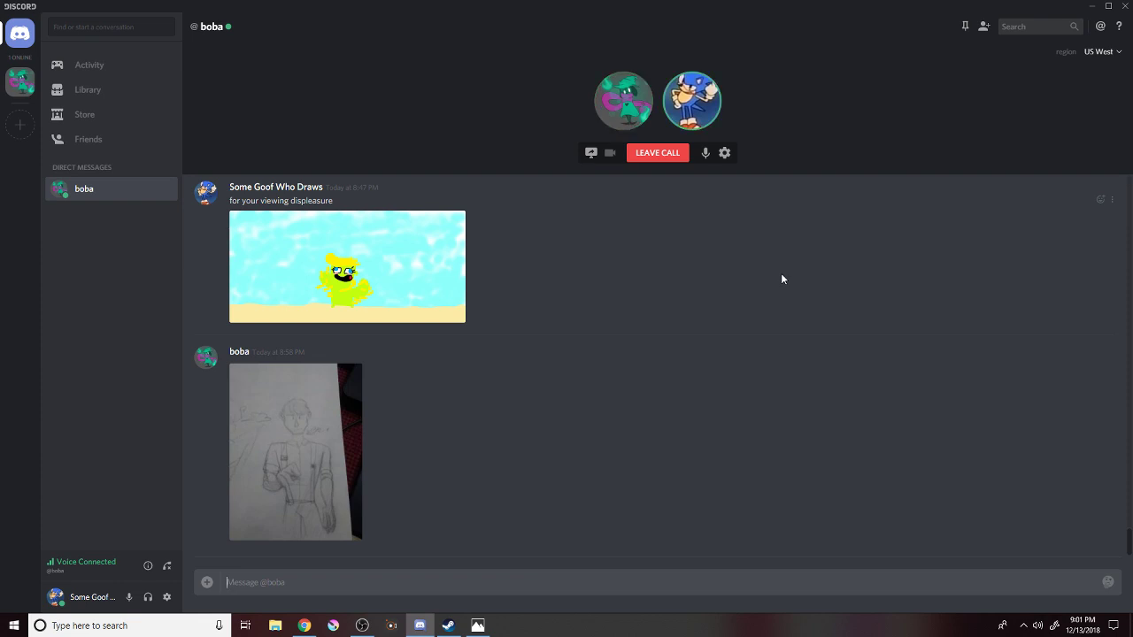
# Scroll back up to boba's December 2 'I finished yay' Ofo.mp4 video post.
pyautogui.scroll(1, 496, 355)
pyautogui.scroll(-1, 497, 358)
pyautogui.scroll(15, 498, 357)
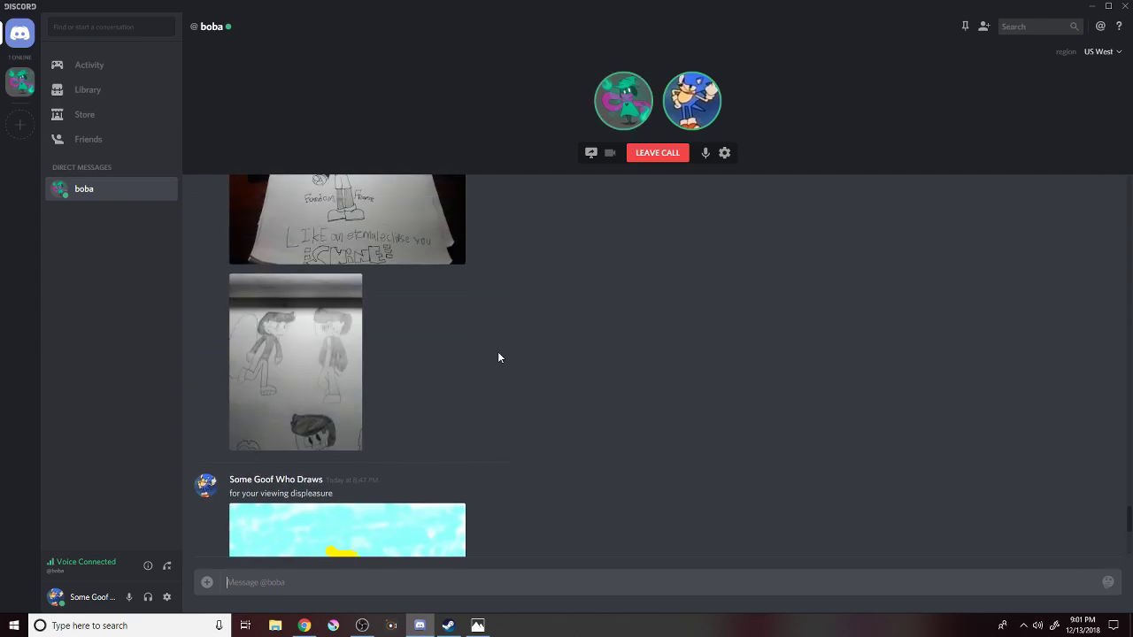
pyautogui.scroll(20, 499, 356)
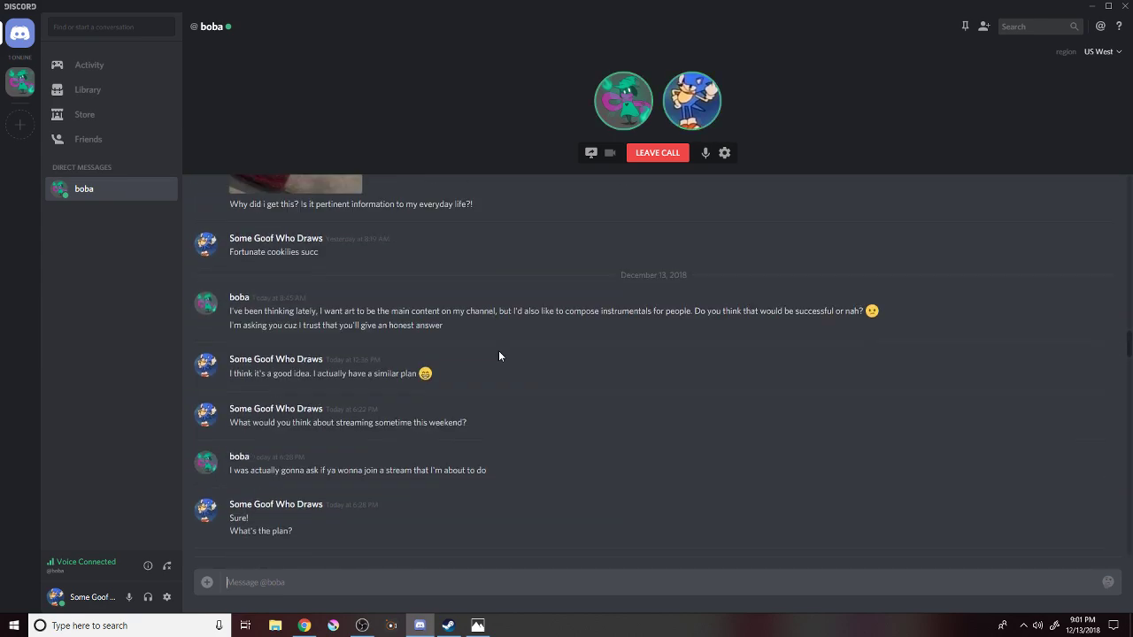
pyautogui.scroll(20, 503, 356)
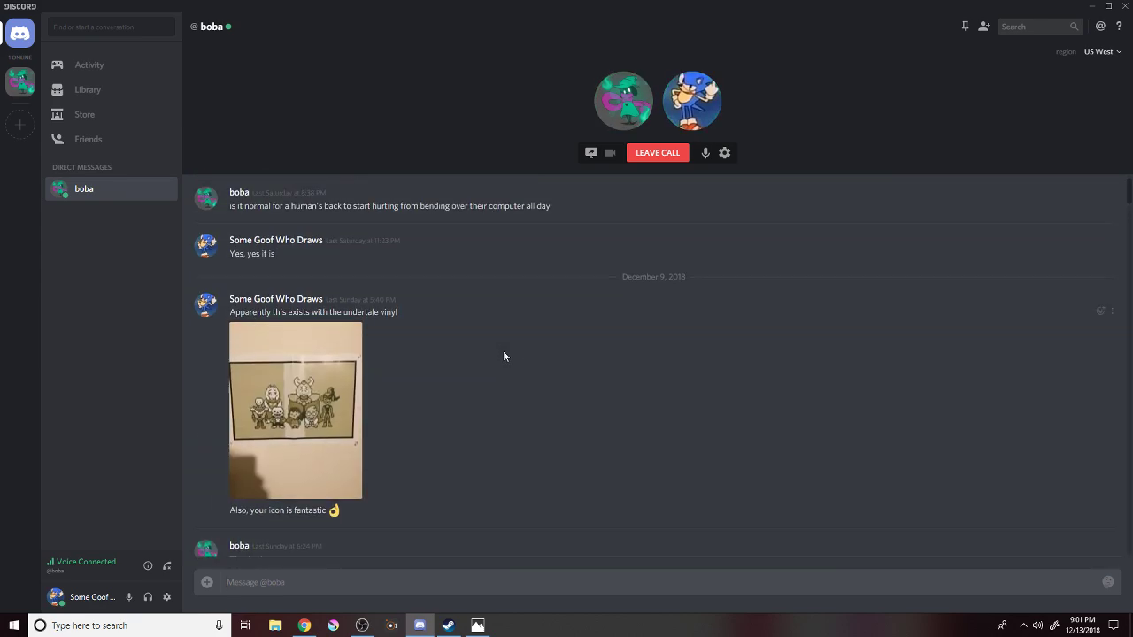
pyautogui.scroll(20, 504, 355)
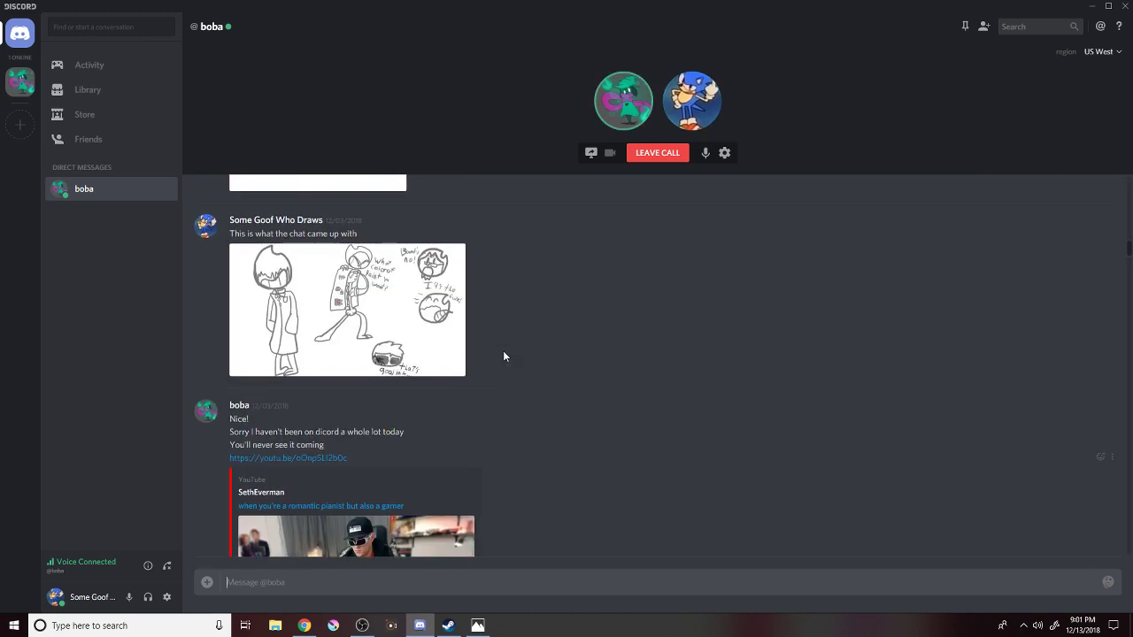
pyautogui.scroll(20, 503, 356)
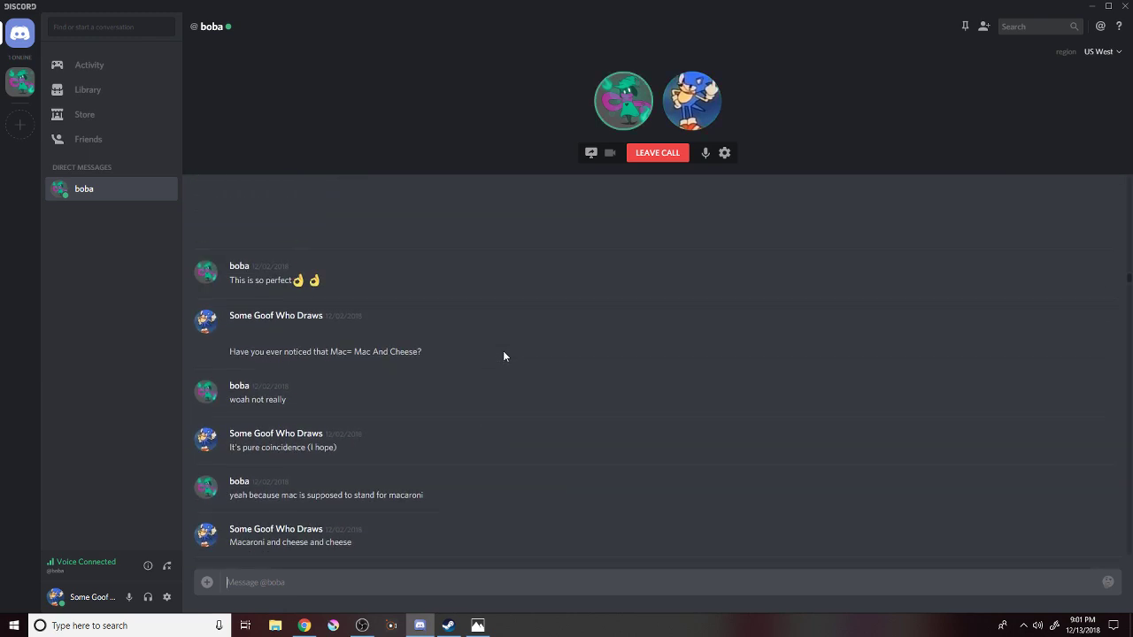
pyautogui.scroll(20, 502, 356)
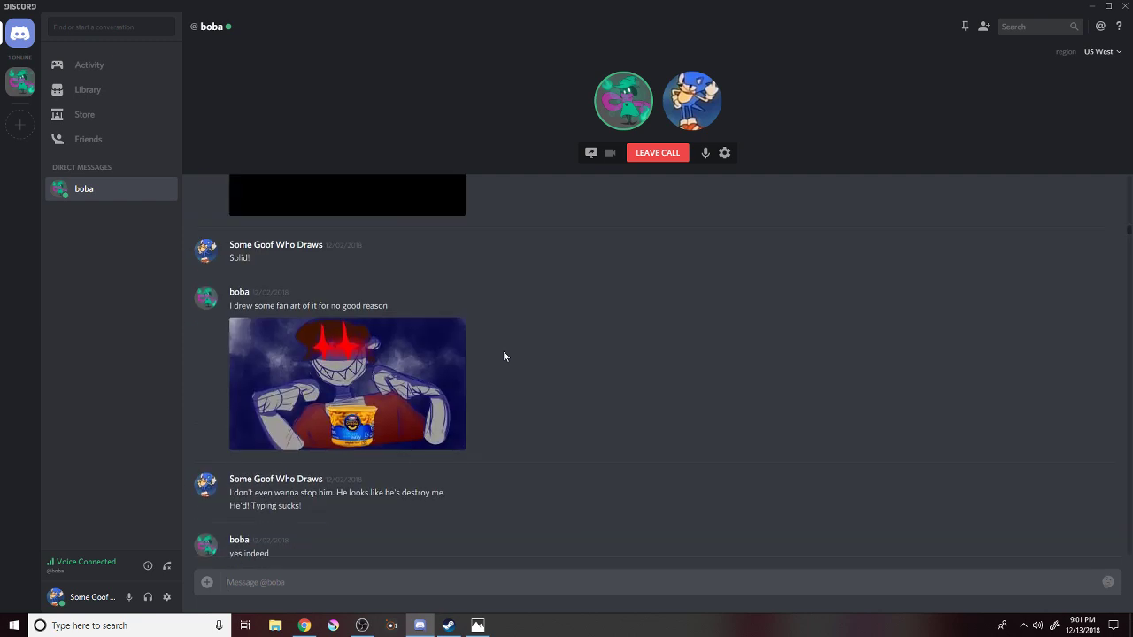
pyautogui.scroll(-3, 502, 356)
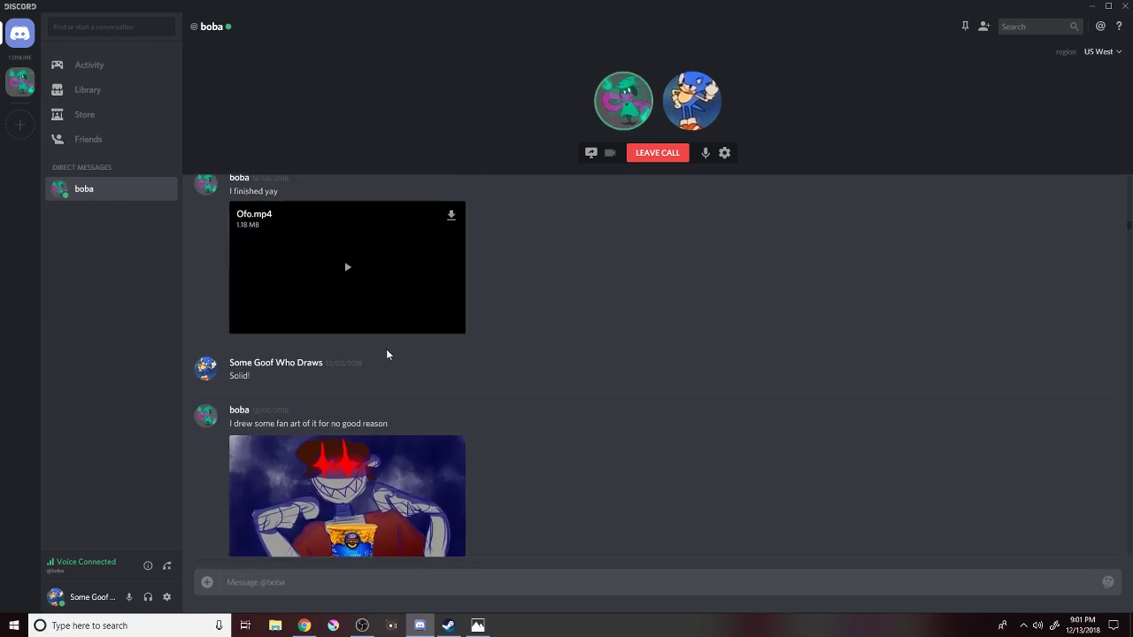
# Play the Ofo.mp4 sketch clip in full screen, then exit back to the chat.
pyautogui.click(346, 269)
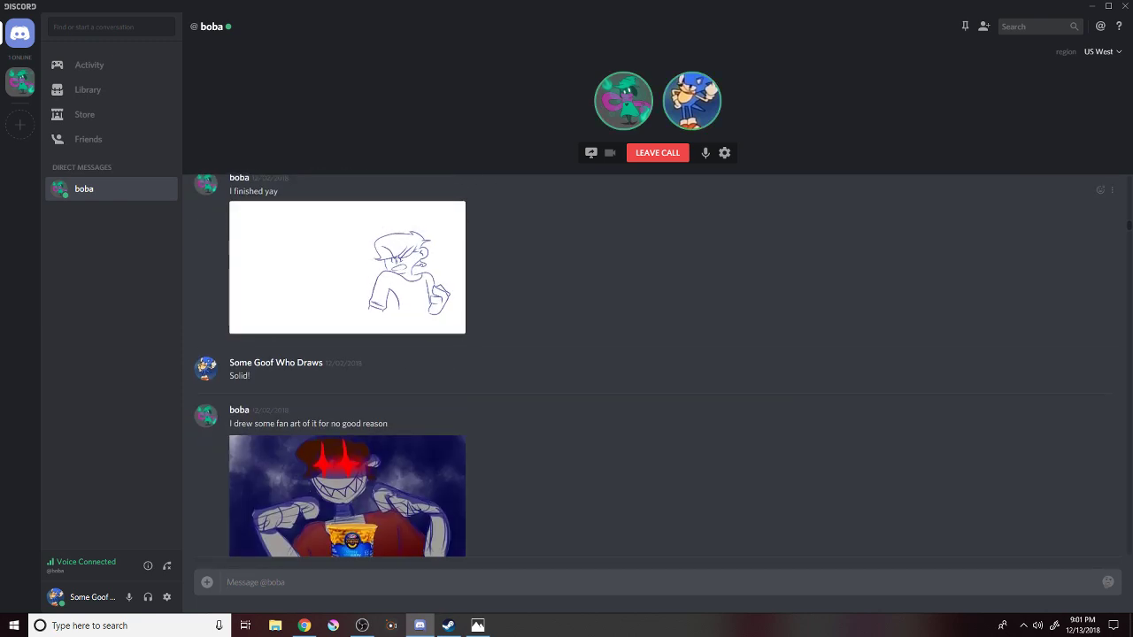
pyautogui.click(456, 324)
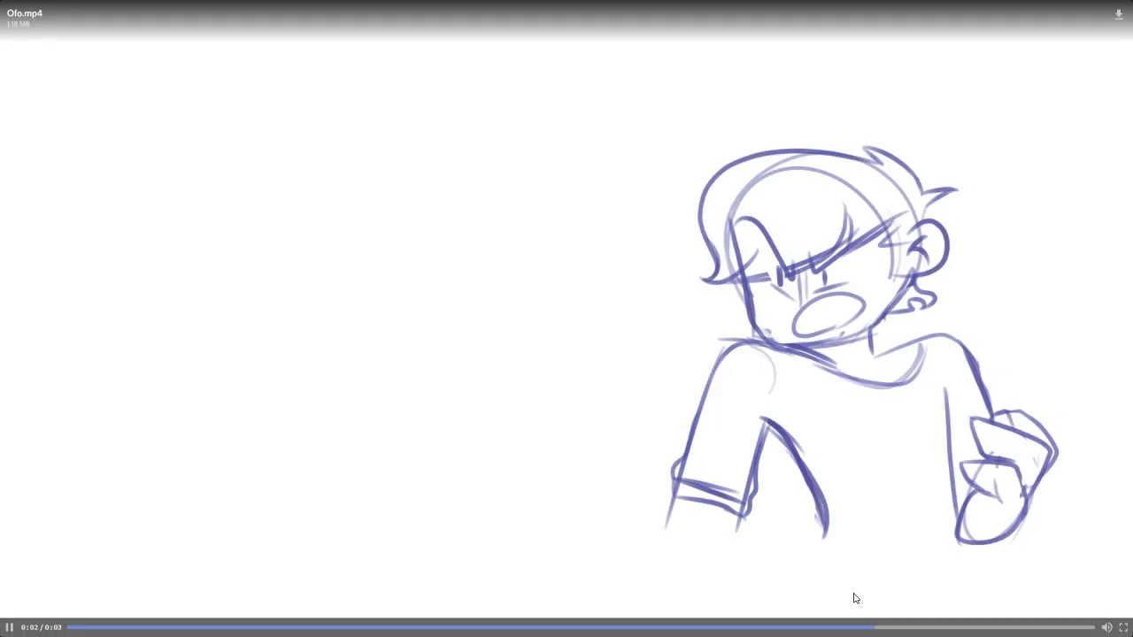
pyautogui.click(1122, 628)
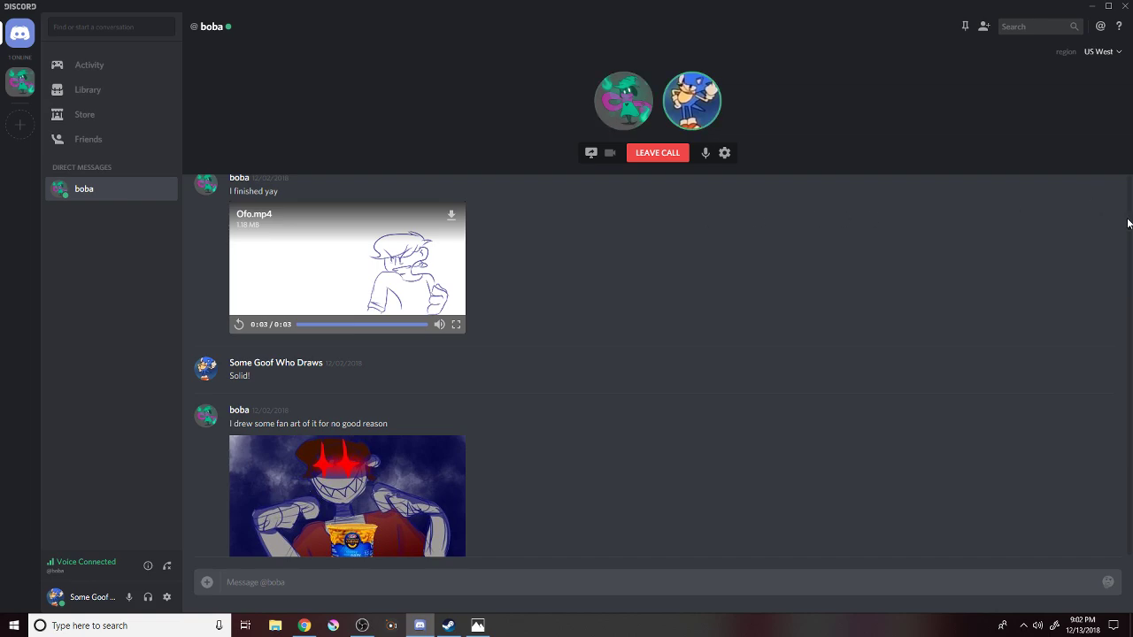
# Scroll the DM history back to December 2, 2018, showing the cheese-card drawing and boba's 'it looks familiar' reply.
pyautogui.moveTo(1128, 226); pyautogui.dragTo(1124, 561)
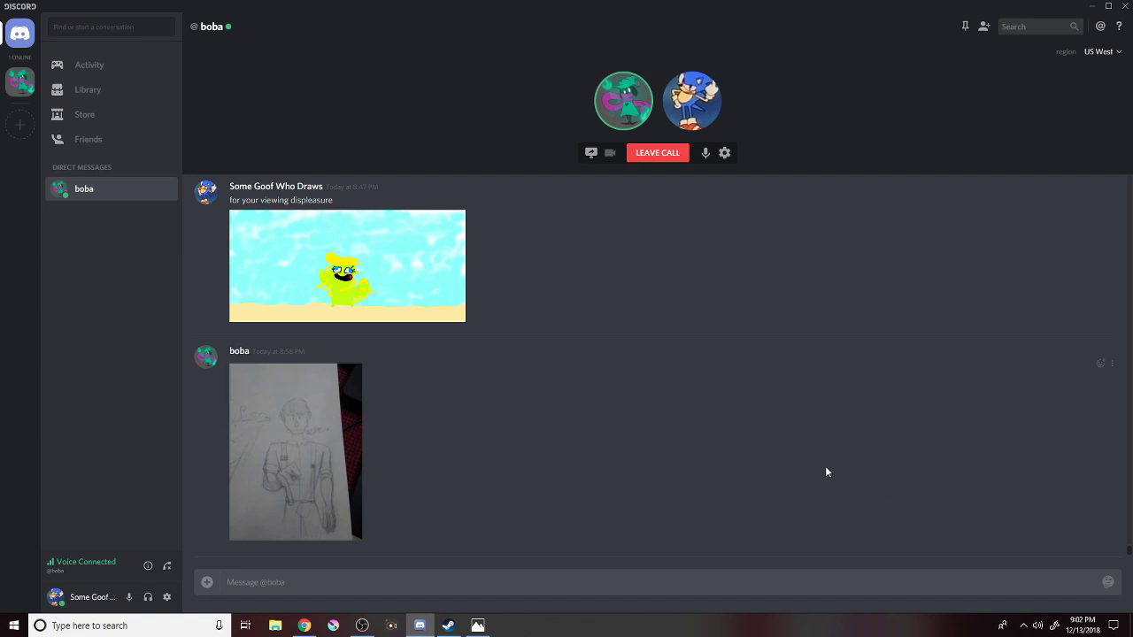
pyautogui.scroll(15, 825, 472)
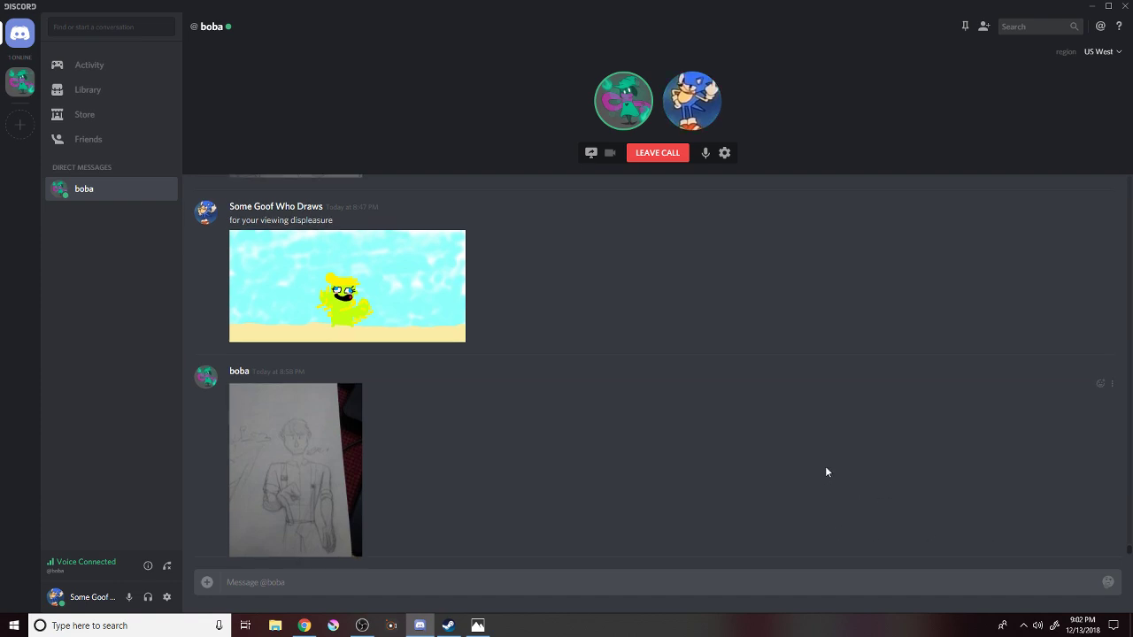
pyautogui.scroll(15, 698, 445)
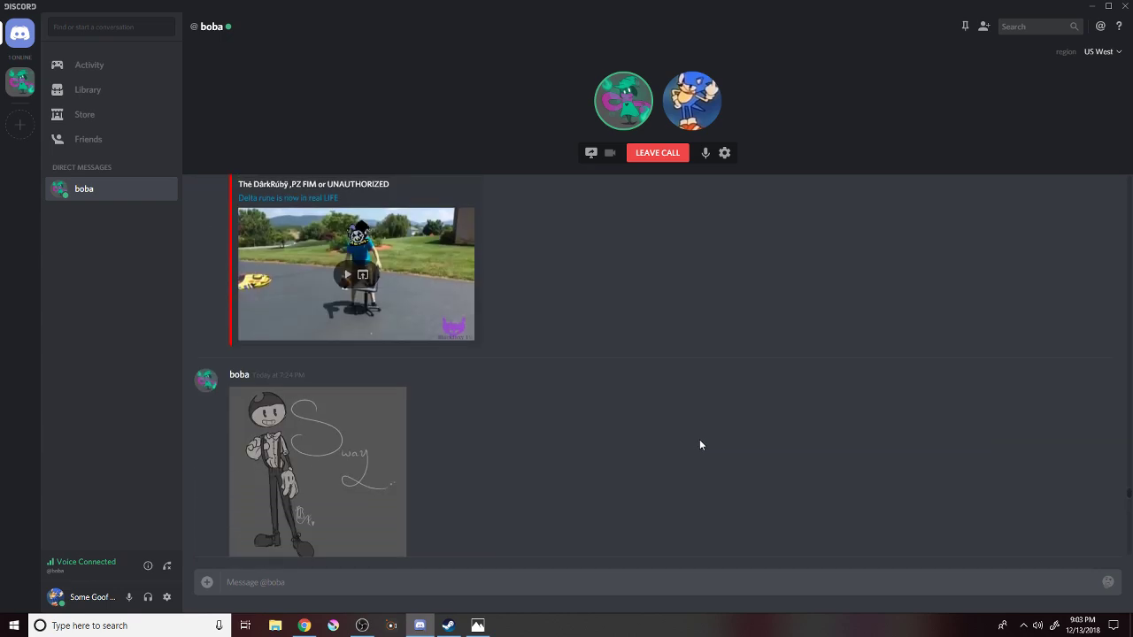
pyautogui.scroll(15, 700, 443)
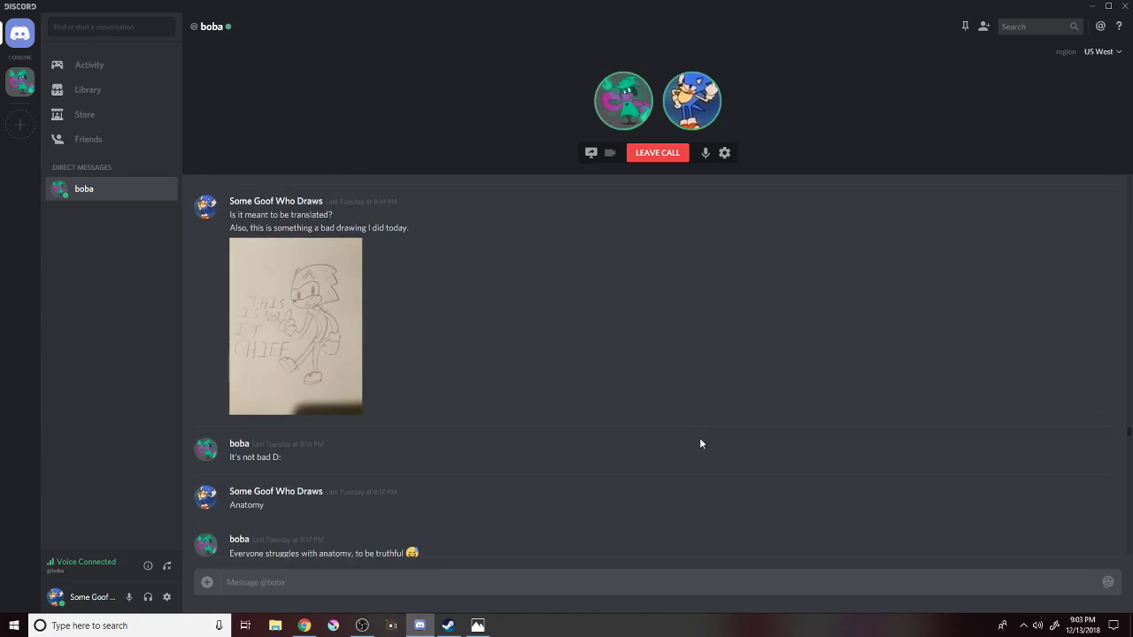
pyautogui.scroll(15, 700, 443)
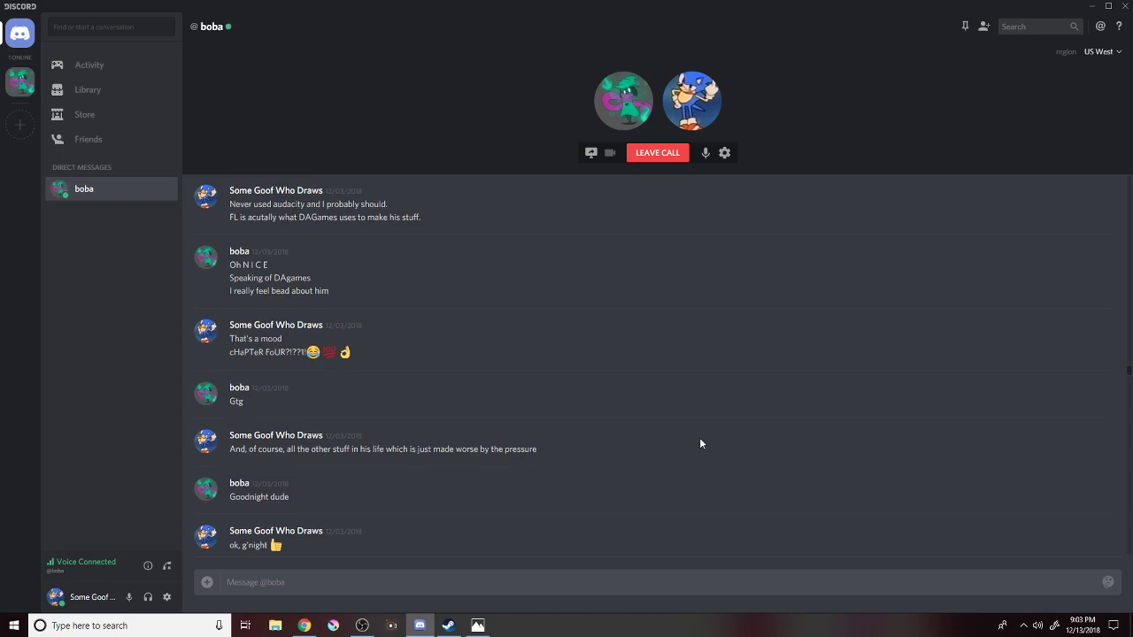
pyautogui.scroll(15, 700, 443)
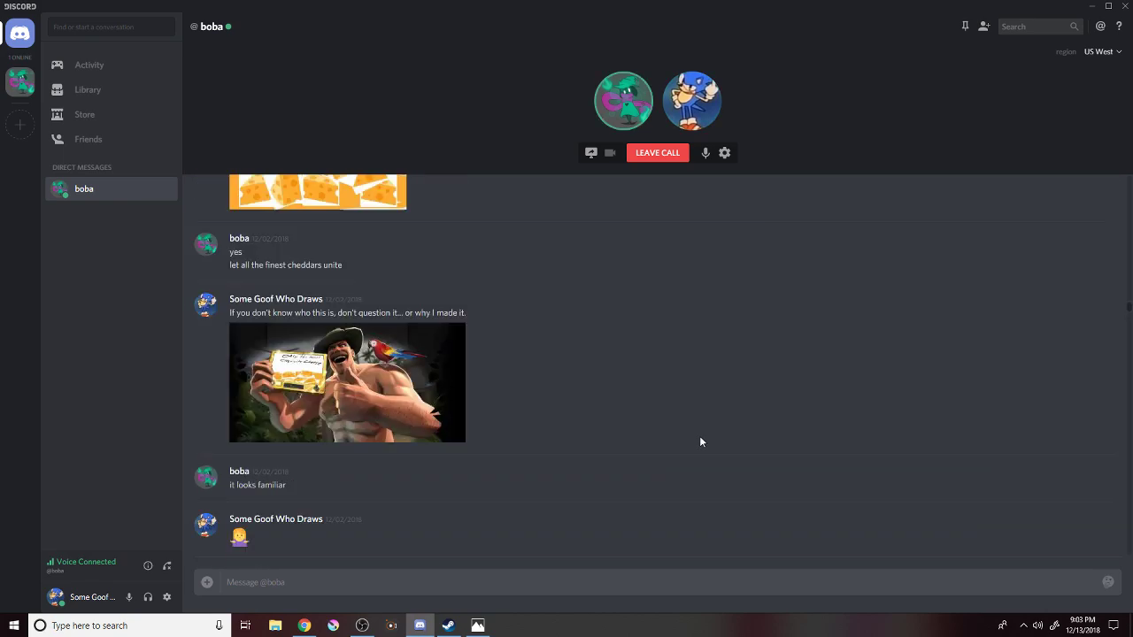
pyautogui.scroll(-5, 634, 434)
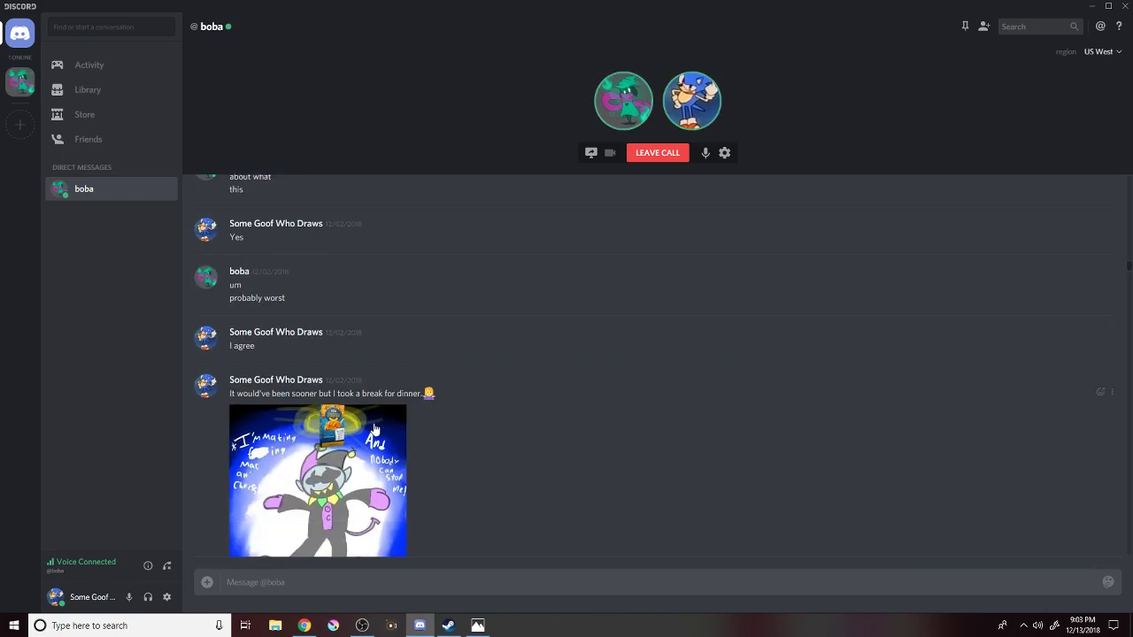
pyautogui.click(347, 436)
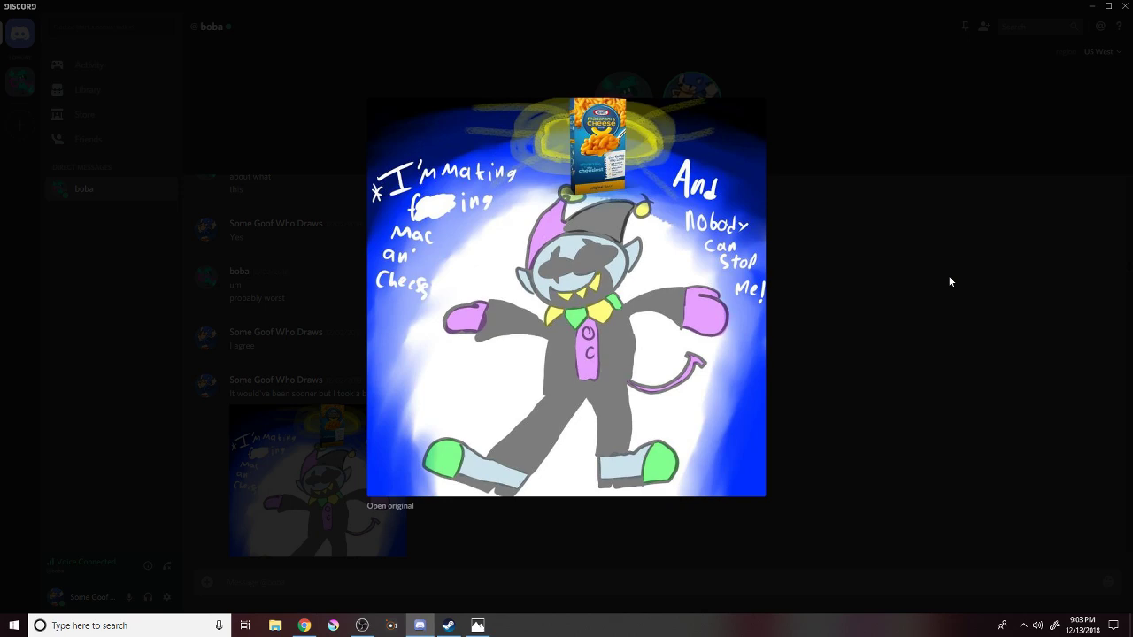
pyautogui.click(1032, 104)
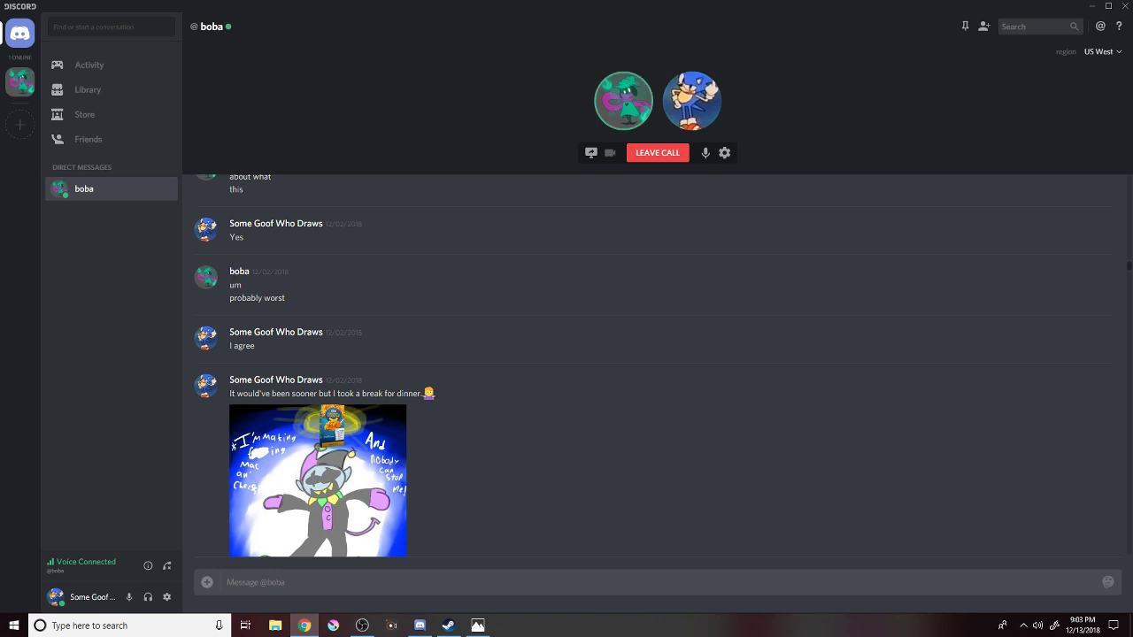
# Return the DM to the newest messages below the yellow cactus drawing and focus the message box.
pyautogui.scroll(-15, 577, 400)
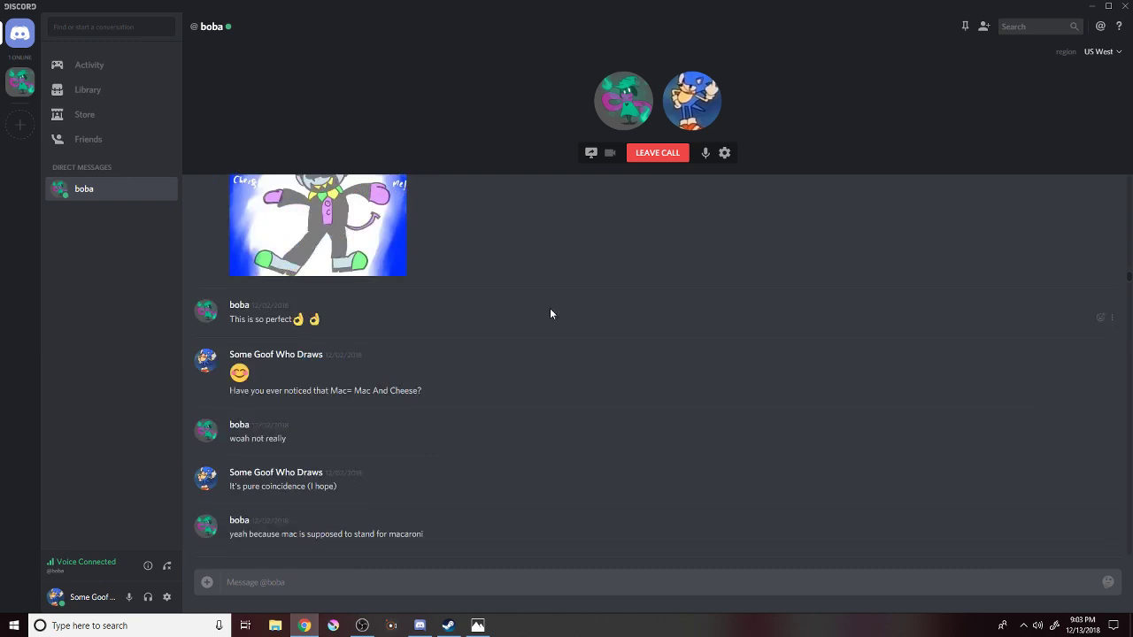
pyautogui.scroll(-5, 973, 336)
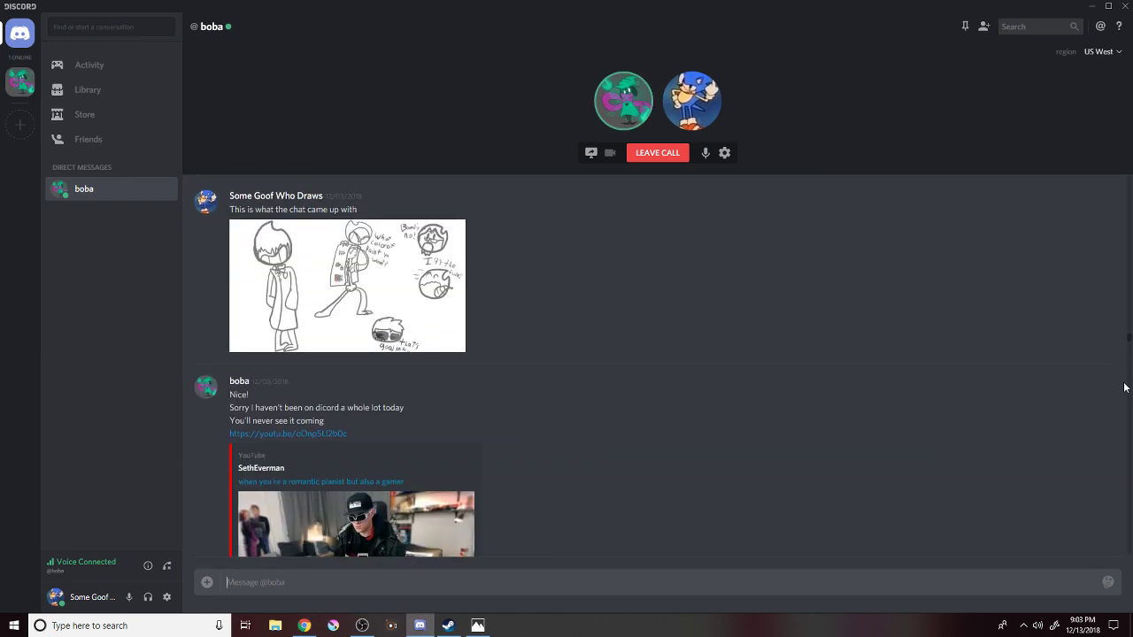
pyautogui.moveTo(1128, 372); pyautogui.dragTo(1121, 573)
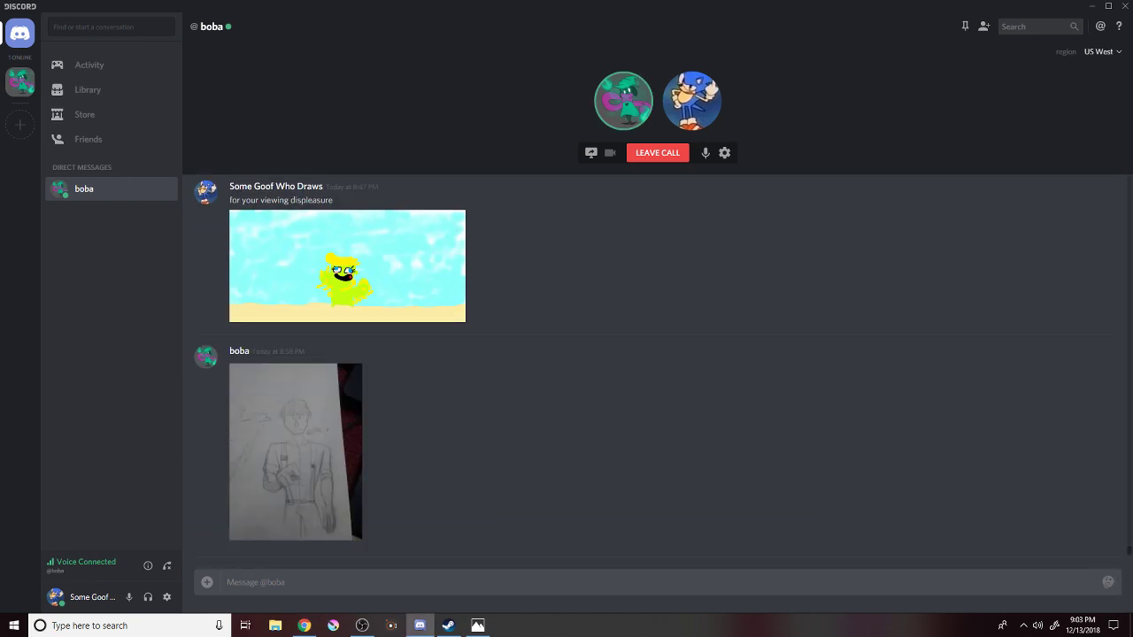
pyautogui.hotkey('alt', 'Tab')
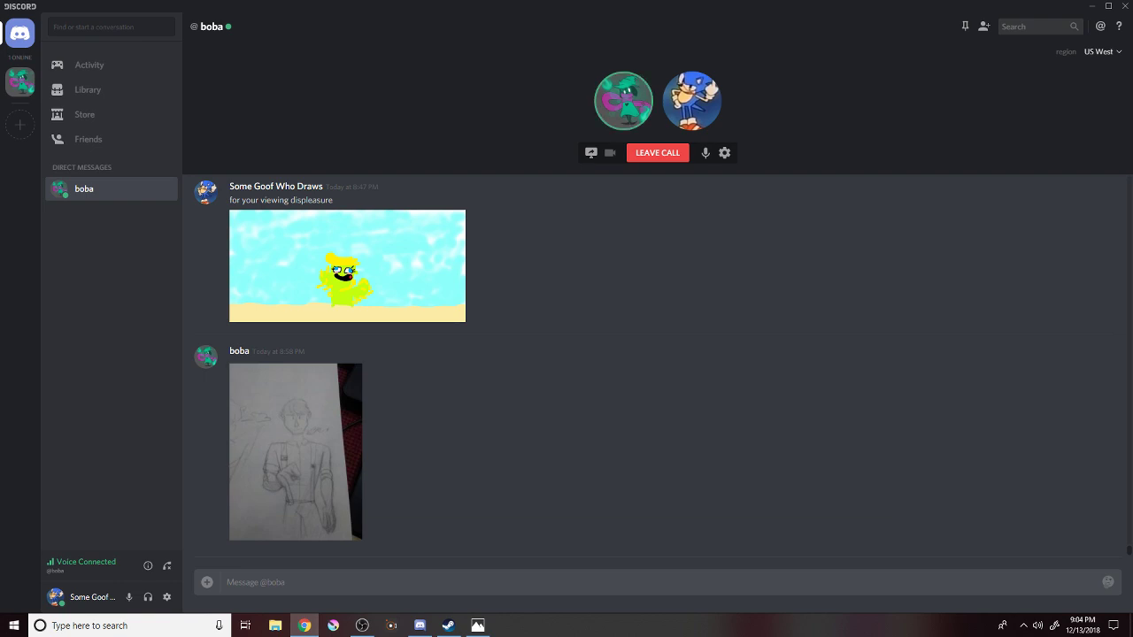
pyautogui.click(817, 576)
pyautogui.rightClick(815, 580)
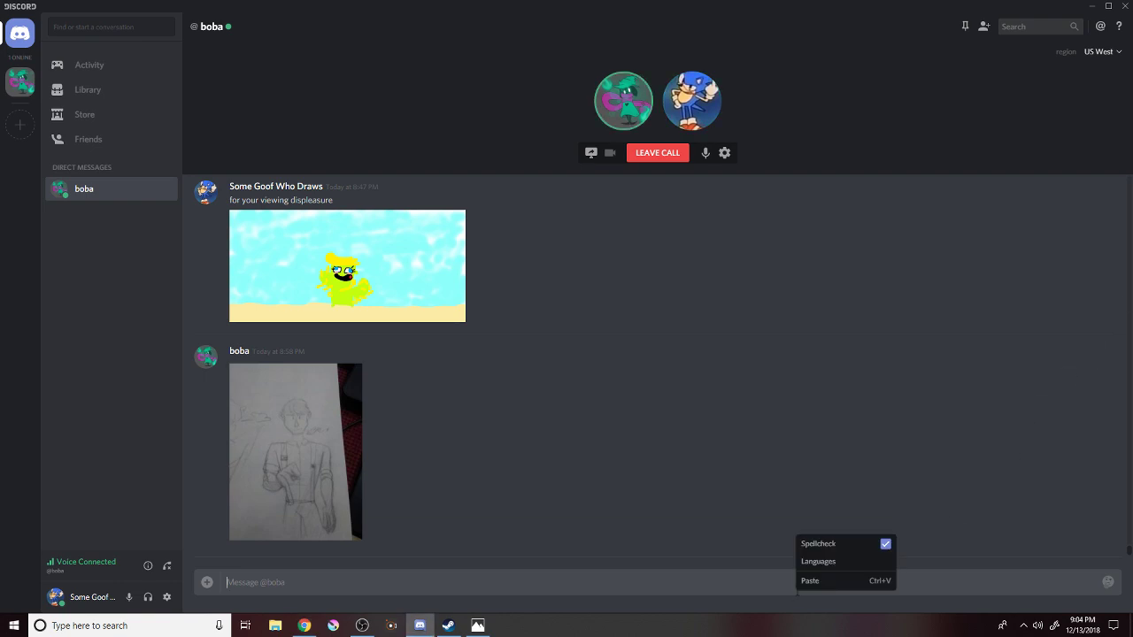
pyautogui.click(817, 581)
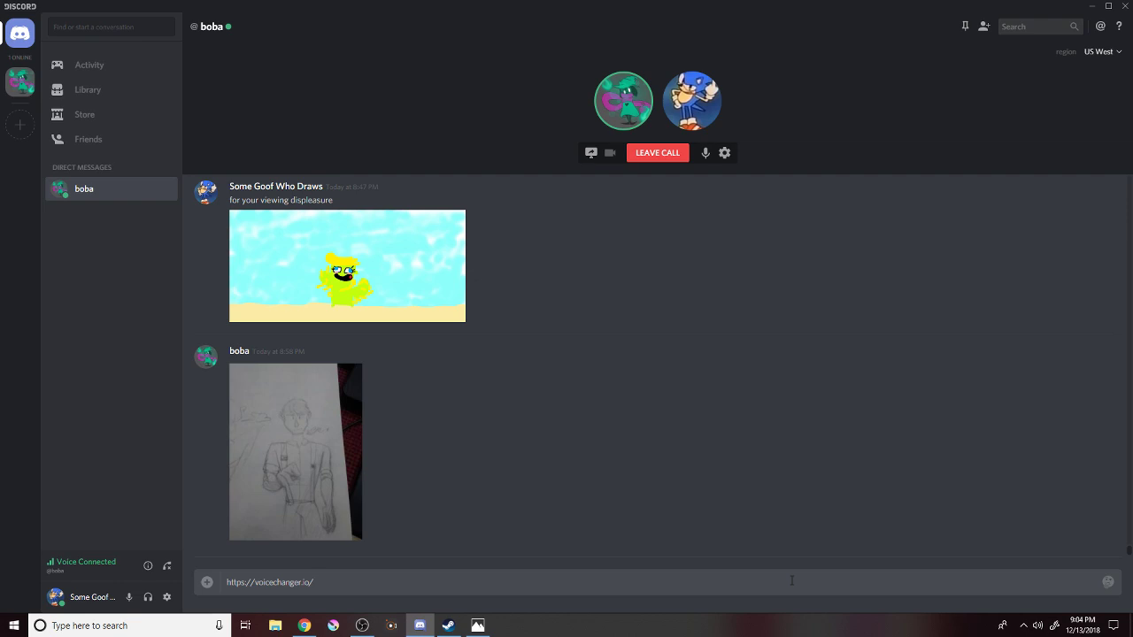
pyautogui.write('Try it.')
pyautogui.write(' Try')
pyautogui.write(' Chris')
pyautogui.write(' Morris')
pyautogui.write('.')
pyautogui.press('Return')
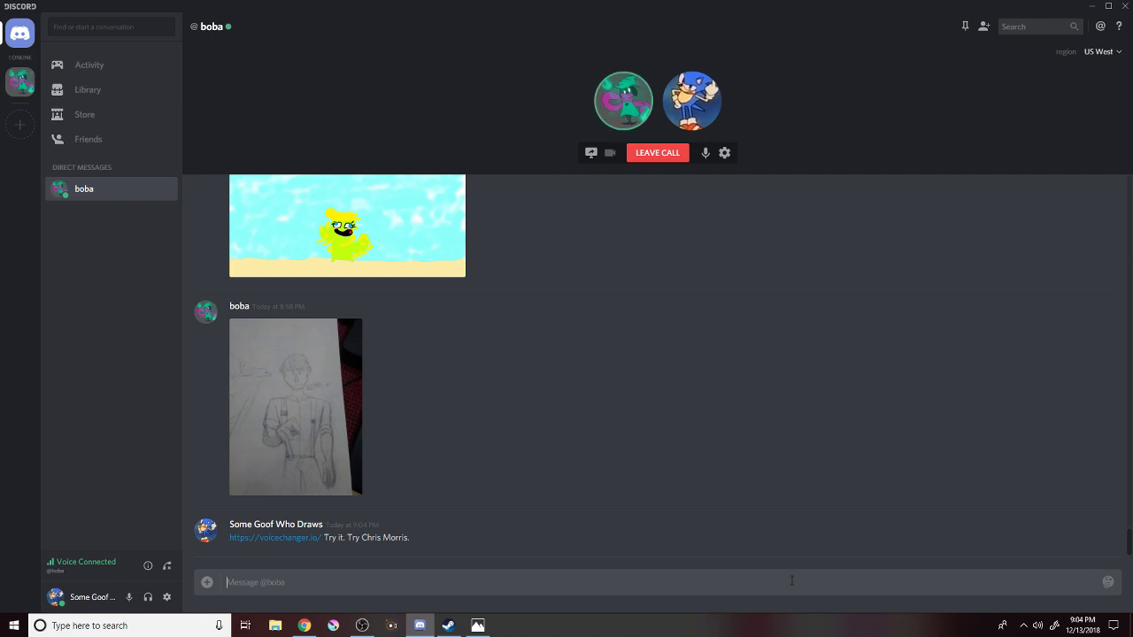
# Return to the boba DM and briefly select, then deselect, part of the just-sent link message.
pyautogui.hotkey('alt', 'Tab')
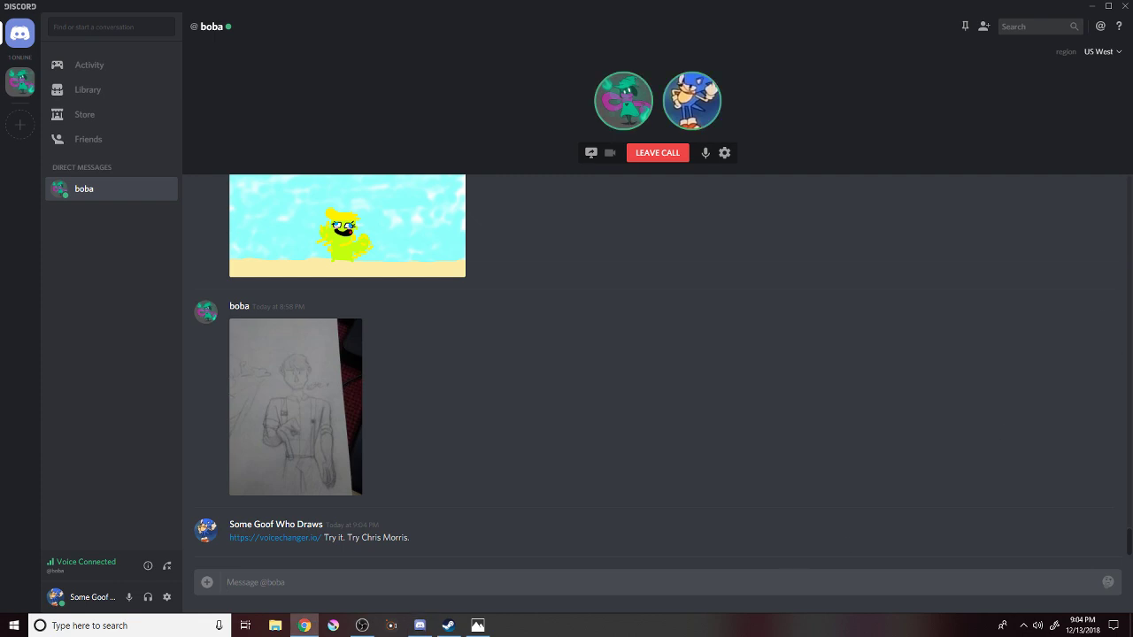
pyautogui.click(814, 602)
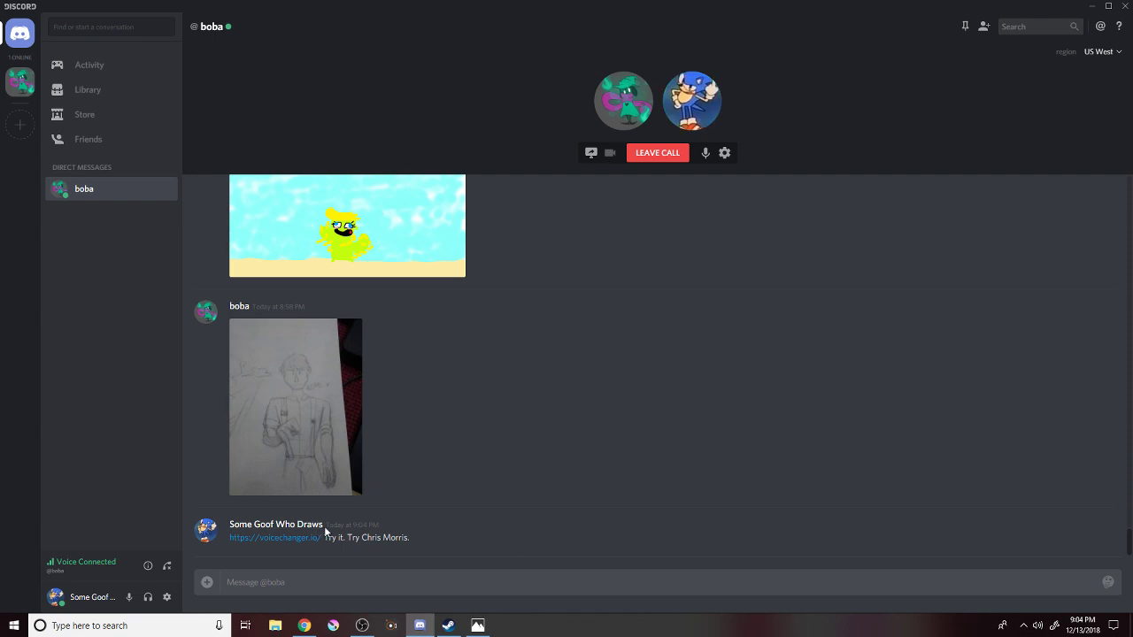
pyautogui.moveTo(324, 538); pyautogui.dragTo(372, 537)
pyautogui.click(423, 537)
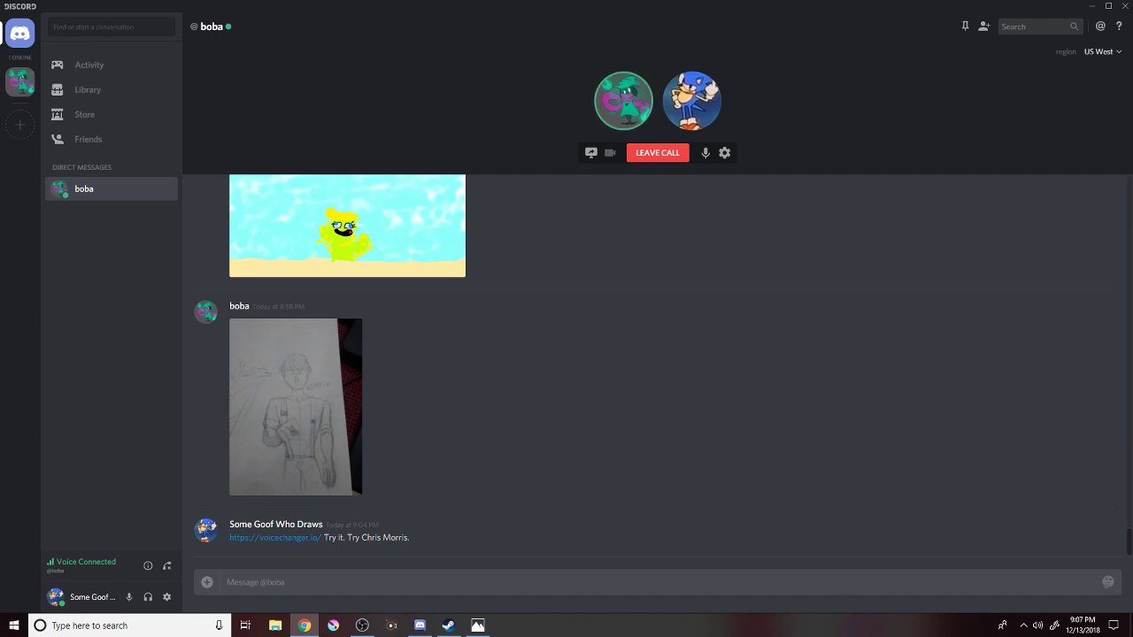
pyautogui.click(858, 601)
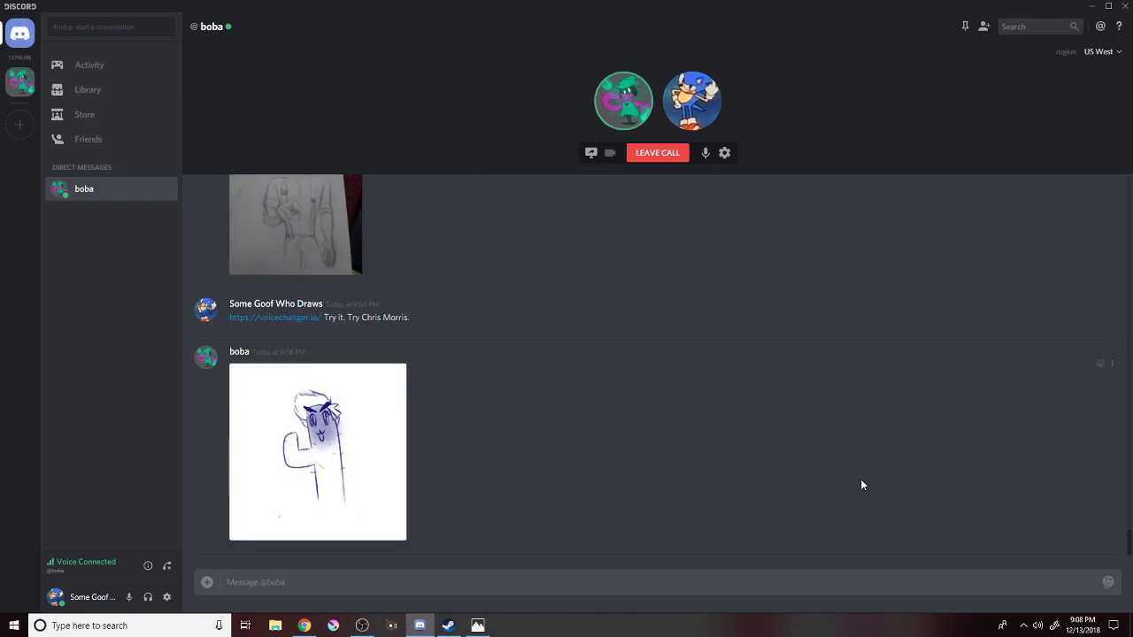
# Open boba's newest pen sketch of the waving cactus character in the enlarged image viewer.
pyautogui.click(252, 466)
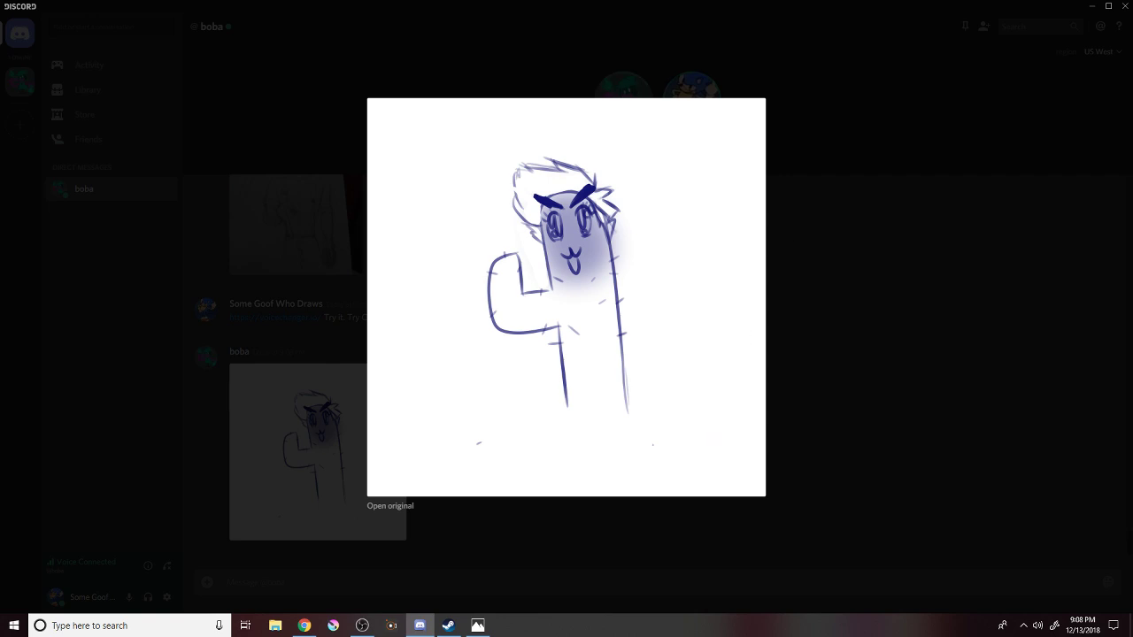
pyautogui.hotkey('alt', 'Tab')
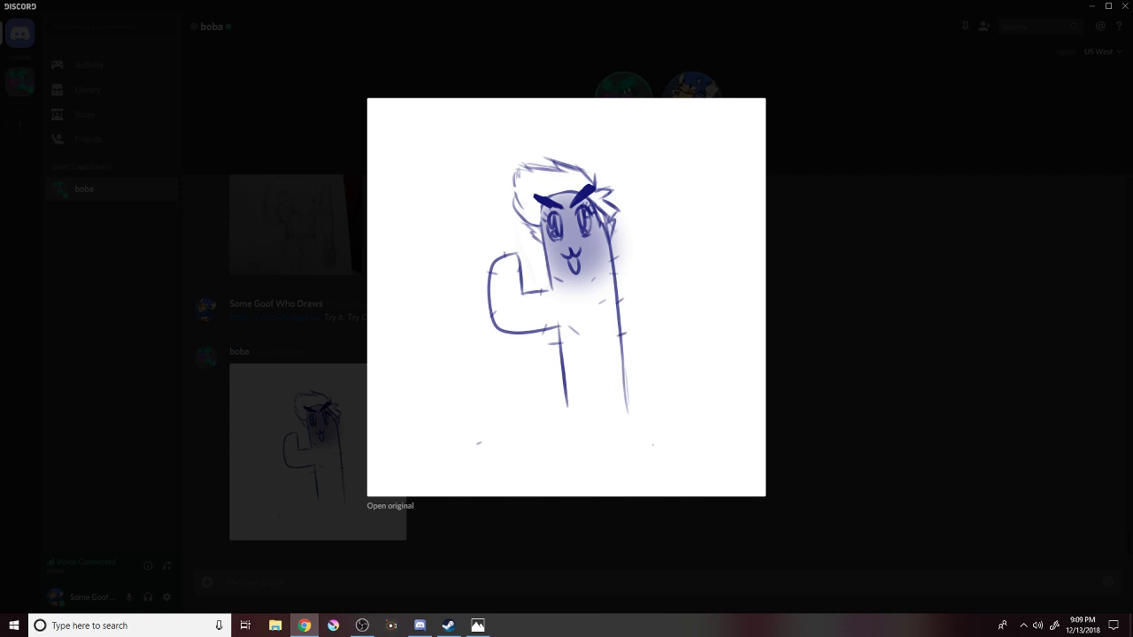
# Close the enlarged cactus sketch back to the DM chat, then switch to the browser.
pyautogui.click(904, 380)
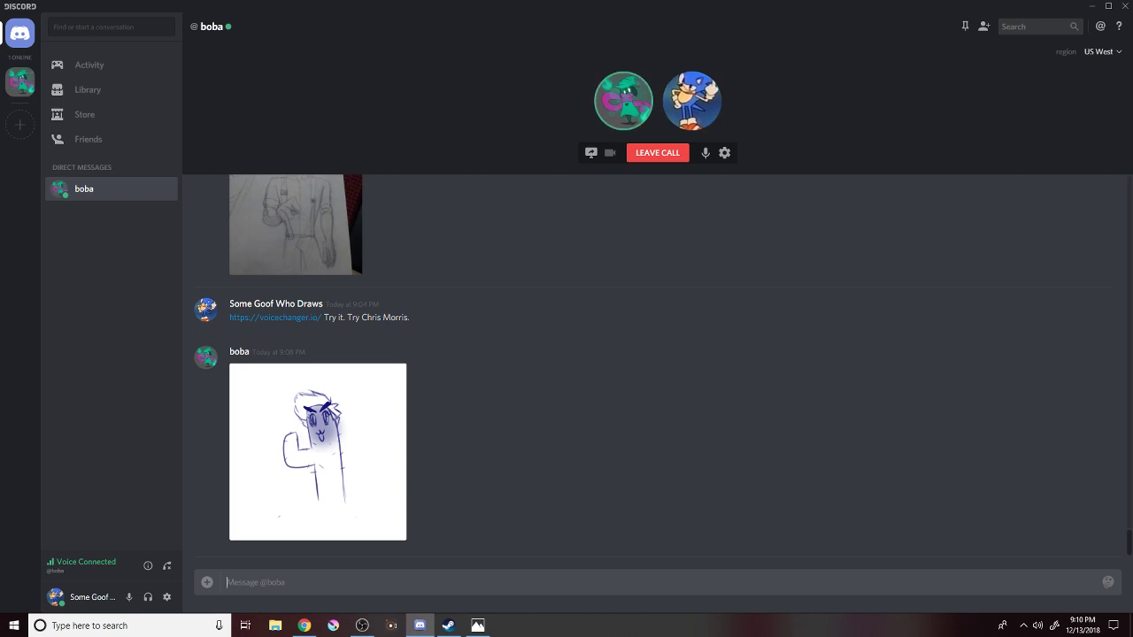
pyautogui.hotkey('alt', 'Tab')
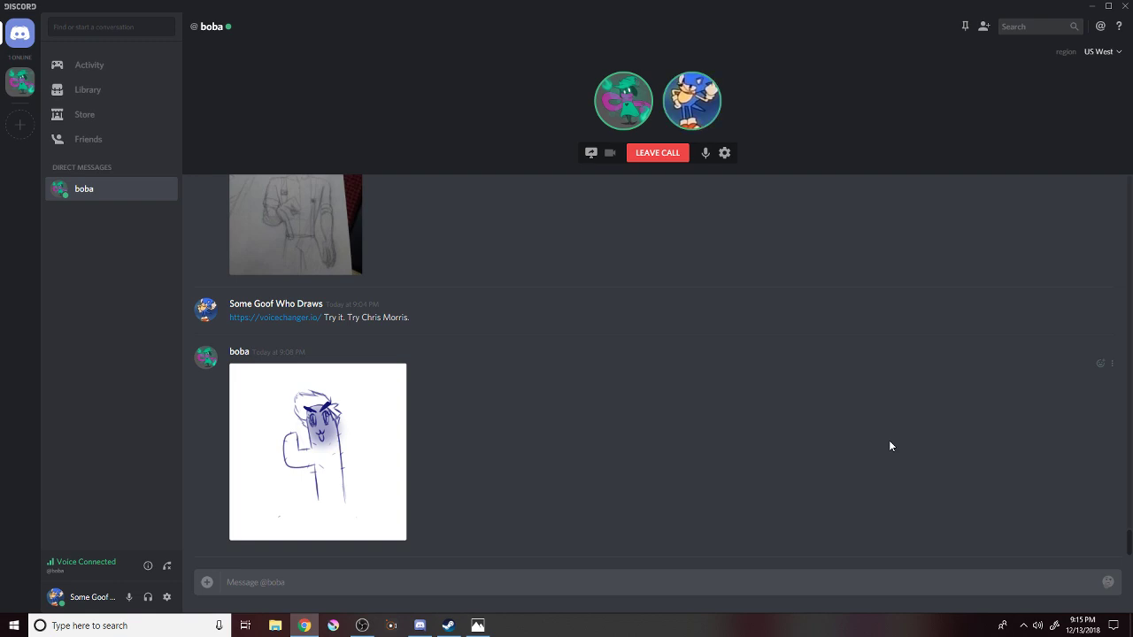
# Scroll the DM history back to the 'for your viewing displeasure' yellow-creature drawing.
pyautogui.scroll(5, 812, 443)
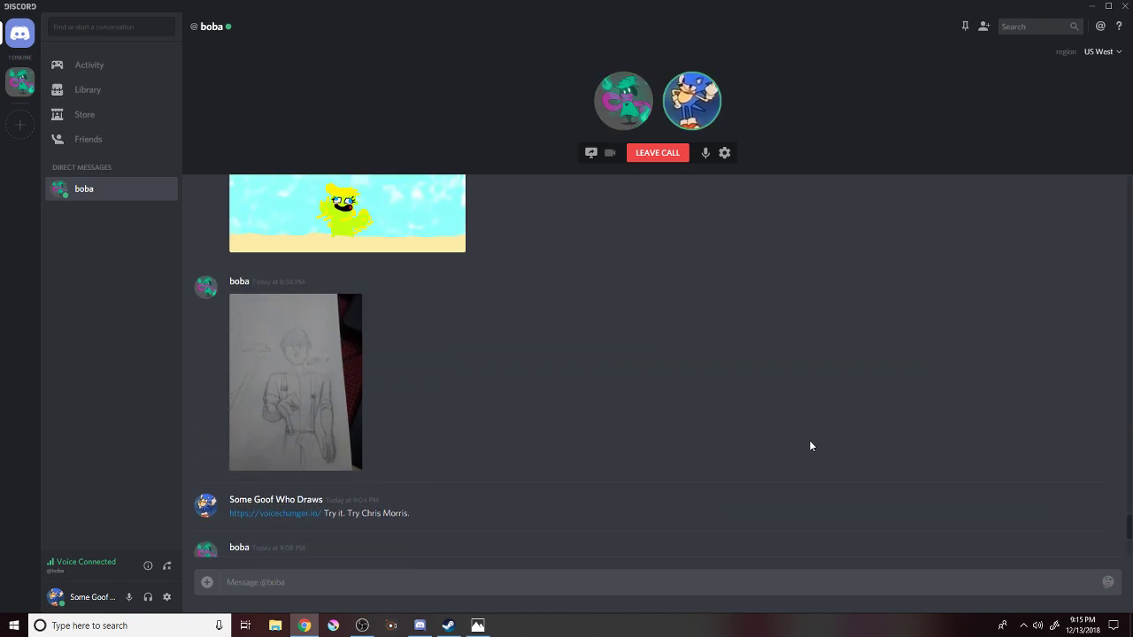
pyautogui.scroll(-1, 809, 445)
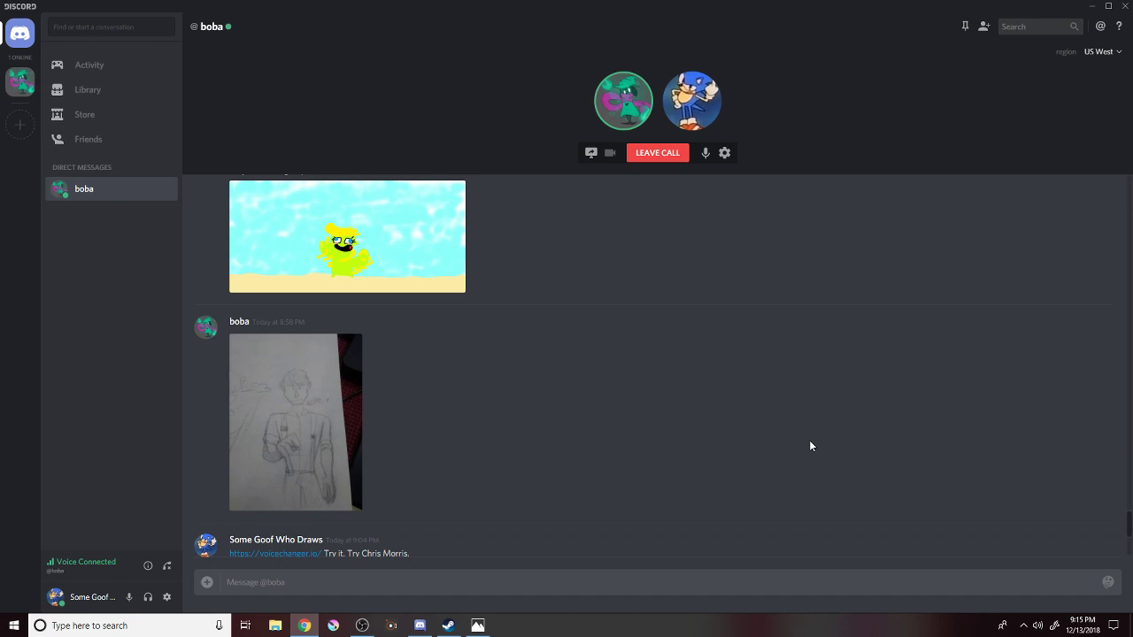
pyautogui.scroll(1, 810, 446)
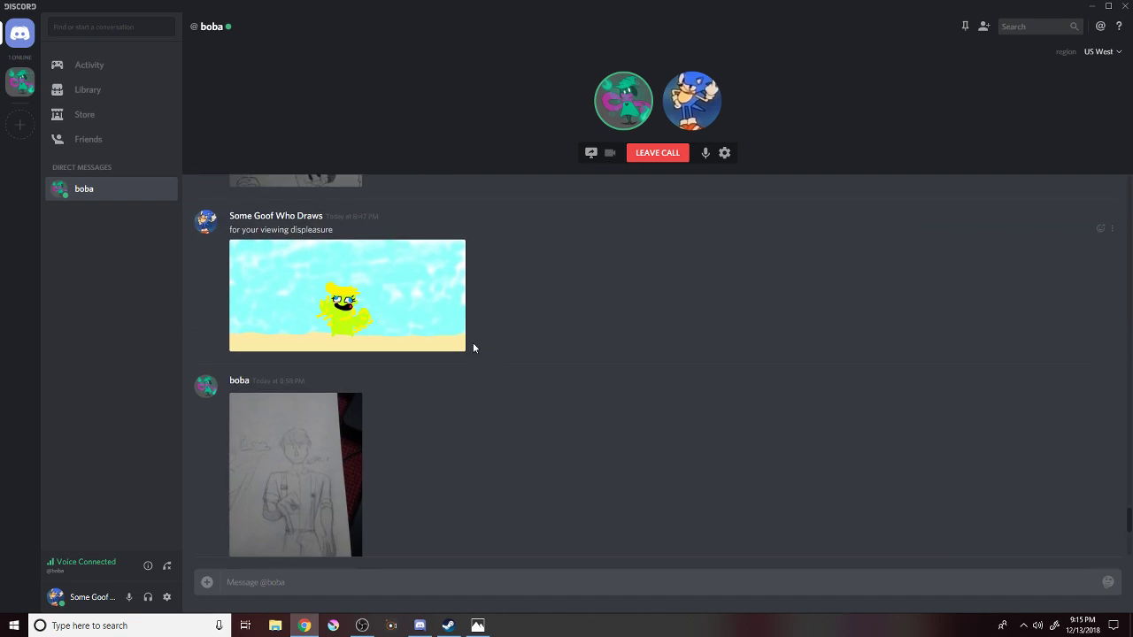
# Minimize Discord and open Artsy Stuff, scrolling to the Sonic/R.O.B./Villager thumbnails.
pyautogui.click(1091, 7)
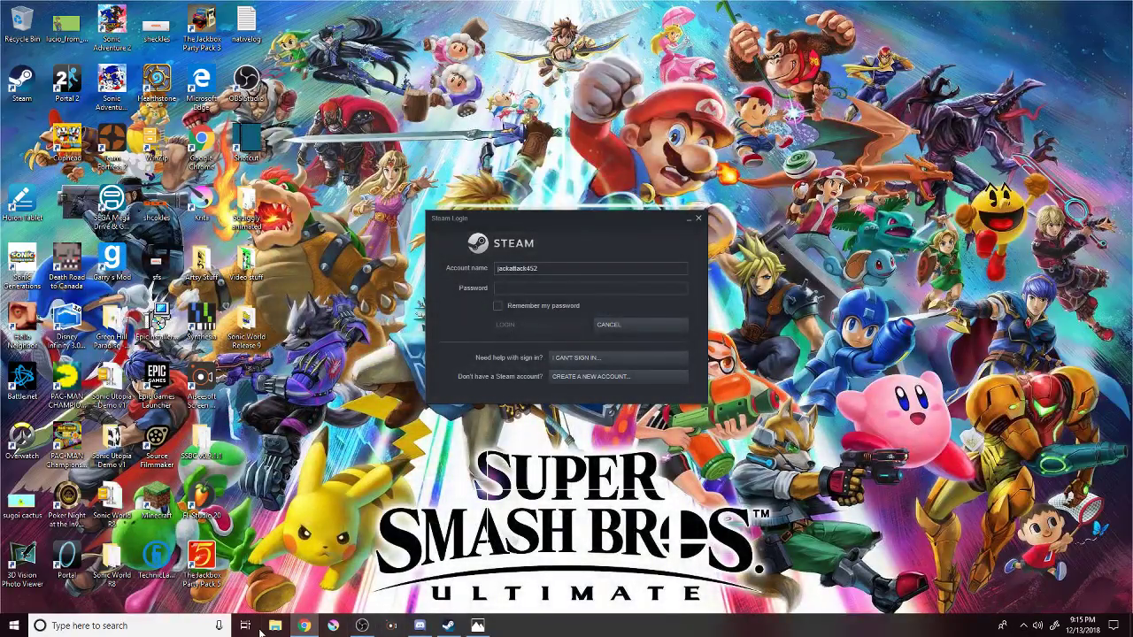
pyautogui.doubleClick(201, 262)
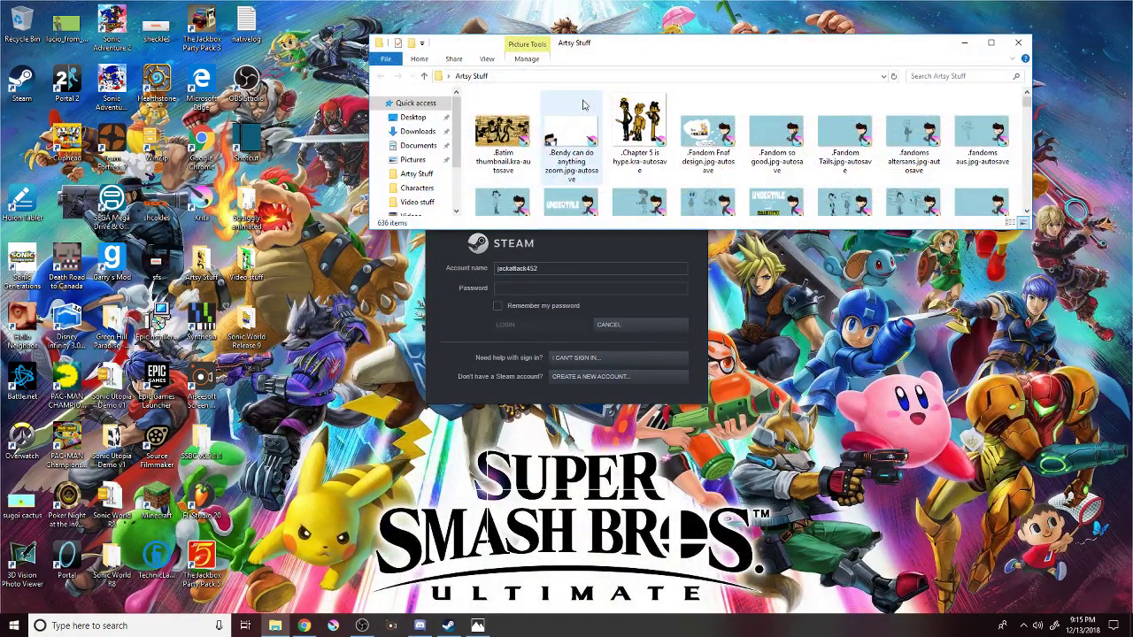
pyautogui.scroll(1, 931, 139)
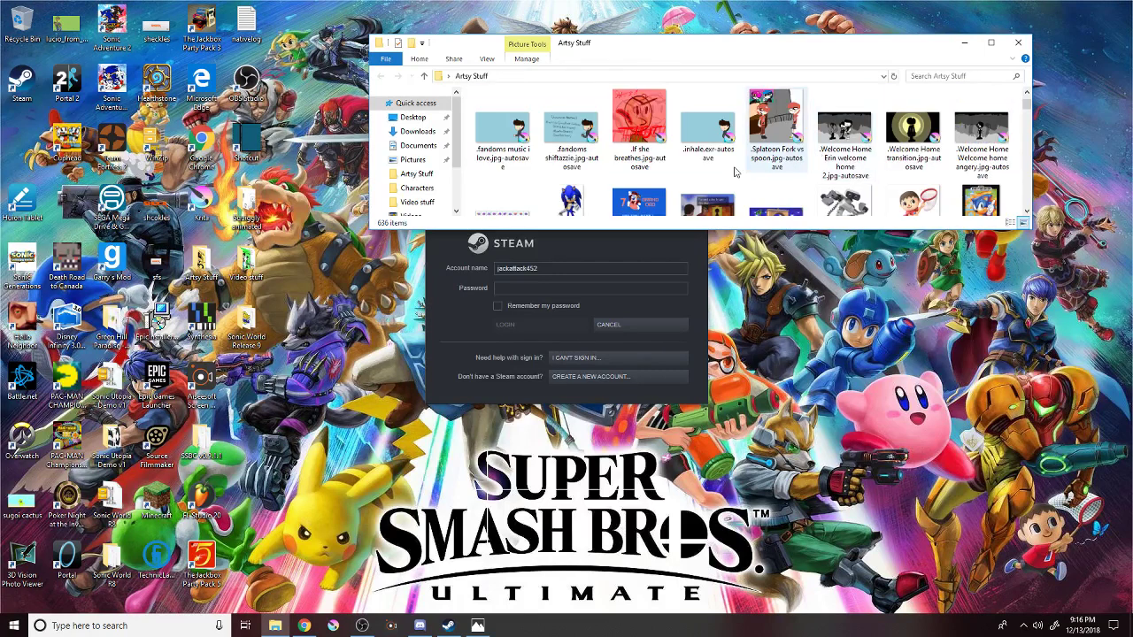
pyautogui.scroll(-1, 854, 180)
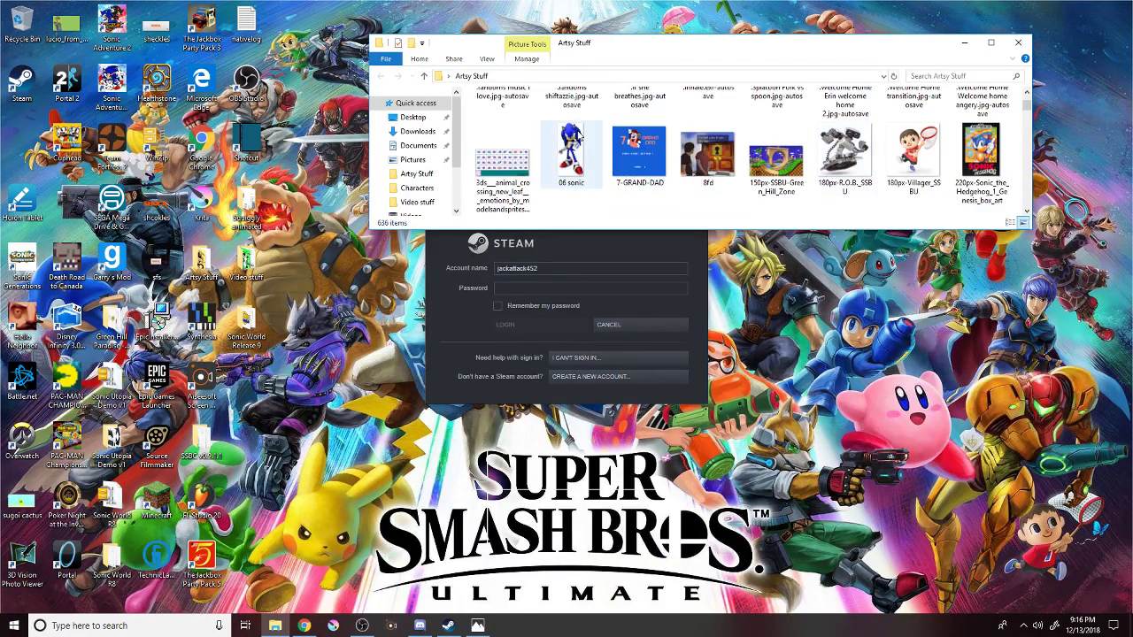
# Open the Animal Crossing sprite sheet and page through Sonic, R.O.B. and Villager to King K. Rool.
pyautogui.doubleClick(511, 186)
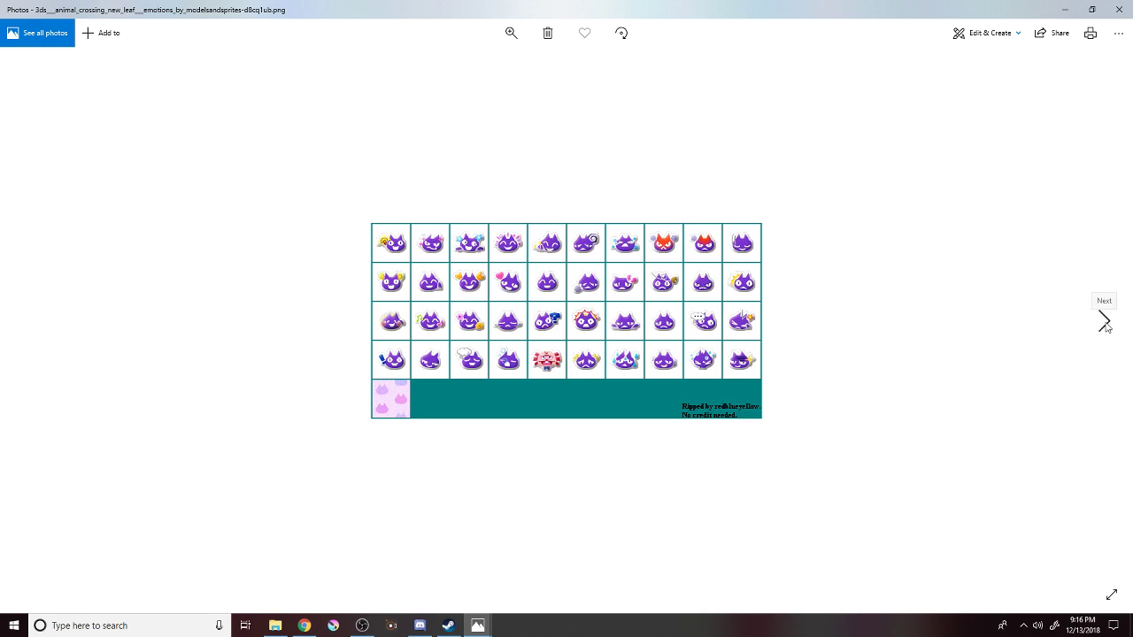
pyautogui.click(1105, 324)
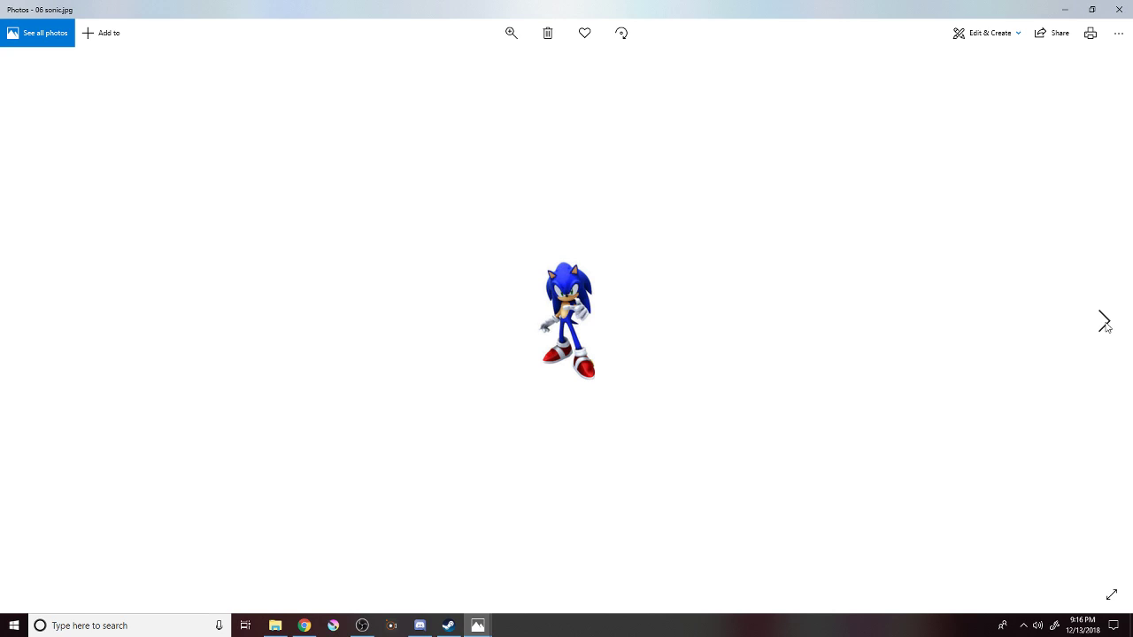
pyautogui.click(1105, 326)
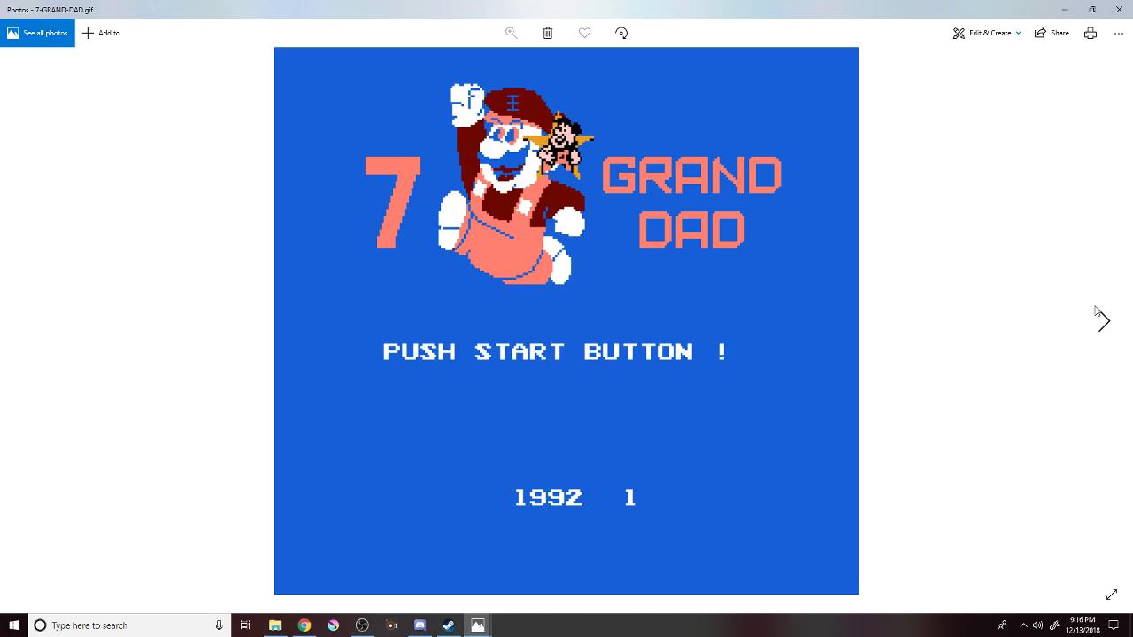
pyautogui.click(1102, 317)
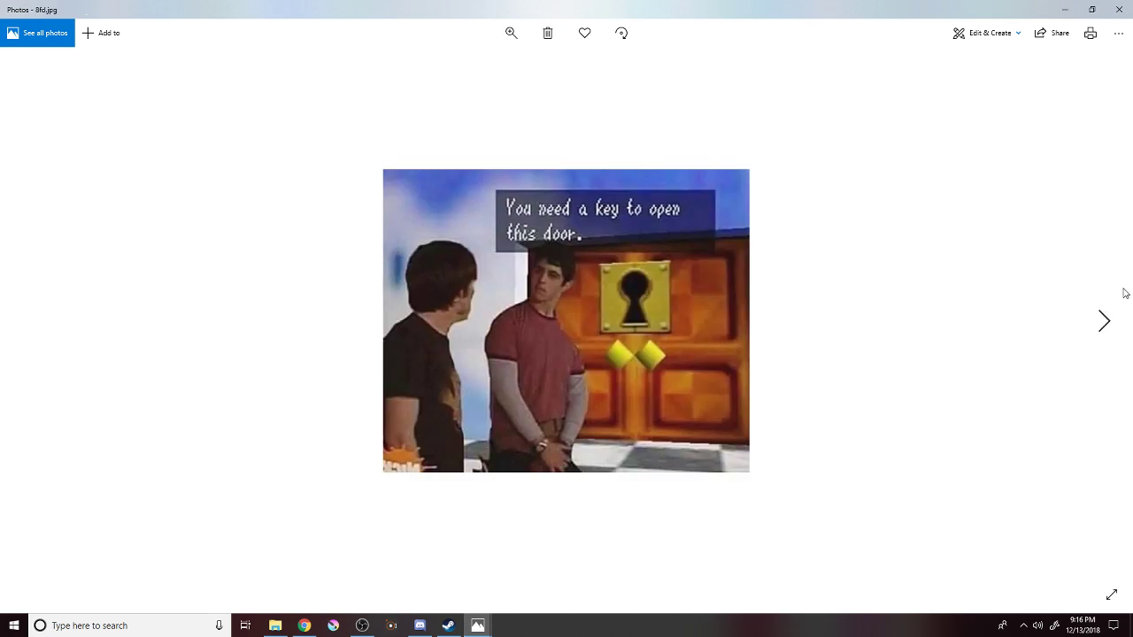
pyautogui.click(1111, 333)
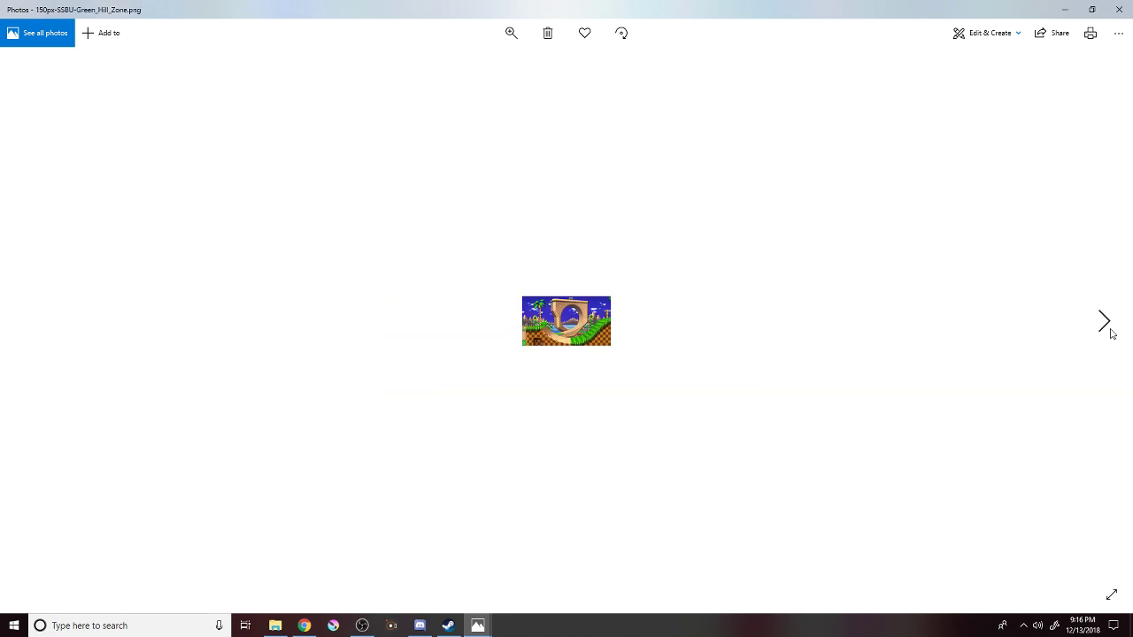
pyautogui.click(1112, 333)
pyautogui.click(1112, 333)
pyautogui.click(1112, 333)
pyautogui.click(1112, 333)
pyautogui.click(1112, 333)
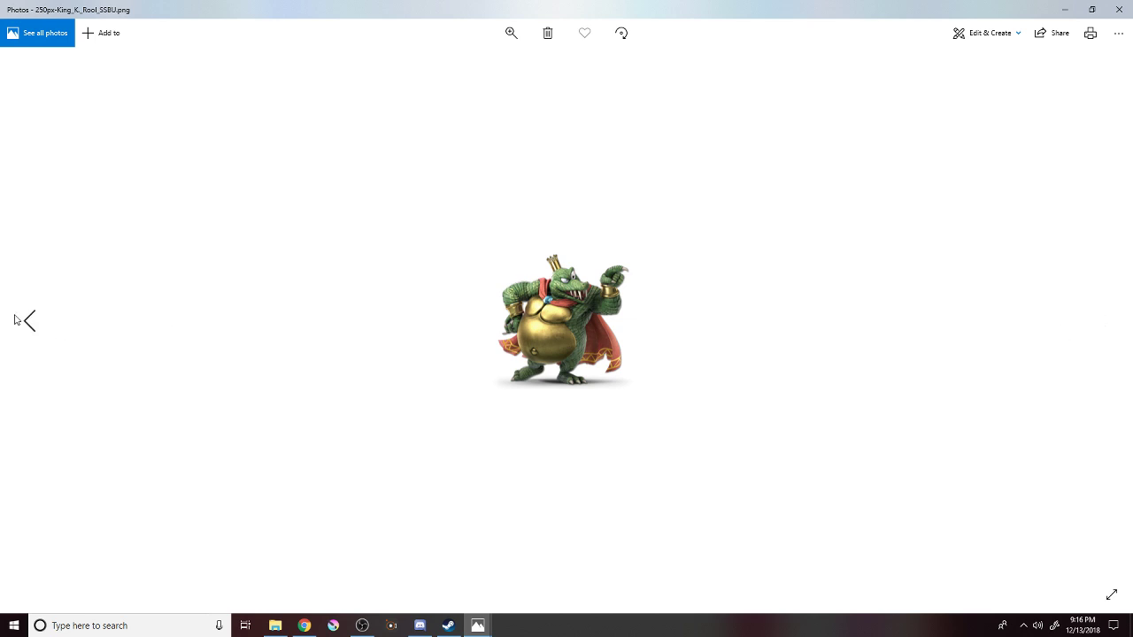
# Revisit the Sonic Next-Gen box art, then page through Simon, Green Hill Zone and Inkling palette images.
pyautogui.click(16, 318)
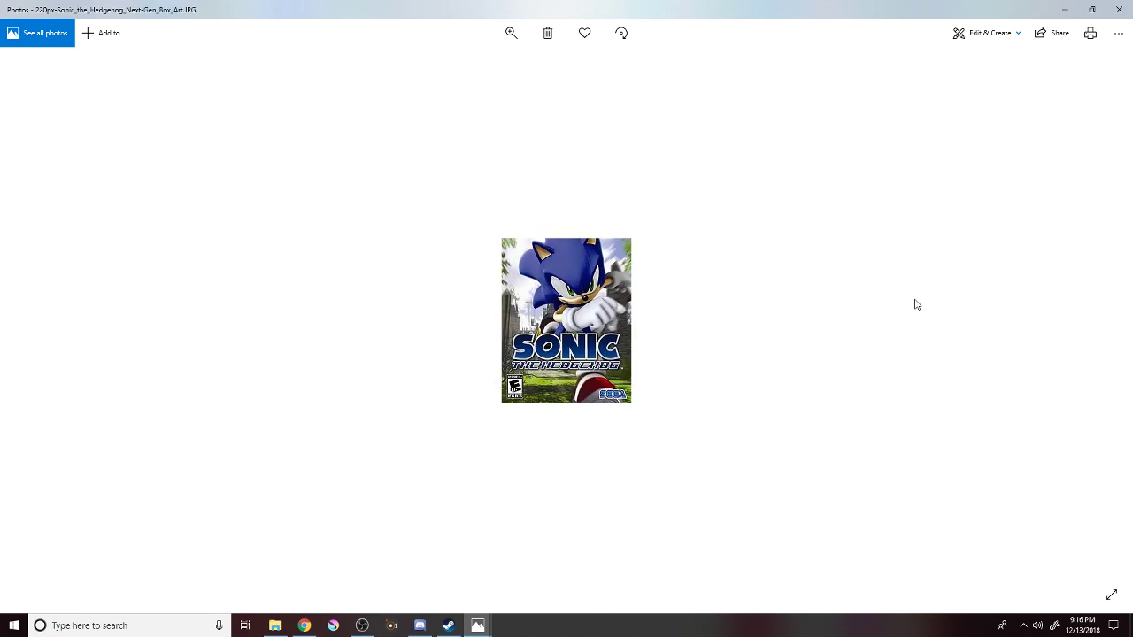
pyautogui.click(1102, 322)
pyautogui.click(1104, 322)
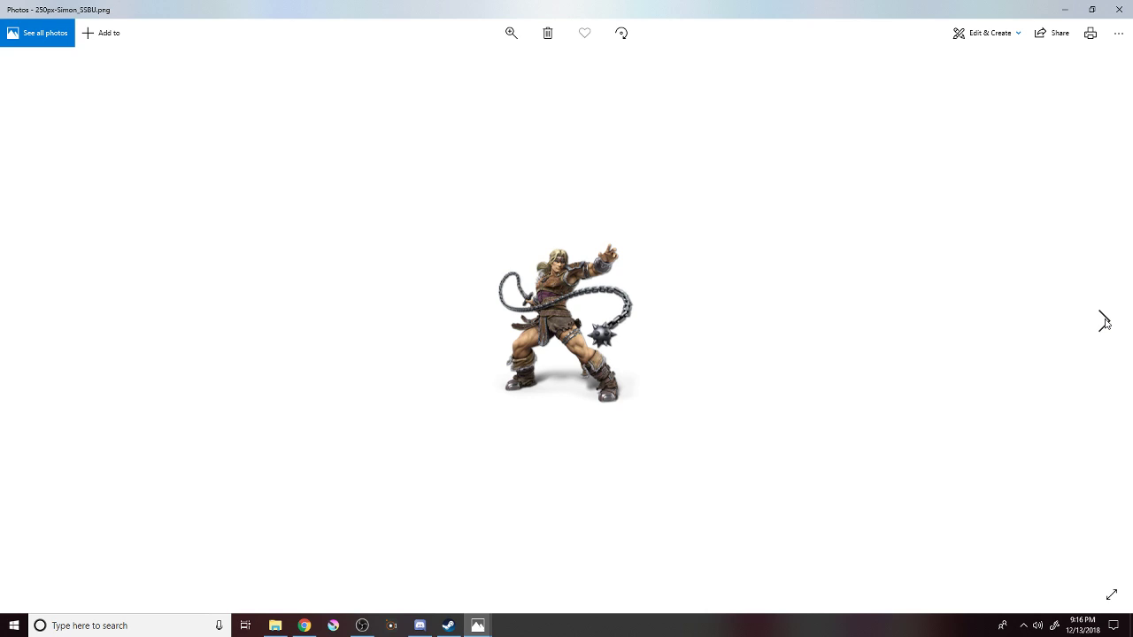
pyautogui.click(1104, 322)
pyautogui.click(1103, 322)
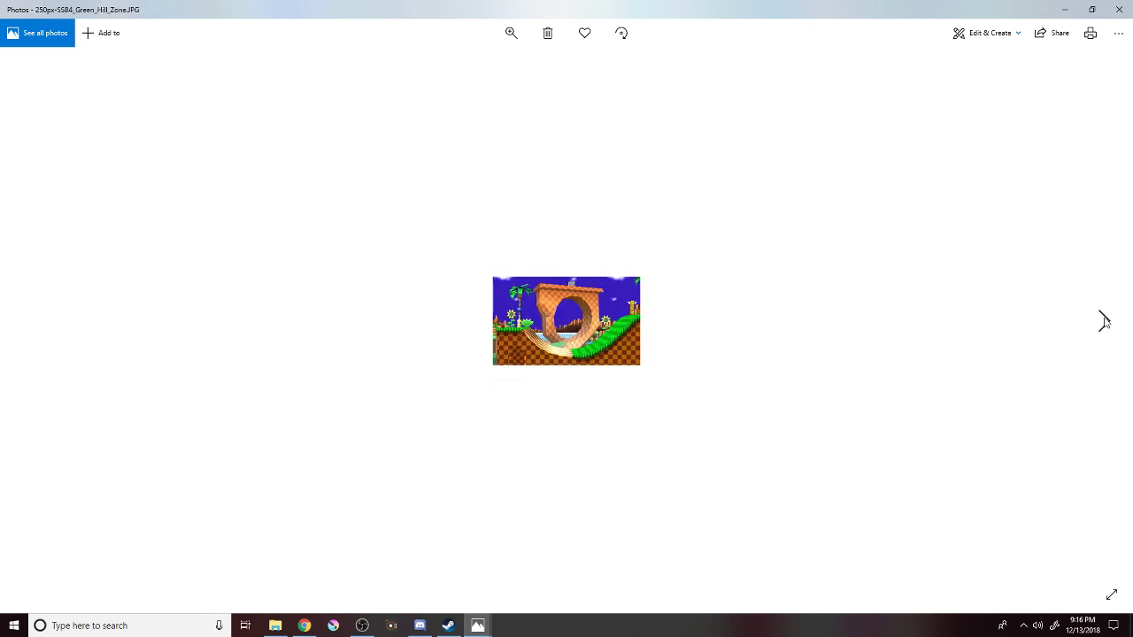
pyautogui.click(1104, 322)
pyautogui.click(1104, 322)
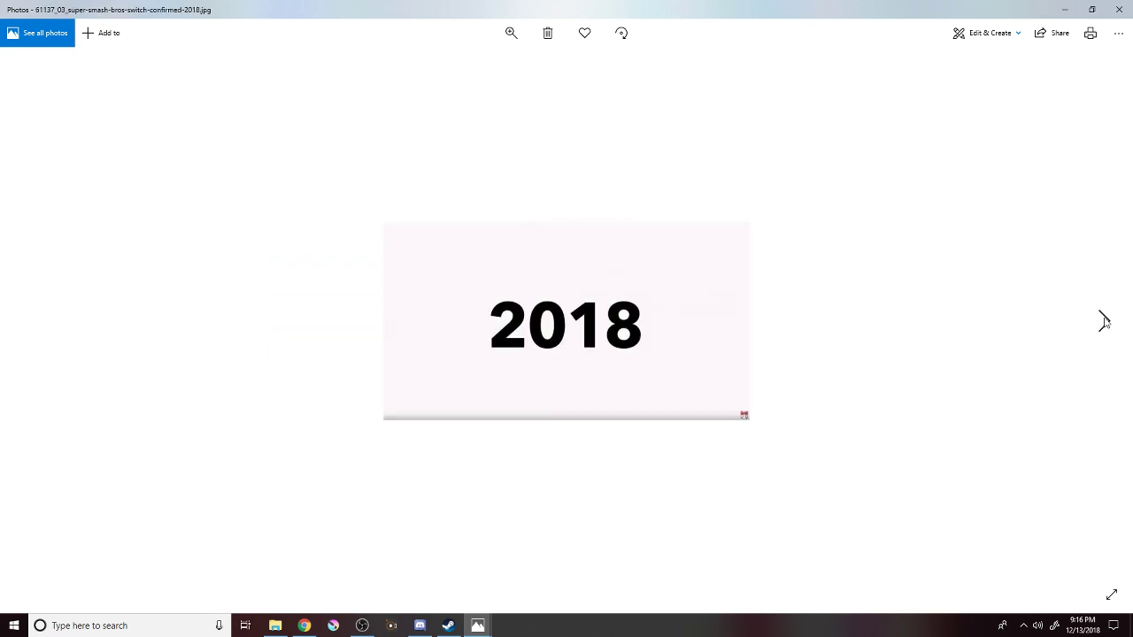
# Page through the Bendy title screen, Sonic Adventure 2 and Adventure Time to across screen 1.
pyautogui.click(1104, 323)
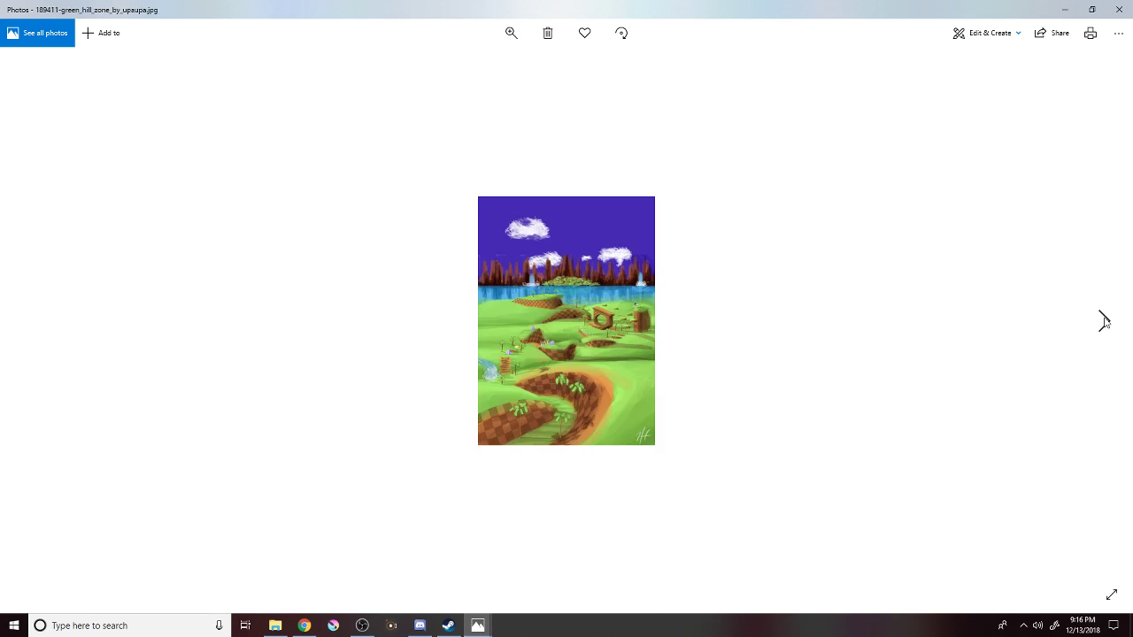
pyautogui.click(1103, 322)
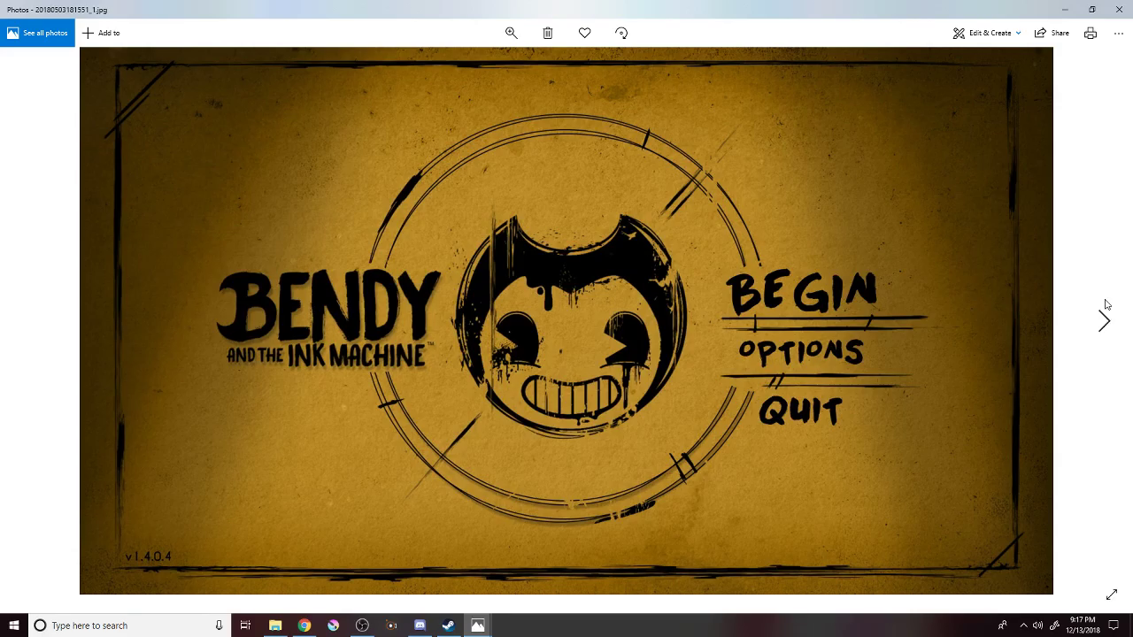
pyautogui.click(1105, 316)
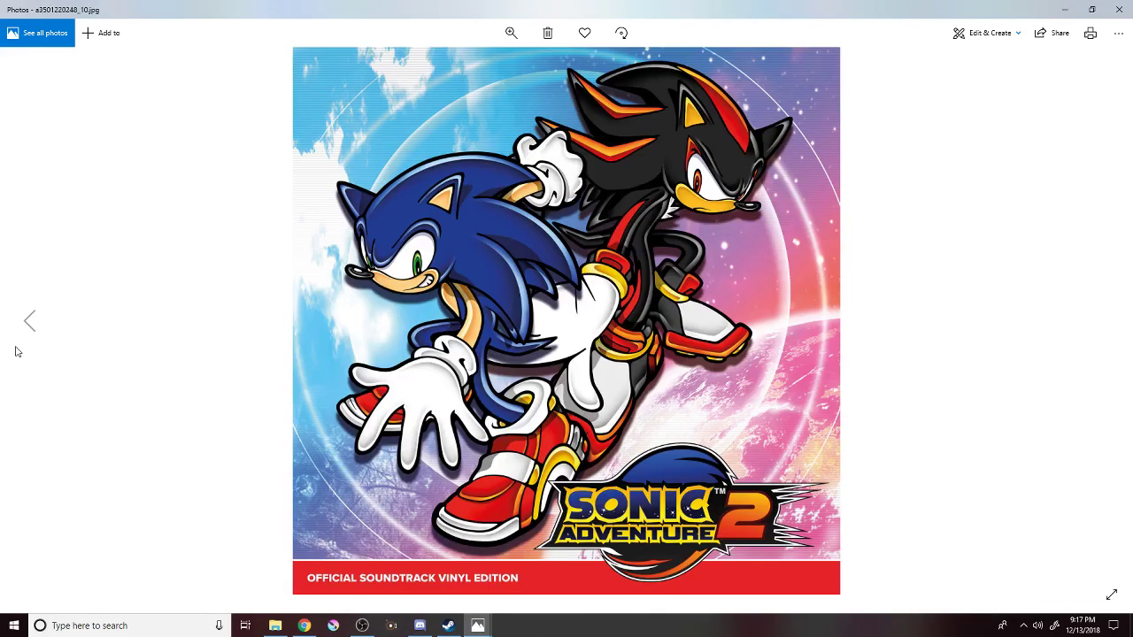
pyautogui.click(28, 335)
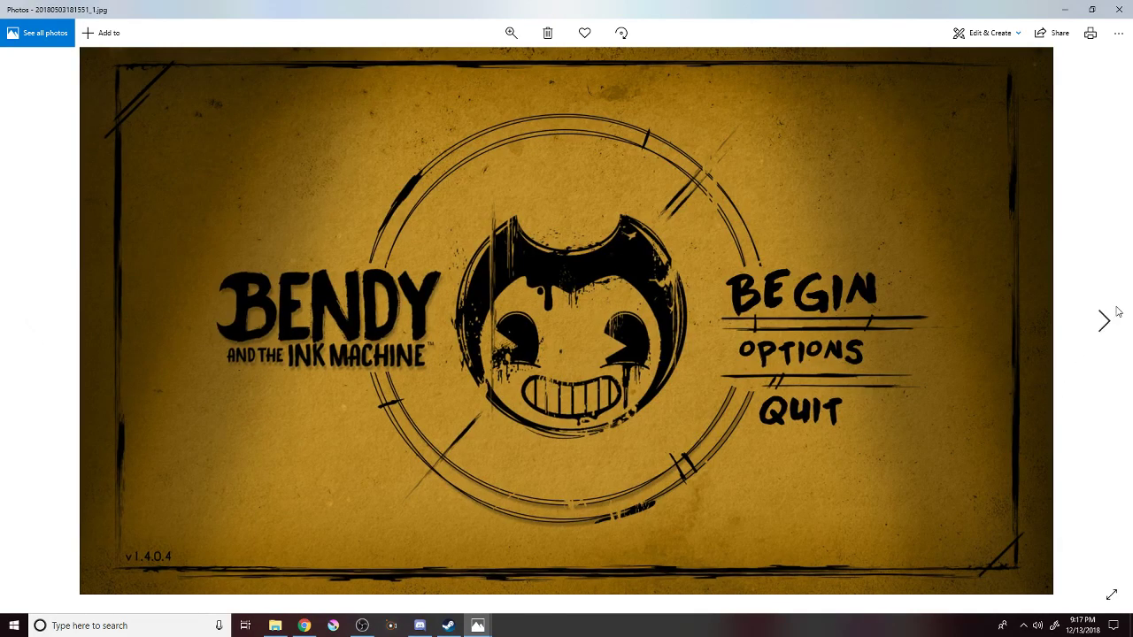
pyautogui.click(1112, 322)
pyautogui.click(1113, 322)
pyautogui.click(1113, 322)
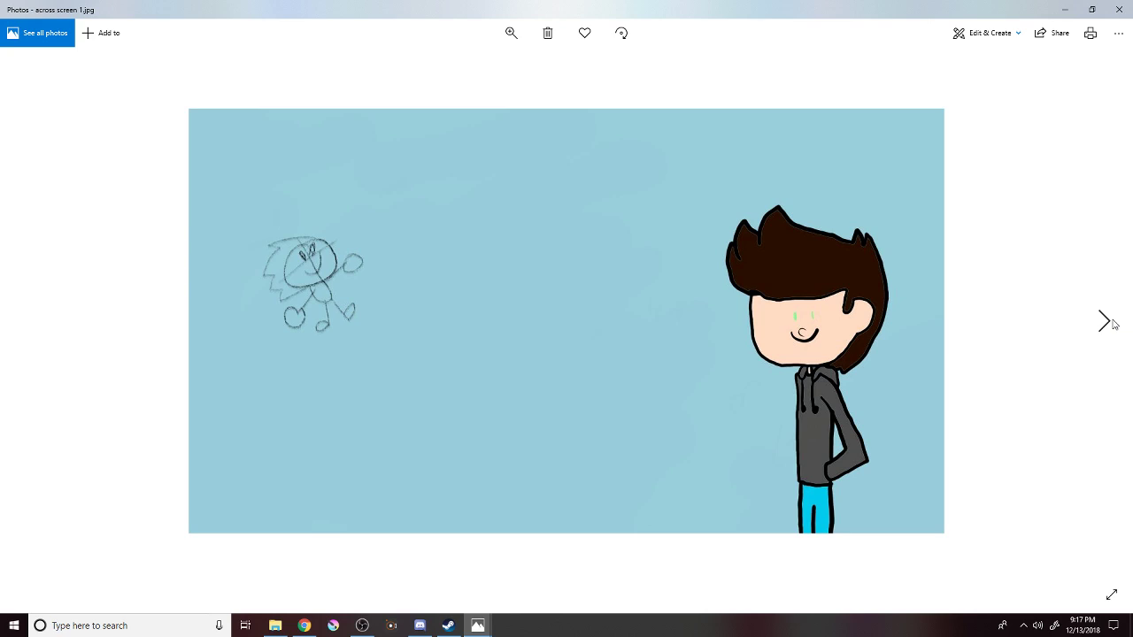
# Page through across screen 2–5, Agent_3 and Octoling to the ALEIN SANIC drawing.
pyautogui.click(1113, 324)
pyautogui.click(1112, 324)
pyautogui.click(1112, 324)
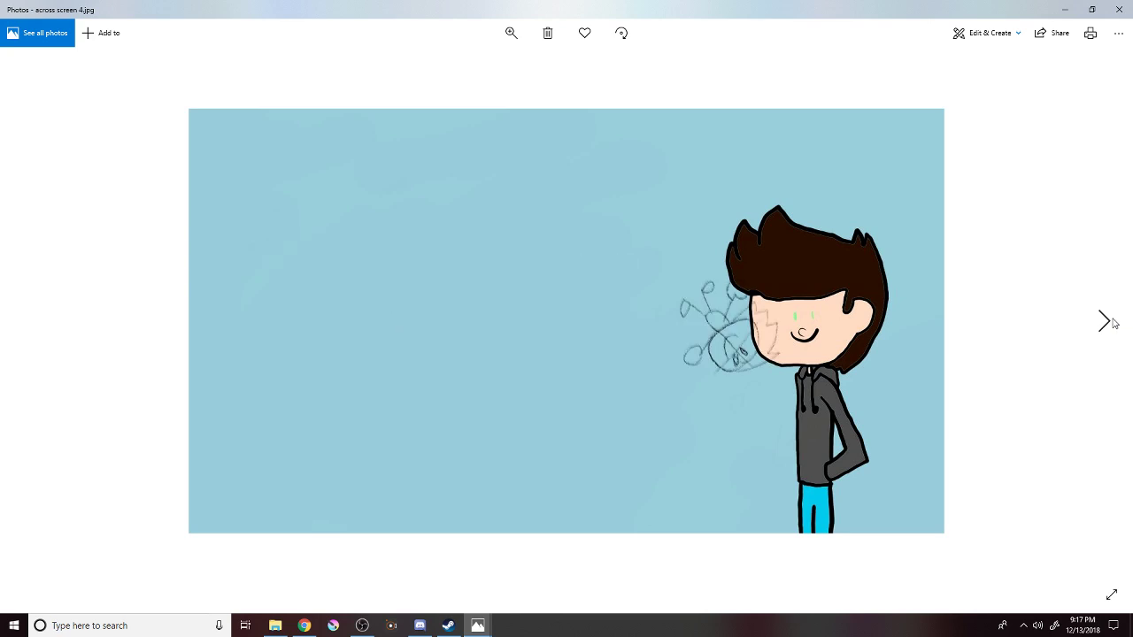
pyautogui.click(1113, 324)
pyautogui.click(1113, 324)
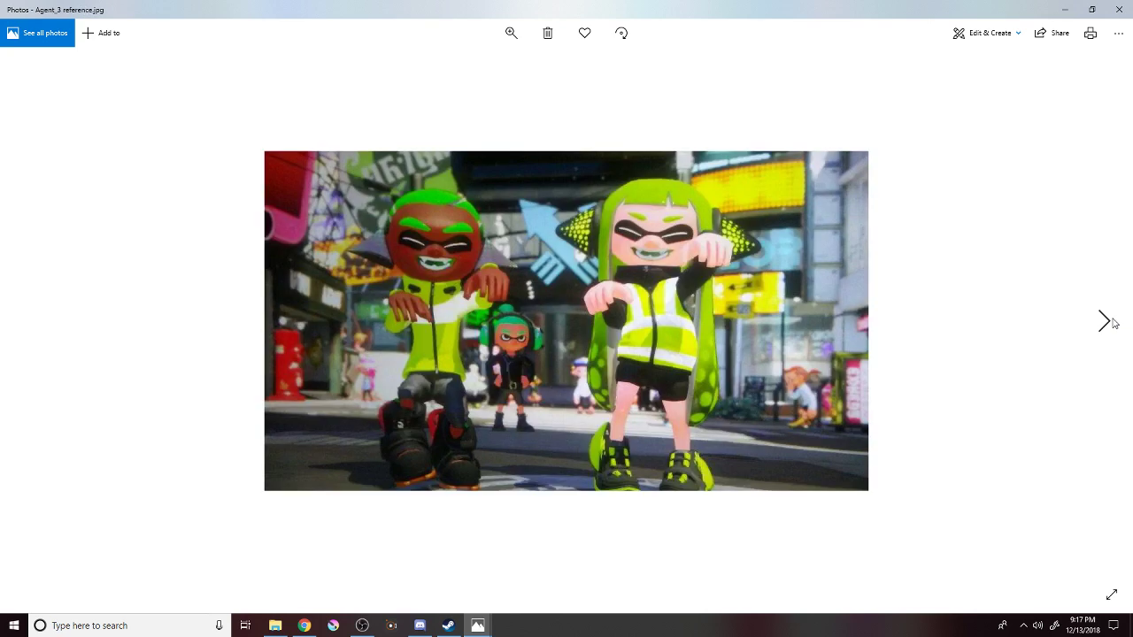
pyautogui.click(1113, 324)
pyautogui.click(1112, 324)
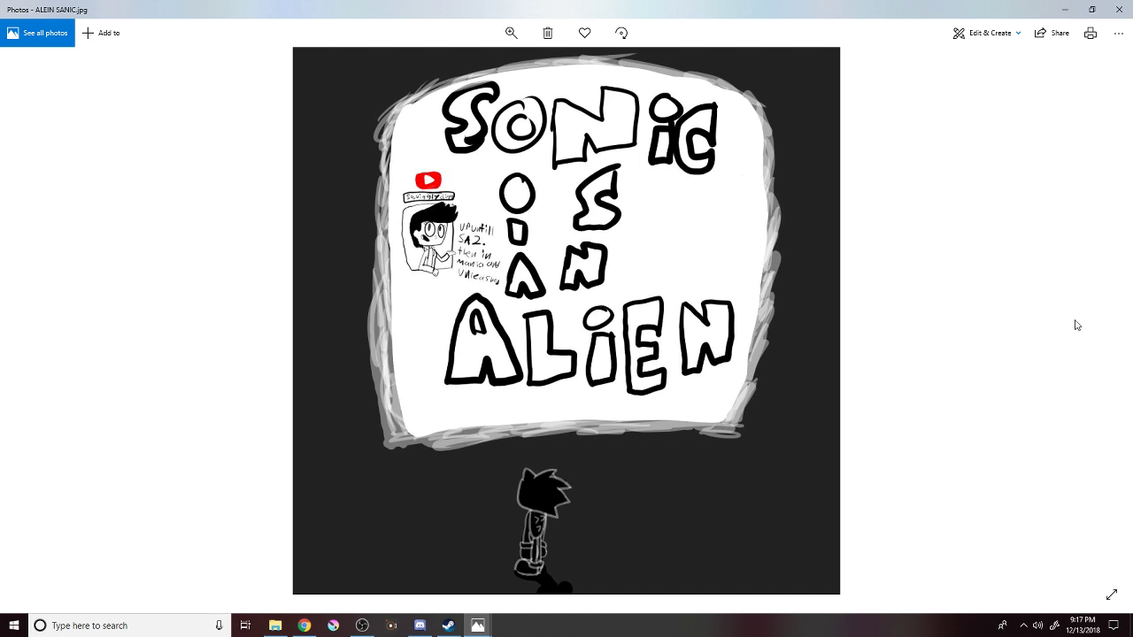
# Browse the Alien sanic drawings and ALL OF THEM, landing on Allison angel.jpg.
pyautogui.click(1106, 324)
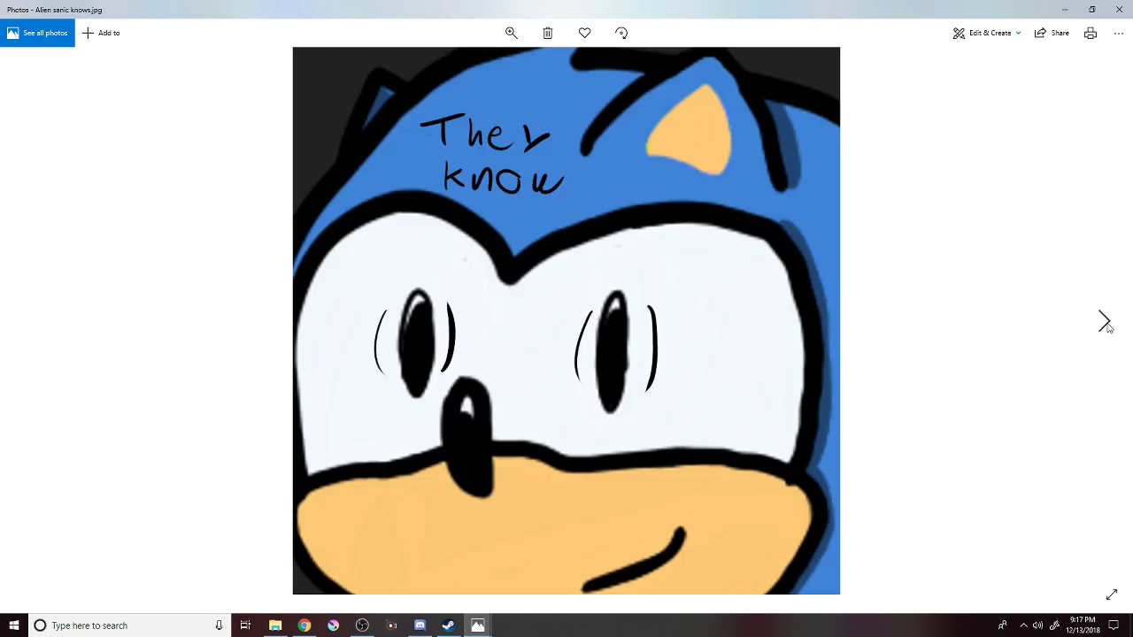
pyautogui.click(1105, 323)
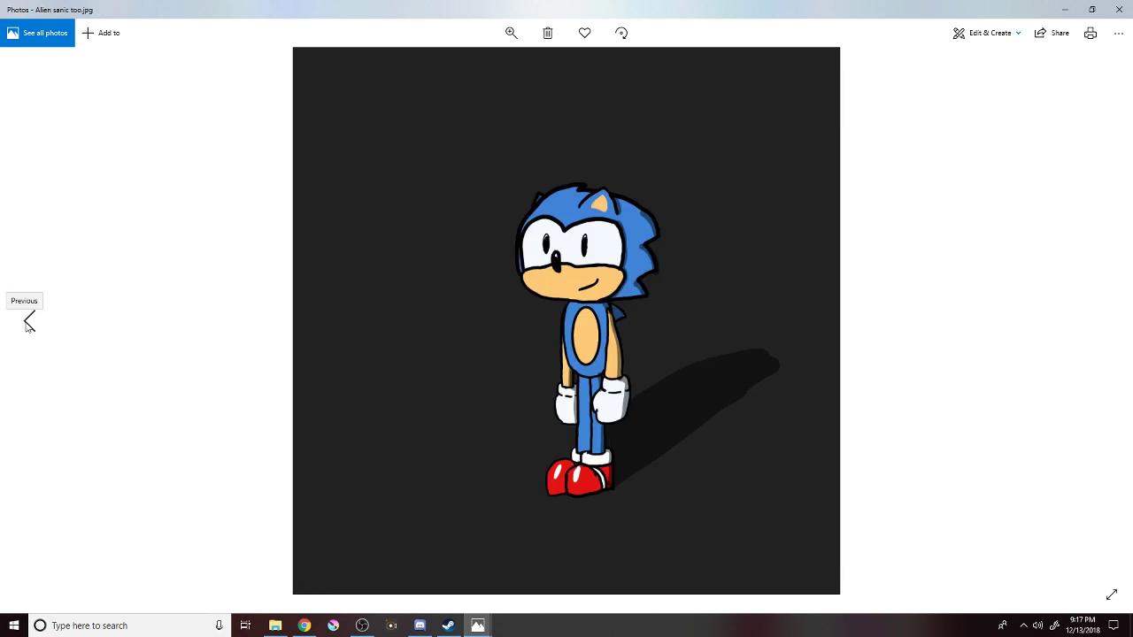
pyautogui.click(29, 324)
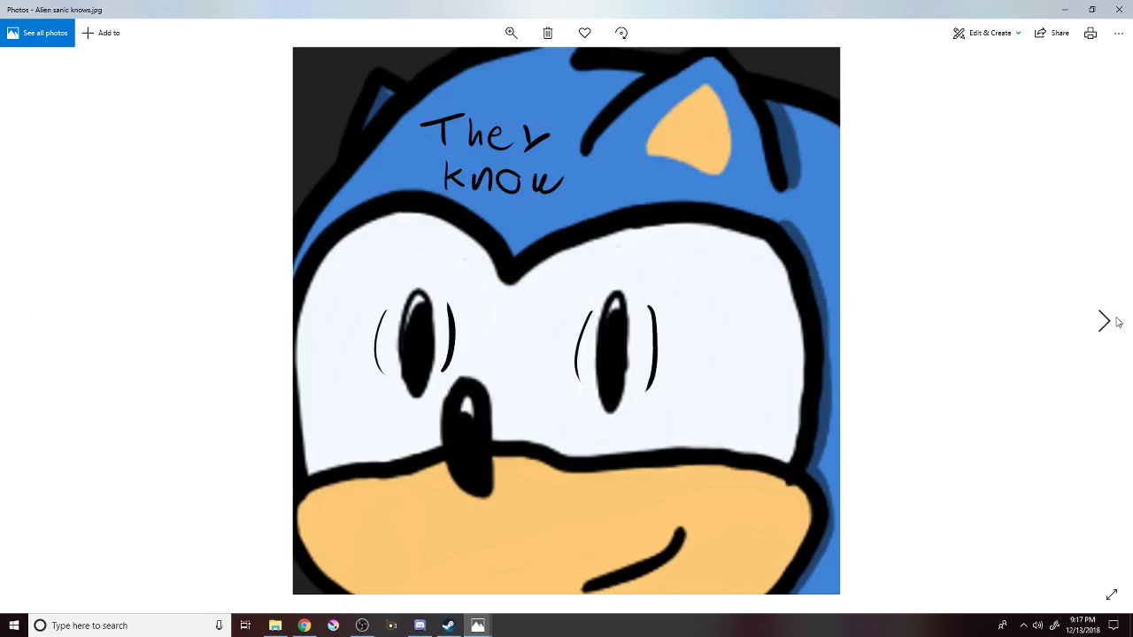
pyautogui.click(1114, 317)
pyautogui.click(1116, 321)
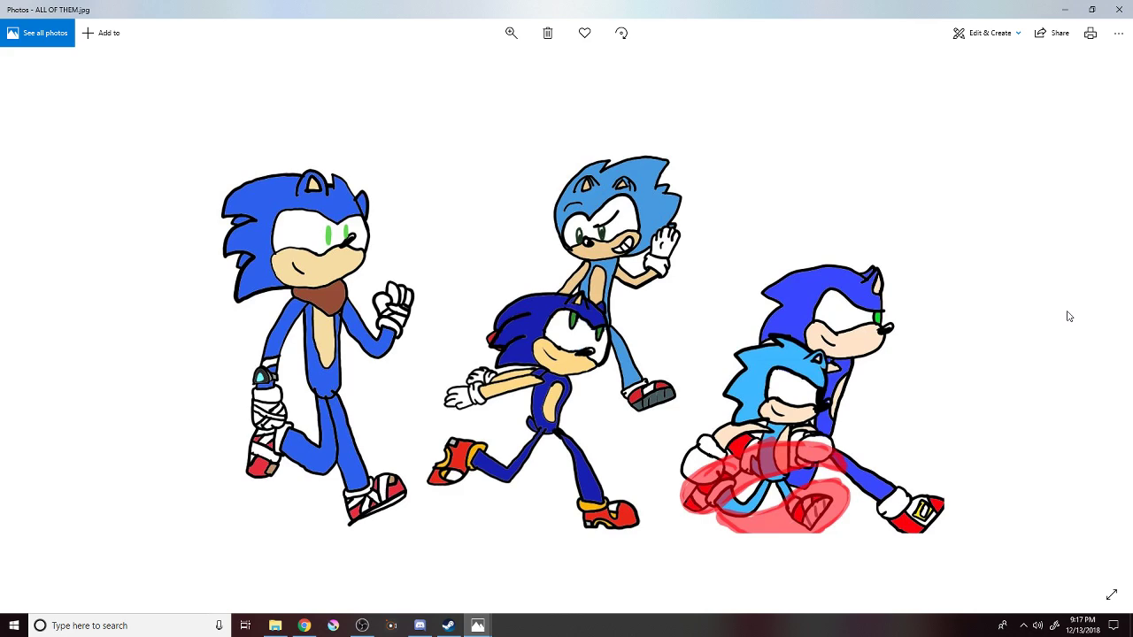
pyautogui.click(1094, 316)
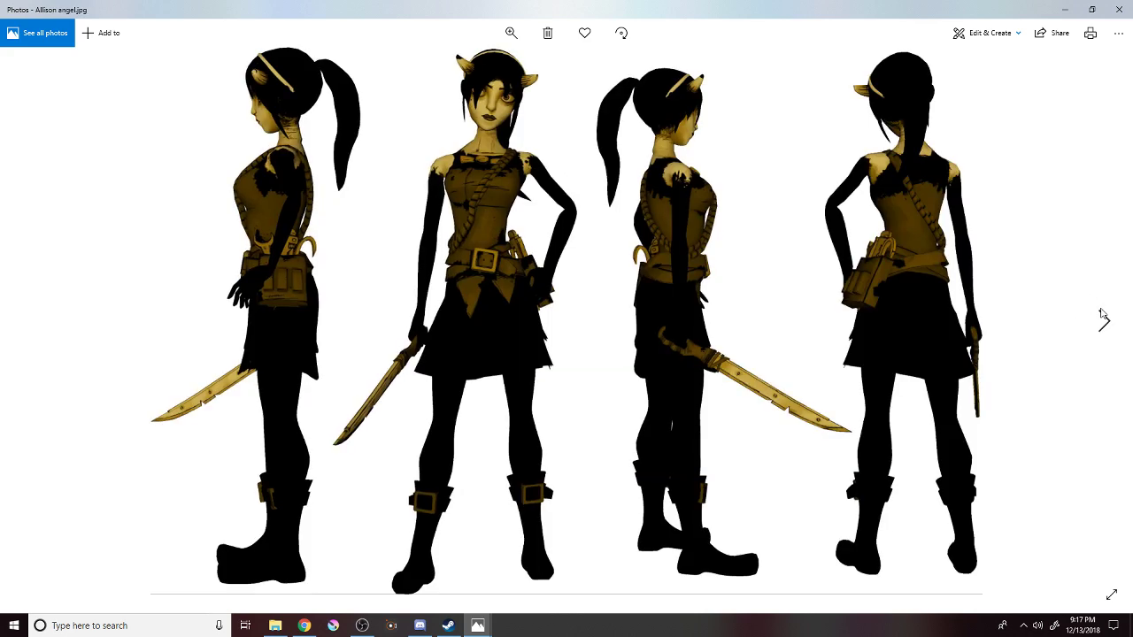
pyautogui.click(1100, 324)
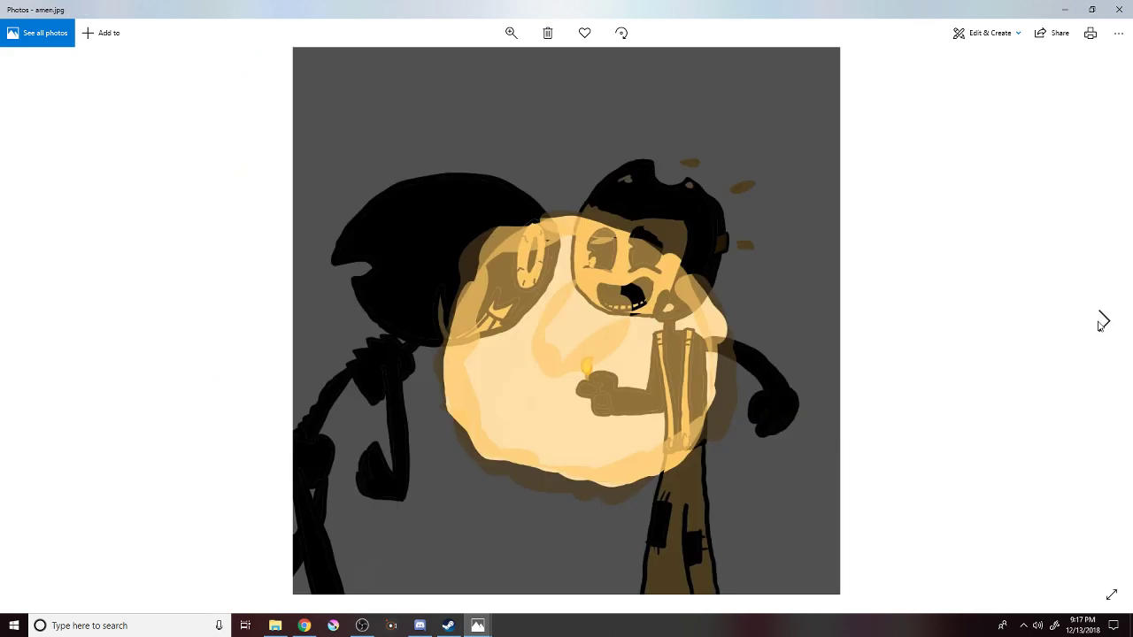
pyautogui.click(1100, 324)
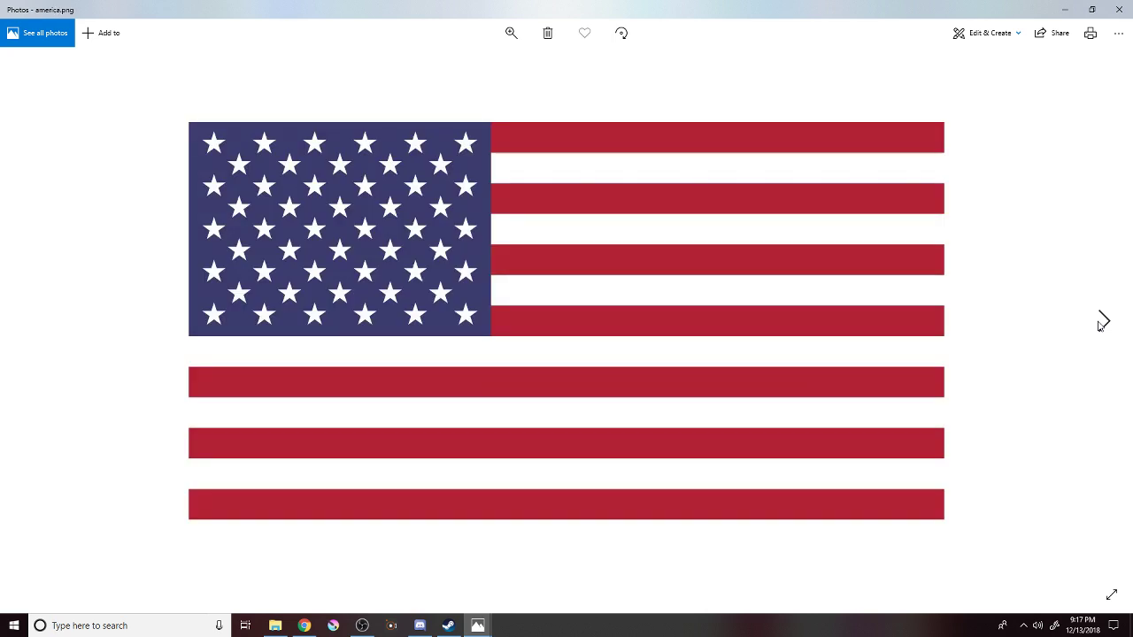
pyautogui.click(1100, 324)
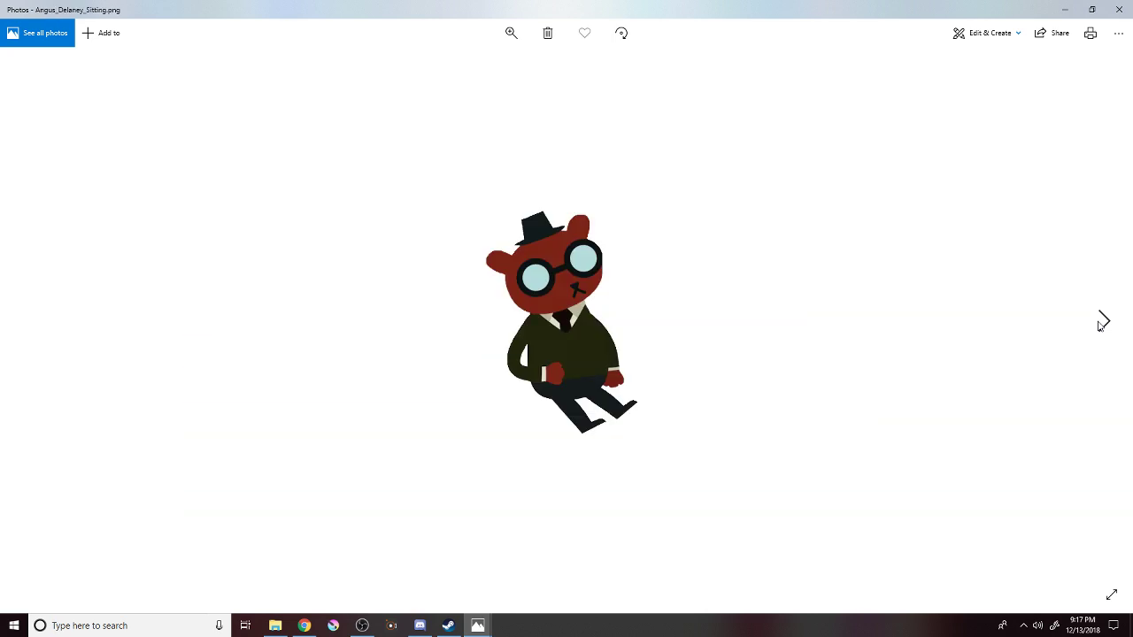
pyautogui.click(1100, 324)
pyautogui.click(1100, 323)
pyautogui.click(1101, 324)
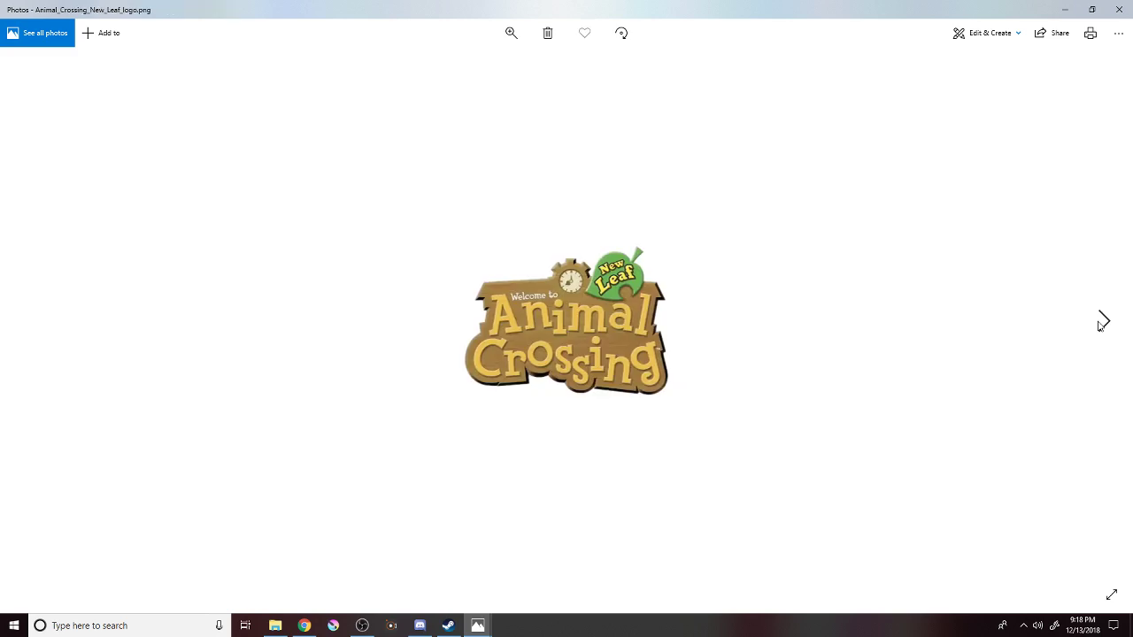
pyautogui.click(1100, 324)
pyautogui.click(1100, 324)
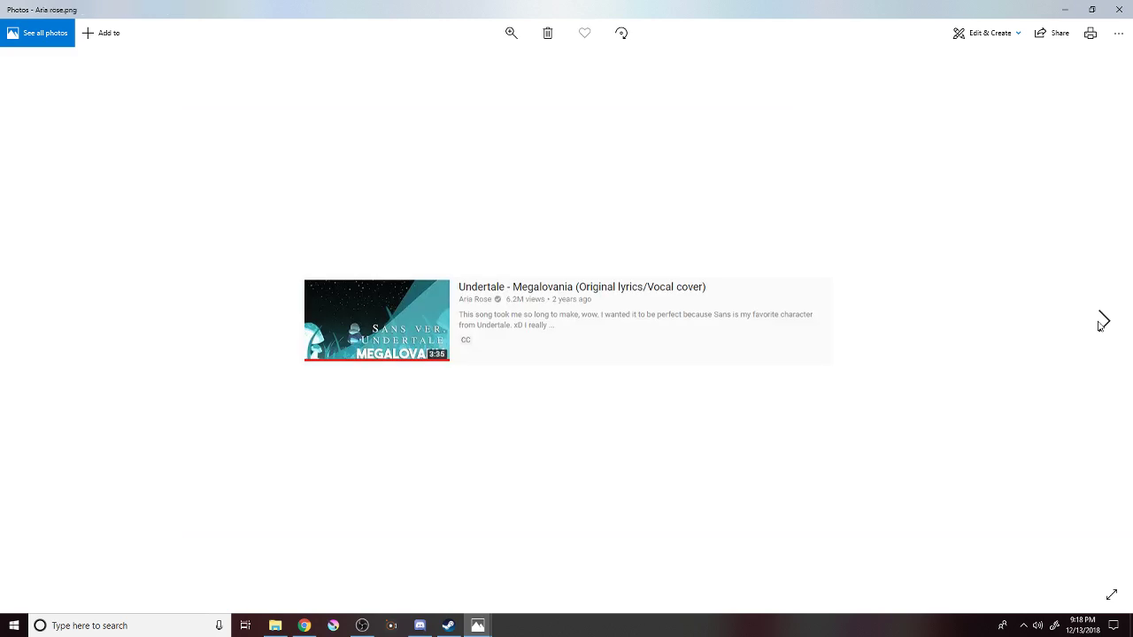
# Continue past Arin_New_Grump_Head, Baldi, Bandi Boi and Banjo_and_Kazooie to Batim thumbnail.jpg.
pyautogui.click(1101, 324)
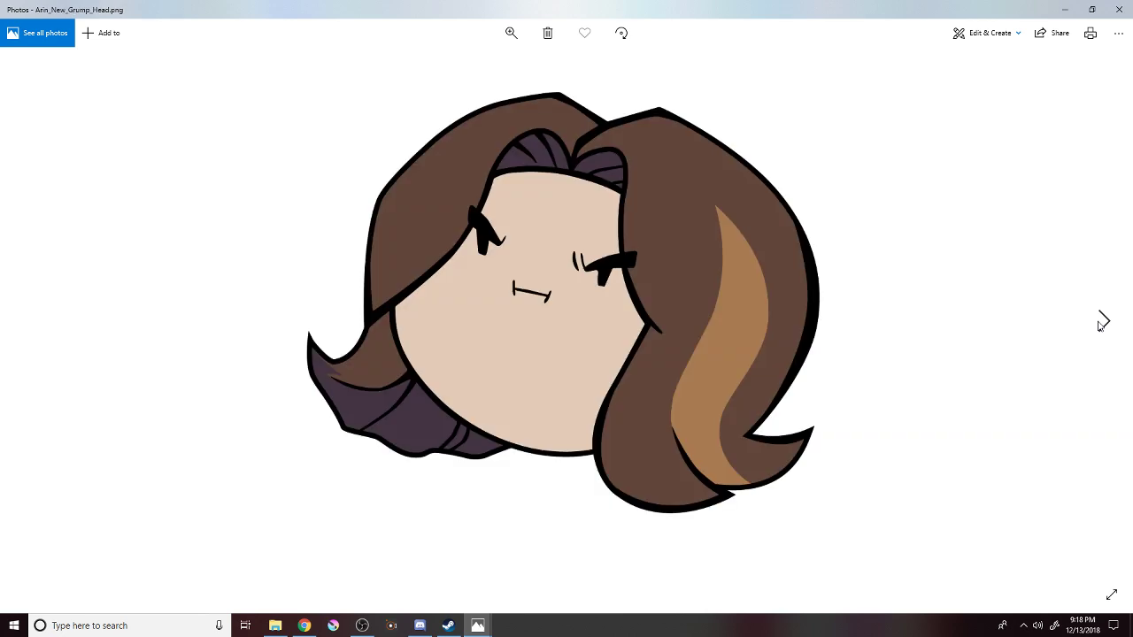
pyautogui.click(1100, 324)
pyautogui.click(1100, 324)
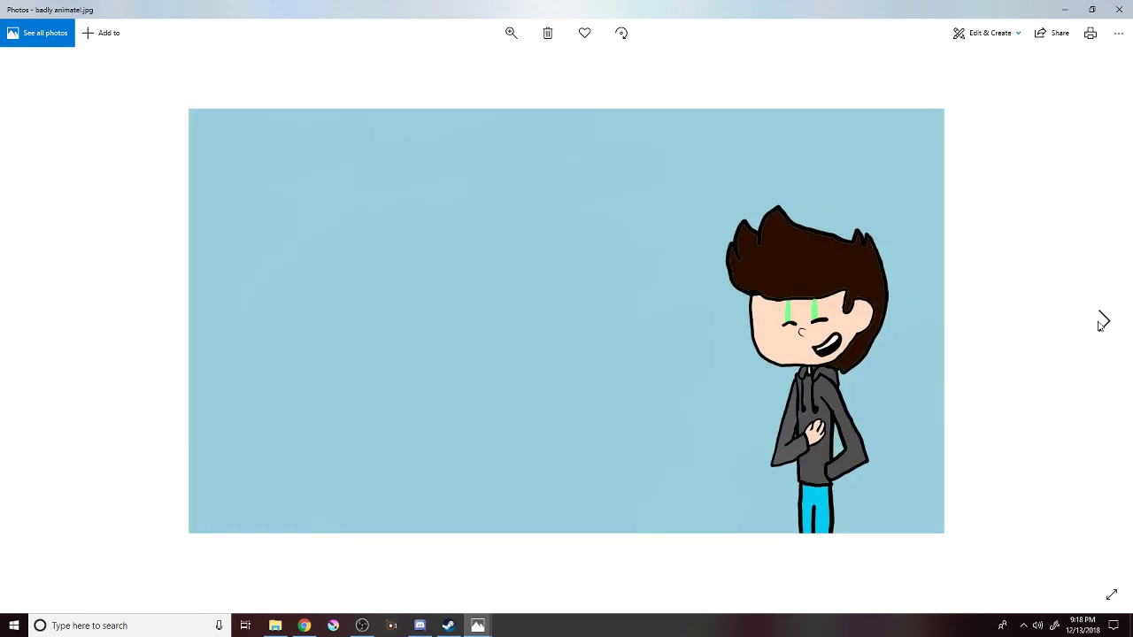
pyautogui.click(1100, 324)
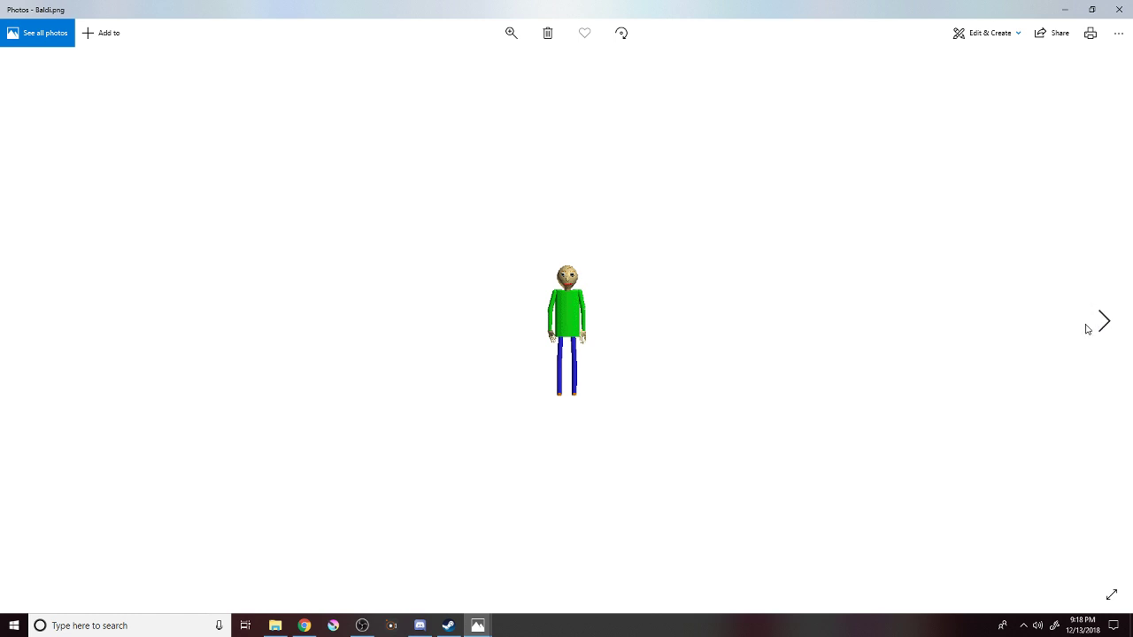
pyautogui.click(1089, 337)
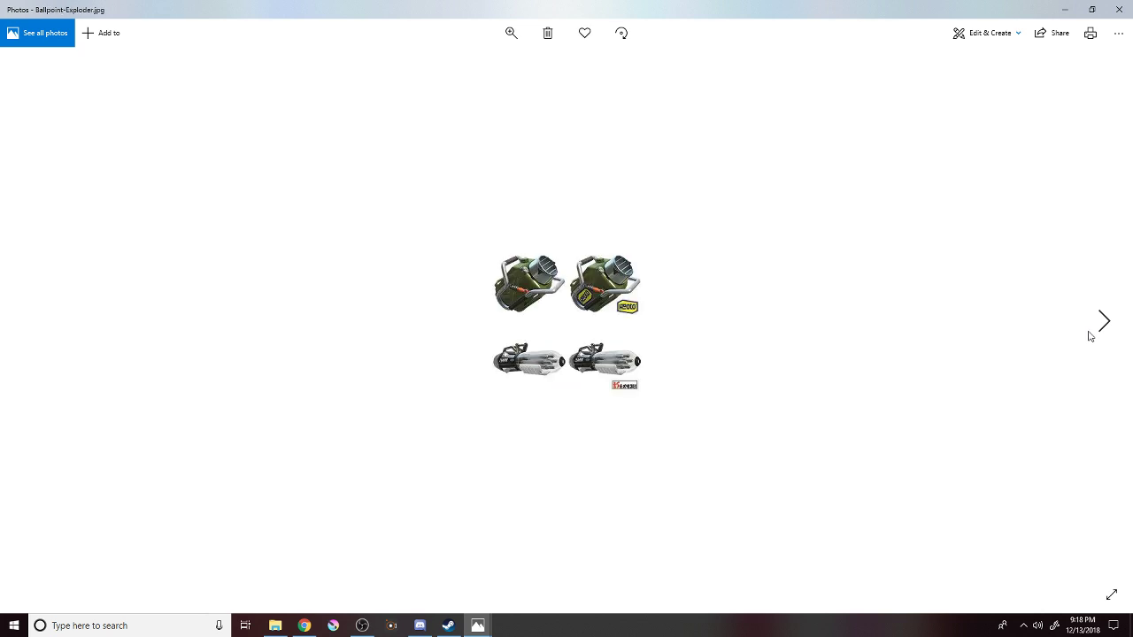
pyautogui.click(1090, 337)
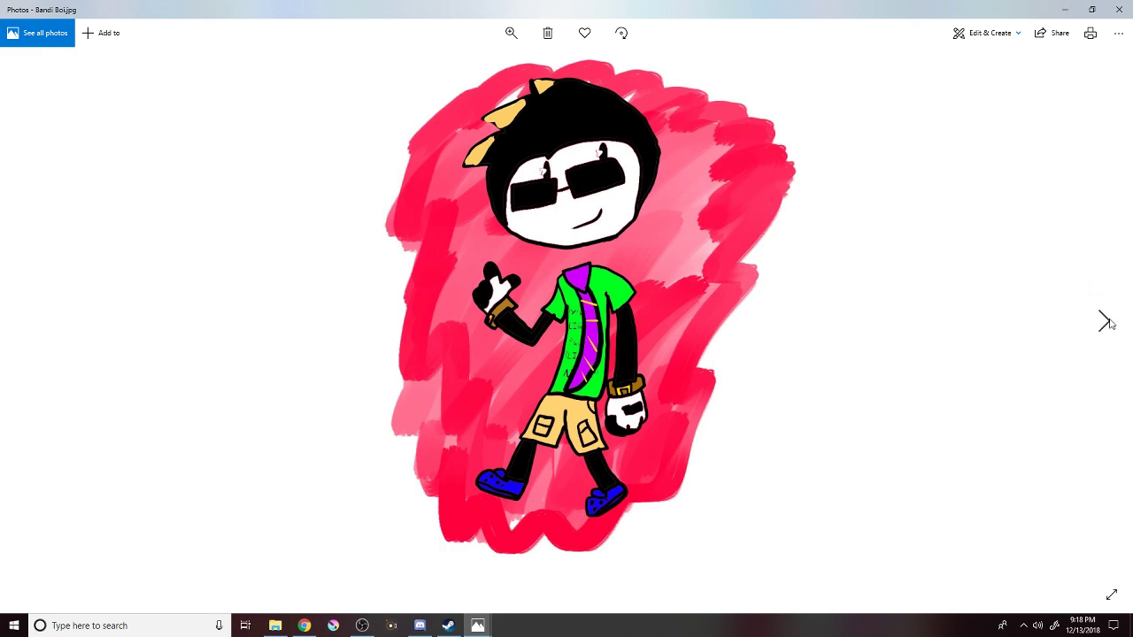
pyautogui.click(1106, 322)
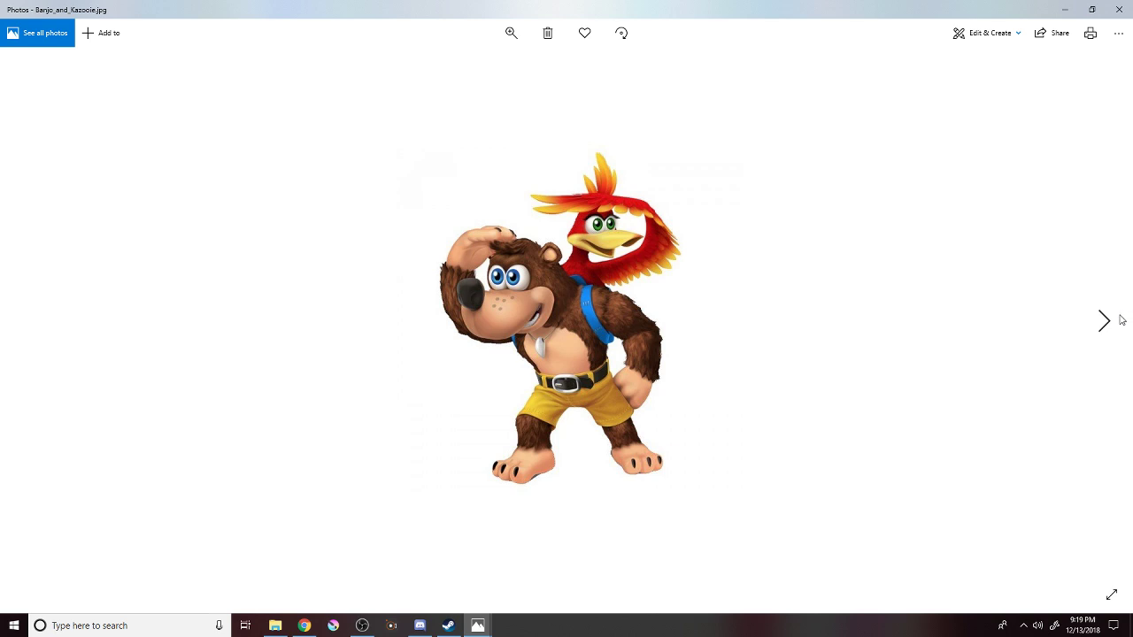
pyautogui.press('Right')
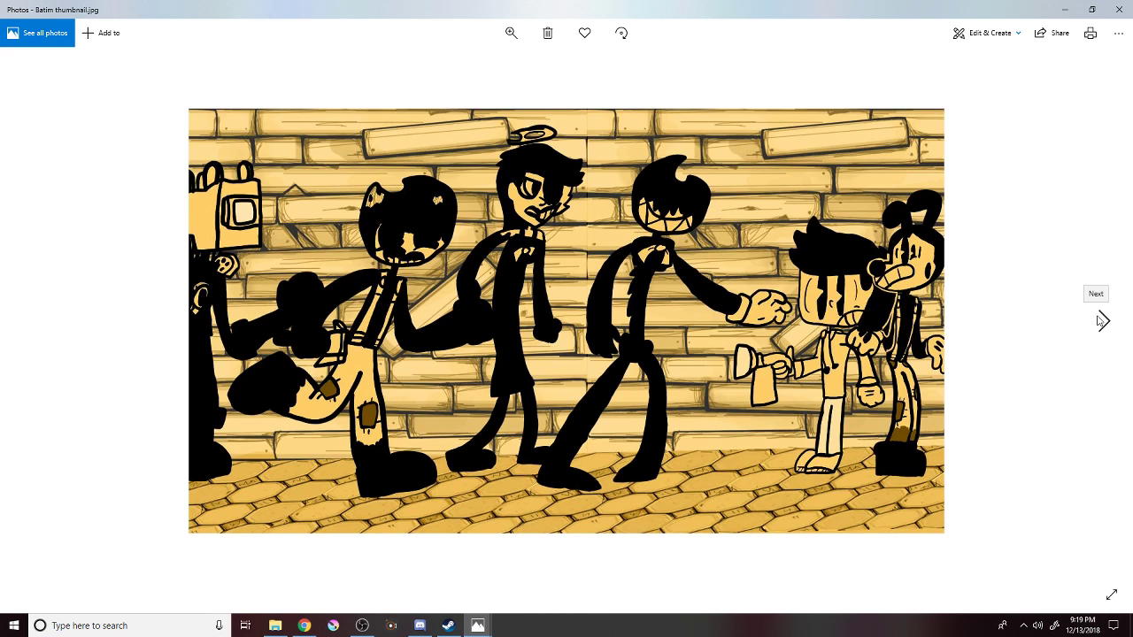
# Look at batim.png and Bendmabend after THAT.jpg, step back to Batim thumbnail, then return.
pyautogui.click(1100, 320)
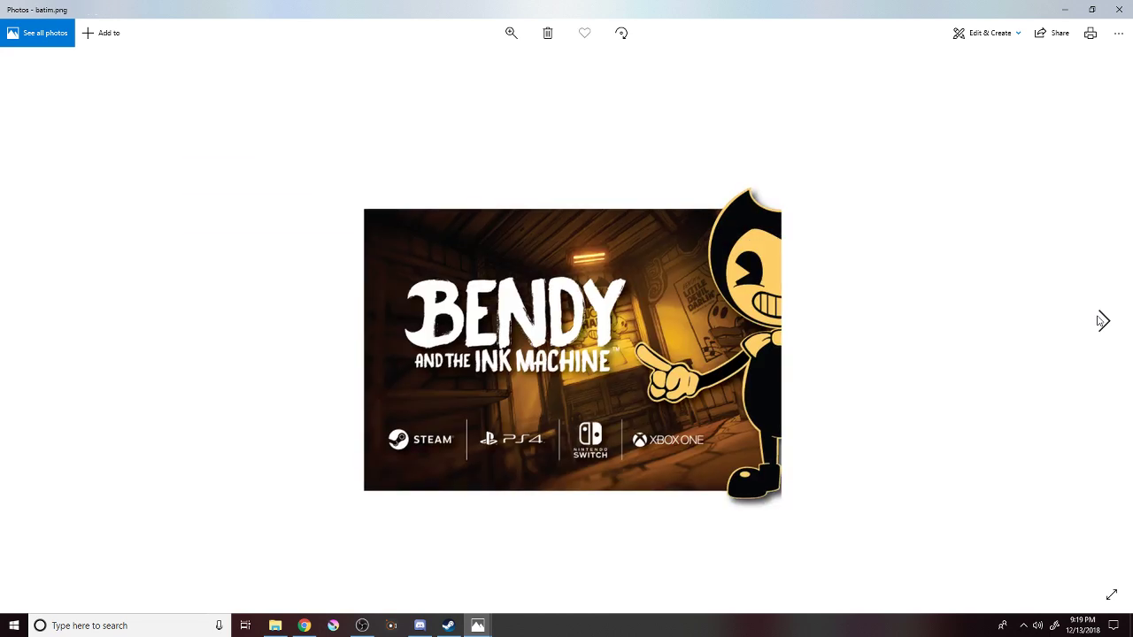
pyautogui.click(1100, 320)
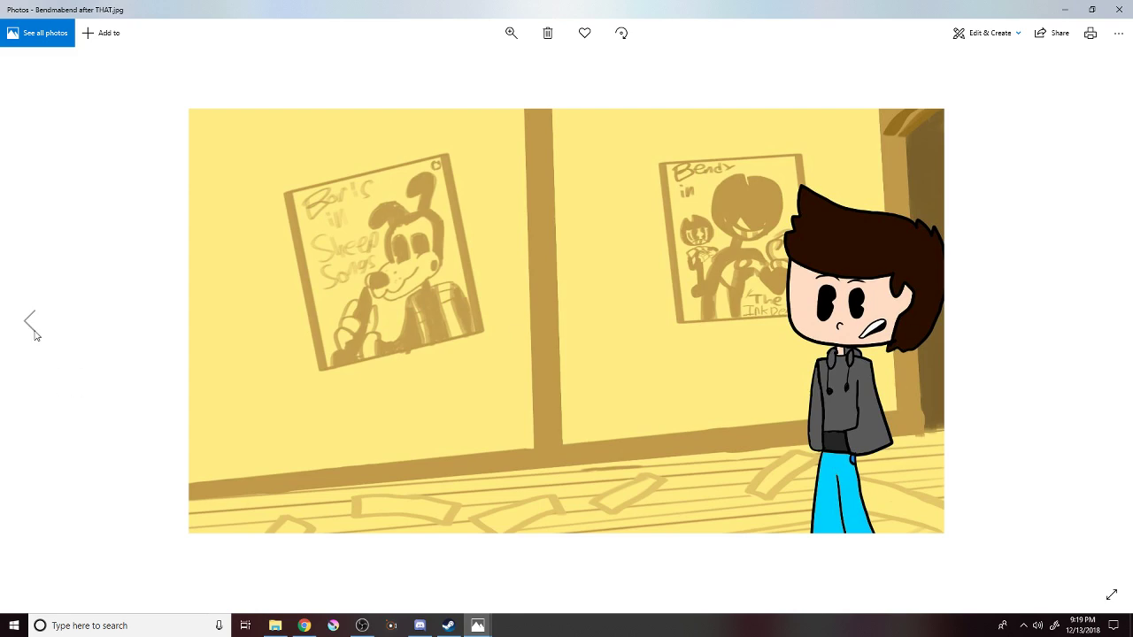
pyautogui.click(33, 331)
pyautogui.click(33, 332)
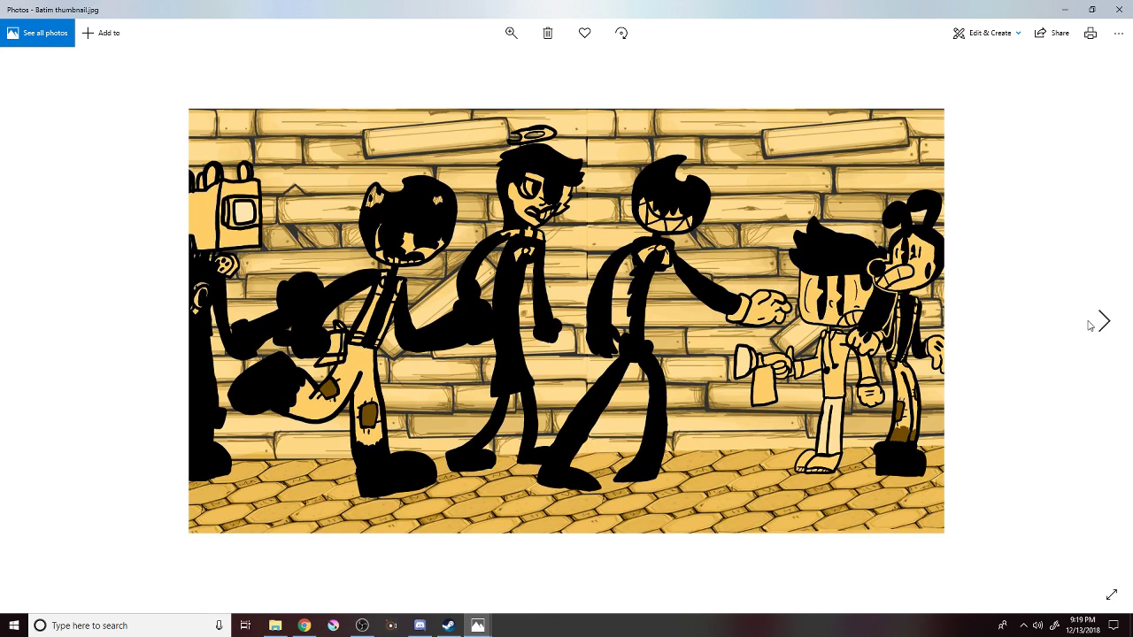
pyautogui.click(1094, 324)
pyautogui.click(1094, 324)
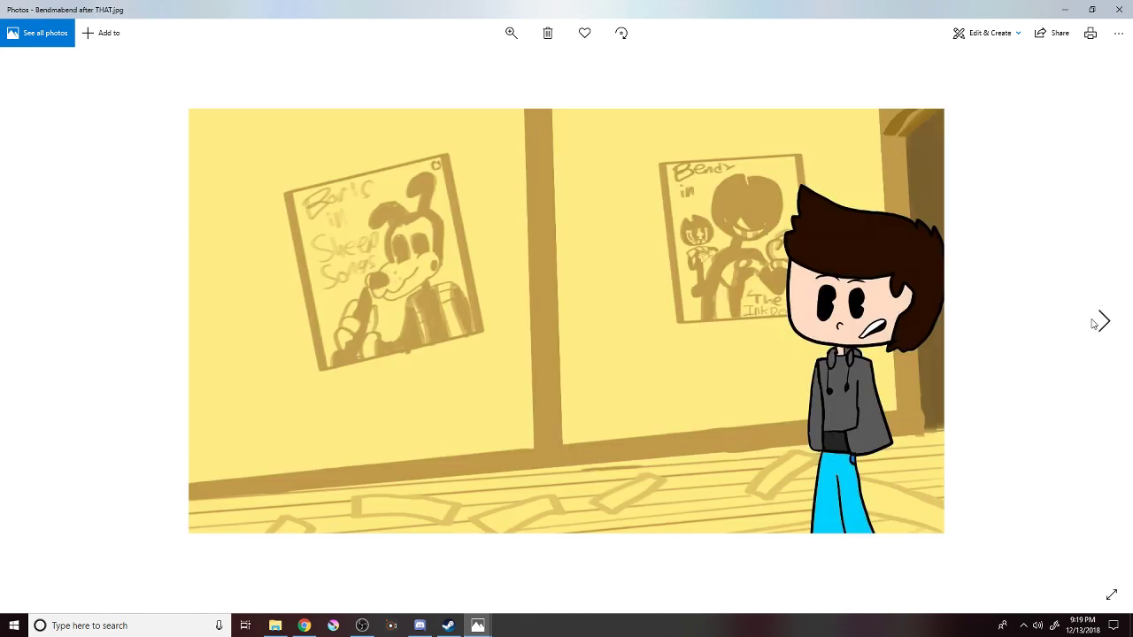
# Move past the dark game screenshot to the What's good buddo drawing, briefly revisiting the previous one.
pyautogui.click(1094, 324)
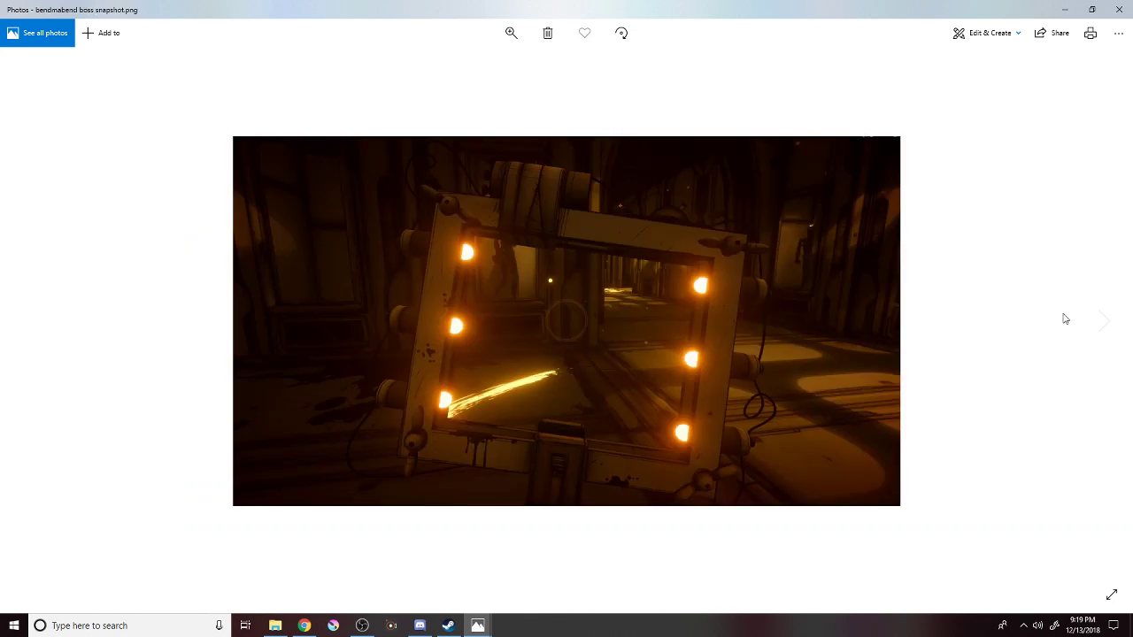
pyautogui.click(1104, 335)
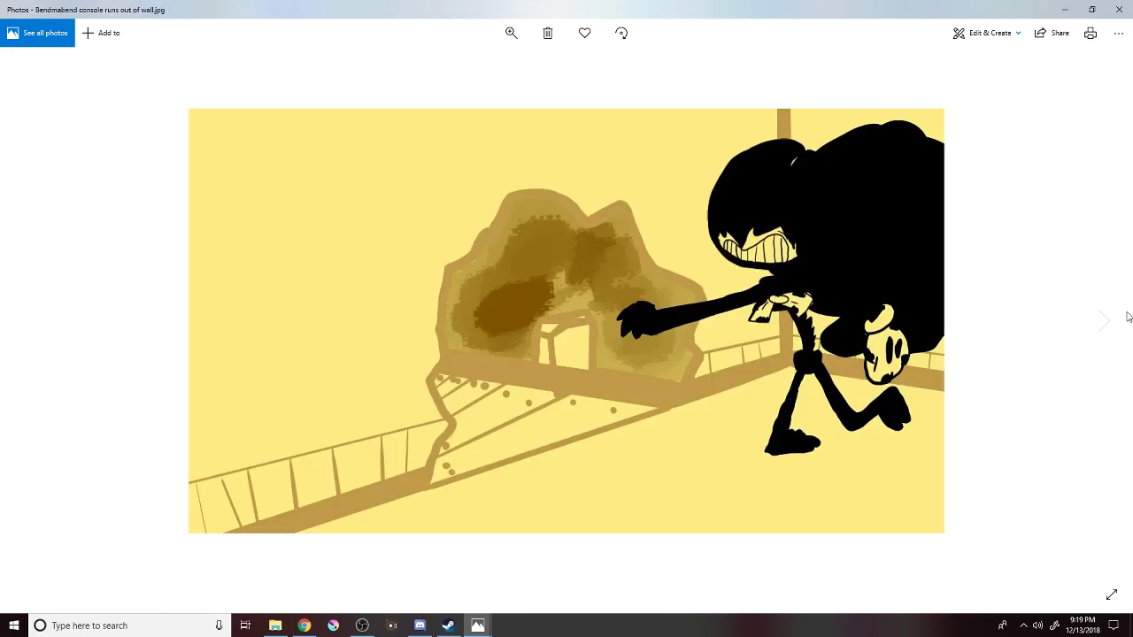
pyautogui.click(1106, 303)
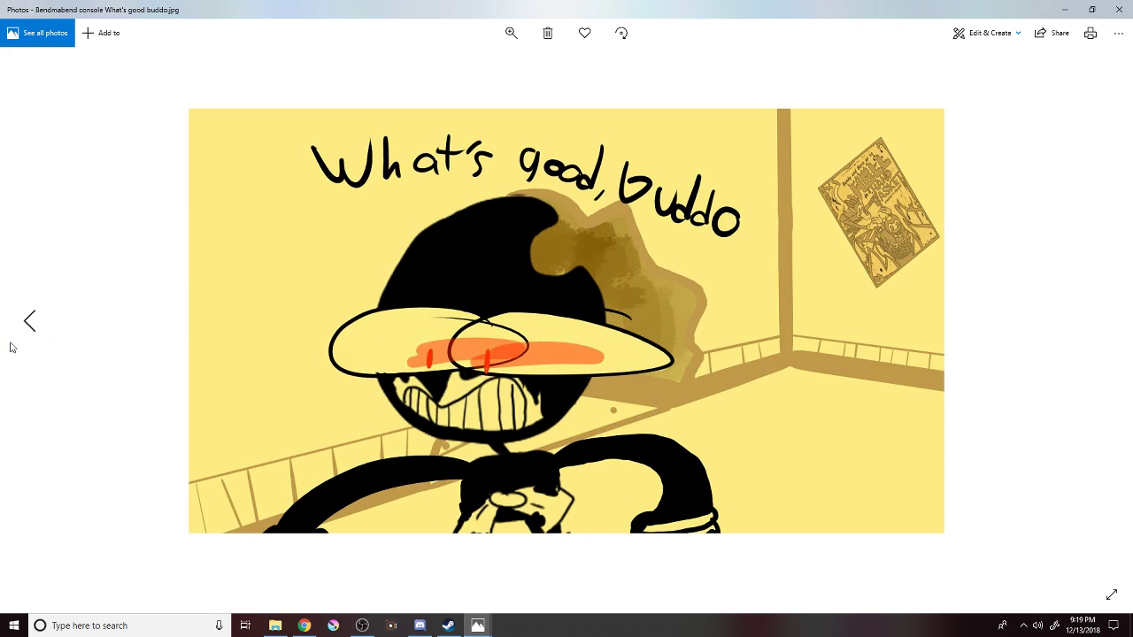
pyautogui.click(28, 324)
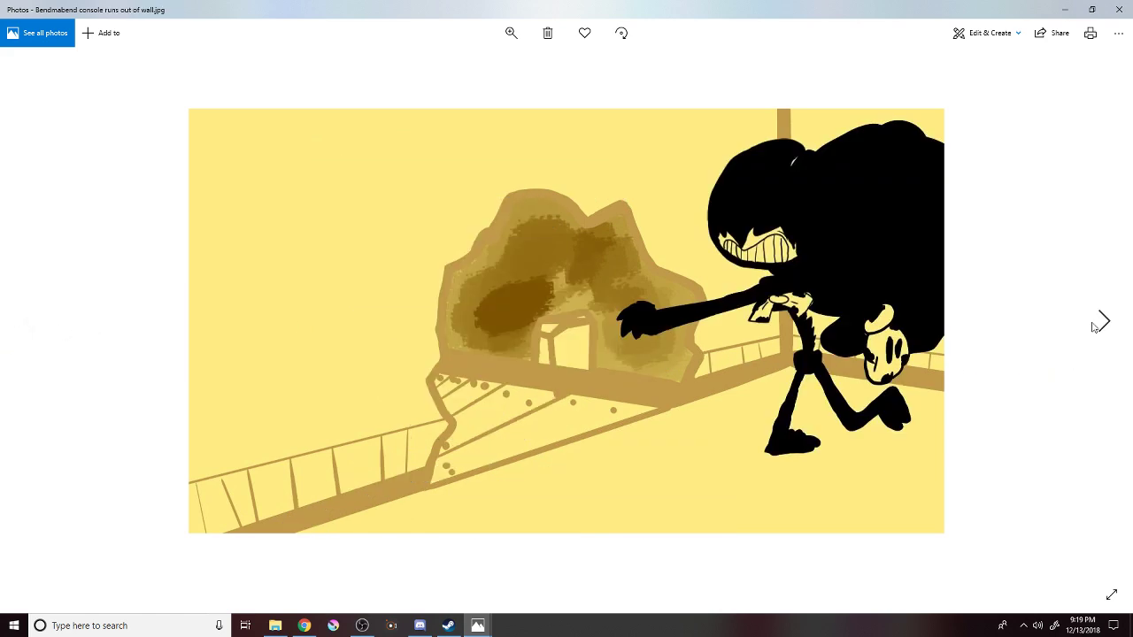
pyautogui.click(1103, 324)
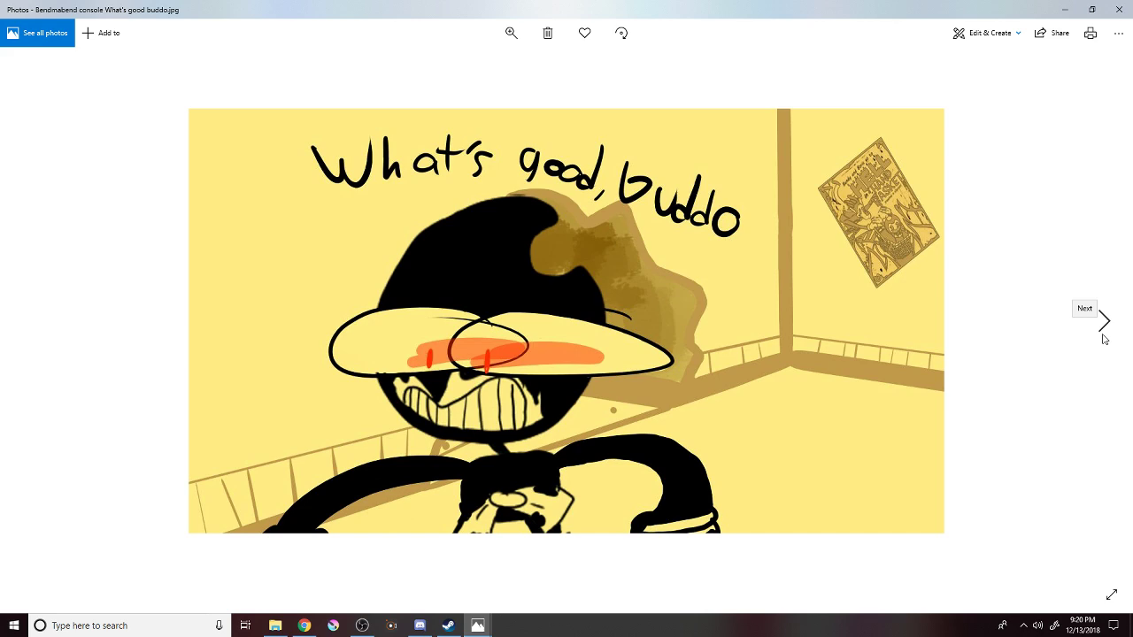
# Page through Bendmabend disturbing revelation and the Bendy animation test files to Bendy can do anything zoom.
pyautogui.click(1103, 339)
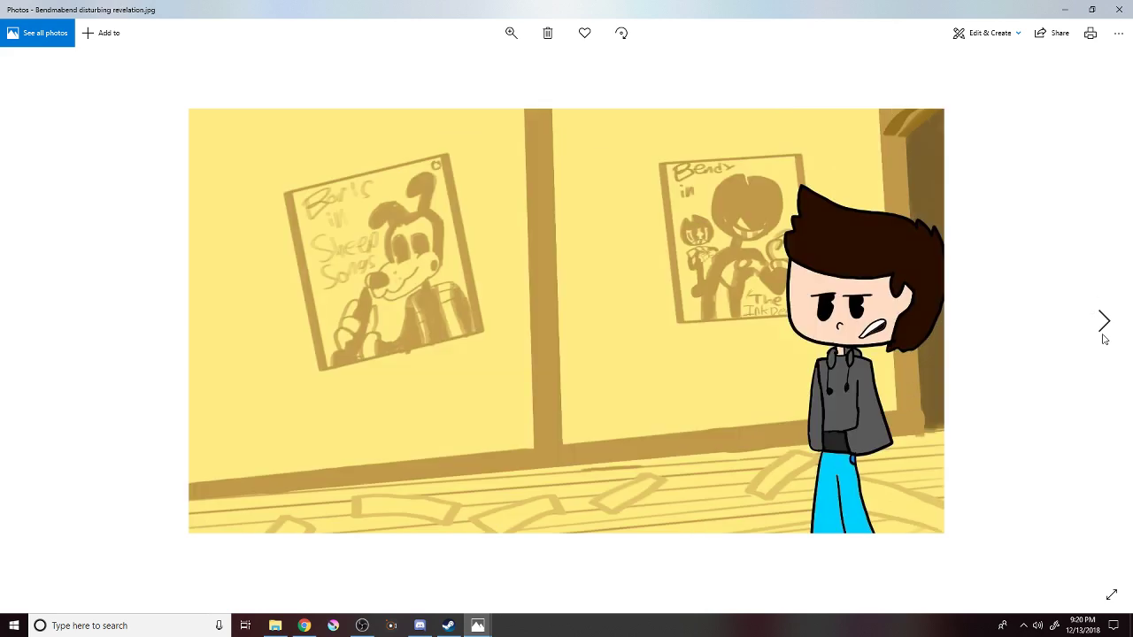
pyautogui.click(1104, 339)
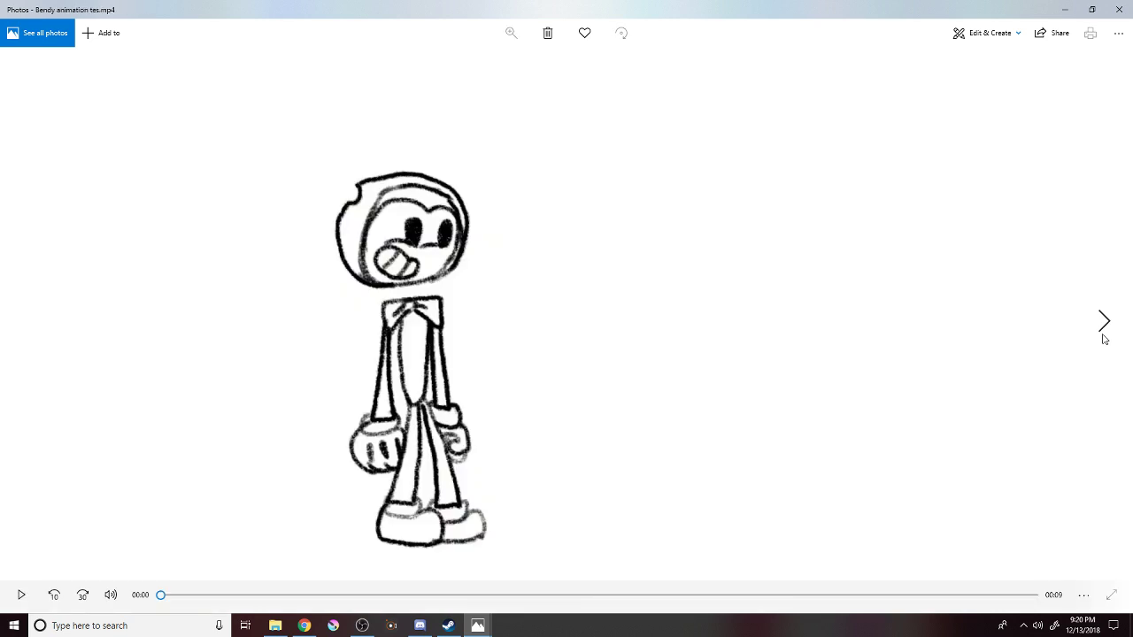
pyautogui.click(1103, 339)
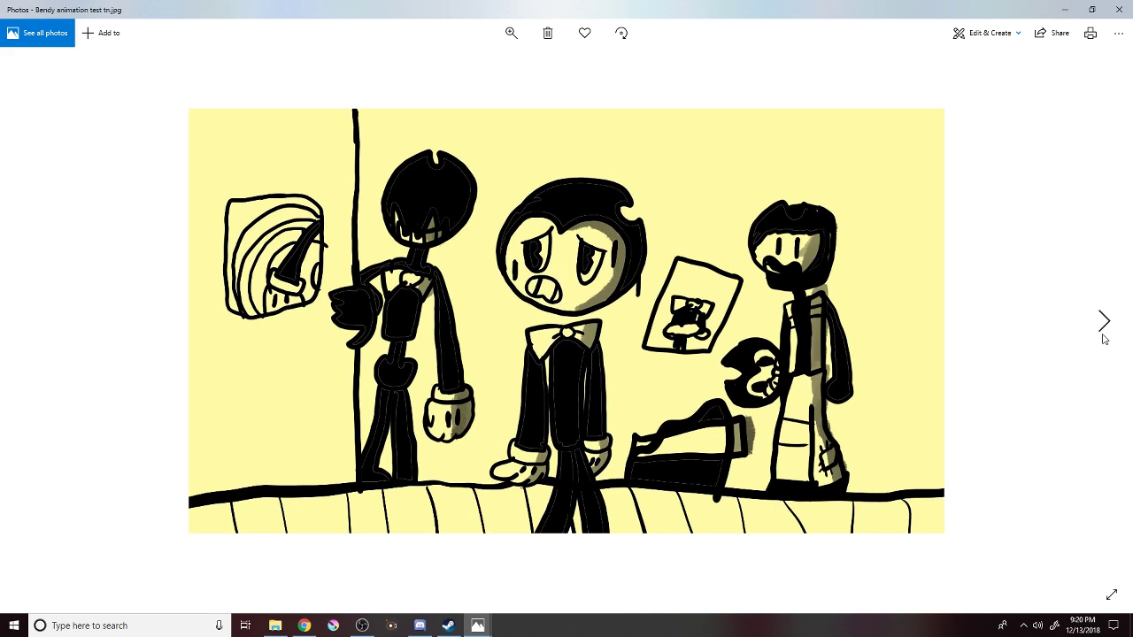
pyautogui.click(1104, 339)
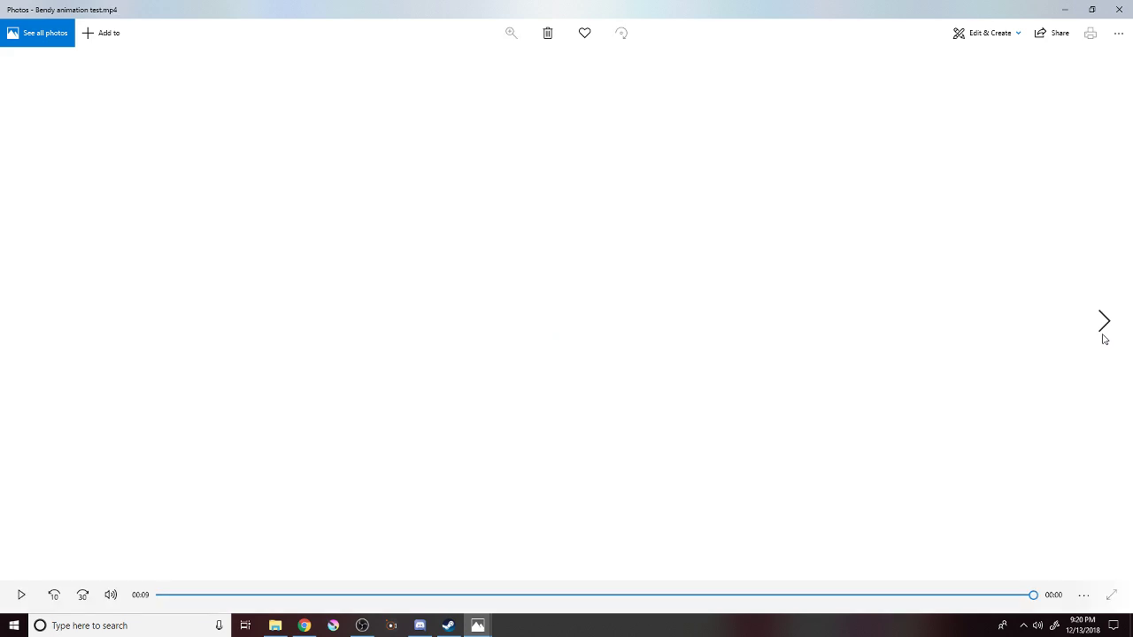
pyautogui.click(1104, 339)
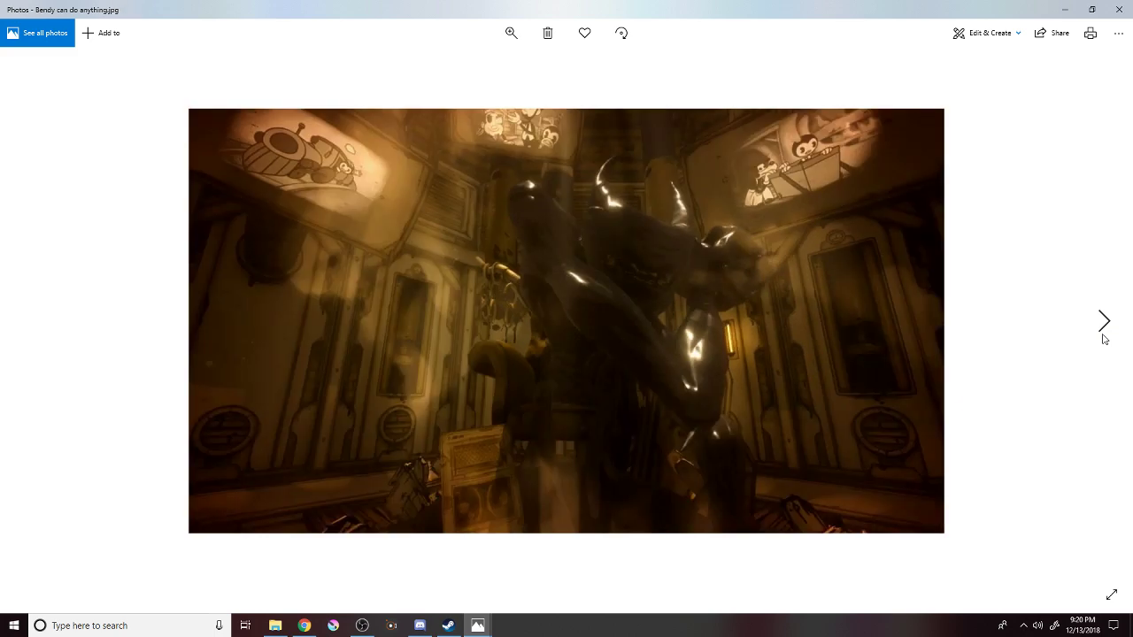
pyautogui.click(1104, 339)
# Page through Bendy Cuphead, Bendy fanart entry, Bendy floor and music box, revisiting Kingdom Hearts.
pyautogui.click(1104, 339)
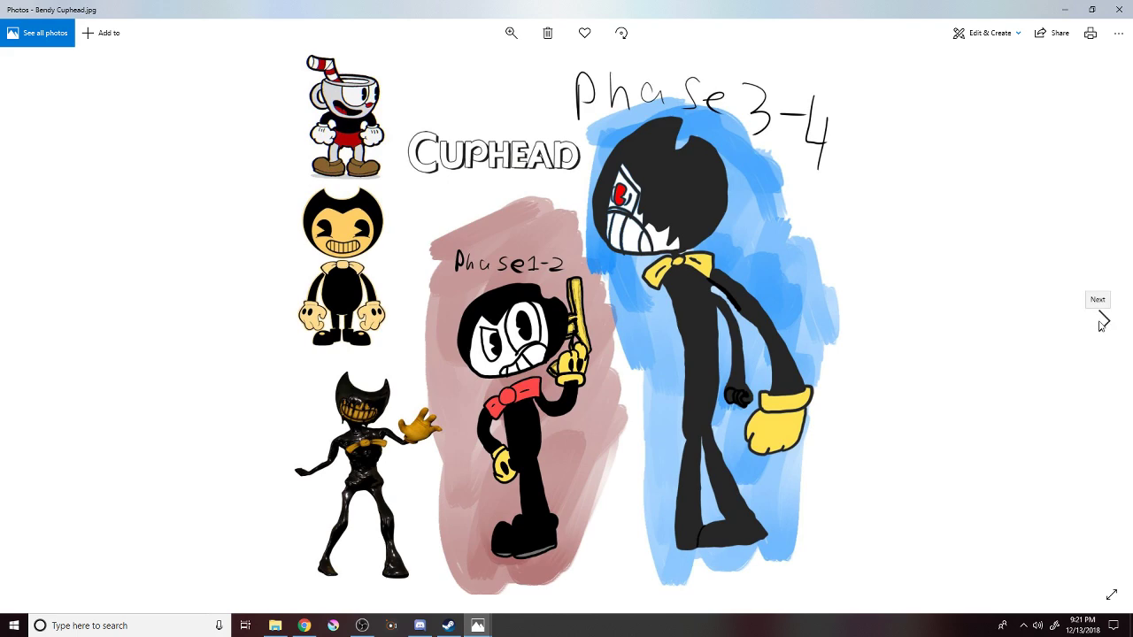
pyautogui.click(1102, 323)
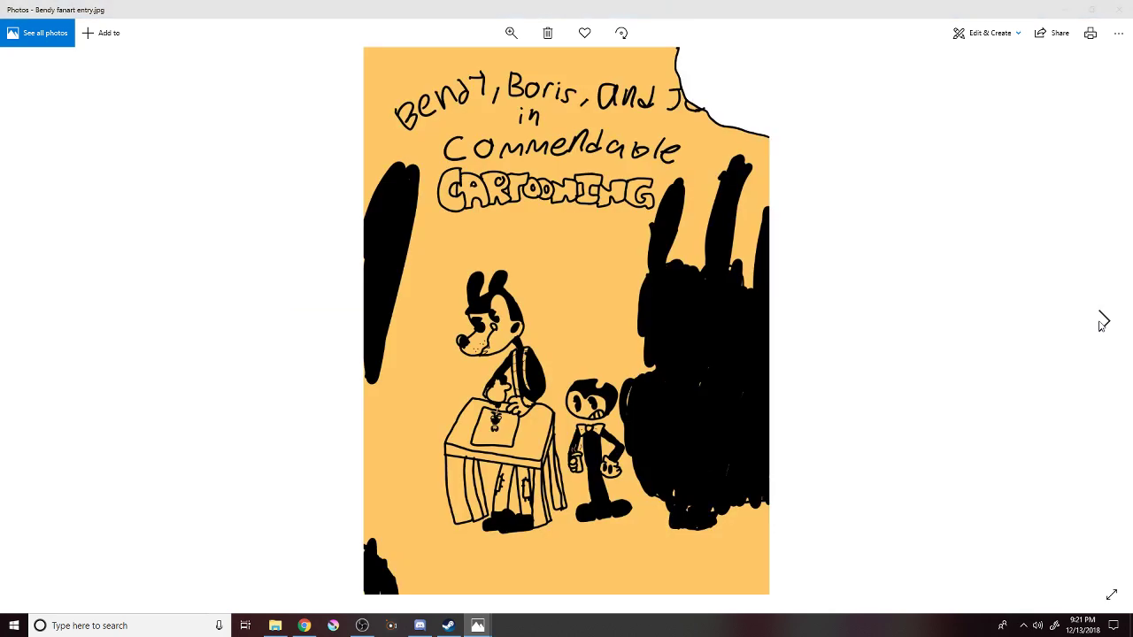
pyautogui.click(1102, 322)
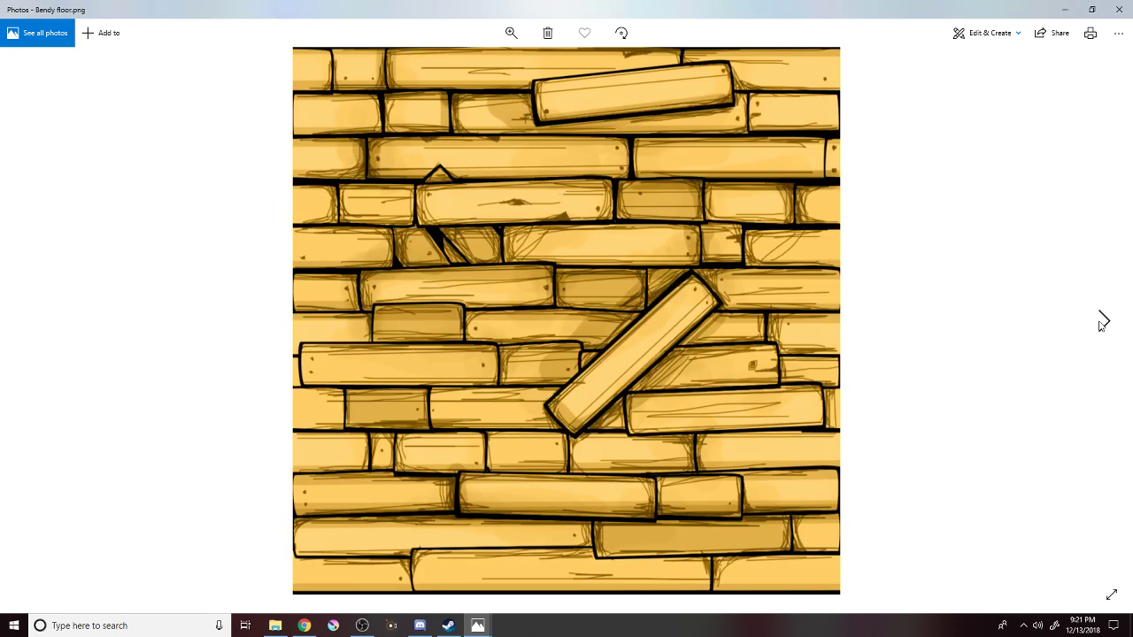
pyautogui.click(1102, 322)
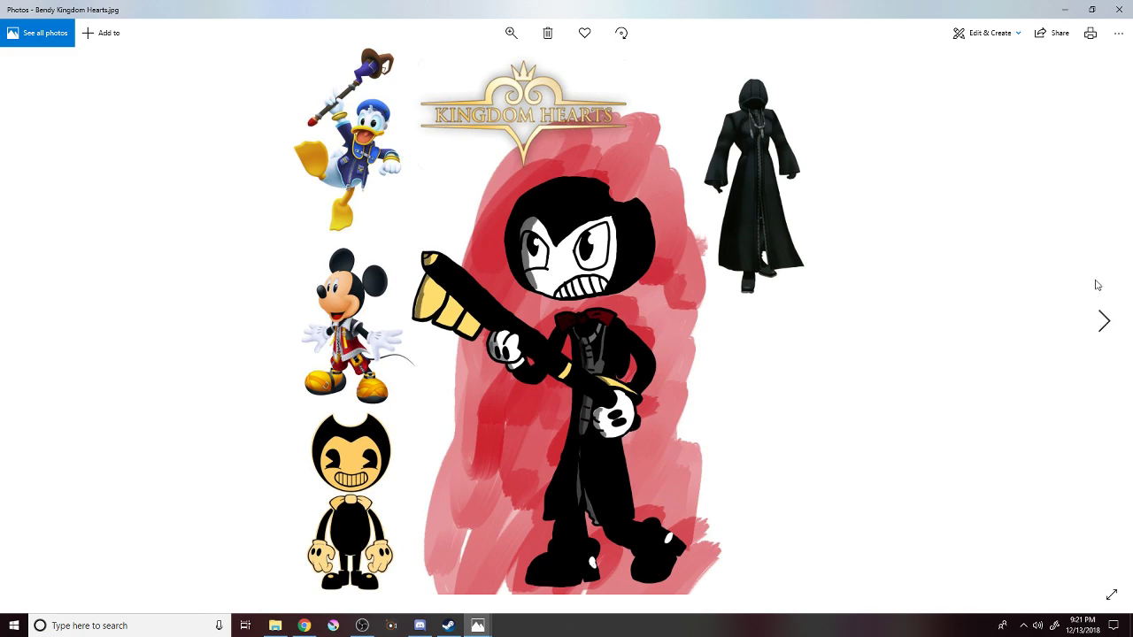
pyautogui.click(1104, 318)
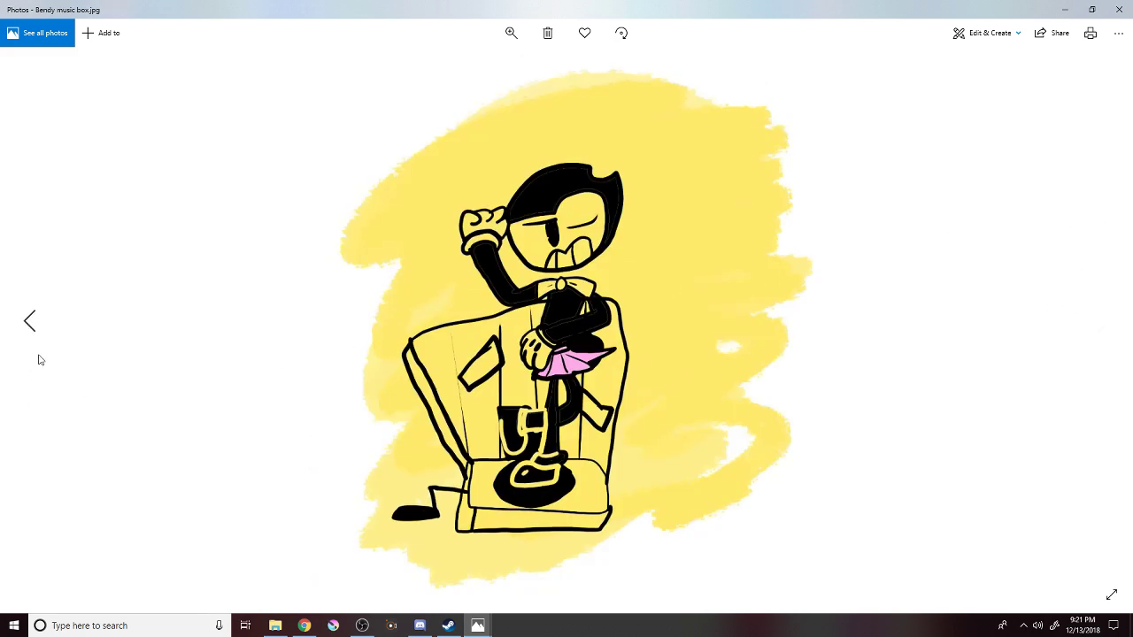
pyautogui.click(38, 309)
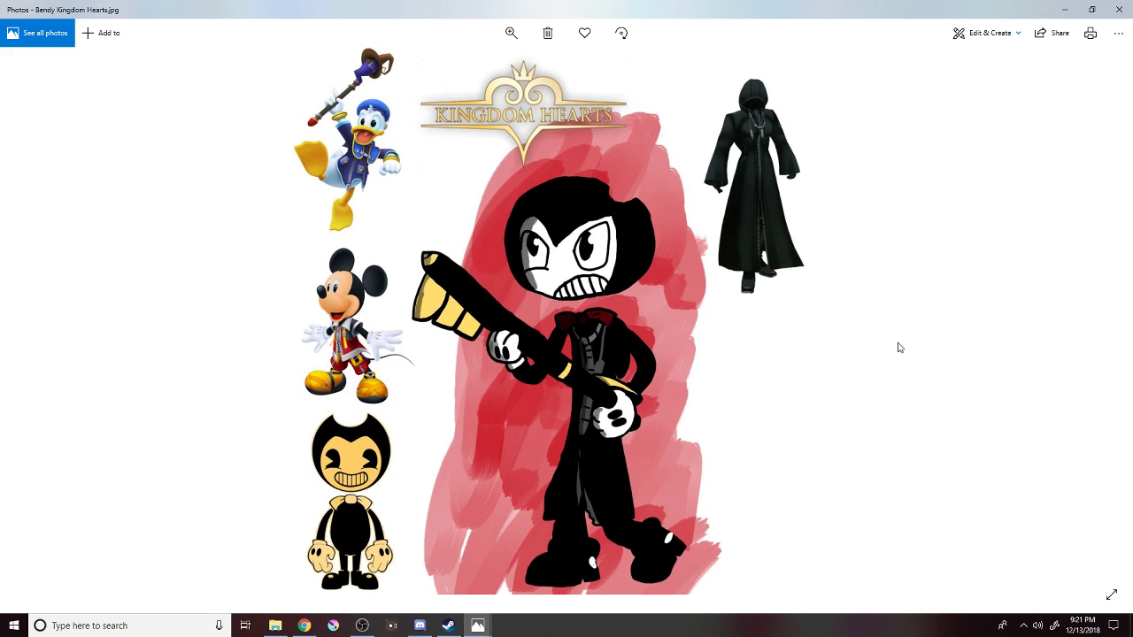
pyautogui.click(1107, 319)
# Page through Bendy reference time the hobo, Bendy Reference and Bendy Rooby to video background secret.
pyautogui.click(1107, 319)
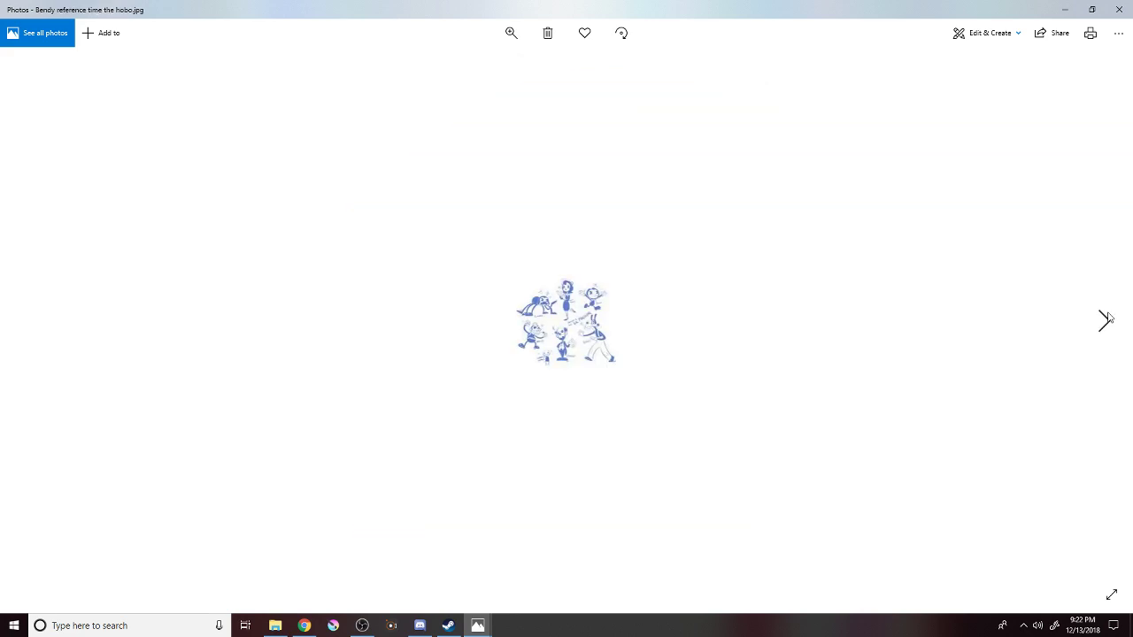
pyautogui.click(1106, 319)
pyautogui.click(1106, 320)
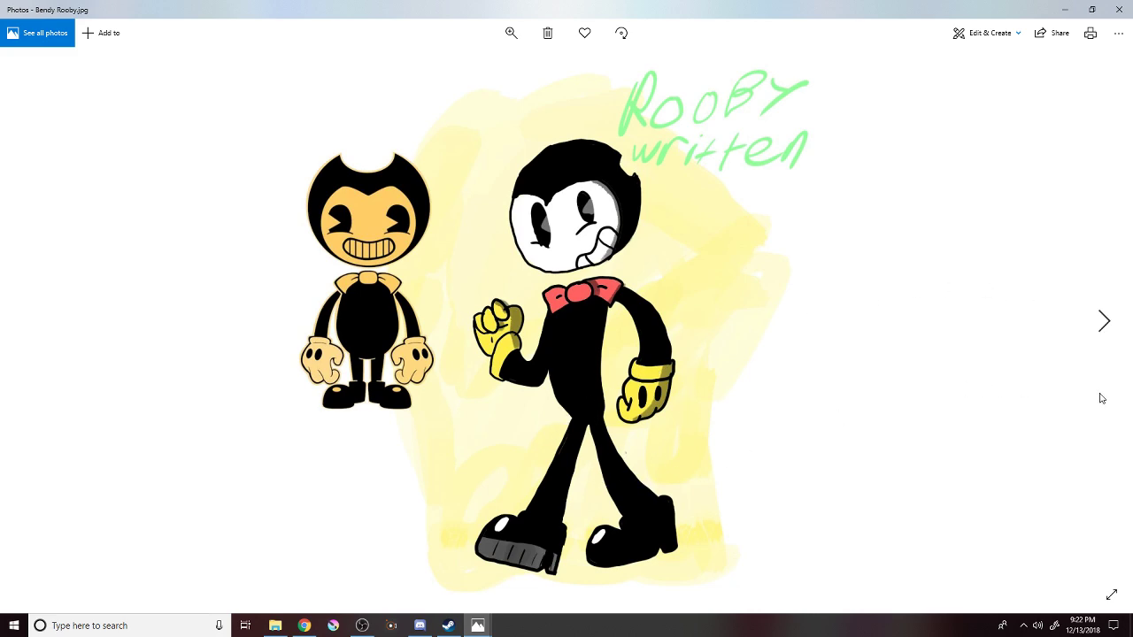
pyautogui.click(1114, 326)
pyautogui.click(1114, 325)
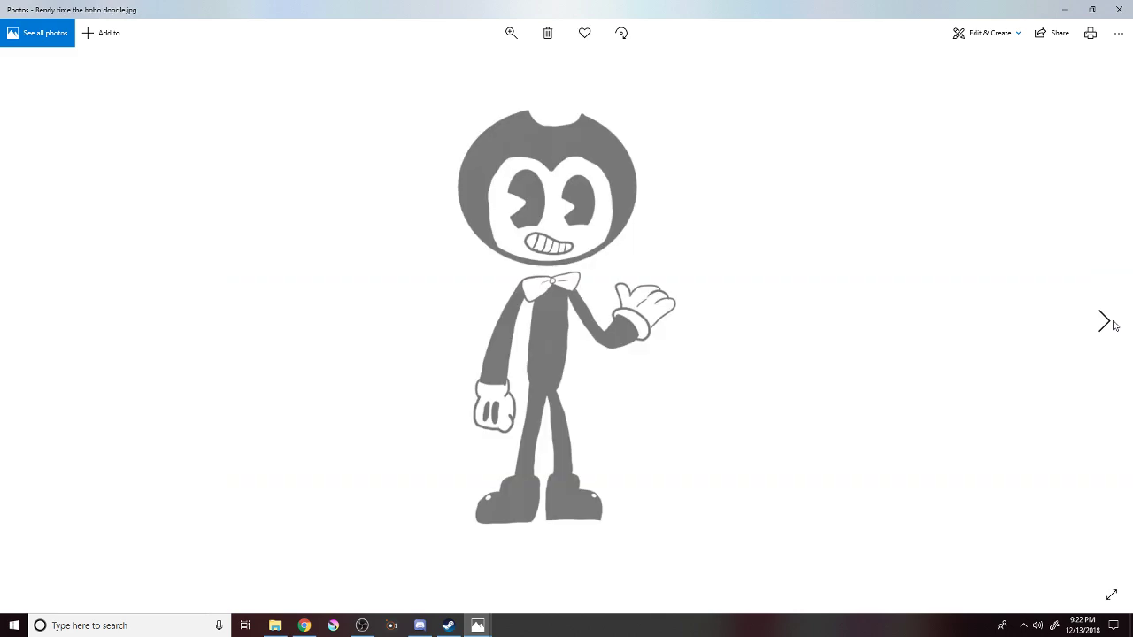
pyautogui.click(1113, 326)
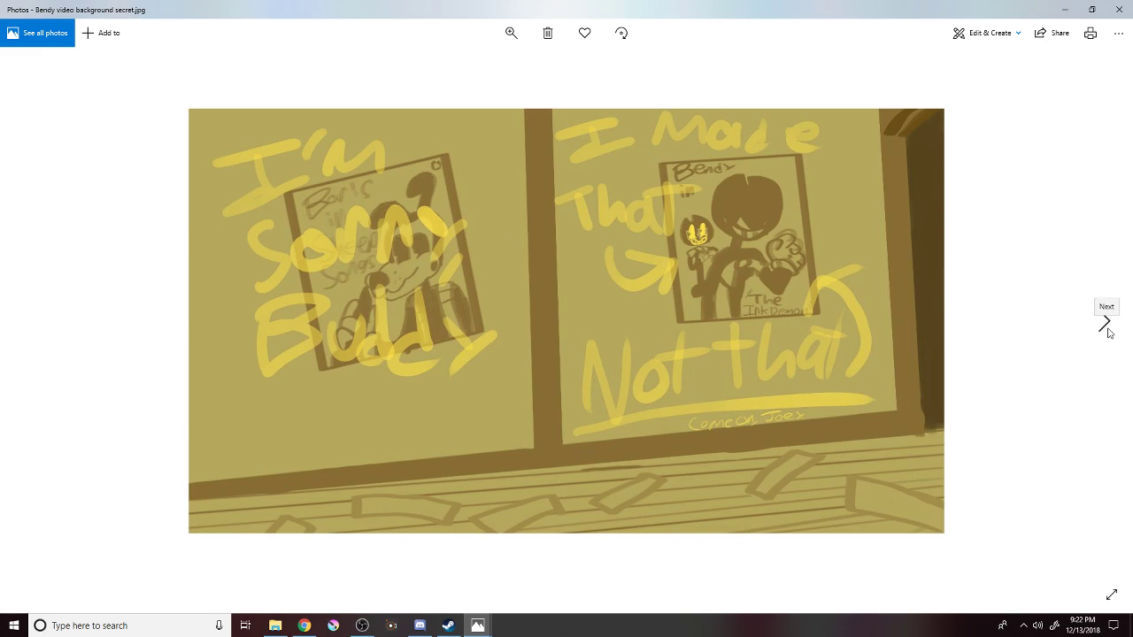
# Go on to Bendy-indietale, back to video background secret, then switch to the Discord call.
pyautogui.click(1105, 324)
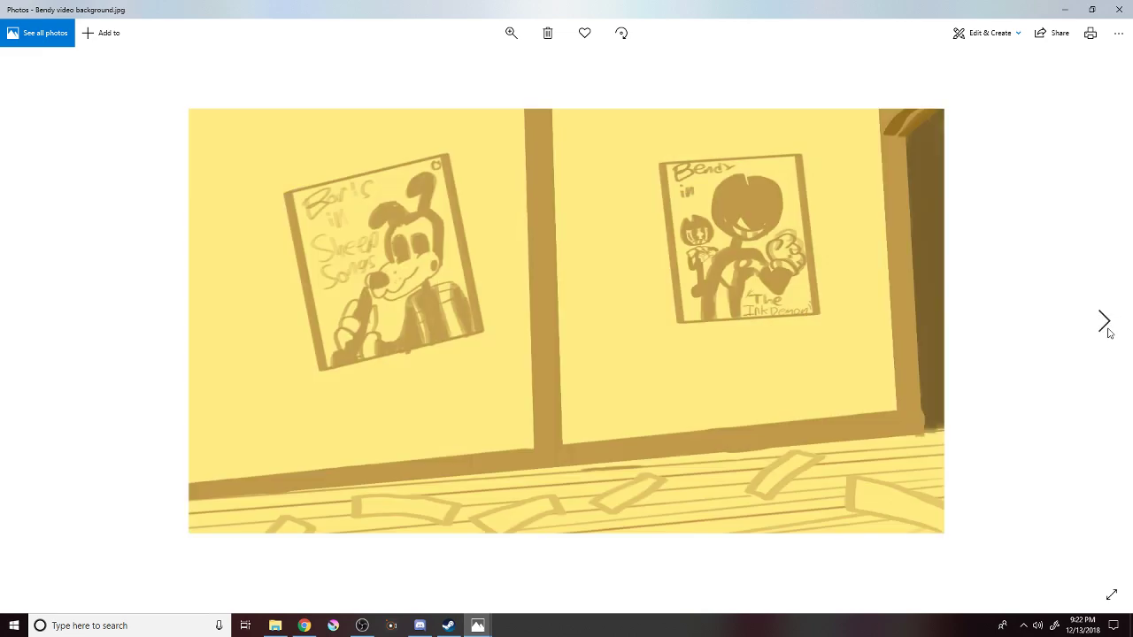
pyautogui.click(1107, 328)
pyautogui.click(1106, 327)
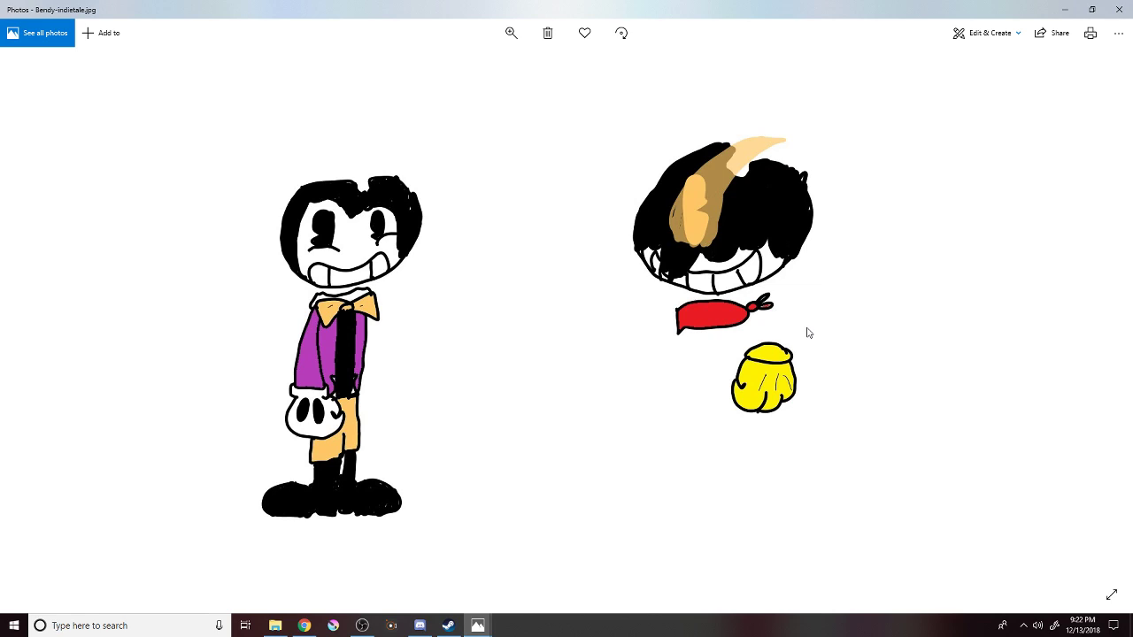
pyautogui.click(33, 339)
pyautogui.click(32, 340)
pyautogui.click(33, 340)
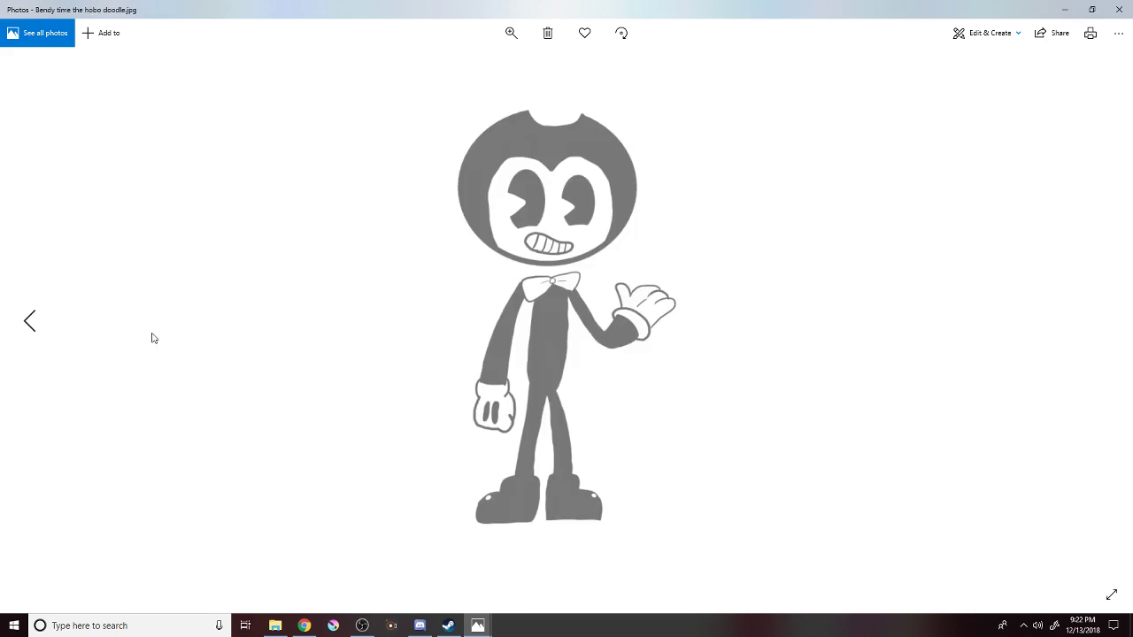
pyautogui.click(1095, 320)
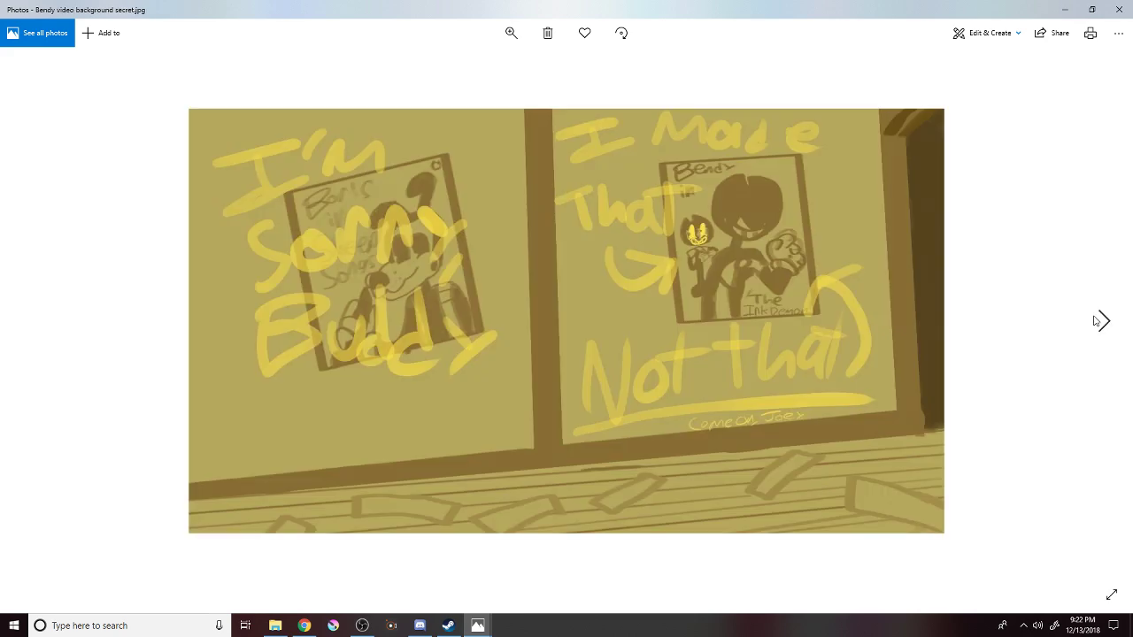
pyautogui.click(421, 623)
# Scroll up the DM and view the grey Sway drawing enlarged twice before closing it.
pyautogui.scroll(-3, 362, 465)
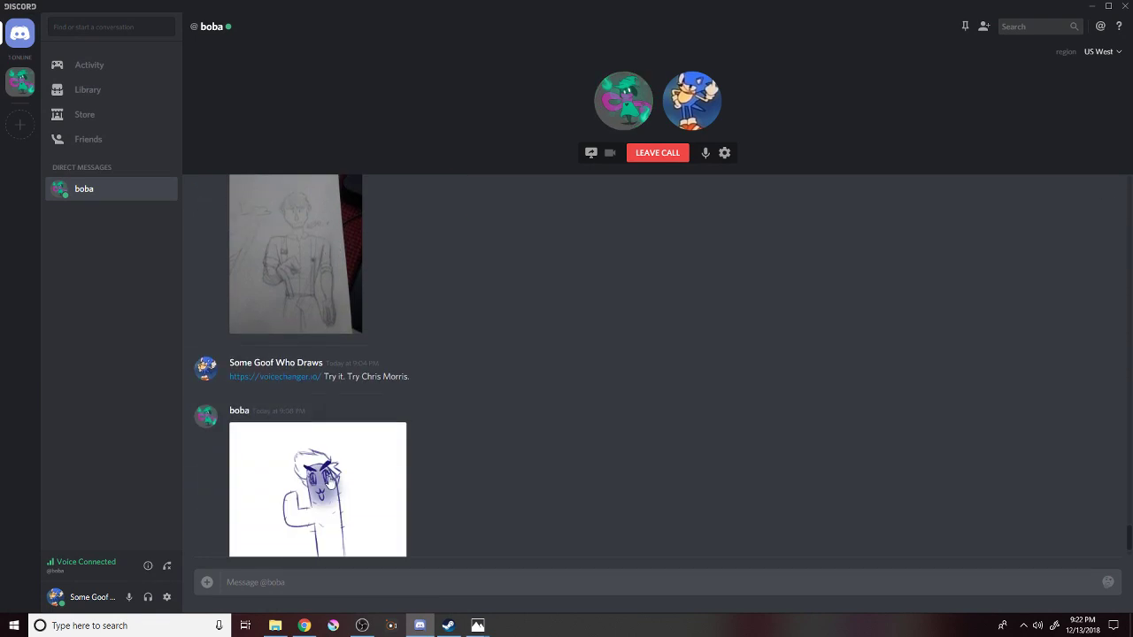
pyautogui.scroll(15, 341, 417)
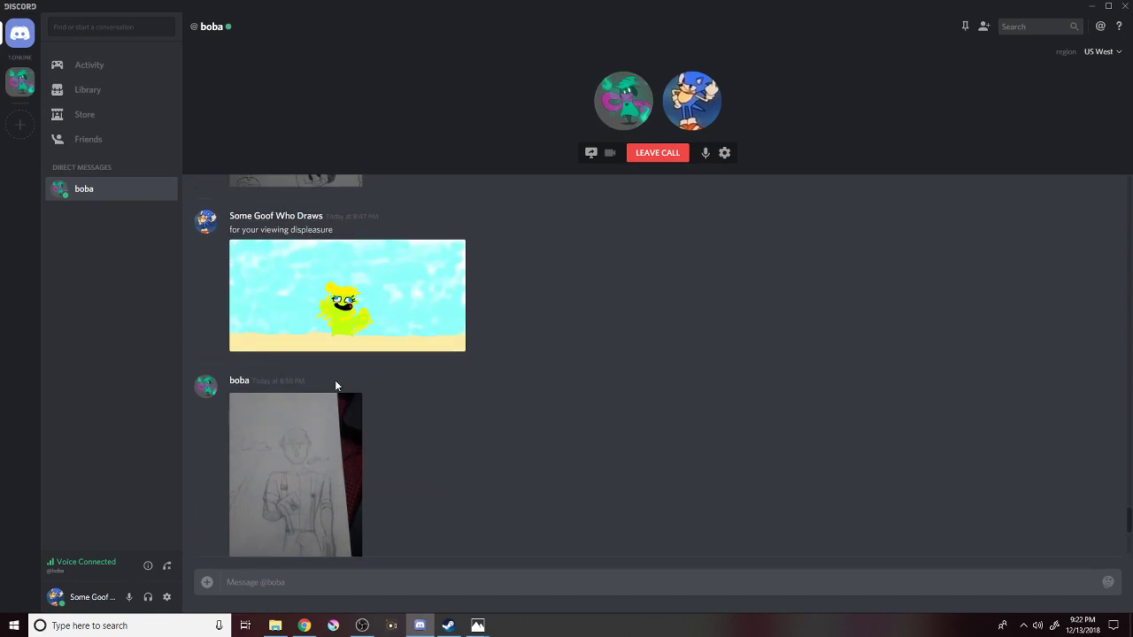
pyautogui.scroll(15, 336, 387)
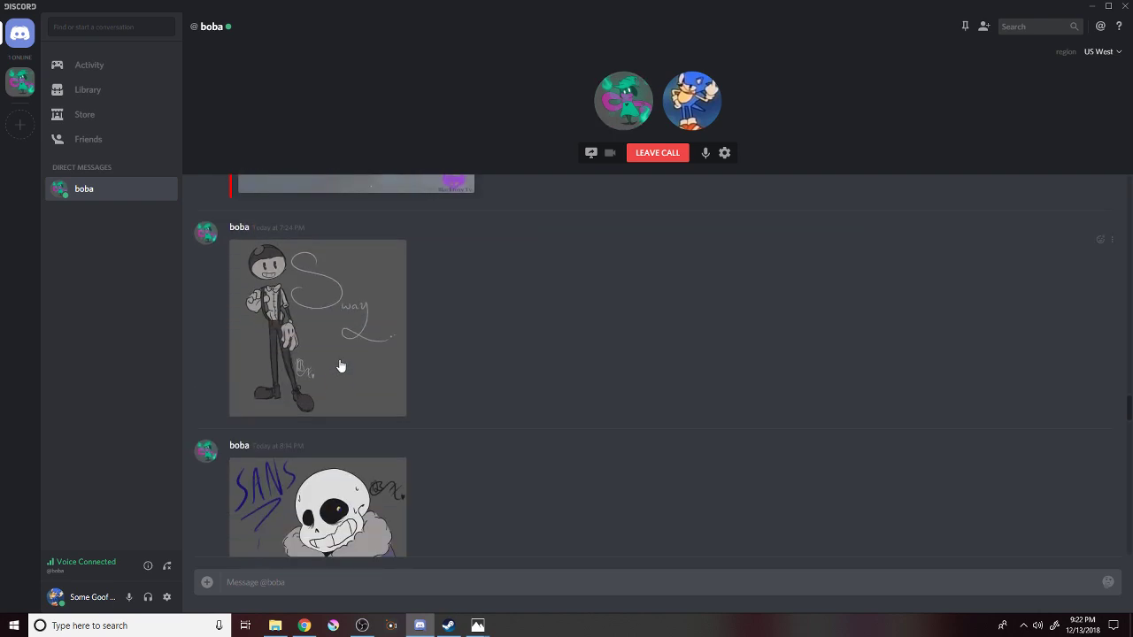
pyautogui.click(339, 363)
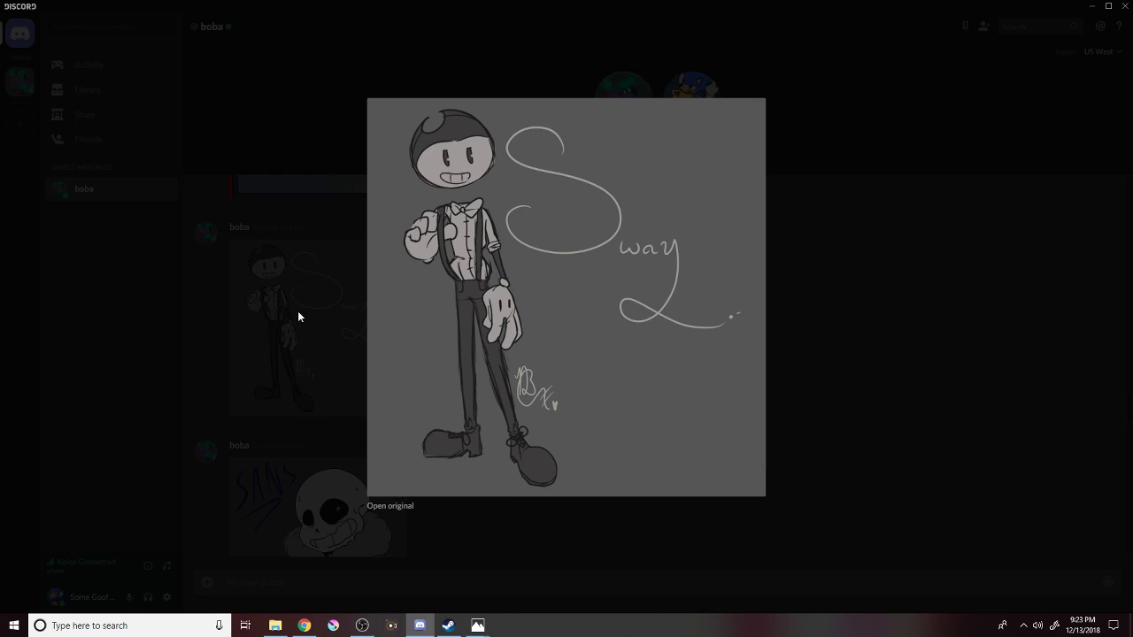
pyautogui.click(297, 311)
pyautogui.click(305, 395)
pyautogui.click(294, 305)
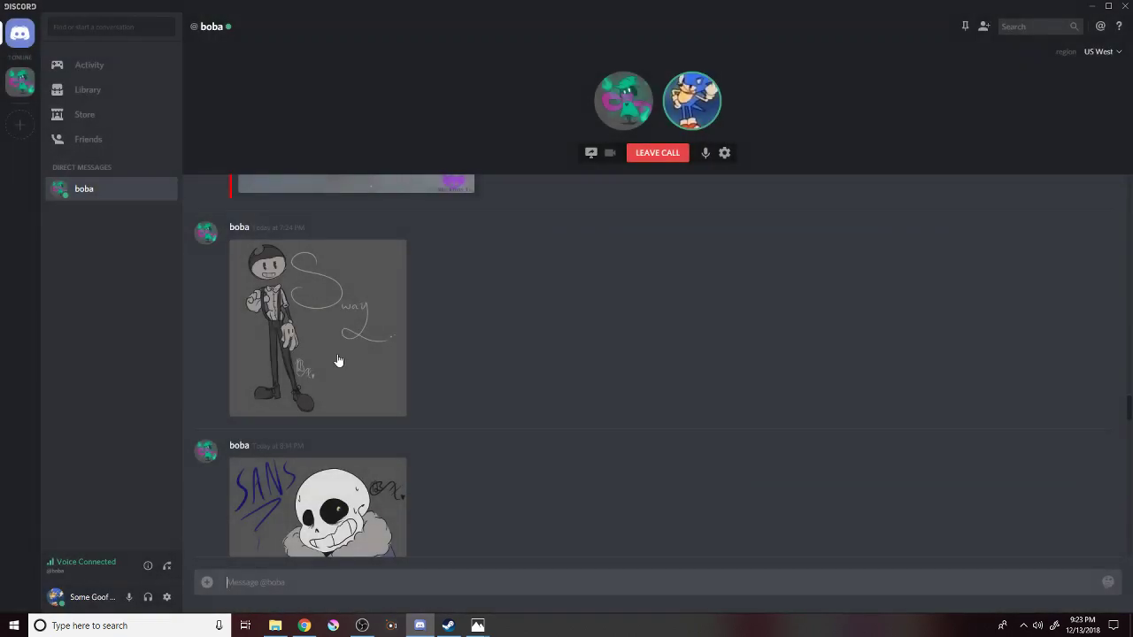
# Bring Photos back and advance past the logo image to the Bendy-indietale drawing.
pyautogui.moveTo(474, 625)
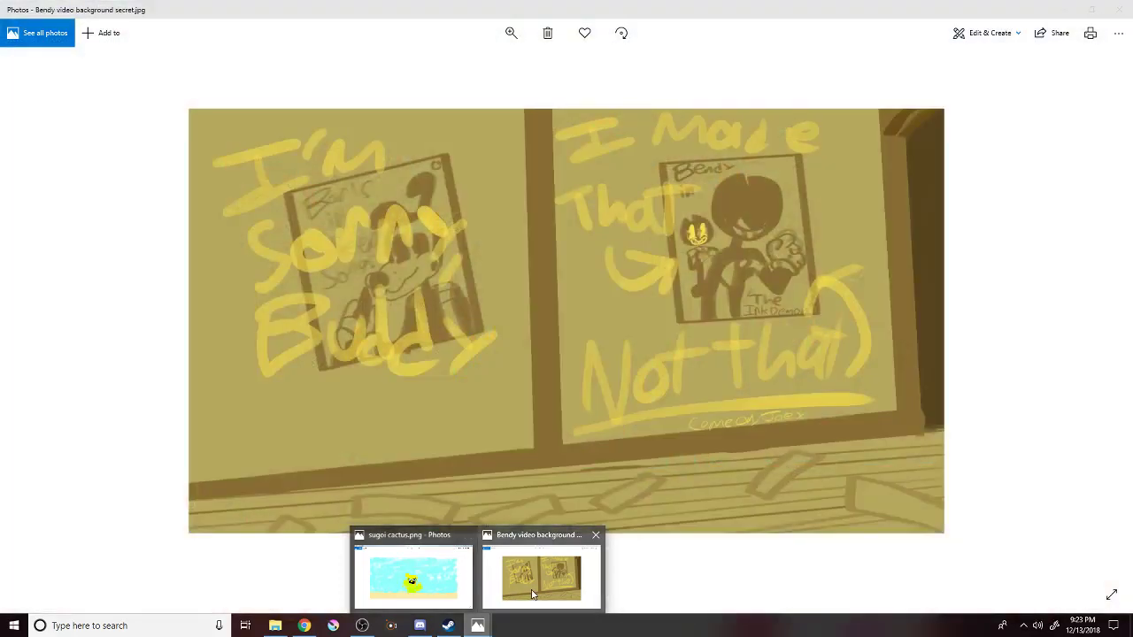
pyautogui.click(533, 595)
pyautogui.click(1105, 349)
pyautogui.click(1105, 350)
pyautogui.click(1105, 351)
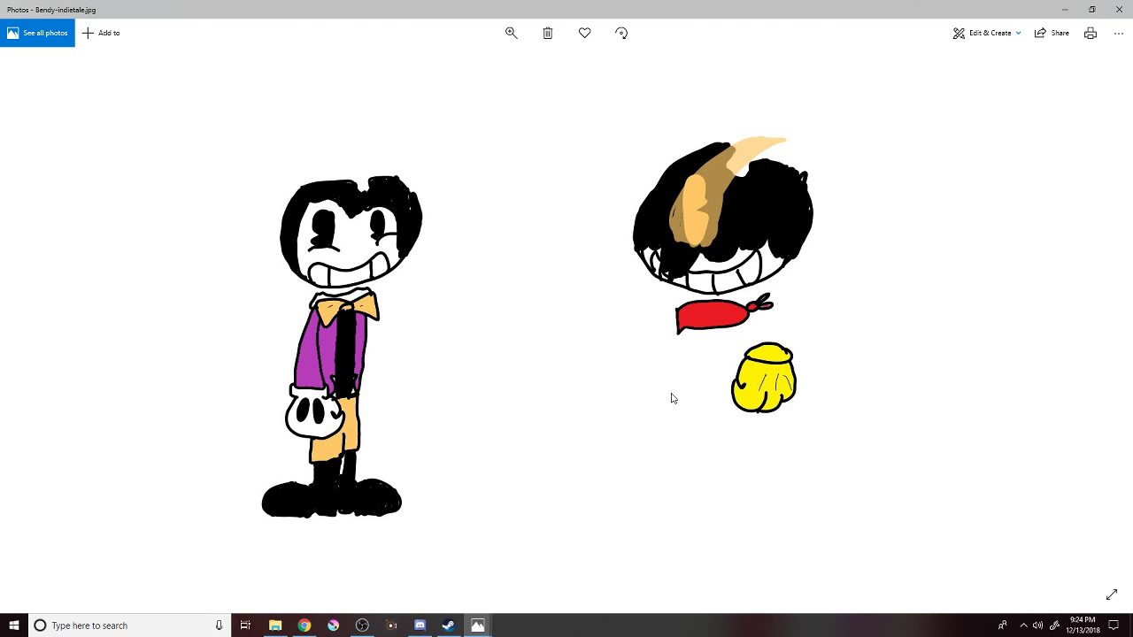
pyautogui.press('Right')
pyautogui.press('Left')
# Page past the Bendy room screenshot, Bill_cipher, Boom Sonic and Broccoli Poisoning.1 to Bucko 20's.
pyautogui.click(1106, 324)
pyautogui.click(1107, 325)
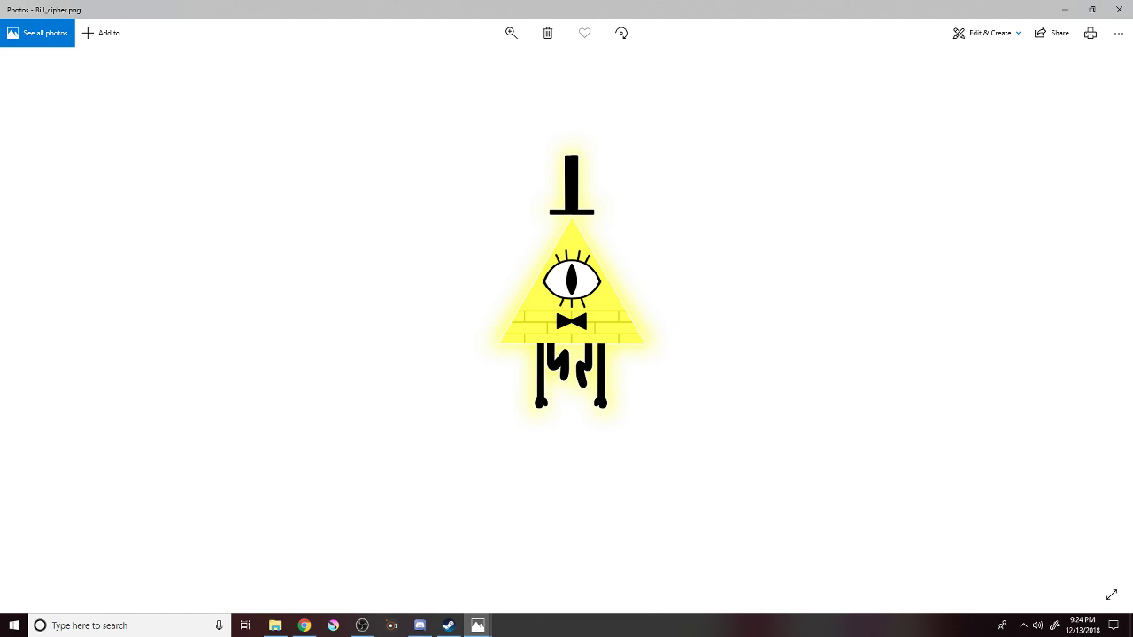
pyautogui.click(1104, 324)
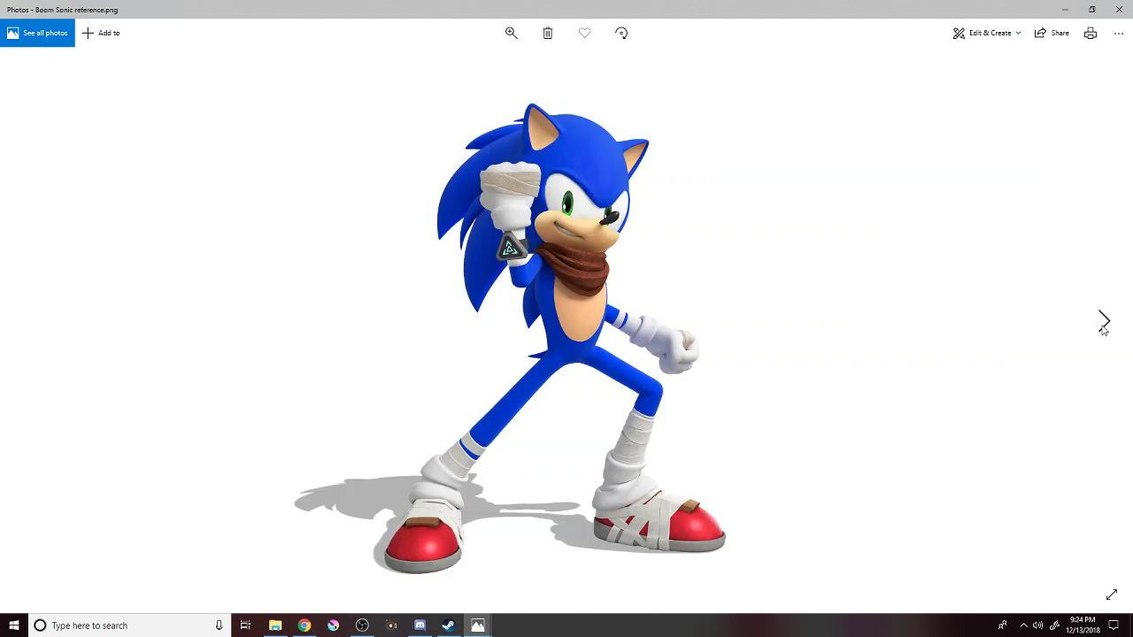
pyautogui.click(1104, 324)
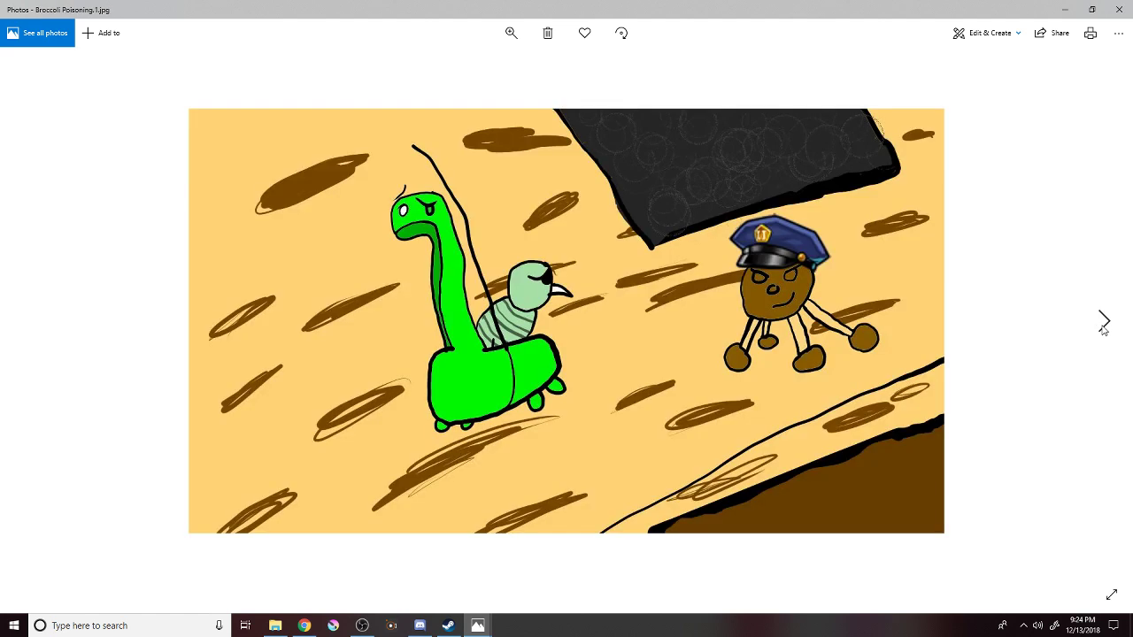
pyautogui.click(1104, 324)
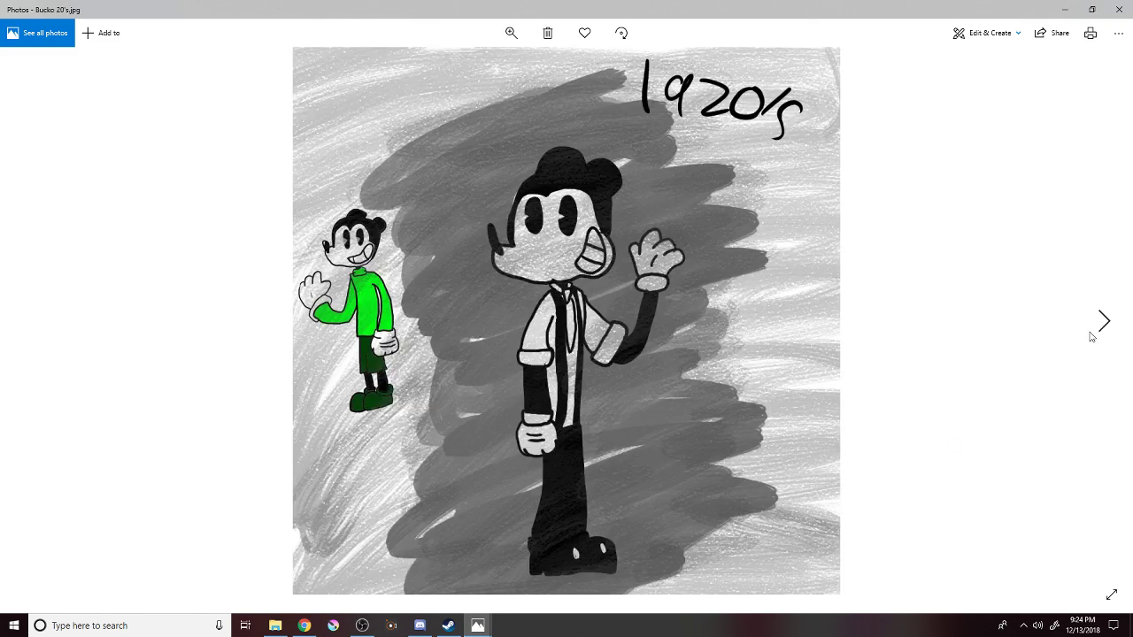
pyautogui.moveTo(478, 624)
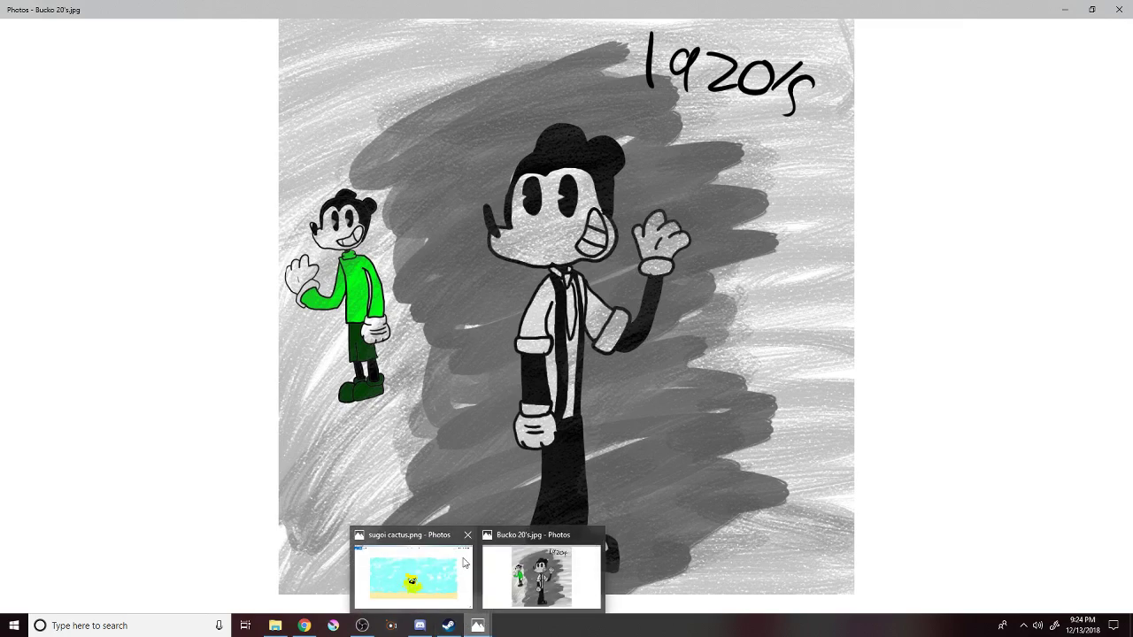
pyautogui.moveTo(464, 563)
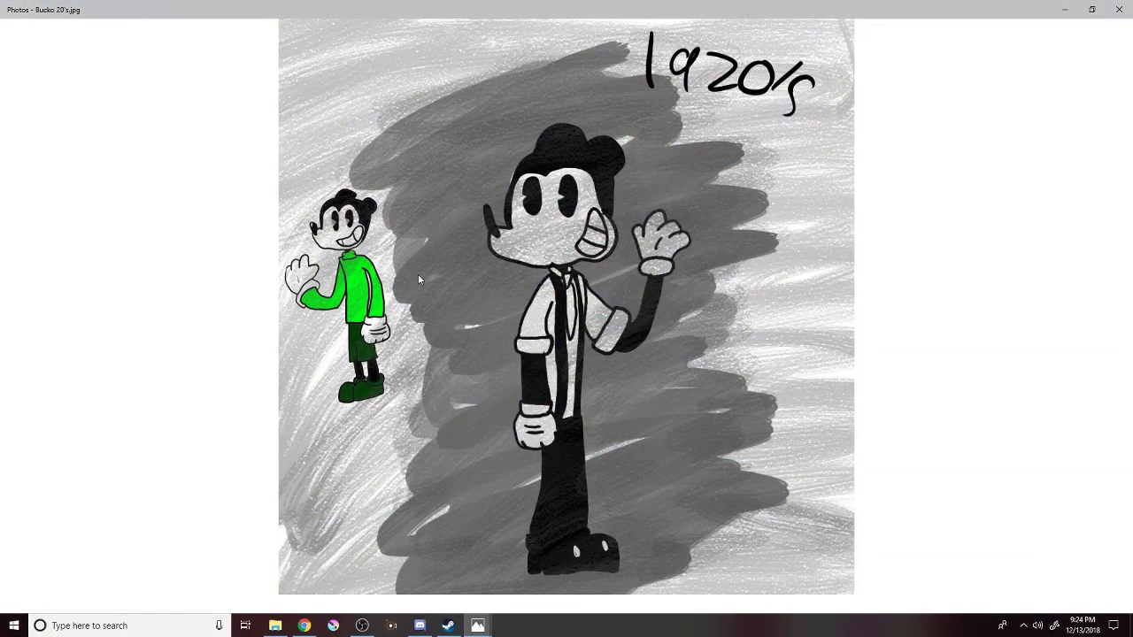
# Page forward to the Bucko Animal Crossing drawing, then on to Bucko Burton.jpg.
pyautogui.moveTo(1098, 307)
pyautogui.click(1104, 308)
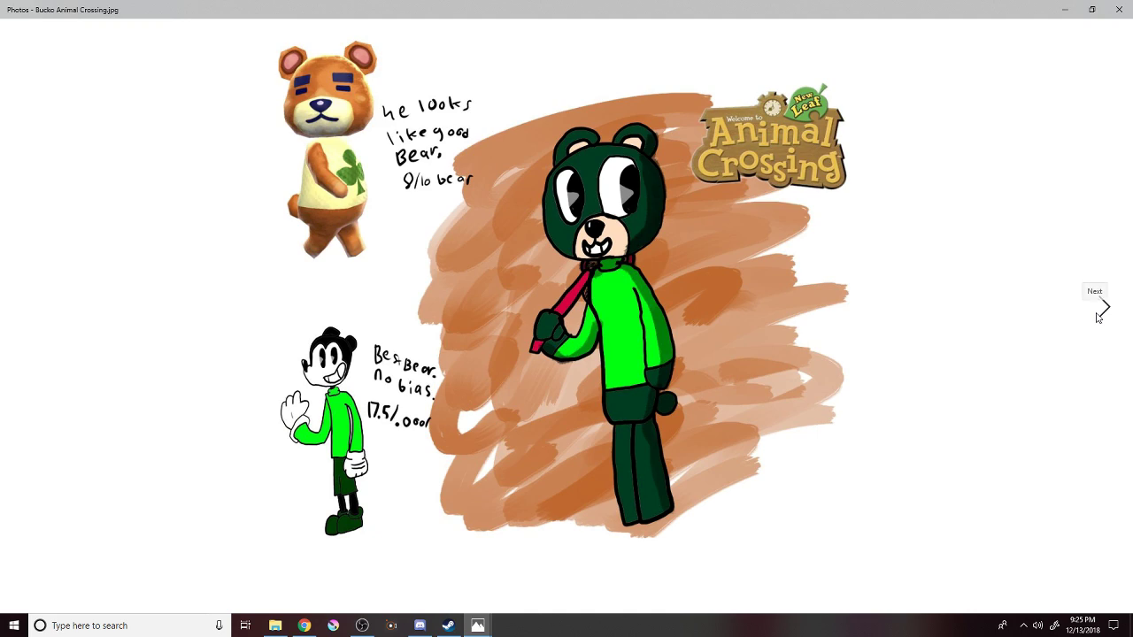
pyautogui.click(1097, 317)
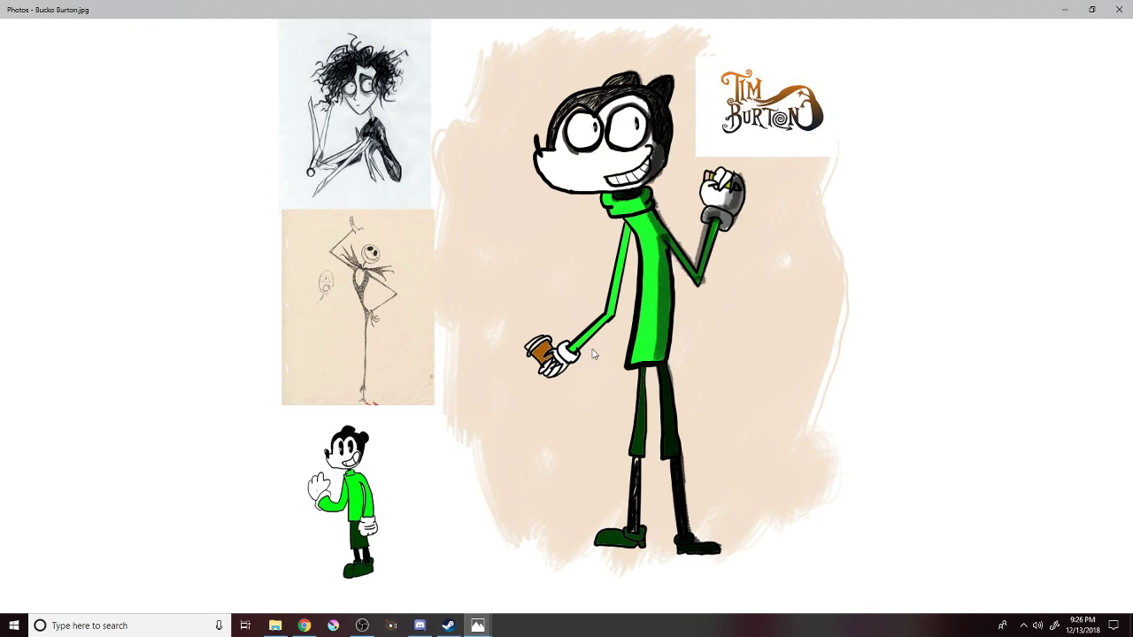
# Page past the Bucko flying pingas, Bucko Human and Bucko Kingdom Hearts drawings.
pyautogui.click(1103, 312)
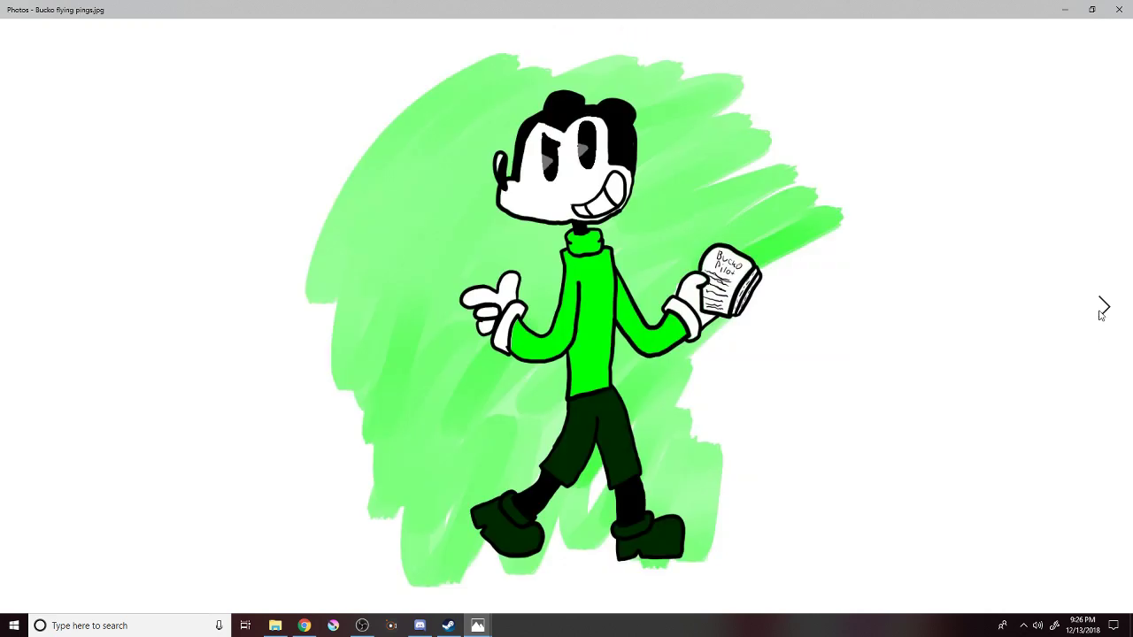
pyautogui.click(1081, 318)
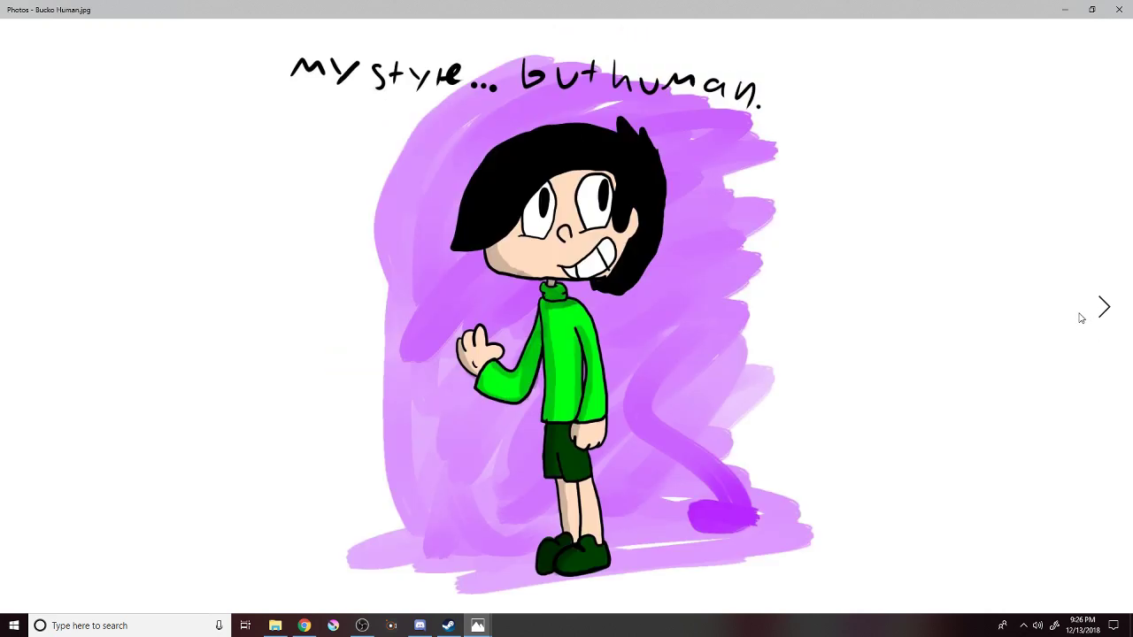
pyautogui.click(1080, 318)
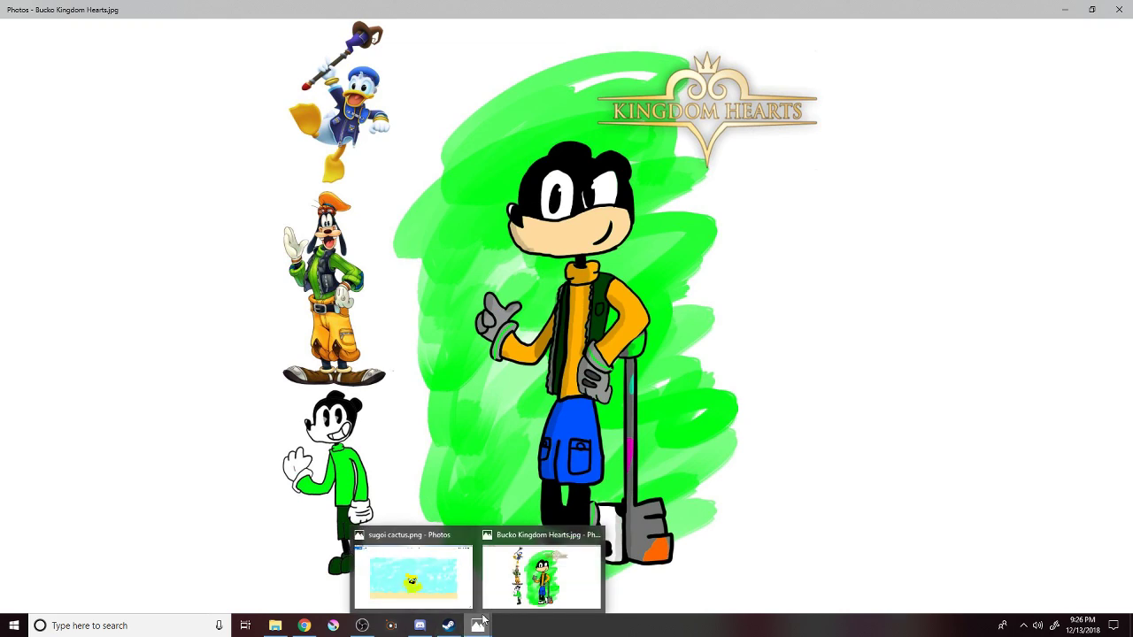
# Continue through Bucko NITW and Bucko Pop to Bucko reference.jpg, then bring the Discord call forward.
pyautogui.moveTo(420, 626)
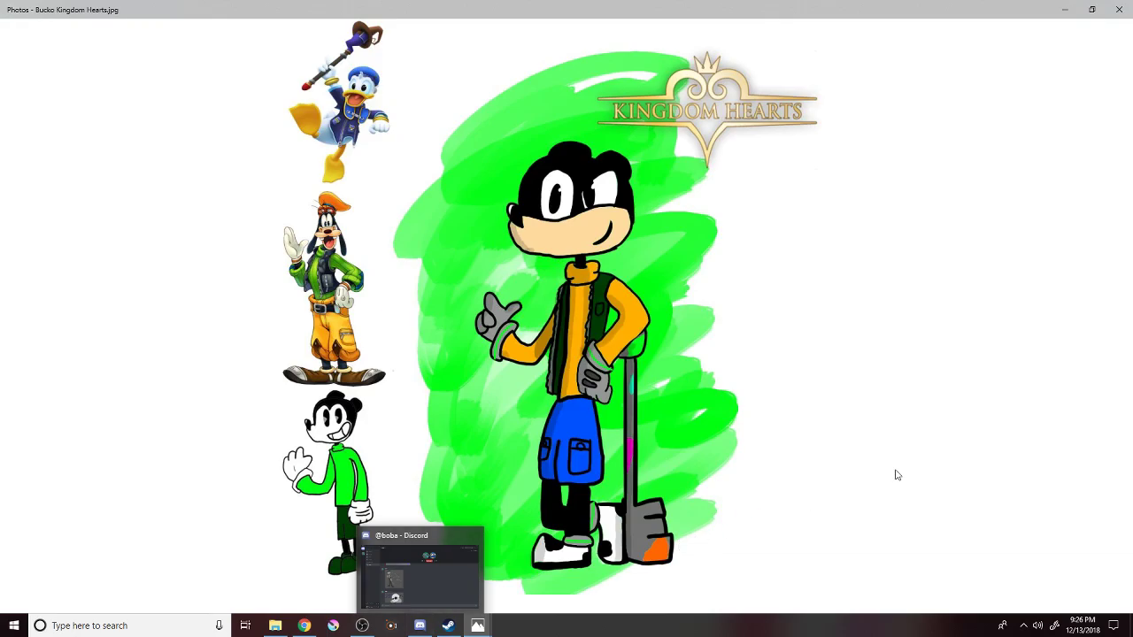
pyautogui.click(1104, 306)
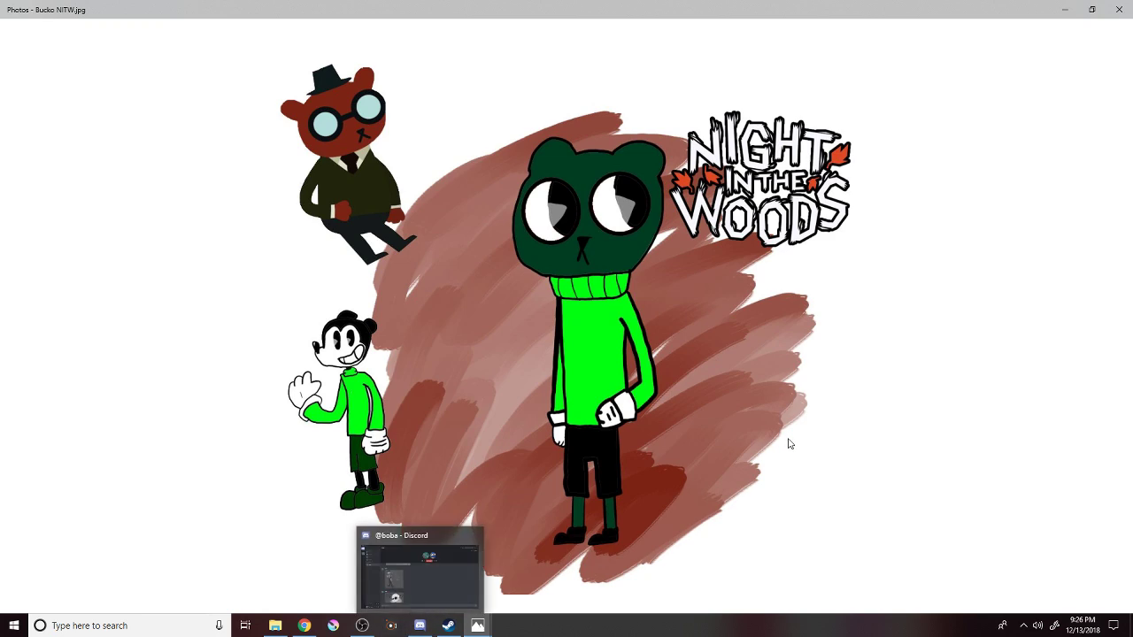
pyautogui.click(1104, 306)
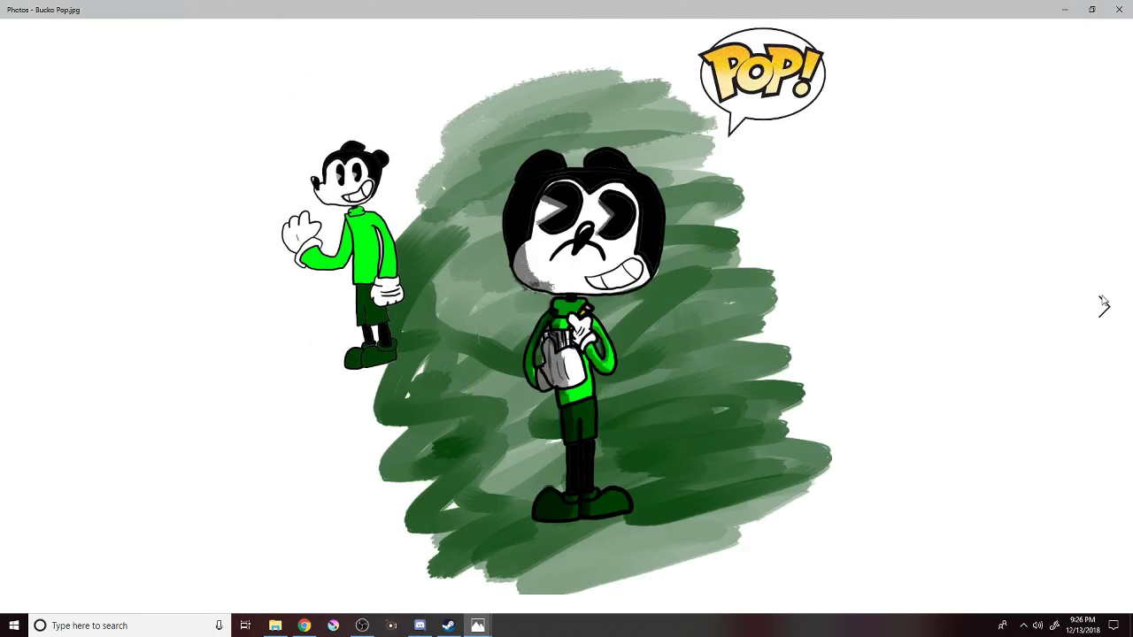
pyautogui.click(1104, 306)
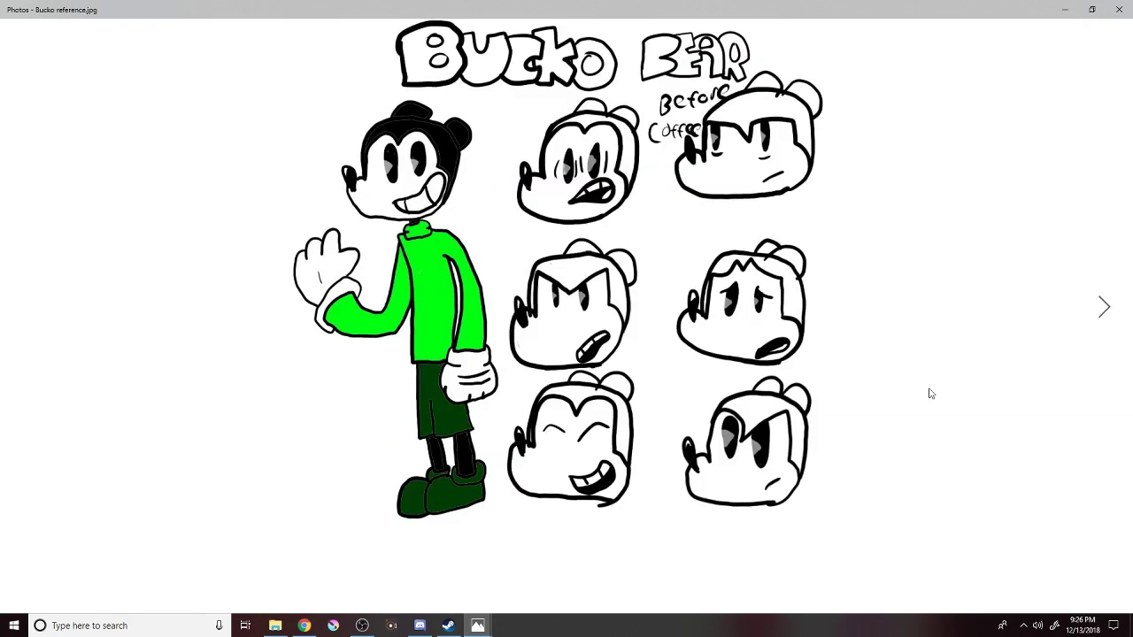
pyautogui.click(419, 627)
pyautogui.scroll(-10, 486, 460)
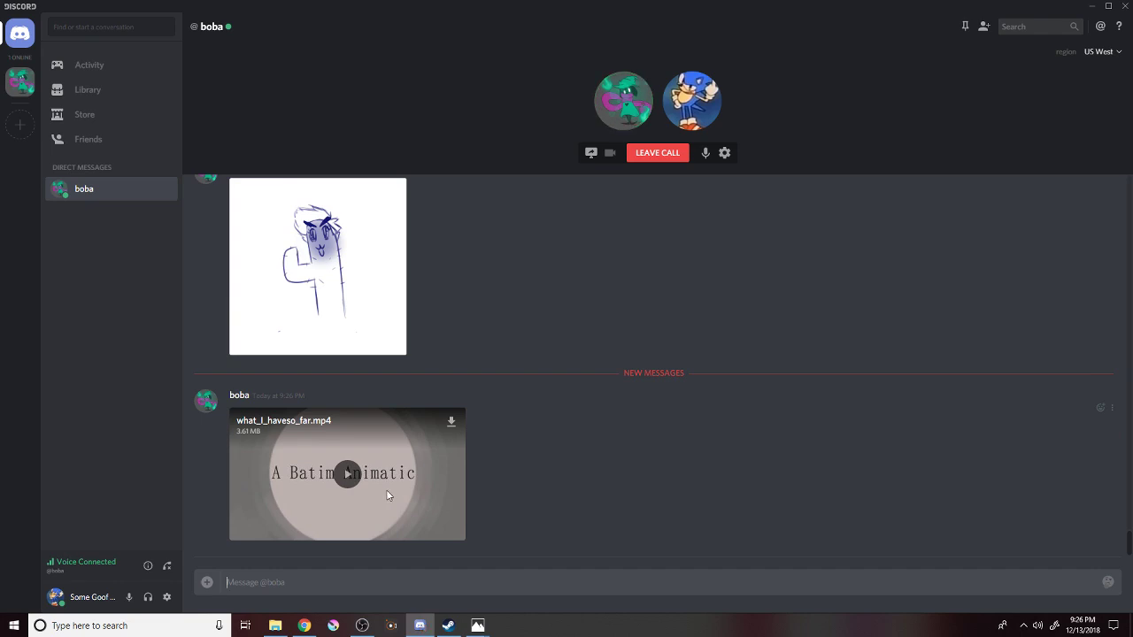
# Play what_I_haveso_far.mp4 from the DM full screen, then exit full screen.
pyautogui.click(347, 473)
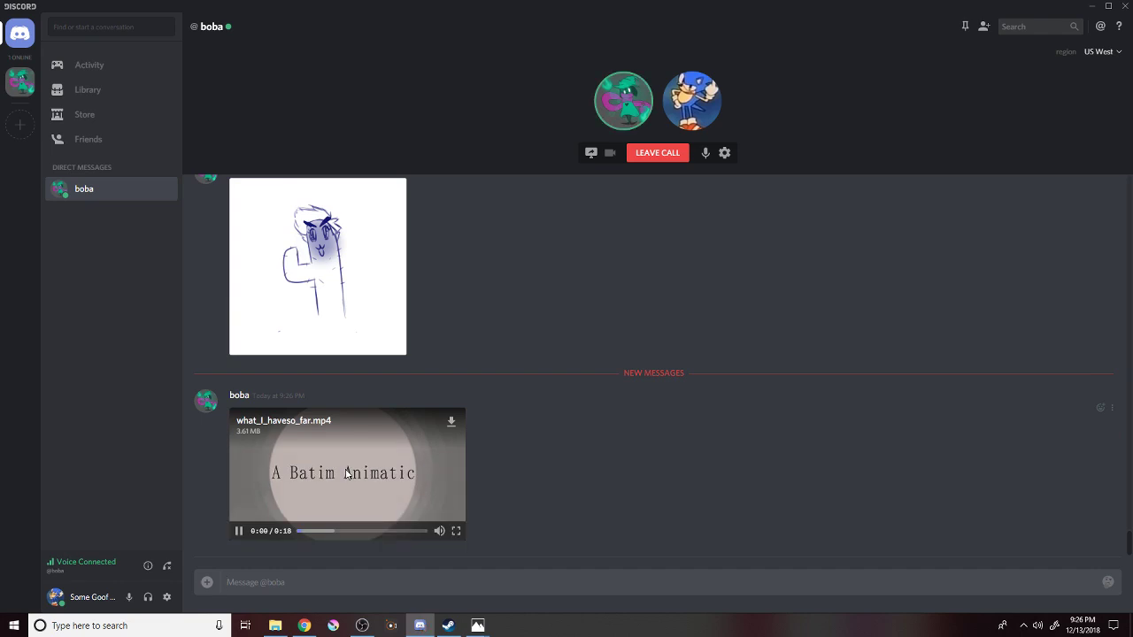
pyautogui.doubleClick(458, 533)
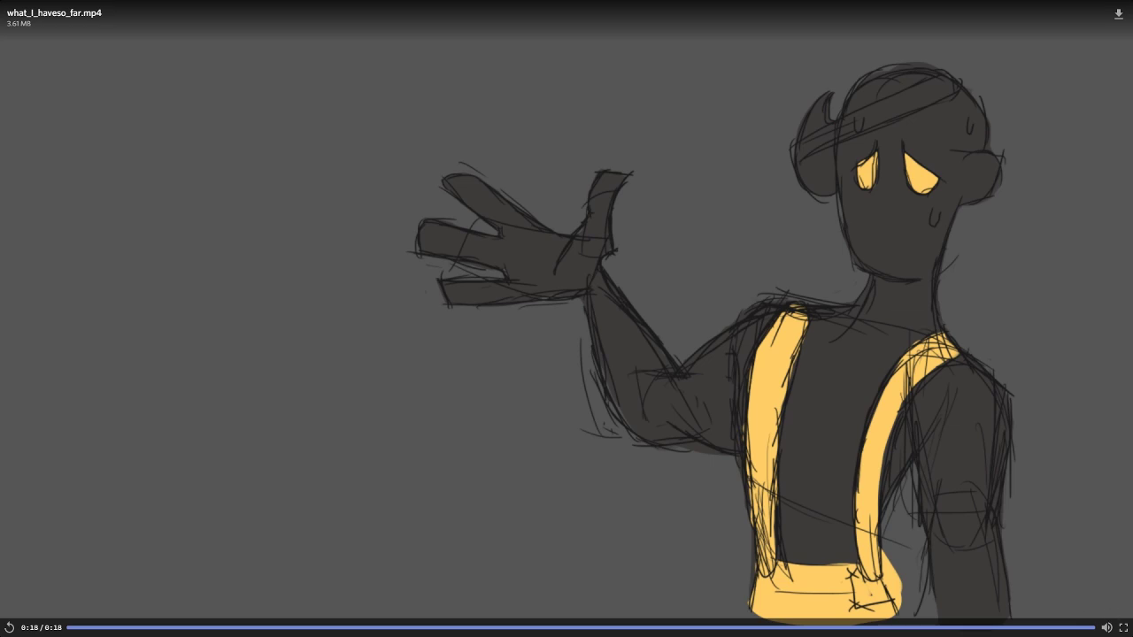
pyautogui.click(1122, 629)
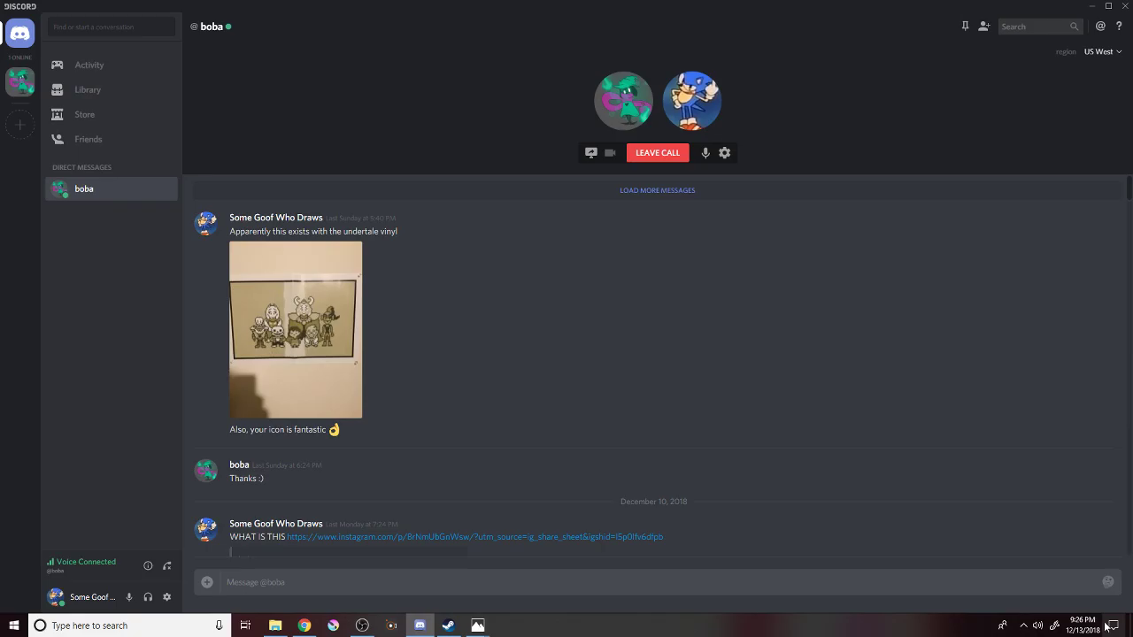
# Return to Bucko reference.jpg in Photos and page past Bucko Sonic to Bucko Splatoon.jpg.
pyautogui.moveTo(478, 625)
pyautogui.click(532, 576)
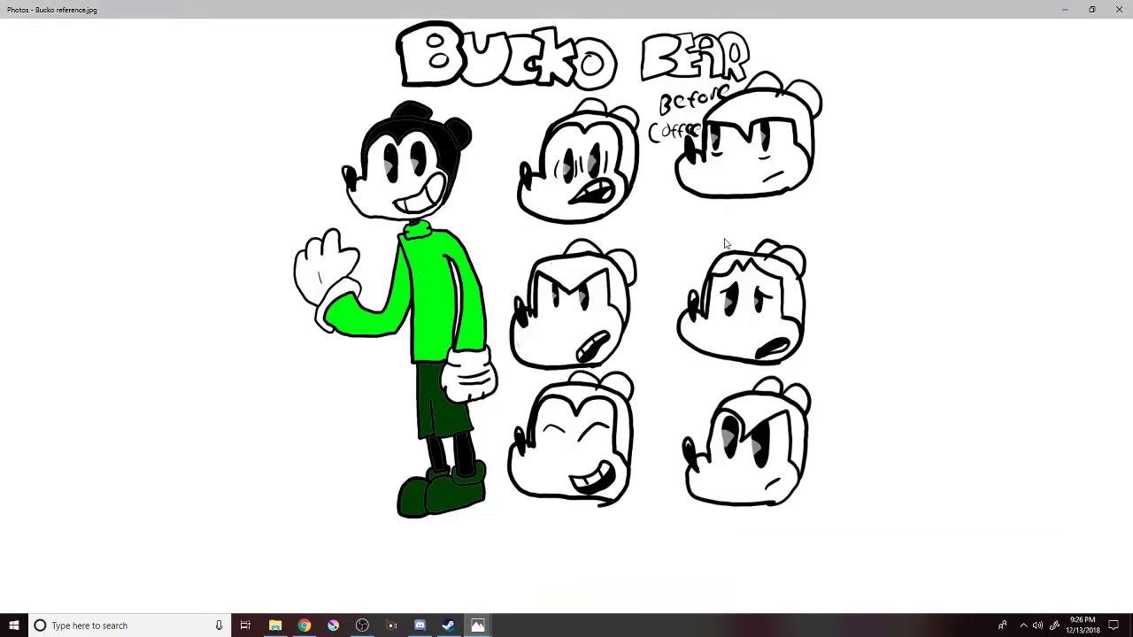
pyautogui.click(1106, 307)
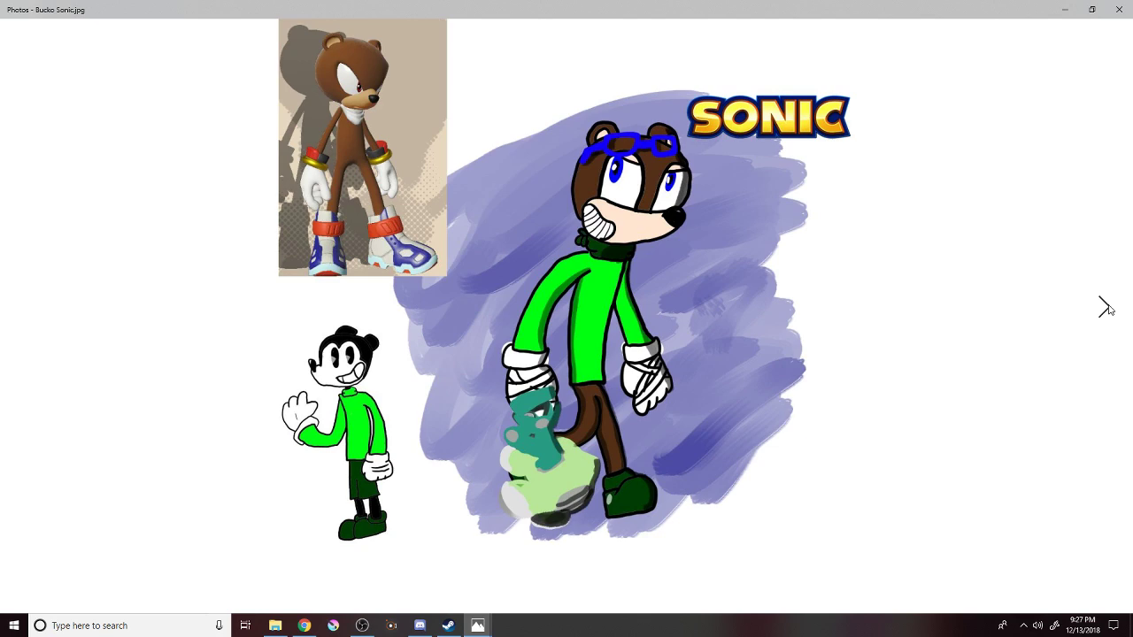
pyautogui.click(1106, 307)
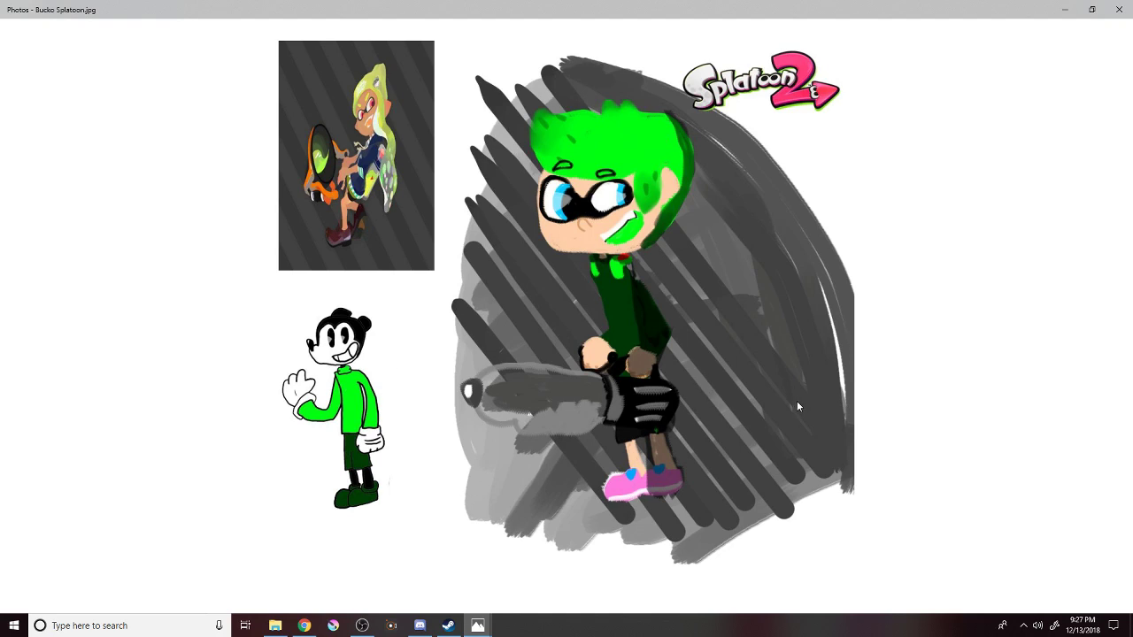
pyautogui.moveTo(1110, 349)
# Advance from Buddy Boris.jpg through BUP.jpg to the BUPBUPBUP image.
pyautogui.click(1105, 310)
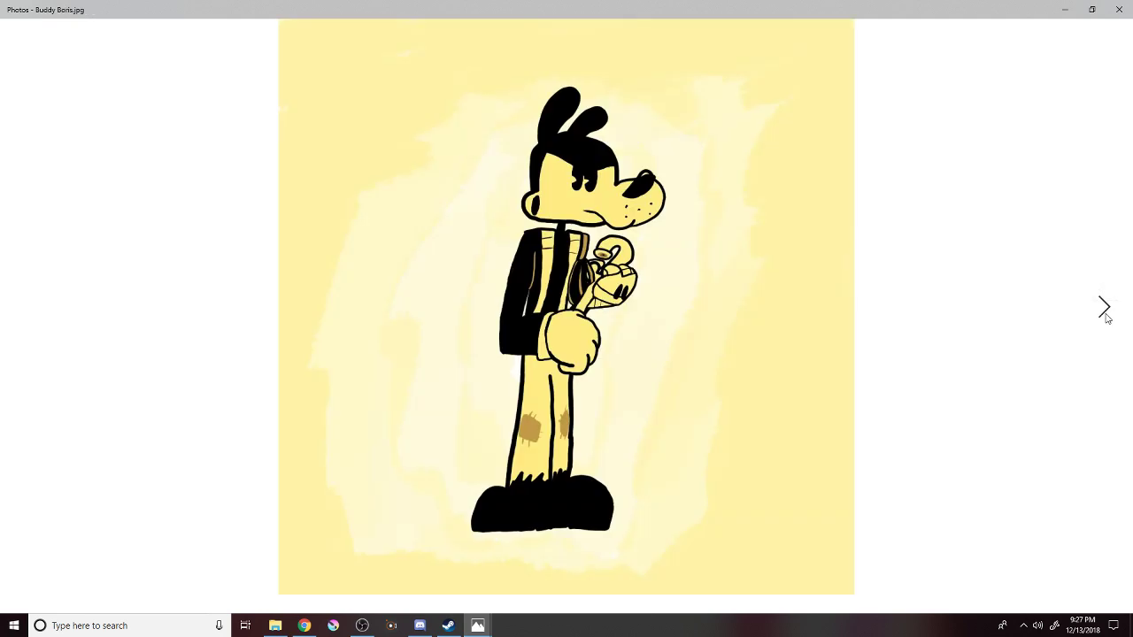
pyautogui.click(1106, 316)
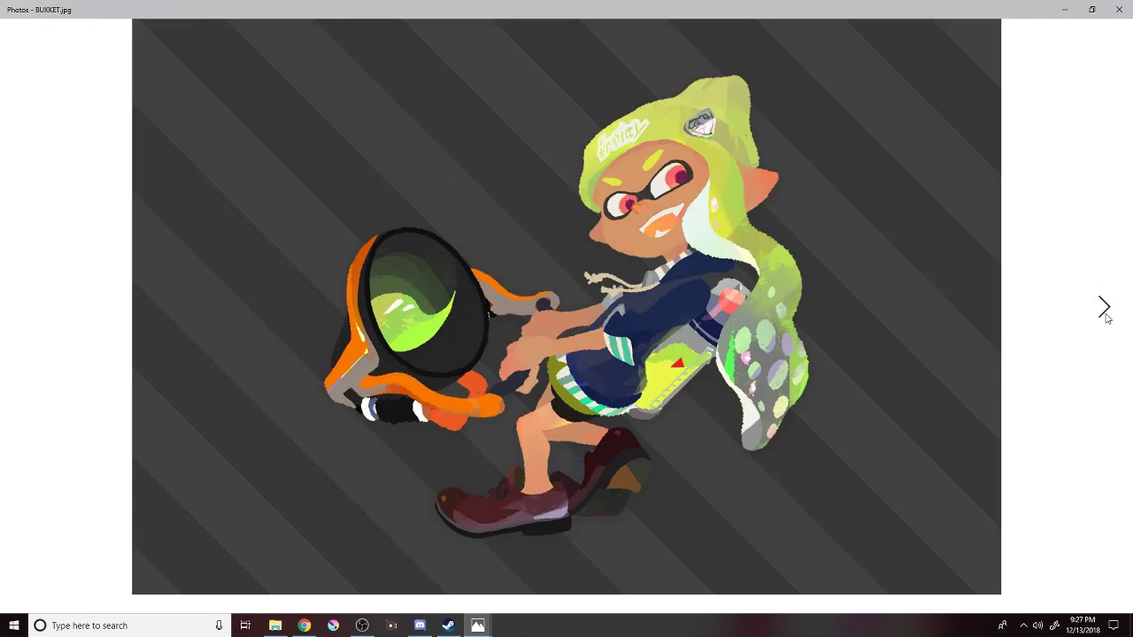
pyautogui.click(1106, 315)
pyautogui.click(1106, 315)
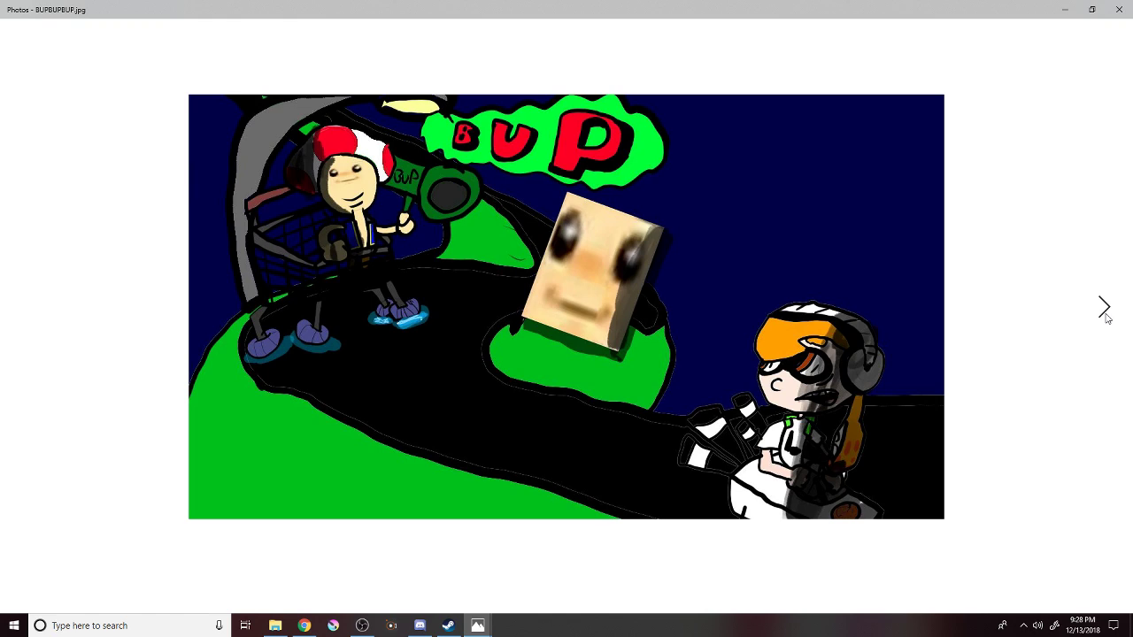
# Continue past the Calvin images, Camden.jpg and can i get an amen to the fandom meme.
pyautogui.click(1106, 315)
pyautogui.click(1105, 315)
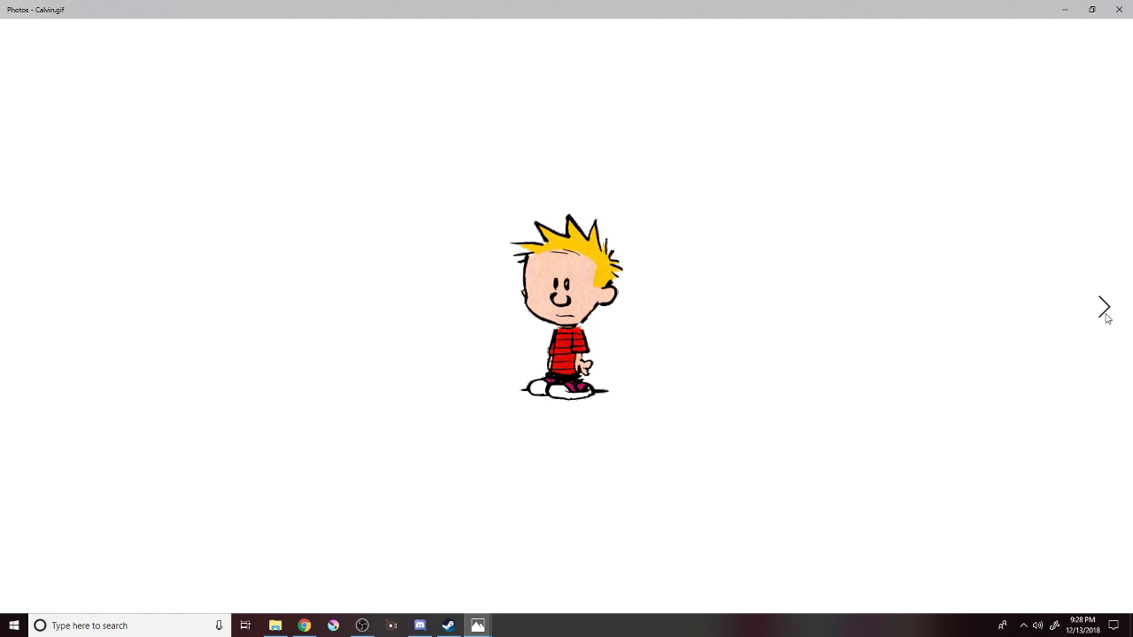
pyautogui.click(1105, 315)
pyautogui.click(1106, 315)
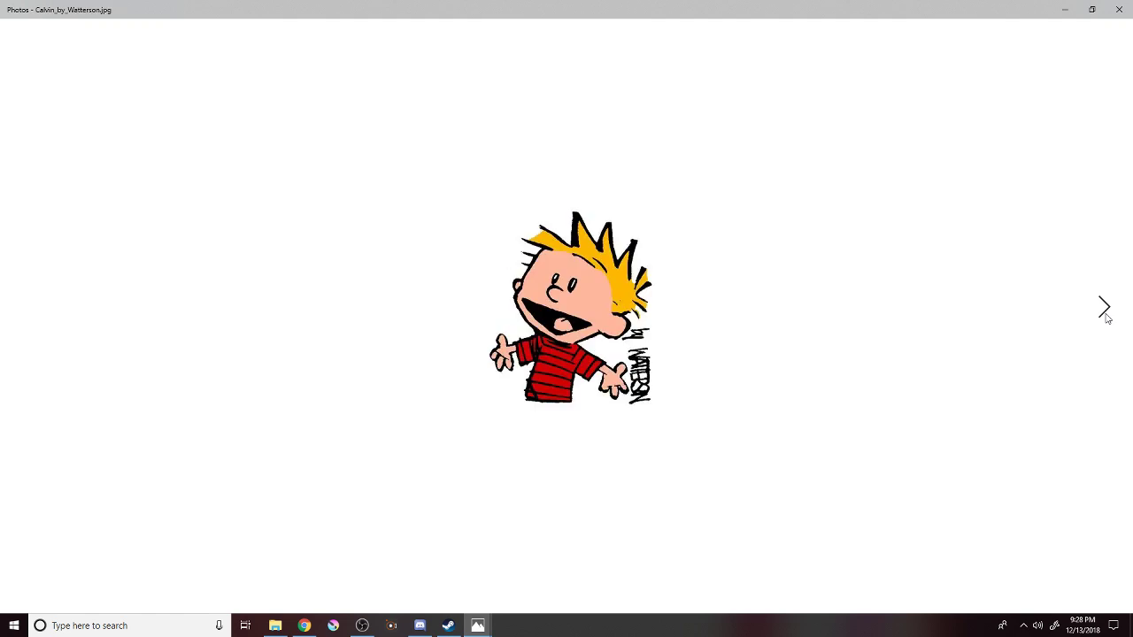
pyautogui.click(1106, 315)
pyautogui.click(1105, 315)
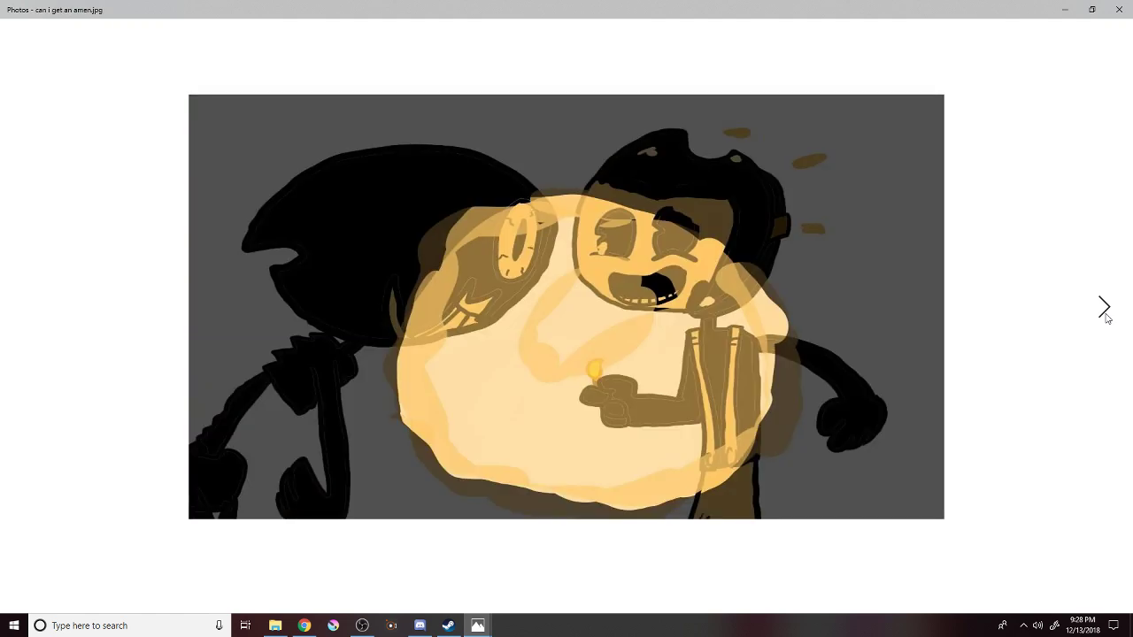
pyautogui.click(1106, 315)
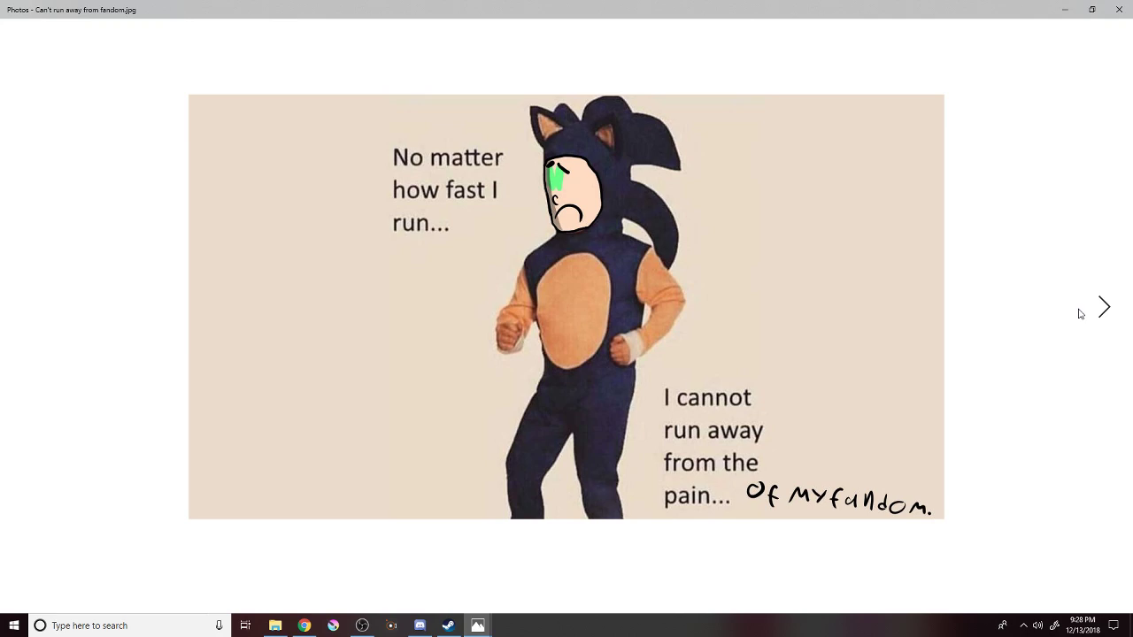
# Skip ahead past the Carter screenshot, back up once, then advance via cause.jpg to channel banner.jpg.
pyautogui.press('Right')
pyautogui.press('Right')
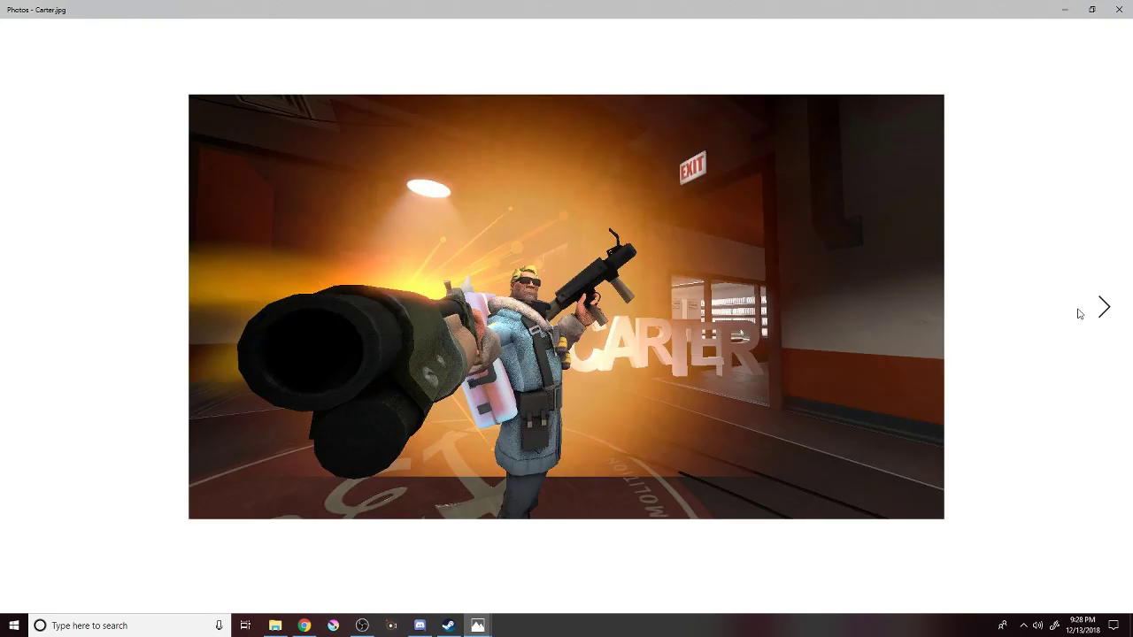
pyautogui.press('Right')
pyautogui.press('Right')
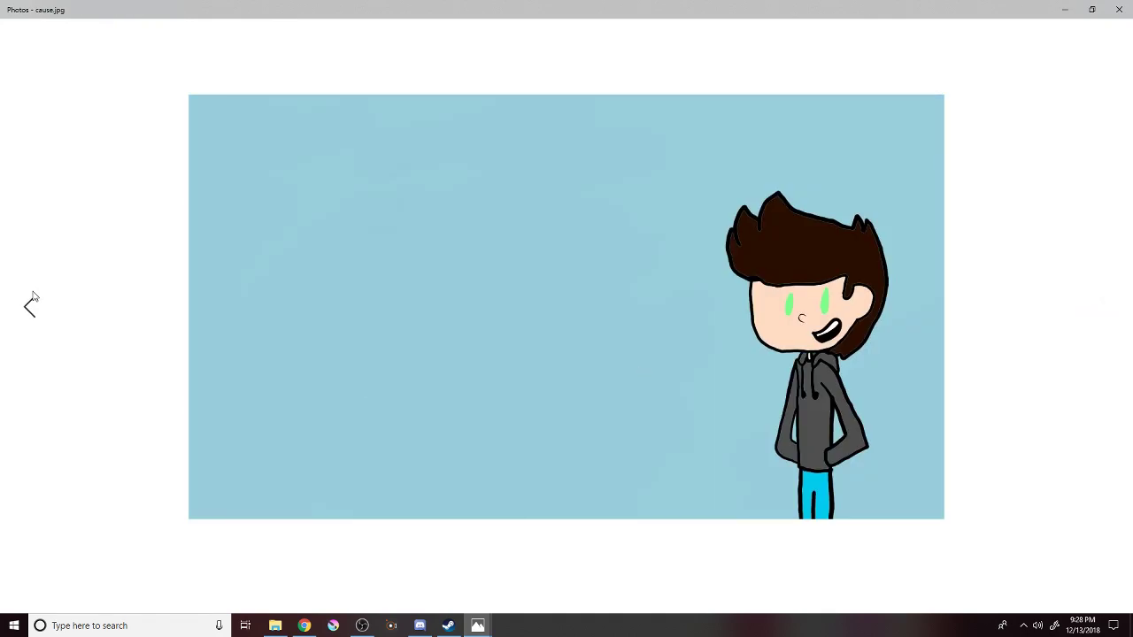
pyautogui.click(30, 306)
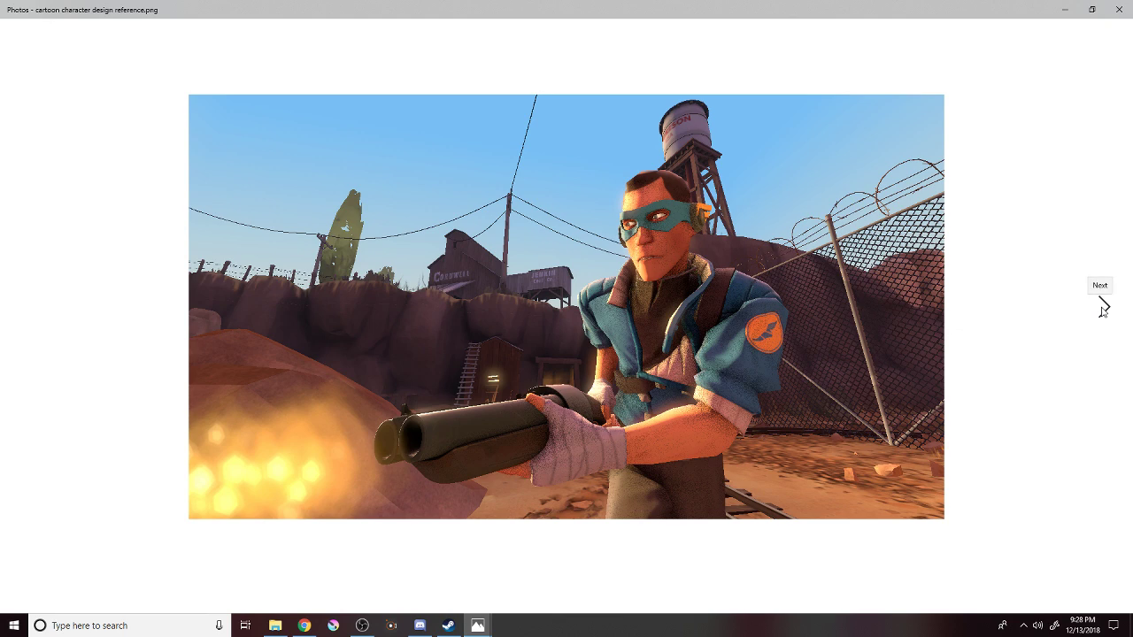
pyautogui.click(1104, 308)
pyautogui.click(1104, 308)
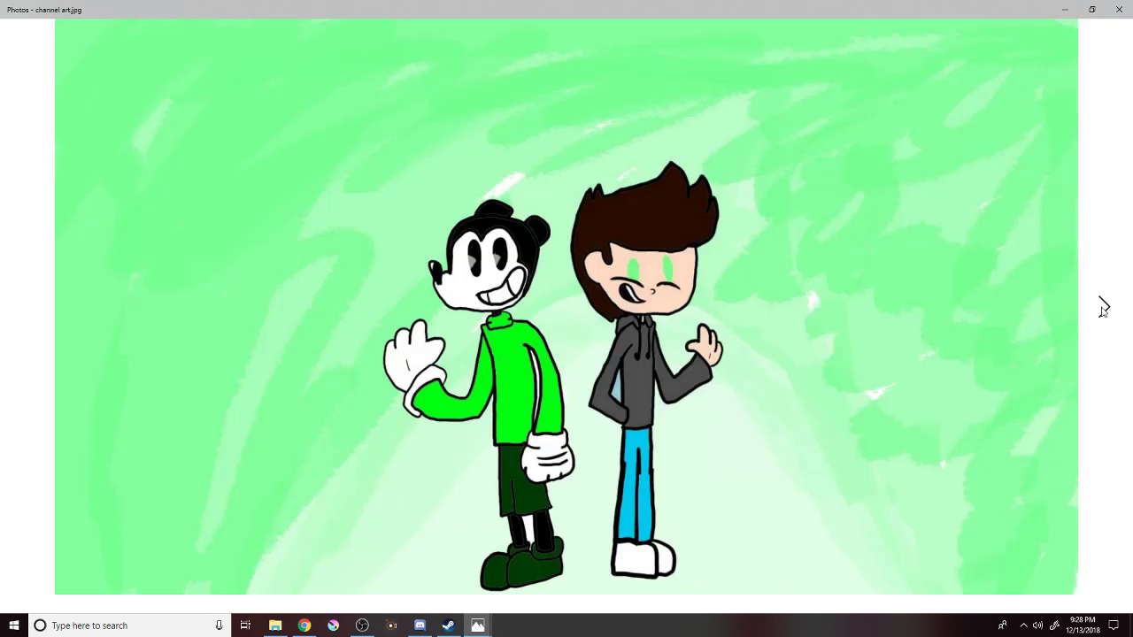
pyautogui.click(1104, 307)
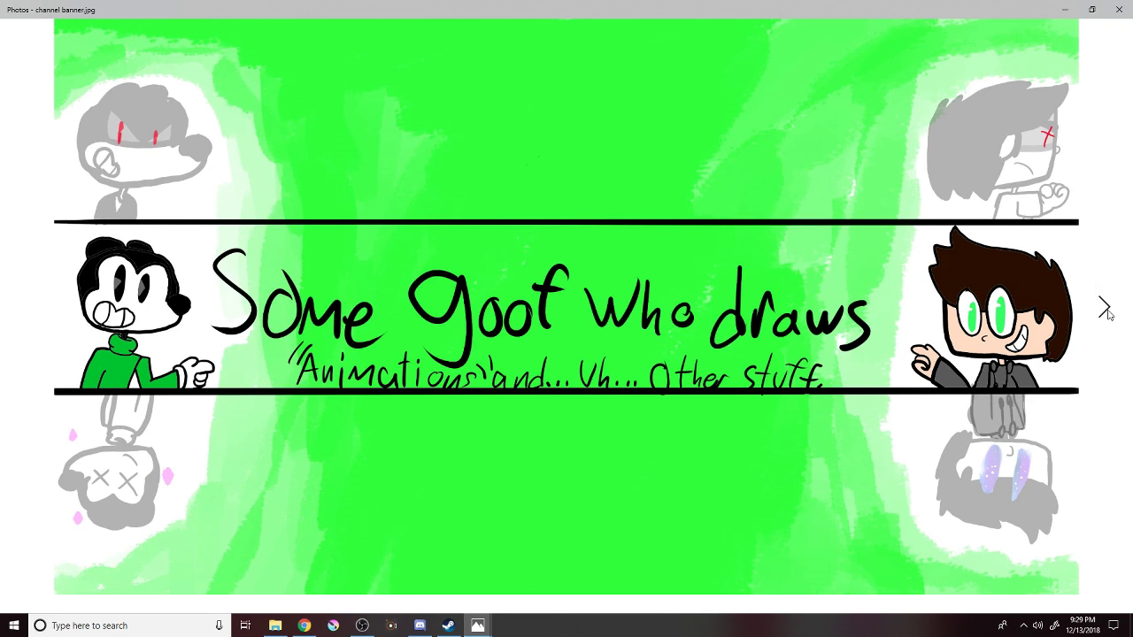
# Upload channel-art-template-fireworks.png from the Artsy Stuff folder into the Discord DM.
pyautogui.click(421, 625)
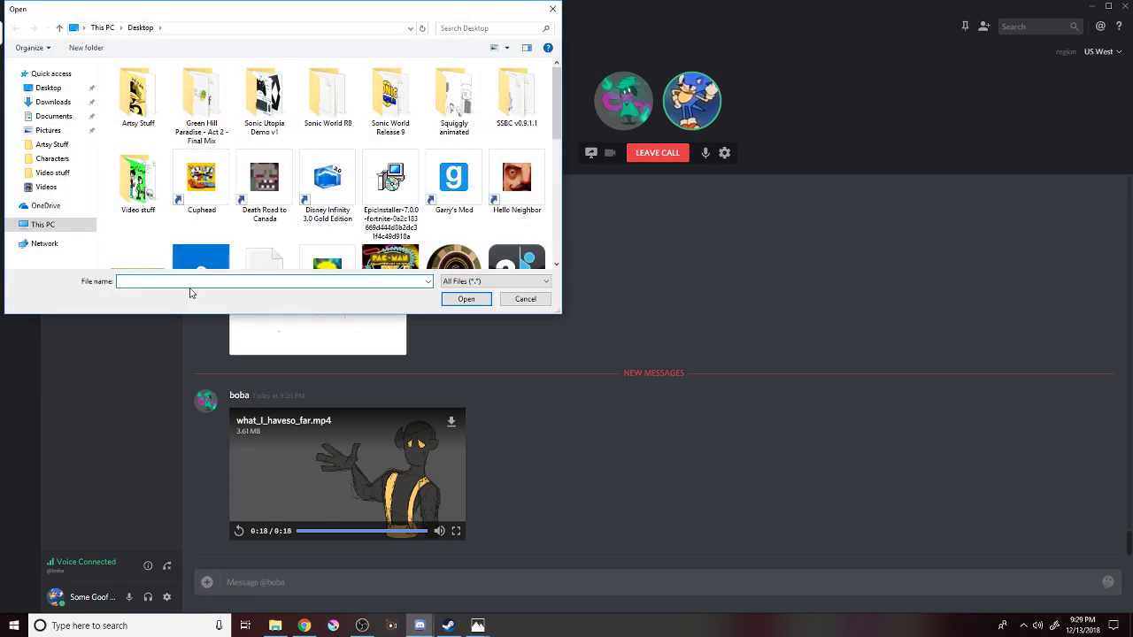
pyautogui.click(55, 145)
pyautogui.click(184, 281)
pyautogui.write('chann')
pyautogui.press('Down')
pyautogui.press('Return')
pyautogui.click(458, 300)
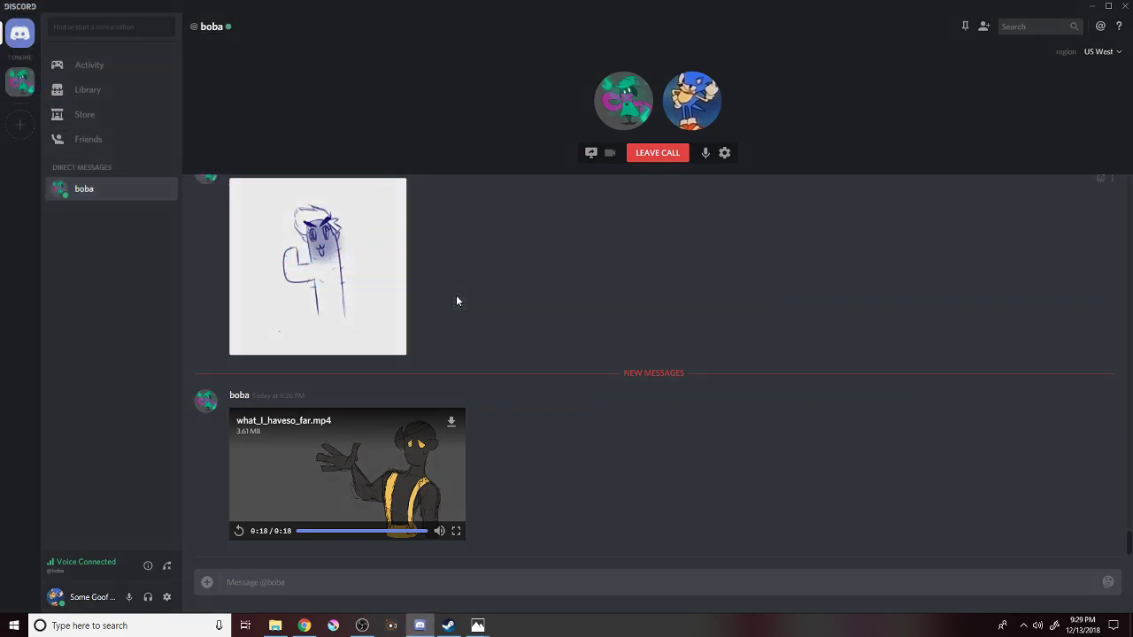
pyautogui.click(673, 366)
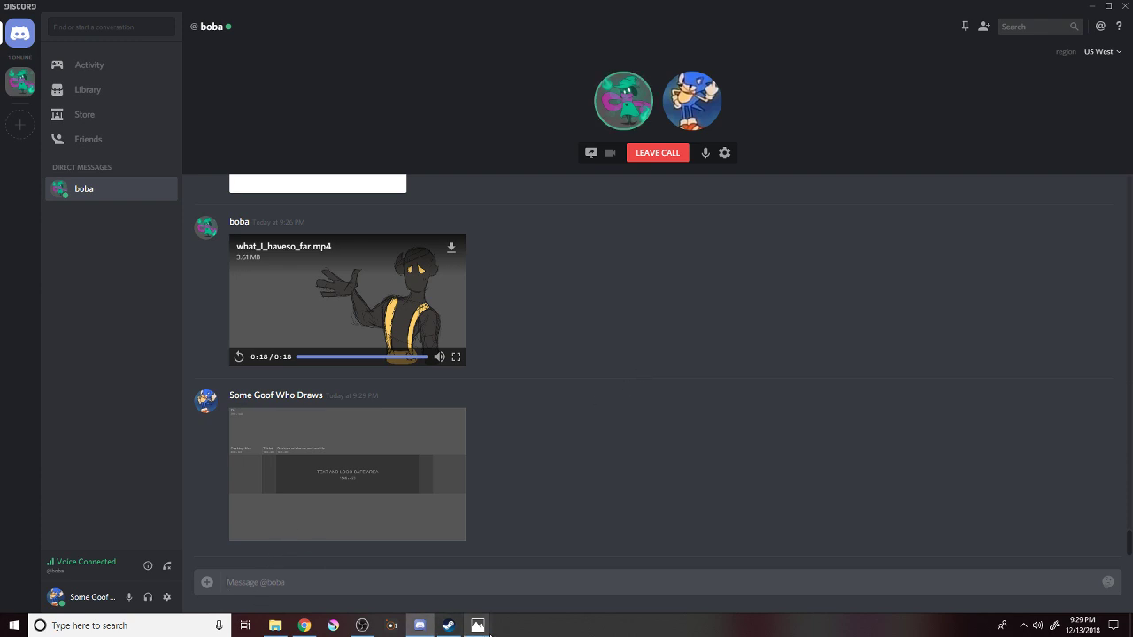
# Return to channel banner.jpg and page past the channel icon and fireworks template to Chapter 5 is hype.jpg.
pyautogui.moveTo(482, 630)
pyautogui.click(532, 580)
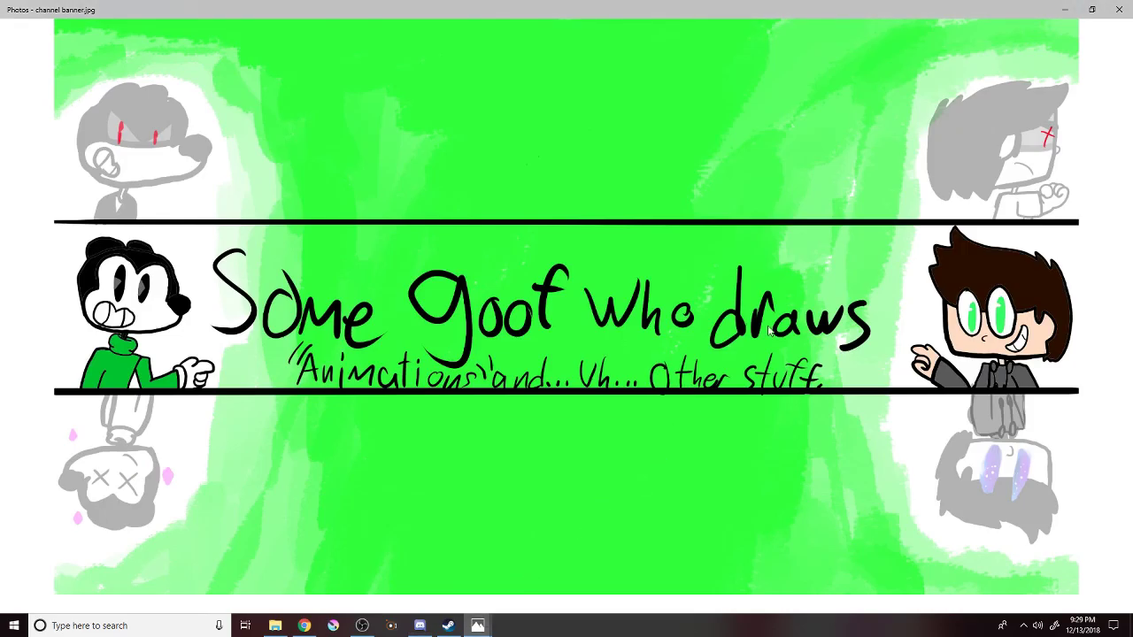
pyautogui.click(1102, 307)
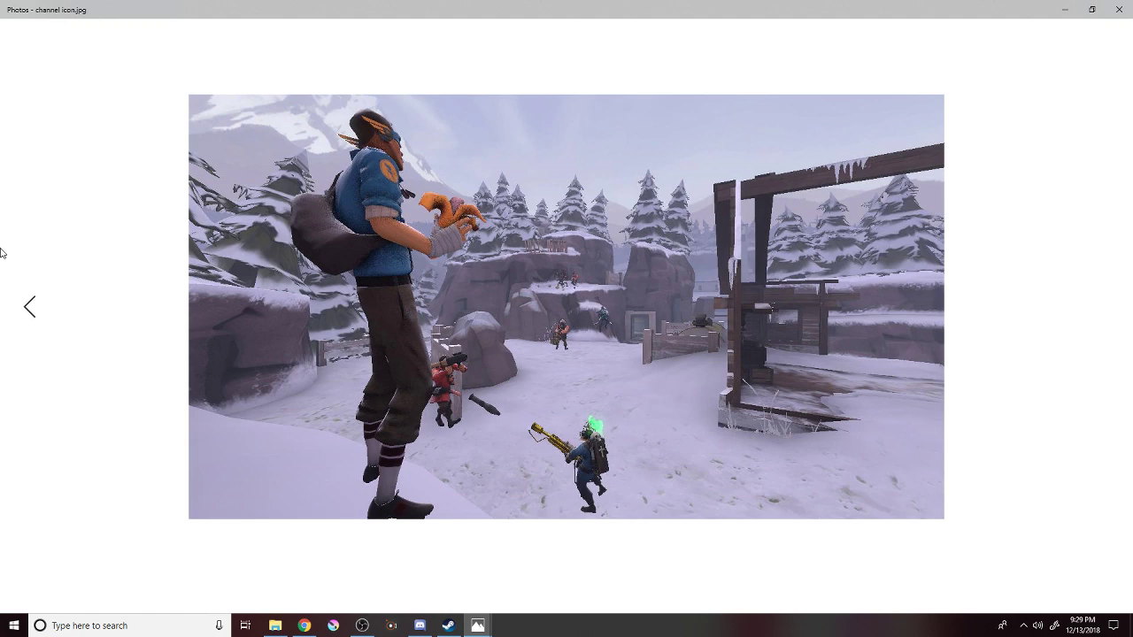
pyautogui.click(32, 306)
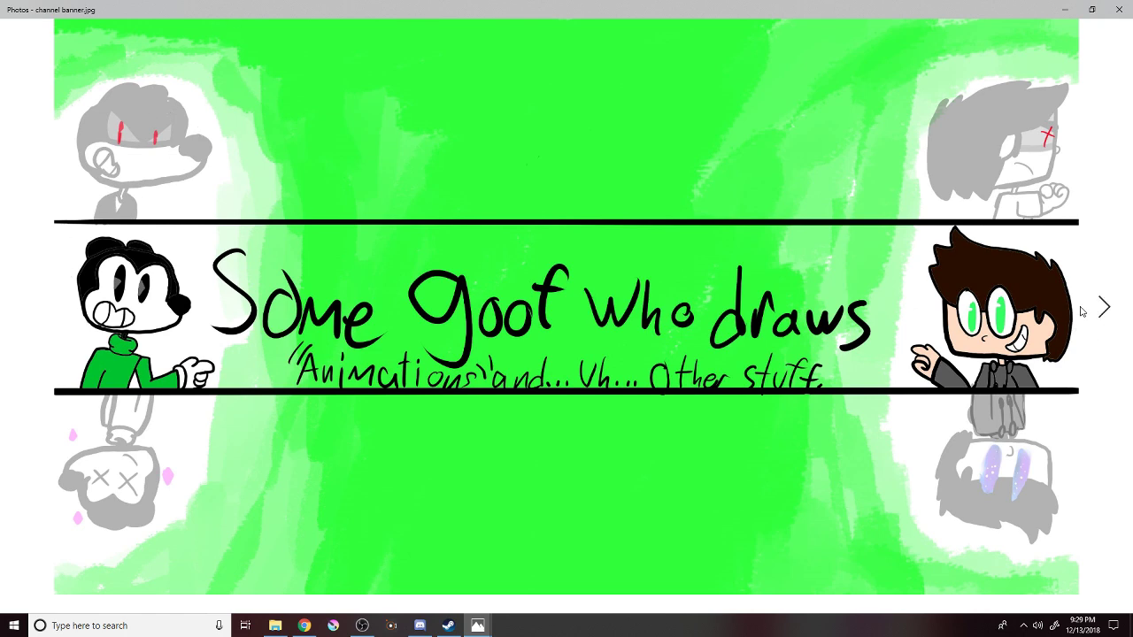
pyautogui.click(1098, 310)
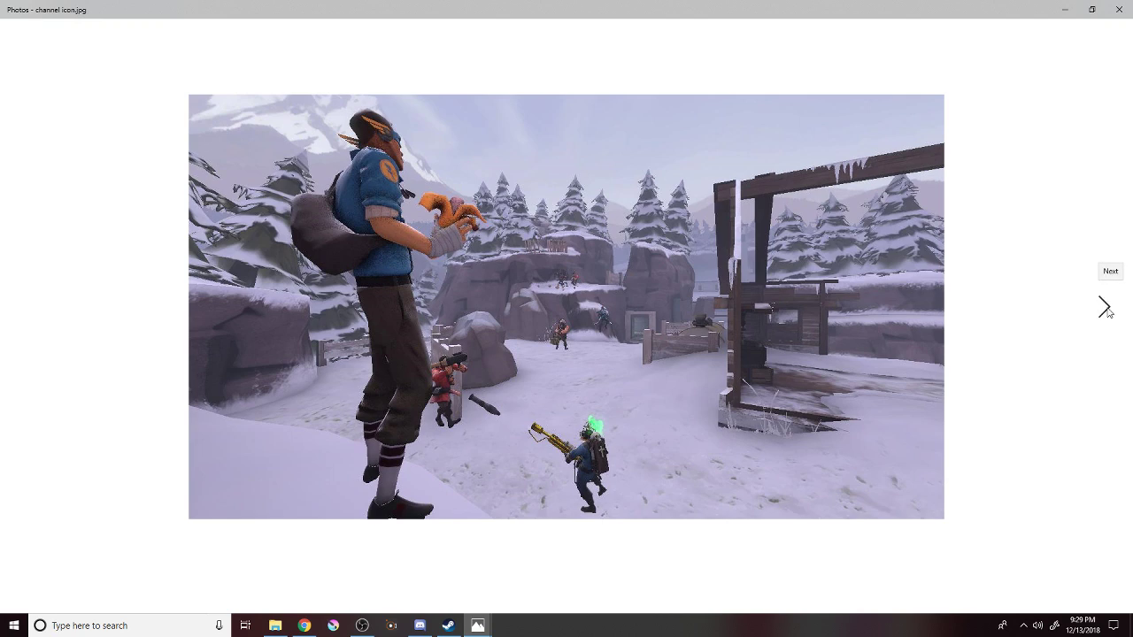
pyautogui.click(1105, 307)
pyautogui.click(1105, 307)
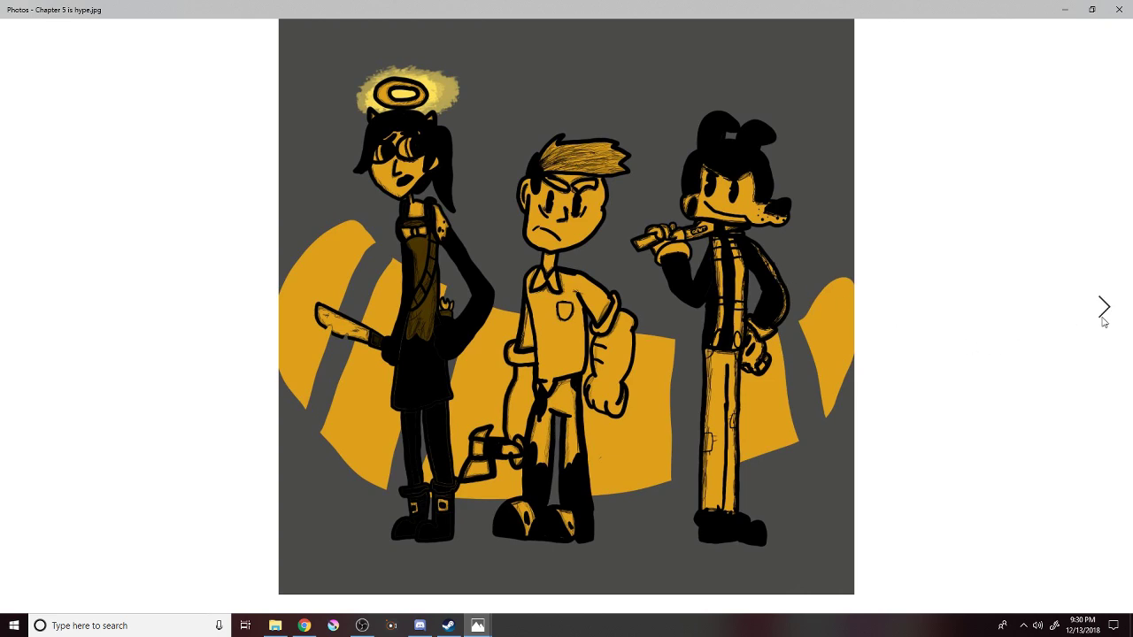
# Page from Chara reference.png through Cheshirecat_disney.png and chewing.jpg to Cliff Expression idea.jpg.
pyautogui.click(1104, 320)
pyautogui.click(1104, 321)
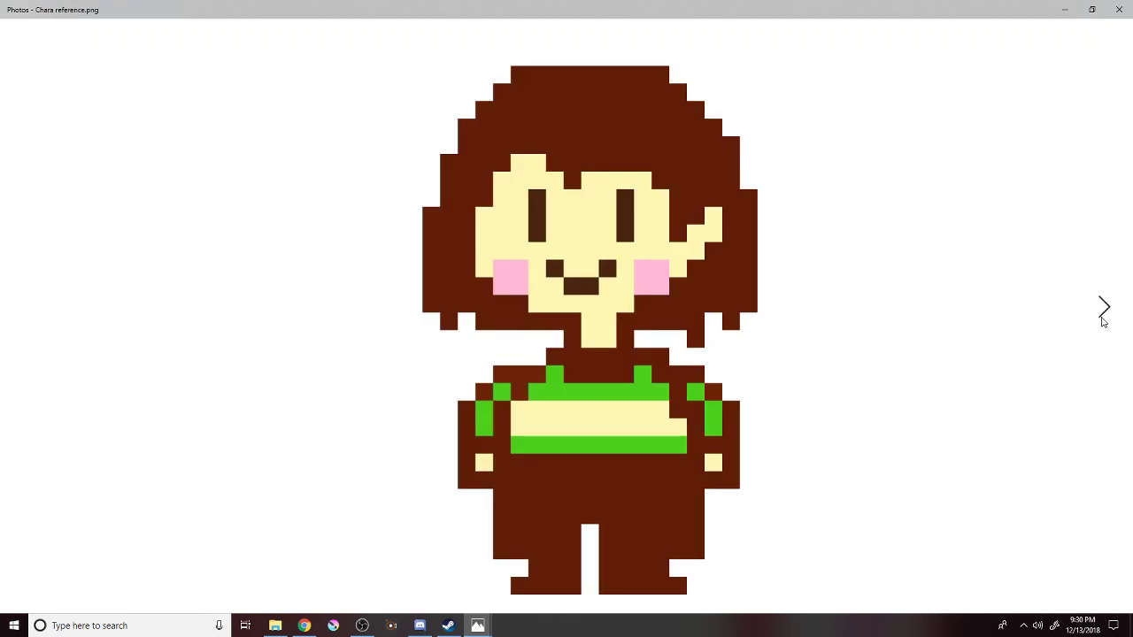
pyautogui.click(1104, 321)
pyautogui.click(1104, 320)
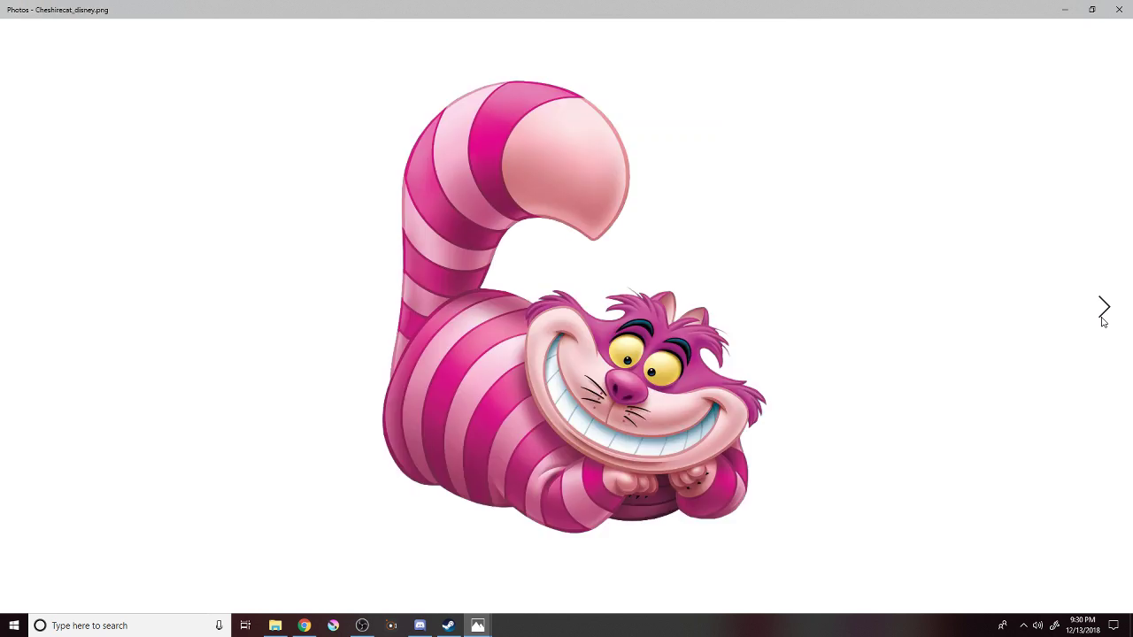
pyautogui.click(1104, 321)
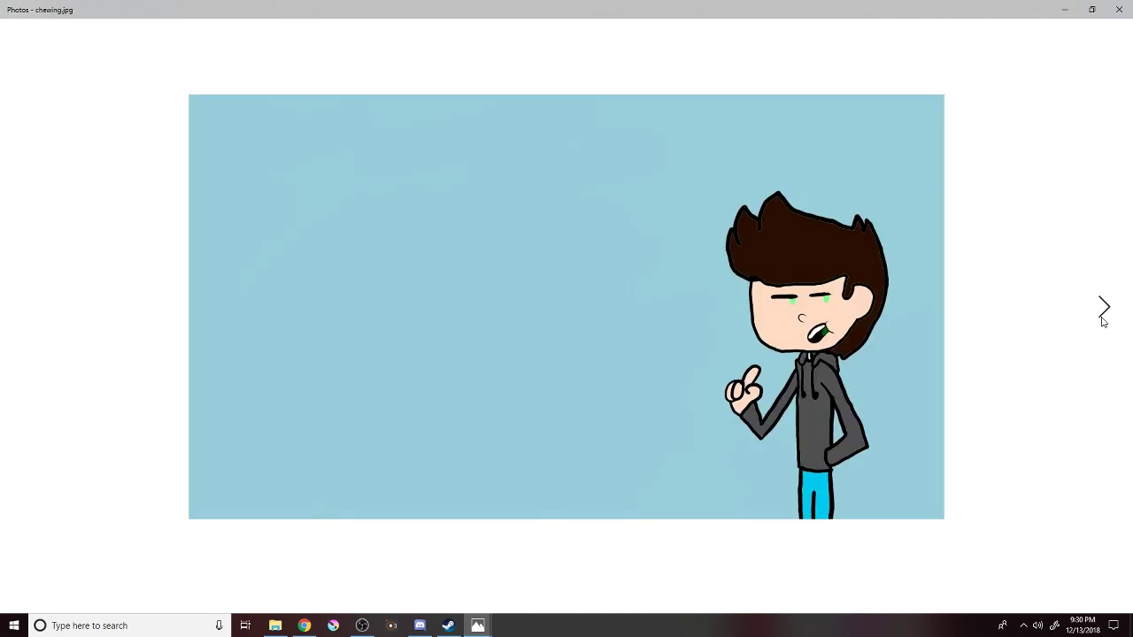
pyautogui.click(1103, 321)
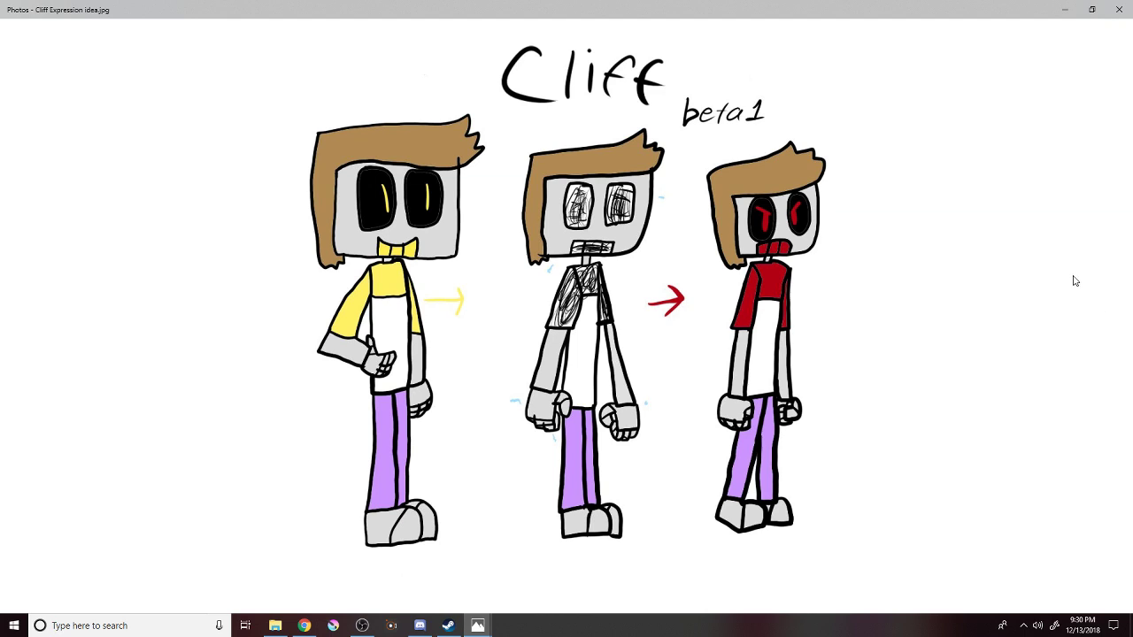
# Advance via COLDSTEEL.jpg, crap.jpeg and Cuphead-indietale.jpg to DA medley art.jpg.
pyautogui.click(1097, 319)
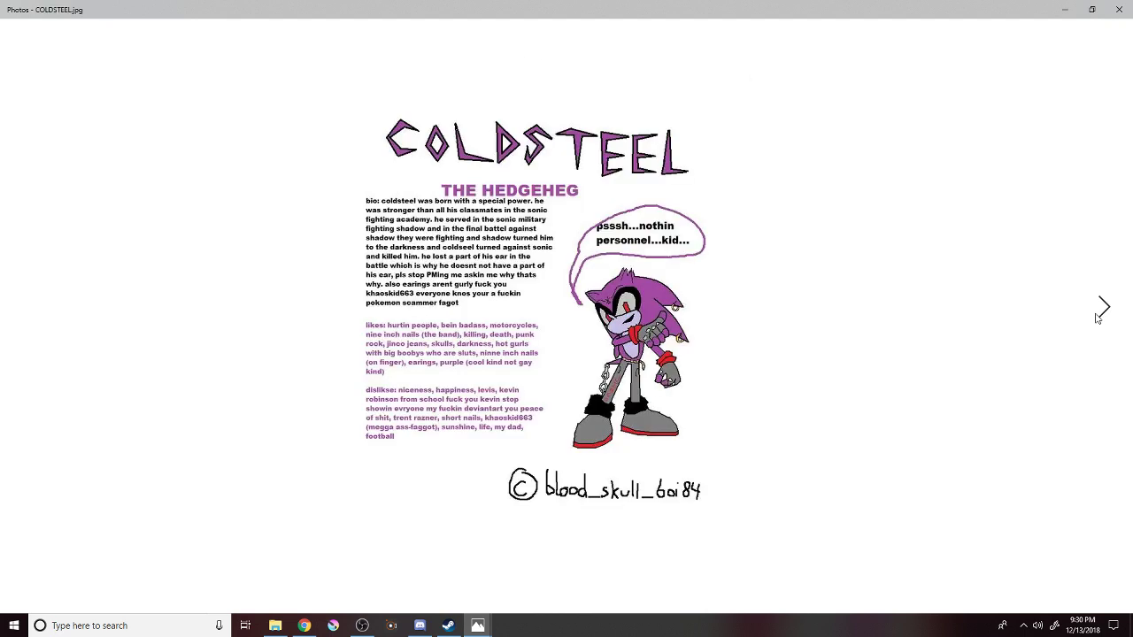
pyautogui.click(1098, 319)
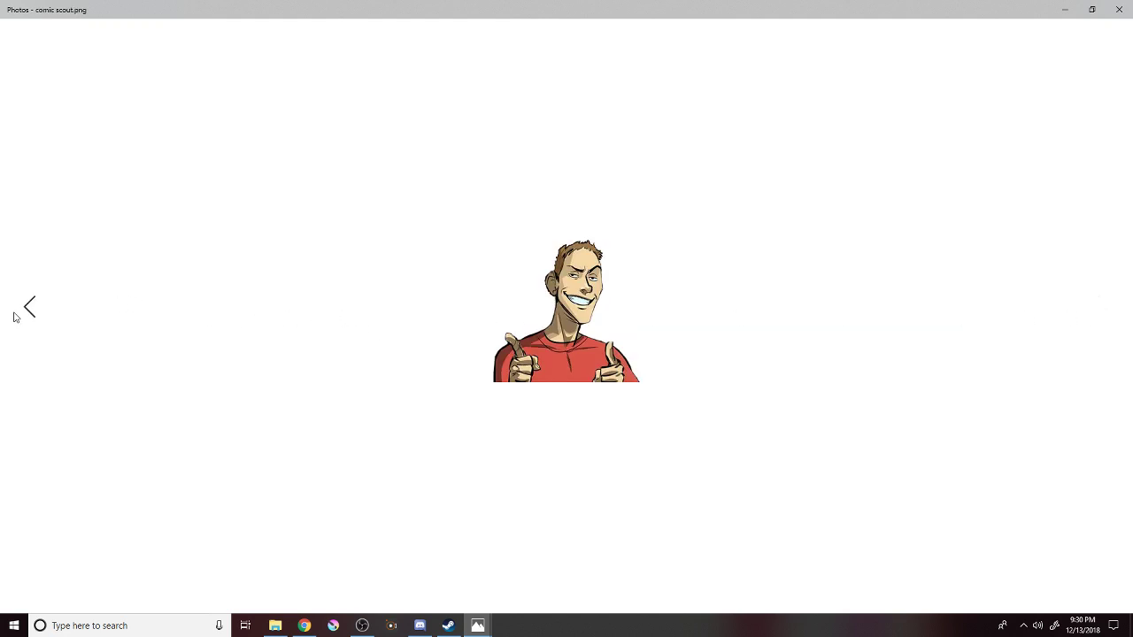
pyautogui.click(29, 307)
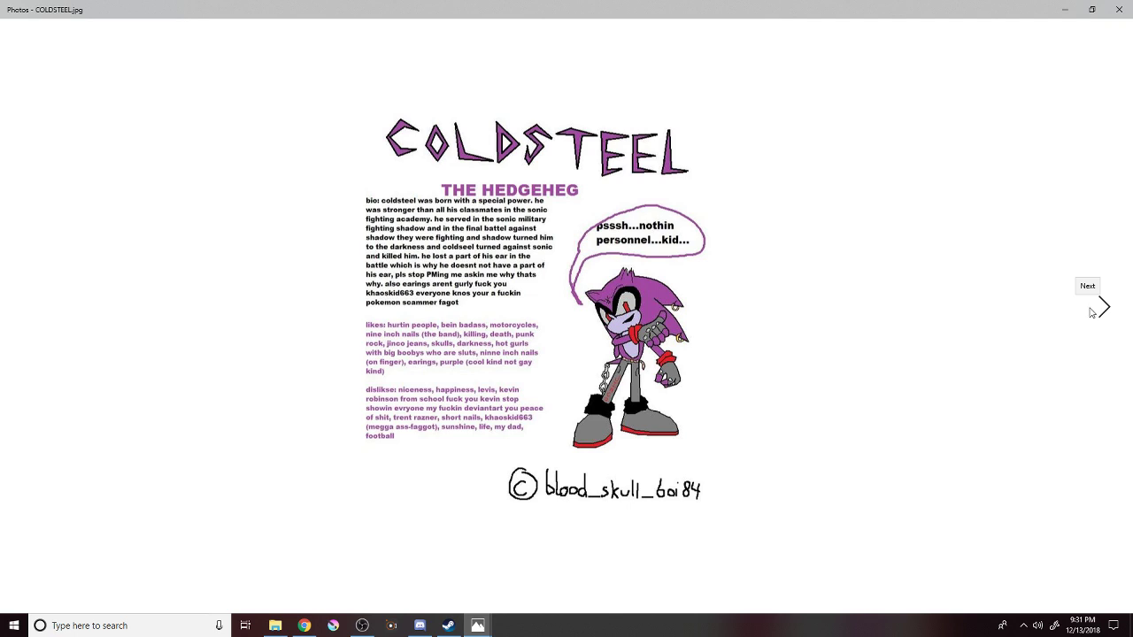
pyautogui.click(1091, 311)
pyautogui.click(1091, 313)
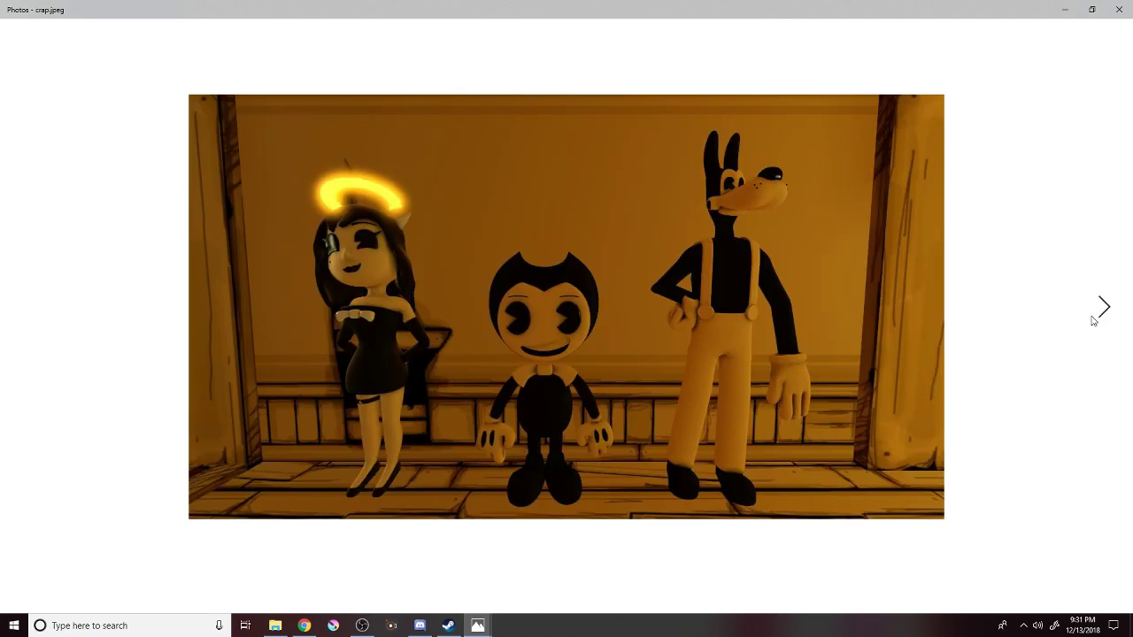
pyautogui.click(1094, 319)
pyautogui.click(1094, 320)
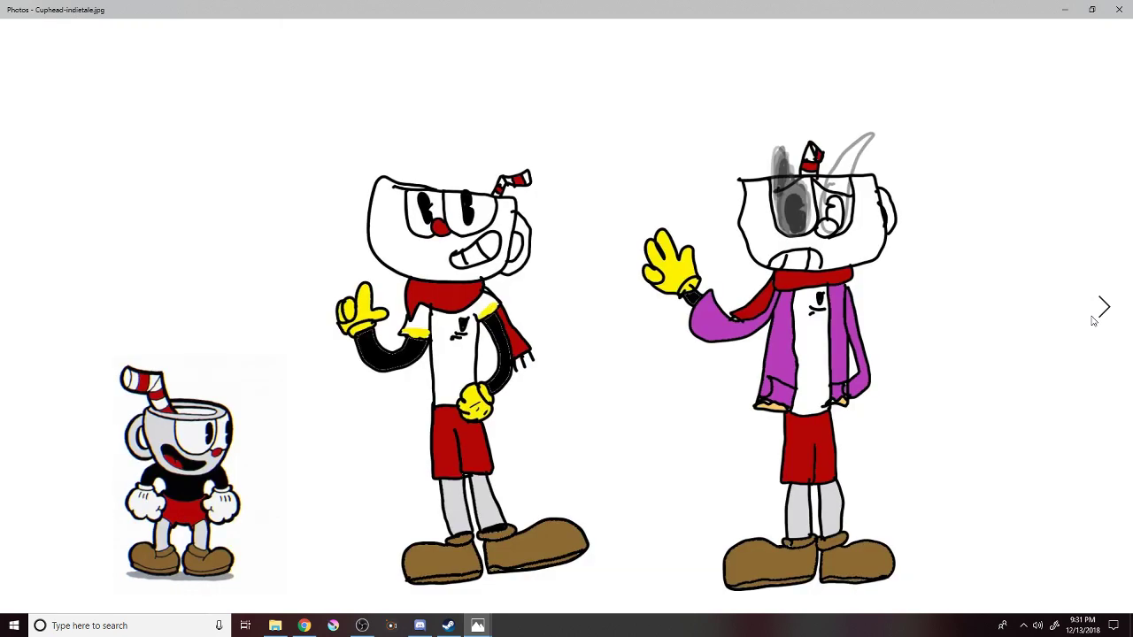
pyautogui.click(1094, 319)
pyautogui.click(1094, 304)
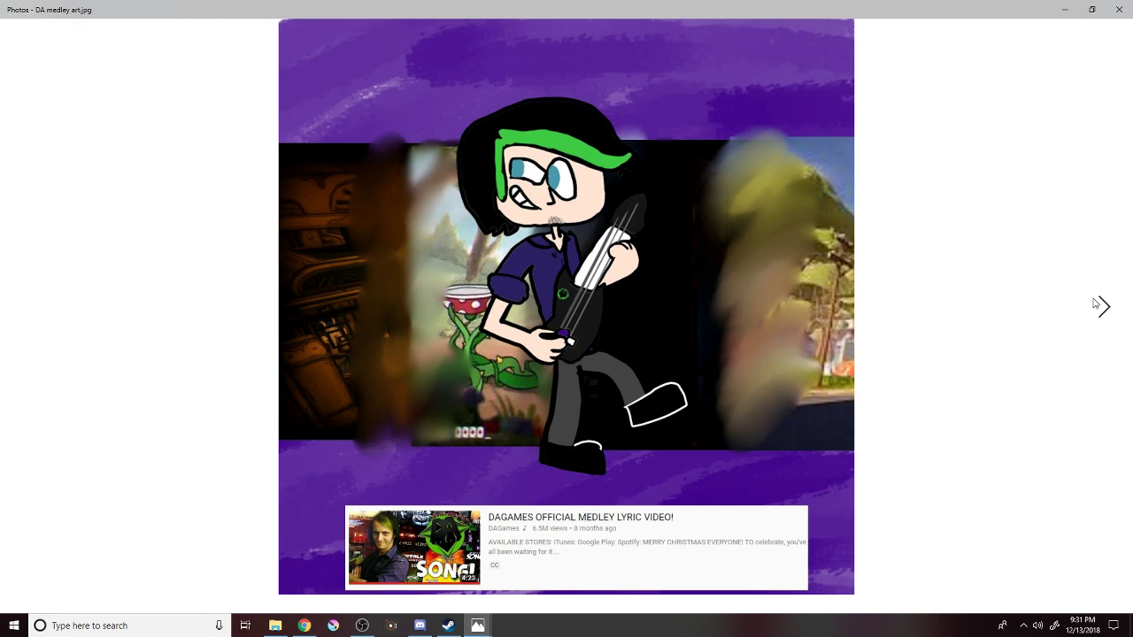
# Advance from DAgames logo.png past Dealer Bendy.jpg and Deltarune speedpaint.jpg to Demonic Drawing.jpg.
pyautogui.click(1101, 305)
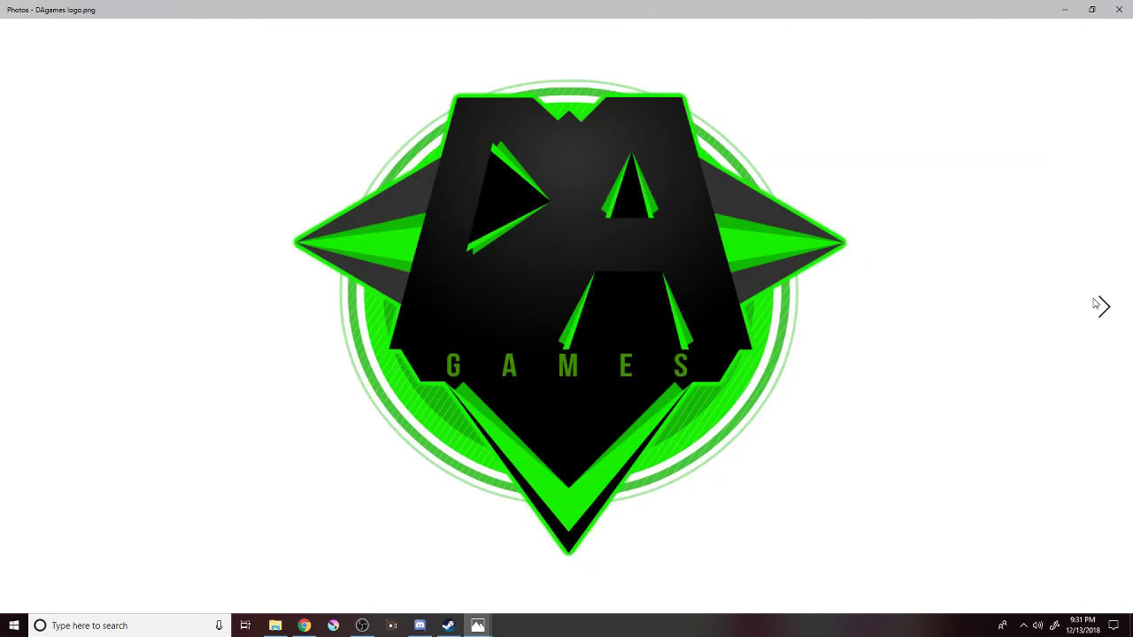
pyautogui.click(1095, 303)
pyautogui.click(1095, 304)
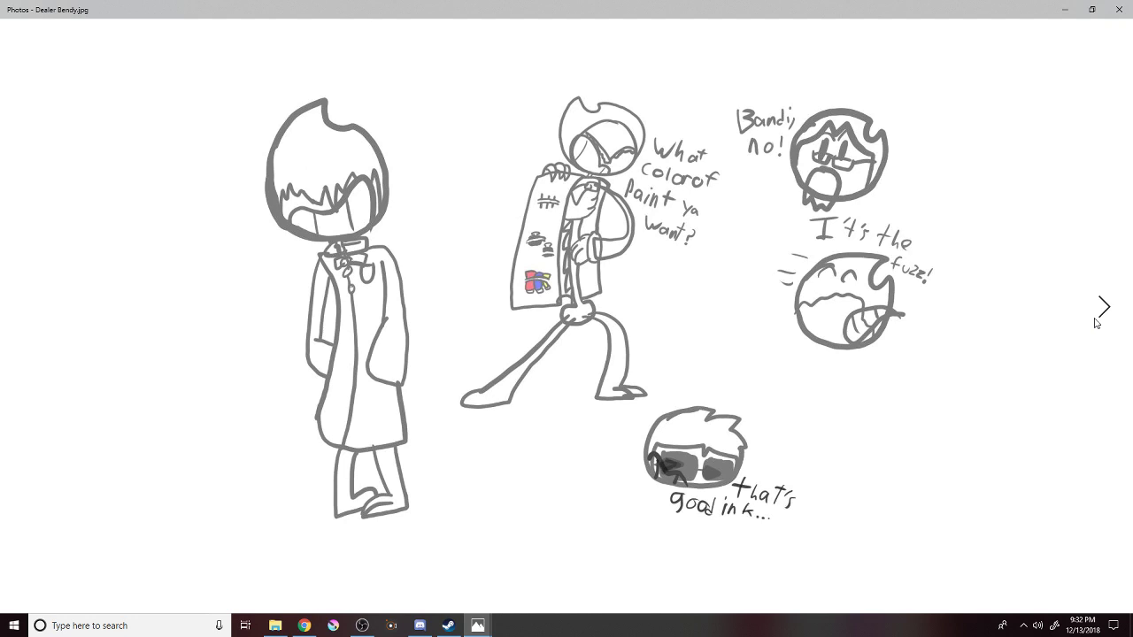
pyautogui.click(1103, 307)
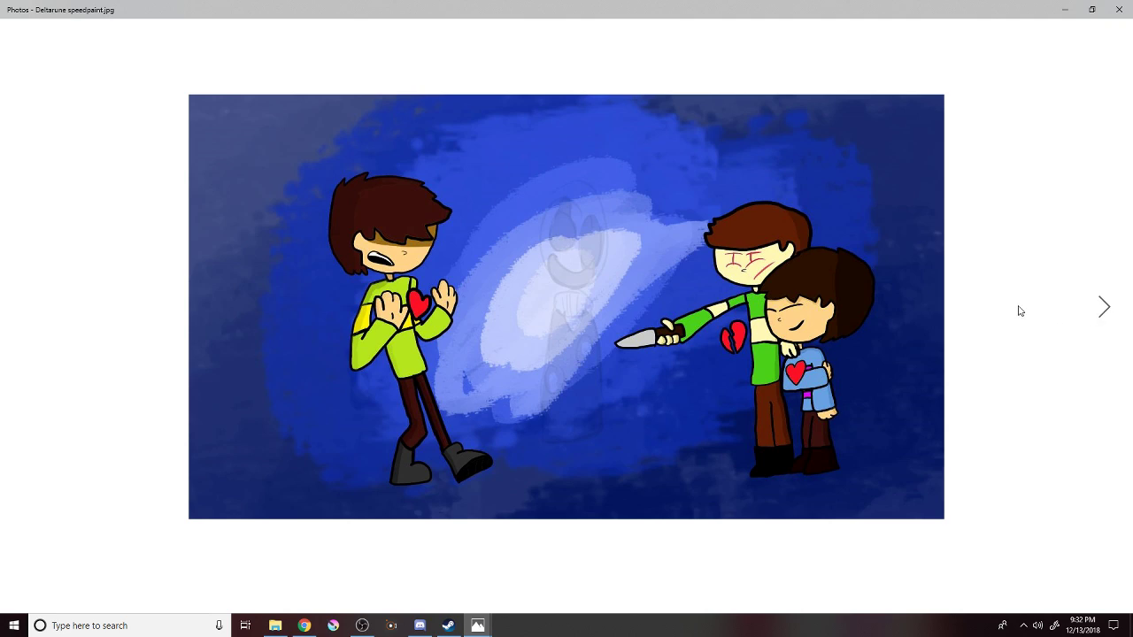
pyautogui.click(1123, 308)
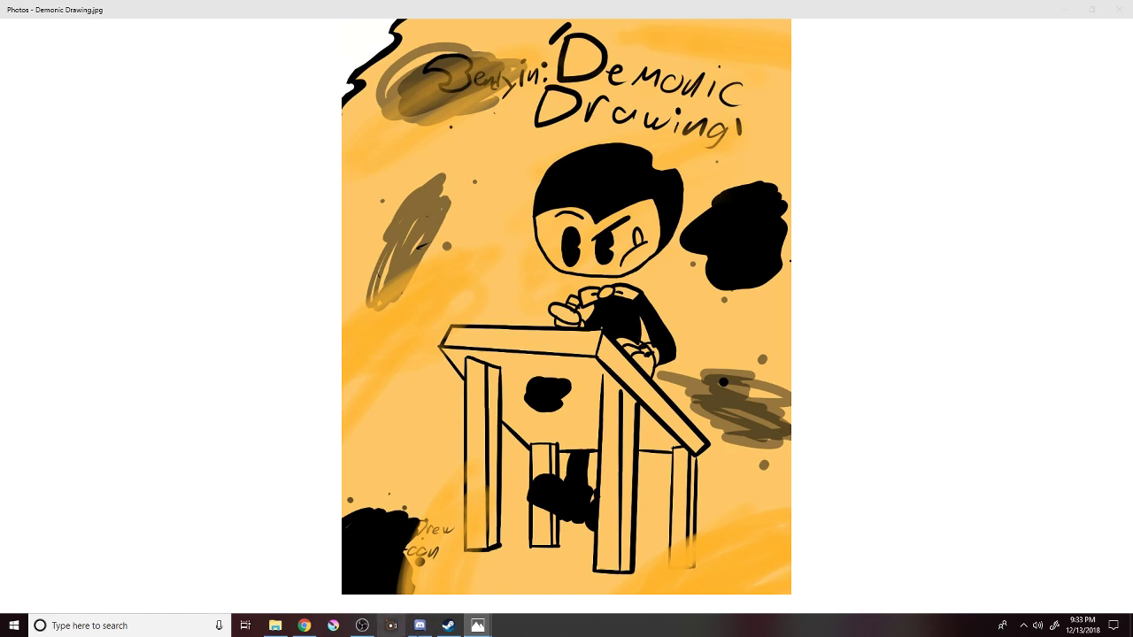
pyautogui.moveTo(430, 634)
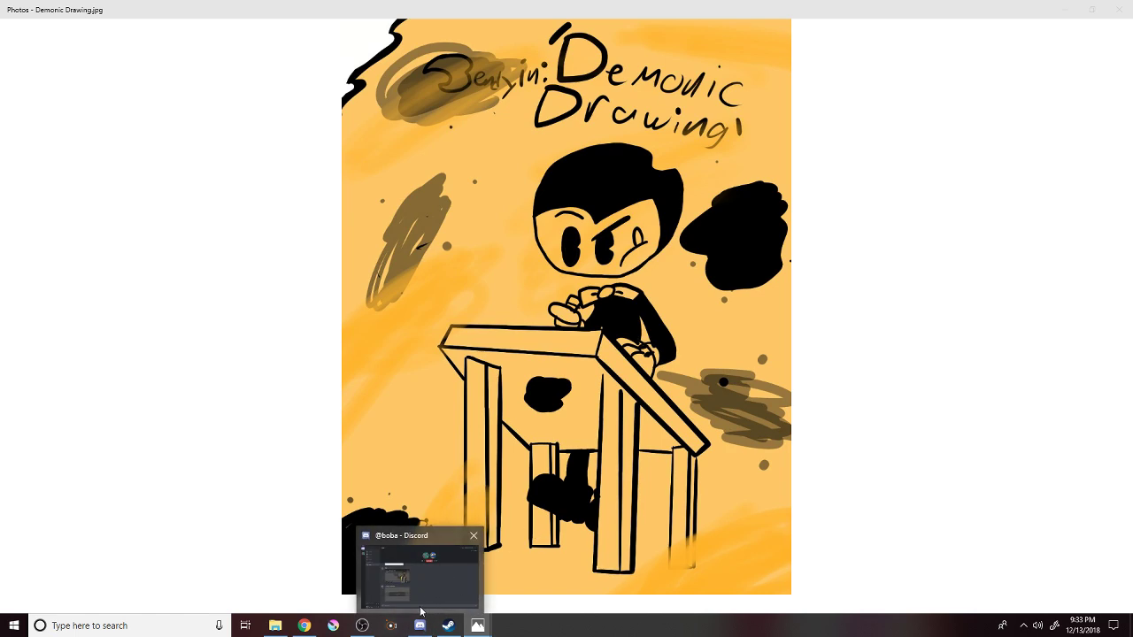
pyautogui.click(430, 632)
pyautogui.moveTo(474, 626)
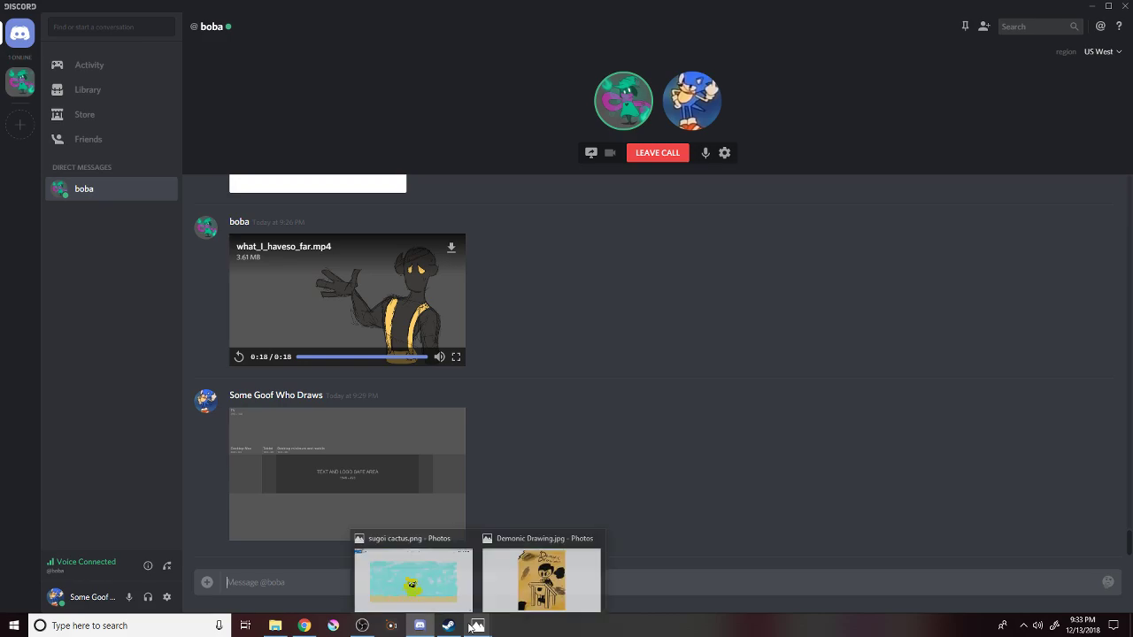
pyautogui.click(512, 589)
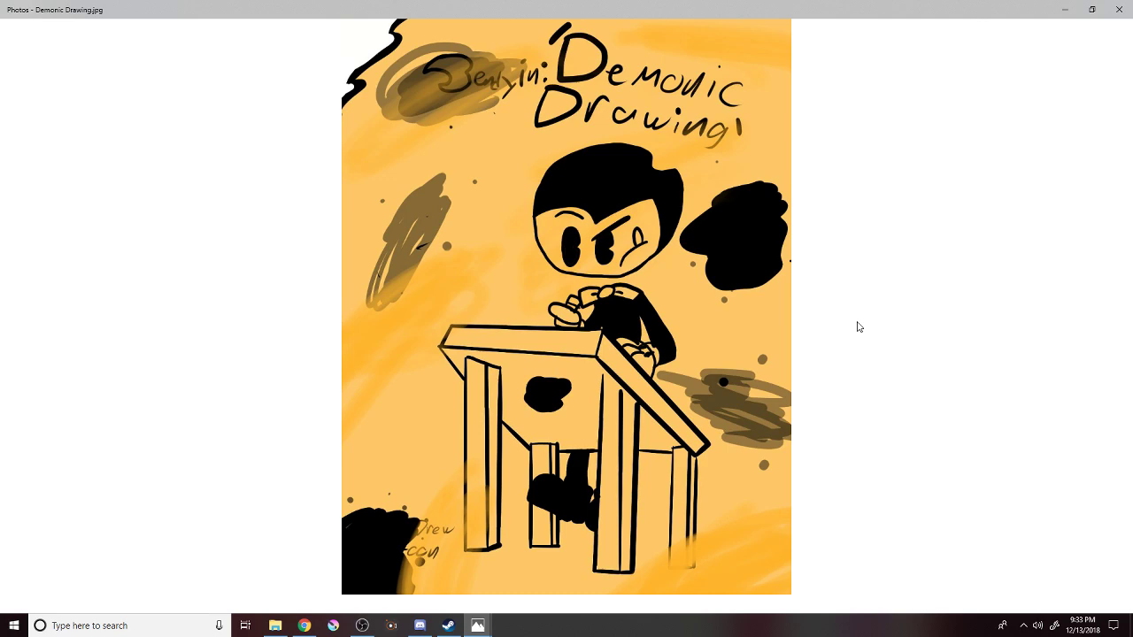
pyautogui.click(420, 625)
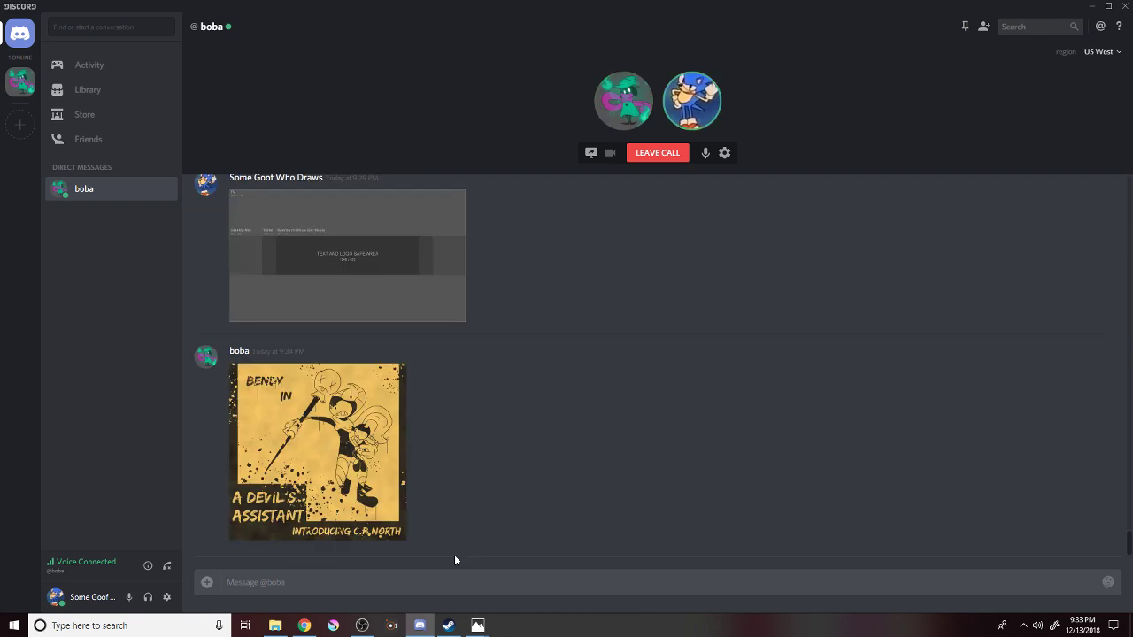
pyautogui.click(373, 528)
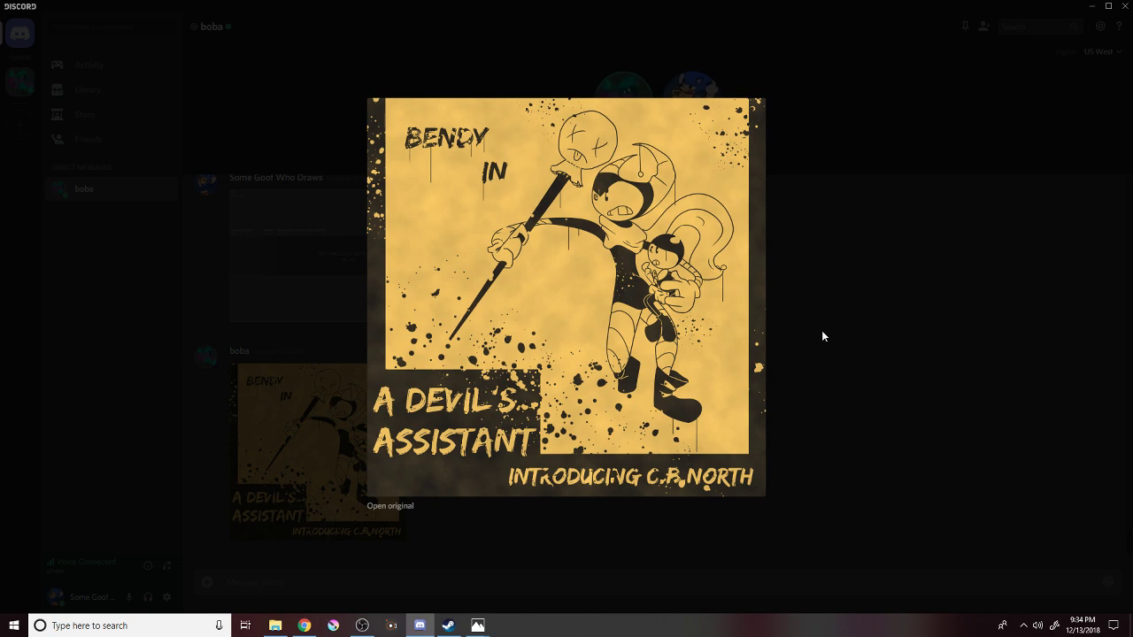
pyautogui.click(822, 330)
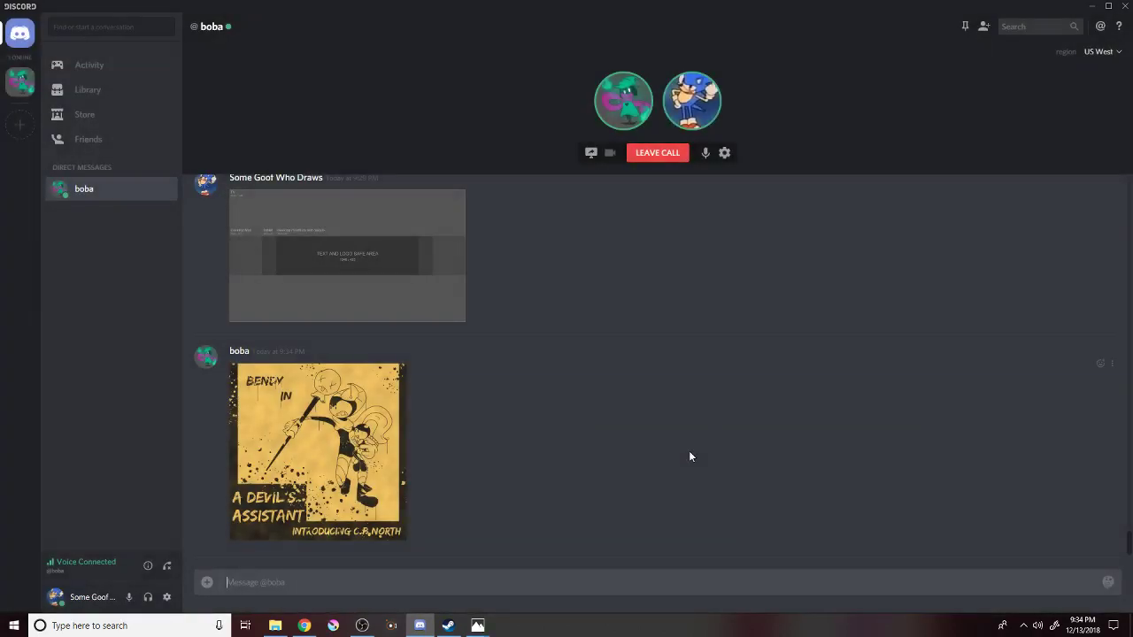
# Return to Demonic Drawing.jpg and advance via desktop.jpg and the Connor jacket image to Diamond Jack.jpg.
pyautogui.moveTo(477, 626)
pyautogui.click(522, 580)
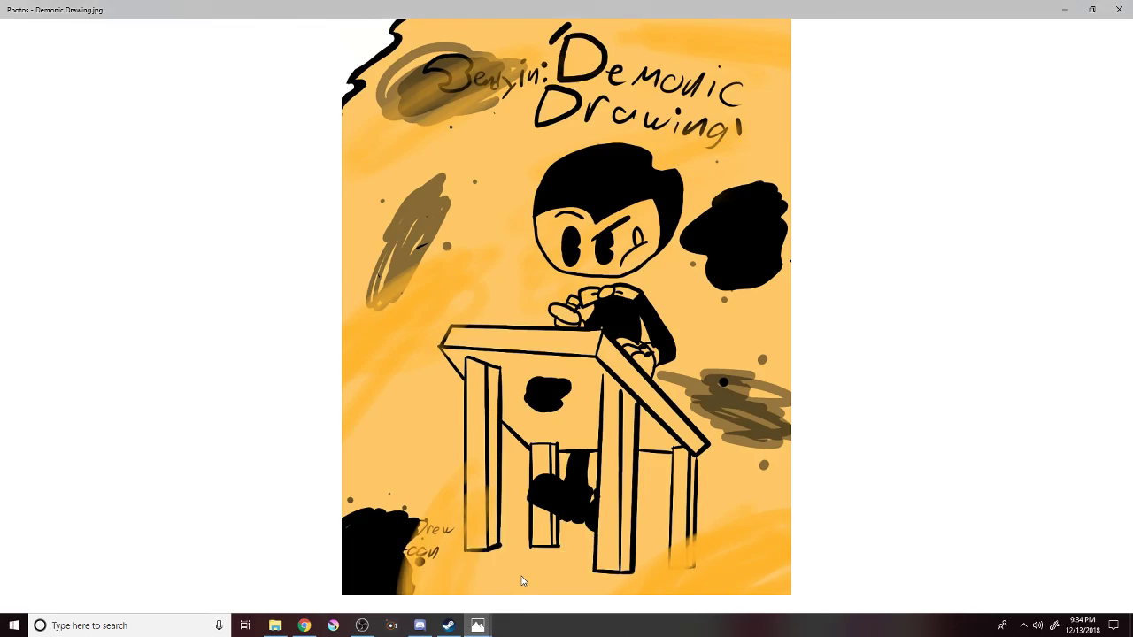
pyautogui.click(1123, 320)
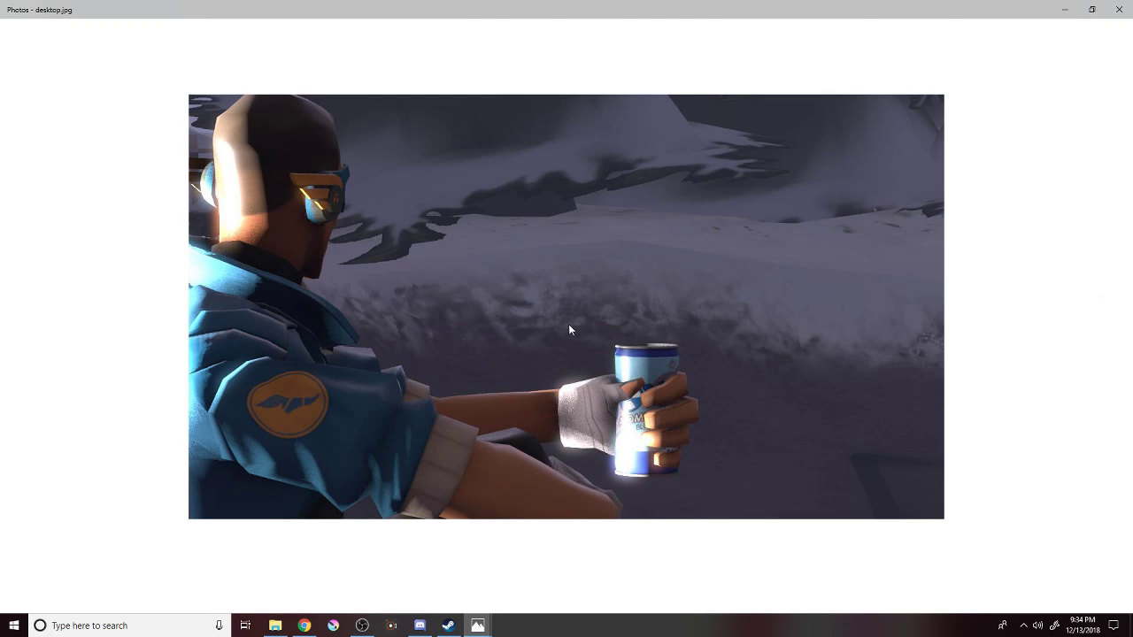
pyautogui.click(1100, 306)
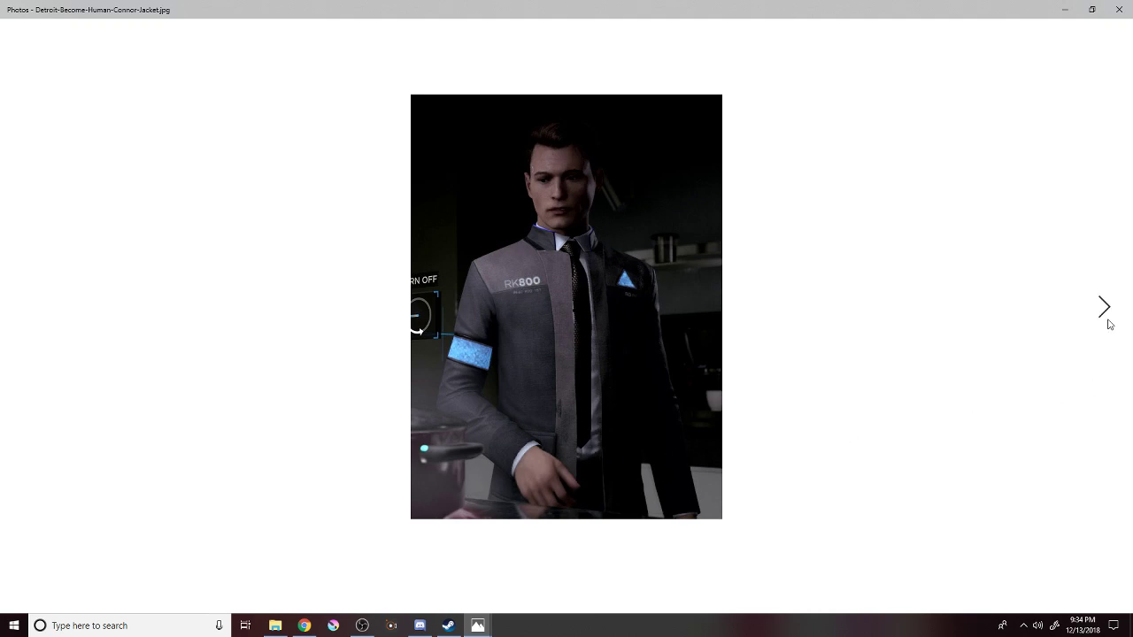
pyautogui.click(1110, 325)
pyautogui.click(1104, 307)
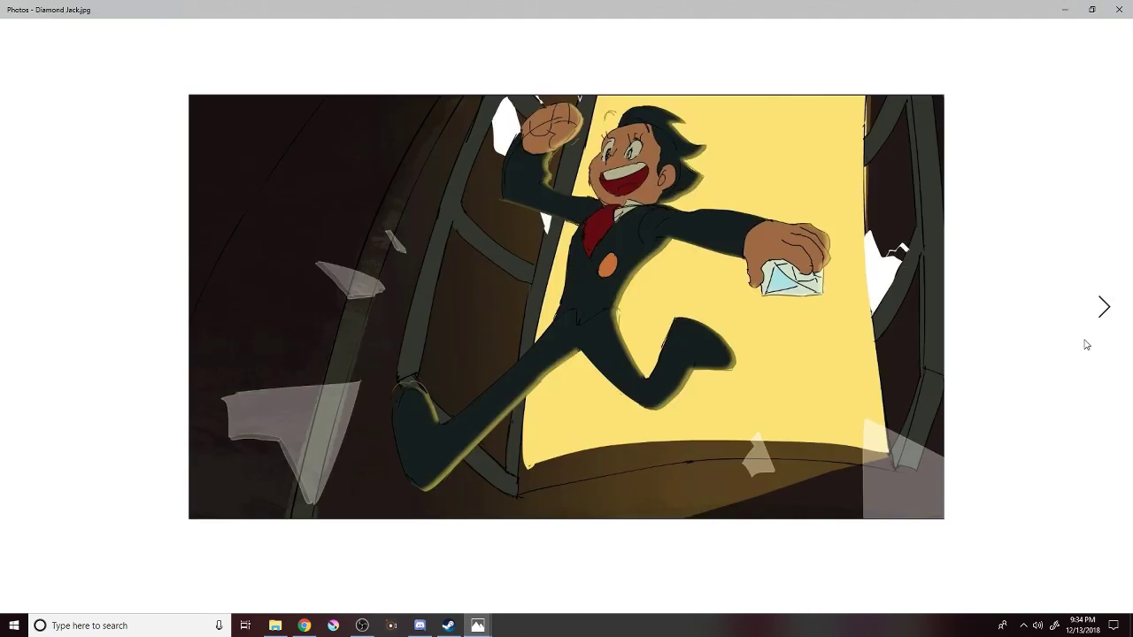
# Page past Dipper_Pines.png, discord.jpg and Donald Duck to Don't make me pacify you.jpg, then bring Discord forward.
pyautogui.moveTo(1105, 316)
pyautogui.click(1105, 309)
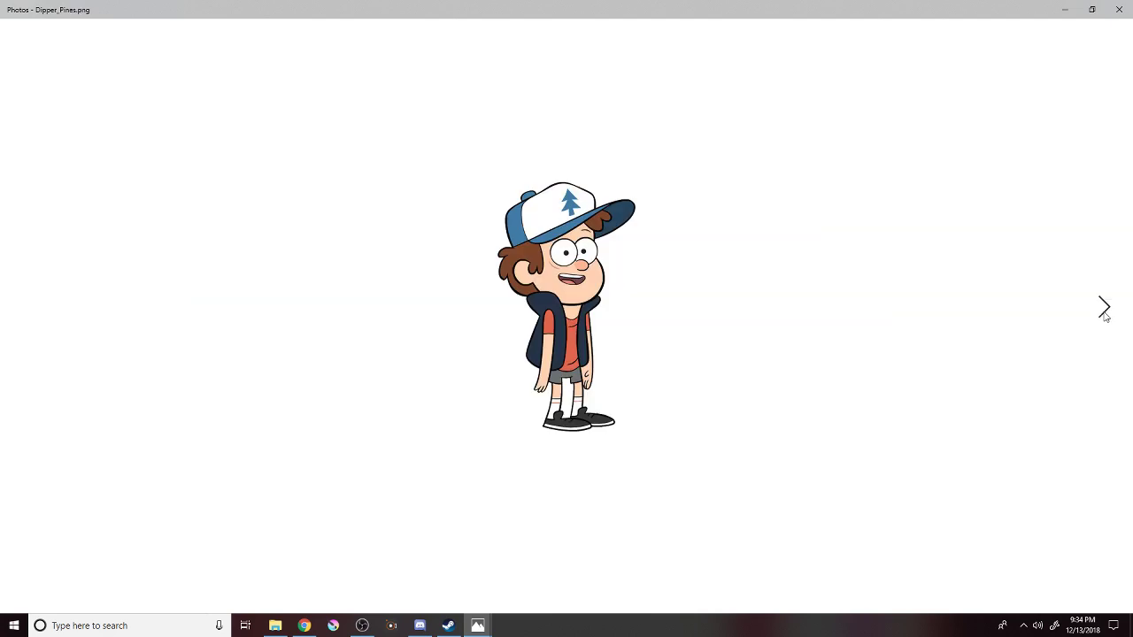
pyautogui.click(1104, 309)
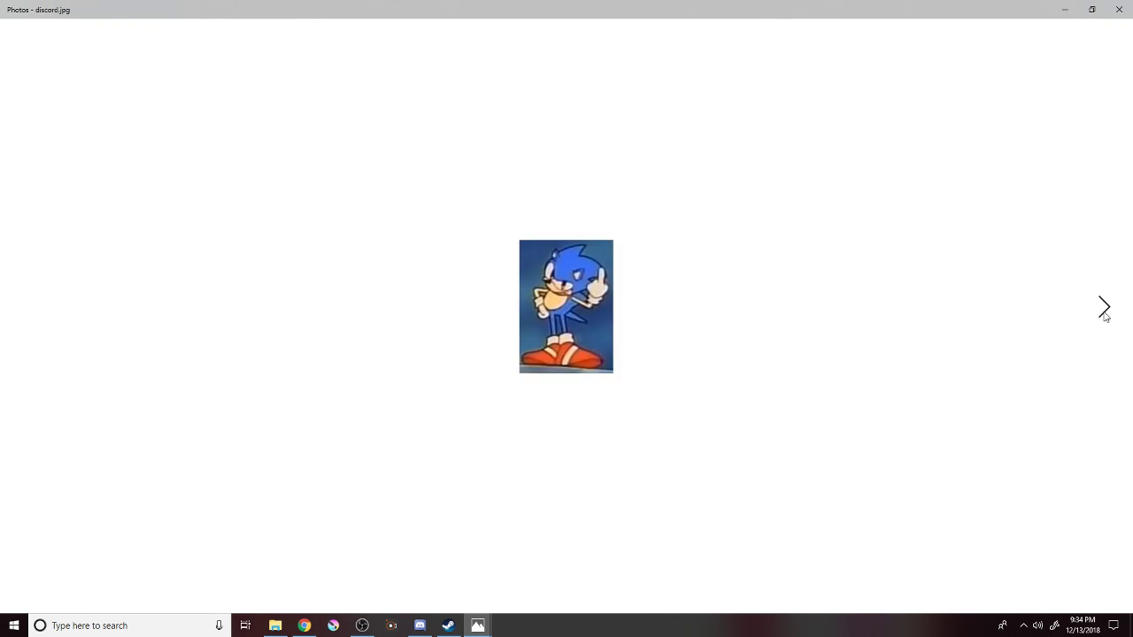
pyautogui.click(1105, 309)
pyautogui.click(1105, 309)
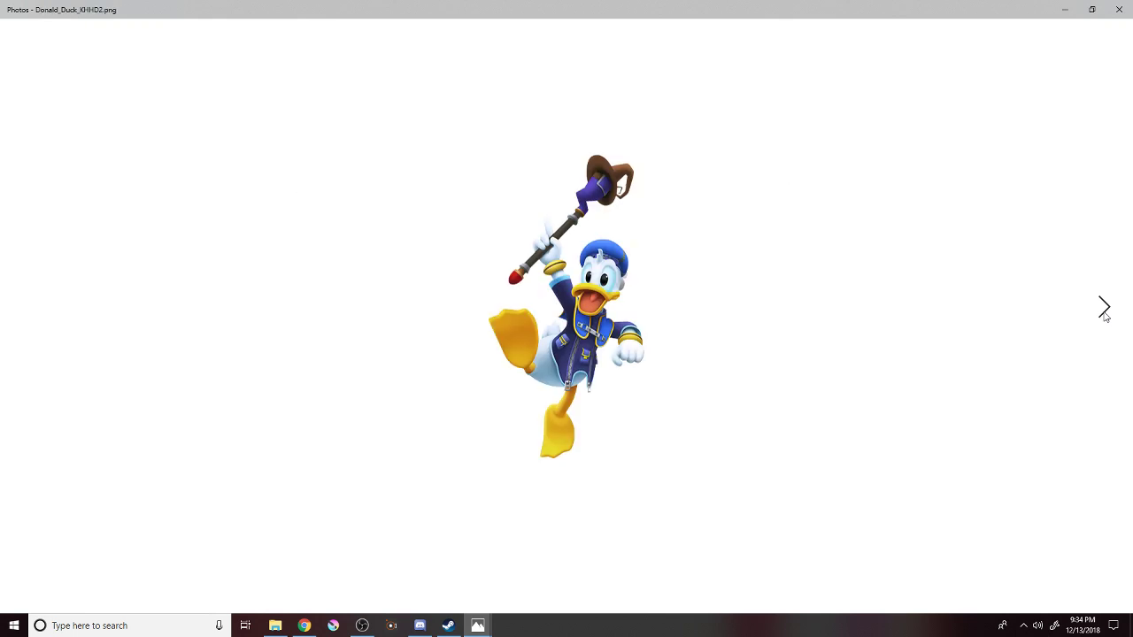
pyautogui.click(1105, 309)
pyautogui.click(1105, 309)
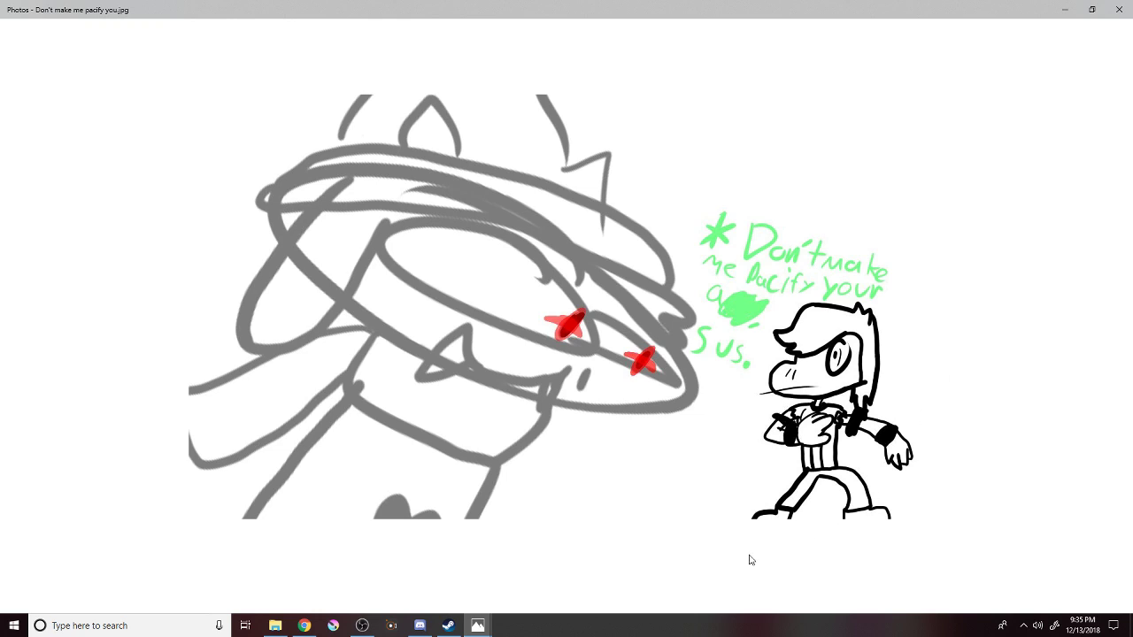
pyautogui.click(420, 626)
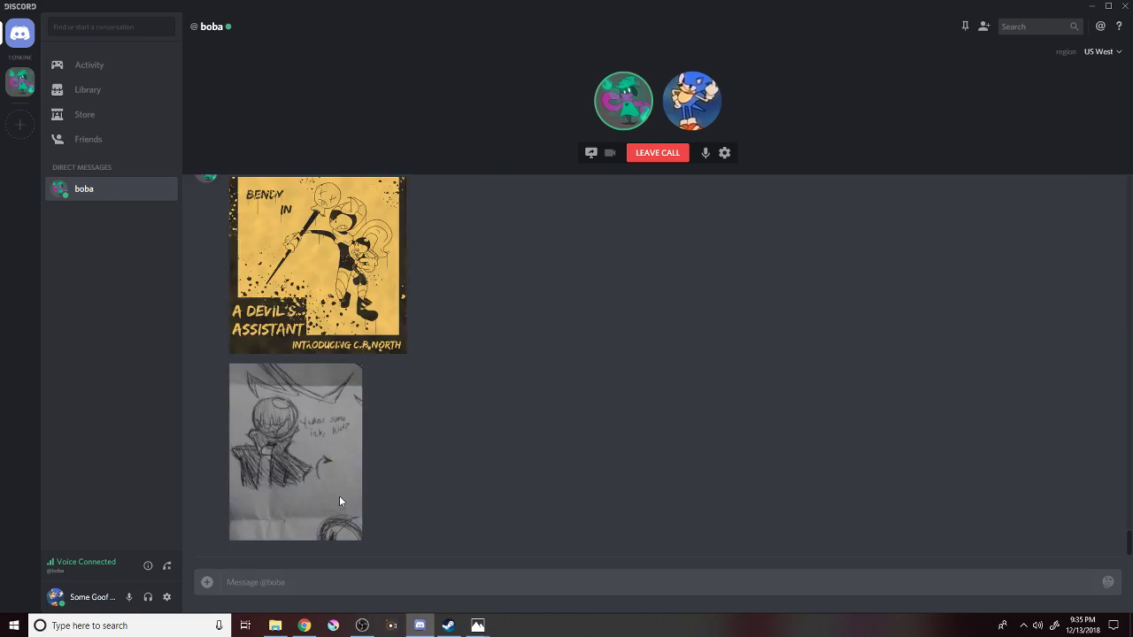
# Enlarge the pencil sketch shared in the DM, close it, and enlarge it again.
pyautogui.click(341, 502)
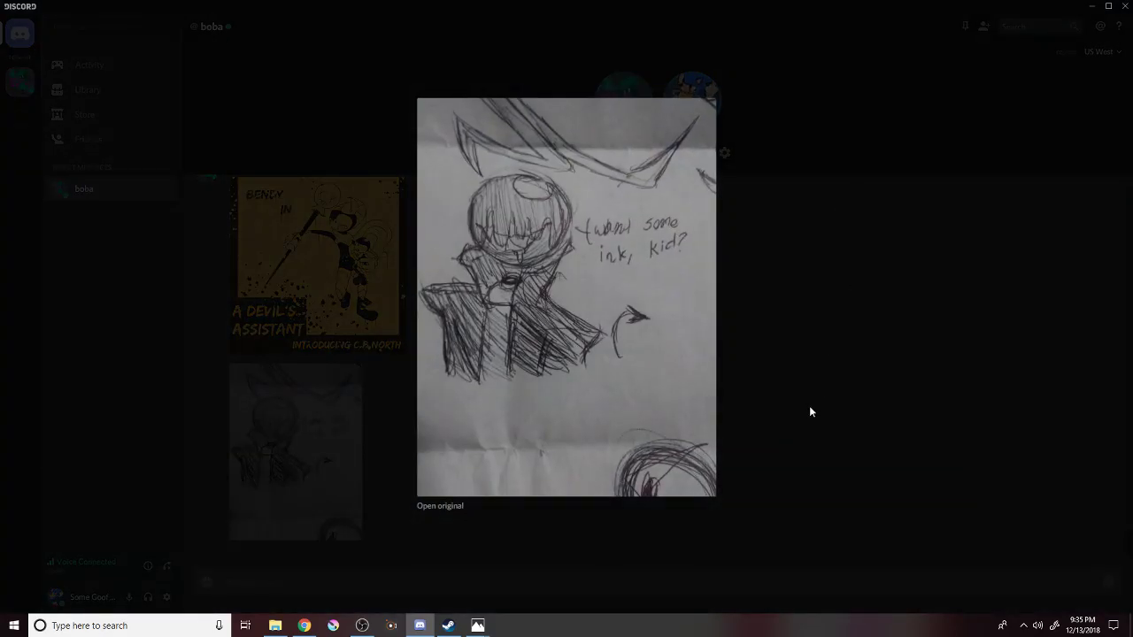
pyautogui.click(748, 304)
pyautogui.click(350, 476)
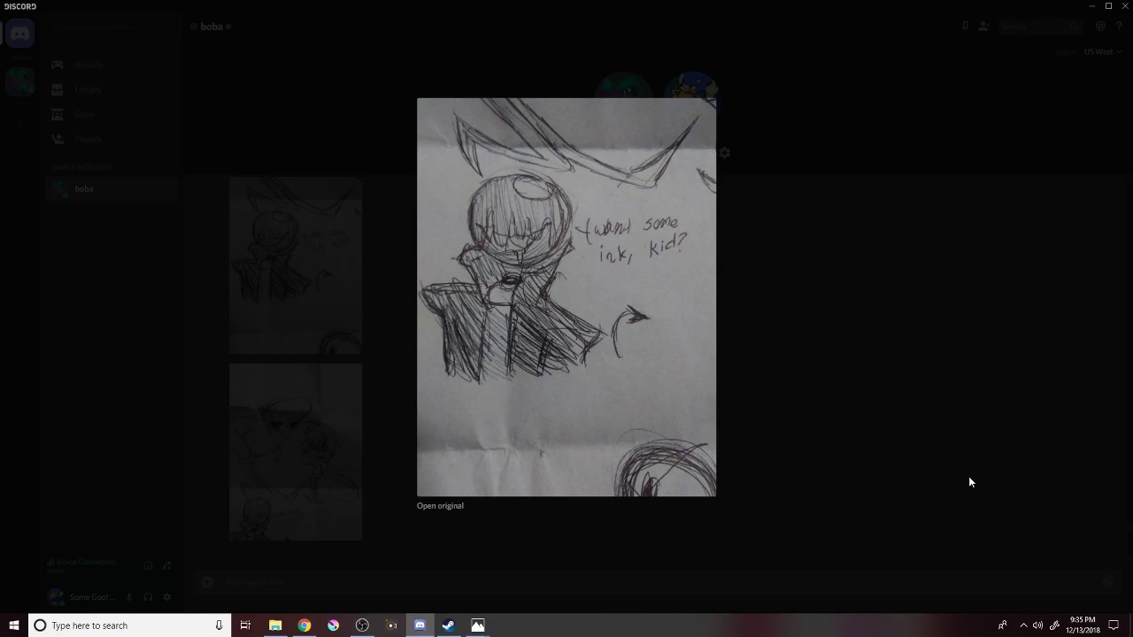
# View the lower sketch from the chat enlarged, then close the preview.
pyautogui.click(969, 481)
pyautogui.click(342, 493)
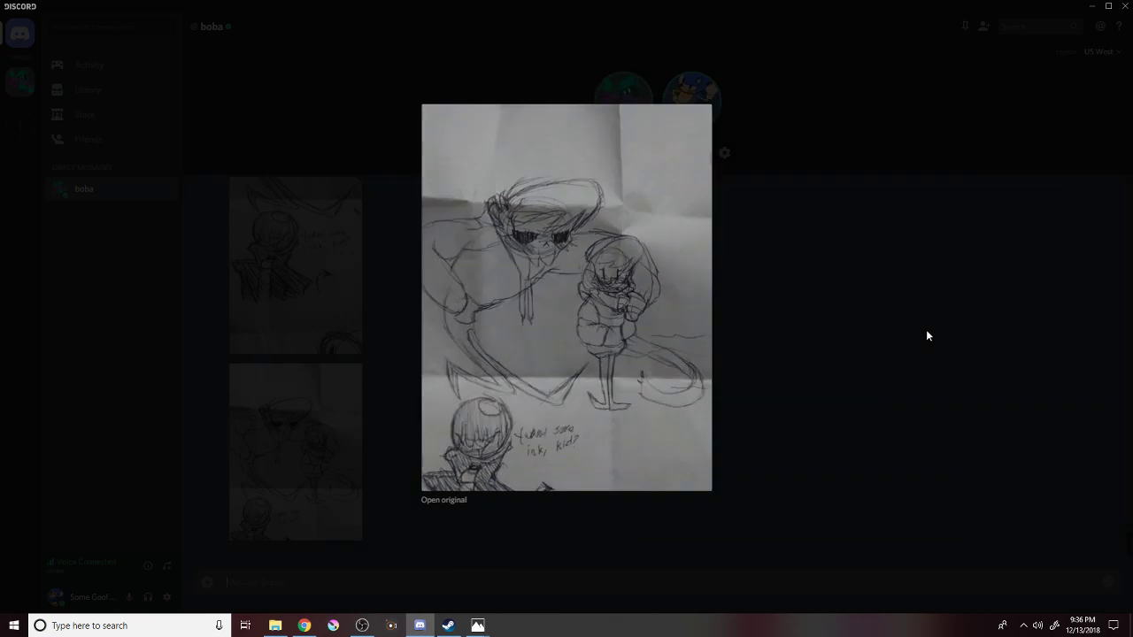
pyautogui.click(927, 336)
# Bring Photos forward and page past Egg versus Fox and Eggie and Metal to Ellie (shapeshifter) design.jpg.
pyautogui.moveTo(477, 626)
pyautogui.click(520, 555)
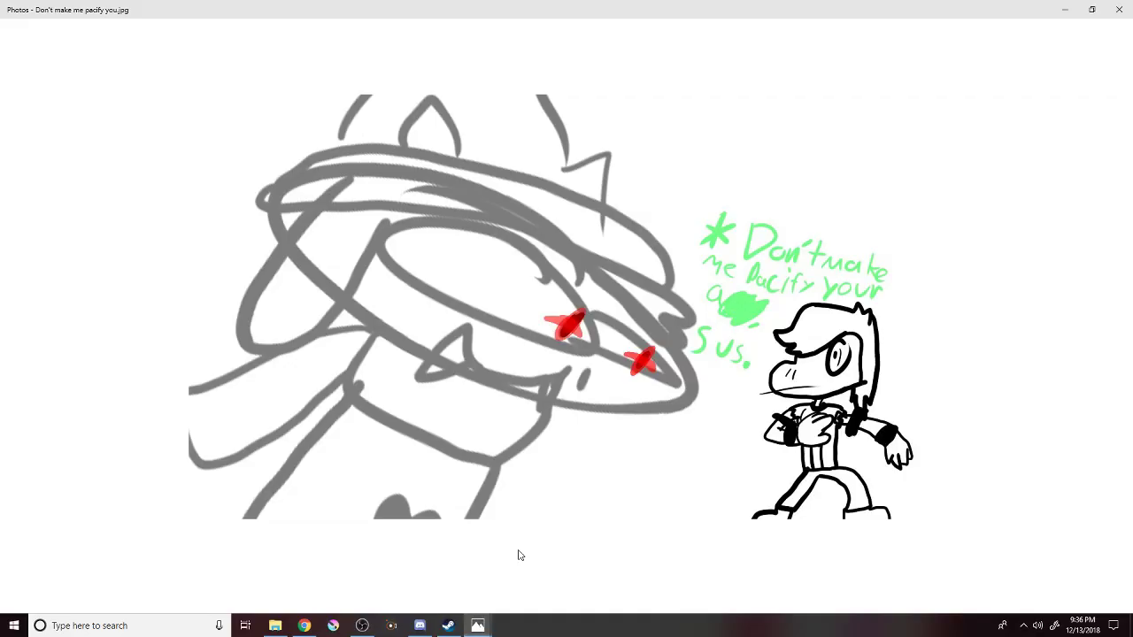
pyautogui.click(1118, 305)
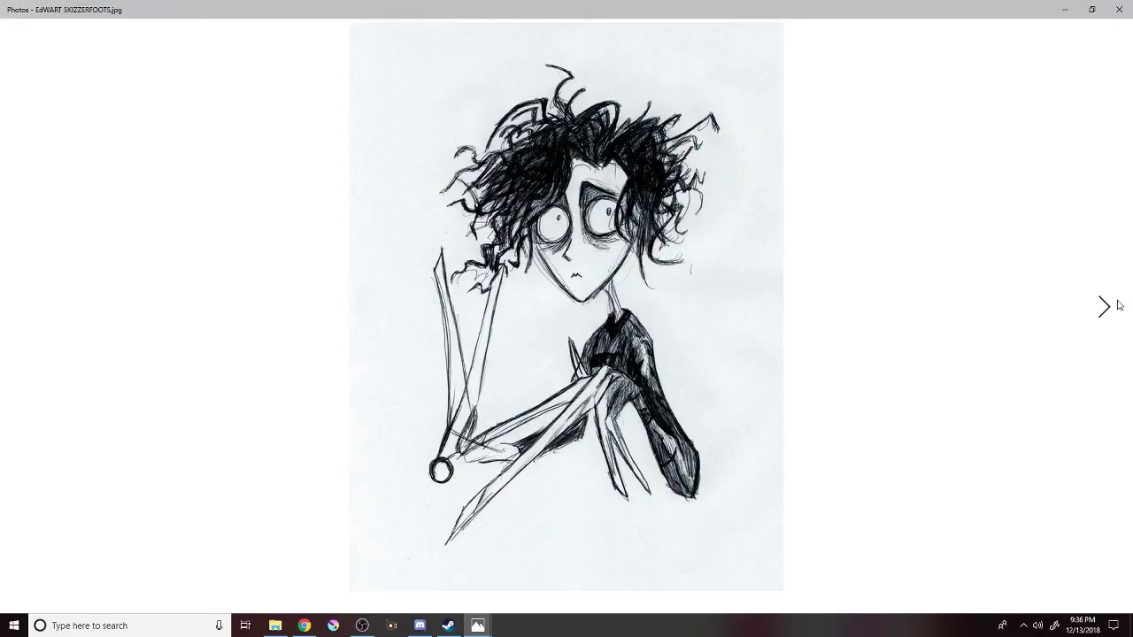
pyautogui.click(1118, 305)
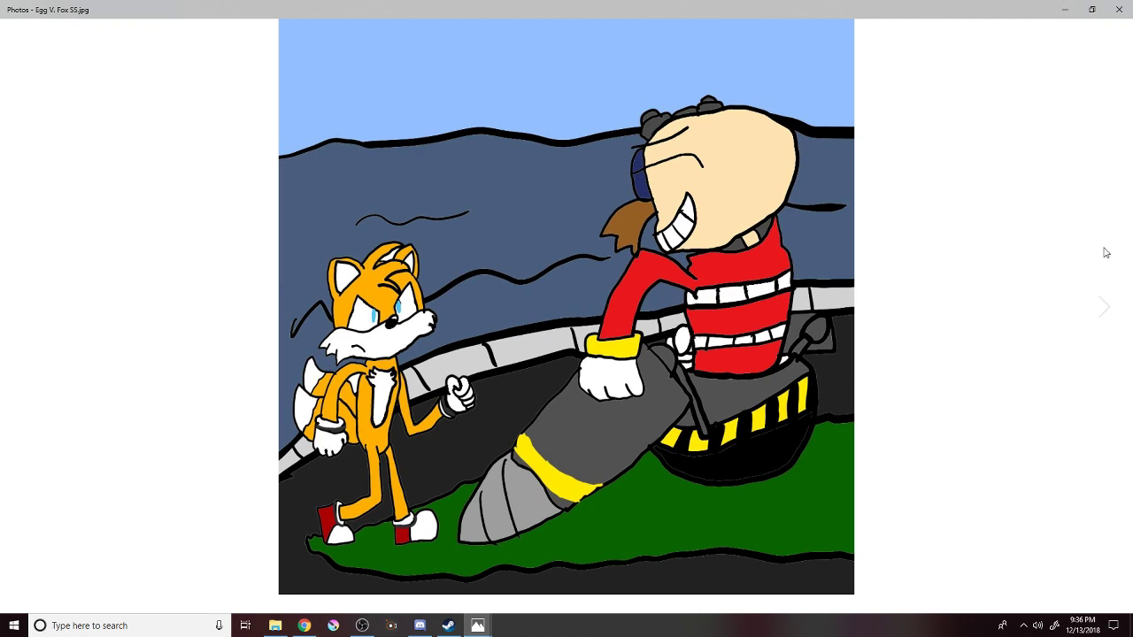
pyautogui.click(1104, 303)
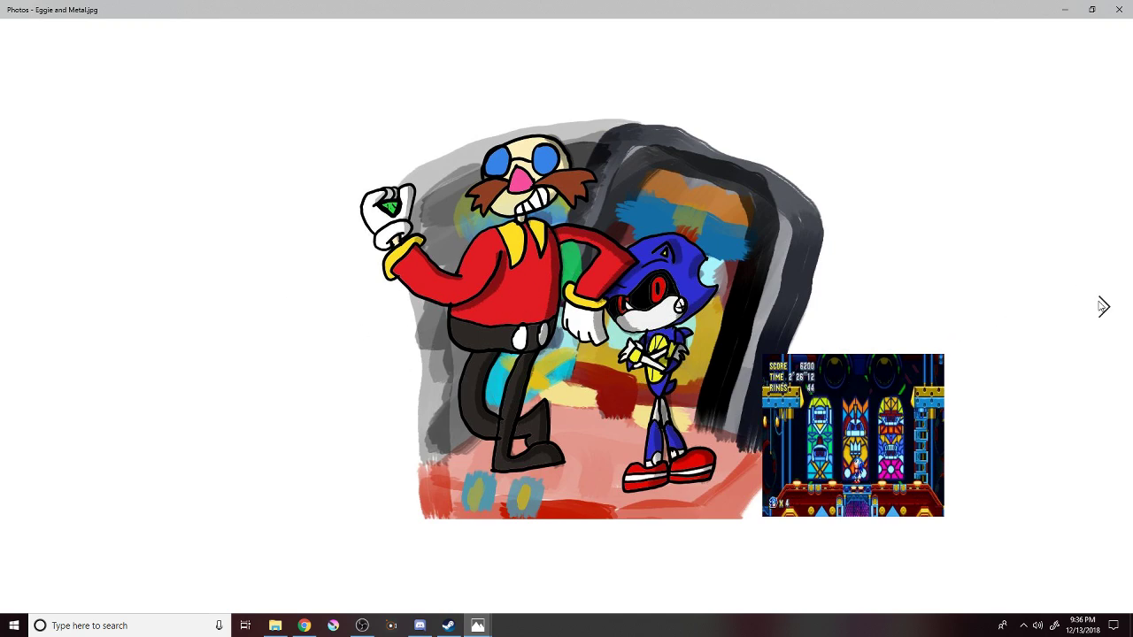
pyautogui.click(1102, 307)
pyautogui.click(1102, 307)
pyautogui.click(1102, 307)
pyautogui.click(1102, 306)
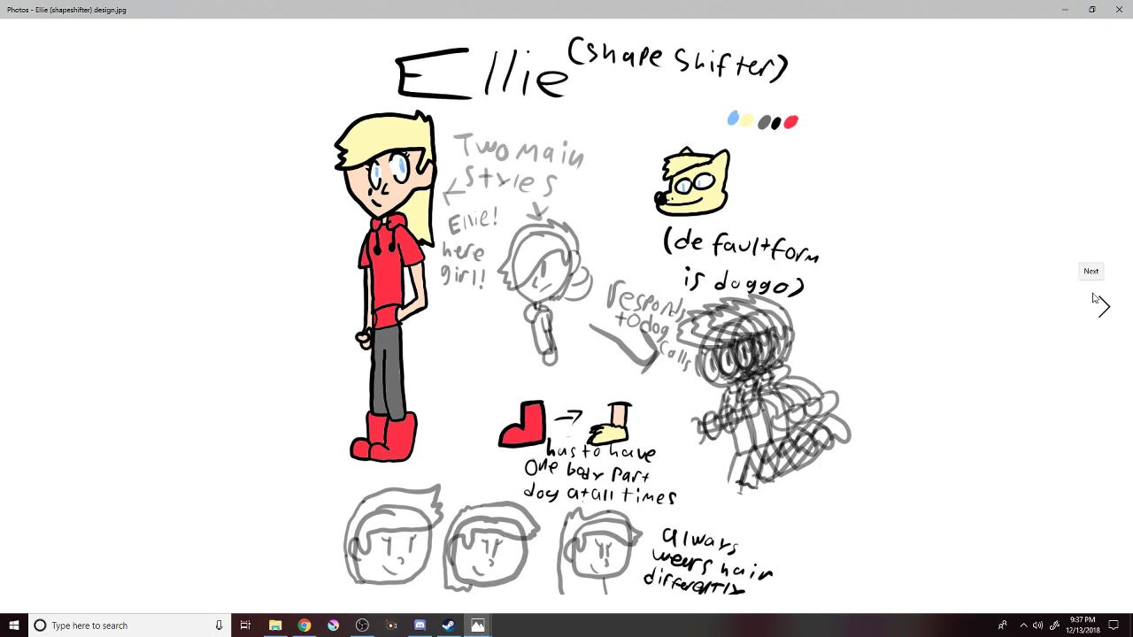
# Page forward past the echidna photo, Subscribe card and face to the Cuphead-Popeye drawing, then back to echidna.
pyautogui.click(1095, 299)
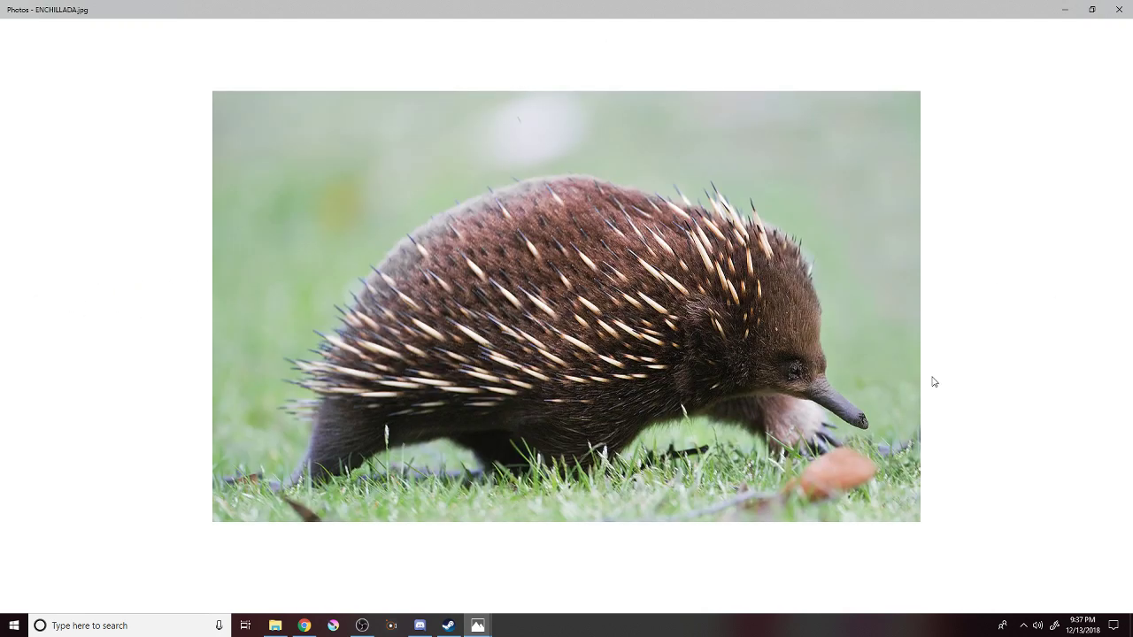
pyautogui.click(1090, 301)
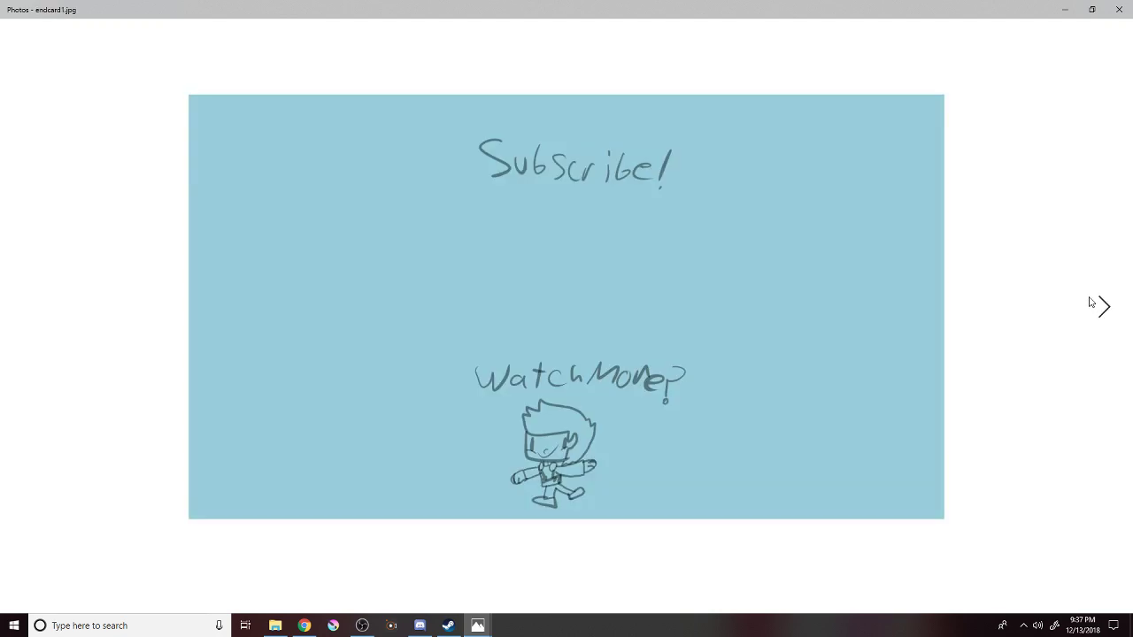
pyautogui.click(1091, 302)
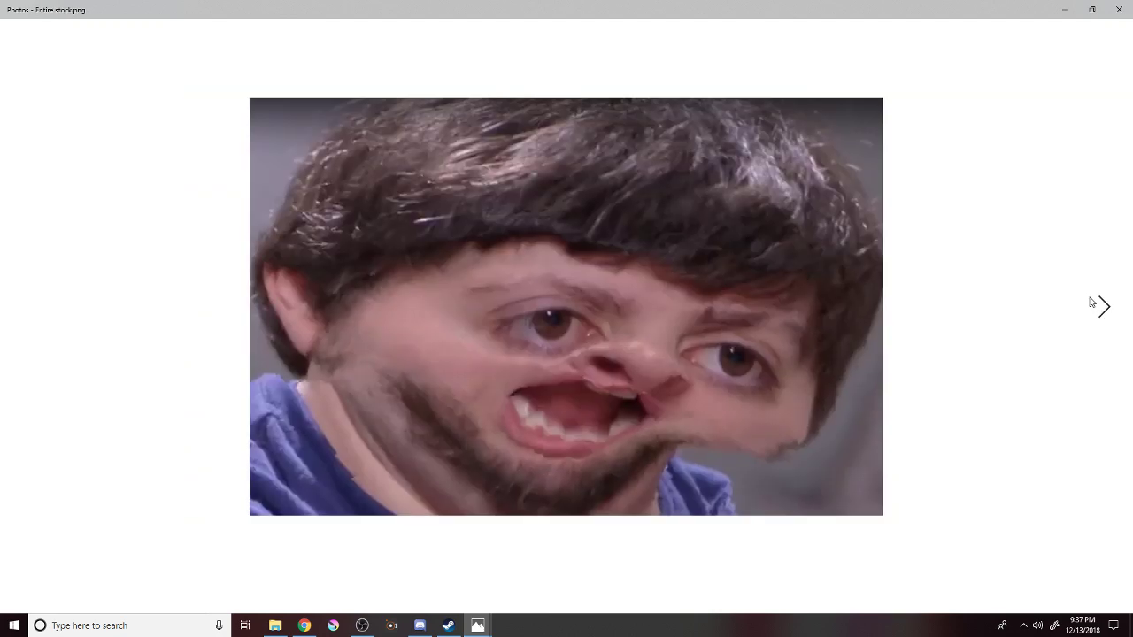
pyautogui.click(1095, 291)
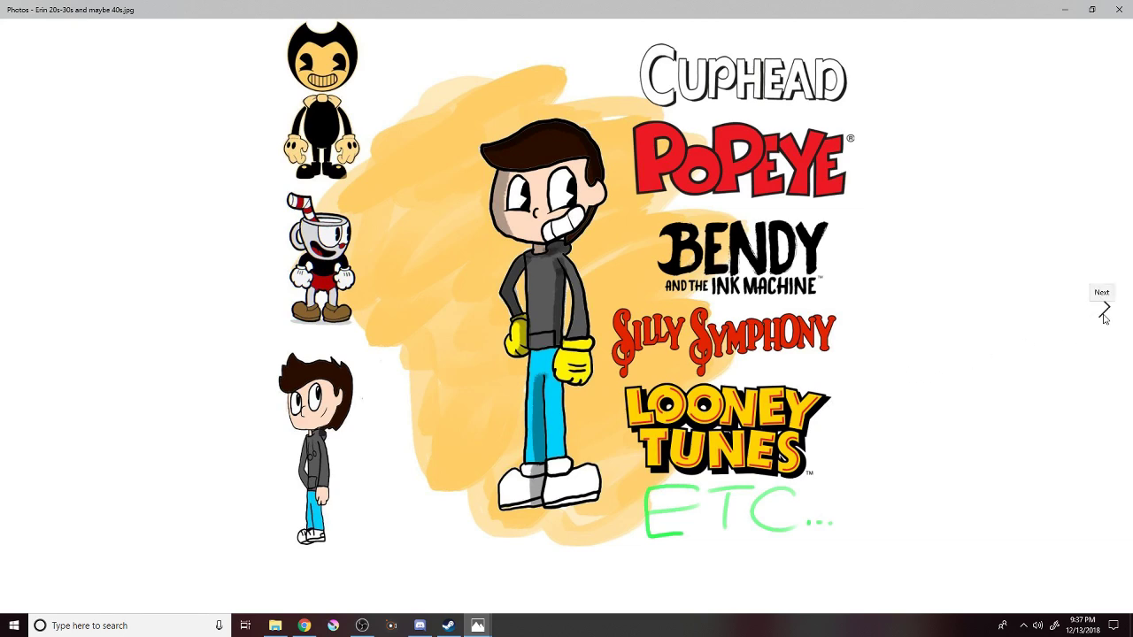
pyautogui.click(16, 310)
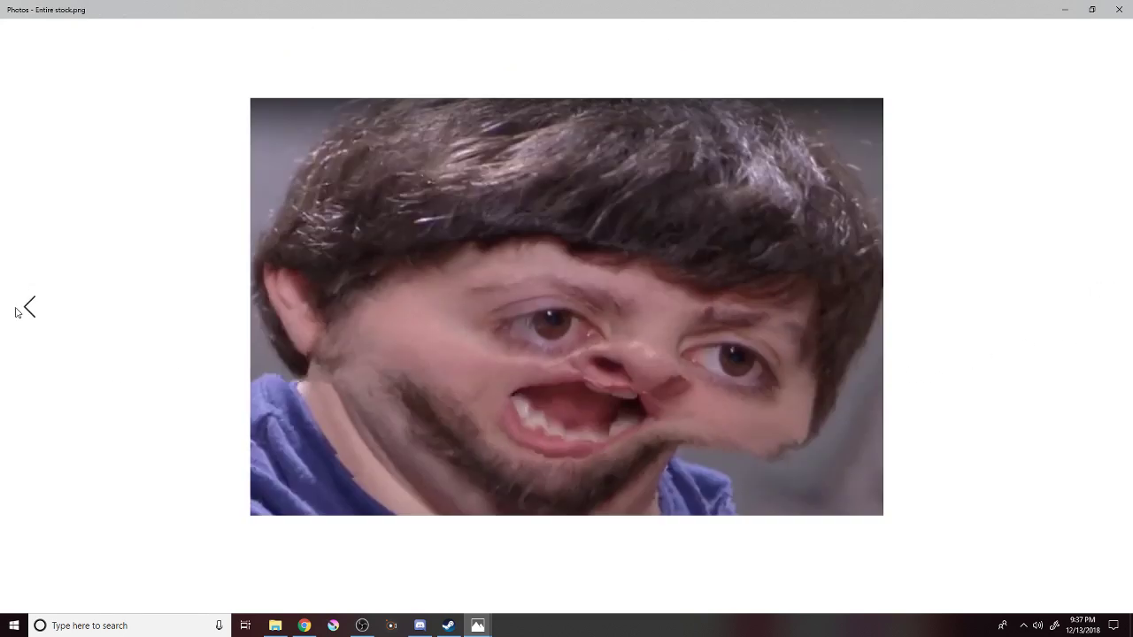
pyautogui.click(16, 310)
pyautogui.click(16, 310)
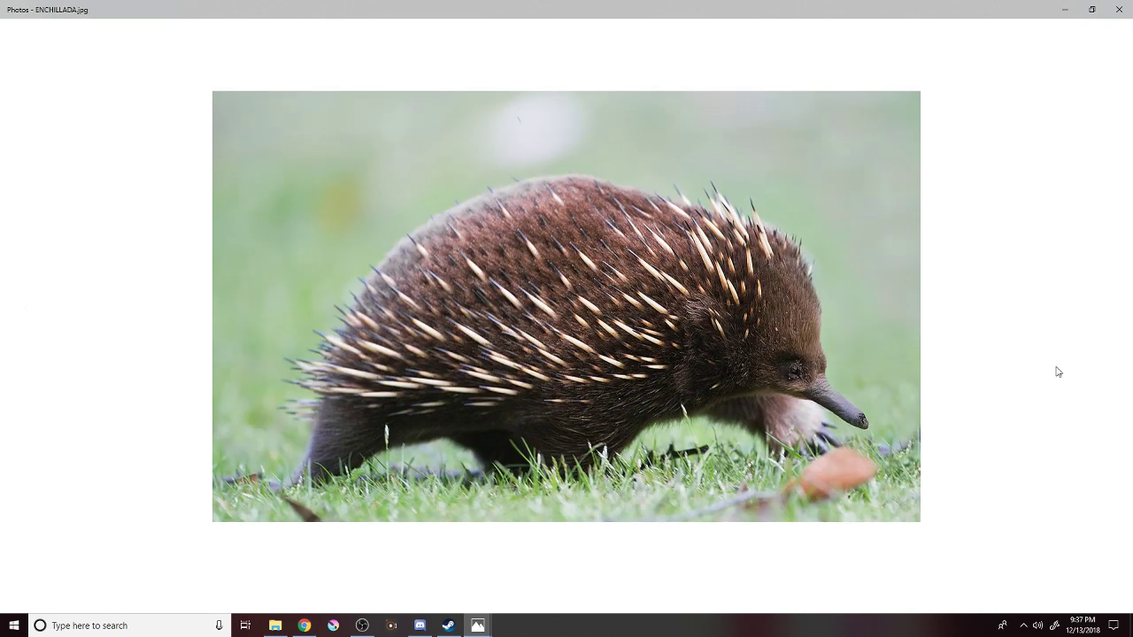
# Compare the Cuphead and Popeye drawing with and without logos, then reach Erin Adventure Time.jpg.
pyautogui.click(1102, 306)
pyautogui.click(1112, 310)
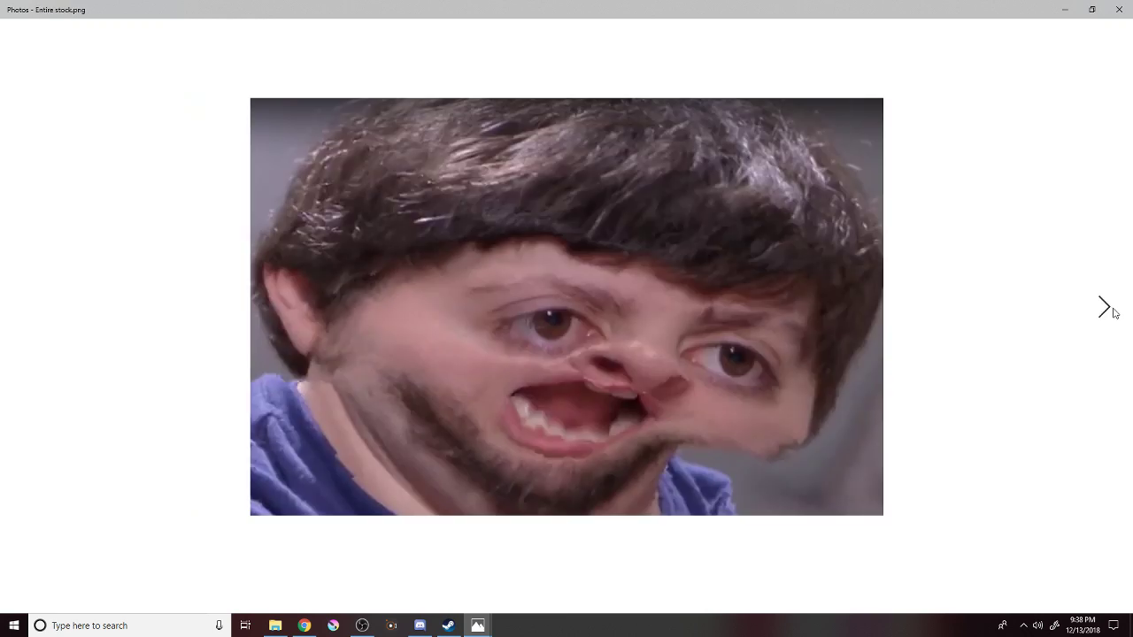
pyautogui.click(1112, 309)
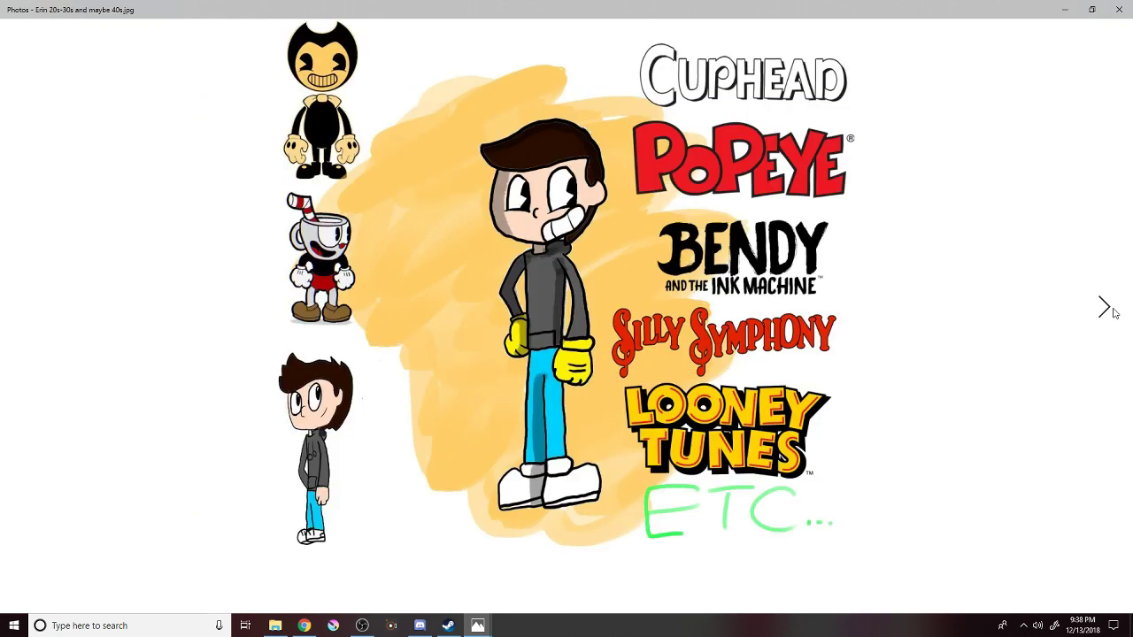
pyautogui.click(1113, 309)
pyautogui.click(29, 306)
pyautogui.click(1104, 307)
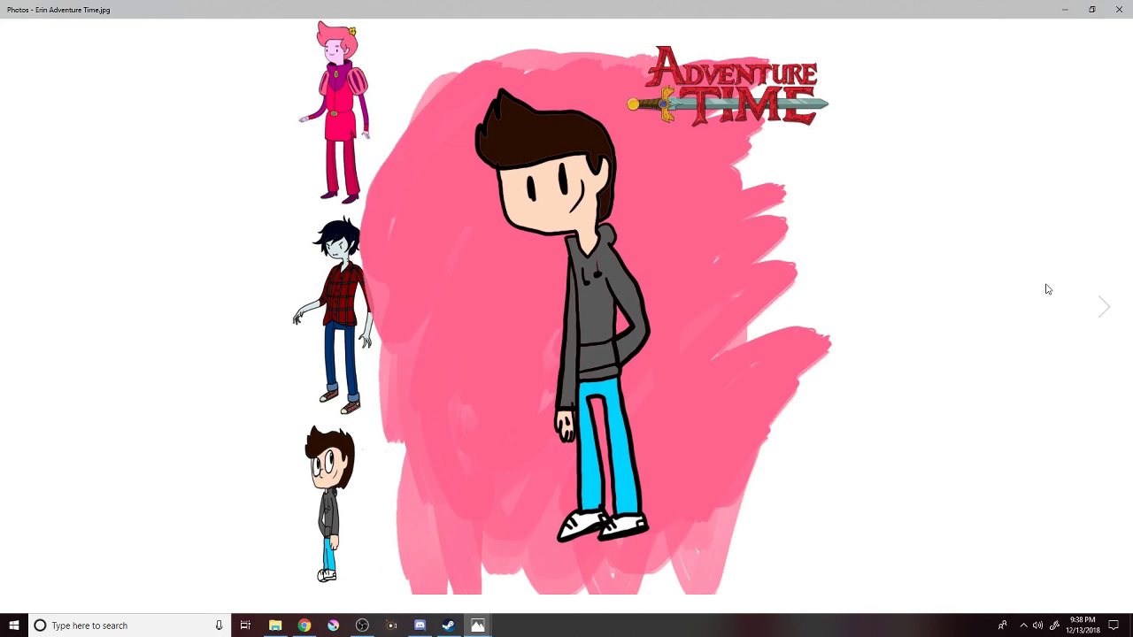
# View the Animal Crossing, Calvin and Hobbes and Undertale-style drawings, then return to the Adventure Time drawing.
pyautogui.click(1104, 329)
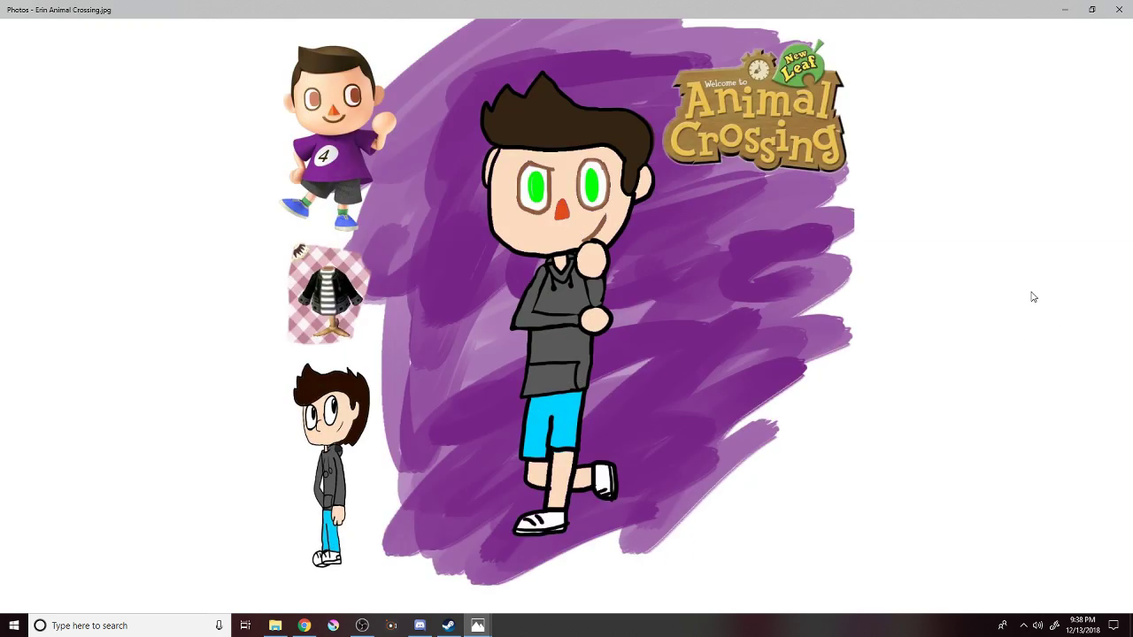
pyautogui.click(1106, 301)
pyautogui.click(1105, 301)
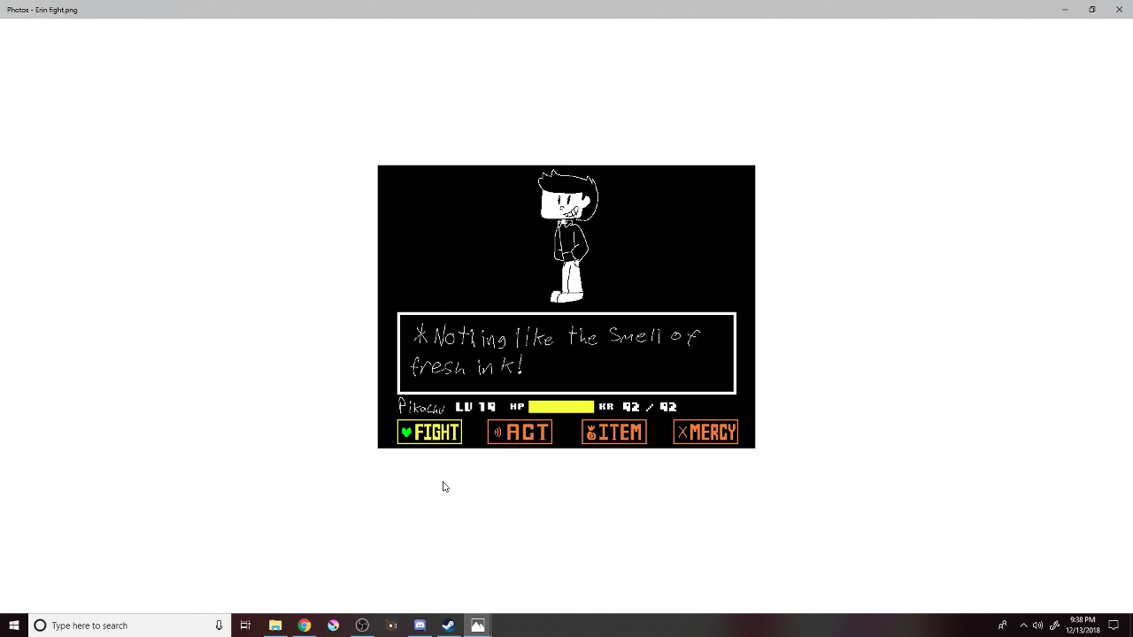
pyautogui.moveTo(1093, 299)
pyautogui.click(23, 317)
pyautogui.click(23, 319)
pyautogui.click(23, 317)
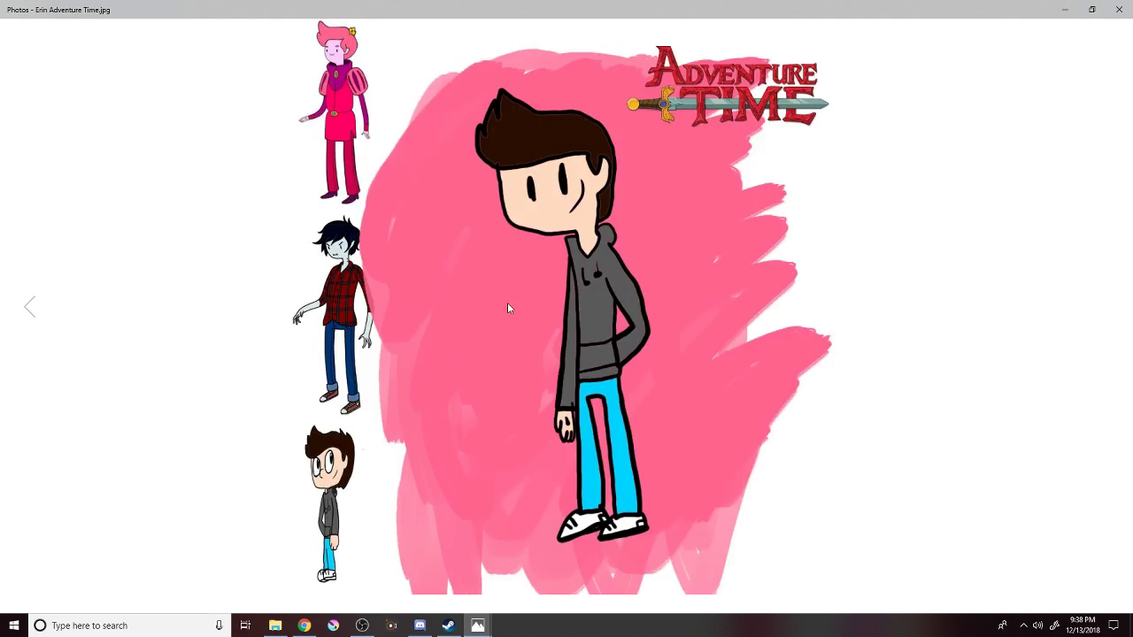
# Page forward to the Gravity Falls drawing, then back to the Animal Crossing drawing.
pyautogui.click(1089, 305)
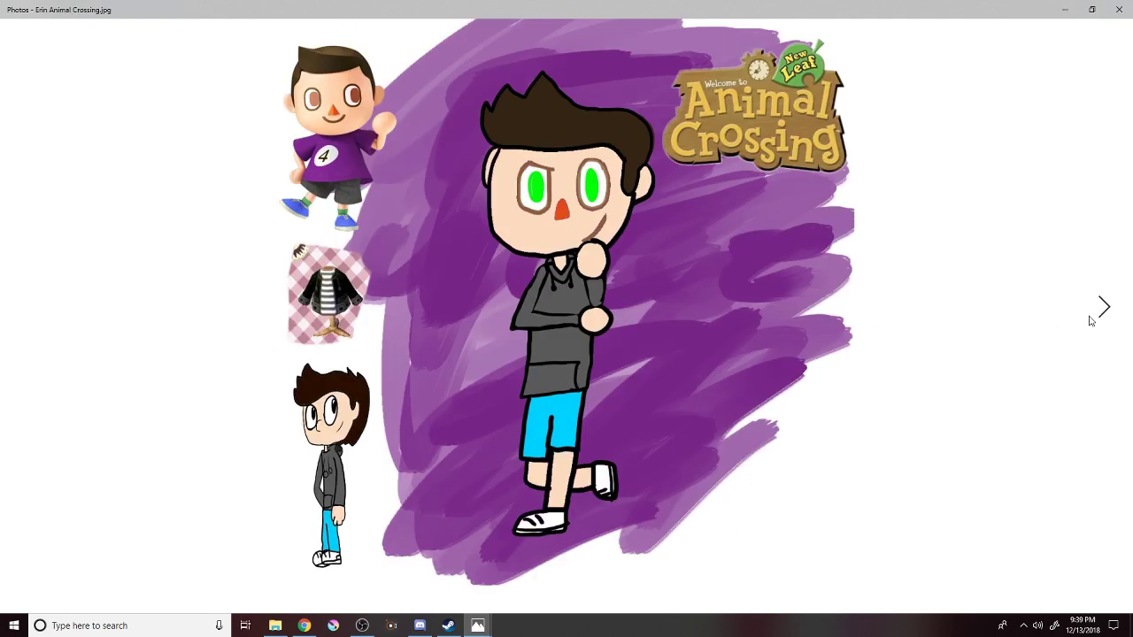
pyautogui.click(1090, 318)
pyautogui.click(1091, 320)
pyautogui.click(1091, 321)
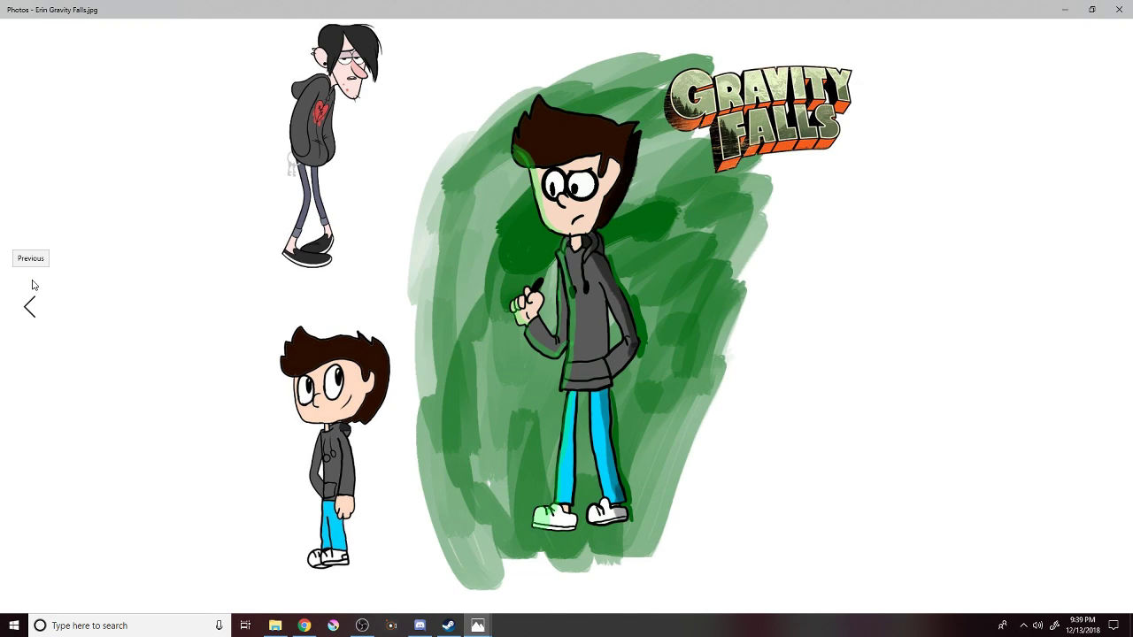
pyautogui.click(32, 285)
pyautogui.click(32, 284)
pyautogui.click(32, 284)
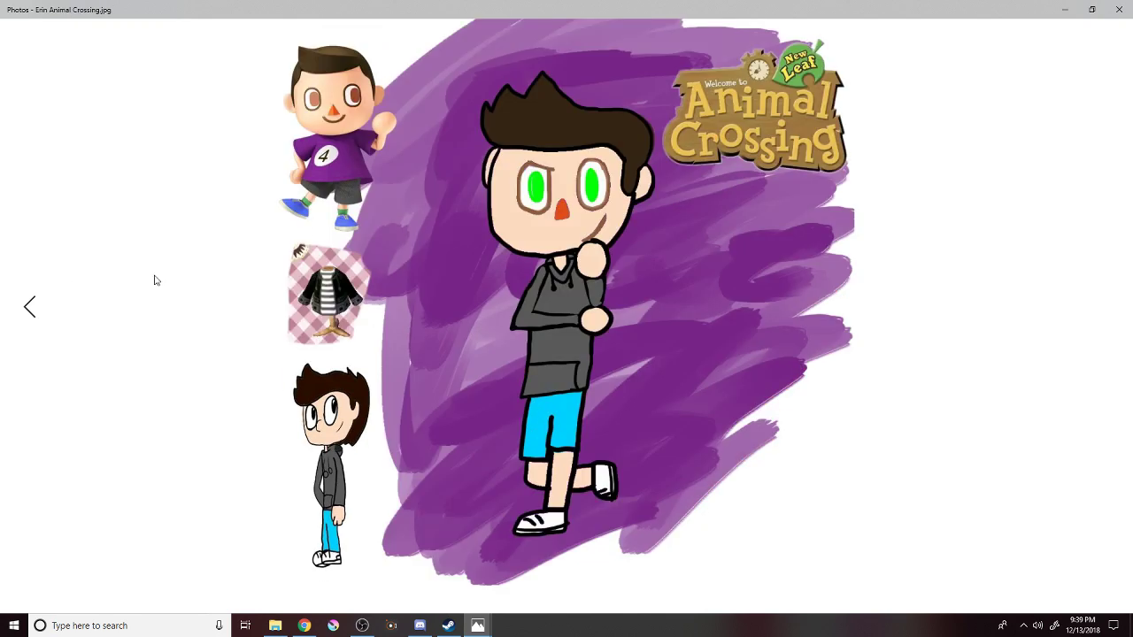
# Advance through Gravity Falls, both Night in the Woods versions and Erin pop.jpg to Erin reference.jpg.
pyautogui.click(1100, 307)
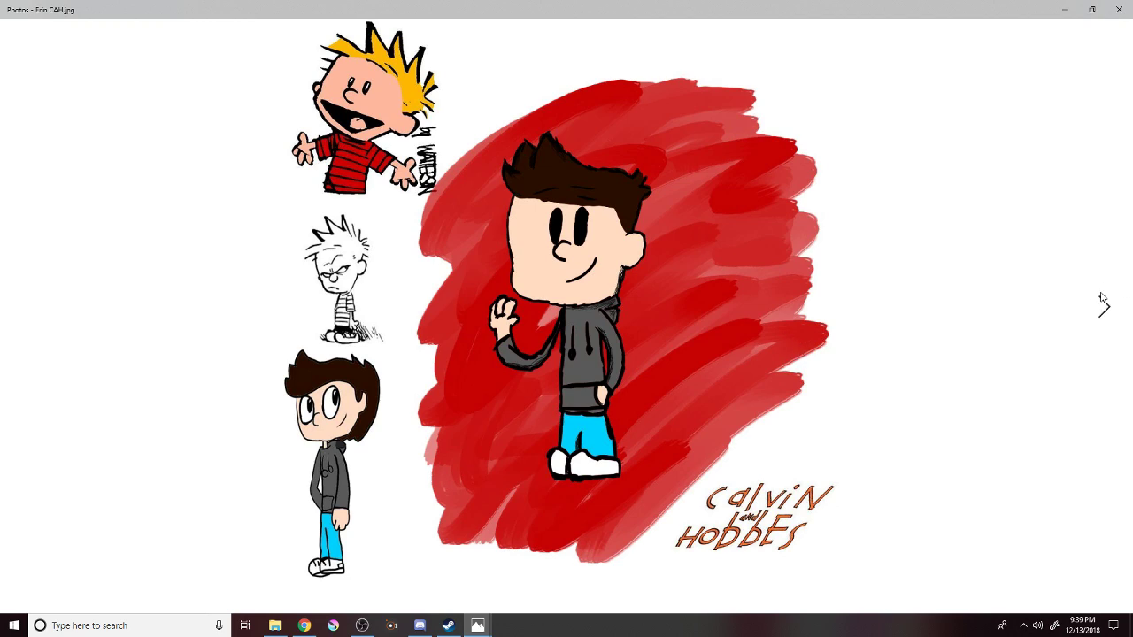
pyautogui.click(1103, 303)
pyautogui.click(1103, 303)
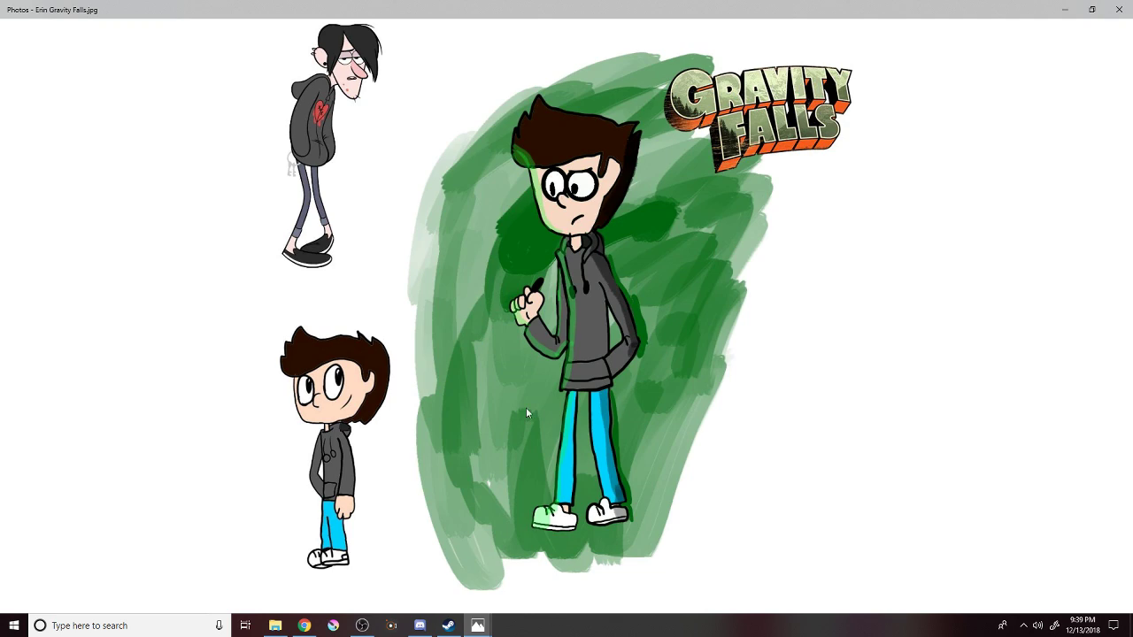
pyautogui.click(1097, 316)
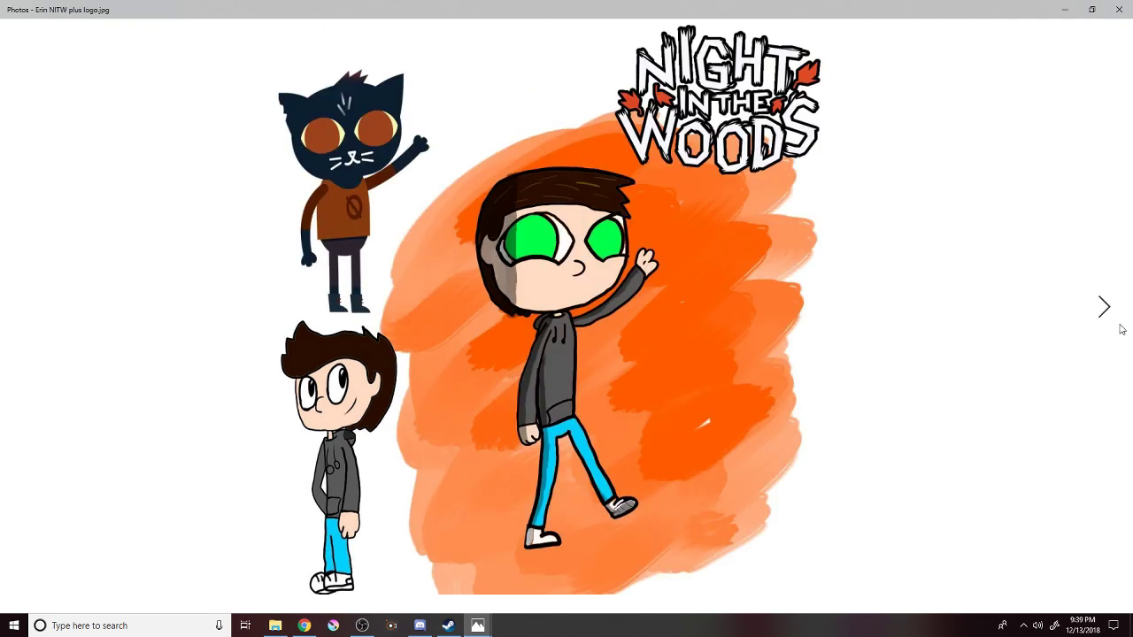
pyautogui.click(1120, 330)
pyautogui.click(1120, 330)
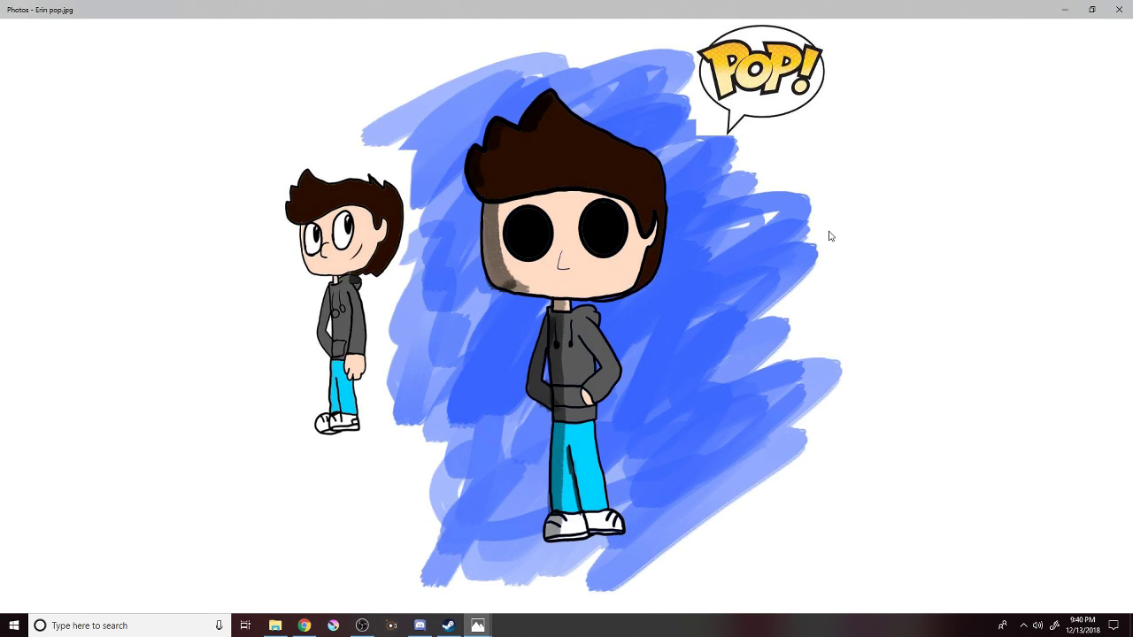
pyautogui.click(1106, 312)
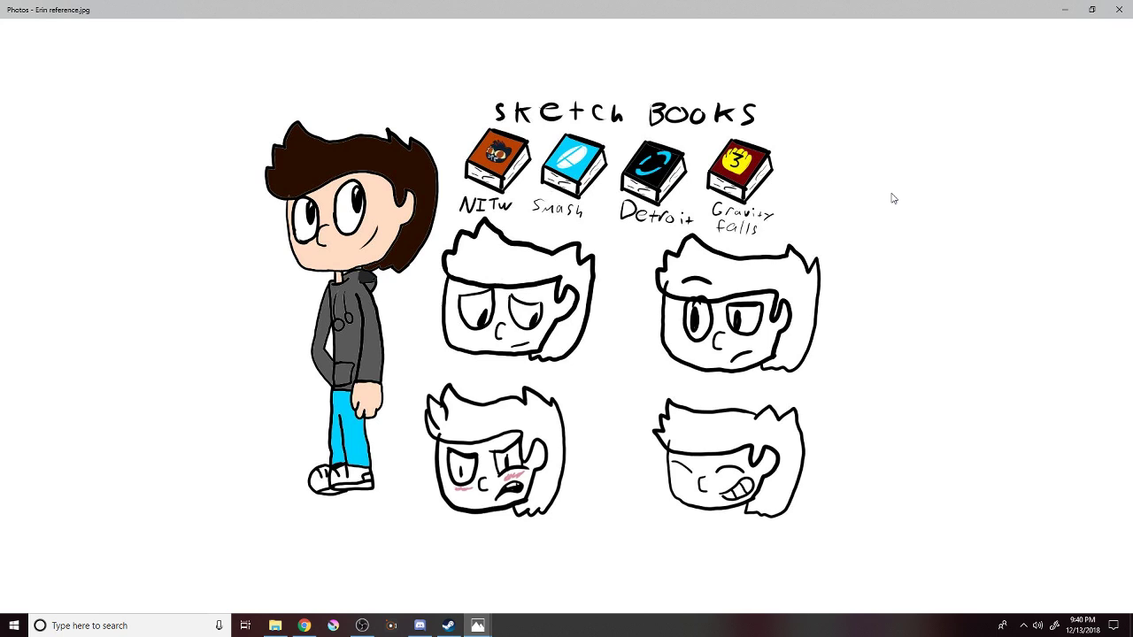
# Step through four more character reference drawings in Windows Photos.
pyautogui.click(1105, 310)
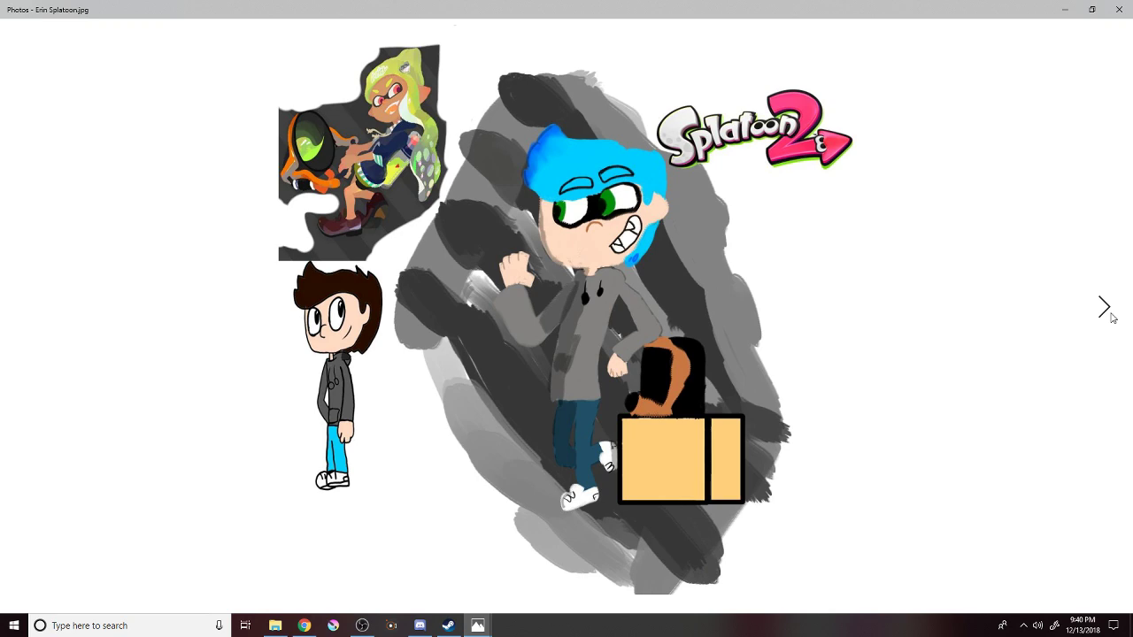
pyautogui.click(1106, 310)
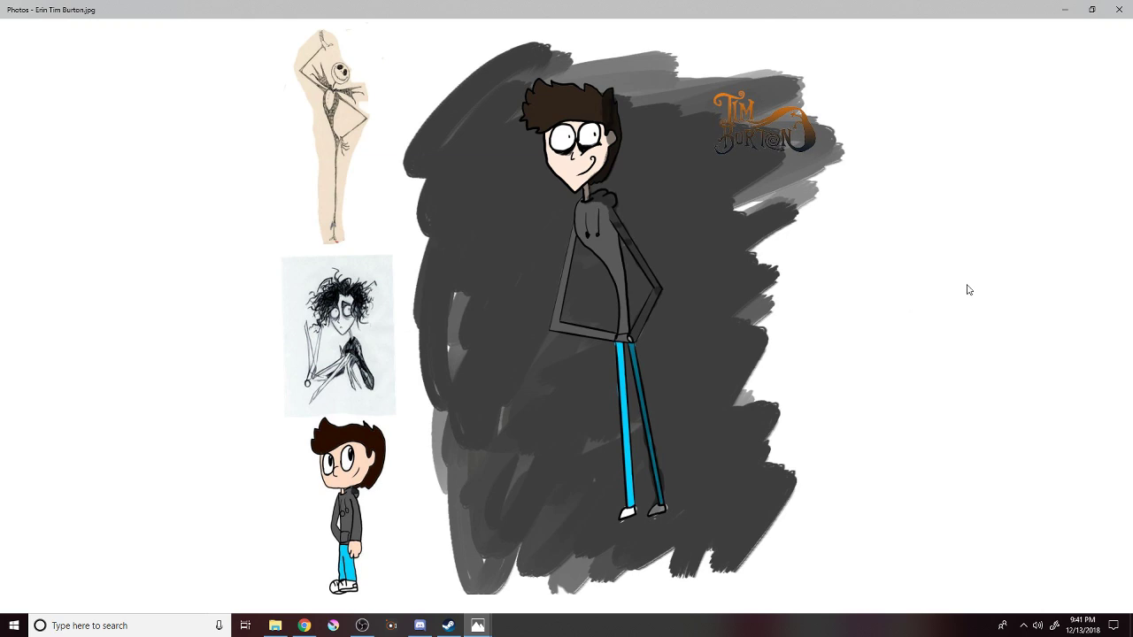
pyautogui.click(1110, 320)
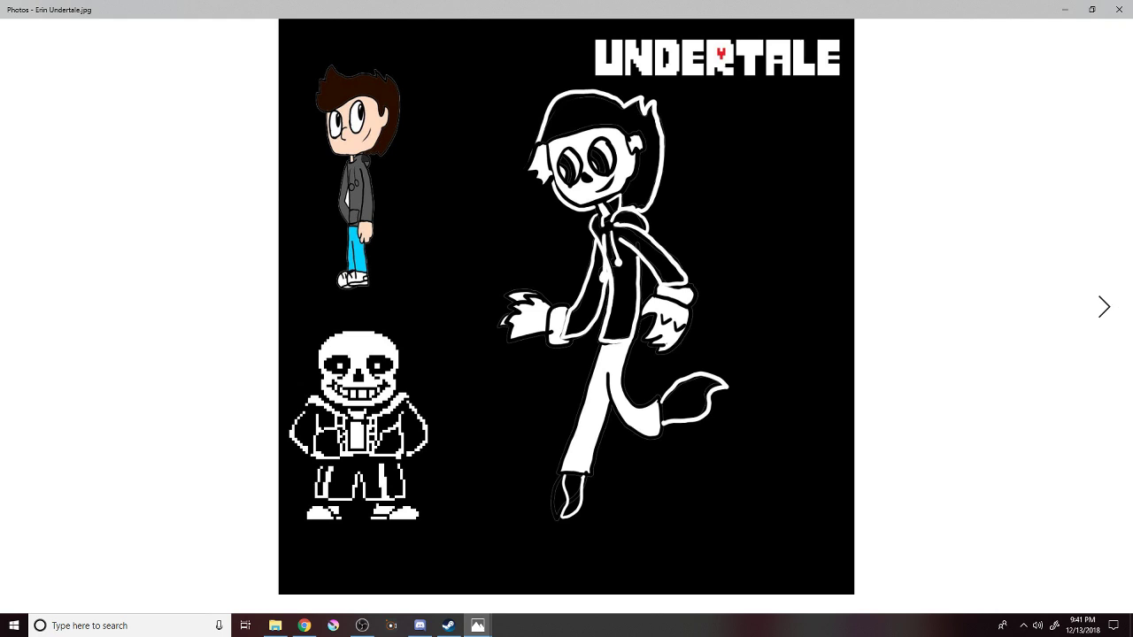
pyautogui.click(1107, 307)
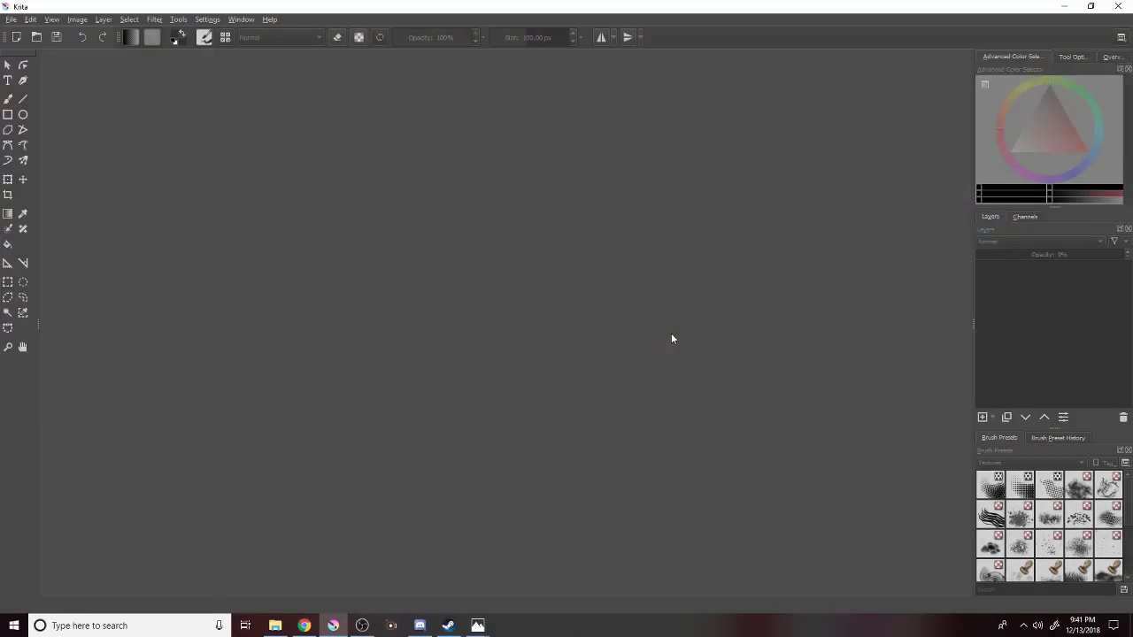
# Create a new blank 1280×720 canvas in Krita.
pyautogui.click(12, 21)
pyautogui.click(25, 34)
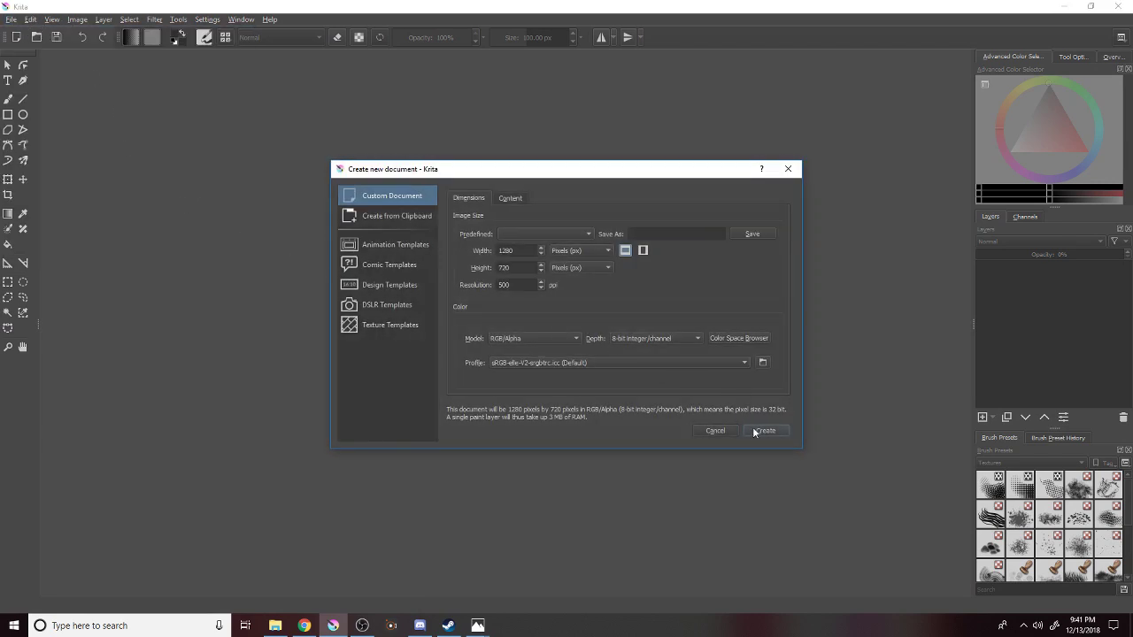
pyautogui.click(754, 431)
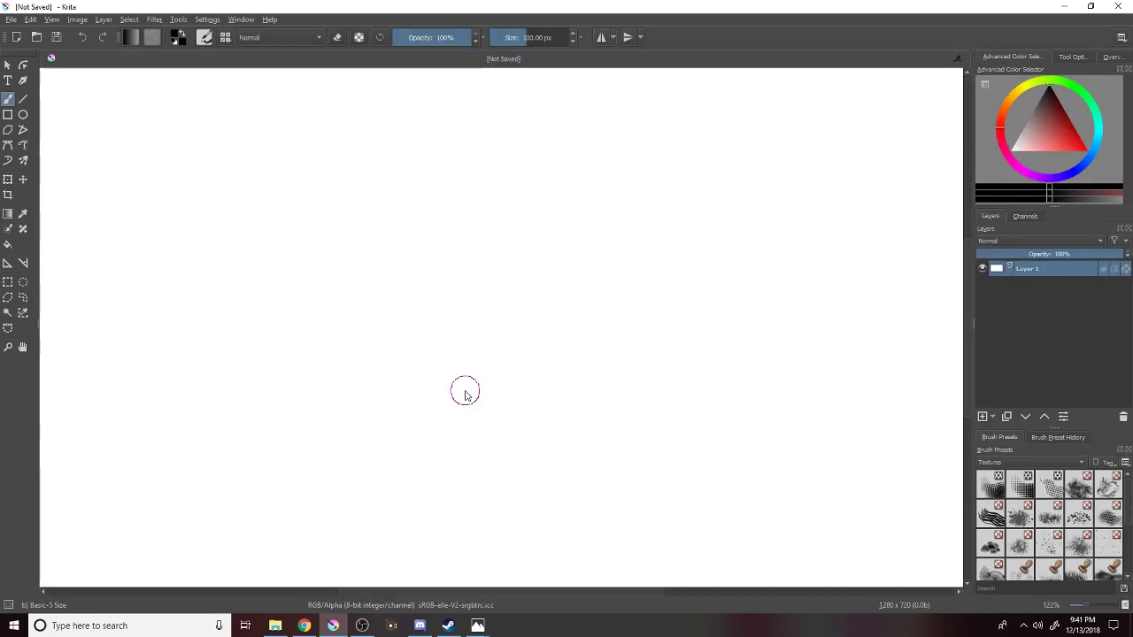
# Draw a black figure-eight outline across the canvas with the freehand brush.
pyautogui.moveTo(409, 234)
pyautogui.mouseDown()
pyautogui.moveTo(595, 366)
pyautogui.moveTo(798, 280)
pyautogui.moveTo(585, 247)
pyautogui.moveTo(416, 383)
pyautogui.moveTo(246, 302)
pyautogui.moveTo(342, 206)
pyautogui.moveTo(434, 248)
pyautogui.moveTo(477, 326)
pyautogui.mouseUp()
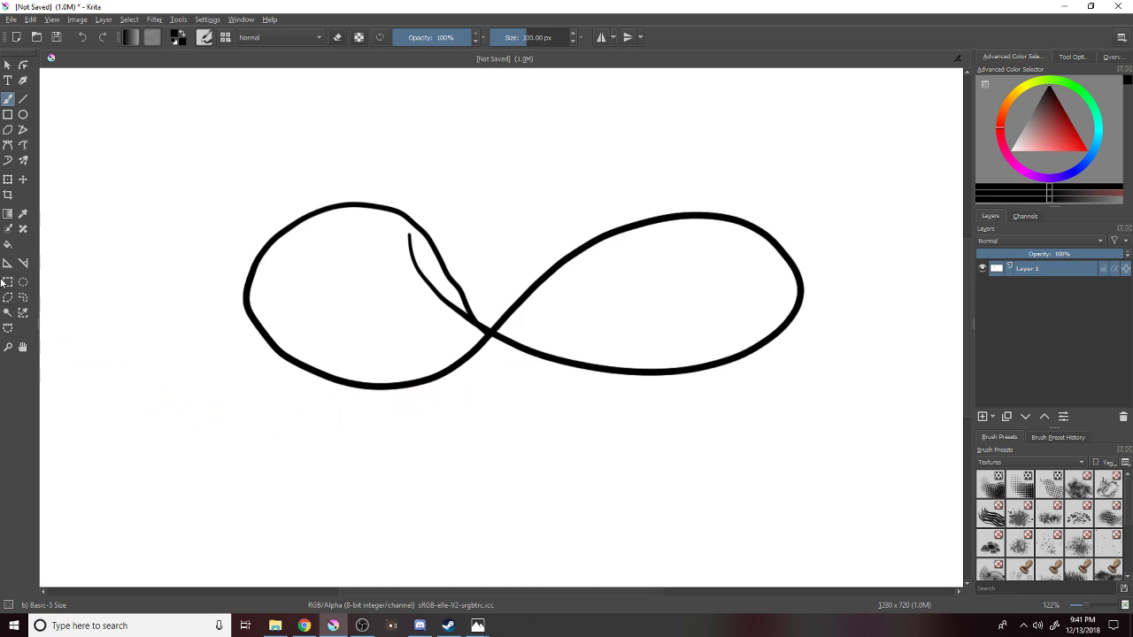
pyautogui.click(8, 179)
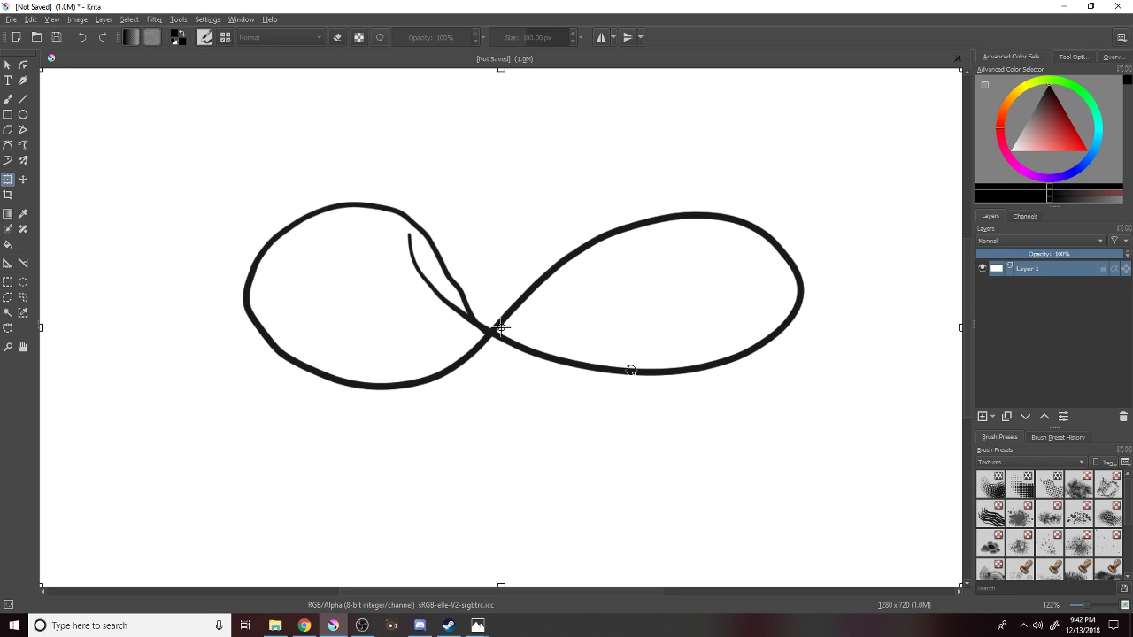
pyautogui.click(8, 99)
# Clear the first figure-eight, redraw it on new Layer 2, then squeeze it narrower and move it down-left.
pyautogui.press('Delete')
pyautogui.click(983, 416)
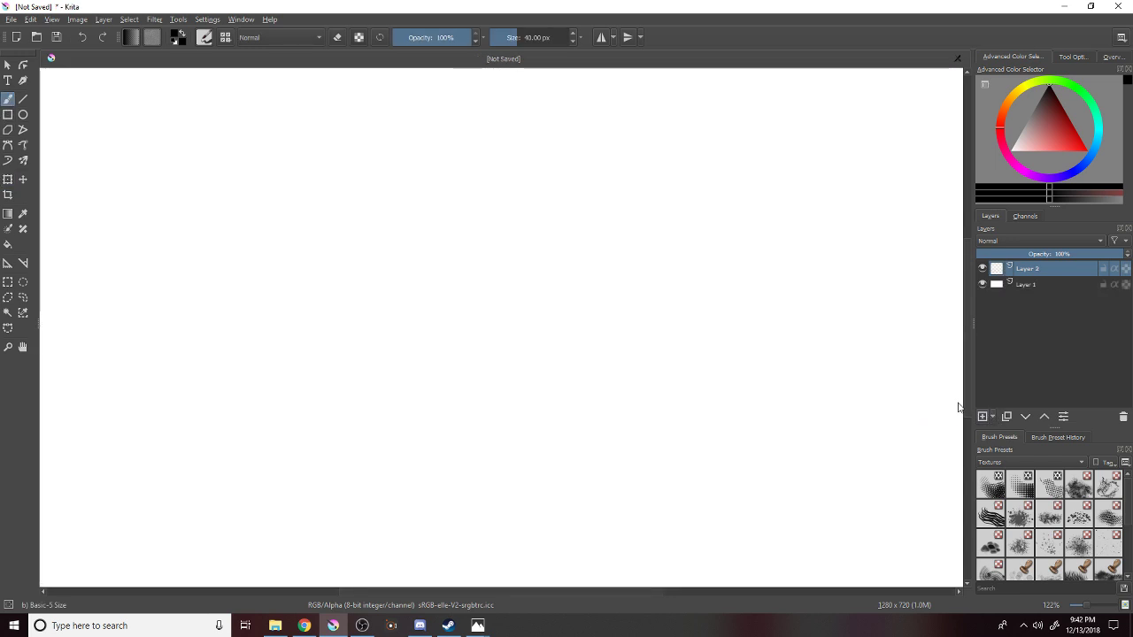
pyautogui.moveTo(324, 268)
pyautogui.mouseDown()
pyautogui.moveTo(436, 354)
pyautogui.moveTo(720, 388)
pyautogui.moveTo(657, 281)
pyautogui.moveTo(428, 364)
pyautogui.moveTo(228, 359)
pyautogui.moveTo(280, 258)
pyautogui.moveTo(377, 305)
pyautogui.moveTo(428, 360)
pyautogui.mouseUp()
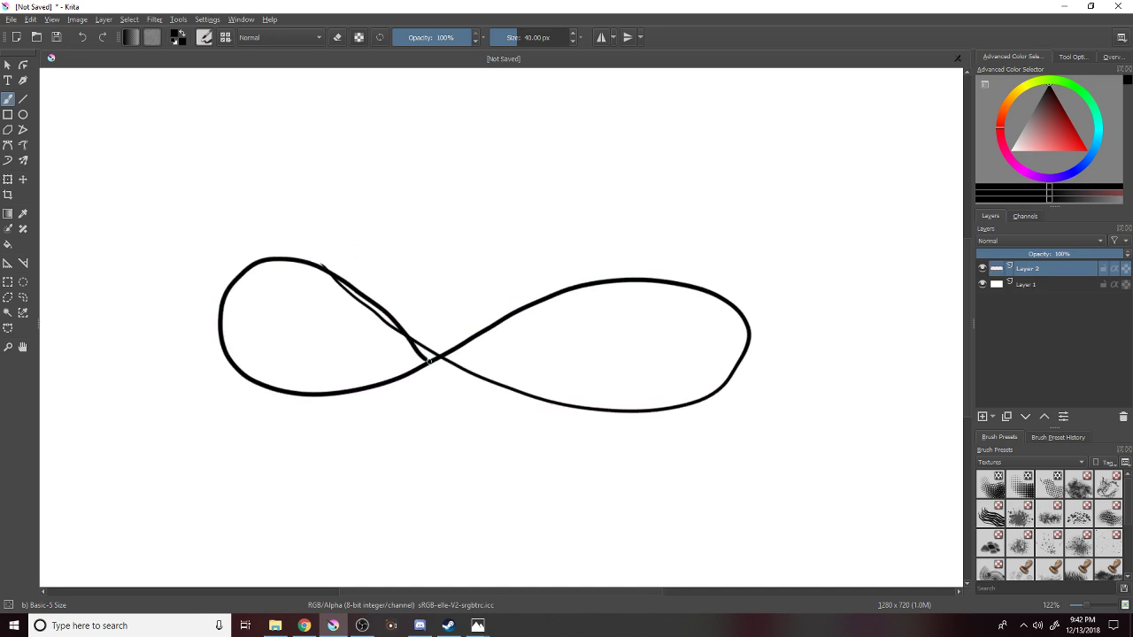
pyautogui.click(8, 179)
pyautogui.moveTo(217, 336); pyautogui.dragTo(415, 337)
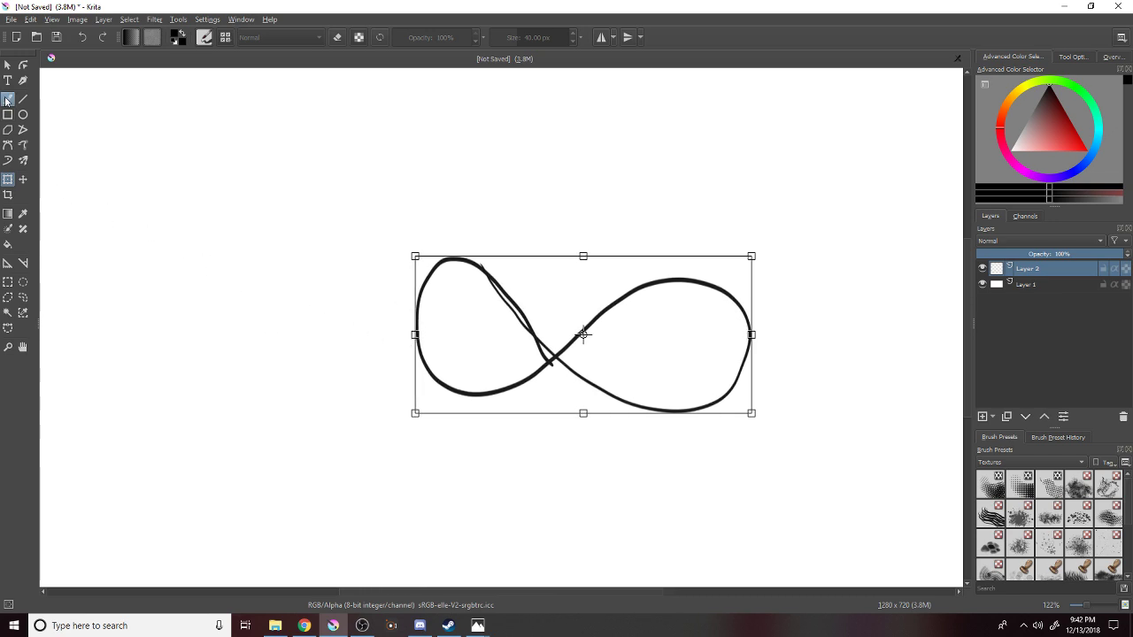
pyautogui.moveTo(527, 354); pyautogui.dragTo(485, 413)
pyautogui.click(8, 99)
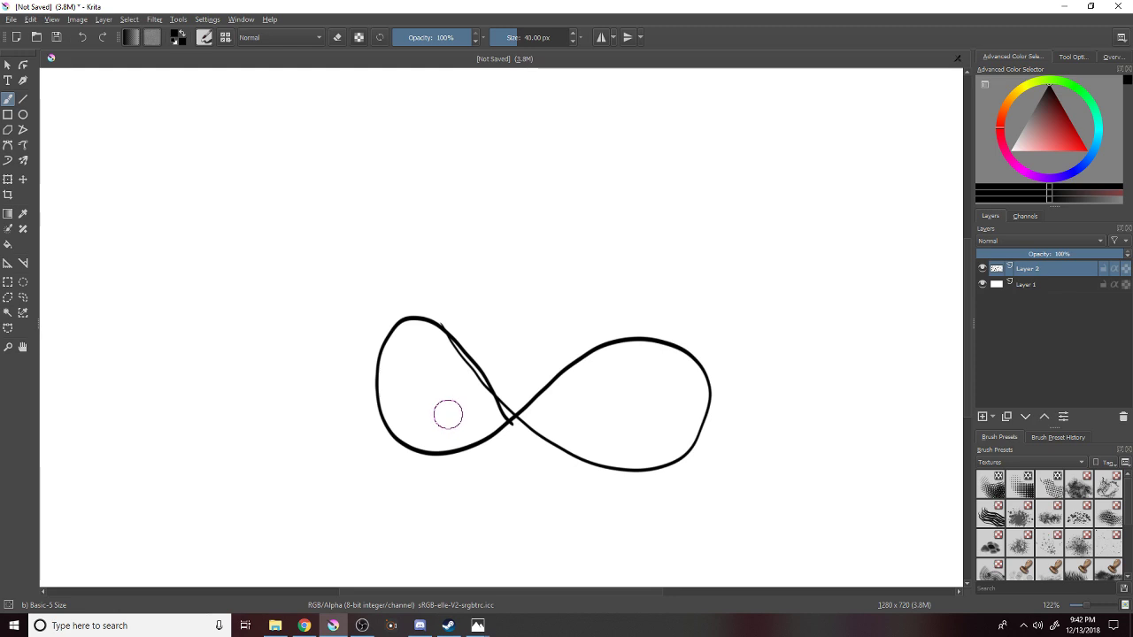
# Transform the figure-eight again to stretch its left loop slightly wider.
pyautogui.click(8, 179)
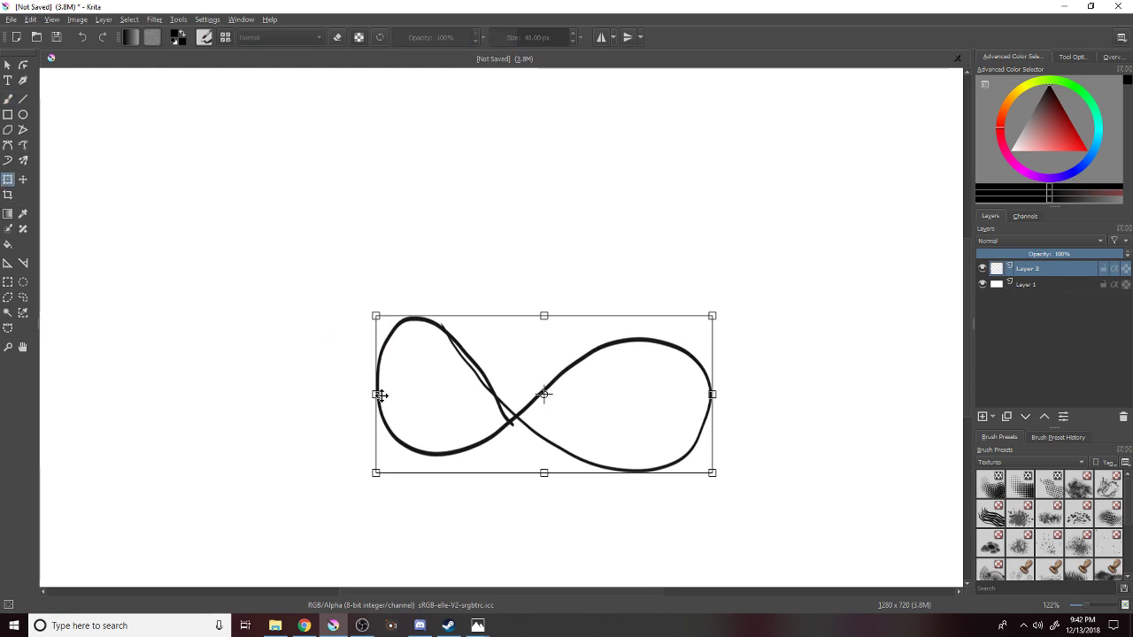
pyautogui.press('b')
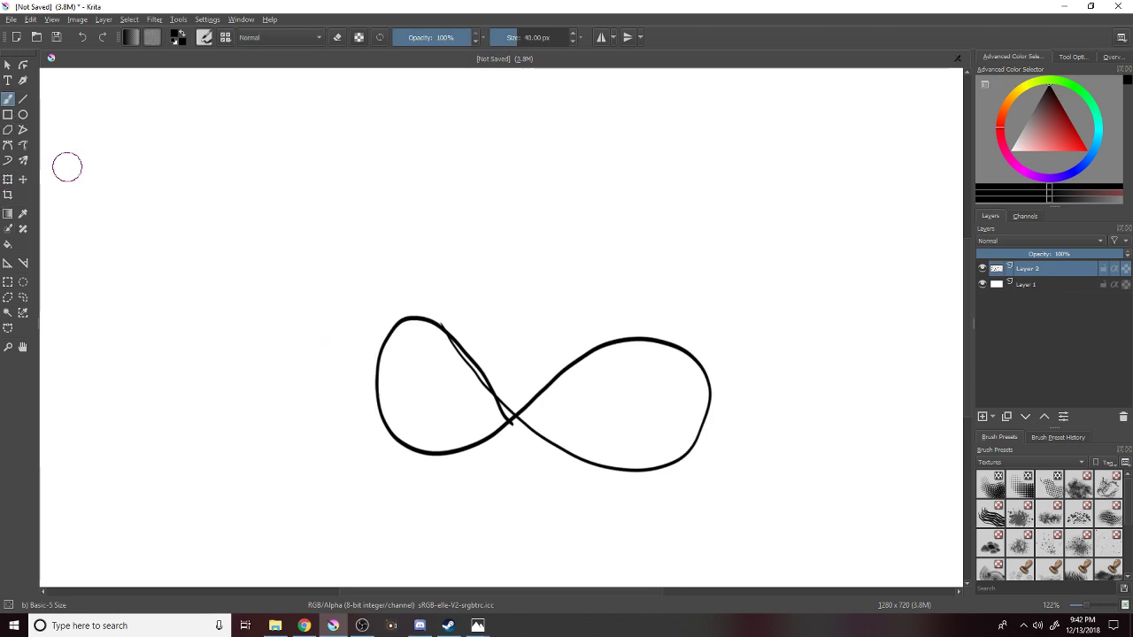
pyautogui.click(8, 179)
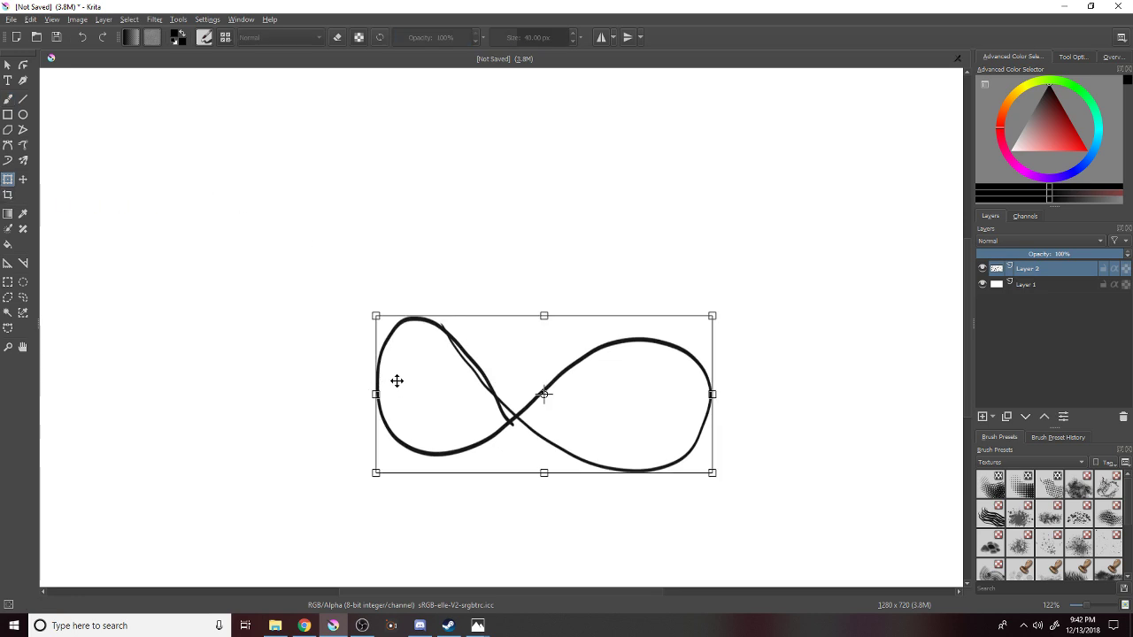
pyautogui.moveTo(376, 395); pyautogui.dragTo(359, 395)
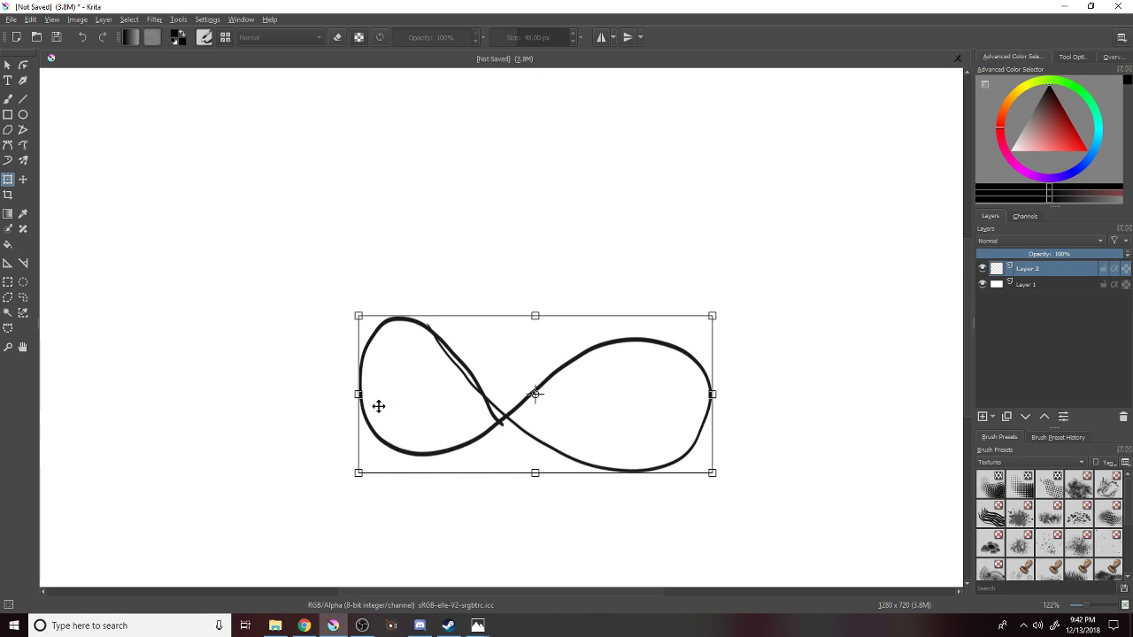
pyautogui.moveTo(359, 396); pyautogui.dragTo(350, 397)
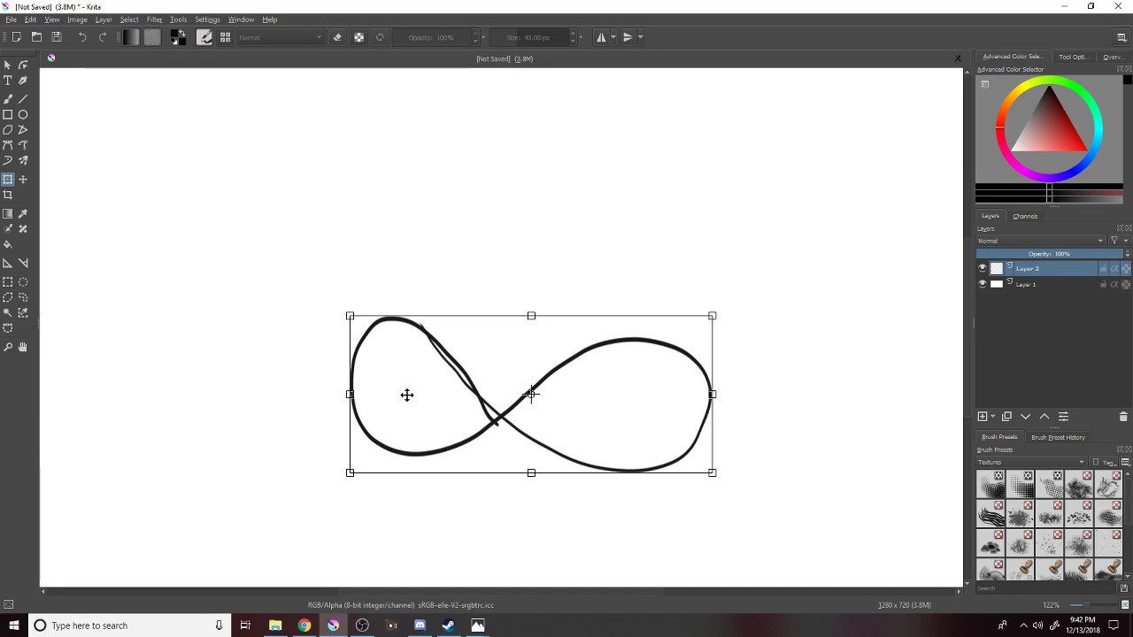
pyautogui.click(8, 99)
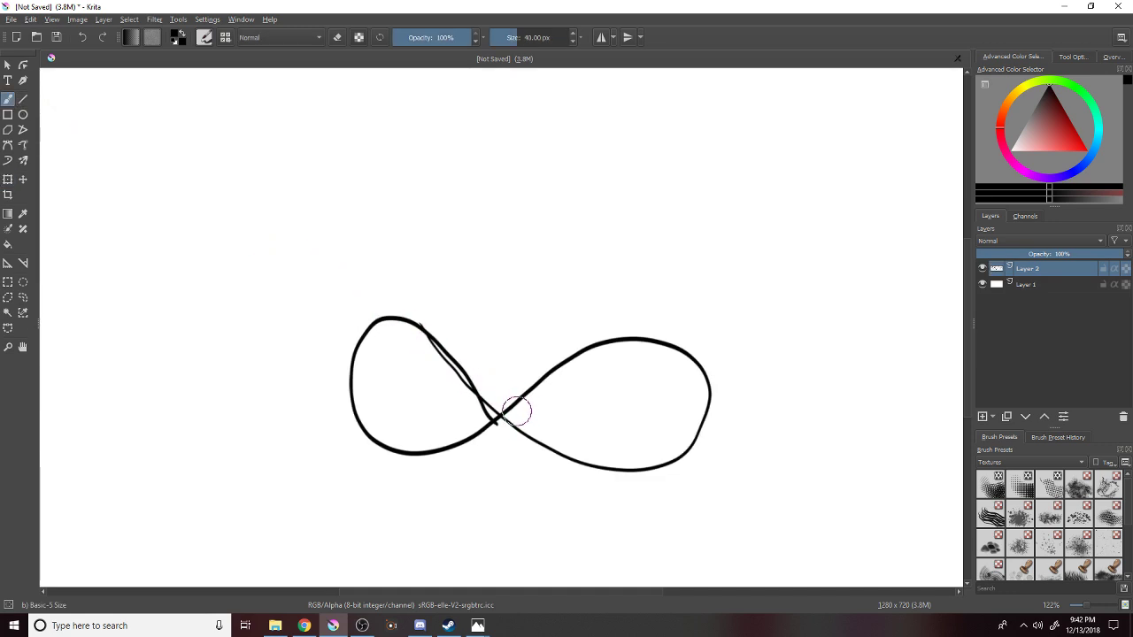
# After undoing several trial eye strokes, dab small black dot eyes at the figure-eight's crossing.
pyautogui.moveTo(463, 399); pyautogui.dragTo(467, 432)
pyautogui.moveTo(666, 413); pyautogui.dragTo(660, 445)
pyautogui.moveTo(497, 443)
pyautogui.mouseDown()
pyautogui.moveTo(483, 432)
pyautogui.moveTo(506, 448)
pyautogui.mouseUp()
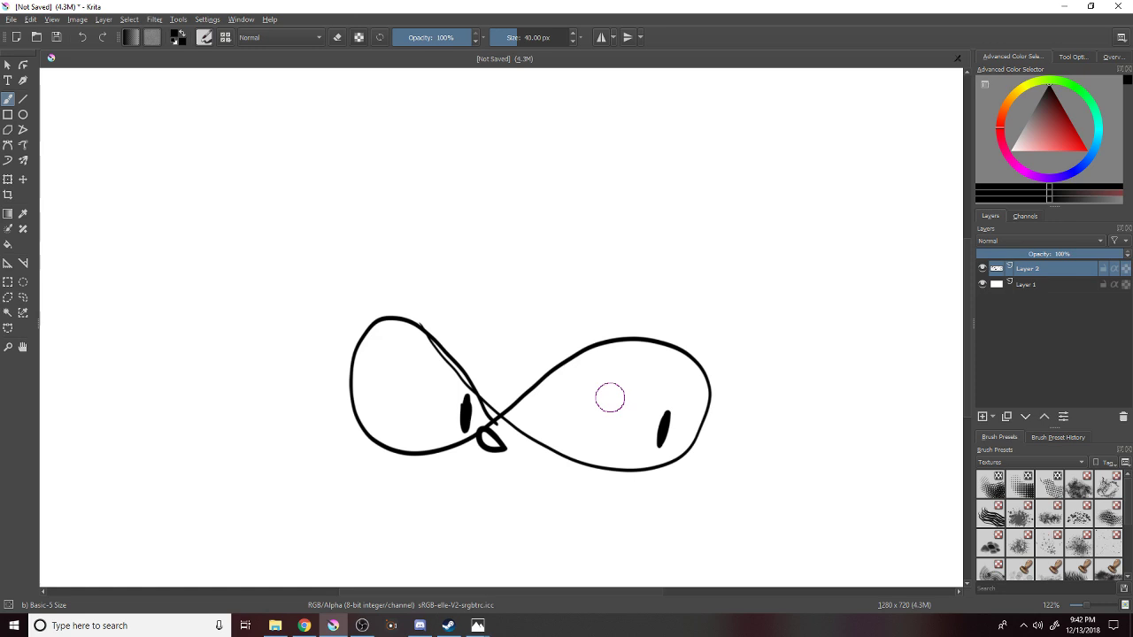
pyautogui.moveTo(513, 439); pyautogui.dragTo(496, 440)
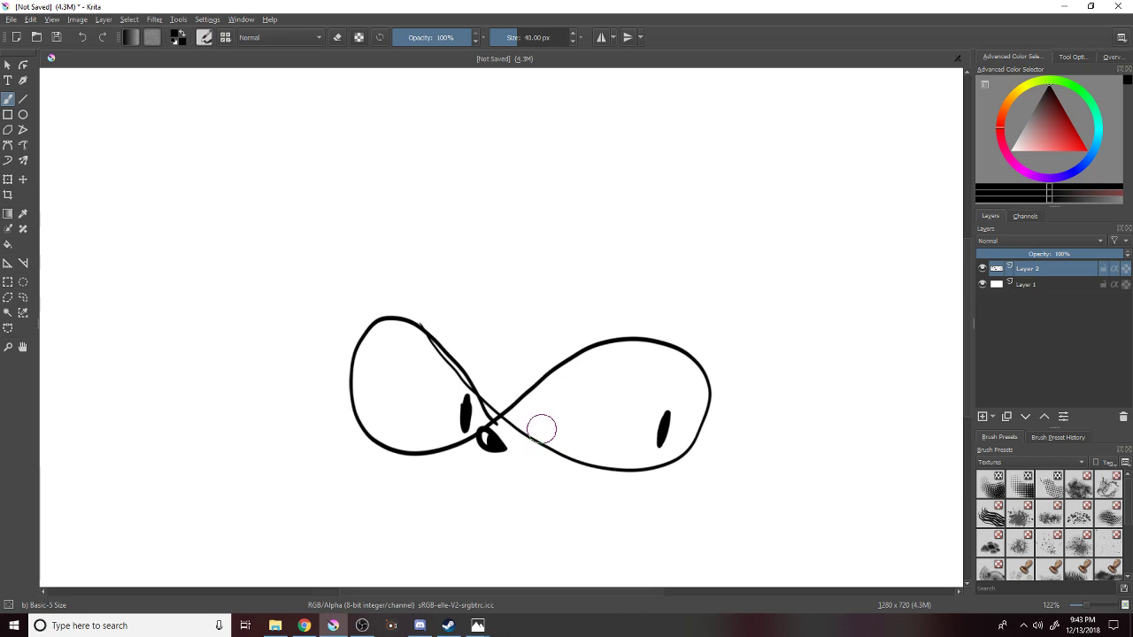
pyautogui.hotkey('ctrl', 'z')
pyautogui.hotkey('ctrl', 'z')
pyautogui.hotkey('ctrl', 'z')
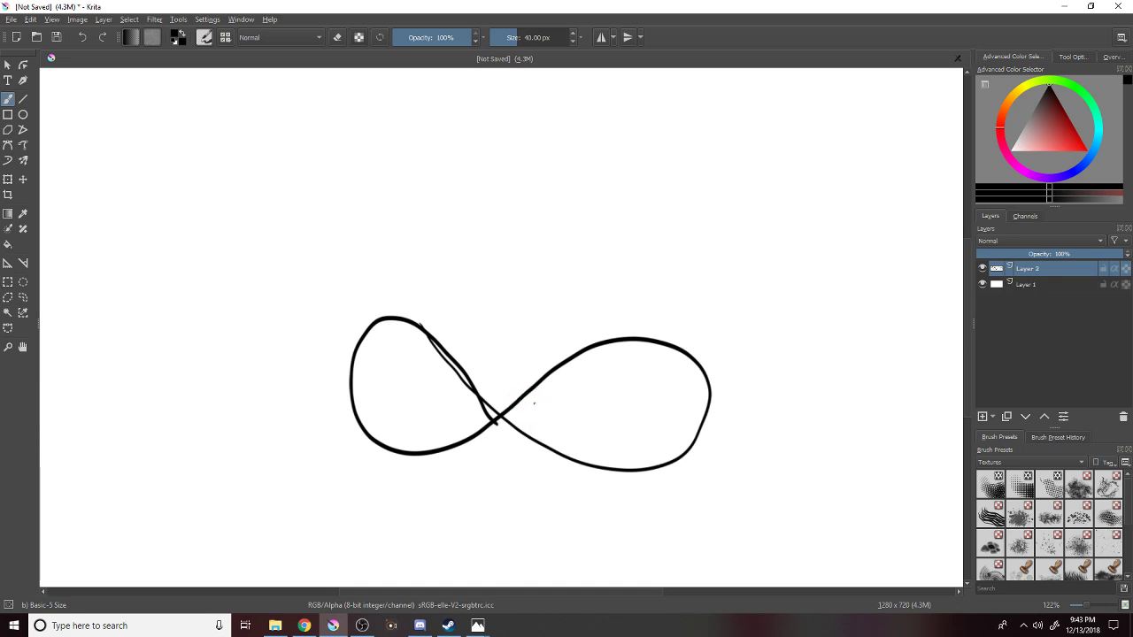
pyautogui.moveTo(477, 405); pyautogui.dragTo(475, 423)
pyautogui.hotkey('ctrl', 'z')
pyautogui.hotkey('ctrl', 'z')
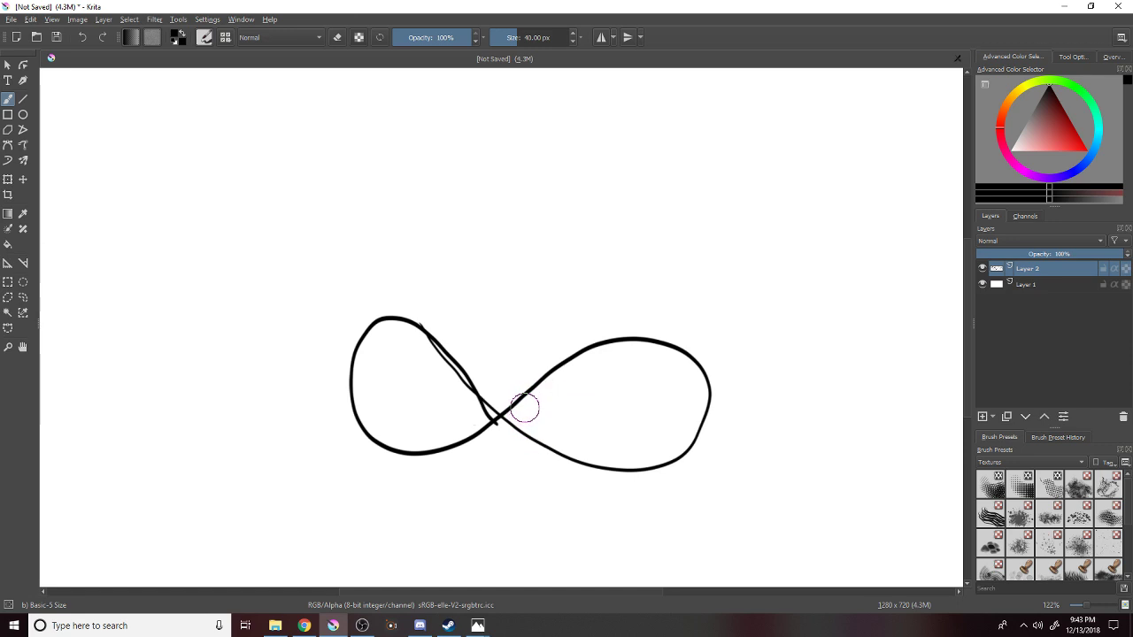
pyautogui.hotkey('ctrl', 'z')
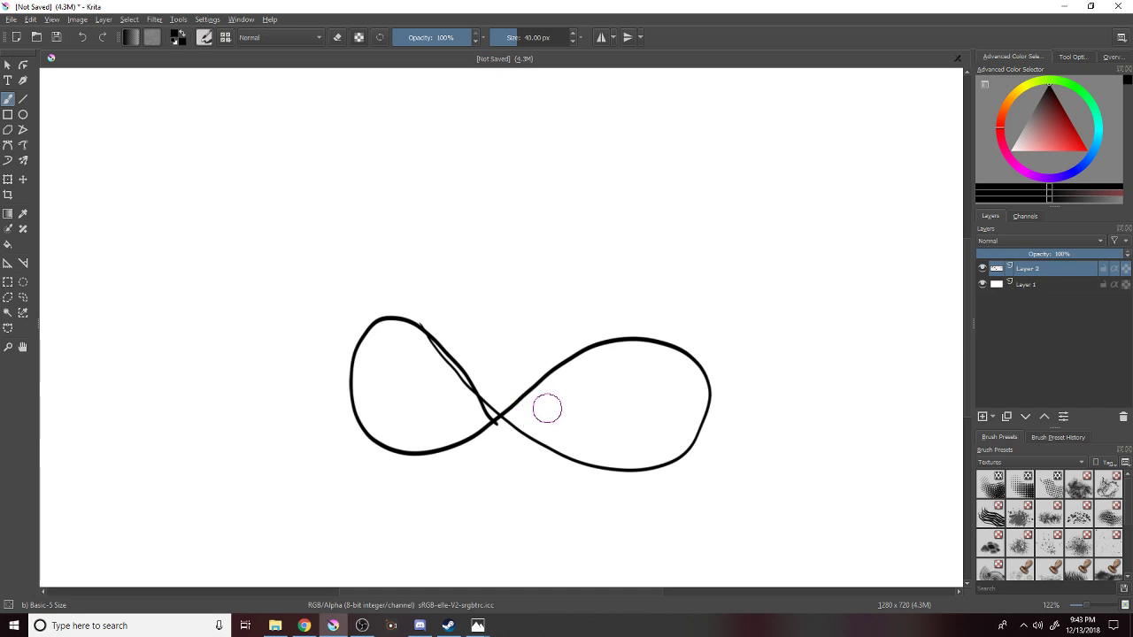
pyautogui.moveTo(486, 405); pyautogui.dragTo(489, 425)
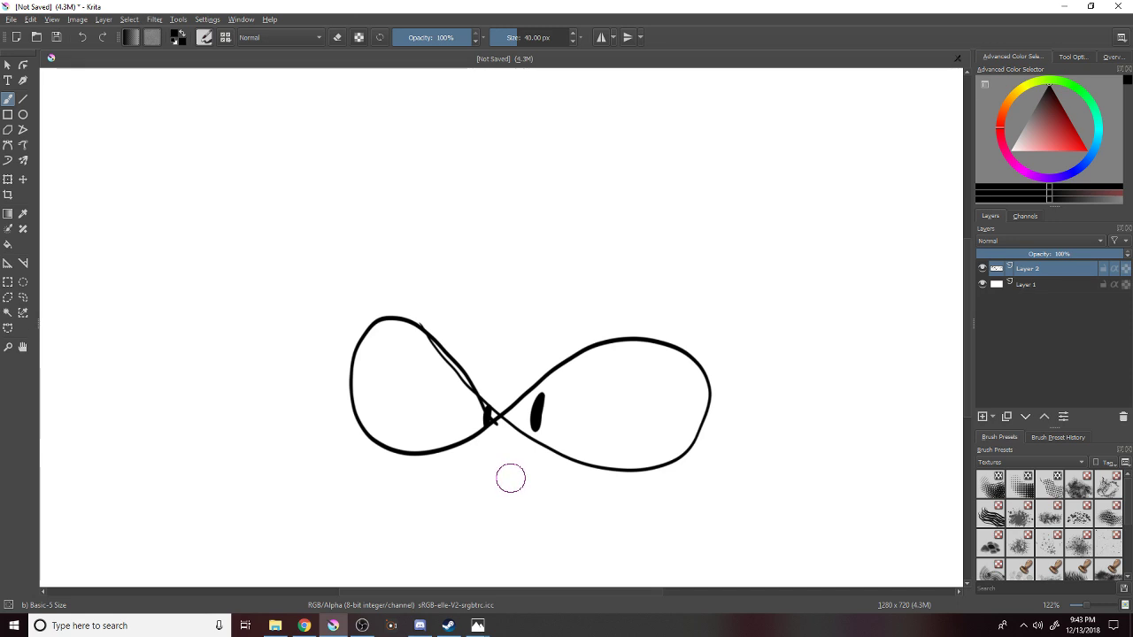
pyautogui.hotkey('ctrl', 'z')
pyautogui.click(485, 414)
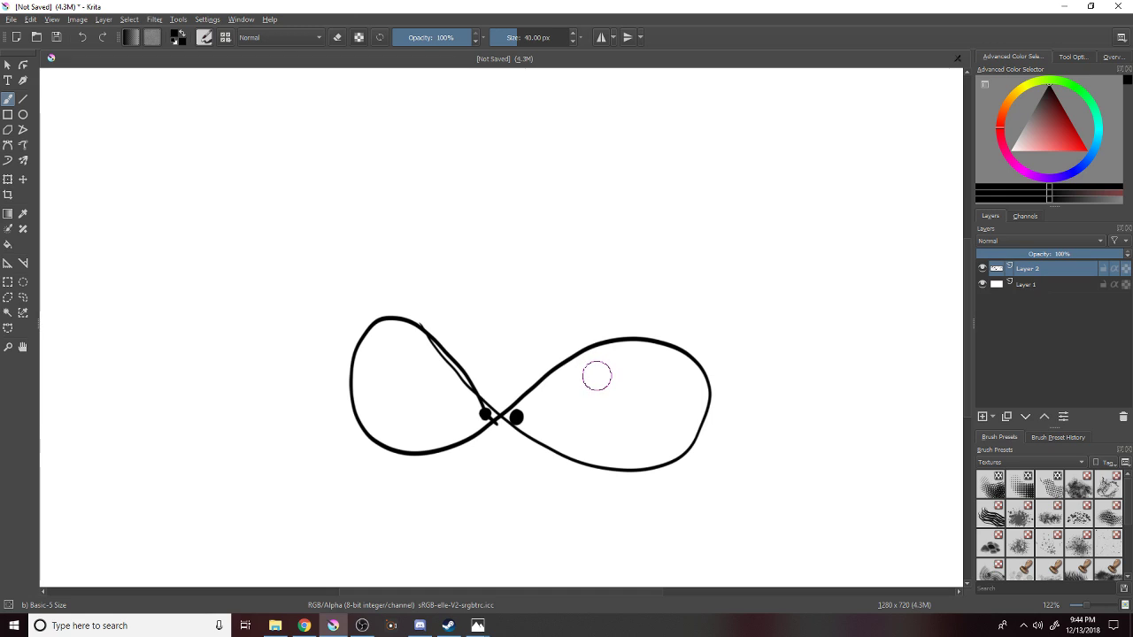
# Paint several short curved hatch strokes beneath the crossing, undoing the unwanted ones.
pyautogui.moveTo(500, 438)
pyautogui.mouseDown()
pyautogui.moveTo(547, 456)
pyautogui.moveTo(566, 434)
pyautogui.moveTo(545, 464)
pyautogui.moveTo(478, 452)
pyautogui.mouseUp()
pyautogui.hotkey('ctrl', 'z')
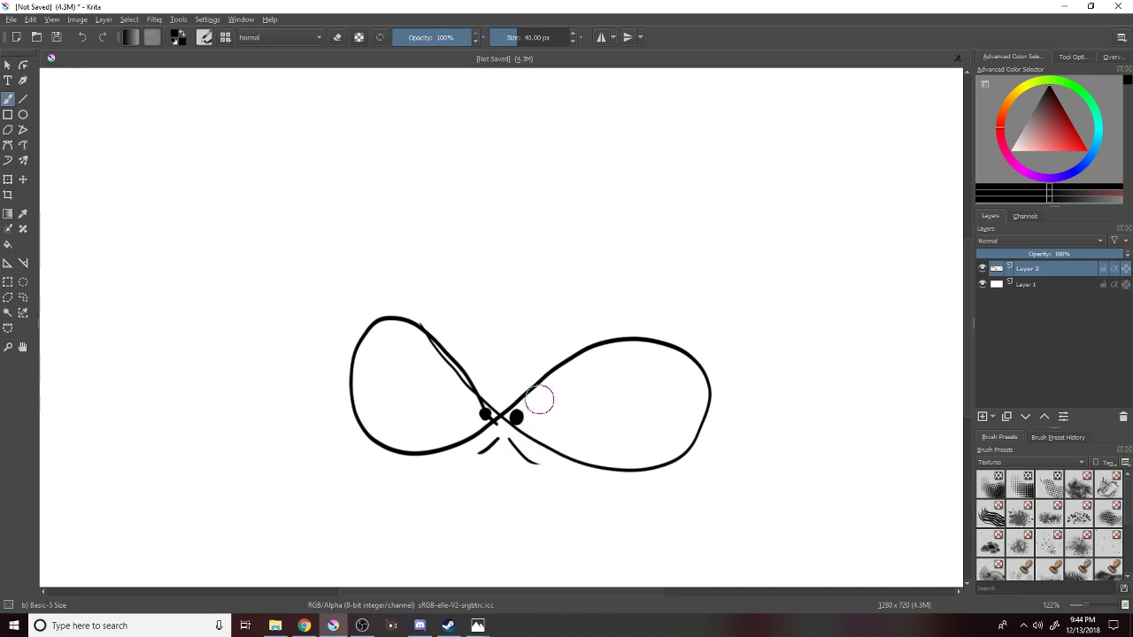
pyautogui.hotkey('ctrl', 'z')
pyautogui.moveTo(512, 434)
pyautogui.mouseDown()
pyautogui.moveTo(531, 451)
pyautogui.moveTo(478, 441)
pyautogui.mouseUp()
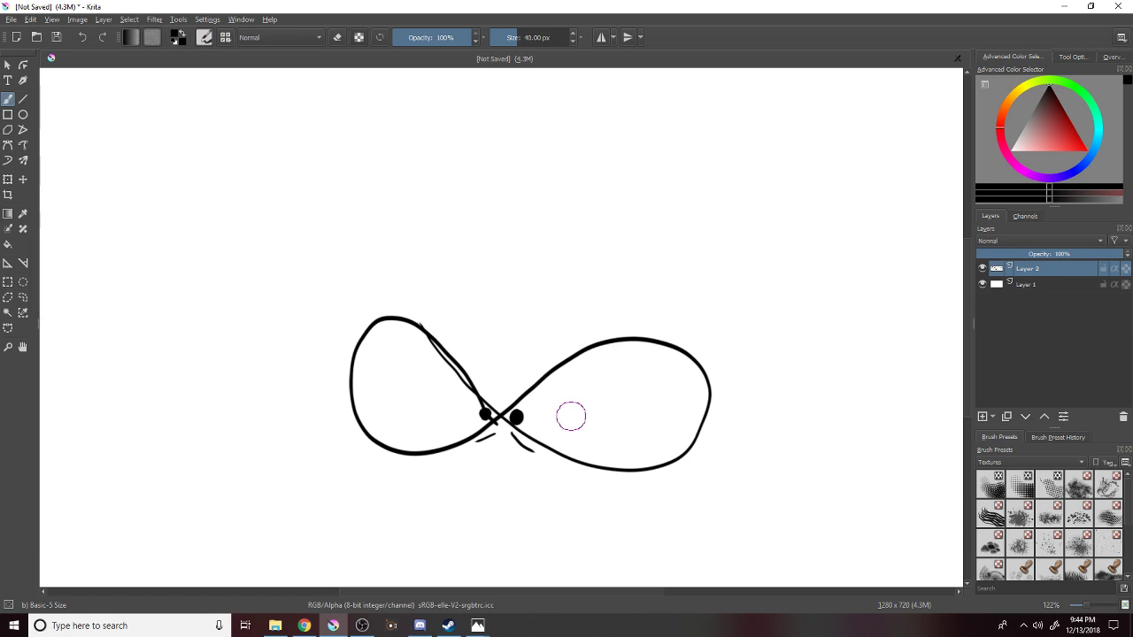
pyautogui.moveTo(467, 453)
pyautogui.mouseDown()
pyautogui.moveTo(511, 446)
pyautogui.moveTo(536, 466)
pyautogui.moveTo(506, 466)
pyautogui.moveTo(540, 477)
pyautogui.moveTo(506, 462)
pyautogui.mouseUp()
pyautogui.moveTo(483, 483)
pyautogui.mouseDown()
pyautogui.moveTo(515, 456)
pyautogui.moveTo(484, 482)
pyautogui.moveTo(509, 475)
pyautogui.moveTo(528, 486)
pyautogui.moveTo(493, 486)
pyautogui.moveTo(517, 491)
pyautogui.moveTo(501, 493)
pyautogui.moveTo(492, 467)
pyautogui.moveTo(489, 486)
pyautogui.moveTo(520, 513)
pyautogui.mouseUp()
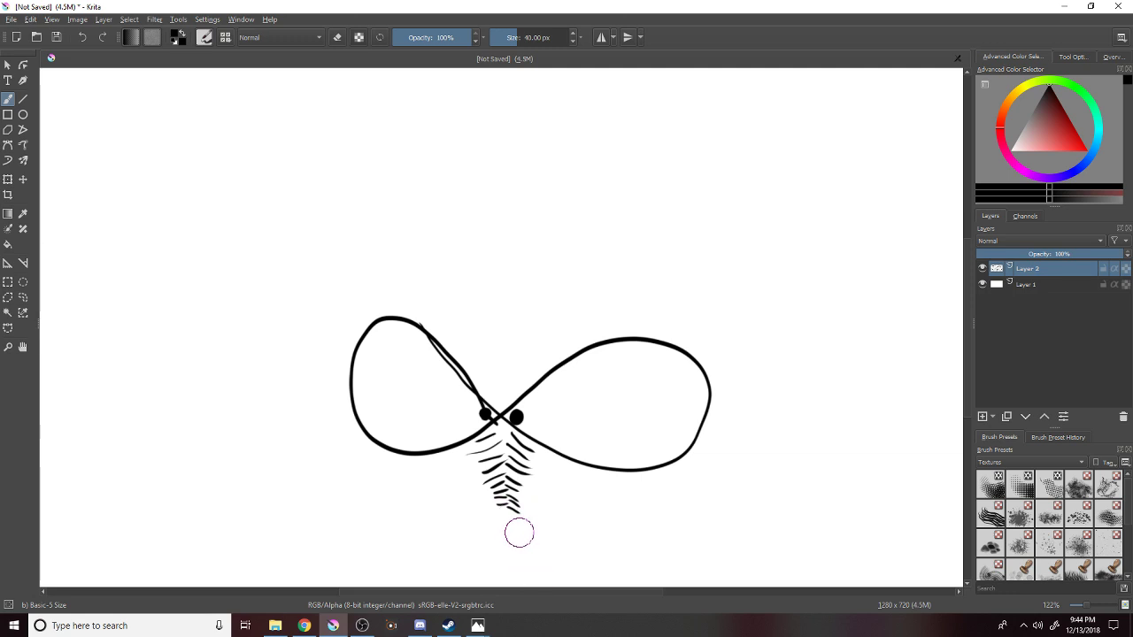
pyautogui.hotkey('ctrl', 'z')
pyautogui.hotkey('ctrl', 'z')
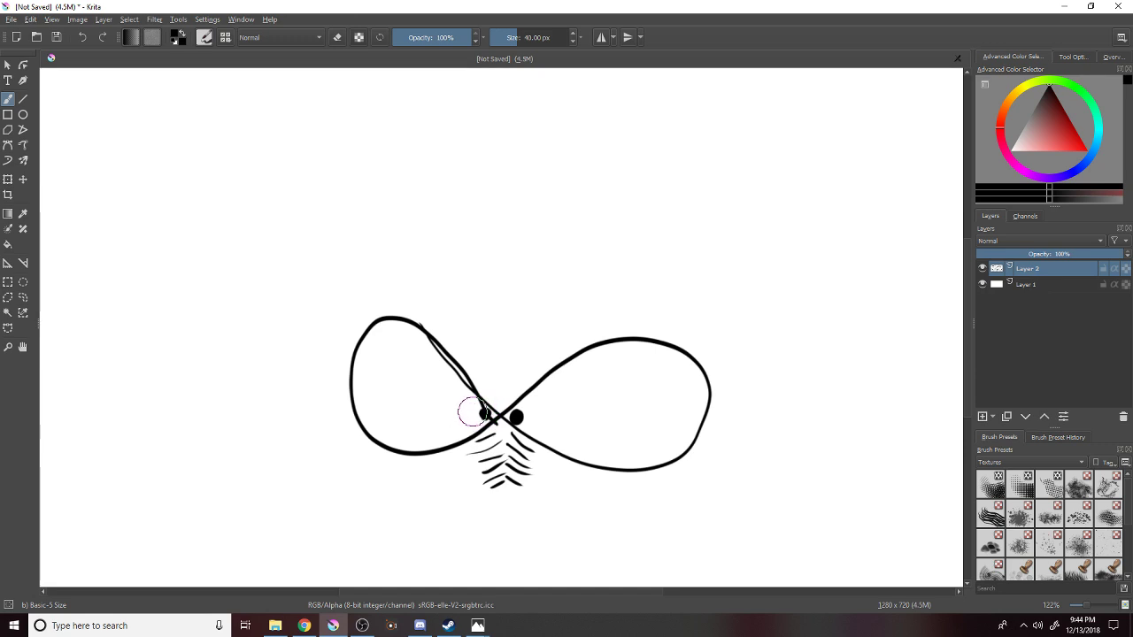
pyautogui.moveTo(509, 453); pyautogui.dragTo(494, 468)
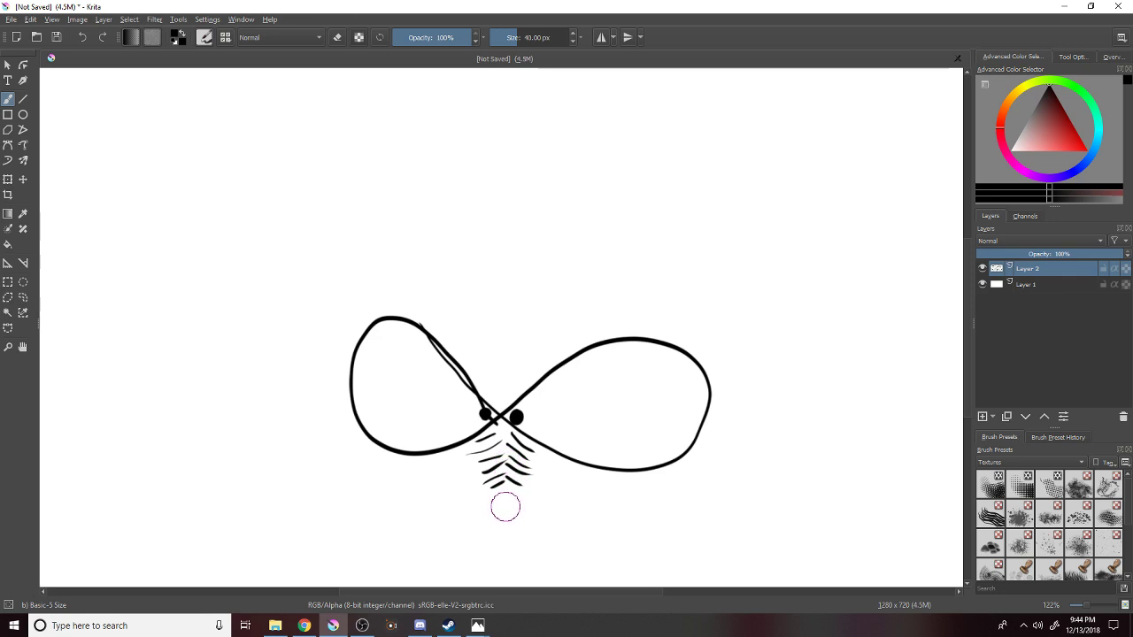
pyautogui.hotkey('ctrl', 'z')
pyautogui.hotkey('ctrl', 'z')
pyautogui.hotkey('ctrl', 'z')
pyautogui.moveTo(501, 435); pyautogui.dragTo(478, 457)
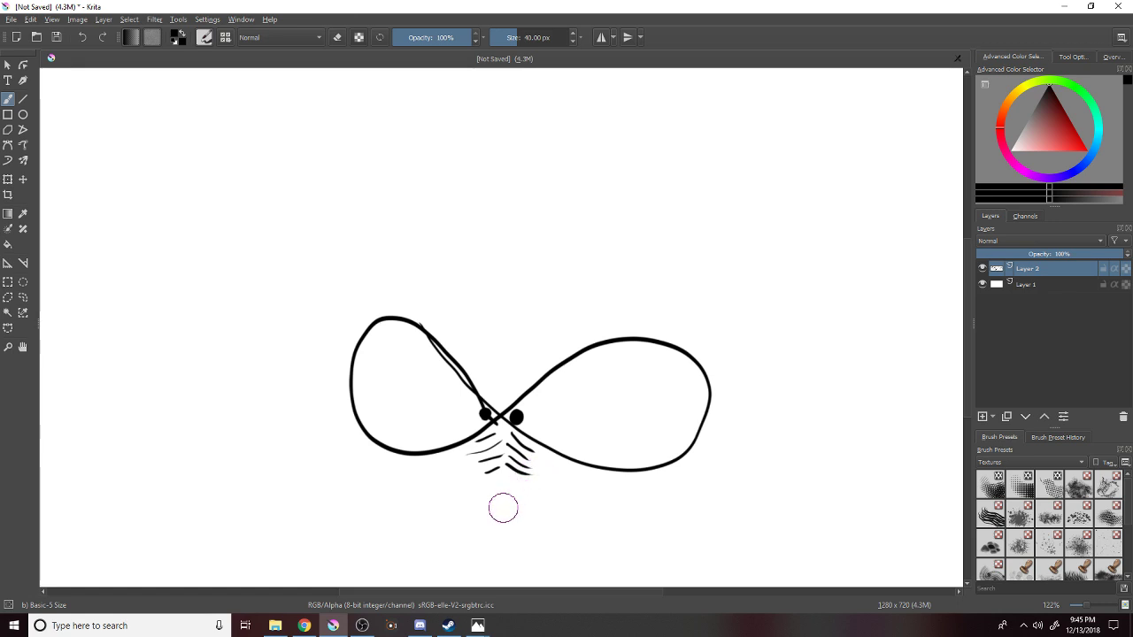
# Replace the thick mouth arc with a thinner curve drawn leftward beneath the face.
pyautogui.moveTo(372, 564); pyautogui.dragTo(670, 564)
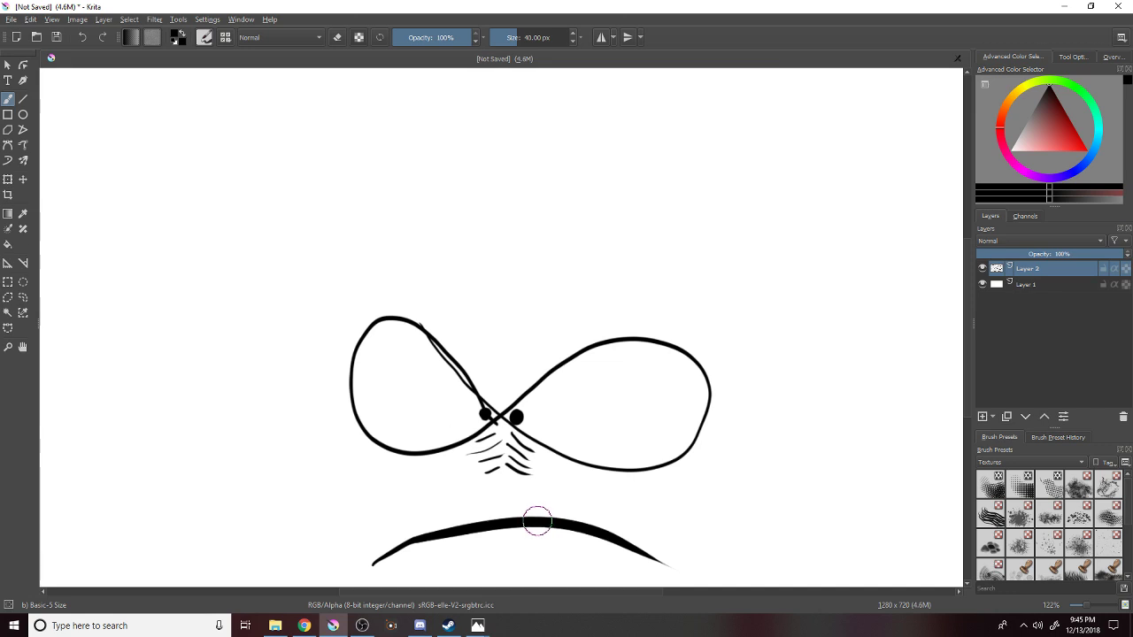
pyautogui.hotkey('ctrl', 'z')
pyautogui.moveTo(398, 501); pyautogui.dragTo(682, 517)
pyautogui.hotkey('ctrl', 'z')
pyautogui.click(596, 488)
pyautogui.moveTo(558, 484); pyautogui.dragTo(362, 509)
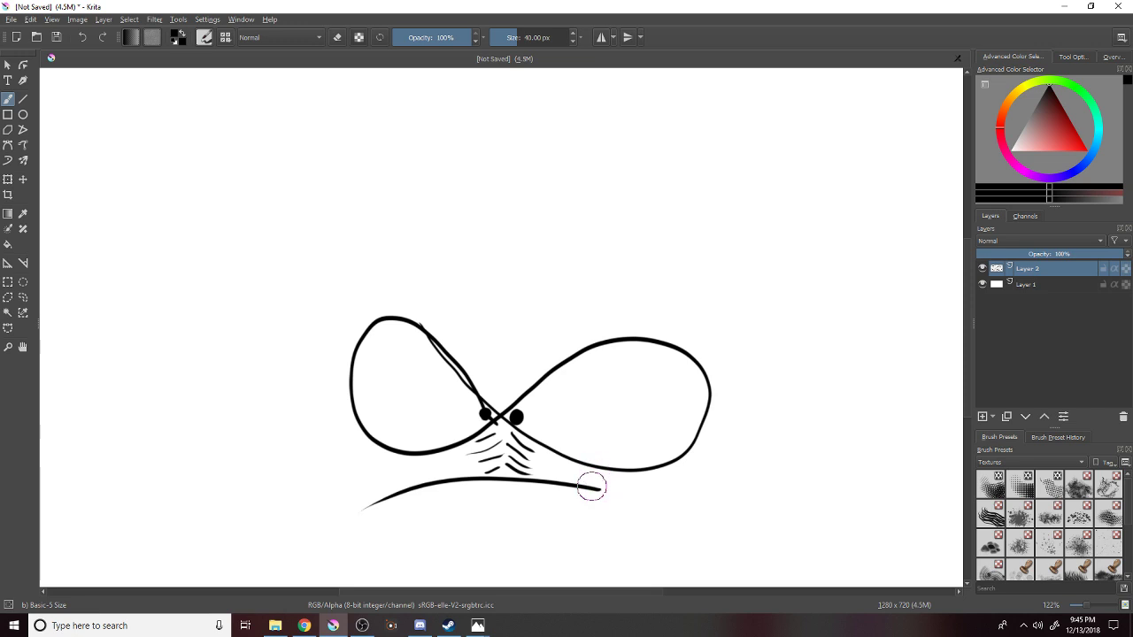
# Add two slanted angry eyebrows over the eyes and change the painting colour to red.
pyautogui.moveTo(503, 385); pyautogui.dragTo(641, 299)
pyautogui.moveTo(443, 329); pyautogui.dragTo(505, 388)
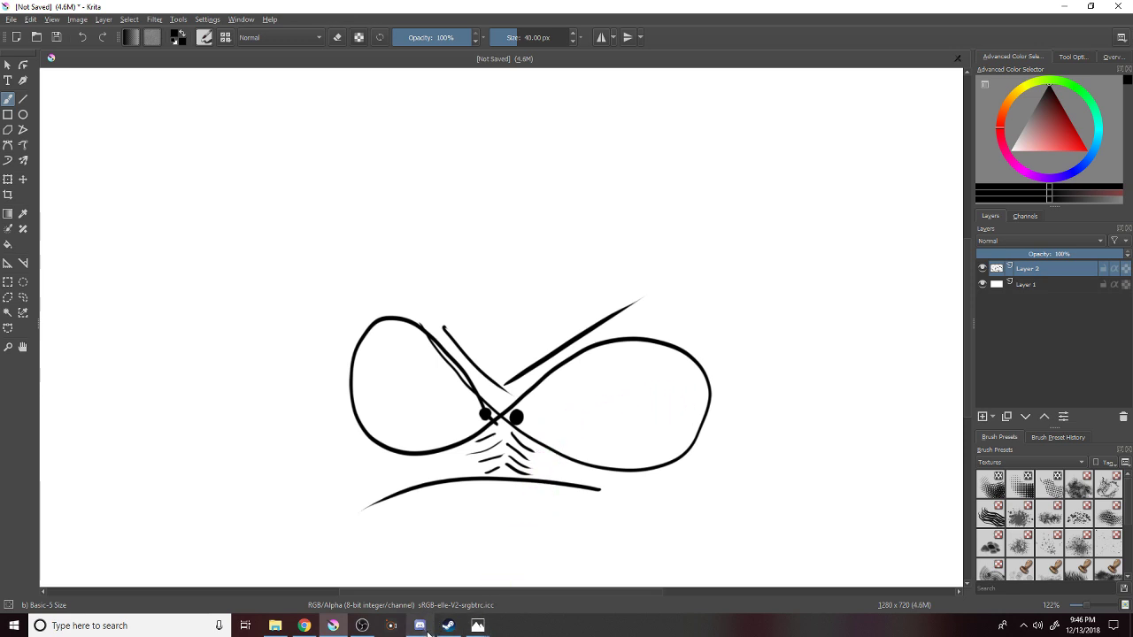
pyautogui.moveTo(429, 630)
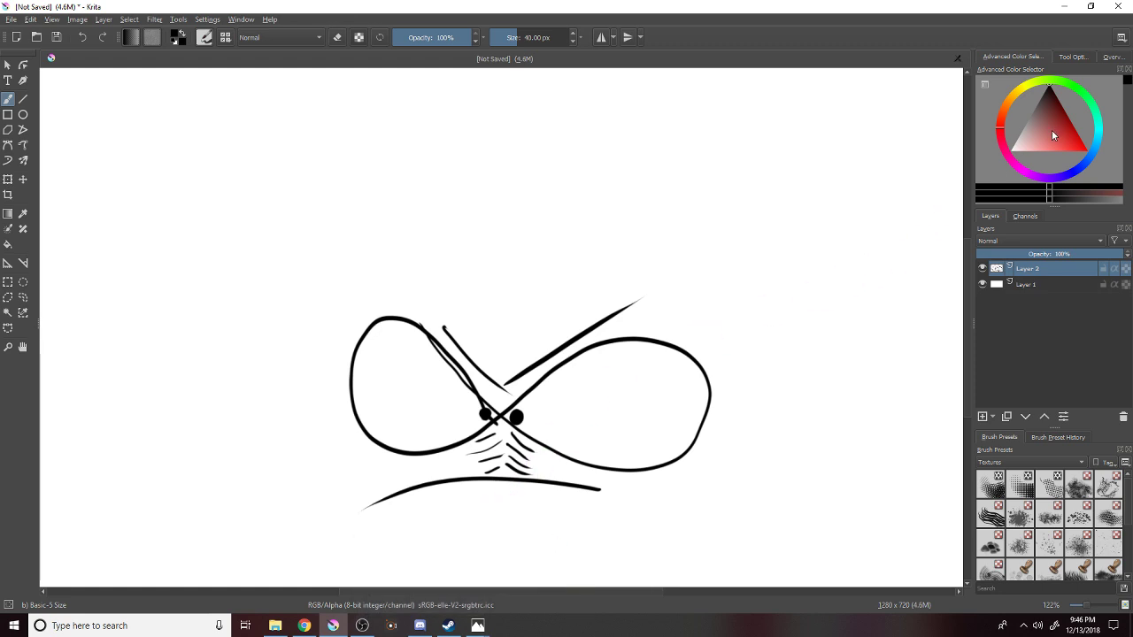
pyautogui.click(1086, 150)
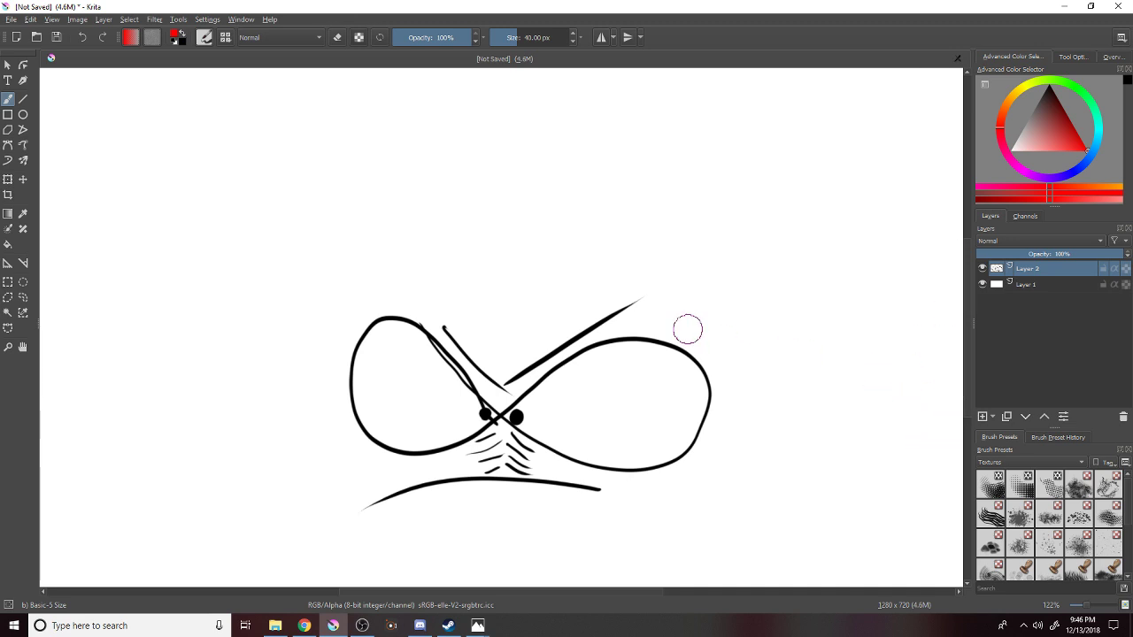
# Paint the right and left black eye dots red with the brush.
pyautogui.click(516, 417)
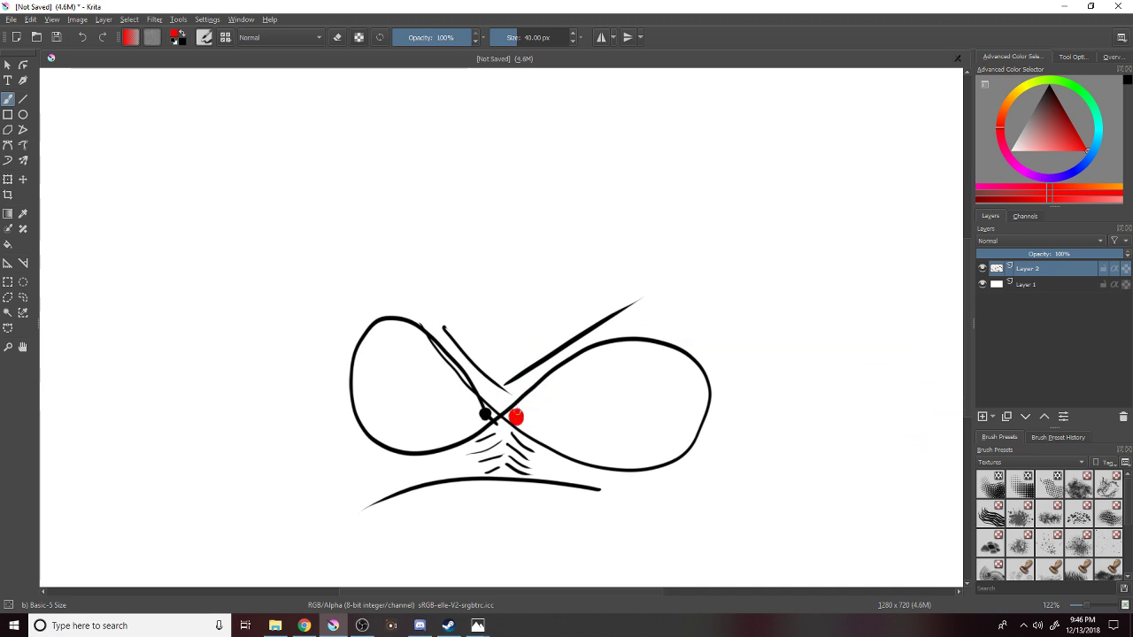
pyautogui.click(483, 415)
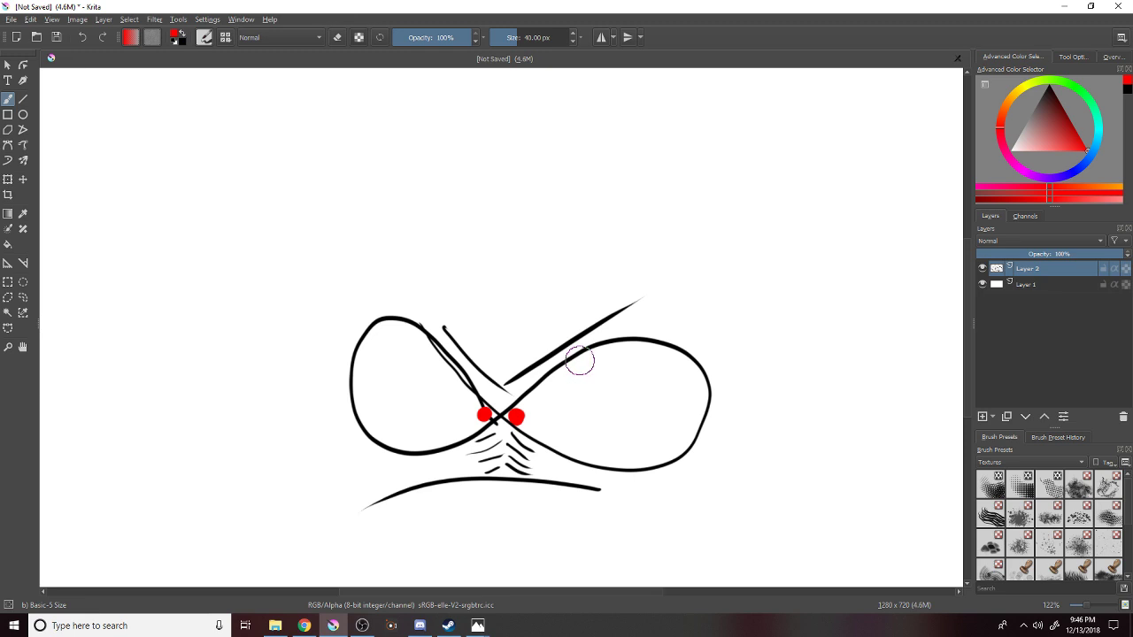
# Pick the Airbrush Soft preset from the All tag and shrink its size.
pyautogui.click(1062, 461)
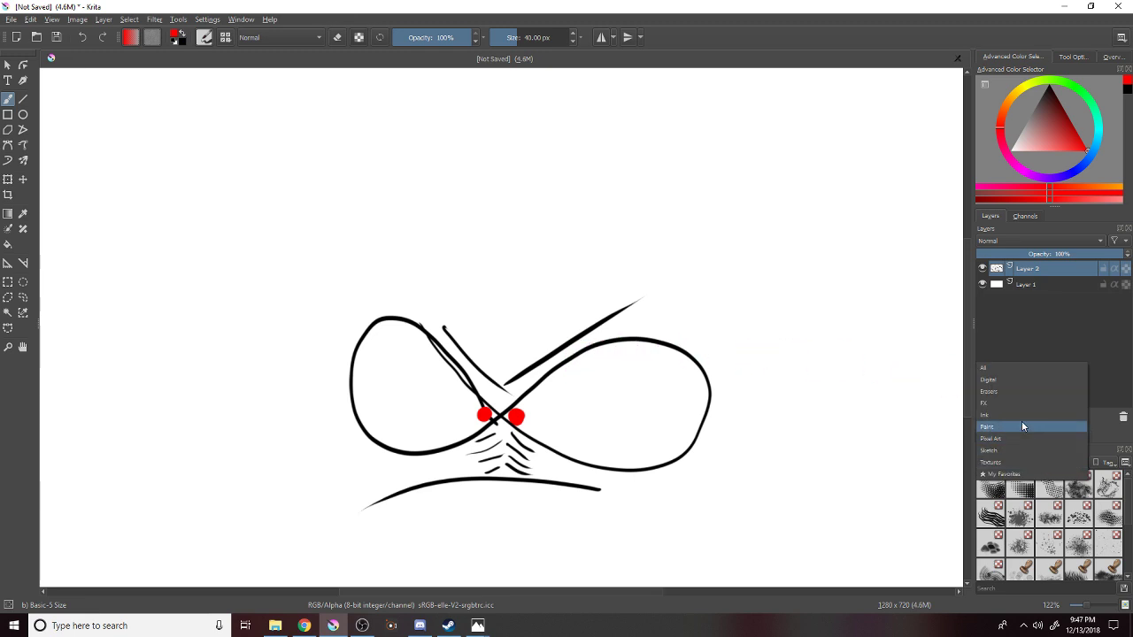
pyautogui.click(989, 368)
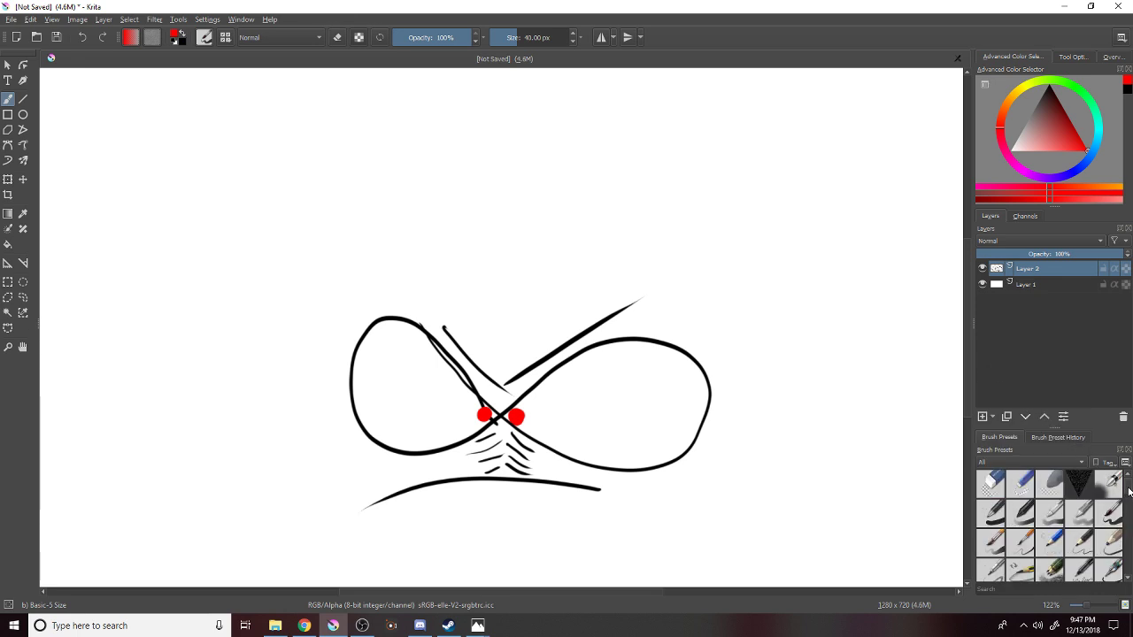
pyautogui.click(1111, 487)
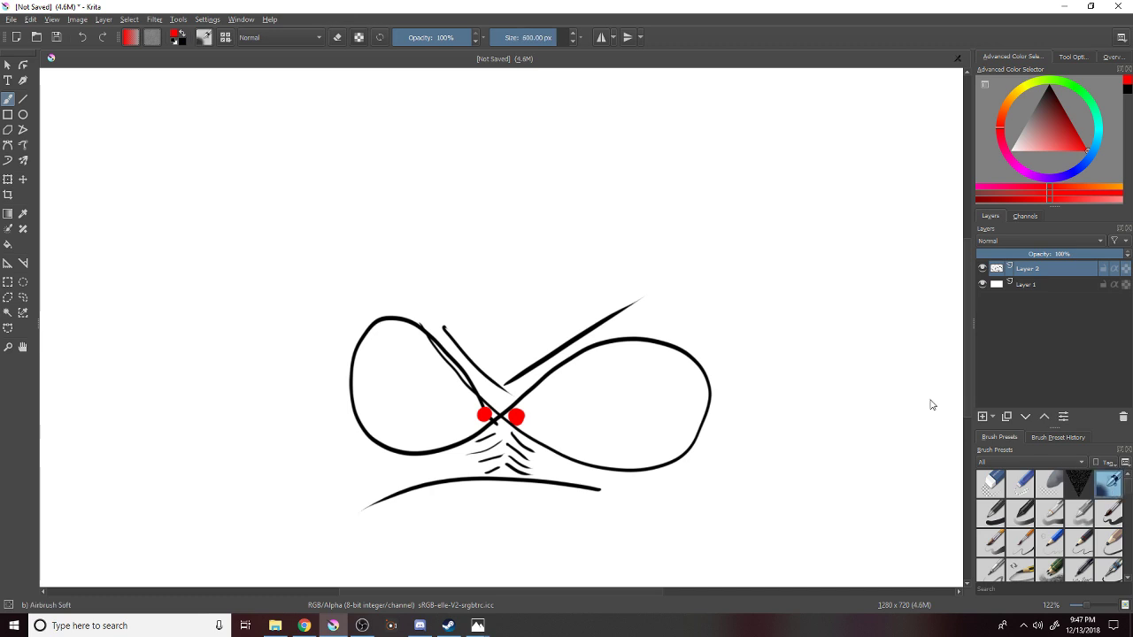
pyautogui.moveTo(763, 370); pyautogui.dragTo(726, 316)
pyautogui.hotkey('ctrl', 'z')
pyautogui.moveTo(558, 37); pyautogui.dragTo(508, 37)
# Airbrush a soft red glow around the eyes on new Layer 3, set to about 56% opacity.
pyautogui.press('Insert')
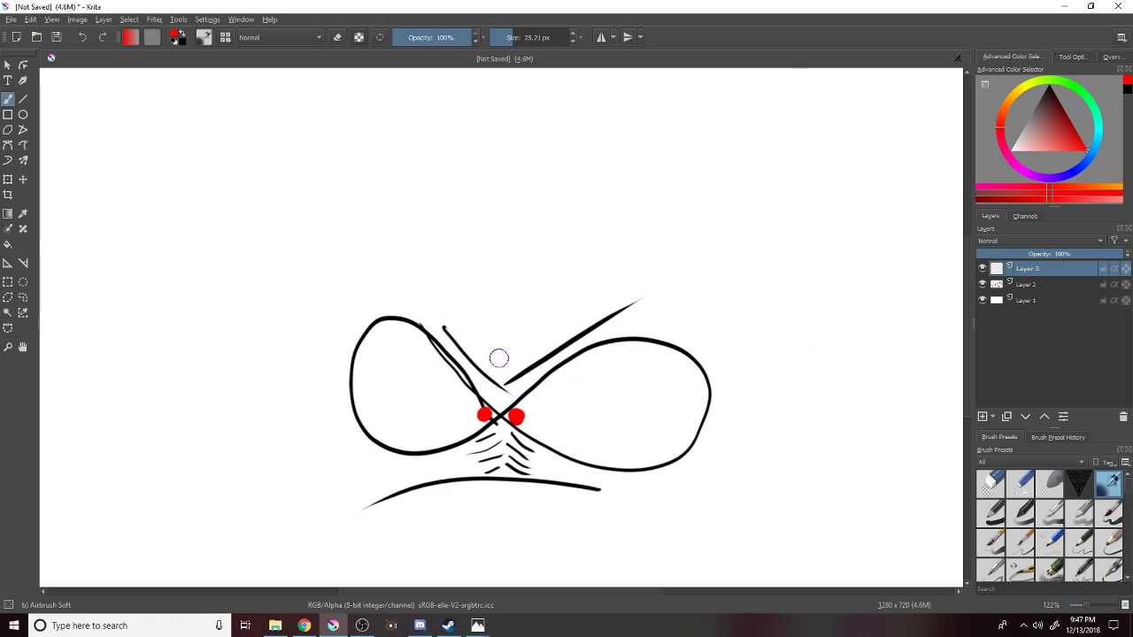
pyautogui.moveTo(531, 413)
pyautogui.mouseDown()
pyautogui.moveTo(561, 415)
pyautogui.moveTo(478, 415)
pyautogui.moveTo(507, 423)
pyautogui.moveTo(479, 409)
pyautogui.mouseUp()
pyautogui.hotkey('ctrl', 'z')
pyautogui.hotkey('ctrl', 'z')
pyautogui.hotkey('ctrl', 'z')
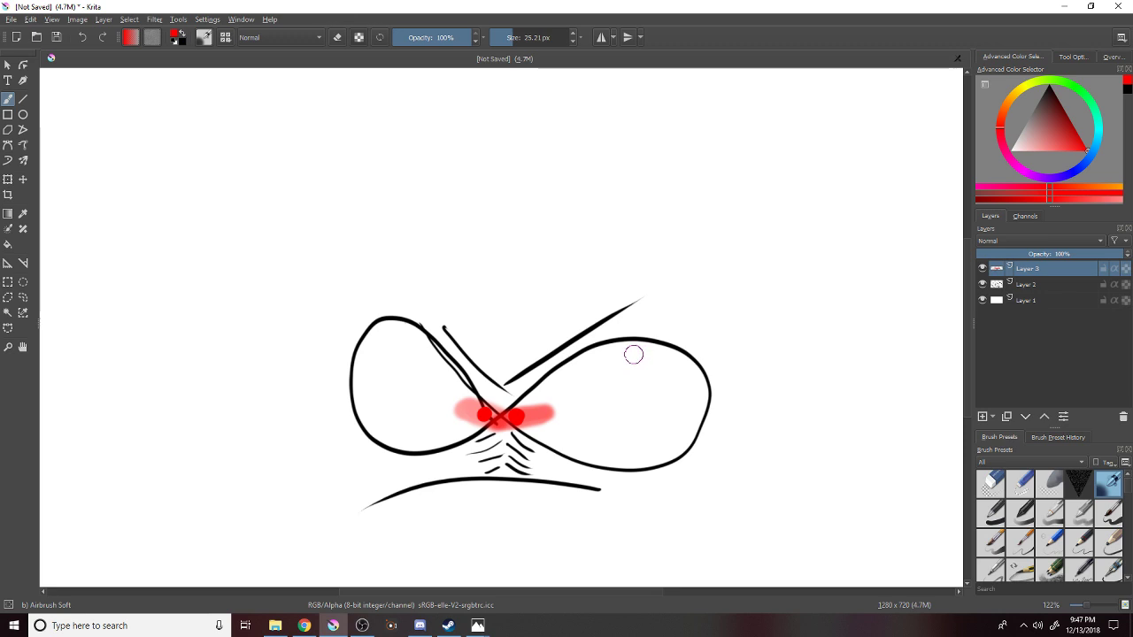
pyautogui.moveTo(489, 415)
pyautogui.mouseDown()
pyautogui.moveTo(469, 409)
pyautogui.moveTo(496, 420)
pyautogui.mouseUp()
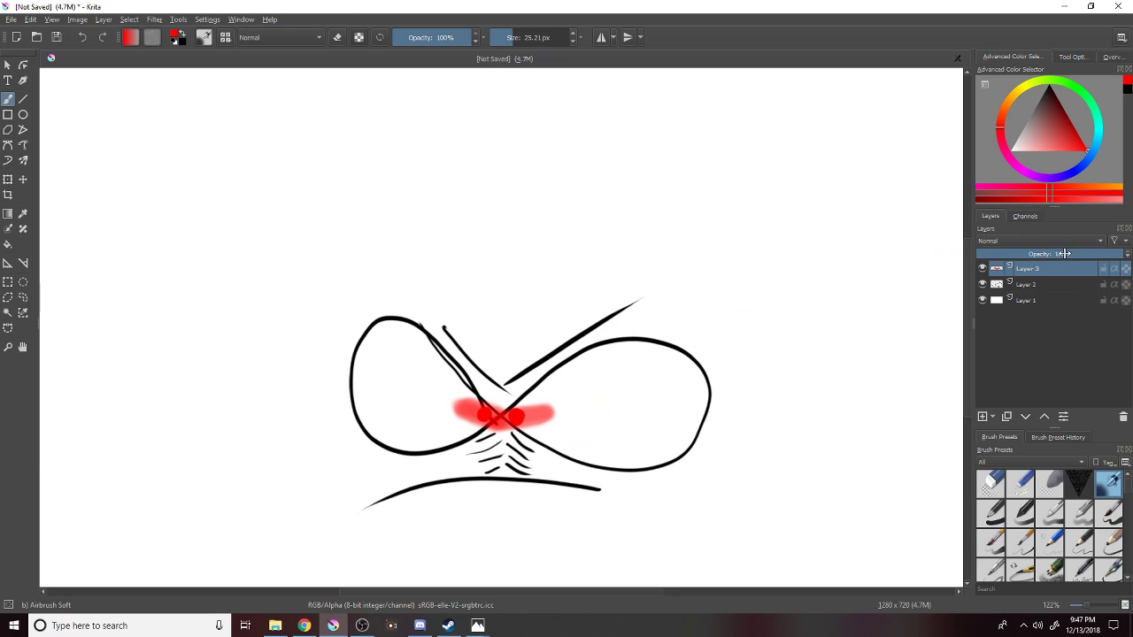
pyautogui.moveTo(805, 392)
pyautogui.mouseDown()
pyautogui.moveTo(809, 430)
pyautogui.moveTo(827, 397)
pyautogui.moveTo(850, 430)
pyautogui.moveTo(844, 409)
pyautogui.mouseUp()
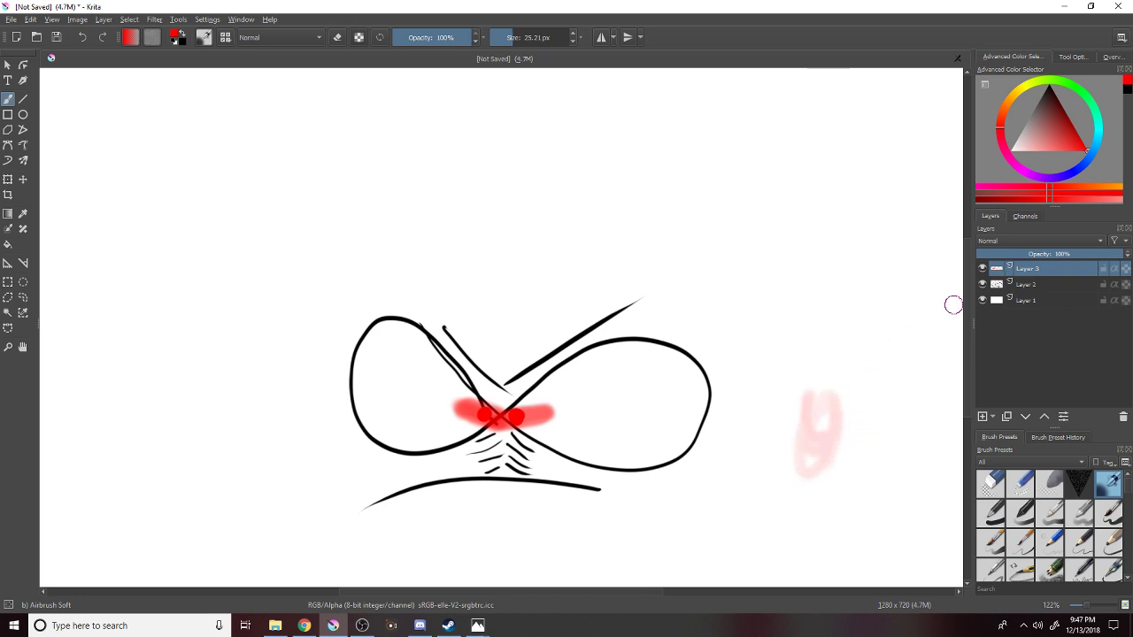
pyautogui.hotkey('ctrl', 'z')
pyautogui.click(1047, 254)
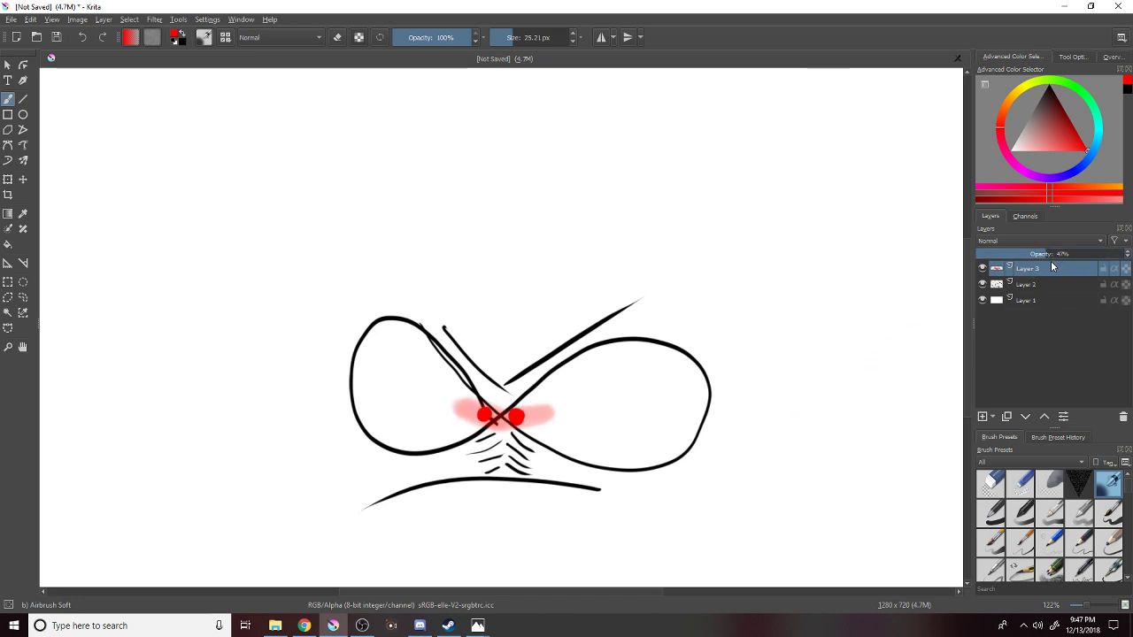
pyautogui.moveTo(1049, 255); pyautogui.dragTo(1060, 255)
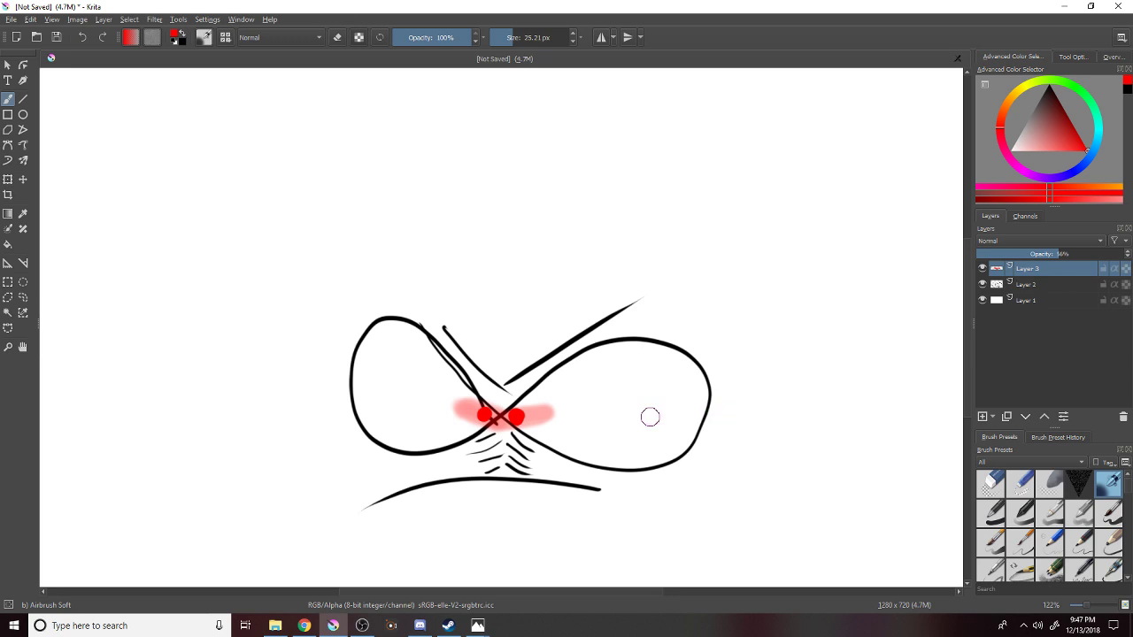
# Save the drawing as the JPEG image oofo.jpg in the Artsy Stuff folder, accepting the JPEG options.
pyautogui.click(10, 19)
pyautogui.click(44, 86)
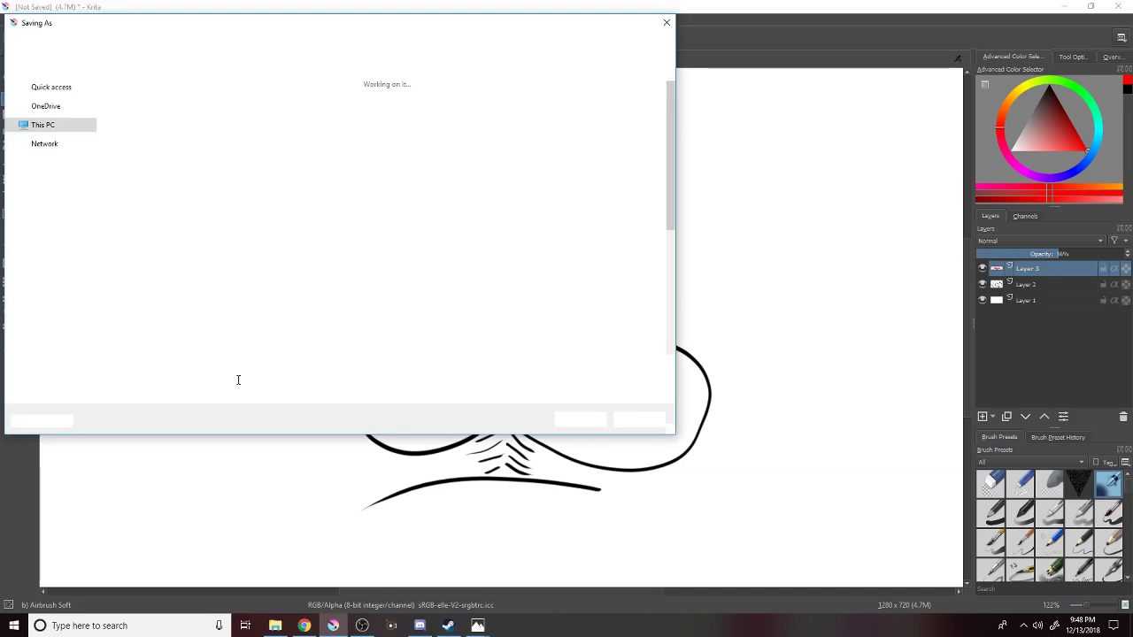
pyautogui.click(228, 398)
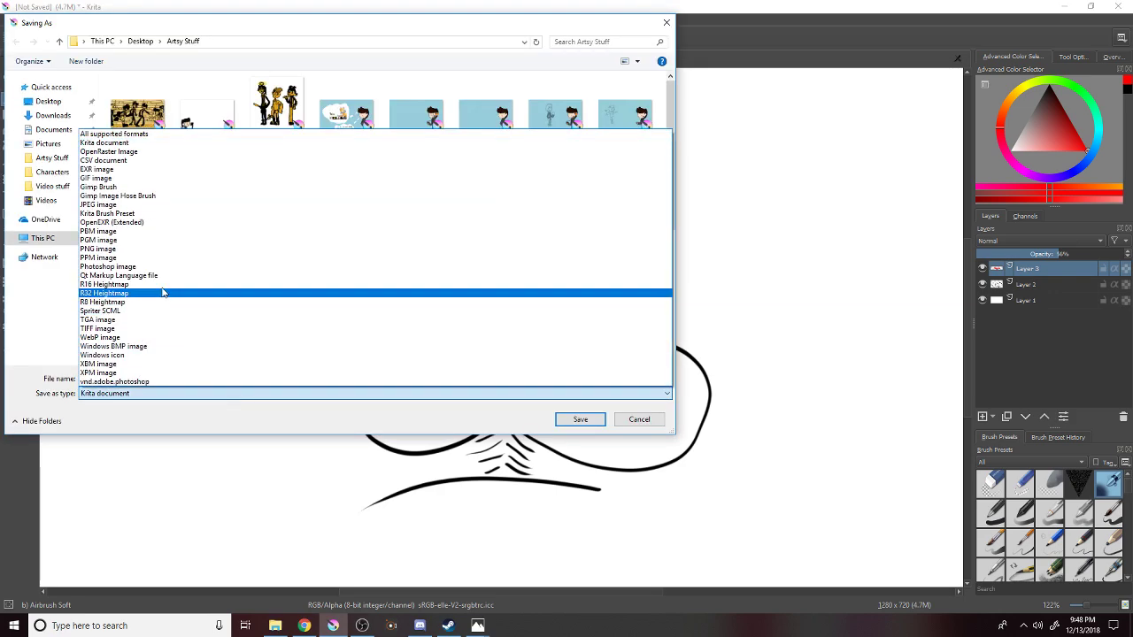
pyautogui.click(160, 207)
pyautogui.click(157, 375)
pyautogui.write('oofo')
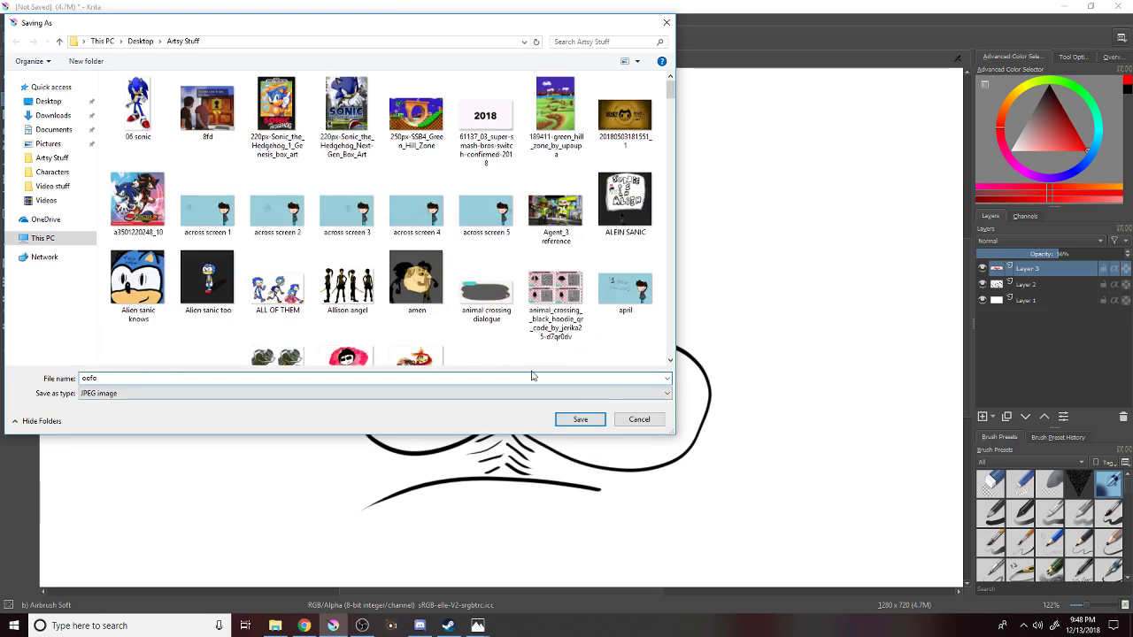
pyautogui.click(586, 420)
pyautogui.click(776, 470)
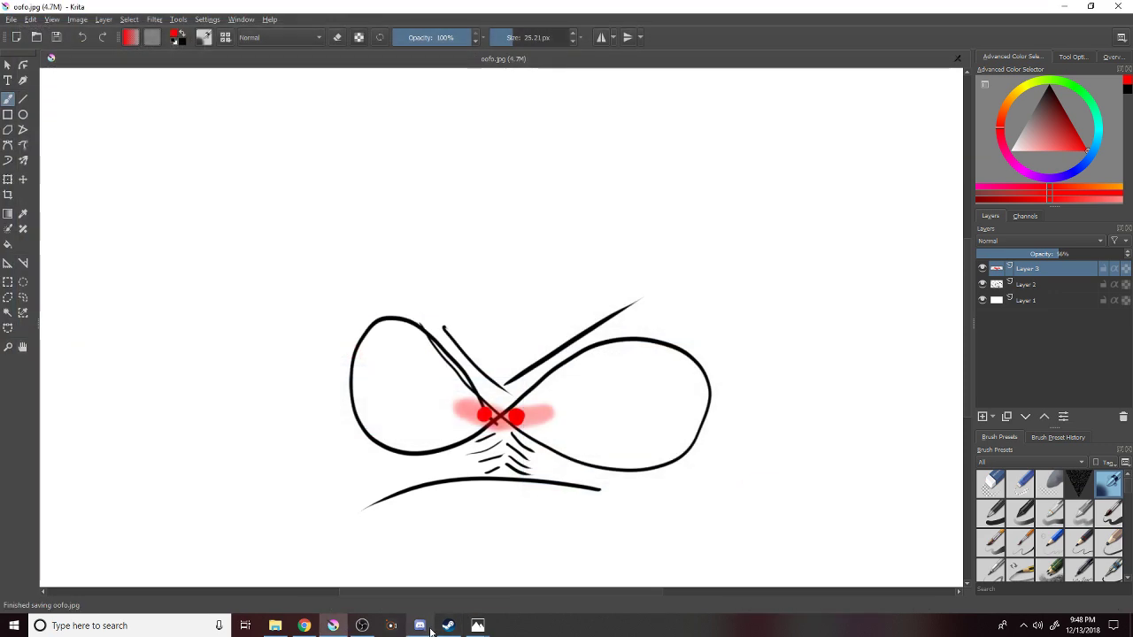
pyautogui.click(419, 624)
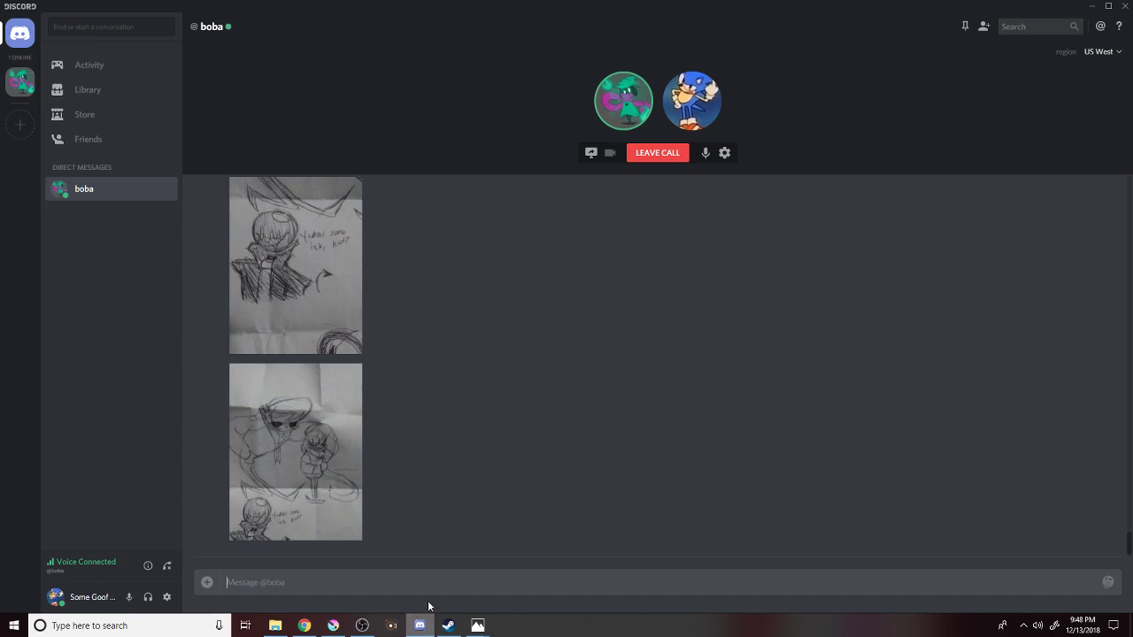
# Attach oofo.jpg via the + upload button and post it in the Discord direct message.
pyautogui.click(204, 583)
pyautogui.write('oofo')
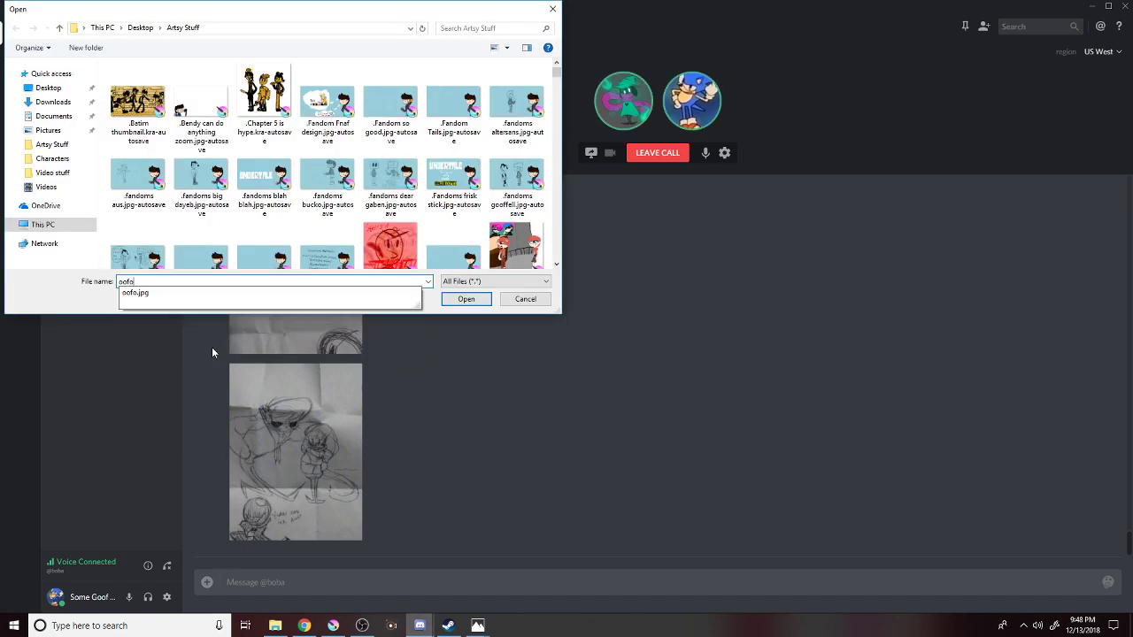
pyautogui.click(226, 292)
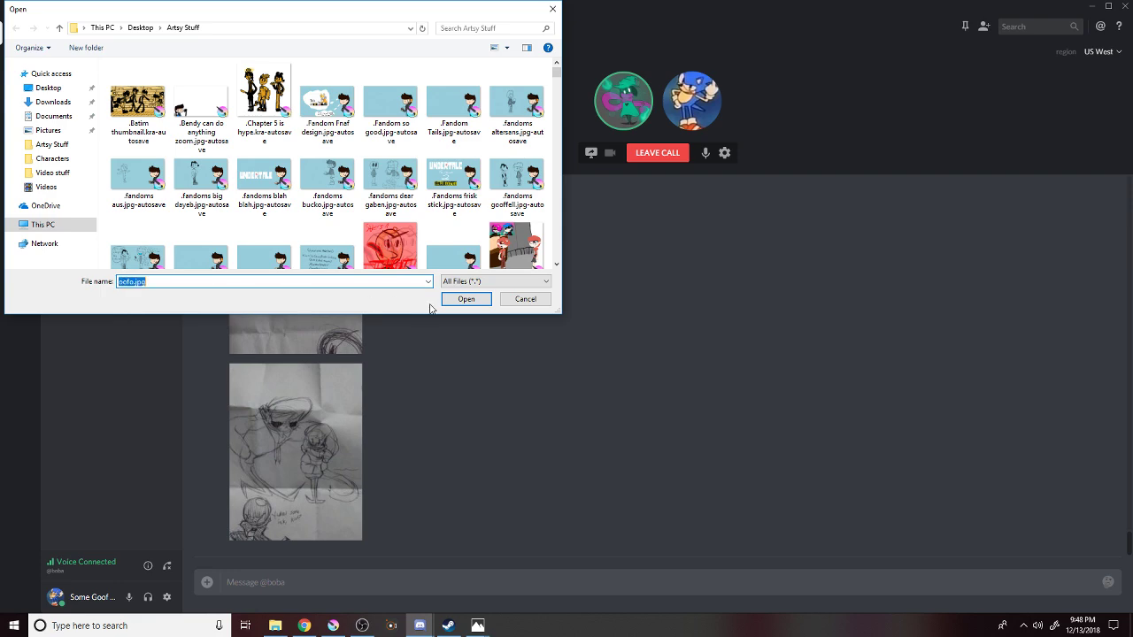
pyautogui.click(459, 306)
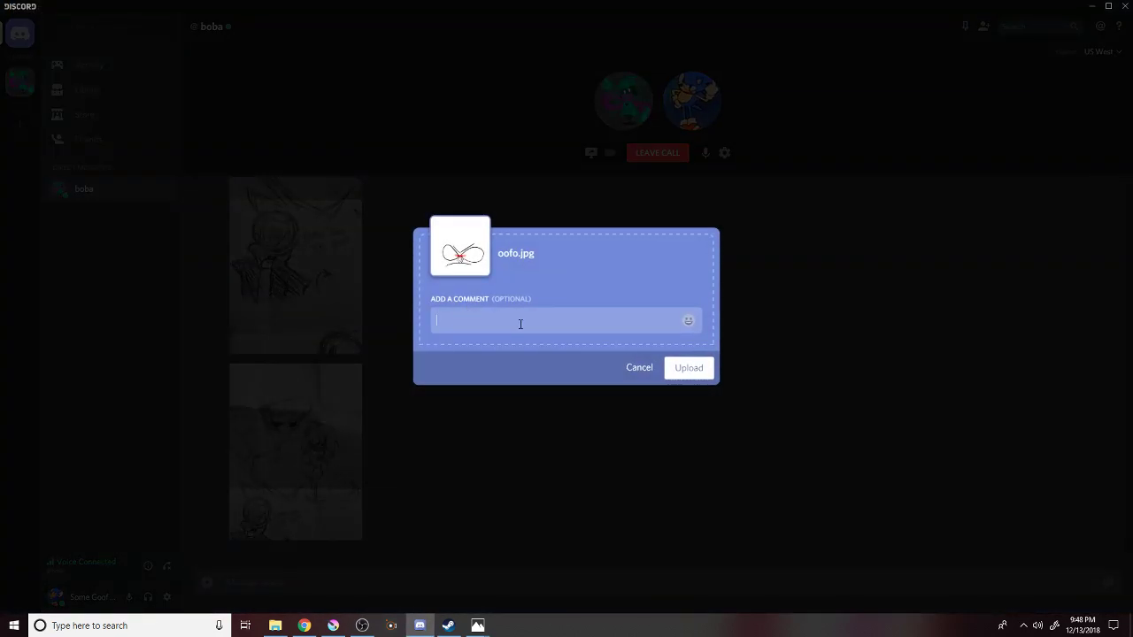
pyautogui.click(693, 370)
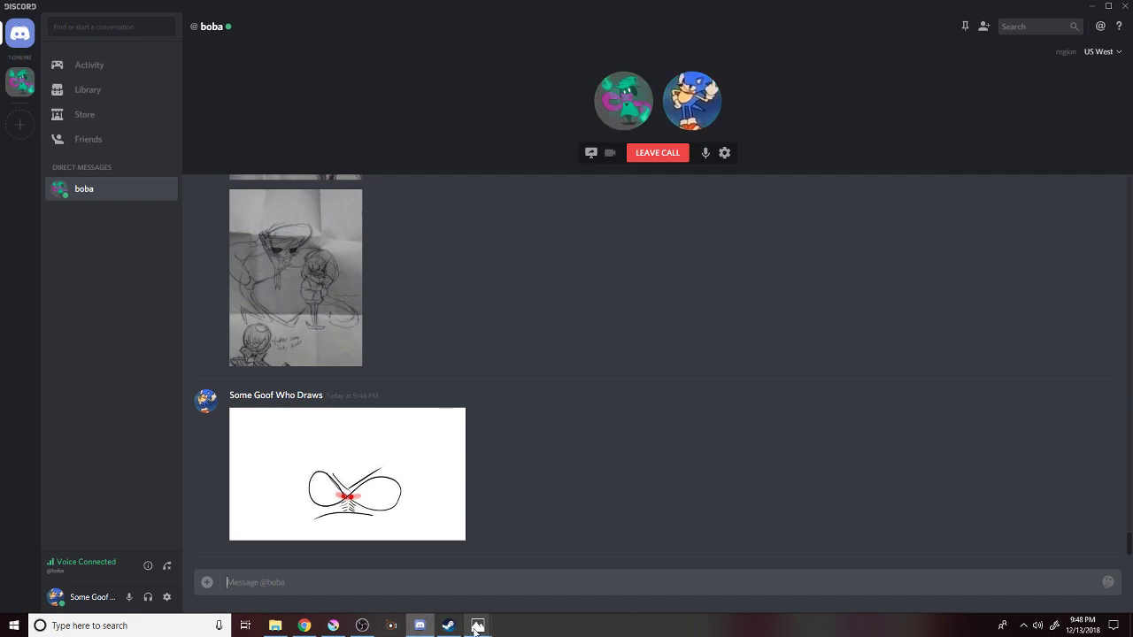
pyautogui.moveTo(477, 623)
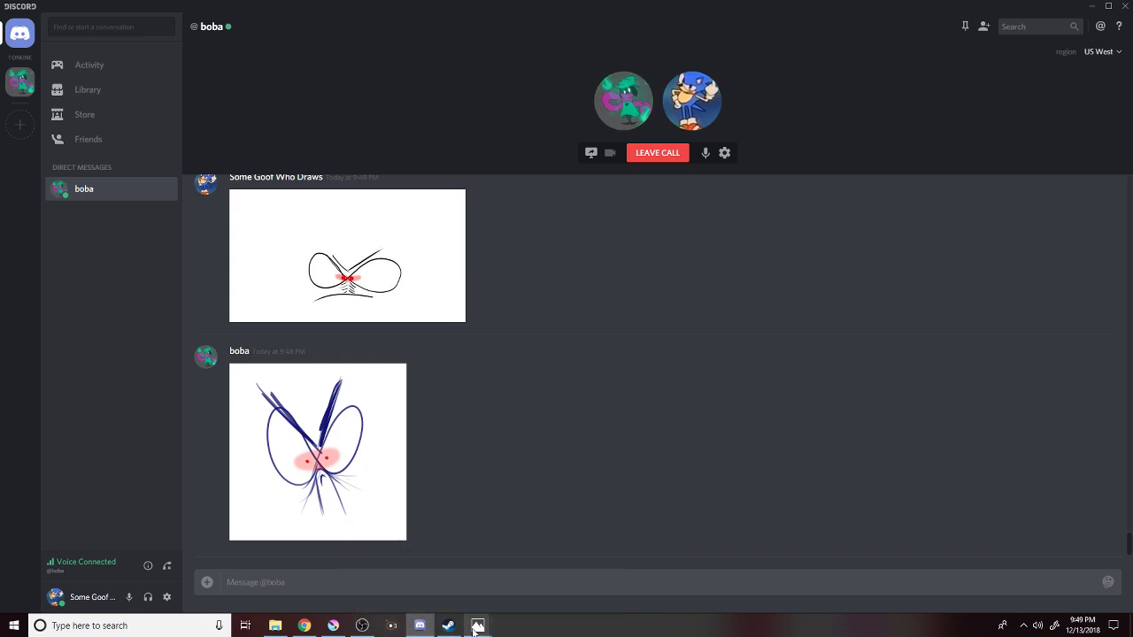
# Bring Windows Photos forward and page ahead through the fandom sketch images.
pyautogui.click(562, 553)
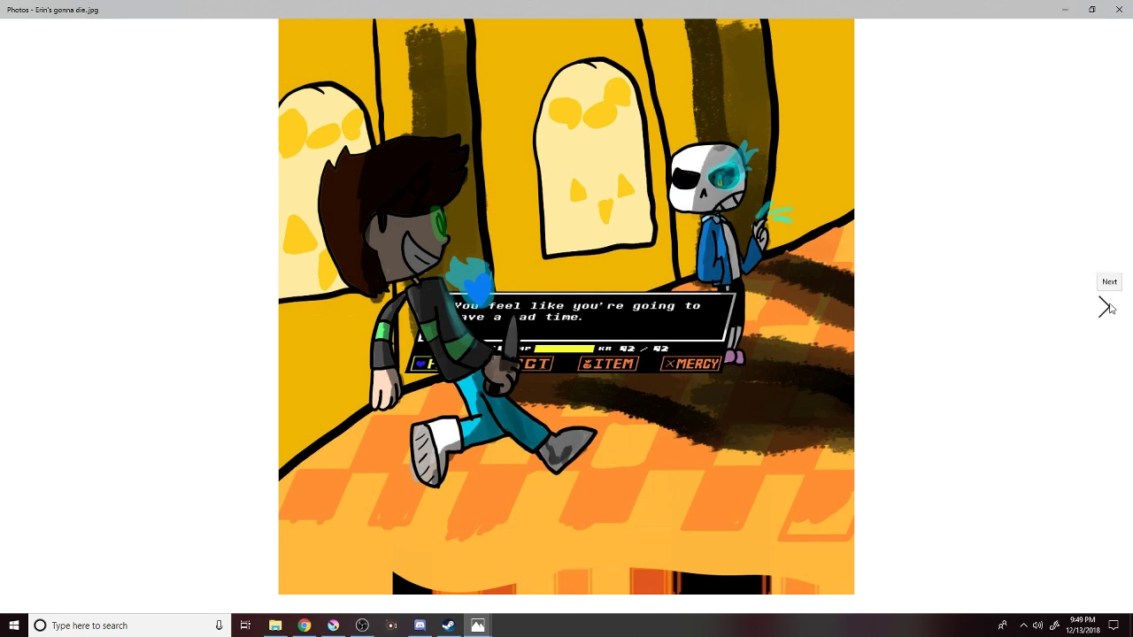
pyautogui.click(1107, 306)
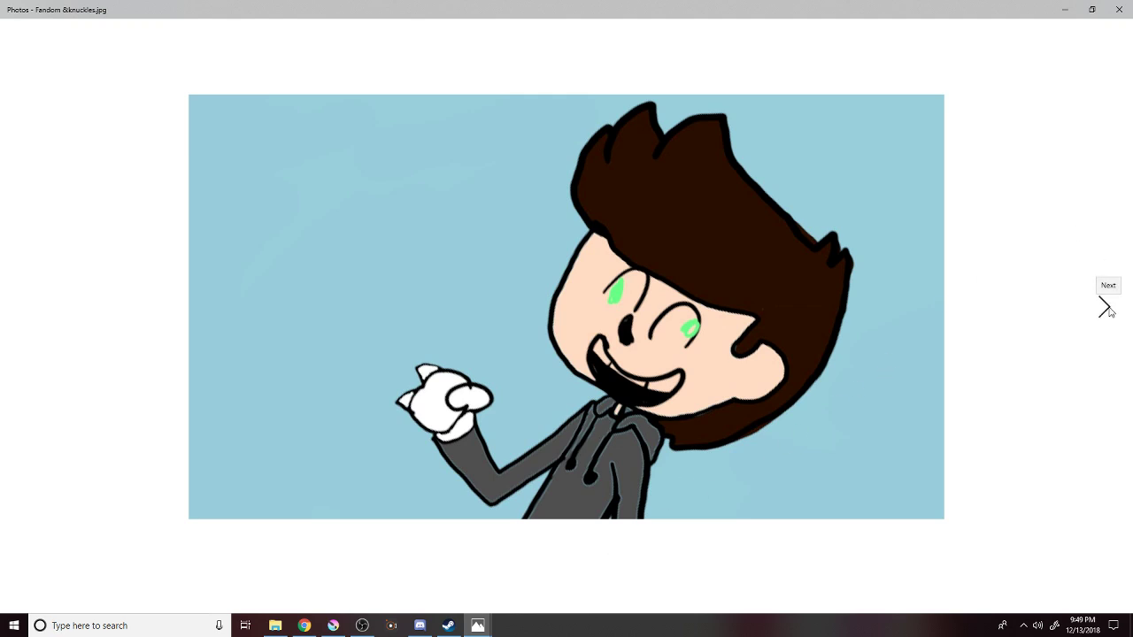
pyautogui.click(1105, 306)
pyautogui.click(1106, 308)
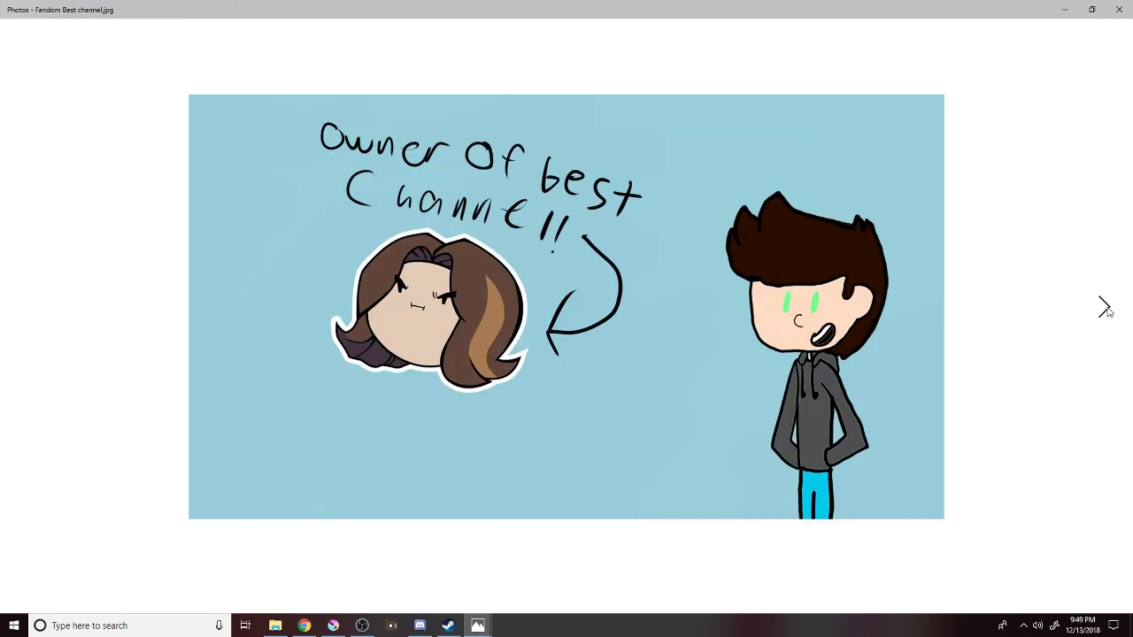
pyautogui.click(1106, 308)
pyautogui.click(1094, 335)
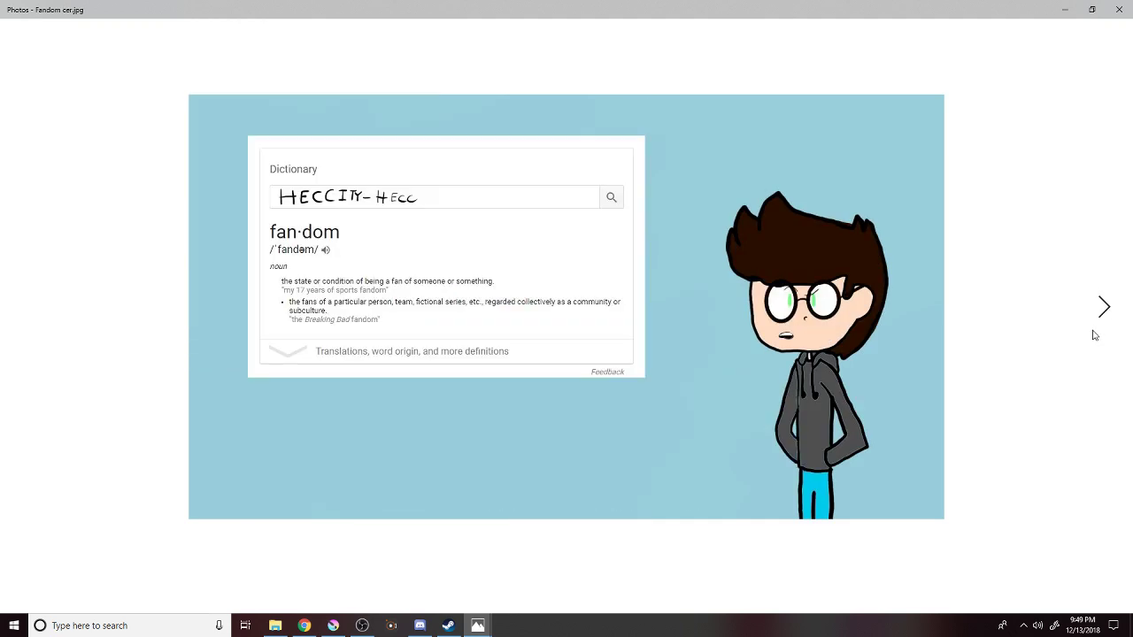
pyautogui.click(1102, 310)
pyautogui.click(1103, 310)
pyautogui.click(1103, 310)
pyautogui.click(1103, 310)
pyautogui.click(1103, 310)
pyautogui.click(1104, 309)
pyautogui.click(1104, 309)
pyautogui.click(1104, 310)
pyautogui.click(1103, 312)
pyautogui.click(1103, 312)
pyautogui.click(1103, 312)
pyautogui.click(1103, 311)
pyautogui.click(1103, 310)
pyautogui.click(1103, 310)
pyautogui.click(1102, 309)
pyautogui.click(1103, 310)
pyautogui.click(1103, 309)
pyautogui.click(1104, 310)
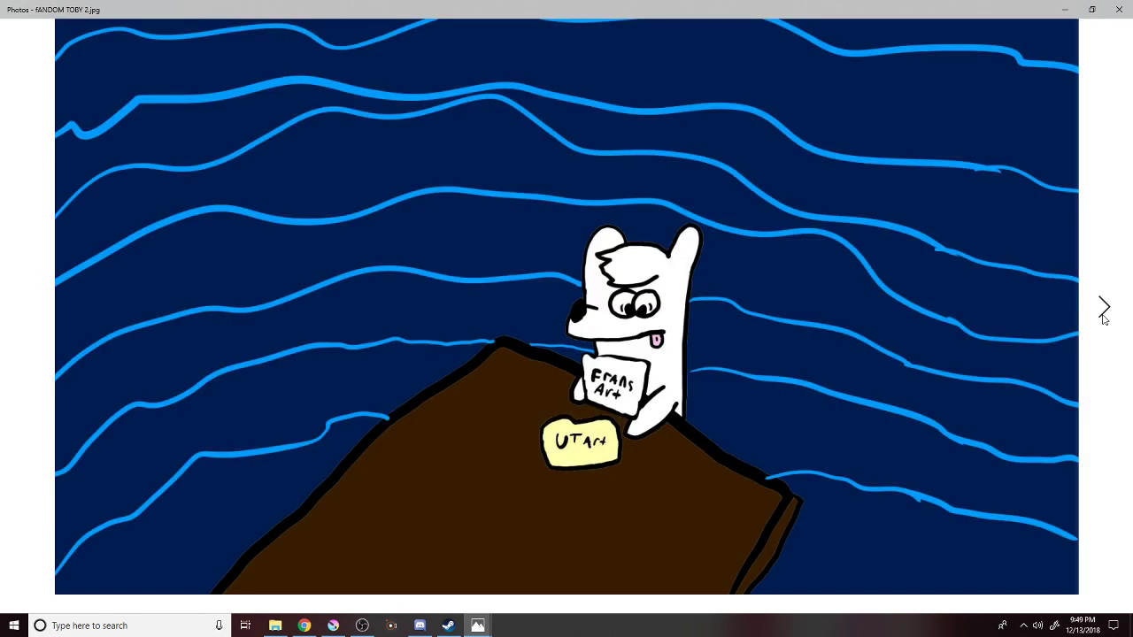
pyautogui.click(1103, 312)
pyautogui.click(1104, 312)
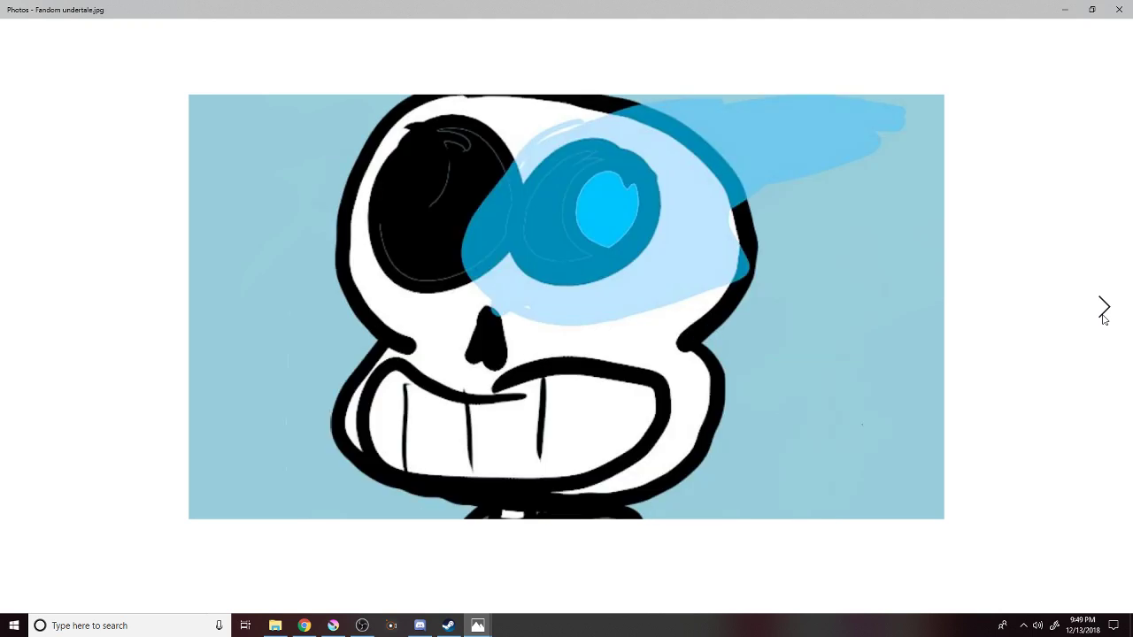
pyautogui.click(1103, 311)
pyautogui.click(1104, 312)
pyautogui.click(1102, 311)
pyautogui.click(1103, 312)
pyautogui.click(1103, 312)
pyautogui.click(1103, 312)
pyautogui.click(1104, 311)
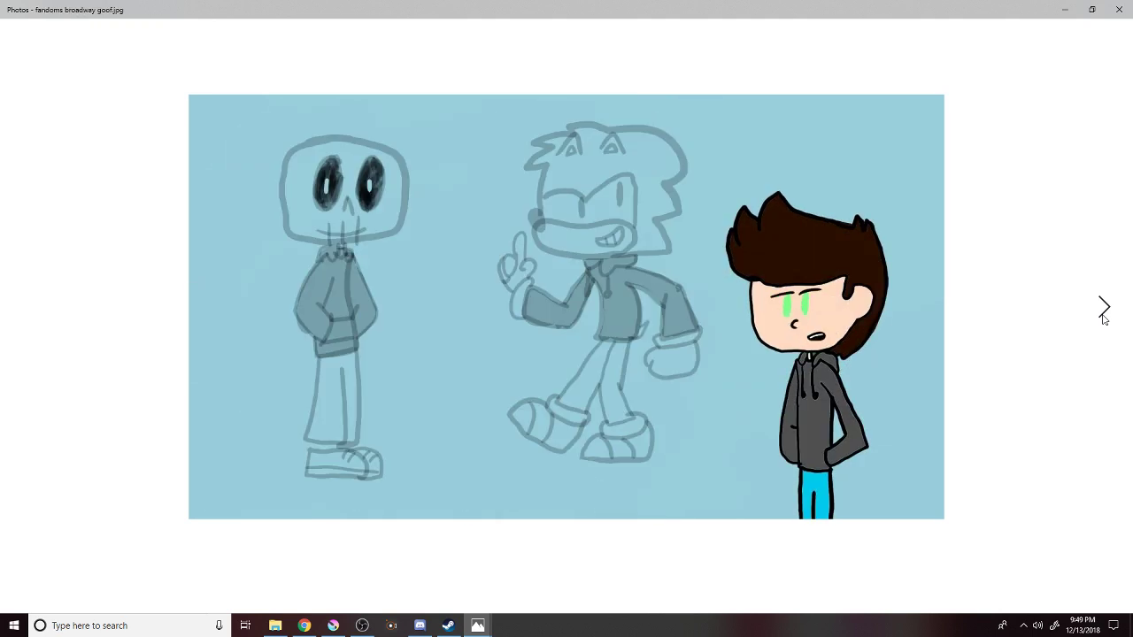
pyautogui.click(1104, 312)
pyautogui.click(1104, 312)
pyautogui.click(1104, 312)
pyautogui.click(1104, 311)
pyautogui.click(1104, 312)
pyautogui.click(1104, 312)
pyautogui.click(1104, 311)
pyautogui.click(1104, 312)
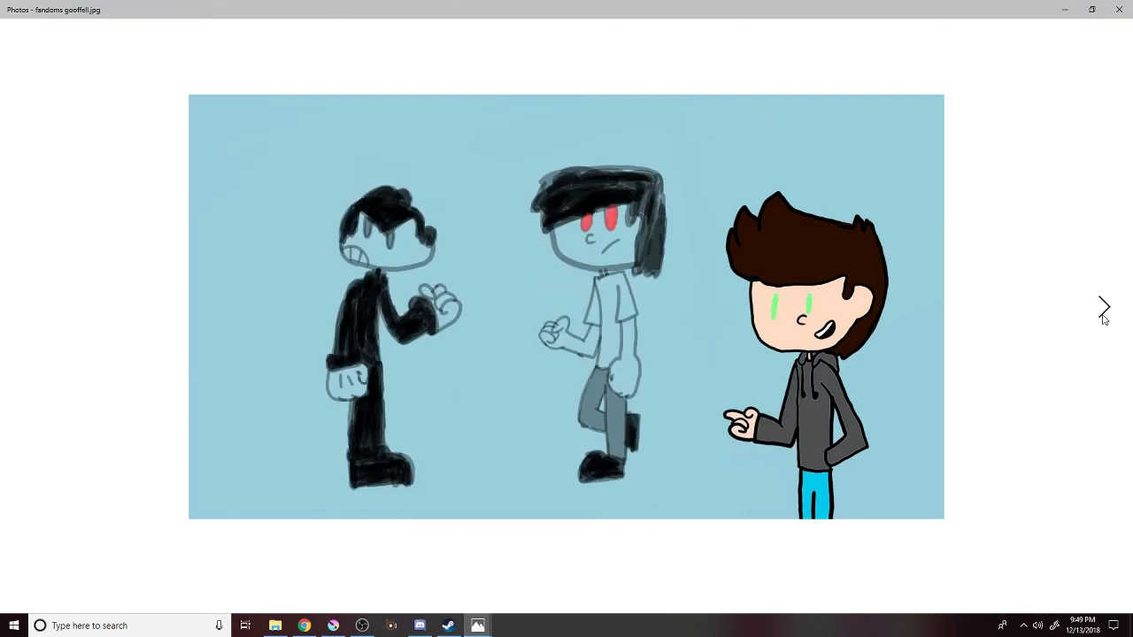
pyautogui.click(1104, 312)
pyautogui.click(1104, 312)
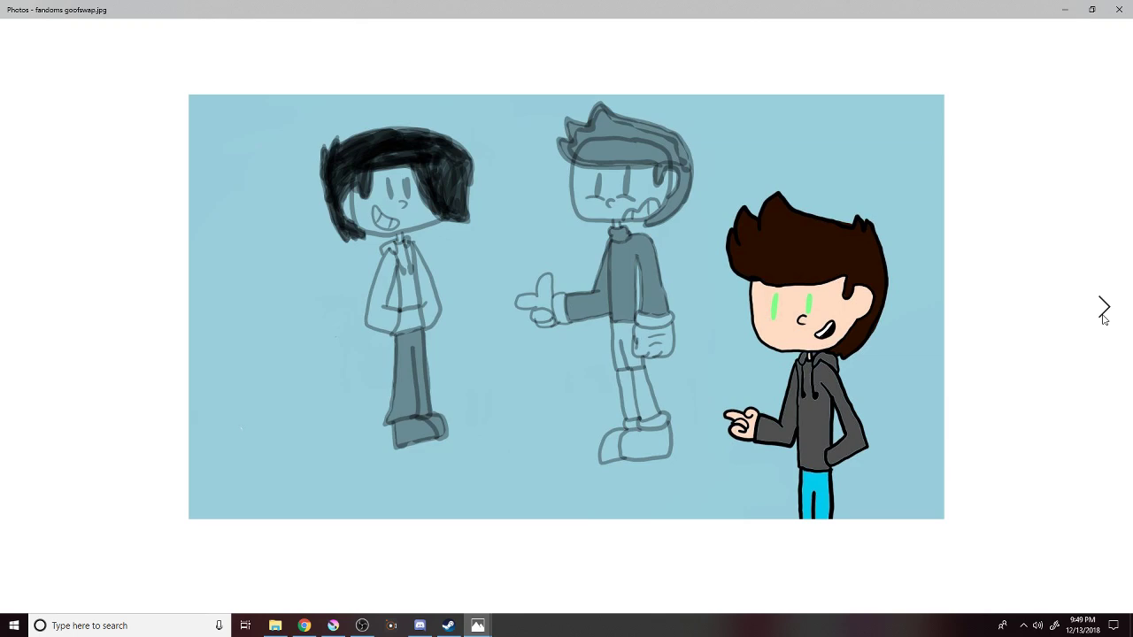
# Step back five images, forward three again, then return to oofo.jpg in Krita.
pyautogui.click(27, 309)
pyautogui.click(28, 310)
pyautogui.click(28, 310)
pyautogui.click(28, 309)
pyautogui.click(28, 310)
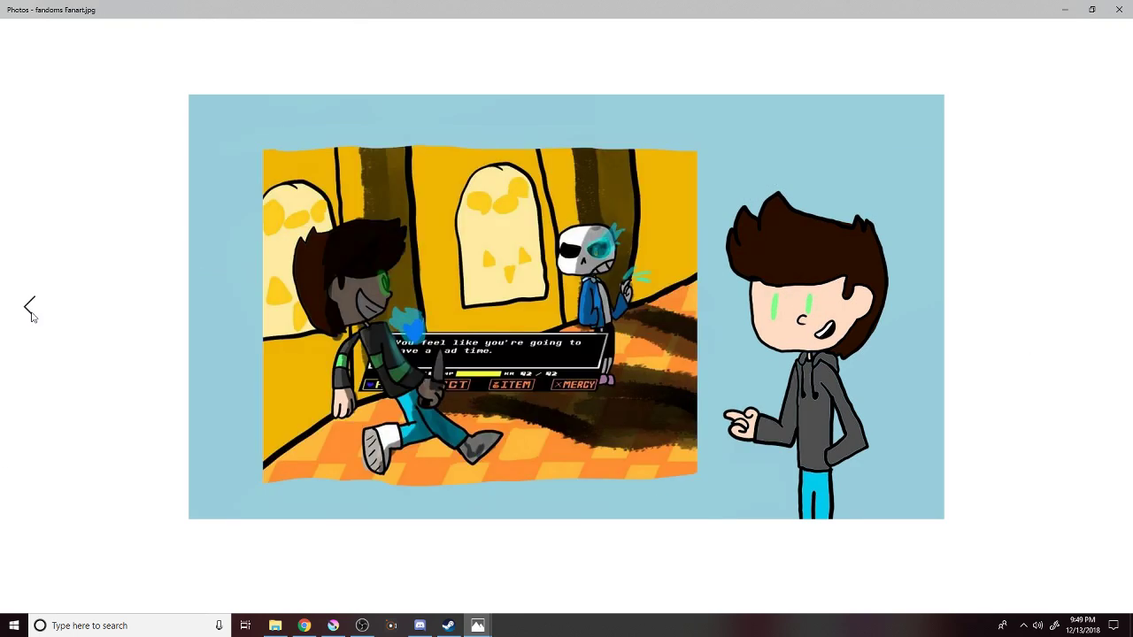
pyautogui.click(1102, 307)
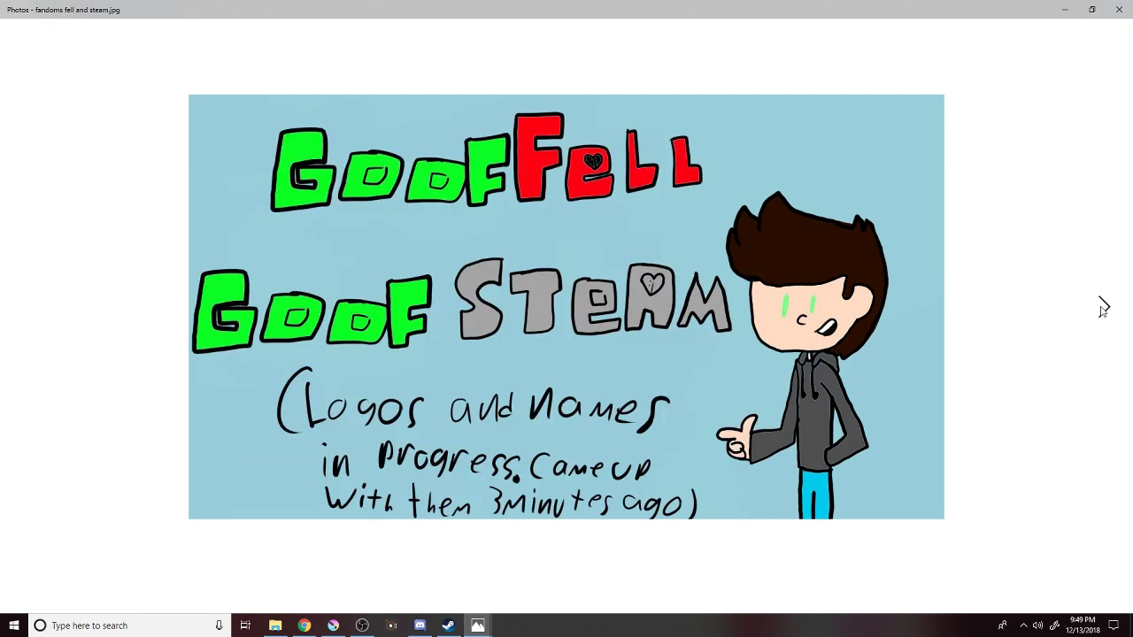
pyautogui.click(1103, 307)
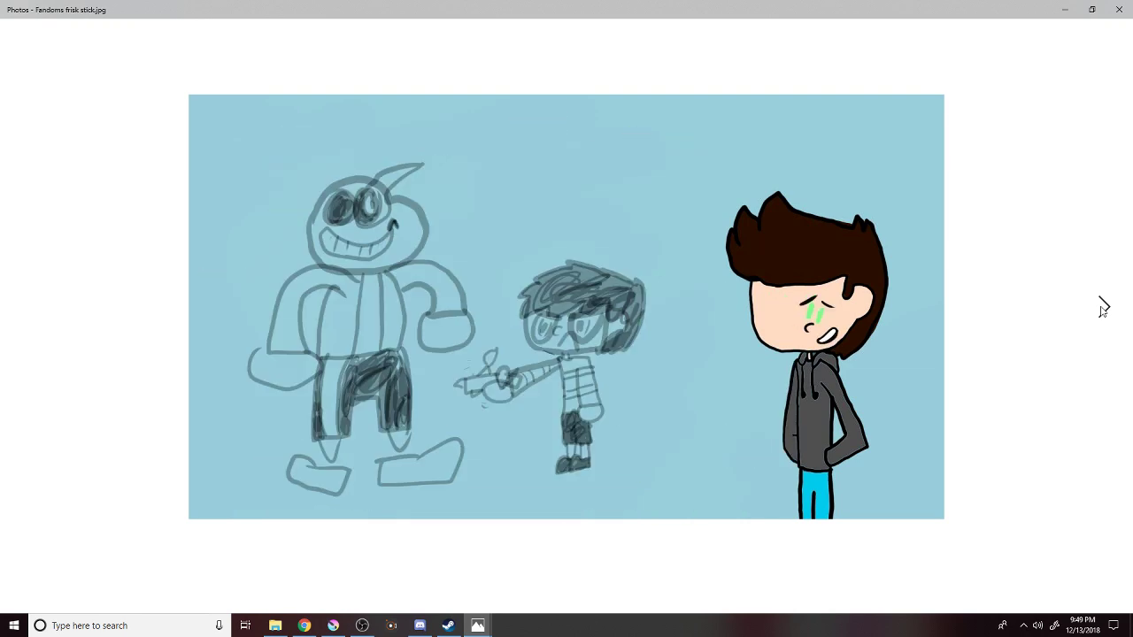
pyautogui.click(1103, 307)
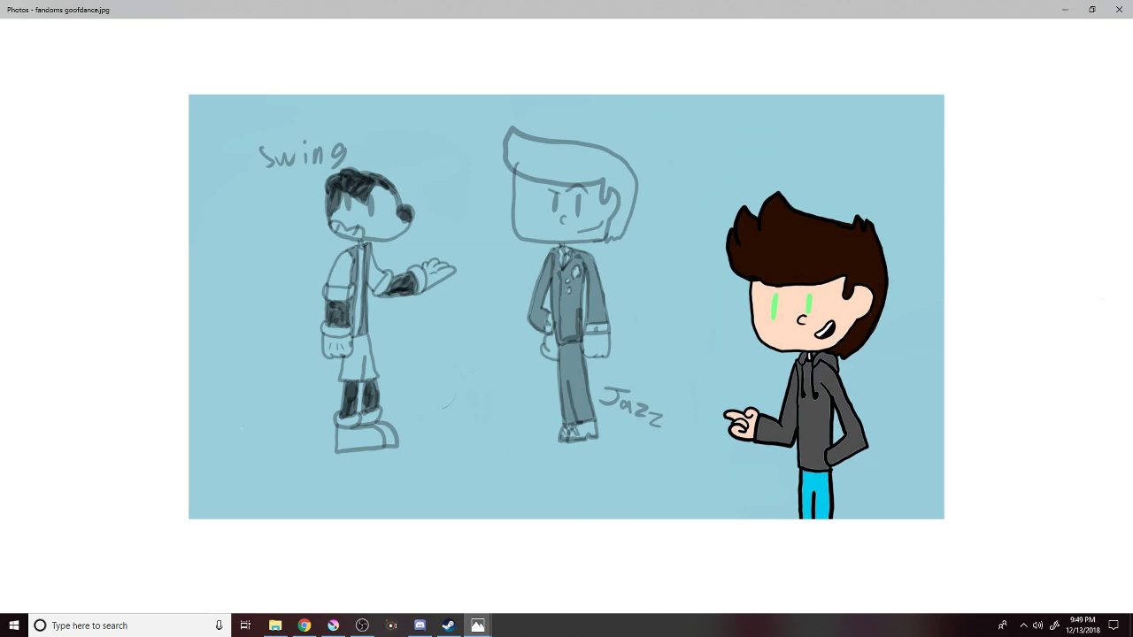
pyautogui.click(320, 625)
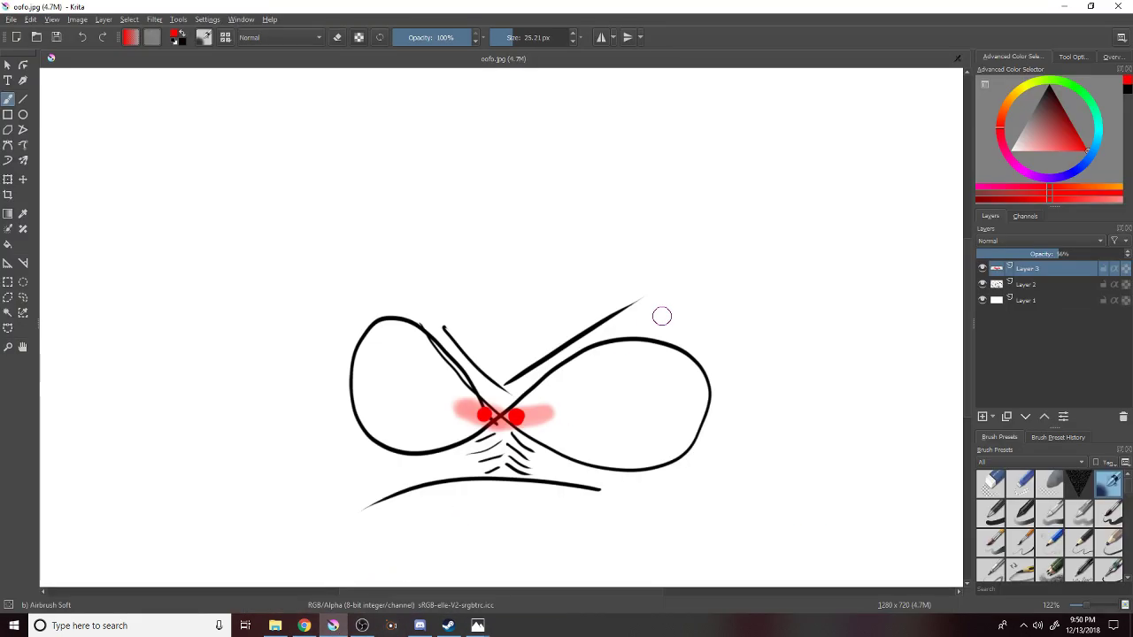
# Switch to Layer 2 and try a red airbrush oval at upper right, then undo it.
pyautogui.click(1046, 297)
pyautogui.click(1047, 285)
pyautogui.moveTo(908, 190)
pyautogui.mouseDown()
pyautogui.moveTo(726, 250)
pyautogui.moveTo(920, 159)
pyautogui.mouseUp()
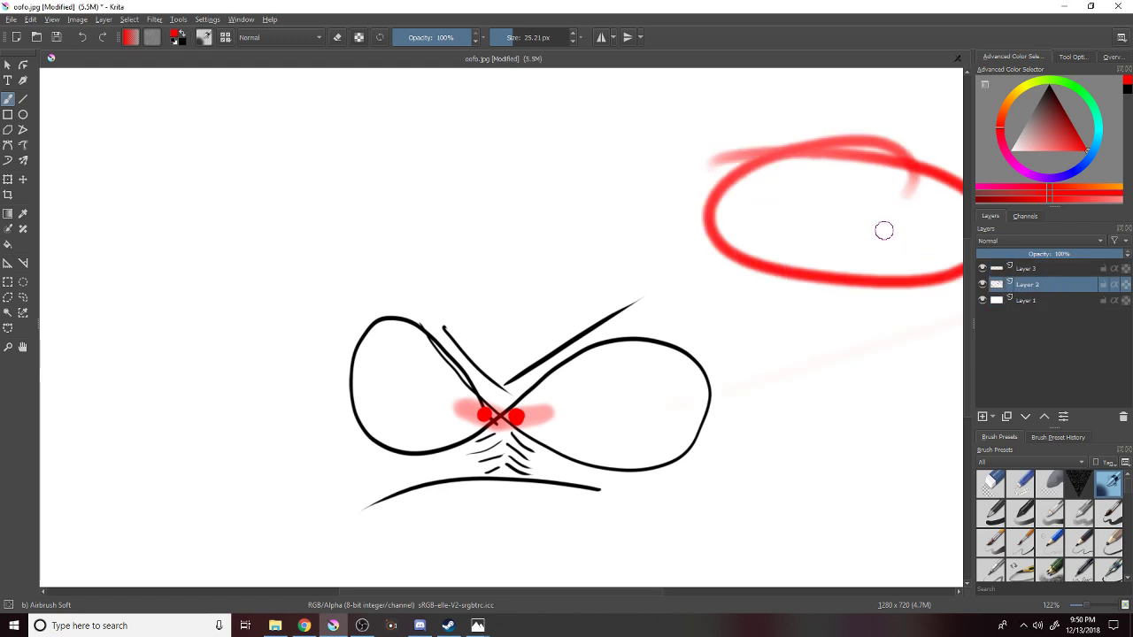
pyautogui.hotkey('ctrl', 'z')
# Switch to the Basic-5 Size brush in black and sketch trial ovals freehand, undoing them.
pyautogui.click(991, 513)
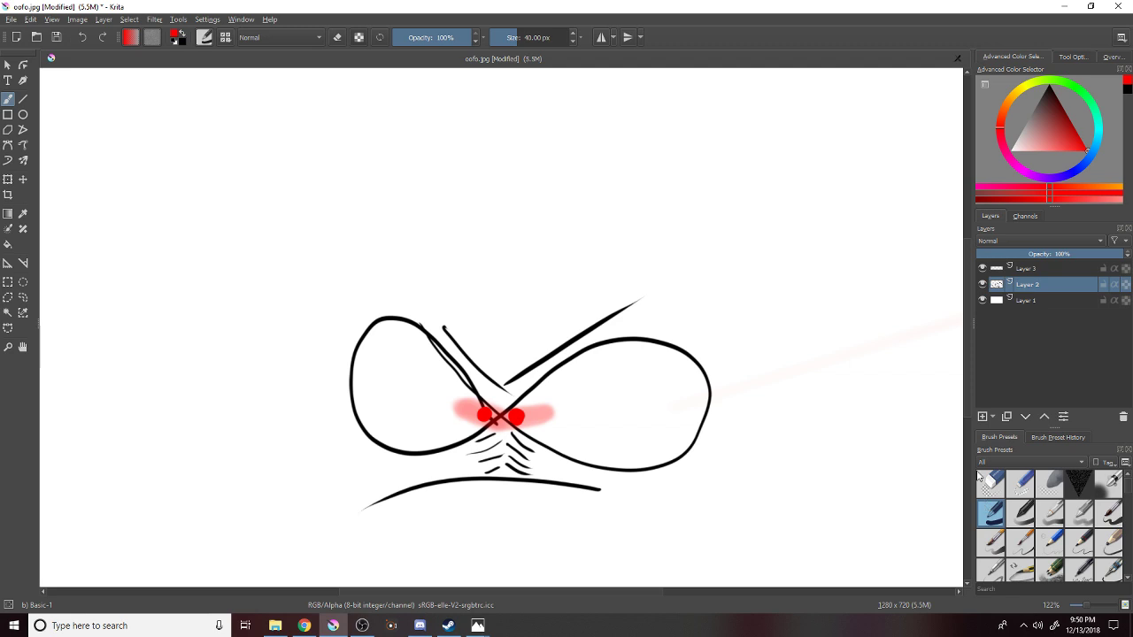
pyautogui.click(1108, 513)
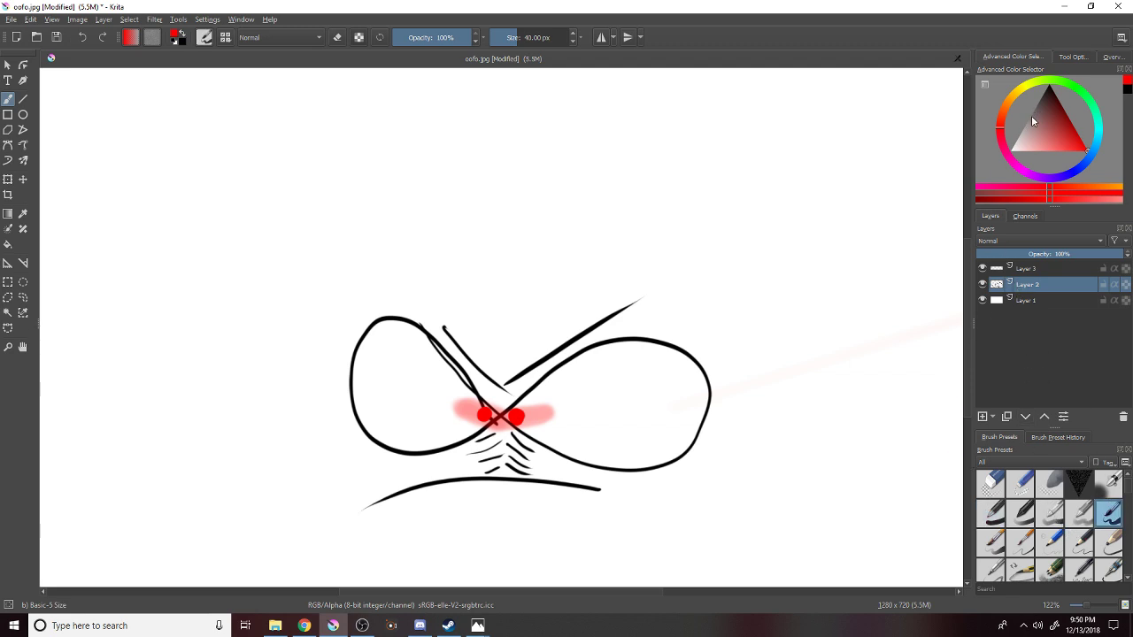
pyautogui.click(1035, 116)
pyautogui.moveTo(758, 169)
pyautogui.mouseDown()
pyautogui.moveTo(771, 145)
pyautogui.moveTo(690, 223)
pyautogui.mouseUp()
pyautogui.hotkey('ctrl', 'z')
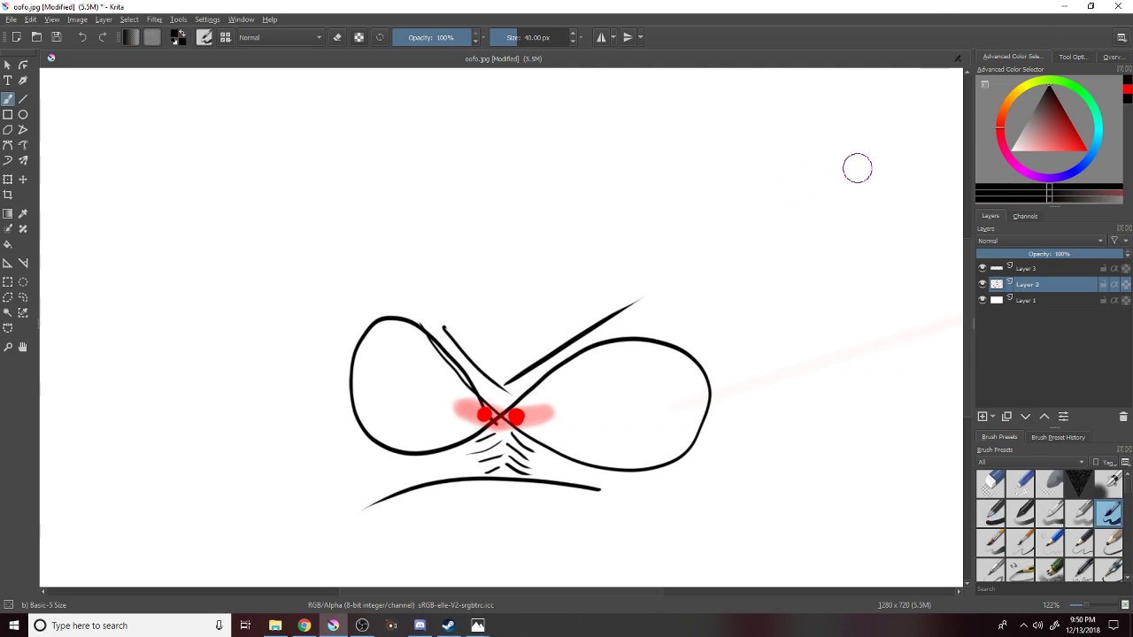
pyautogui.hotkey('ctrl', 'shift', 'z')
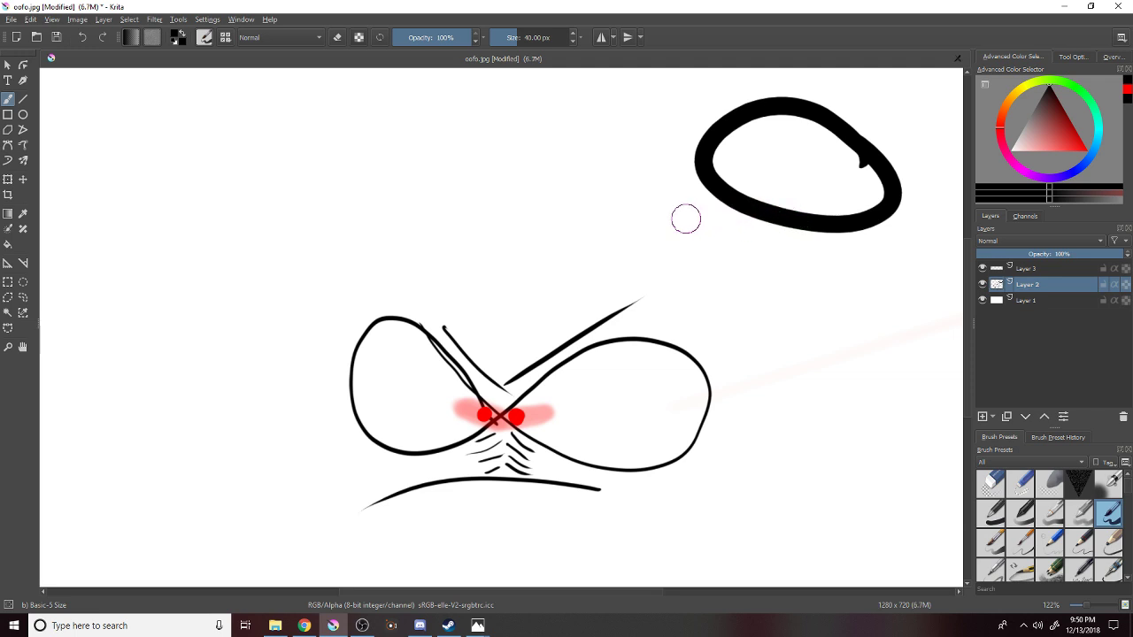
pyautogui.click(7, 245)
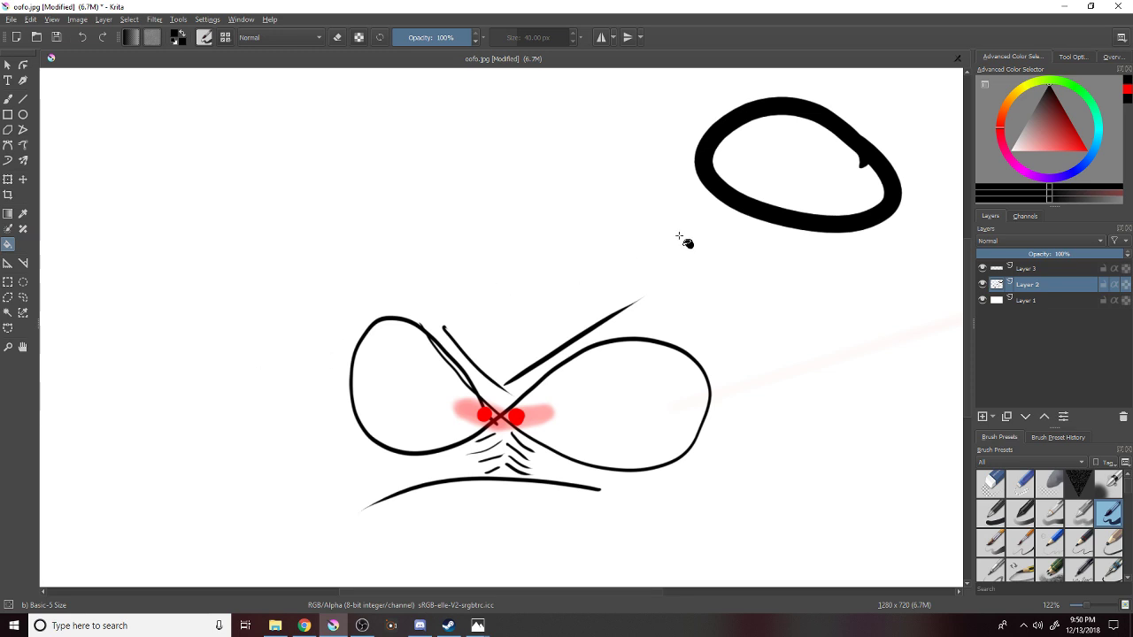
pyautogui.click(7, 99)
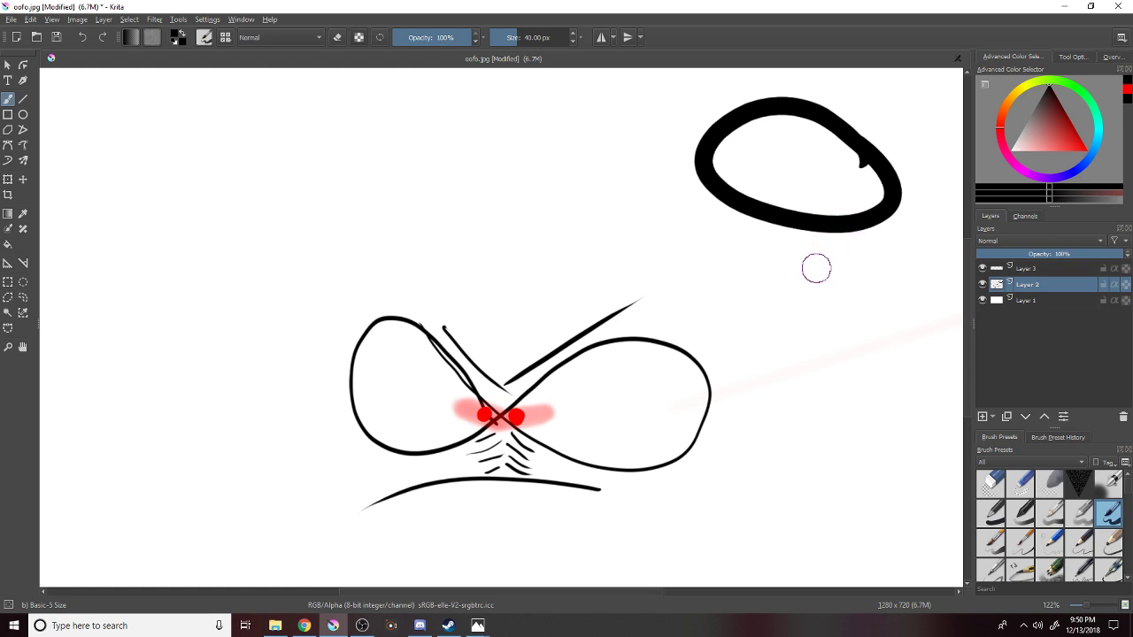
pyautogui.hotkey('ctrl', 'z')
pyautogui.moveTo(841, 176)
pyautogui.mouseDown()
pyautogui.moveTo(876, 195)
pyautogui.moveTo(795, 181)
pyautogui.moveTo(866, 256)
pyautogui.moveTo(852, 203)
pyautogui.mouseUp()
pyautogui.hotkey('ctrl', 'z')
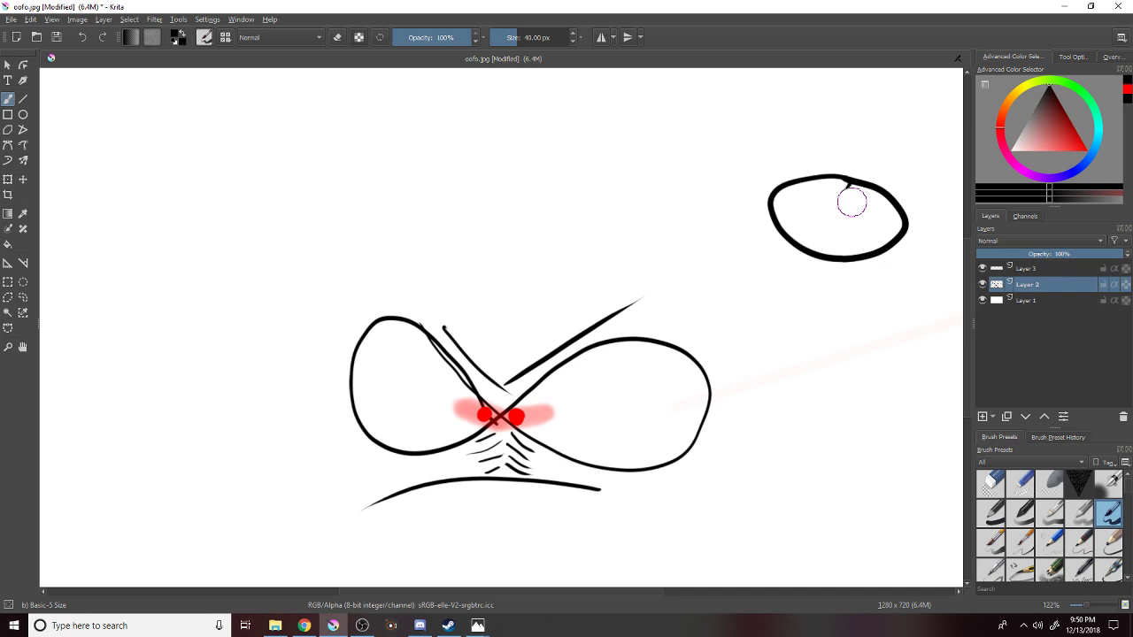
pyautogui.hotkey('ctrl', 'z')
# Draw a black ellipse outline at upper right using the Ellipse tool at 16.70 px.
pyautogui.click(23, 114)
pyautogui.moveTo(127, 122); pyautogui.dragTo(489, 276)
pyautogui.hotkey('ctrl', 'z')
pyautogui.click(514, 37)
pyautogui.moveTo(590, 120); pyautogui.dragTo(899, 339)
pyautogui.hotkey('ctrl', 'z')
pyautogui.moveTo(671, 125); pyautogui.dragTo(872, 273)
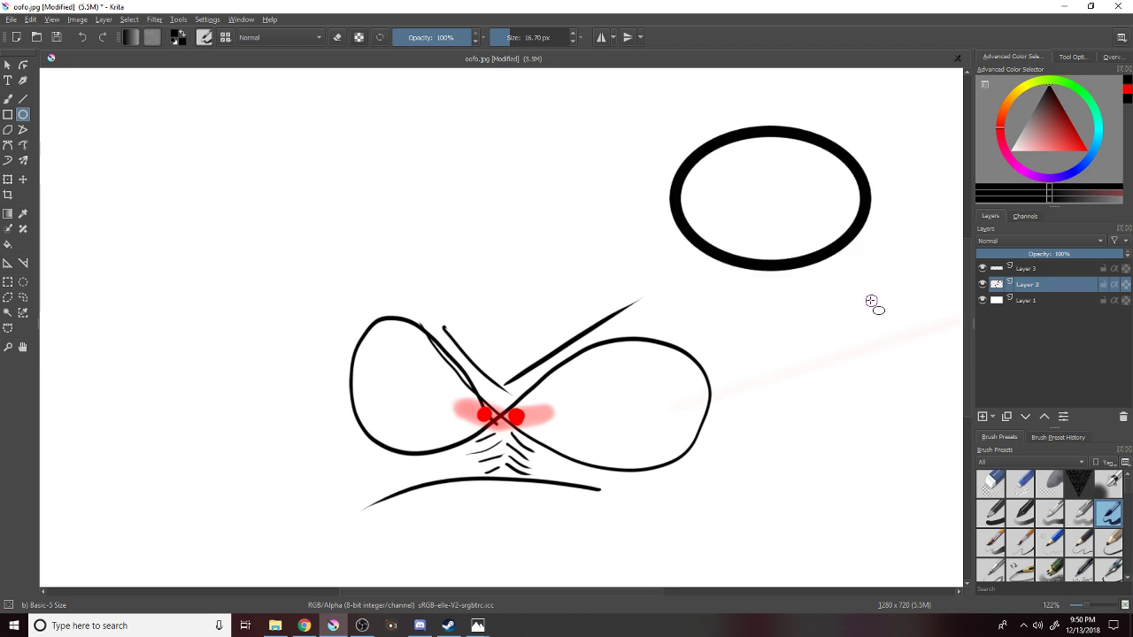
# Magic-wand select the white interior of the black oval, then return to the Freehand Brush.
pyautogui.click(8, 98)
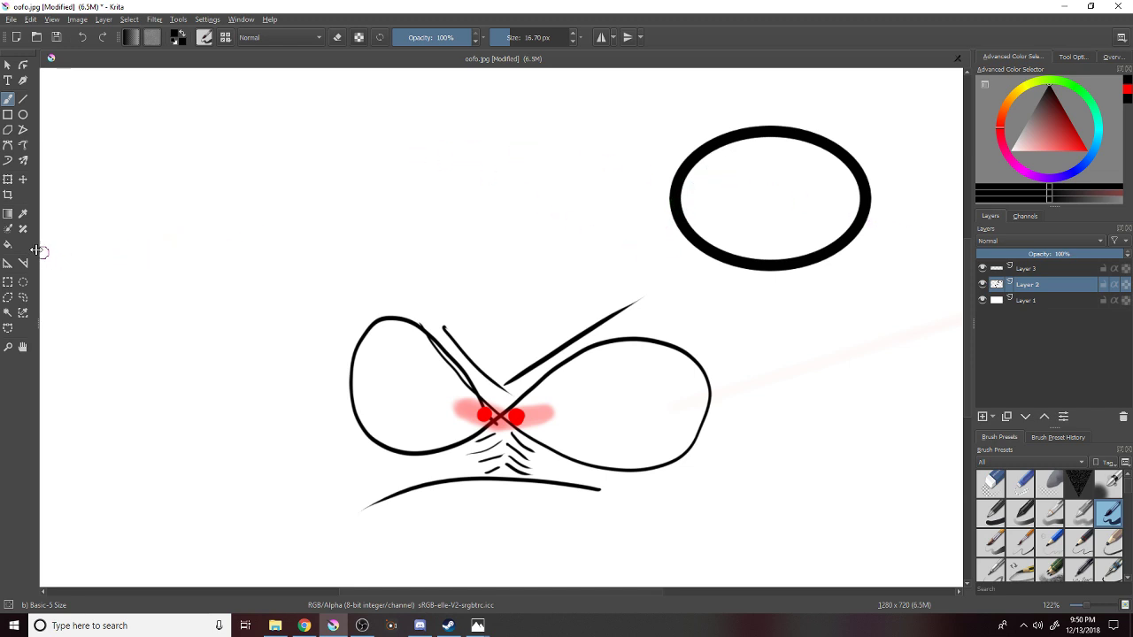
pyautogui.click(8, 246)
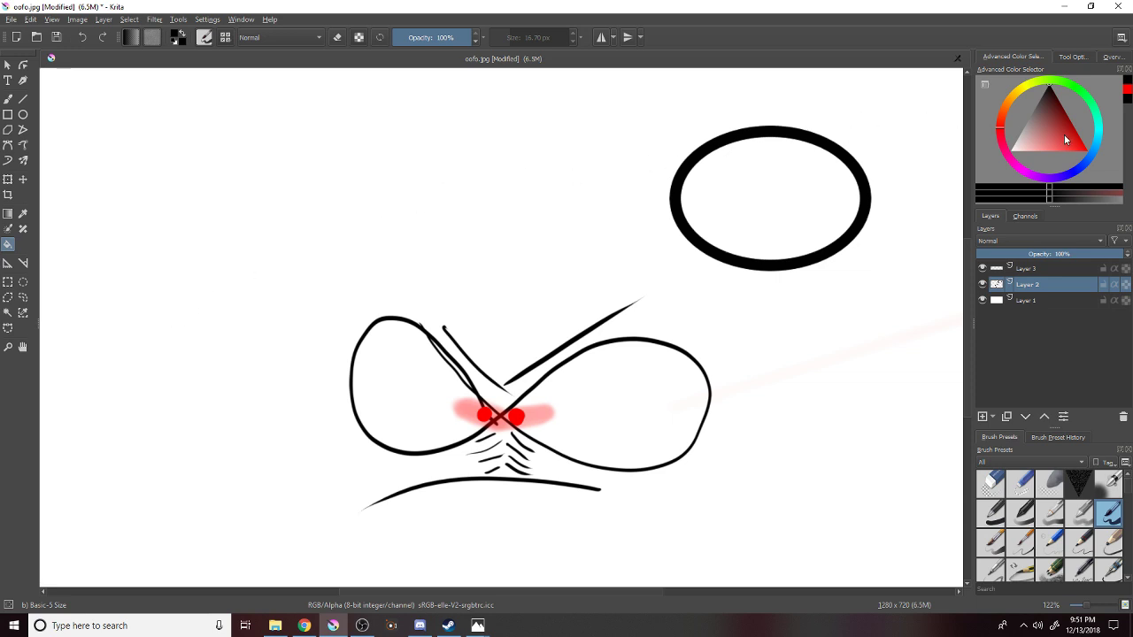
pyautogui.click(8, 312)
pyautogui.click(799, 239)
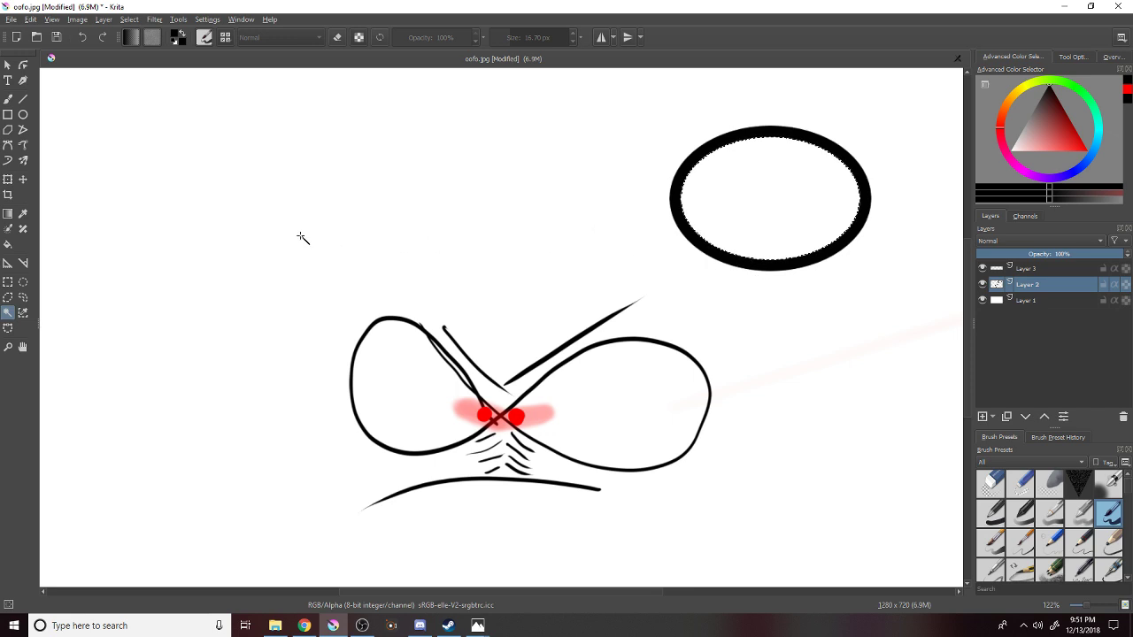
pyautogui.click(8, 100)
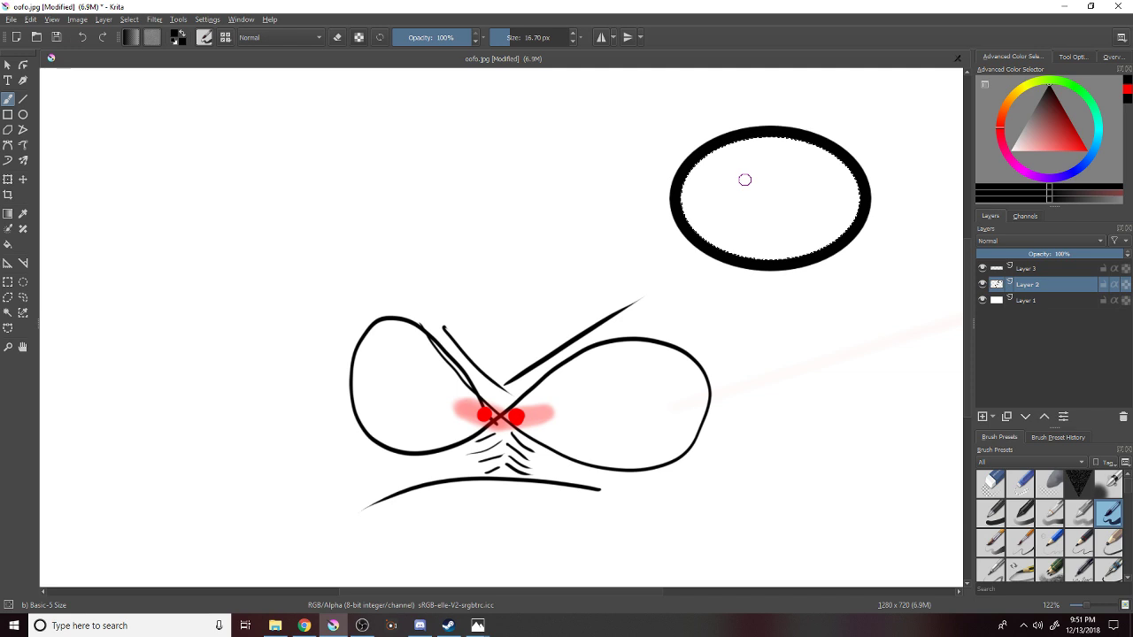
# Set the painting colour to red, paint inside the selected oval, and clear the selection.
pyautogui.moveTo(1049, 137); pyautogui.dragTo(1087, 151)
pyautogui.moveTo(811, 186)
pyautogui.mouseDown()
pyautogui.moveTo(848, 145)
pyautogui.moveTo(857, 158)
pyautogui.moveTo(733, 188)
pyautogui.mouseUp()
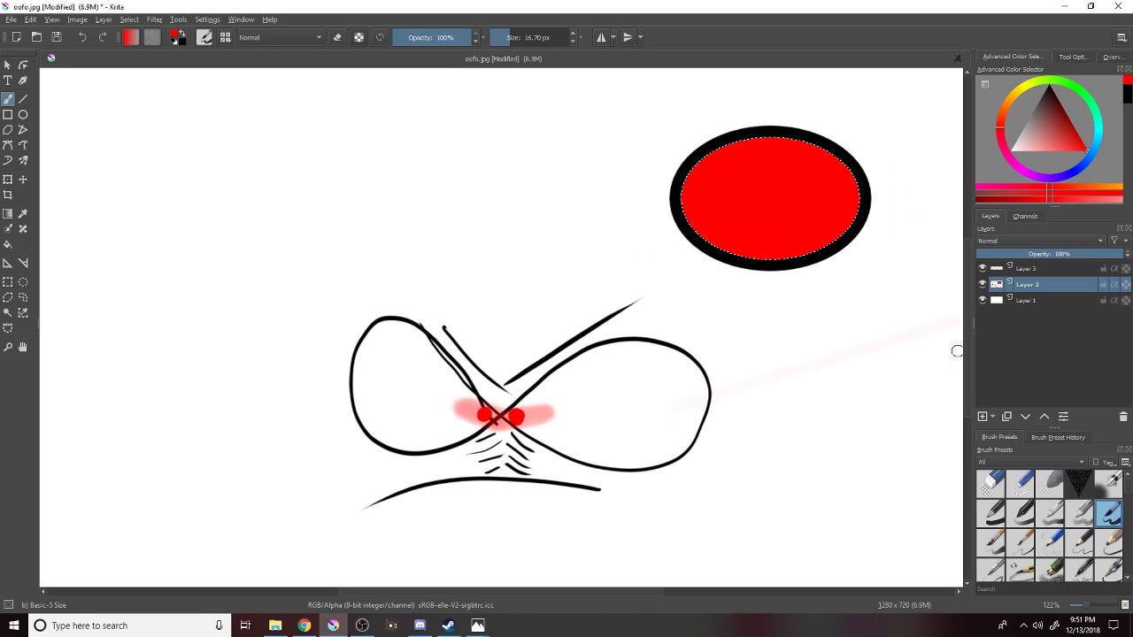
pyautogui.click(23, 282)
pyautogui.click(168, 439)
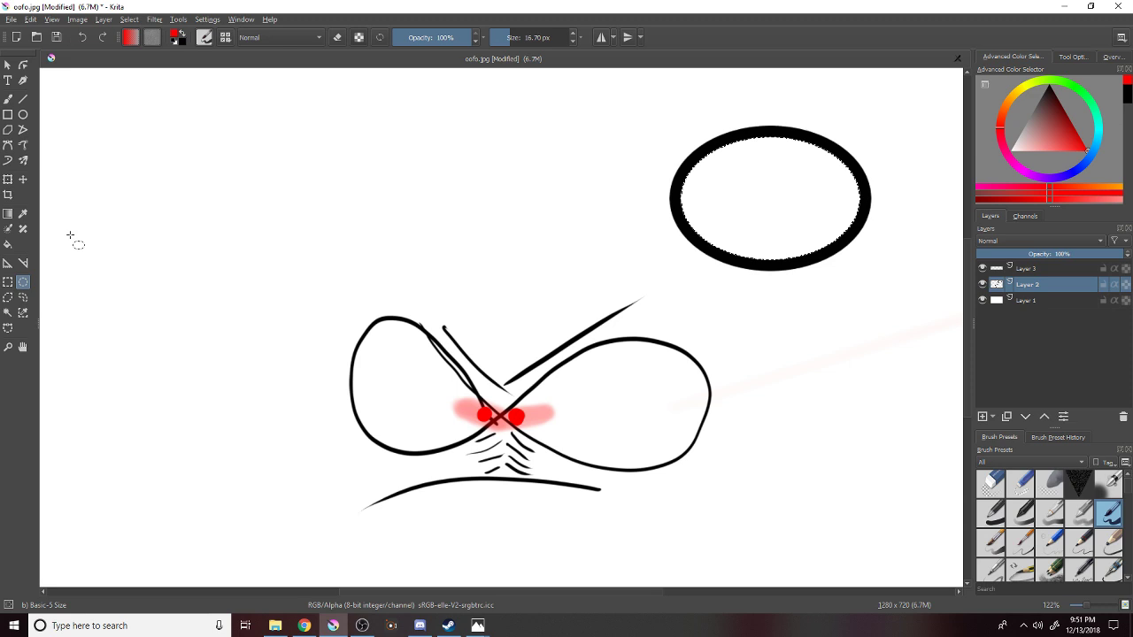
# Paint a small red test mark inside the oval with the freehand brush, then undo it.
pyautogui.click(8, 99)
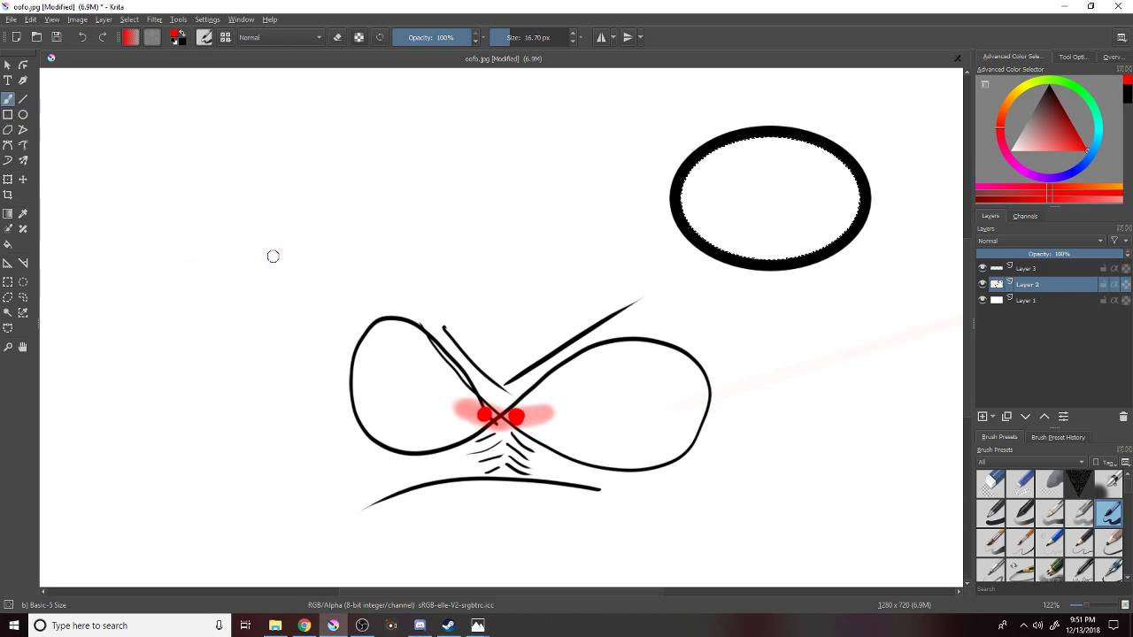
pyautogui.moveTo(701, 218); pyautogui.dragTo(699, 225)
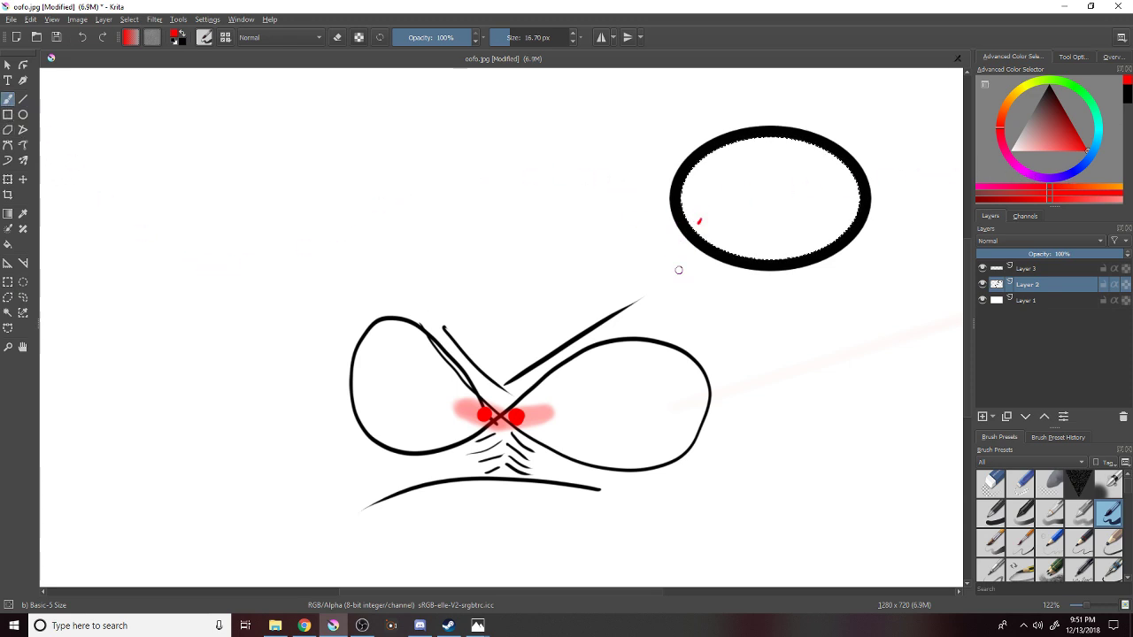
pyautogui.hotkey('ctrl', 'z')
pyautogui.press('Tab')
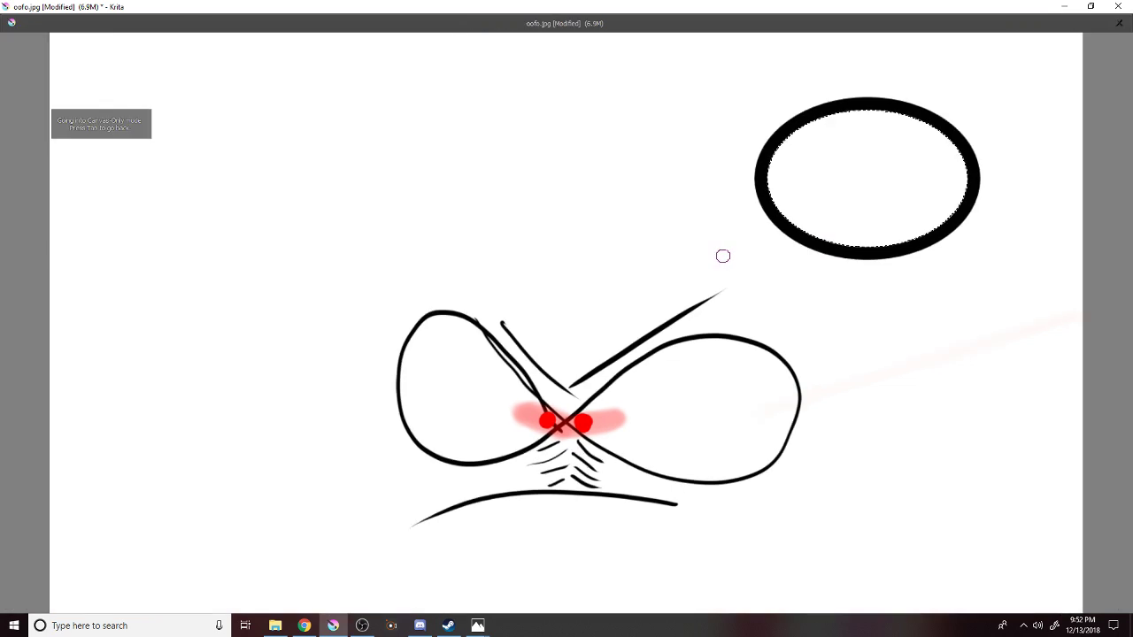
pyautogui.press('Tab')
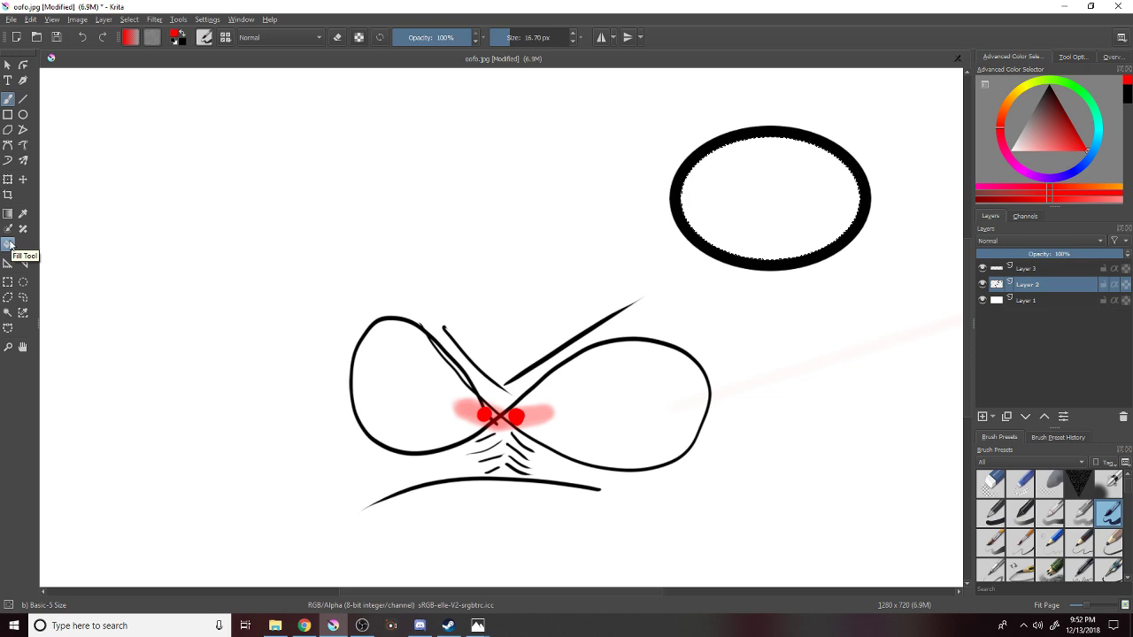
pyautogui.click(7, 67)
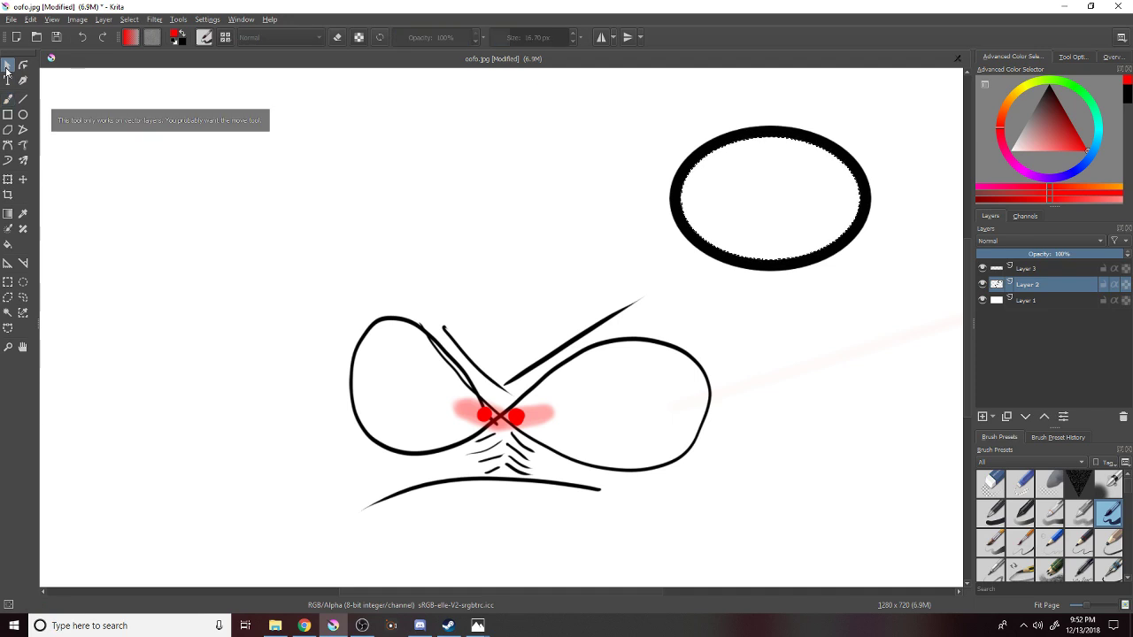
pyautogui.click(23, 67)
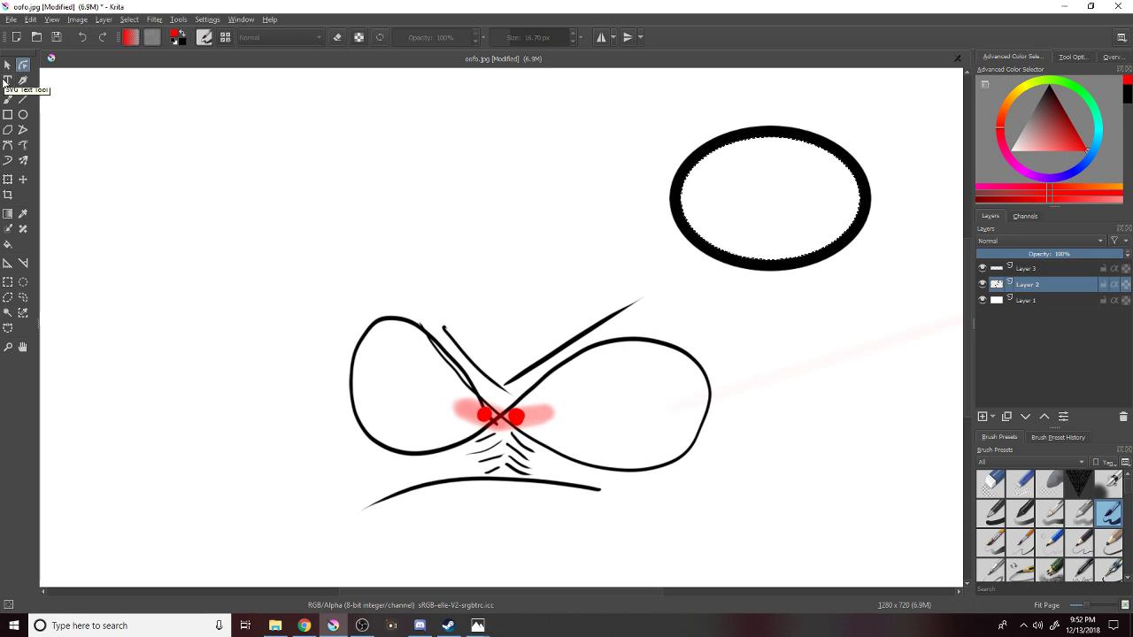
pyautogui.click(22, 66)
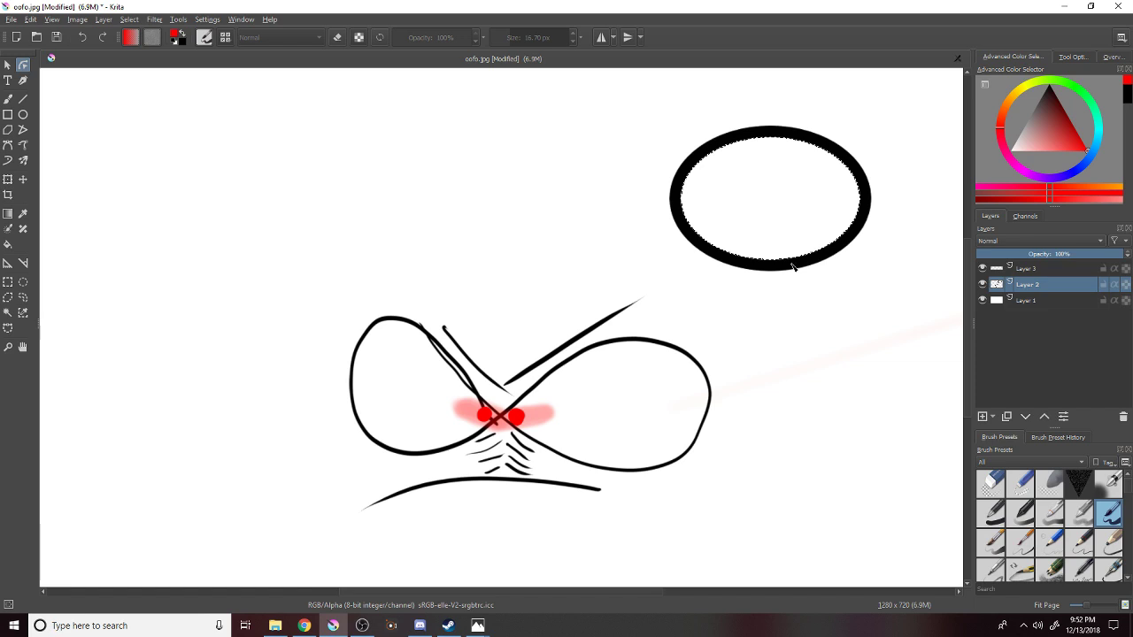
pyautogui.moveTo(568, 235); pyautogui.dragTo(961, 106)
pyautogui.moveTo(890, 152); pyautogui.dragTo(622, 329)
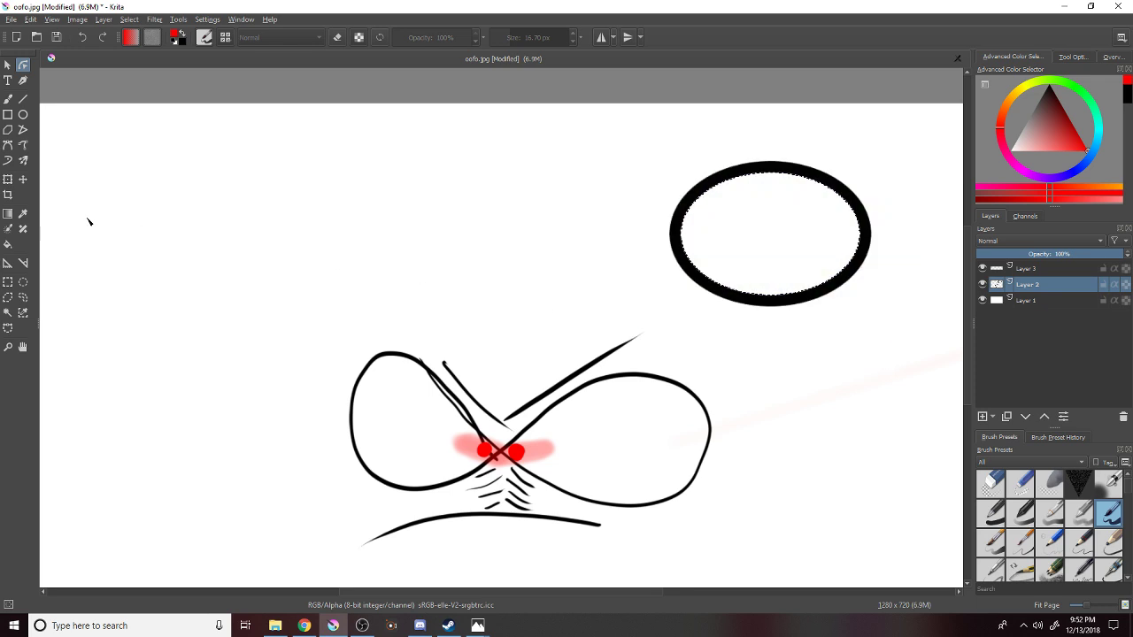
pyautogui.click(23, 285)
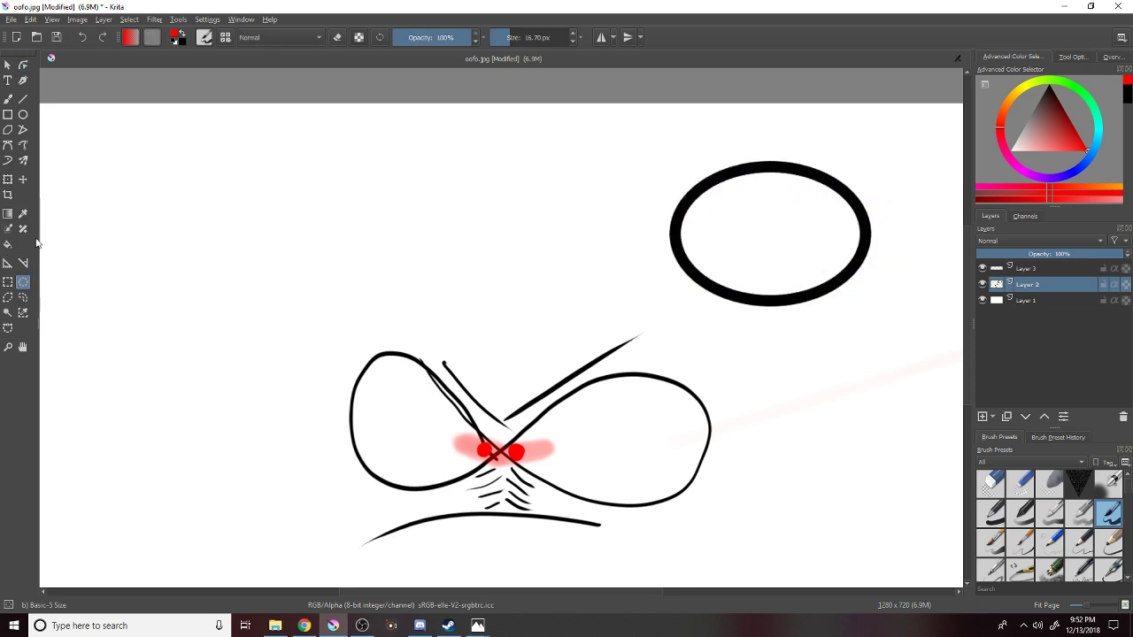
pyautogui.click(8, 99)
# Switch to the Discord video call, glance back at Krita, then return to Discord.
pyautogui.click(419, 626)
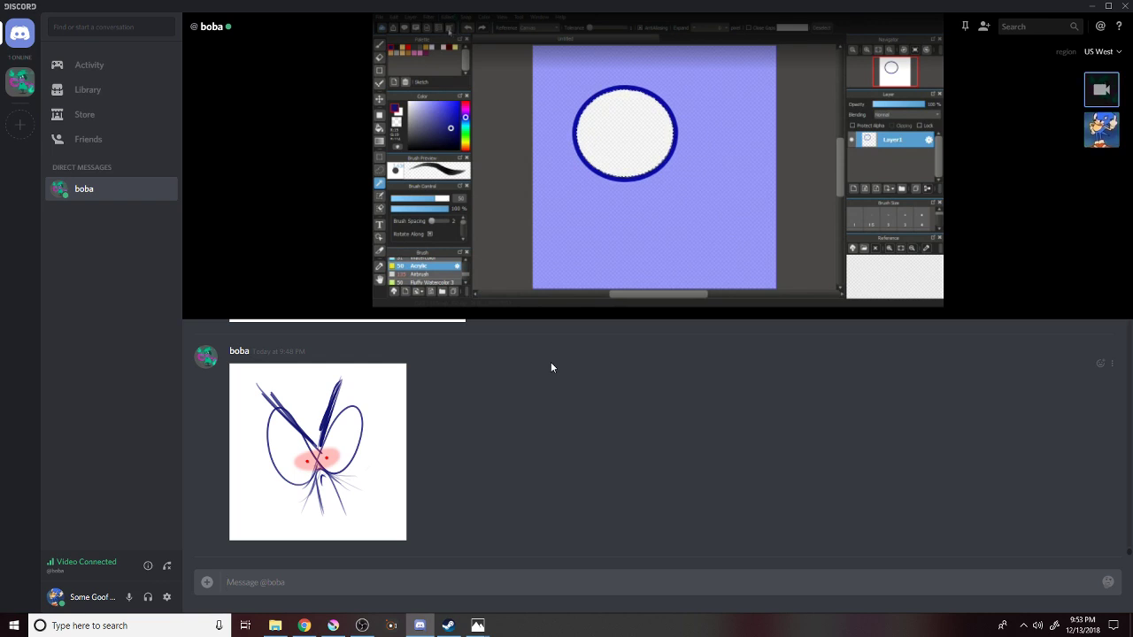
pyautogui.click(332, 626)
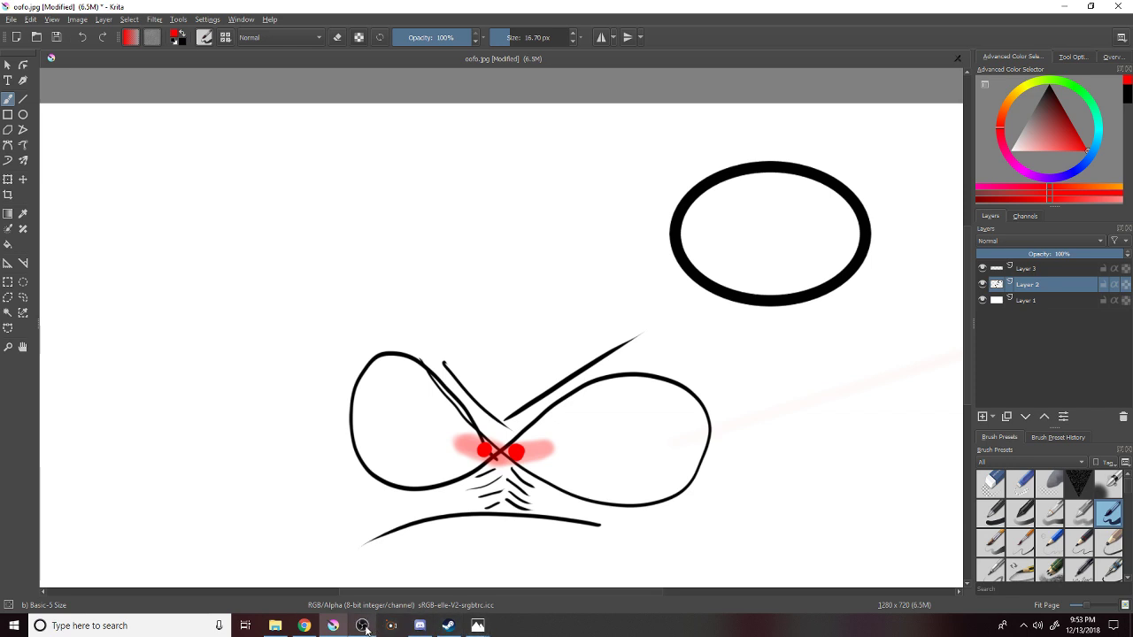
pyautogui.moveTo(413, 628)
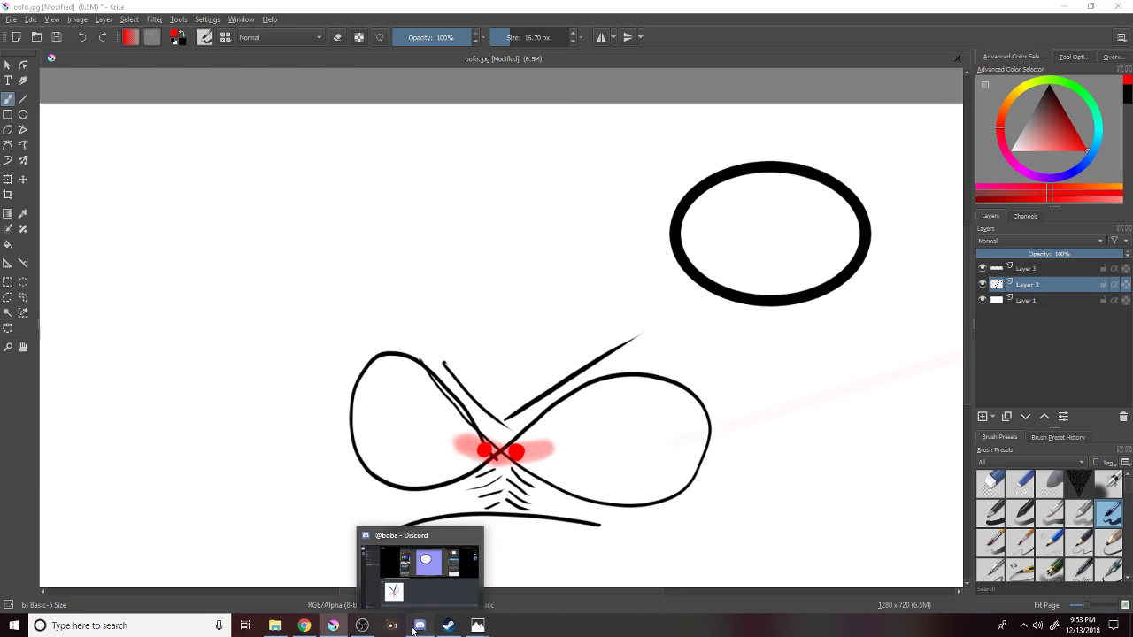
pyautogui.click(412, 629)
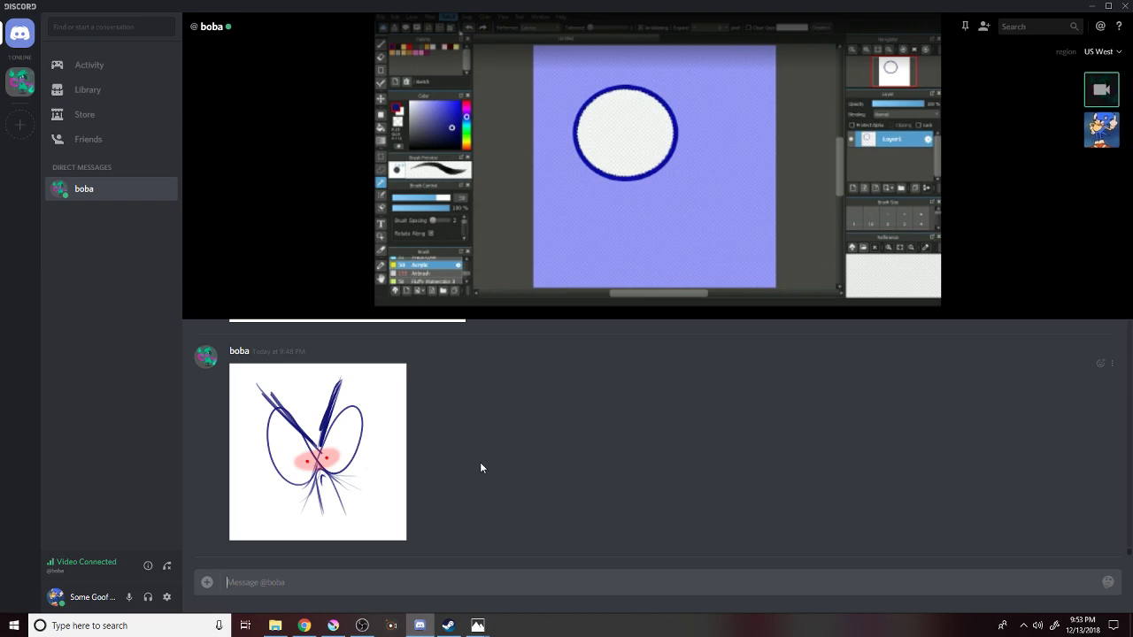
# Return to Krita and browse the Select menu, briefly checking the Discord chat in between.
pyautogui.click(333, 625)
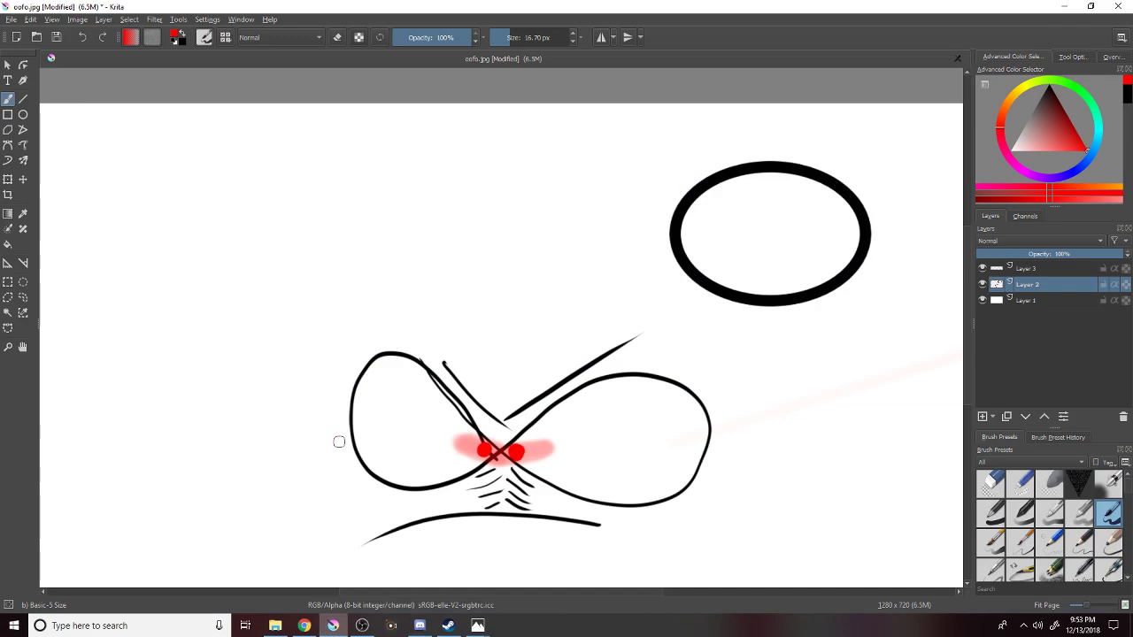
pyautogui.click(129, 20)
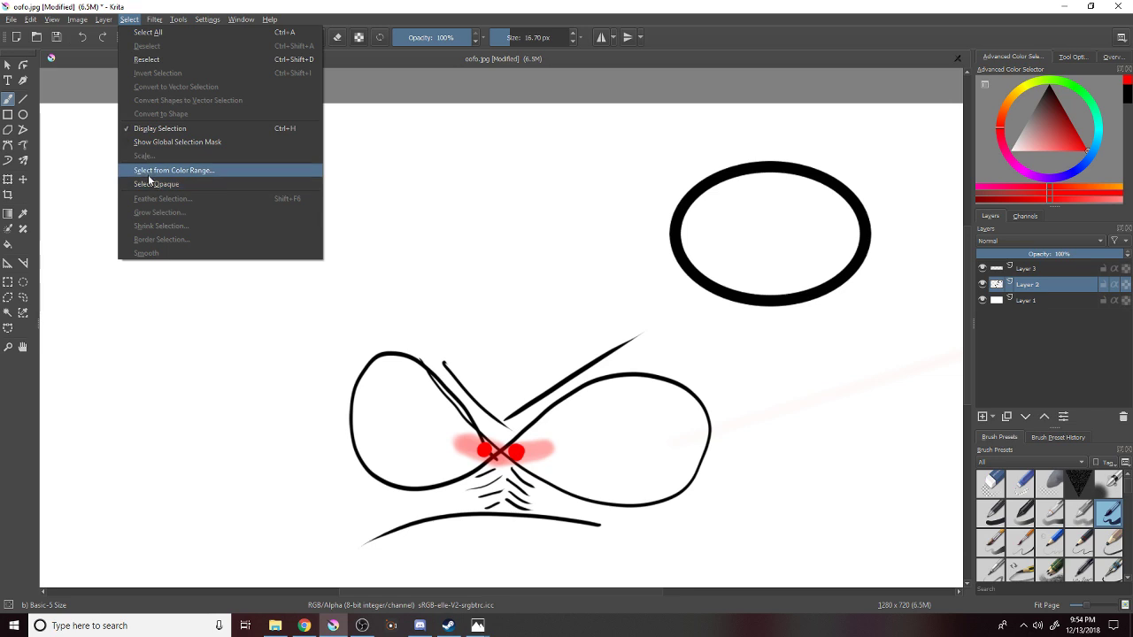
pyautogui.click(135, 20)
pyautogui.click(137, 22)
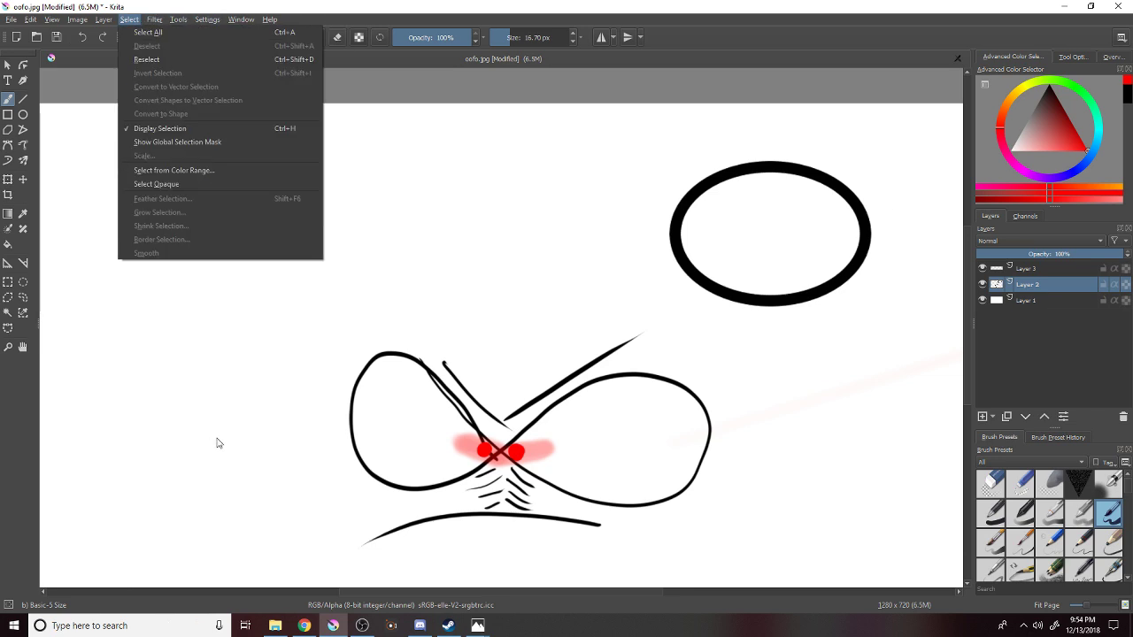
pyautogui.click(417, 628)
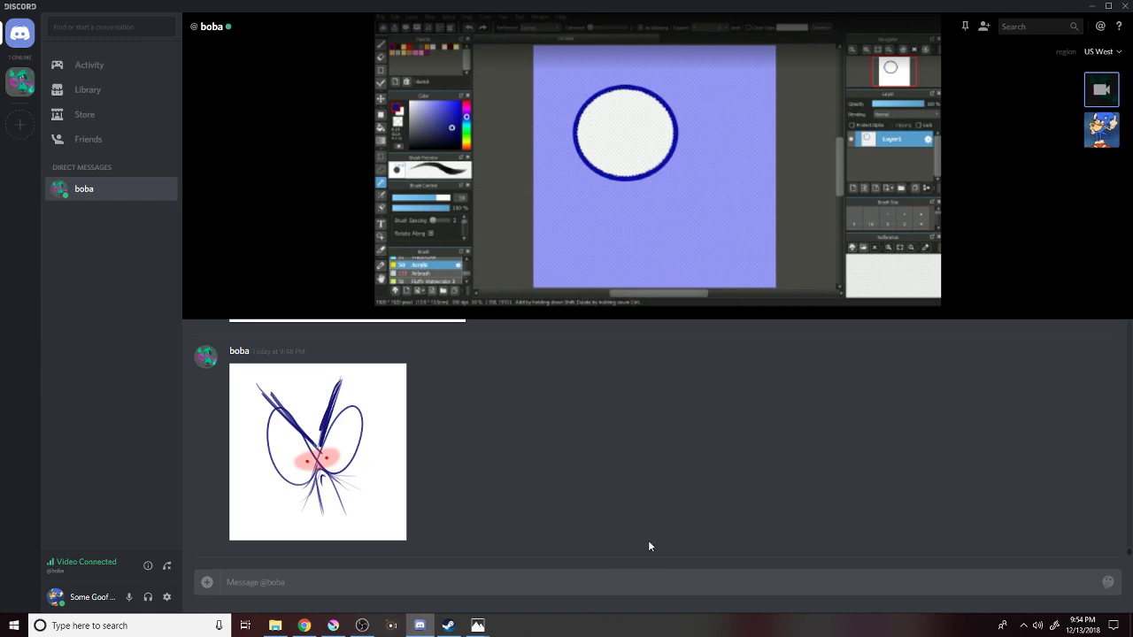
pyautogui.click(334, 627)
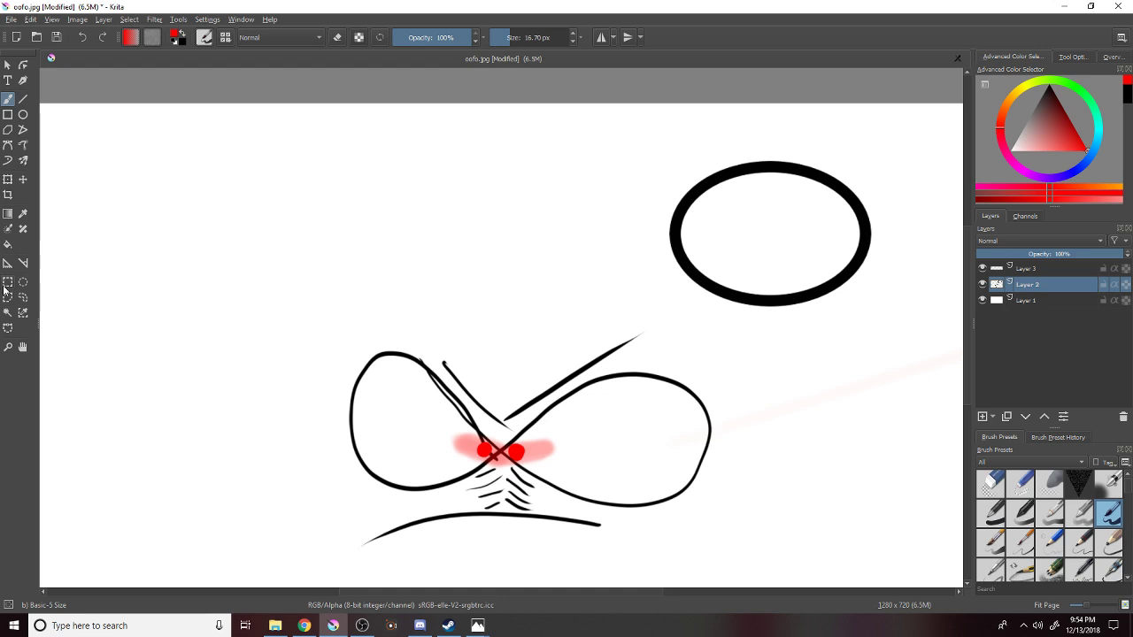
pyautogui.click(131, 20)
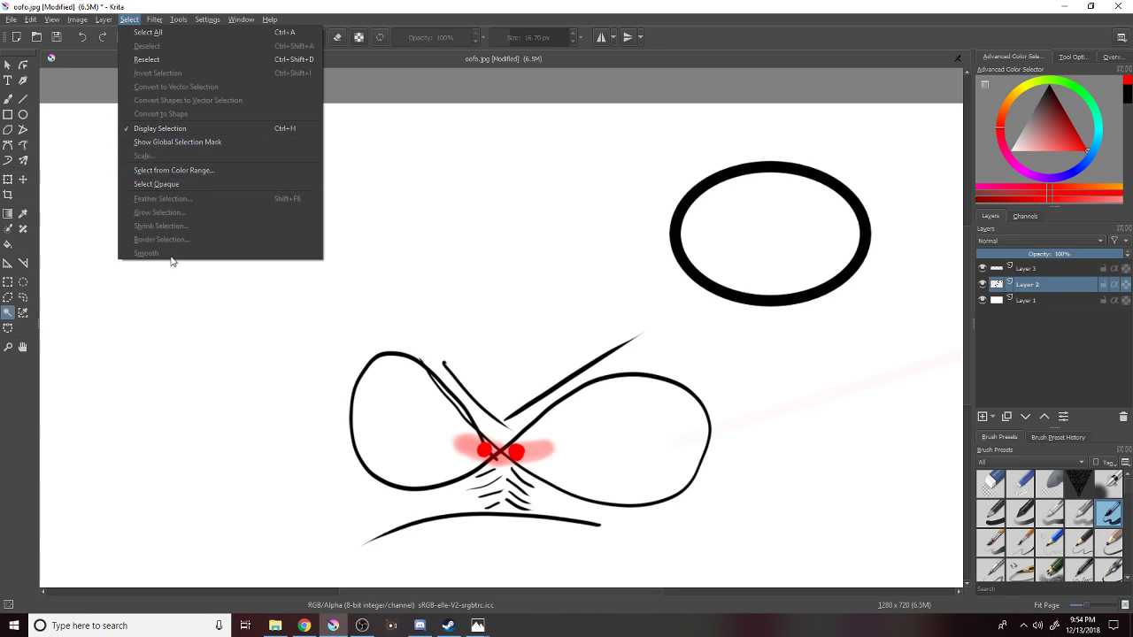
pyautogui.click(198, 299)
# Select the oval's white interior and grow the selection to reach the black rim.
pyautogui.click(741, 235)
pyautogui.click(716, 253)
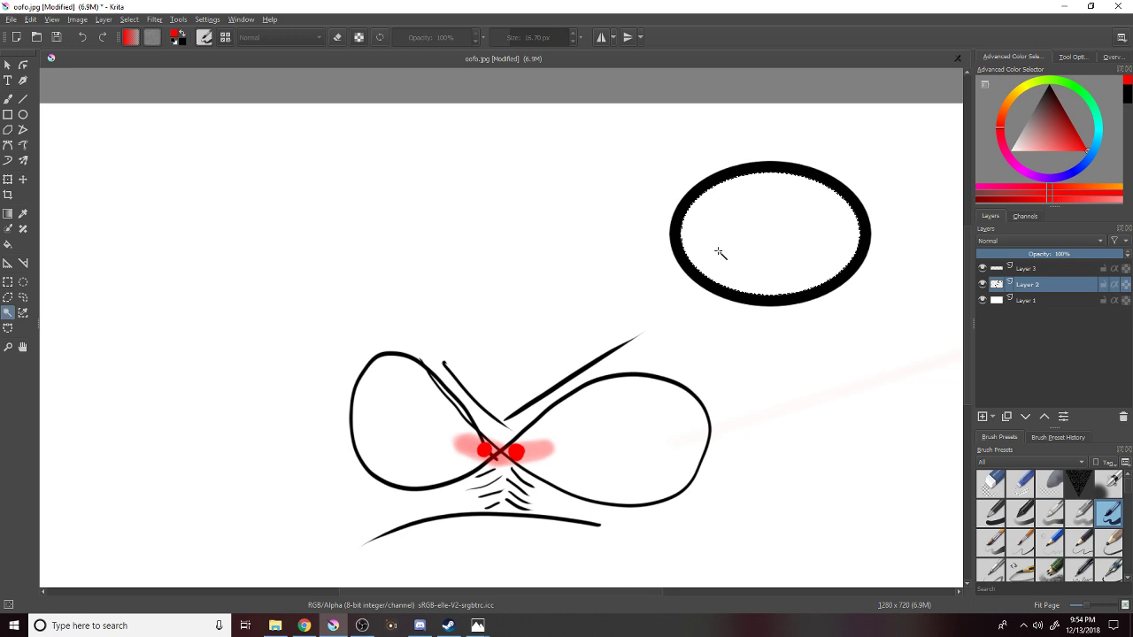
pyautogui.click(130, 20)
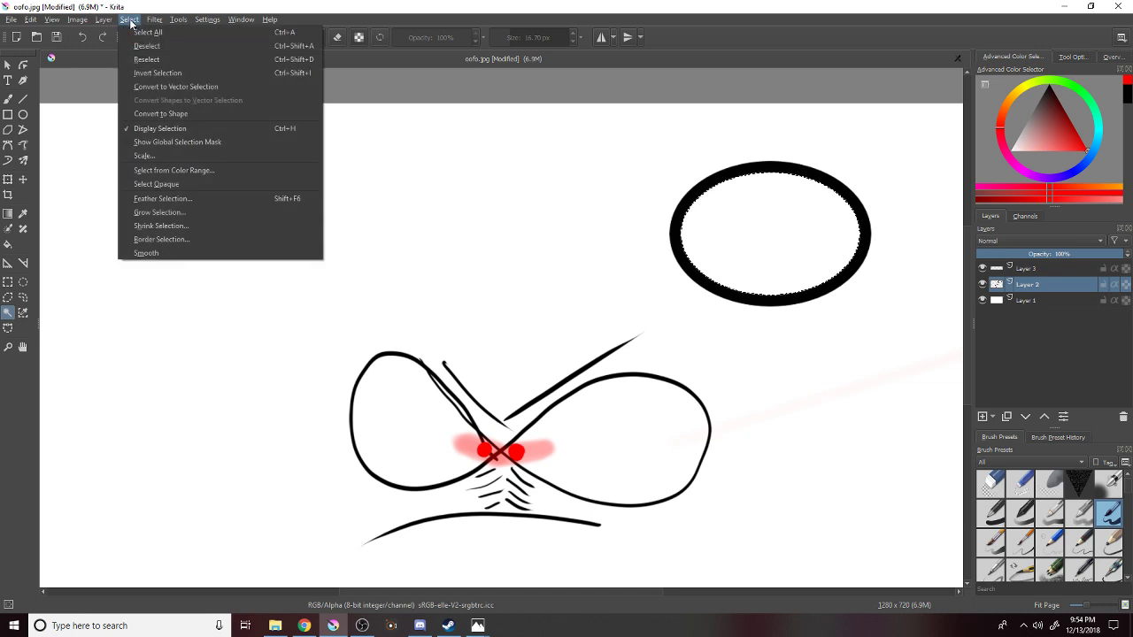
pyautogui.click(157, 212)
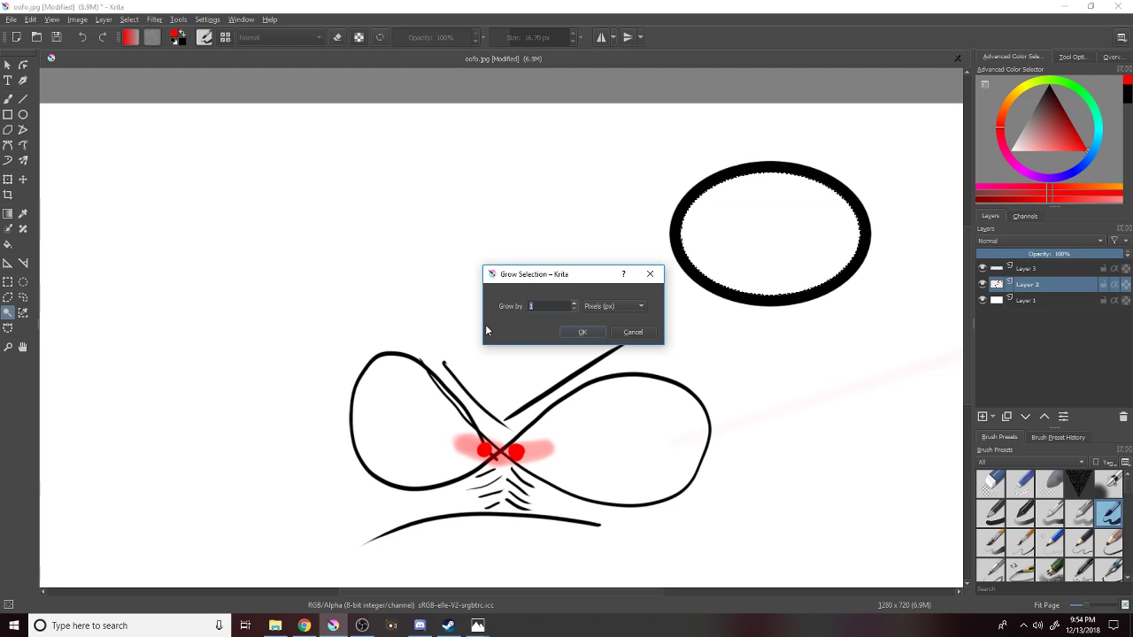
pyautogui.click(563, 333)
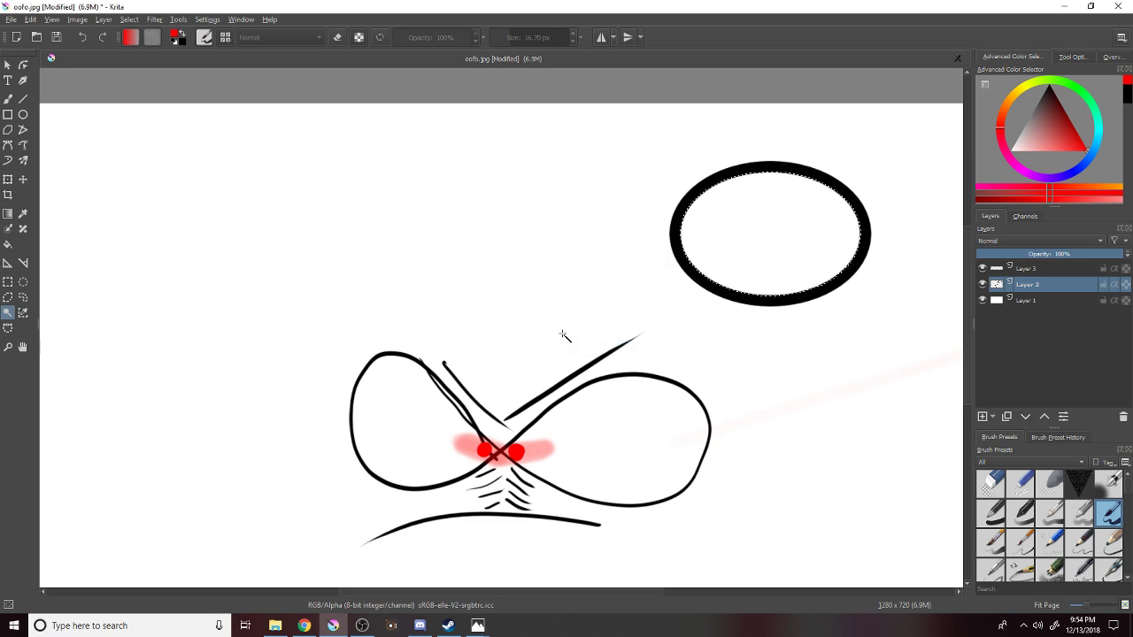
pyautogui.click(8, 98)
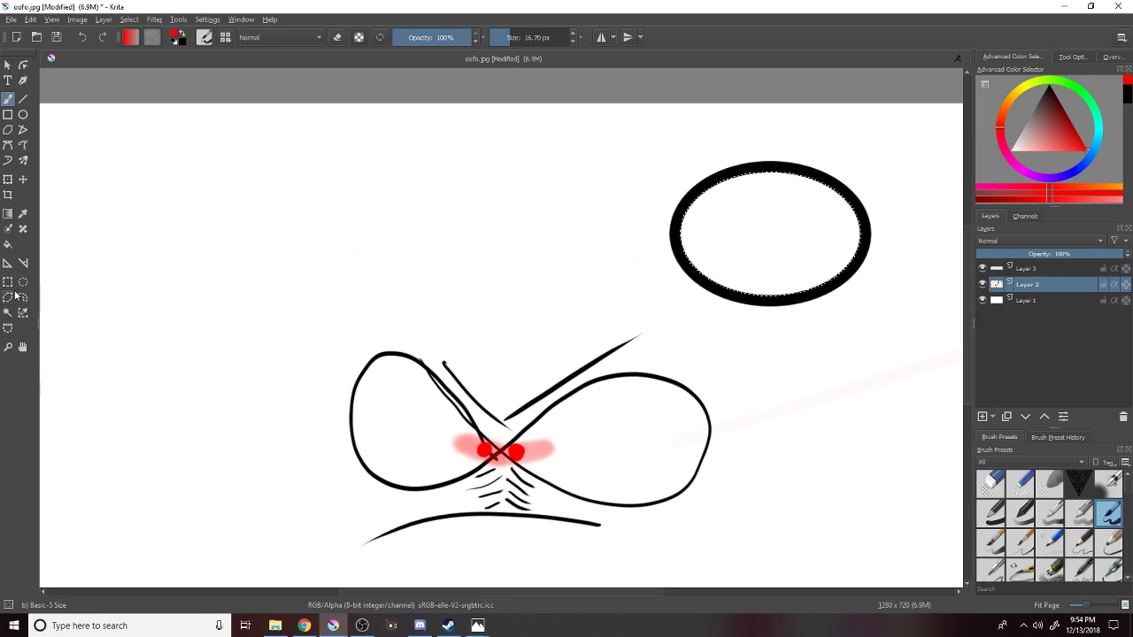
pyautogui.click(8, 244)
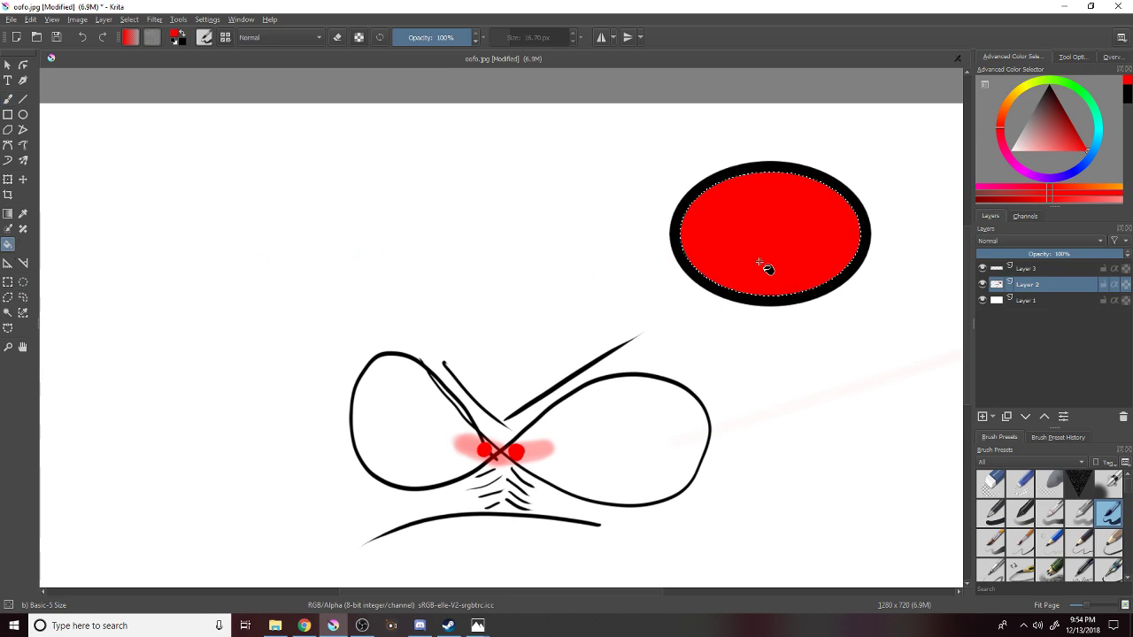
# Deselect around the red-filled oval with a click of the Elliptical Selection tool.
pyautogui.click(23, 281)
pyautogui.click(120, 321)
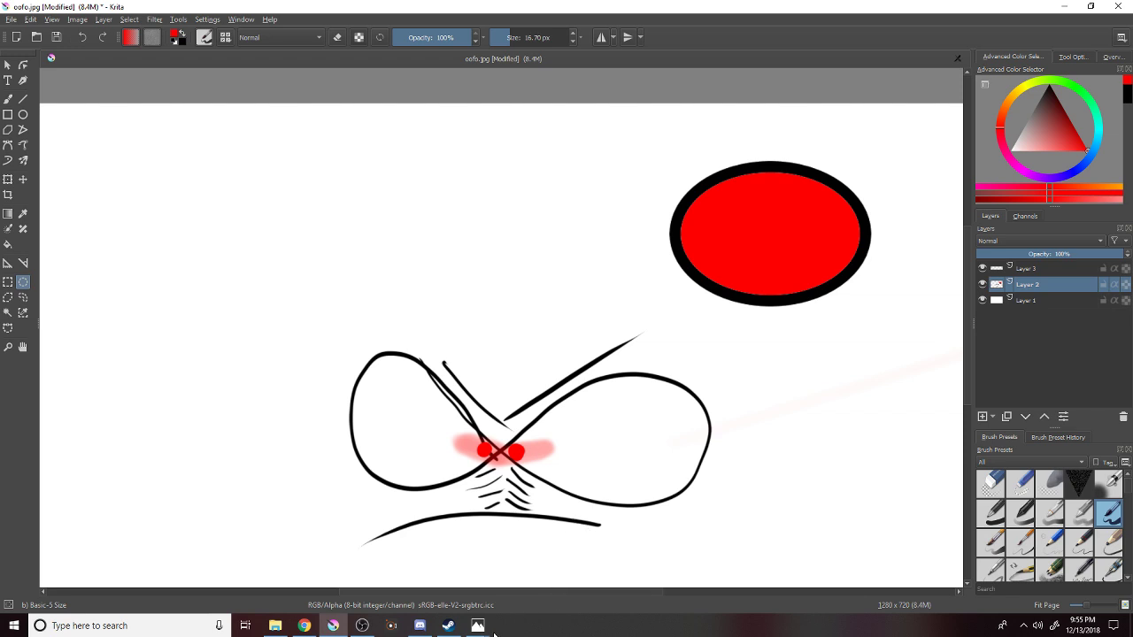
pyautogui.moveTo(478, 626)
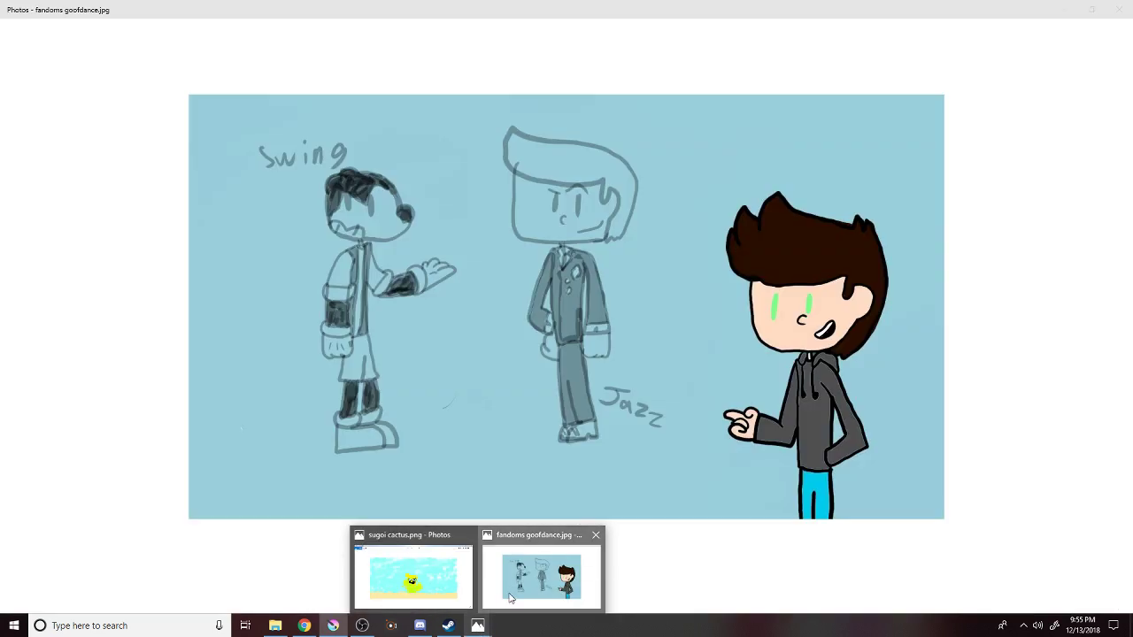
# View Fandoms frisk stick.jpg and fandoms goofdance.jpg in Photos, then return to Krita.
pyautogui.click(509, 594)
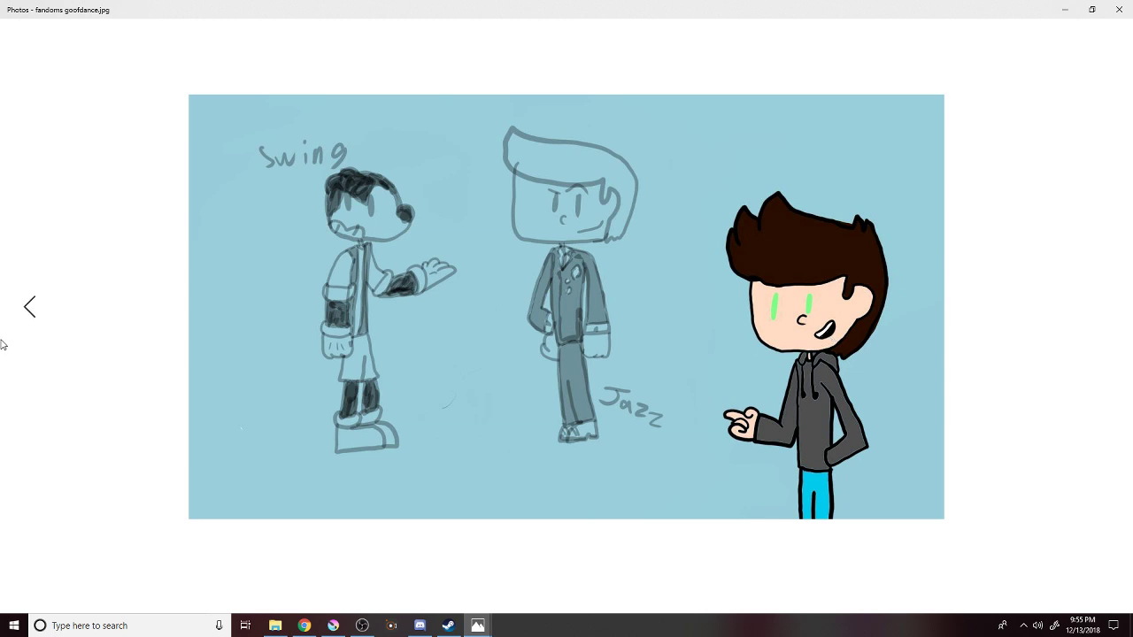
pyautogui.click(27, 312)
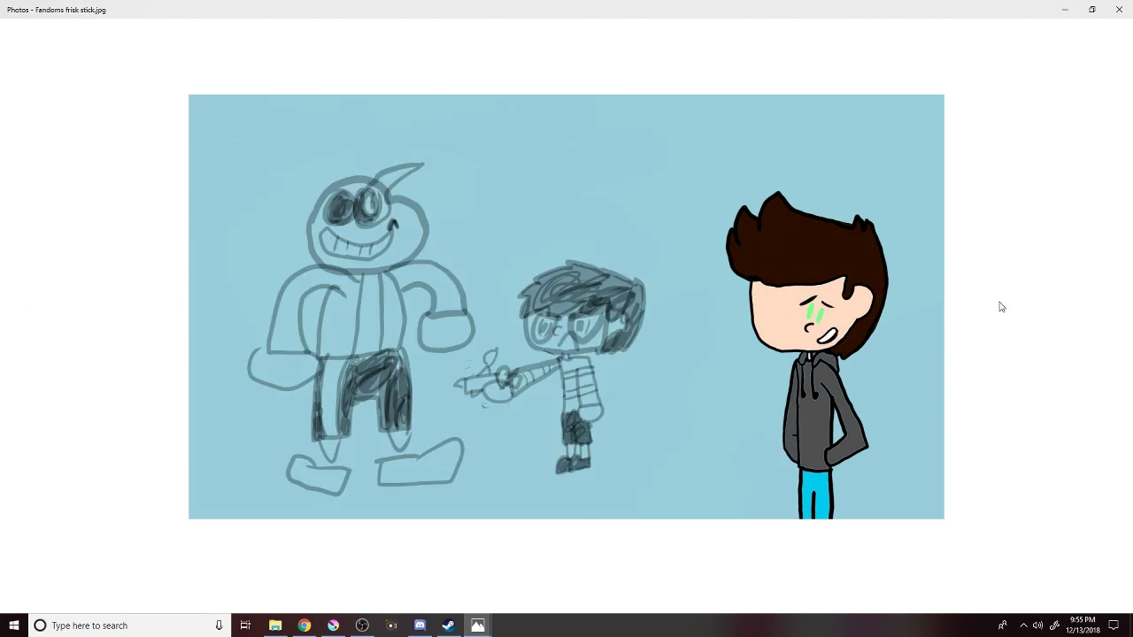
pyautogui.click(1094, 304)
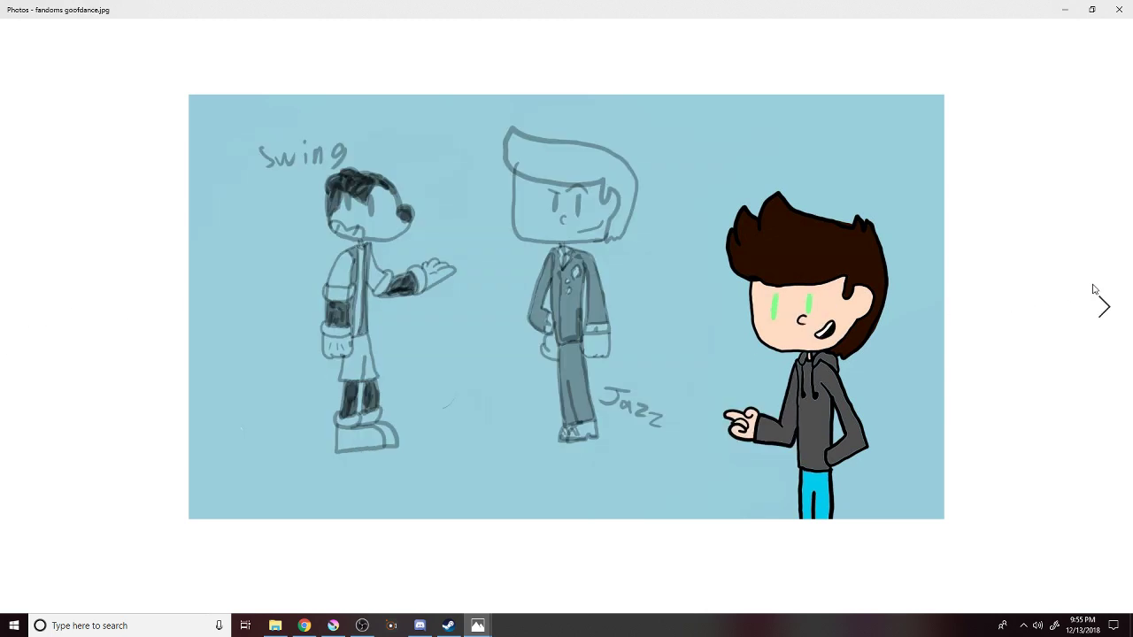
pyautogui.click(334, 625)
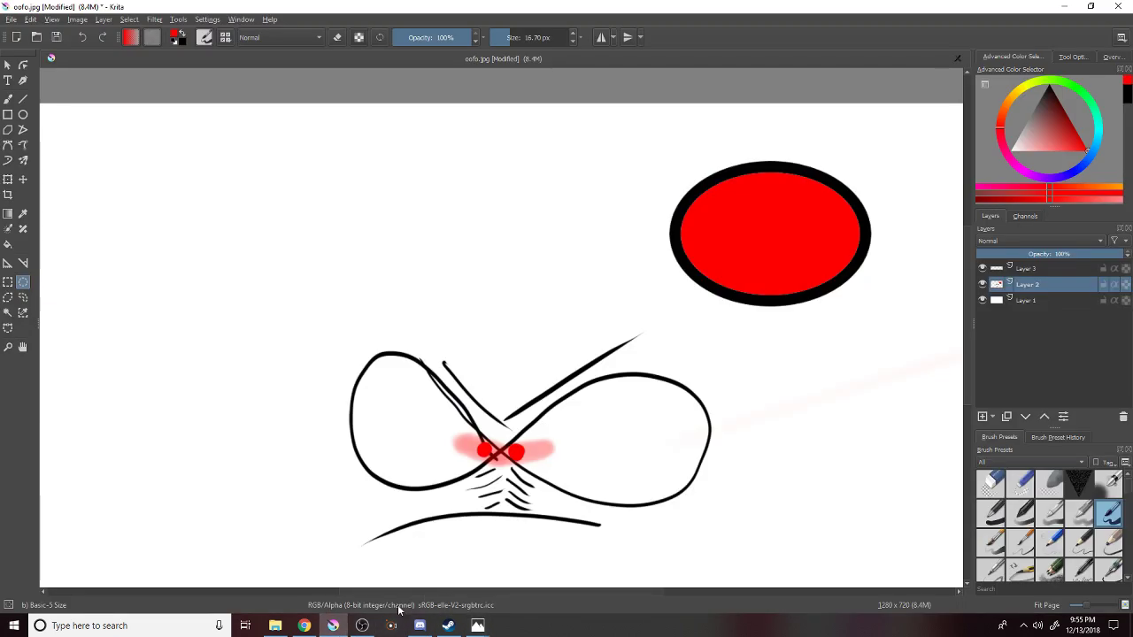
# Switch from Krita to the Discord direct-message chat.
pyautogui.click(419, 625)
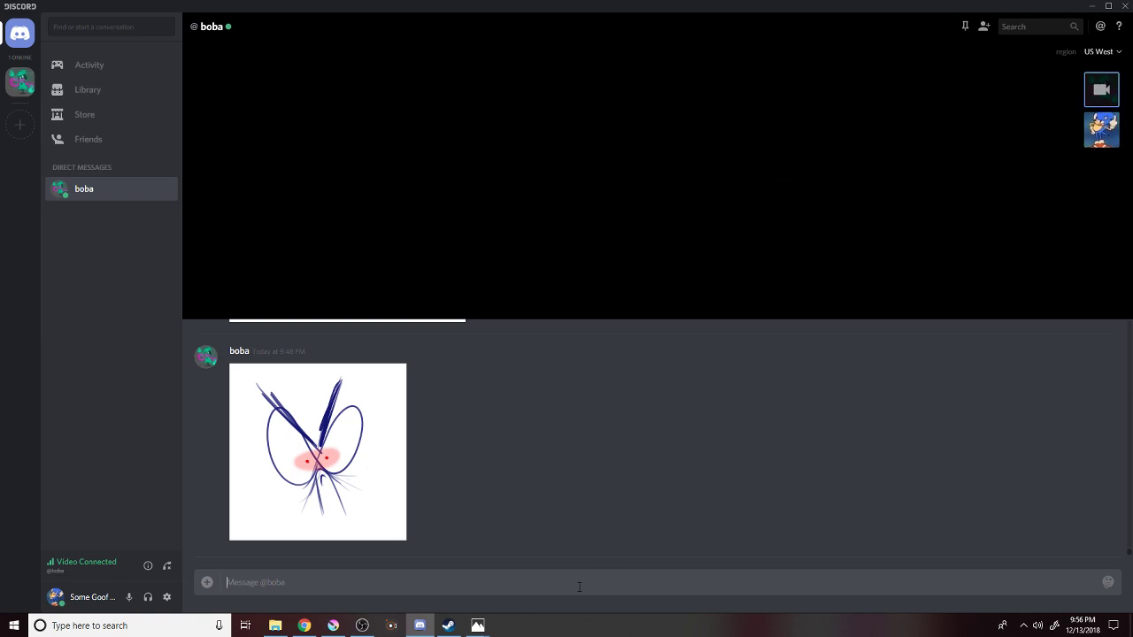
# Page Photos from fandoms goofdance.jpg through gooffell and goofswap to fandoms indie and toon.jpg.
pyautogui.moveTo(478, 625)
pyautogui.click(545, 573)
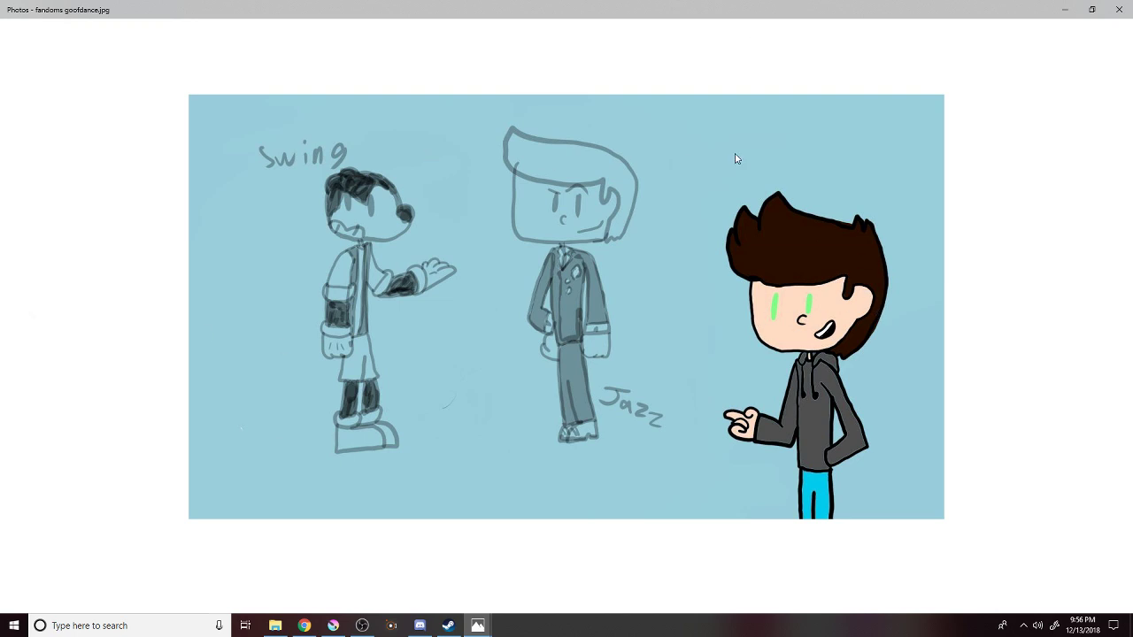
pyautogui.click(1106, 308)
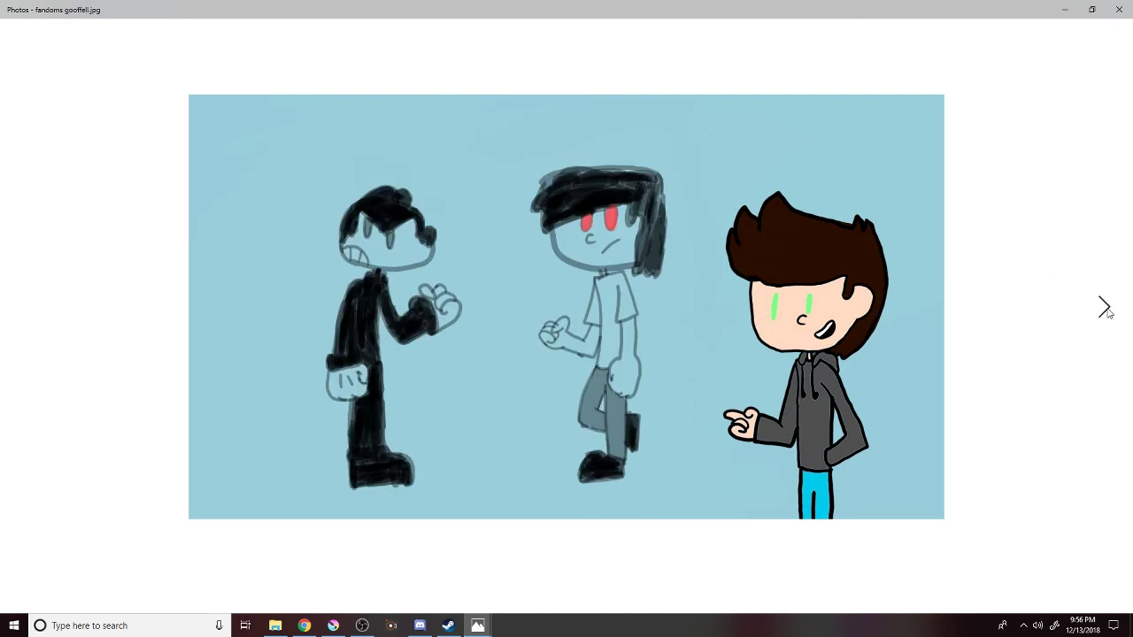
pyautogui.click(1106, 308)
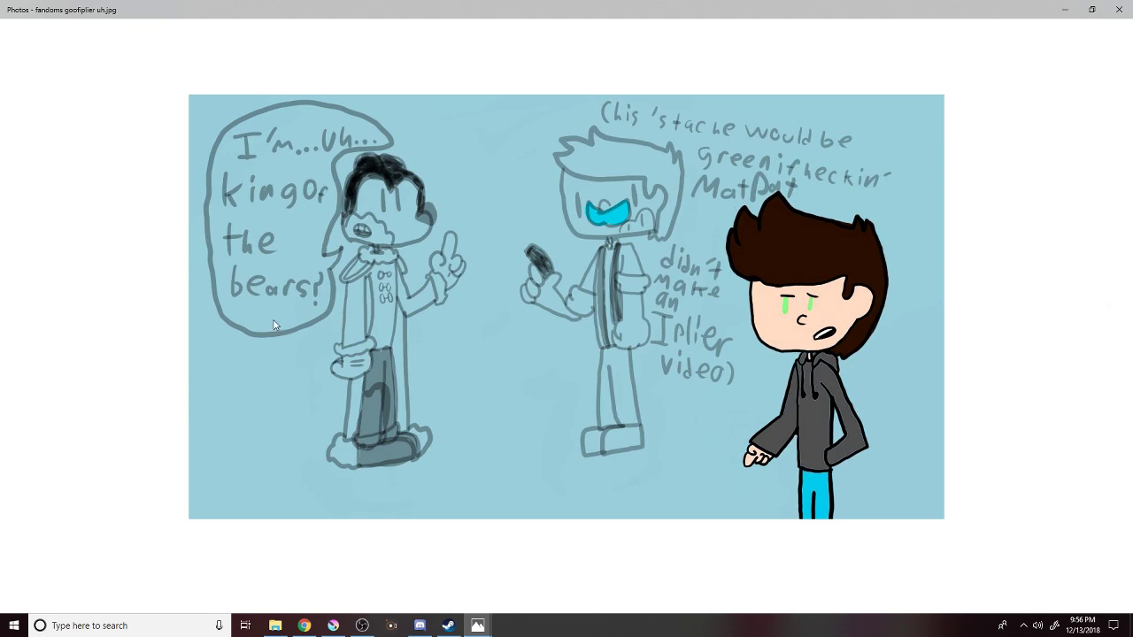
pyautogui.click(1108, 301)
pyautogui.click(1106, 305)
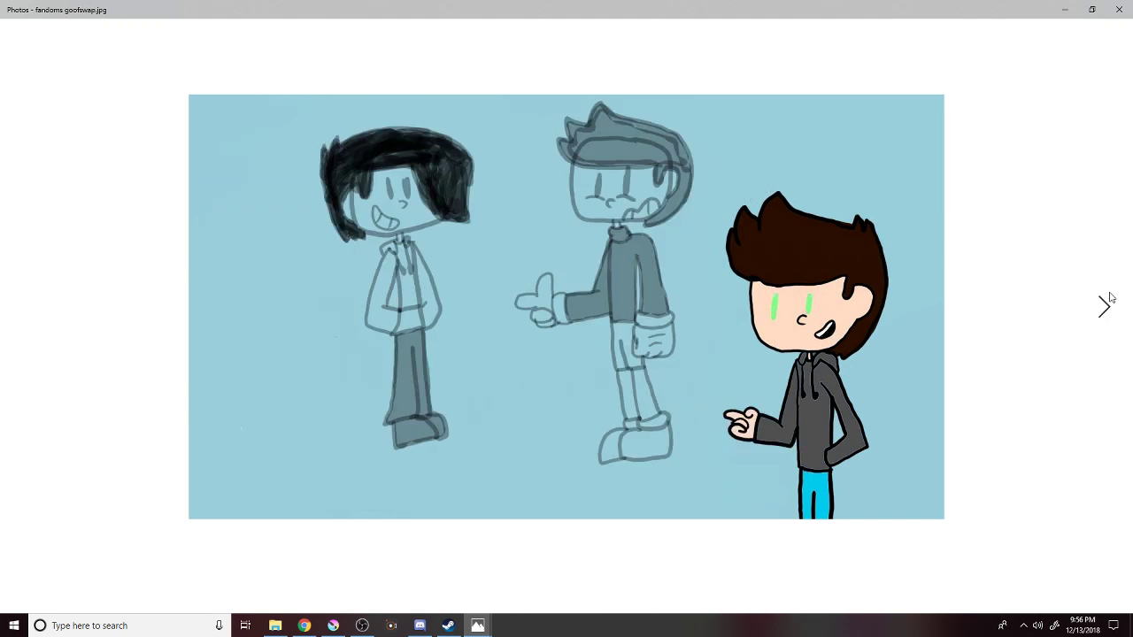
pyautogui.click(1110, 298)
pyautogui.click(1110, 298)
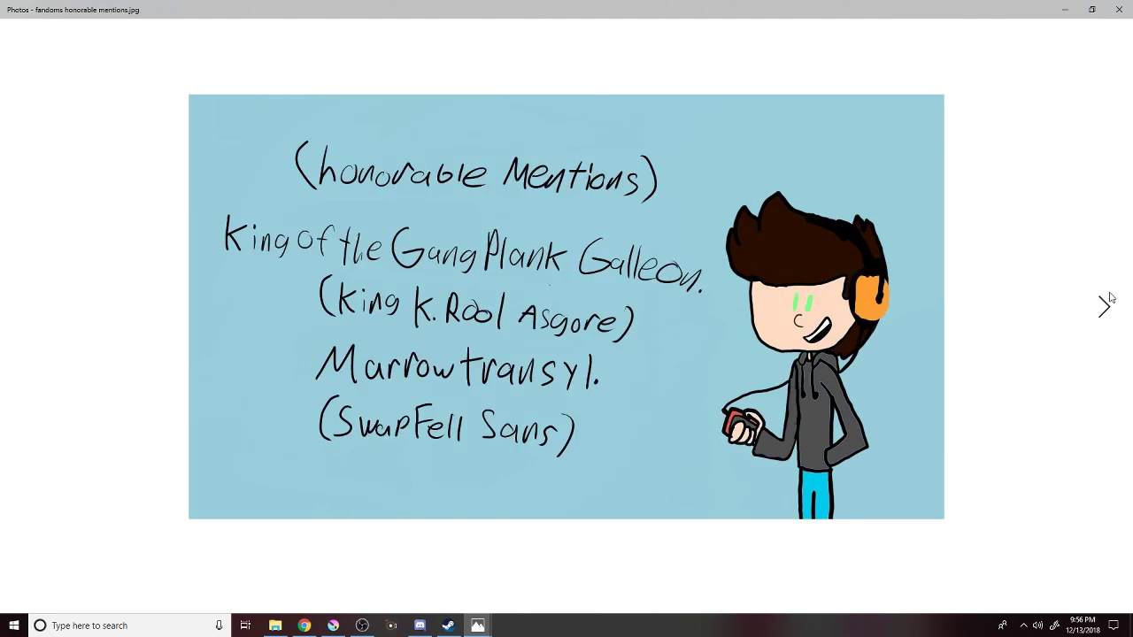
pyautogui.click(1104, 307)
pyautogui.click(1104, 307)
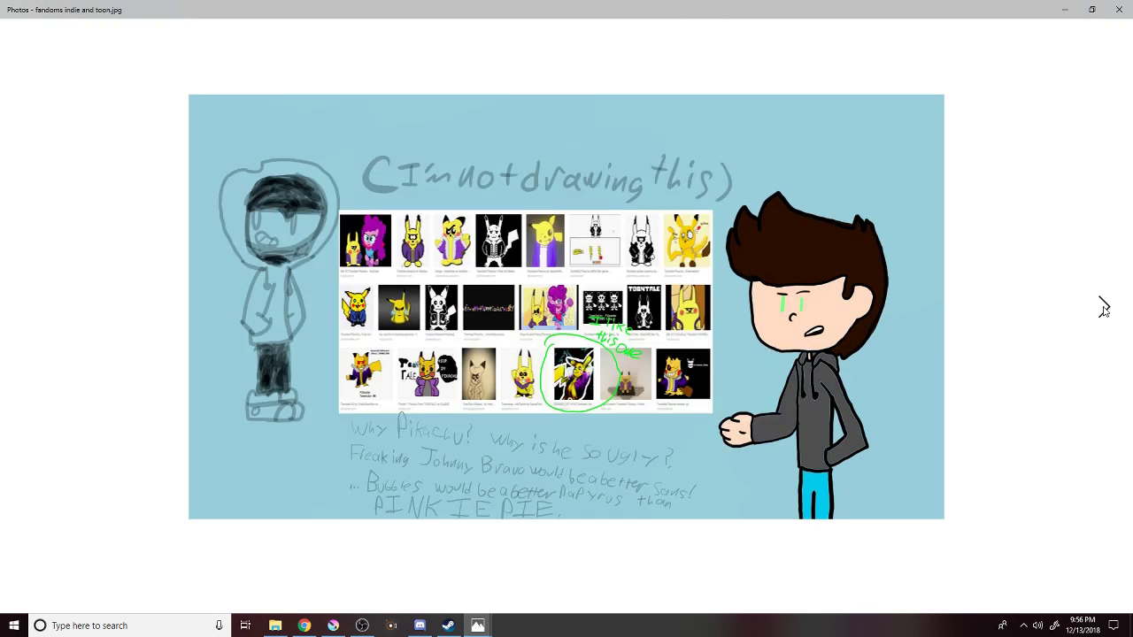